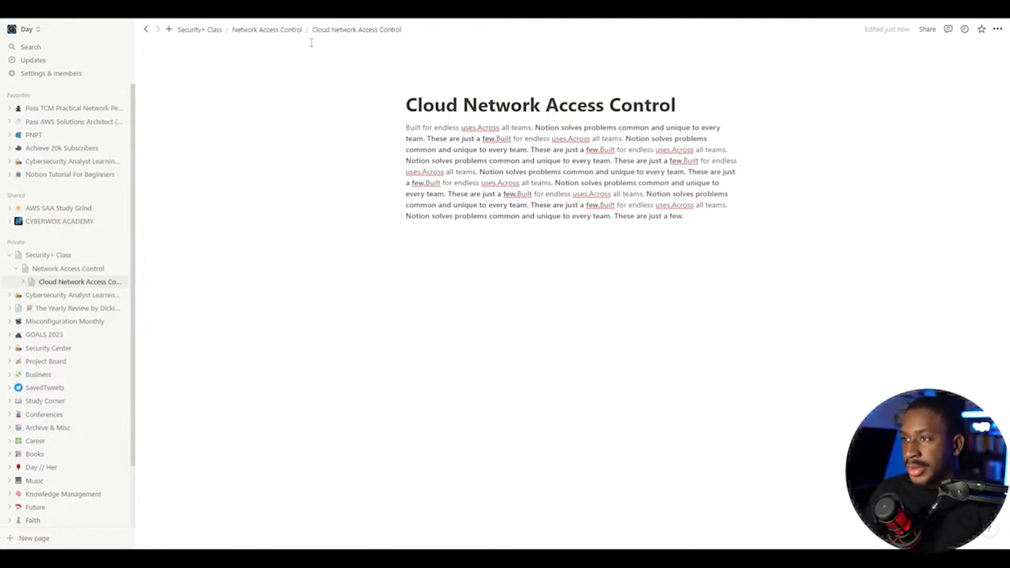
Step: On the Security+ Class page, replace the filler paragraph with "This contains my security+ notes" and add a blank line below it
click(205, 29)
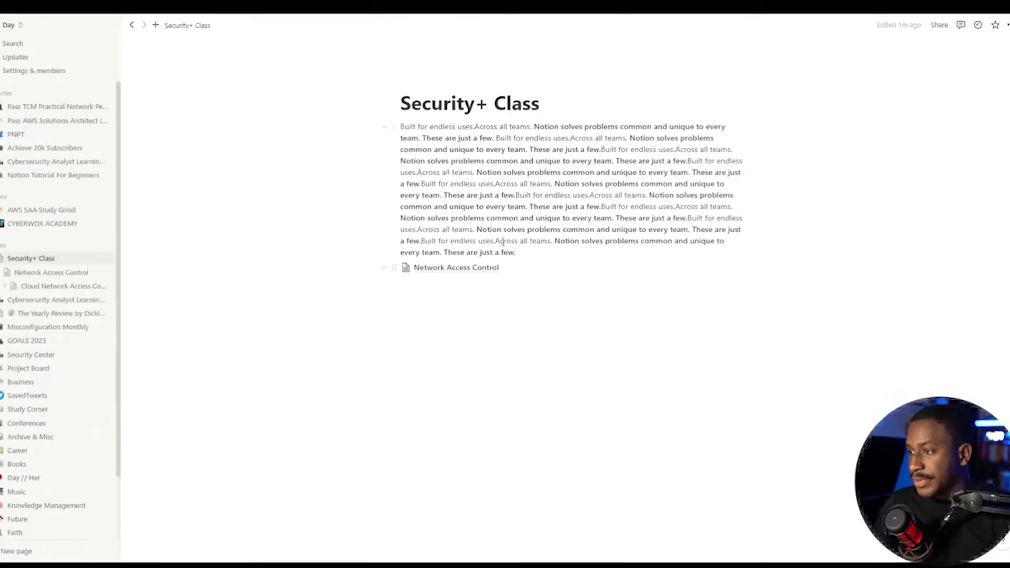
drag(515, 252, 398, 117)
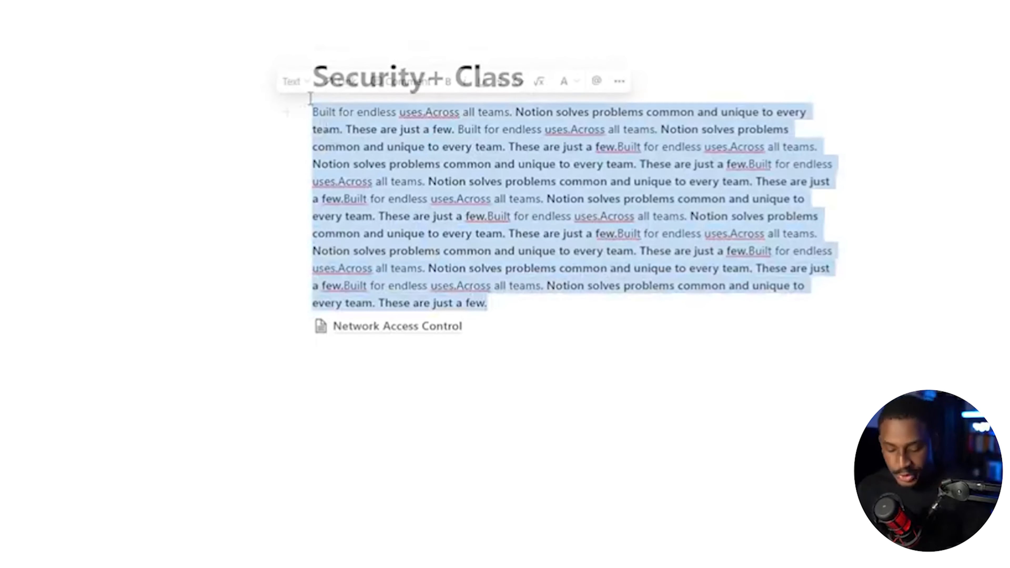
text(This contains)
key(BackSpace)
key(BackSpace)
text(co)
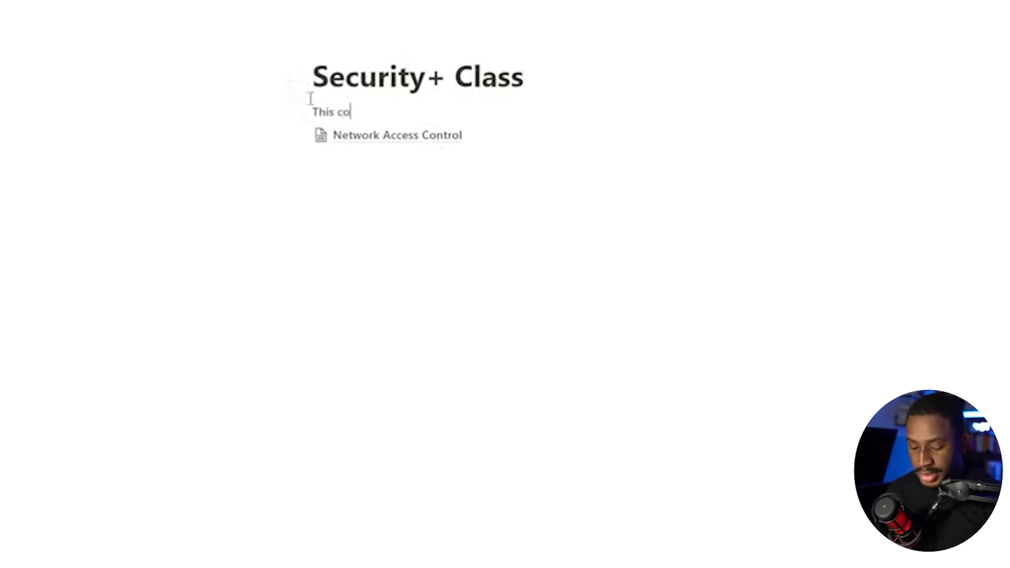
text(ntains my security+ notes)
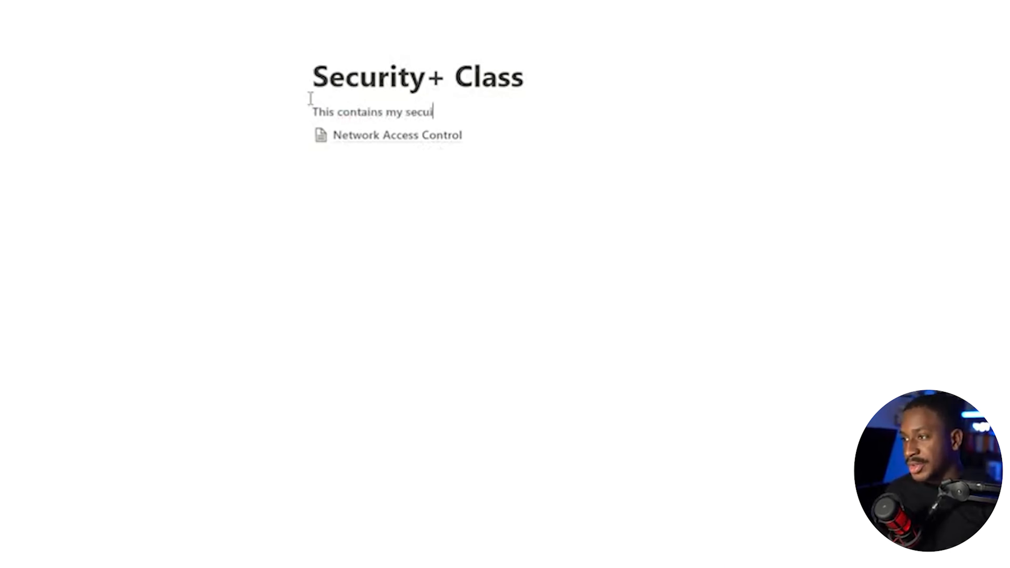
key(Return)
Step: Create a subpage titled "Security Compliance" beneath the Network Access Control link
click(418, 212)
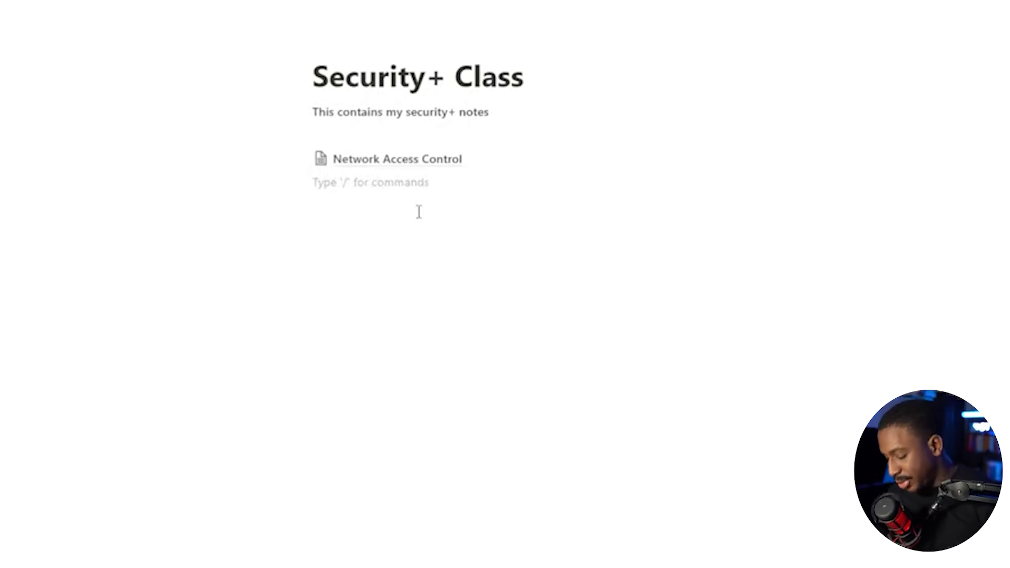
text(/page)
key(Return)
text(Su)
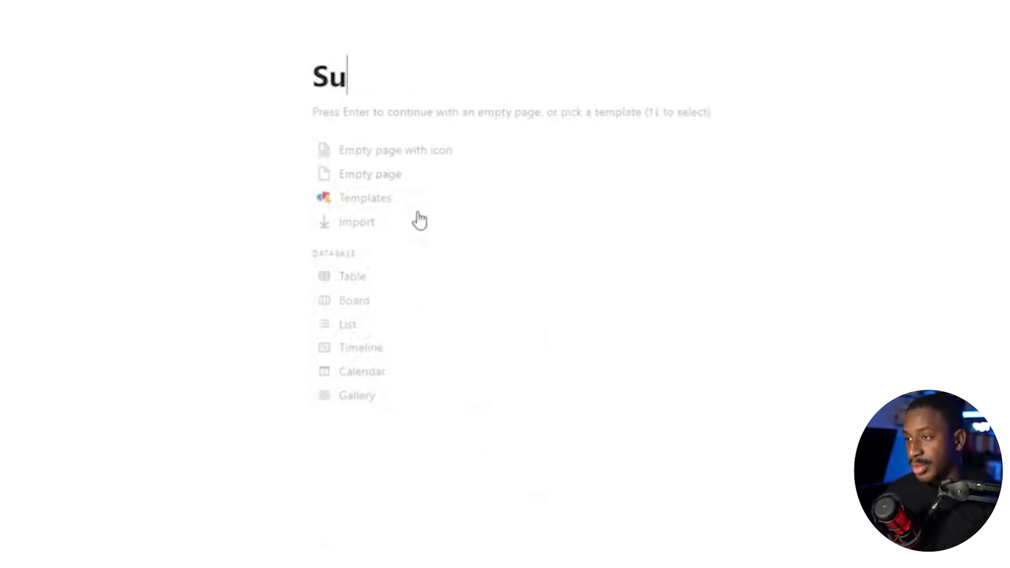
key(BackSpace)
text(ecurity Complian)
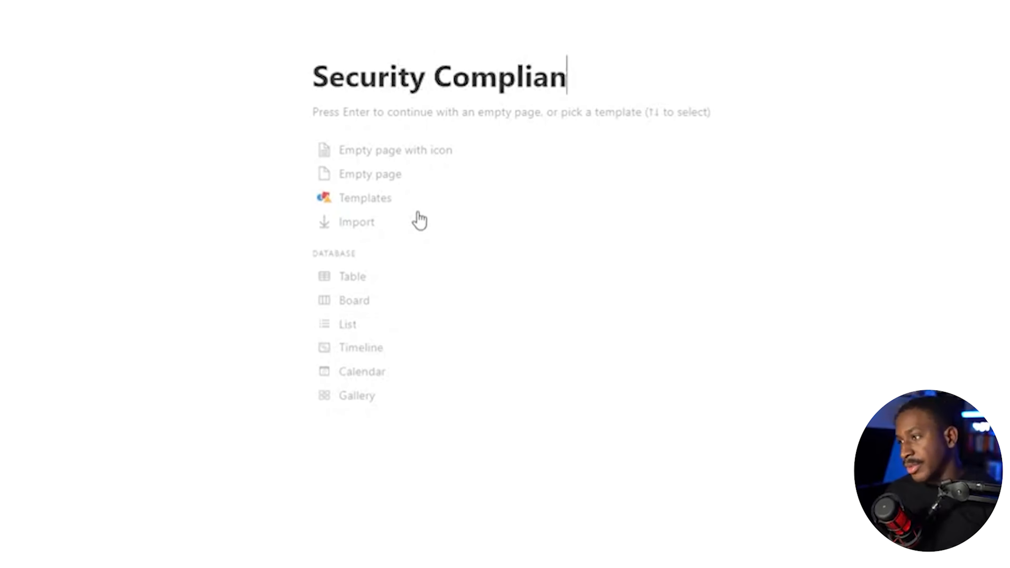
text(ce)
key(Return)
Step: Paste the copied filler text seven times into the Security Compliance page and return to the Security+ Class page
key(ctrl+v)
key(ctrl+v)
key(ctrl+v)
key(ctrl+v)
key(ctrl+v)
key(ctrl+v)
key(ctrl+v)
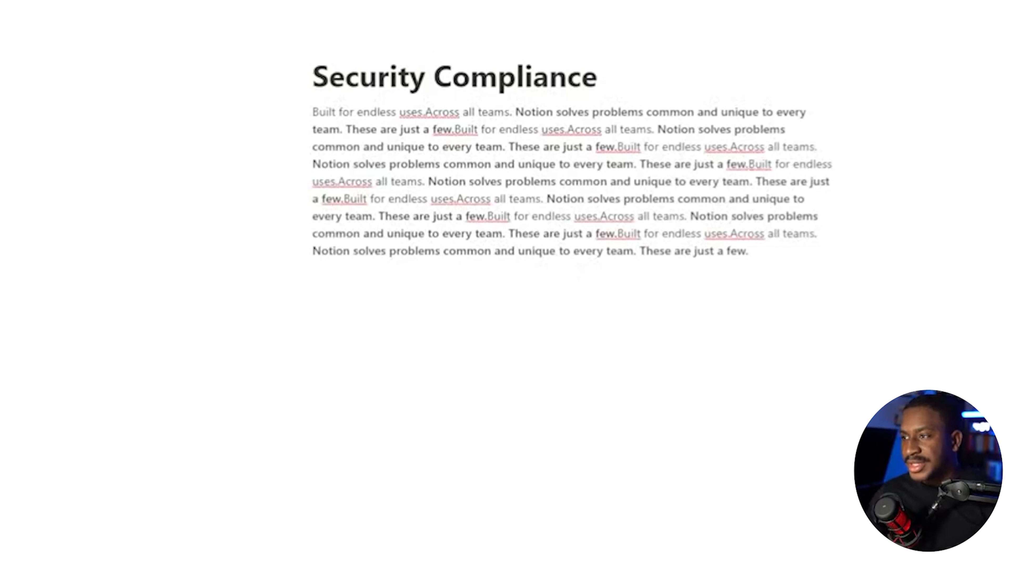
key(alt+Left)
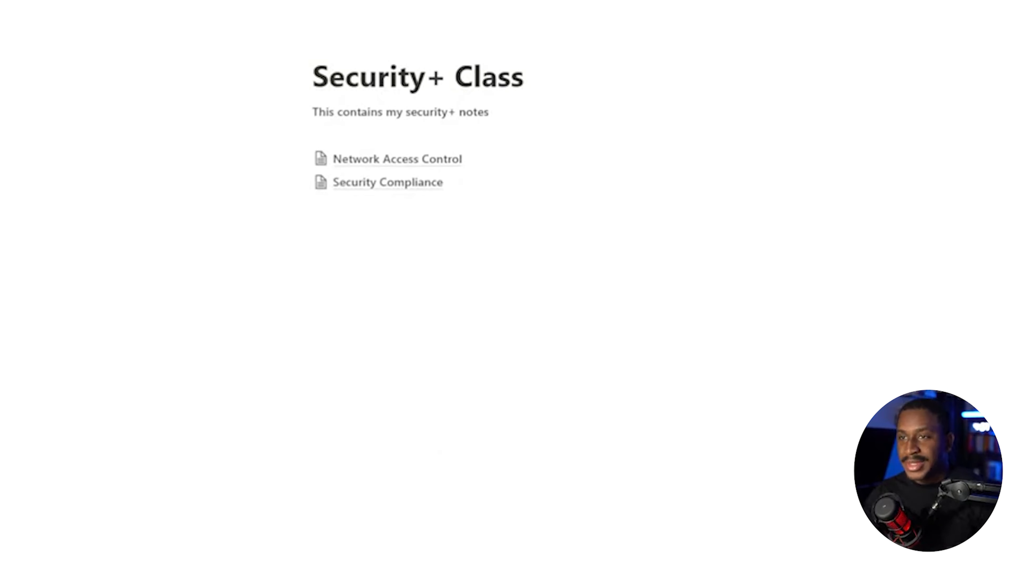
Step: Insert an empty callout block directly under the Security+ Class title
click(472, 458)
key(ctrl+plus)
key(ctrl+plus)
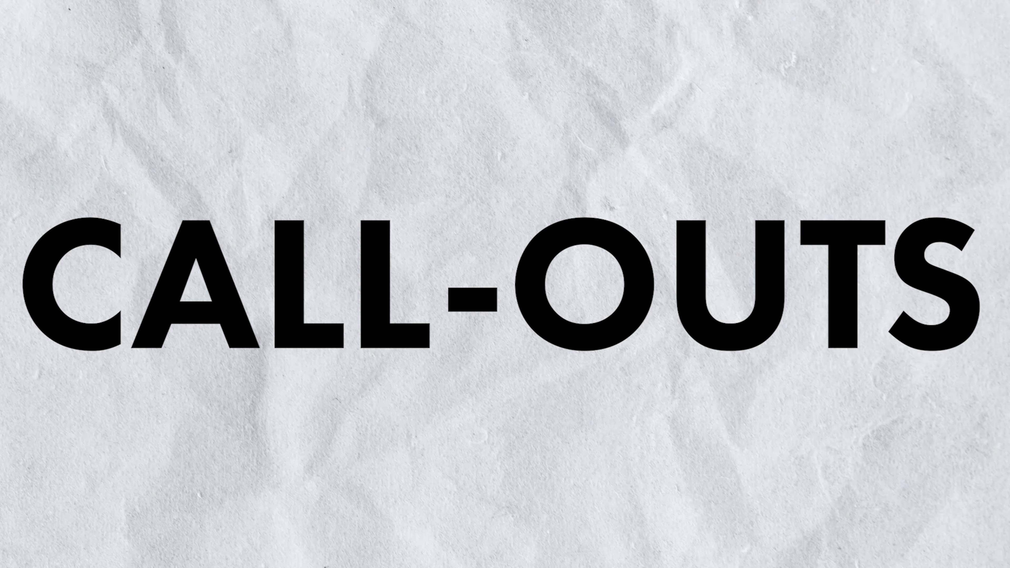
click(414, 111)
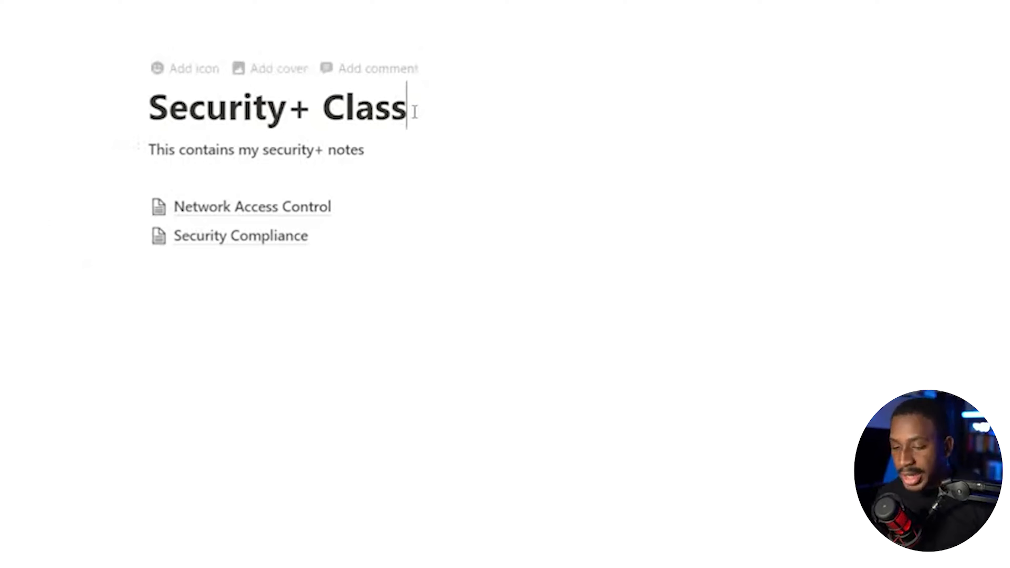
key(Return)
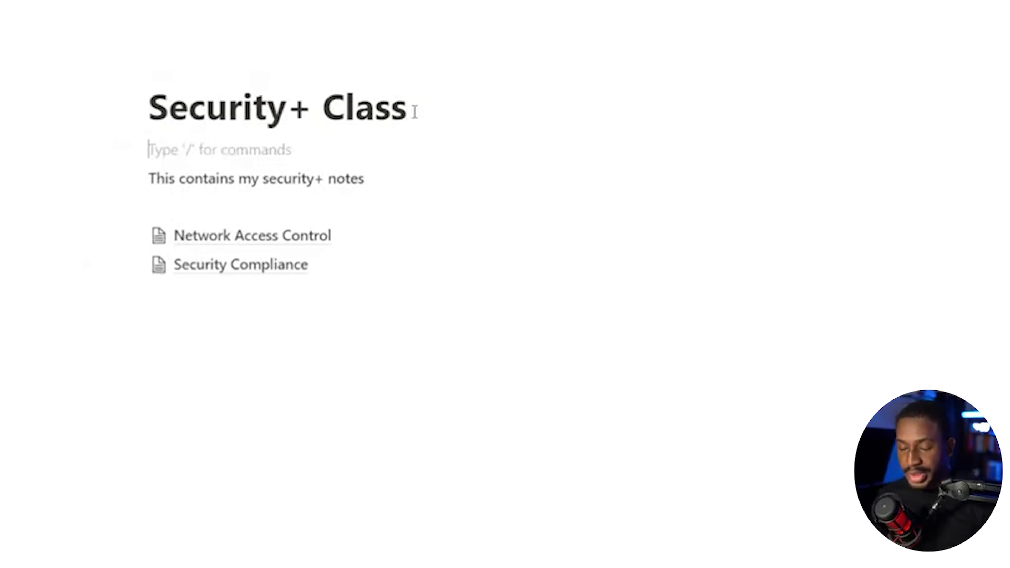
text(/)
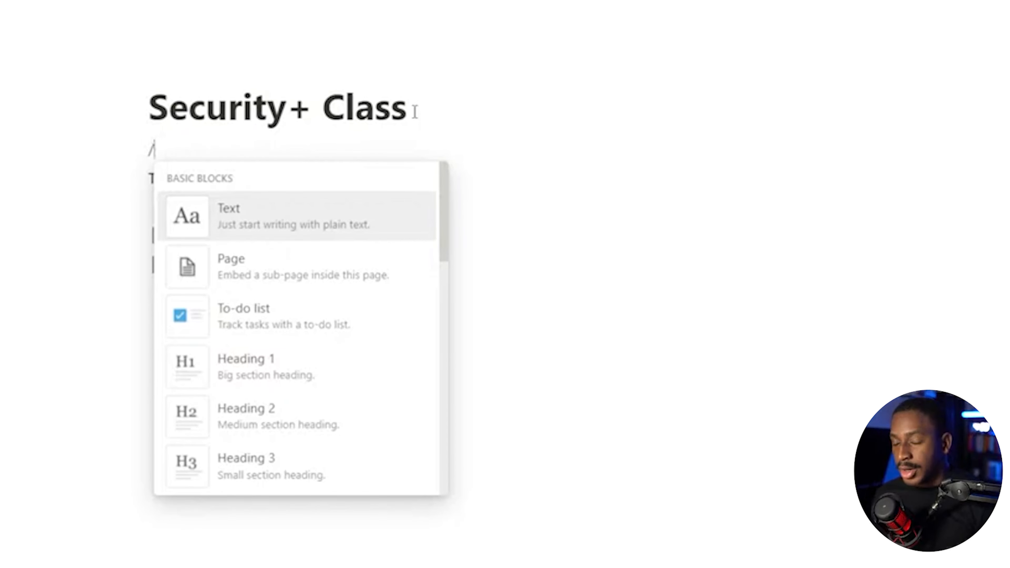
text(callo)
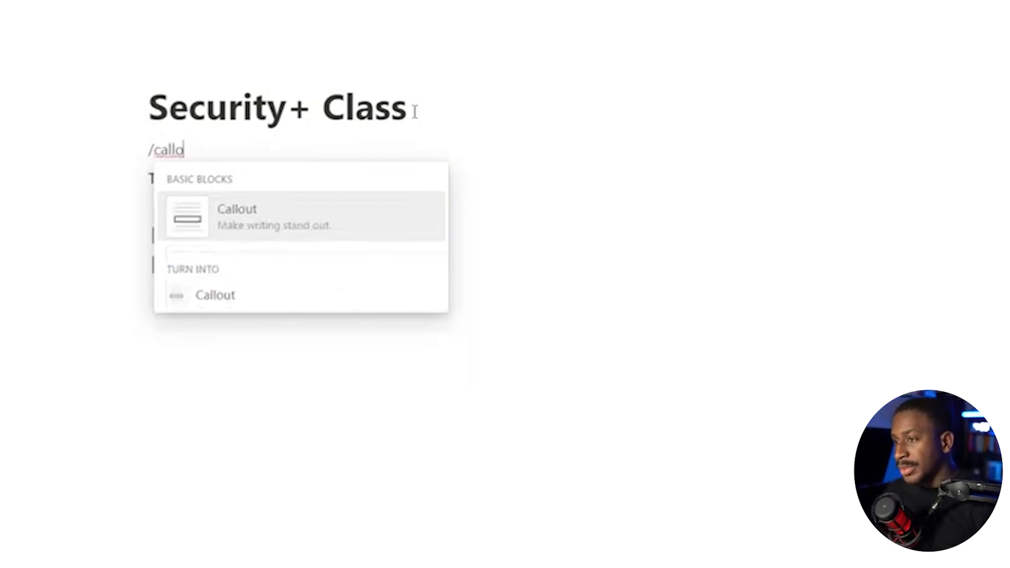
key(Return)
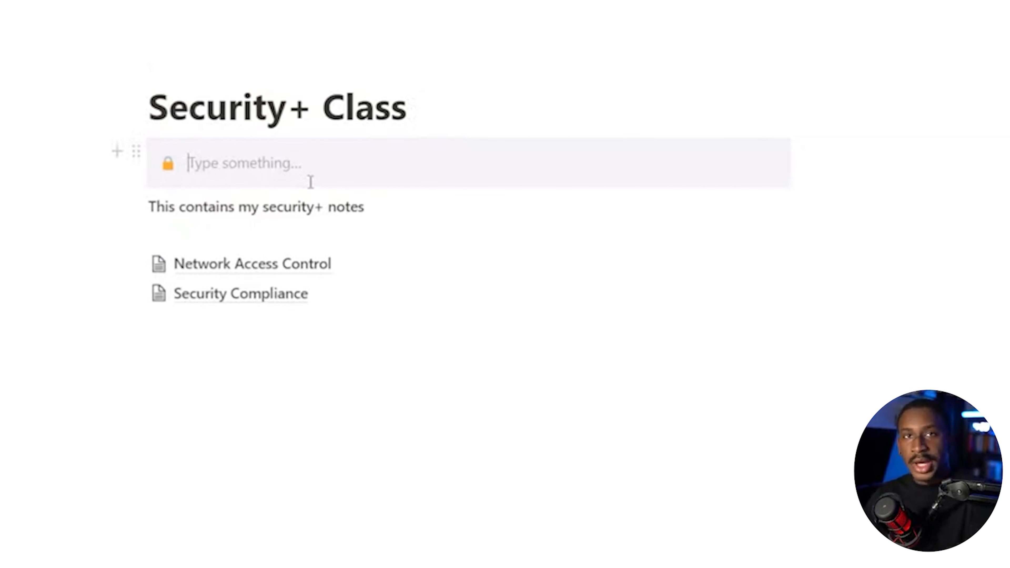
Step: Move the notes sentence into the callout, append ". Blah blah." and delete the leftover empty line below
triple_click(207, 210)
key(BackSpace)
key(ctrl+c)
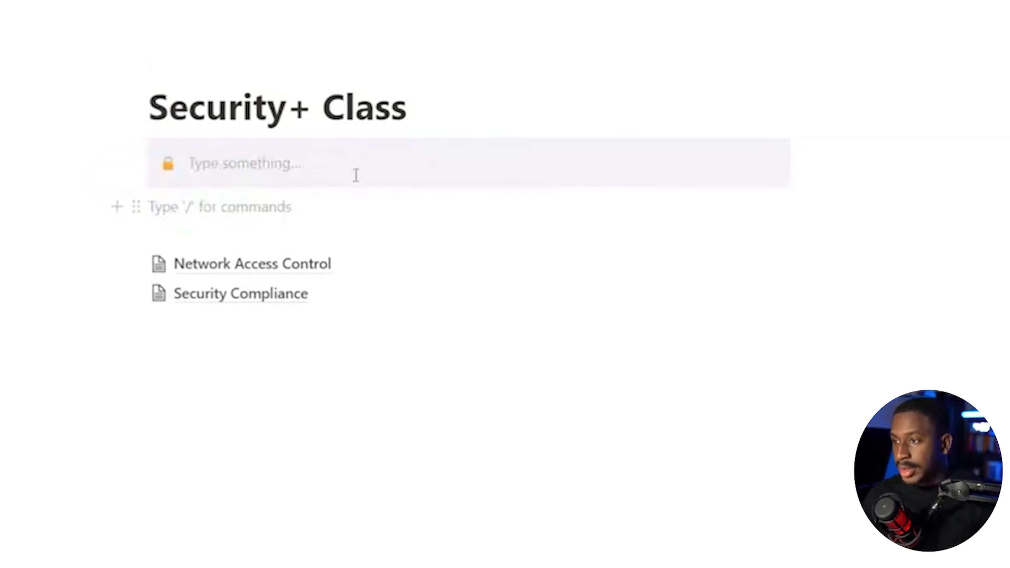
click(354, 173)
key(ctrl+v)
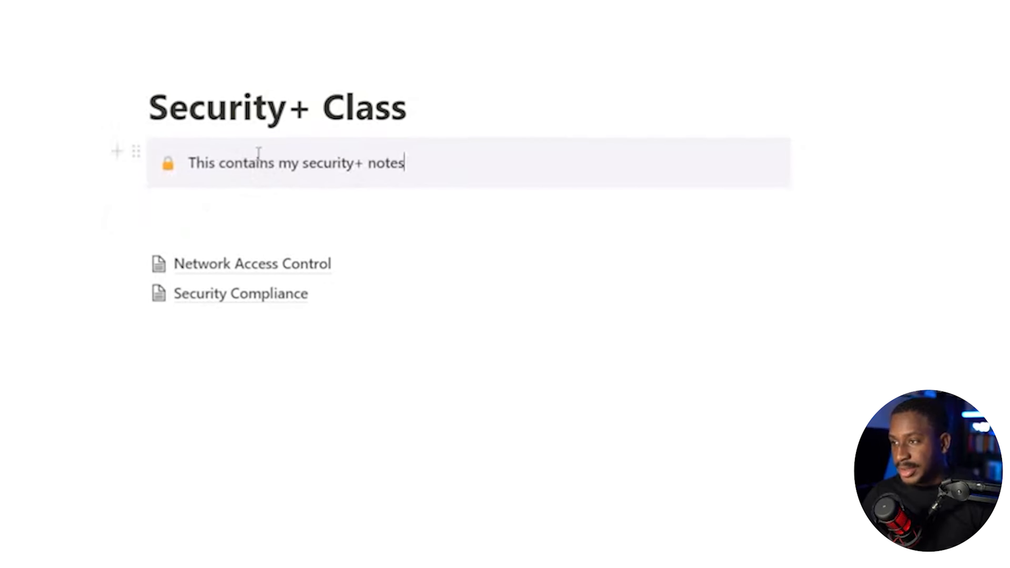
text(. Blah blah.)
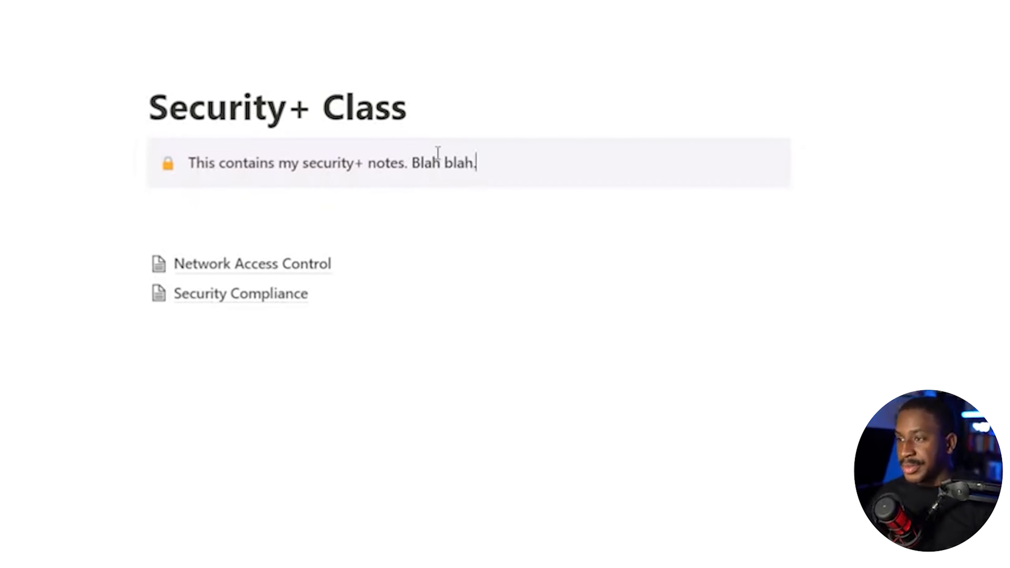
click(338, 212)
key(BackSpace)
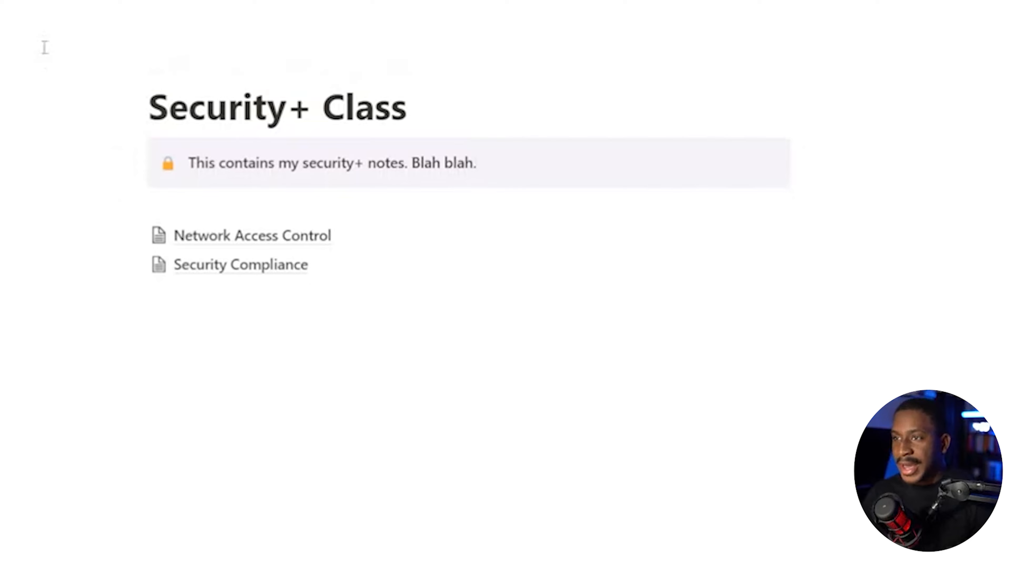
Step: Add a cover to the Security+ Class page and set it to the solid blue gallery colour
click(284, 70)
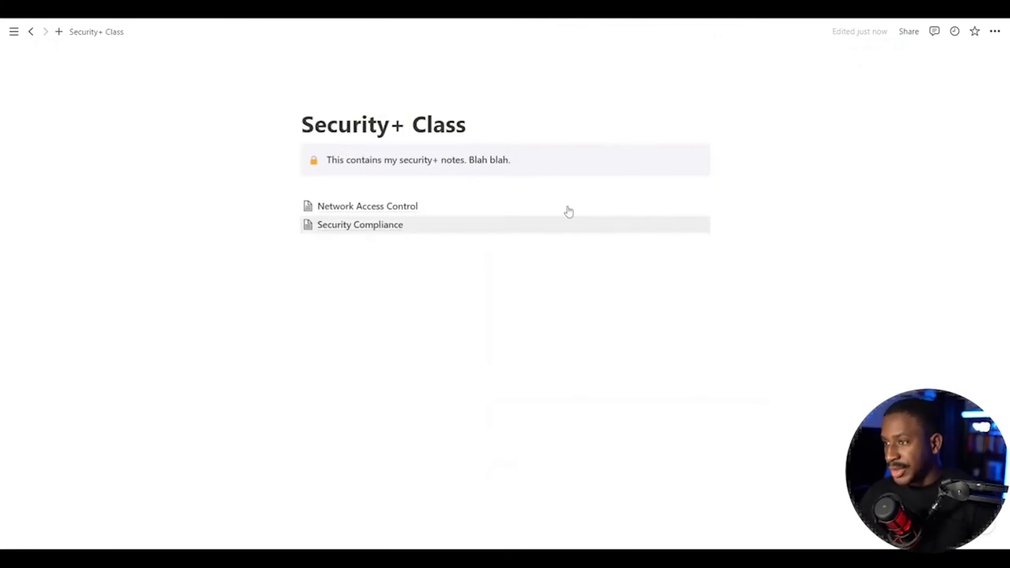
mouse_move(411, 111)
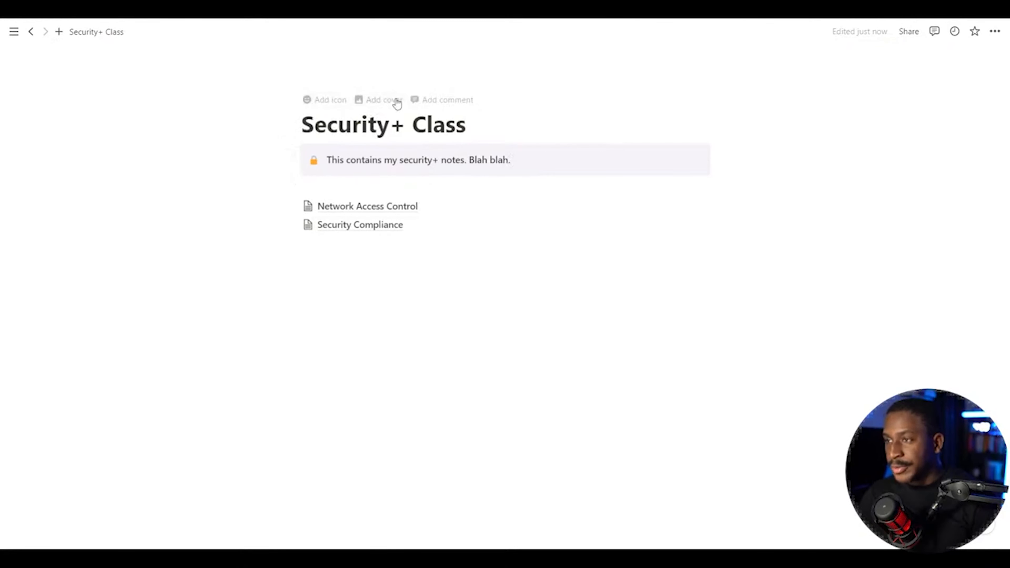
click(371, 104)
click(638, 192)
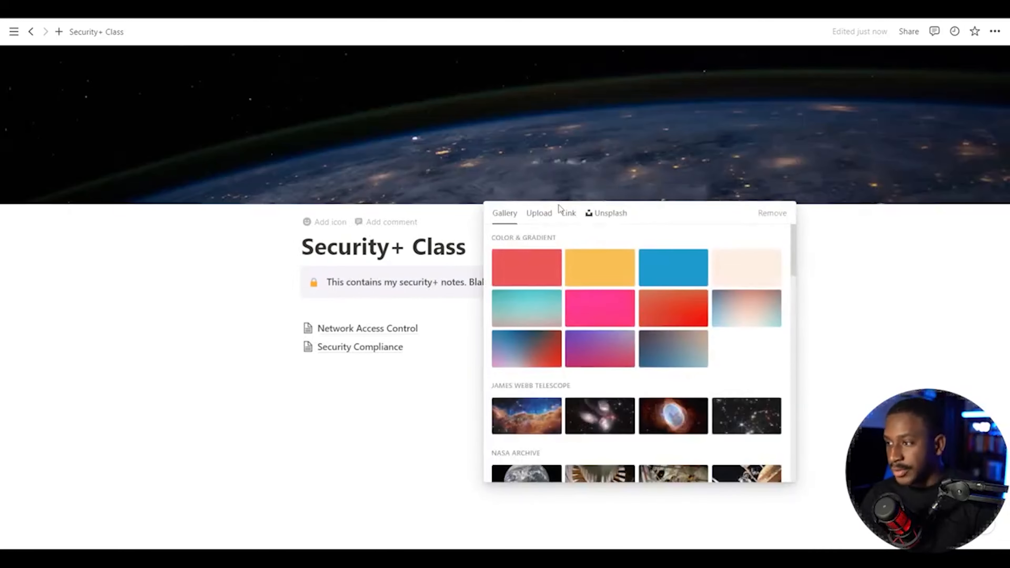
click(503, 268)
click(692, 272)
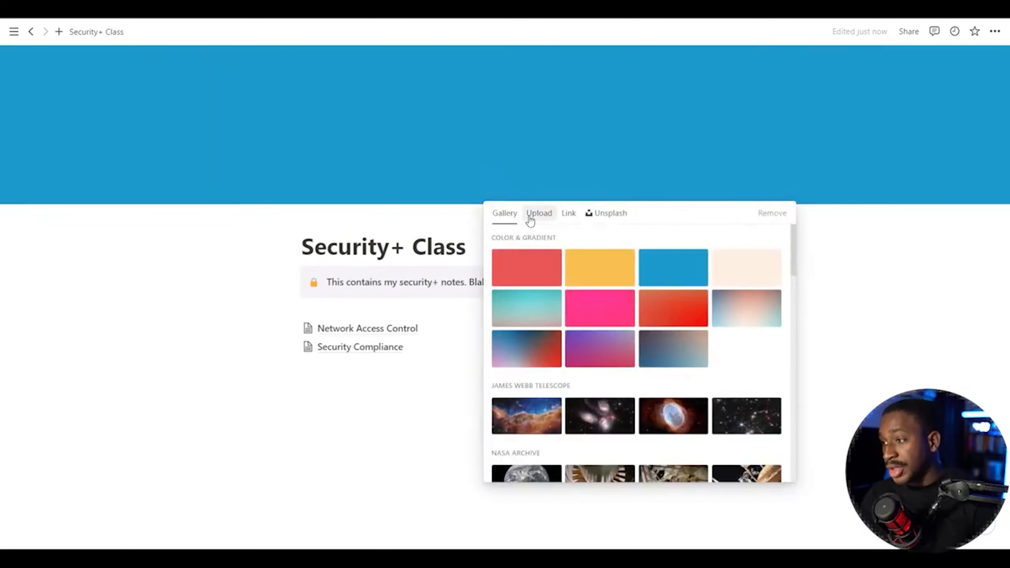
Step: Replace the cover with the Unsplash photo of terminal ping output, found by searching for "cybersecurity"
click(530, 218)
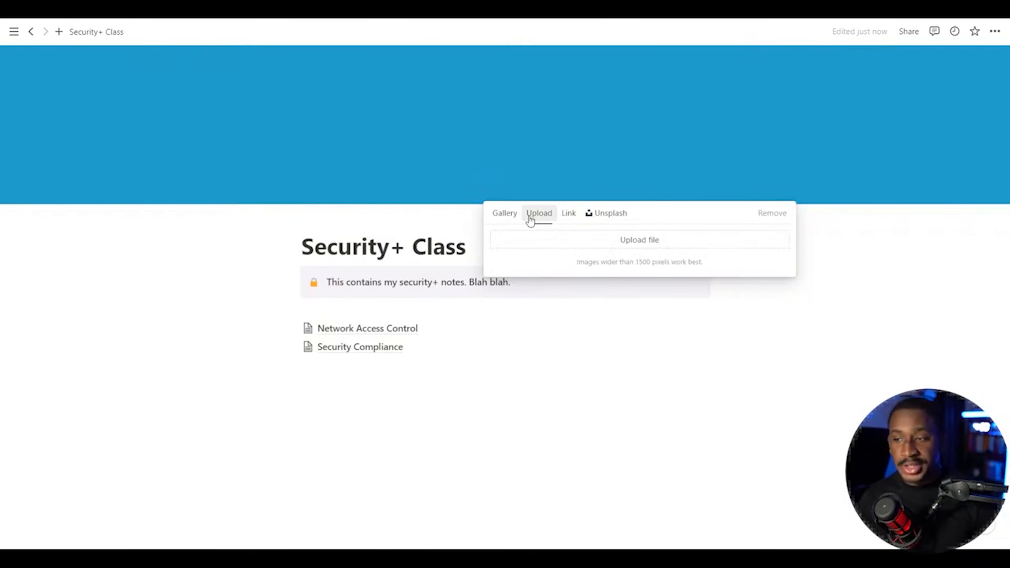
click(570, 218)
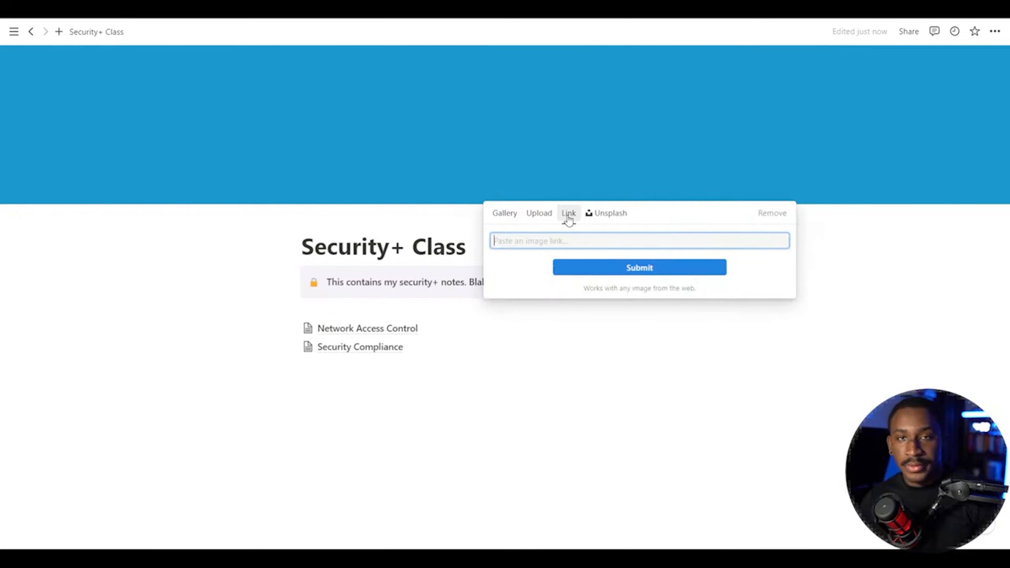
click(611, 216)
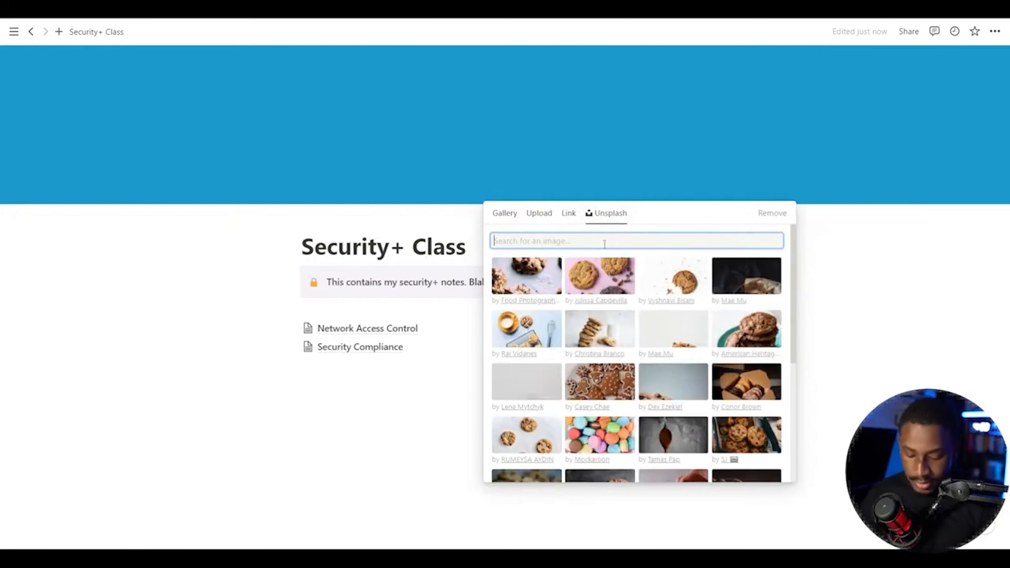
text(cybersecurity)
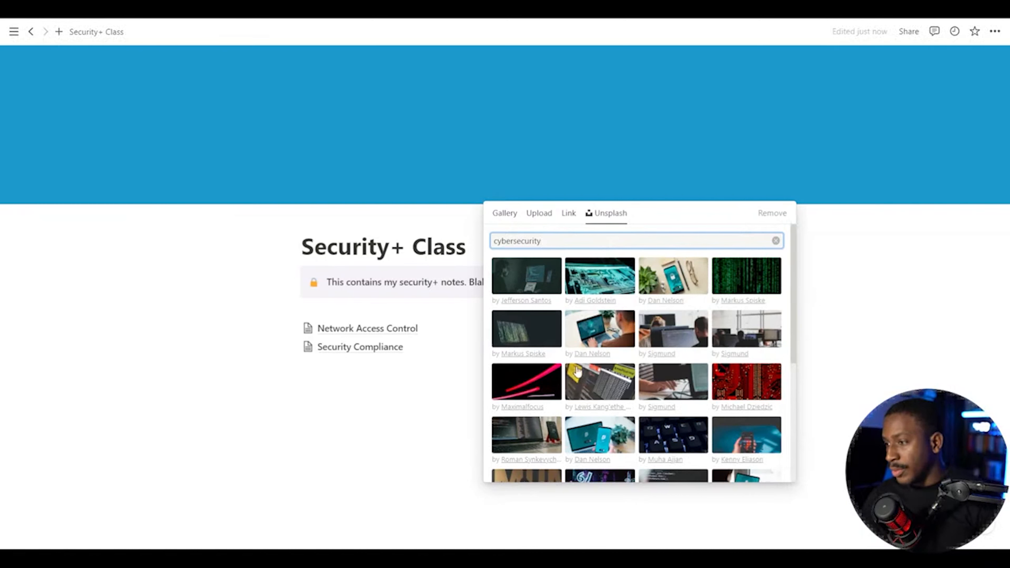
click(605, 382)
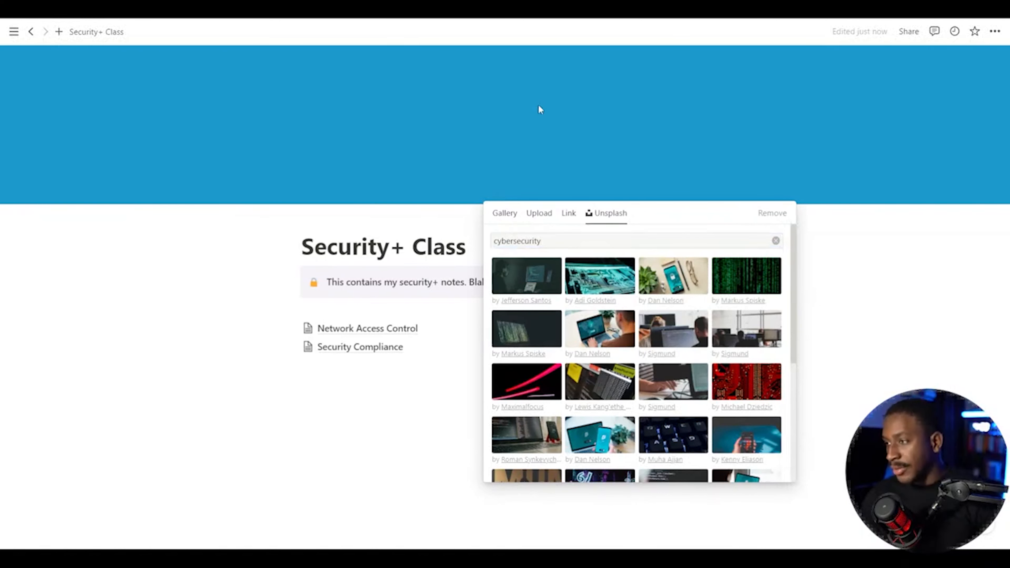
click(876, 366)
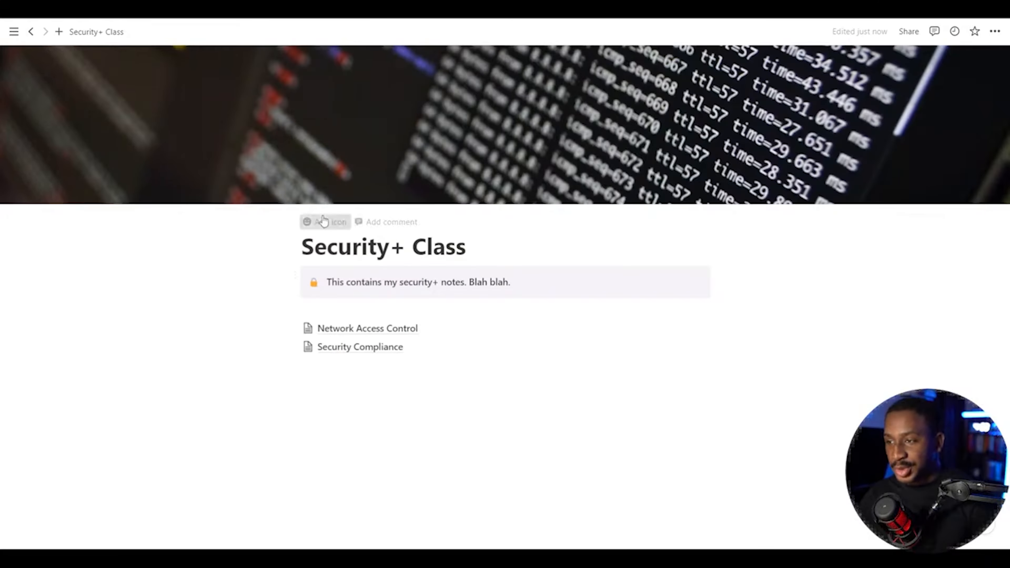
Step: Add a random icon to the Security+ Class page and remove it again
click(323, 221)
click(322, 205)
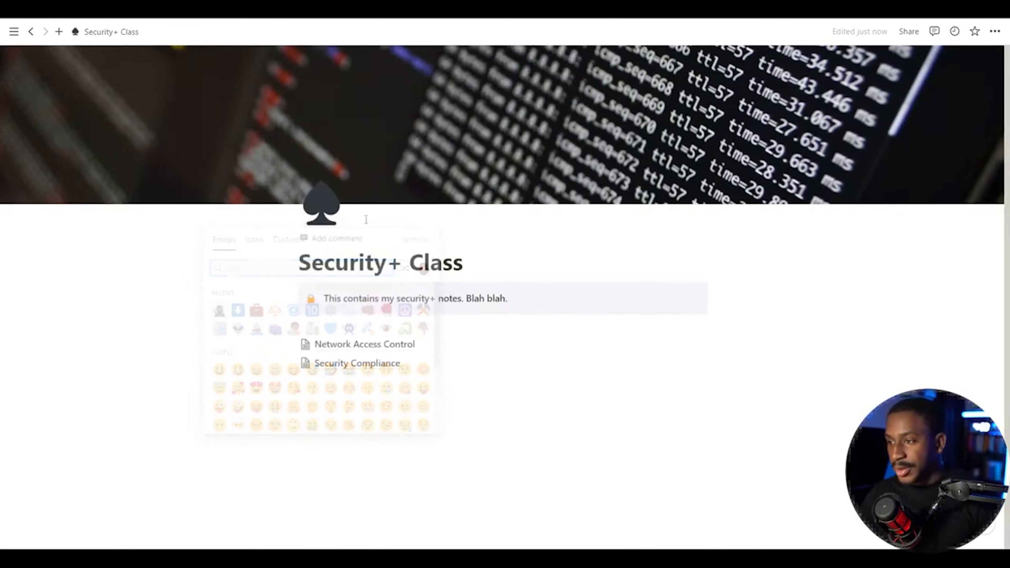
click(321, 205)
click(415, 239)
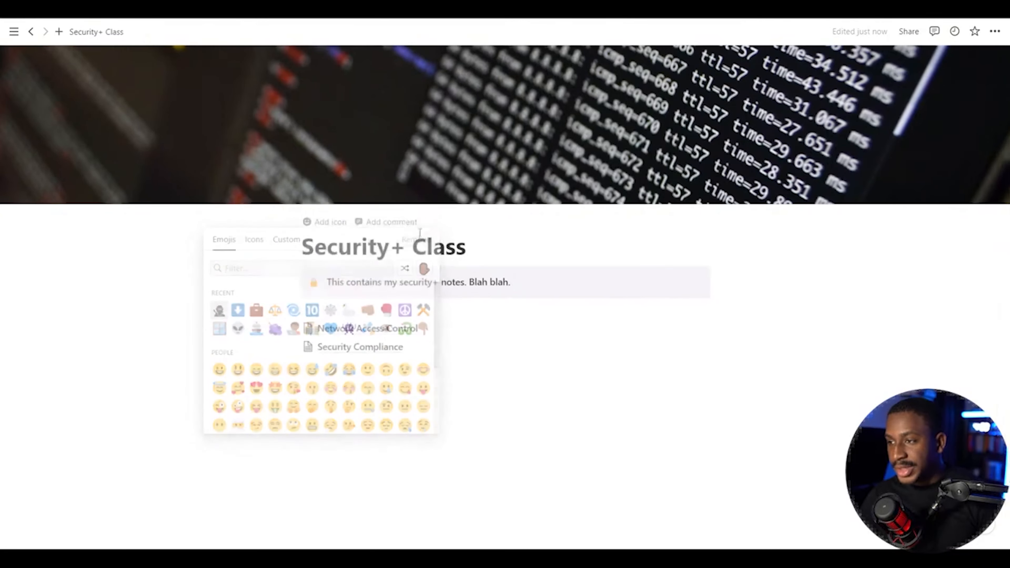
Step: Add a page icon to Security+ Class and set it to the lock emoji
click(322, 222)
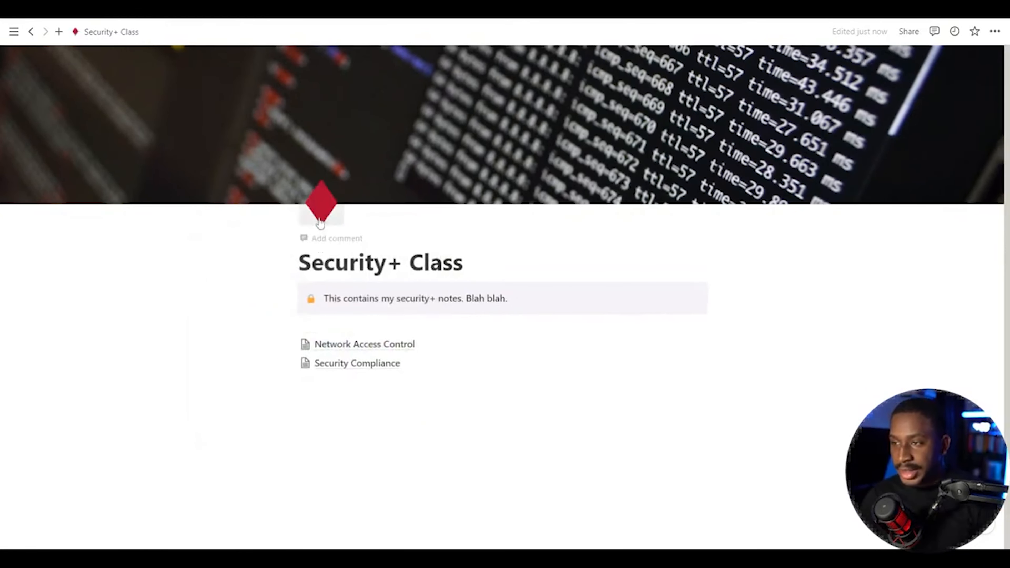
click(320, 221)
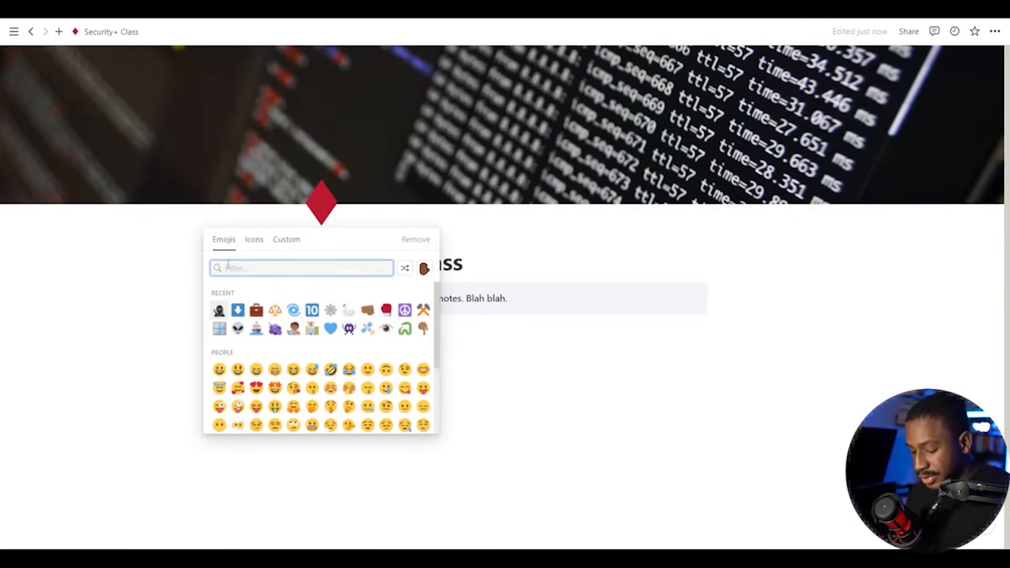
text(lock)
key(Return)
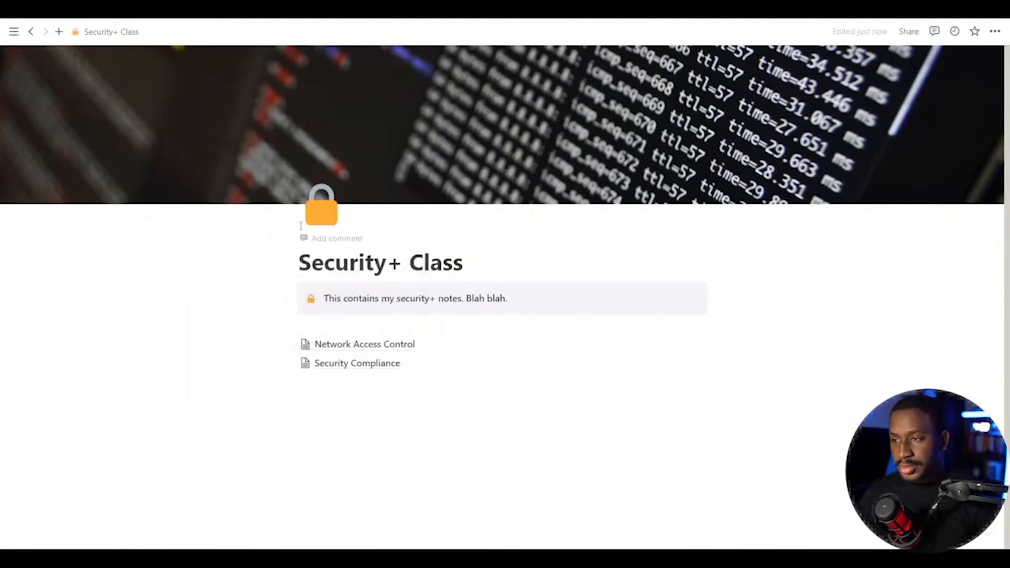
Step: Browse the built-in icon library and the custom image option for the Security+ Class page icon, keeping the current icon
click(321, 205)
click(254, 239)
scroll(288, 320, down, 10)
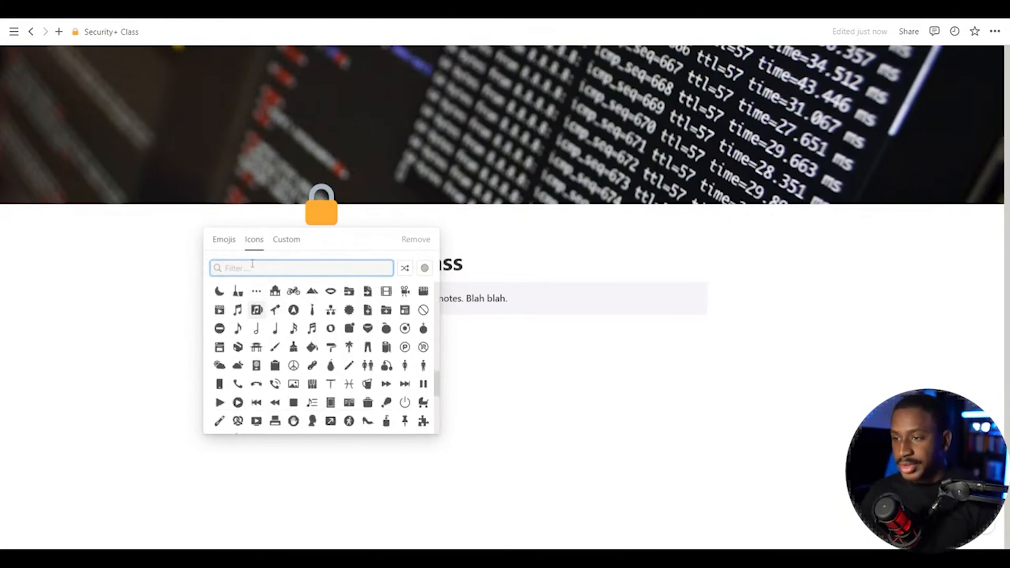
click(279, 241)
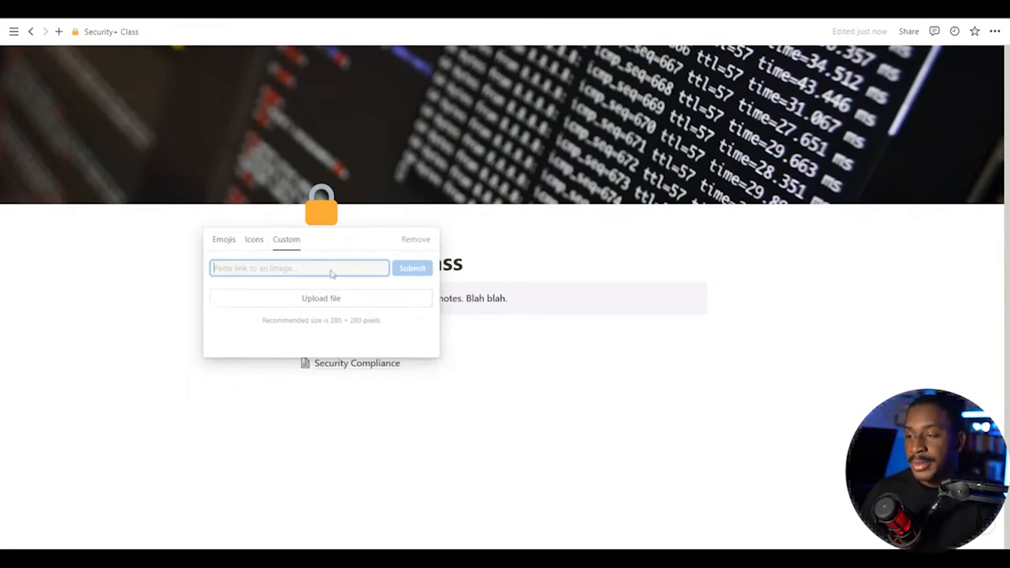
click(662, 356)
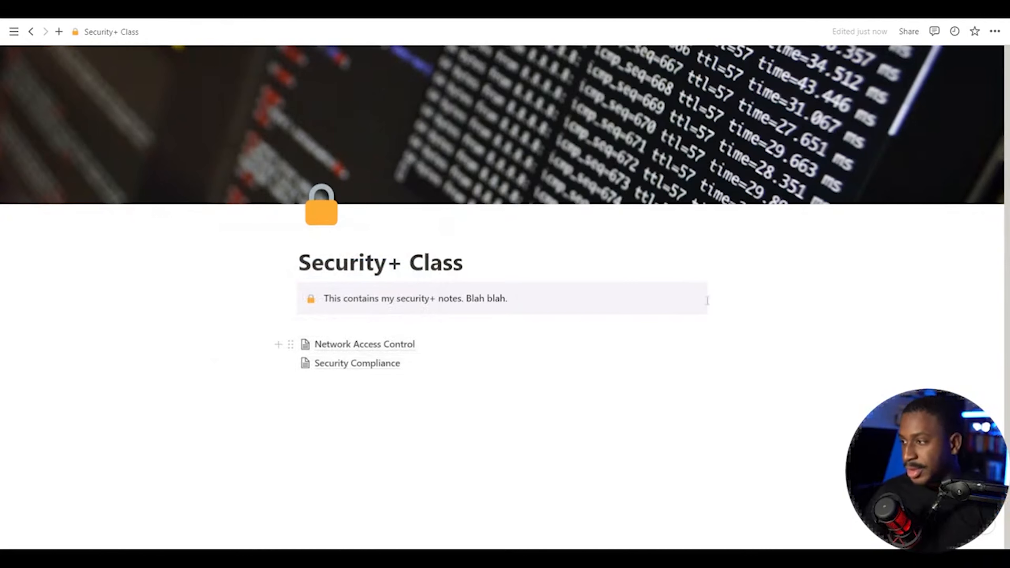
Step: Search the workspace for "splunk" and close the search without opening a page
key(ctrl+p)
text(splunk)
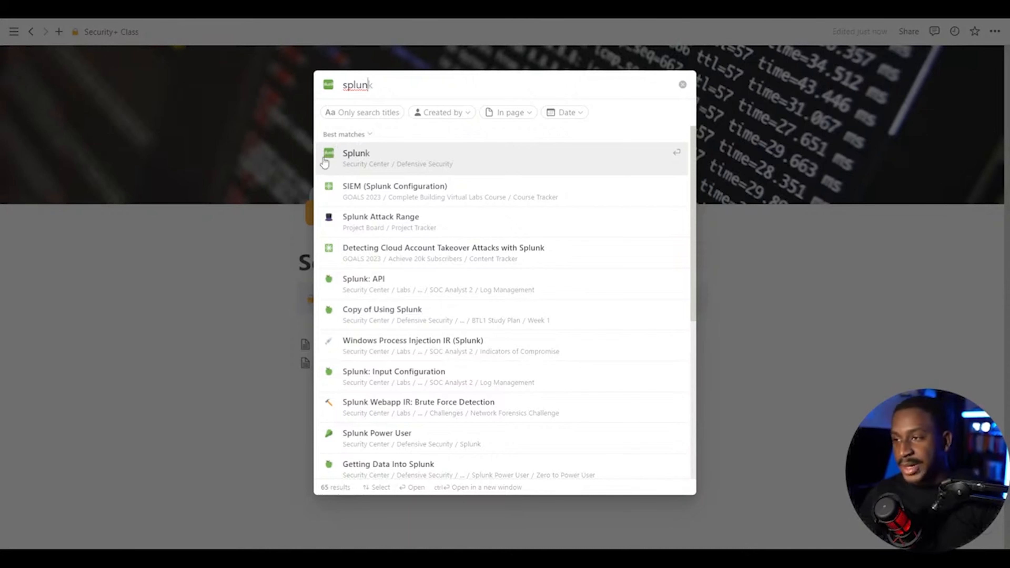
click(301, 200)
Step: Set the Network Access Control subpage's icon to the globe with meridians emoji, found by searching for "glob"
mouse_move(12, 159)
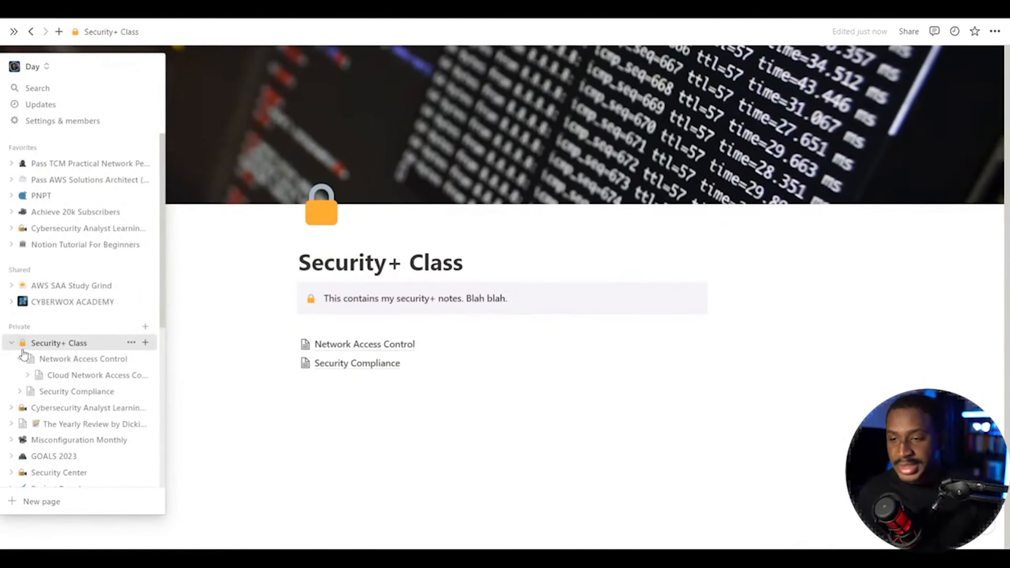
click(305, 344)
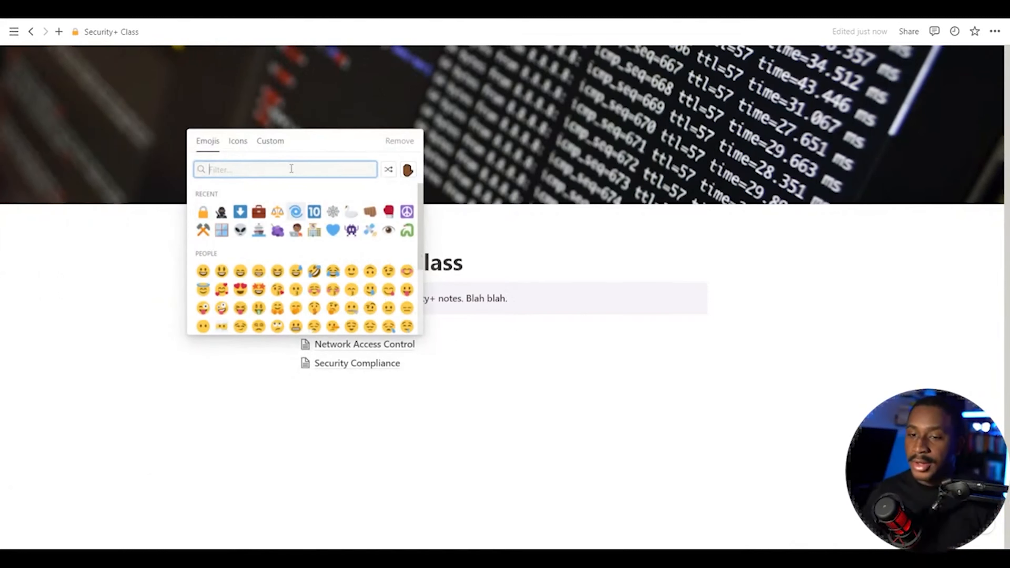
text(glob)
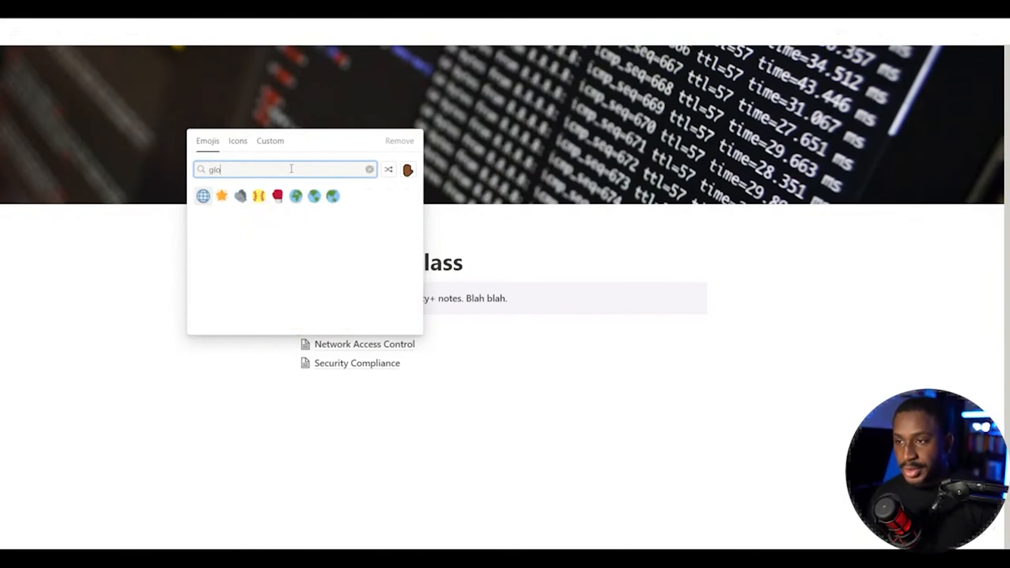
key(Return)
Step: Set the Security Compliance subpage's icon to the police officer emoji, found by searching for "police"
click(305, 363)
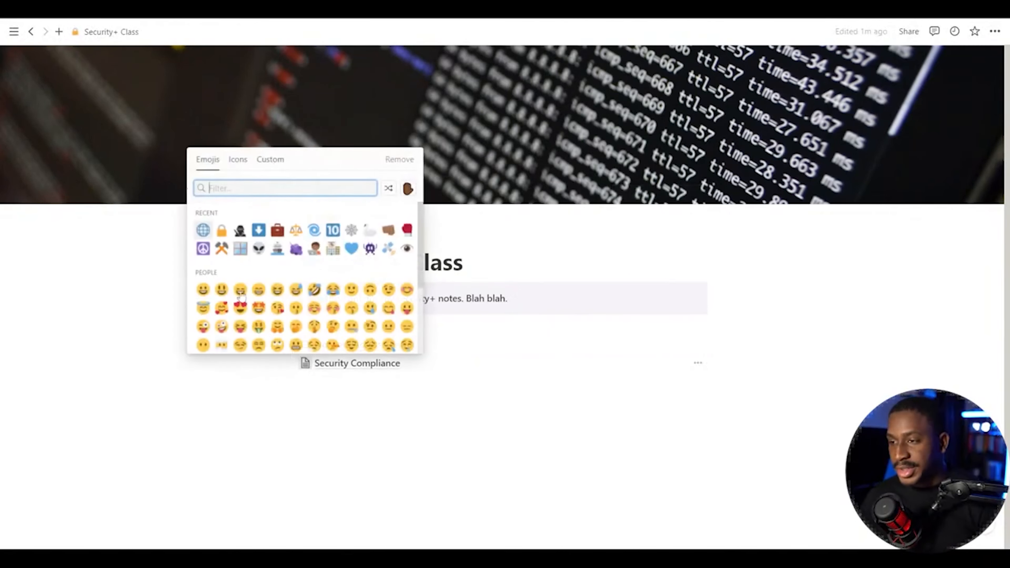
text(poliuce)
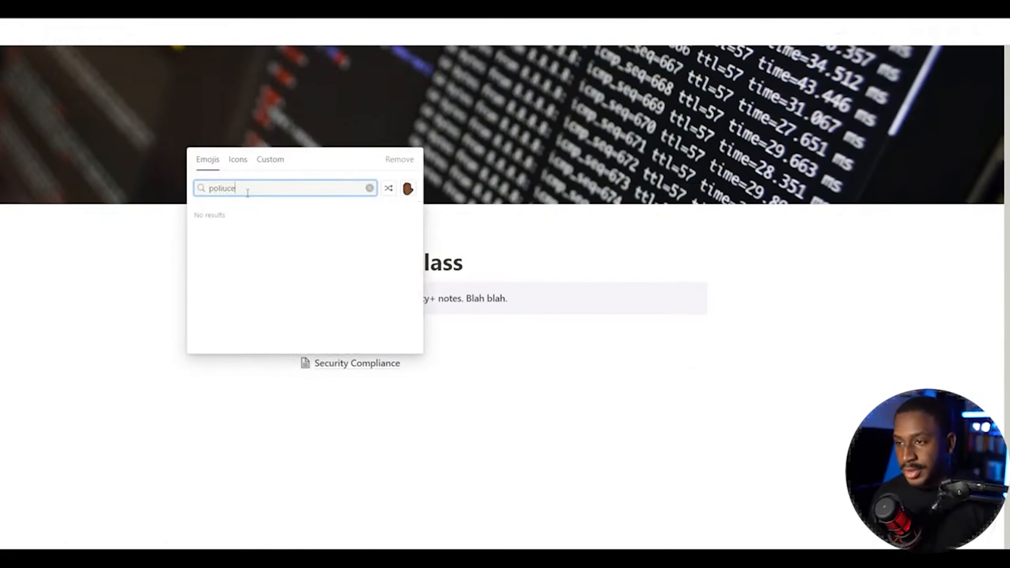
key(BackSpace)
key(BackSpace)
key(BackSpace)
text(ce)
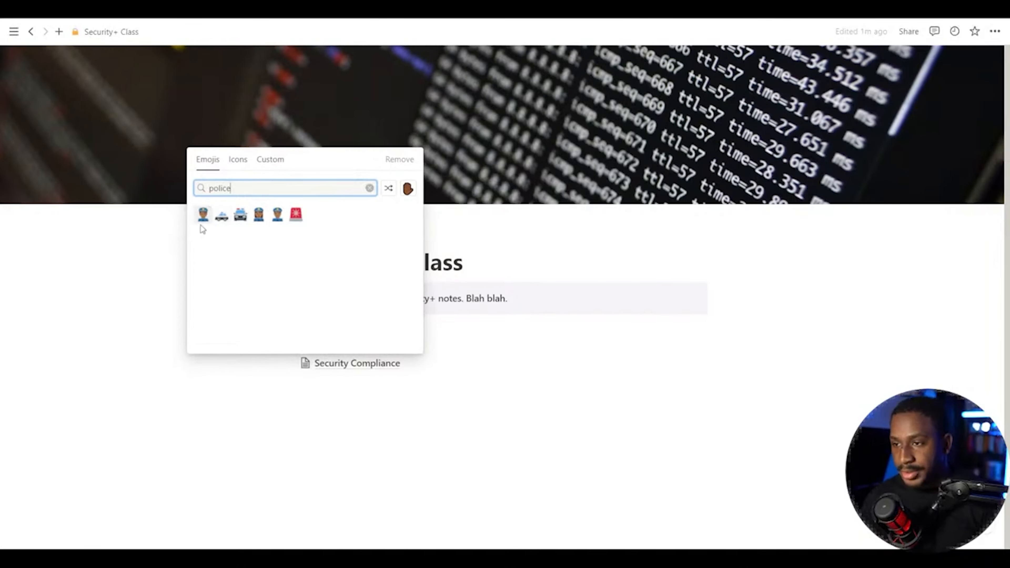
click(203, 217)
Step: Show the page tree and set the icon of the cloud subpage under Network Access Control to the cloud emoji, found by searching for "cloud"
click(12, 35)
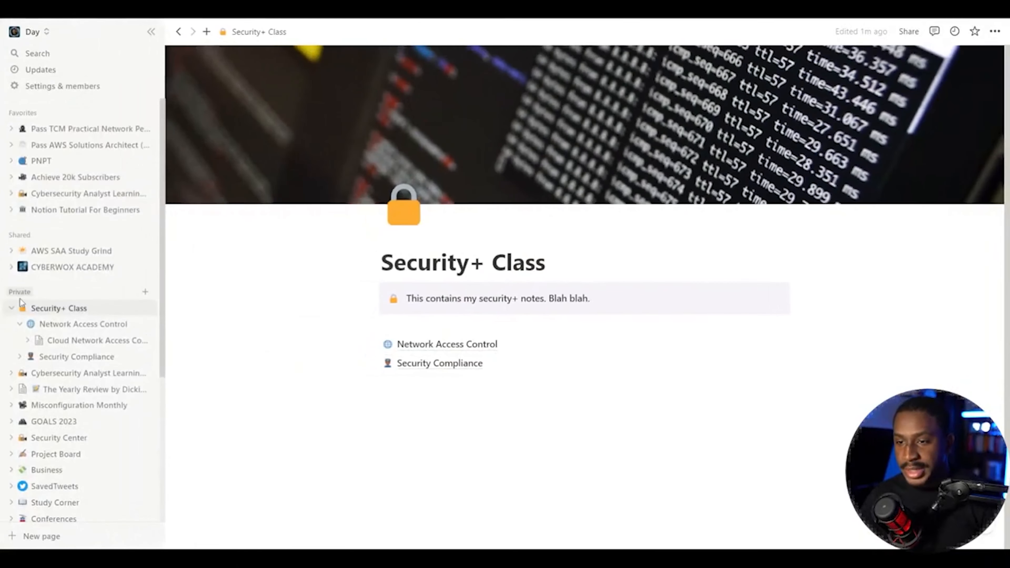
click(40, 341)
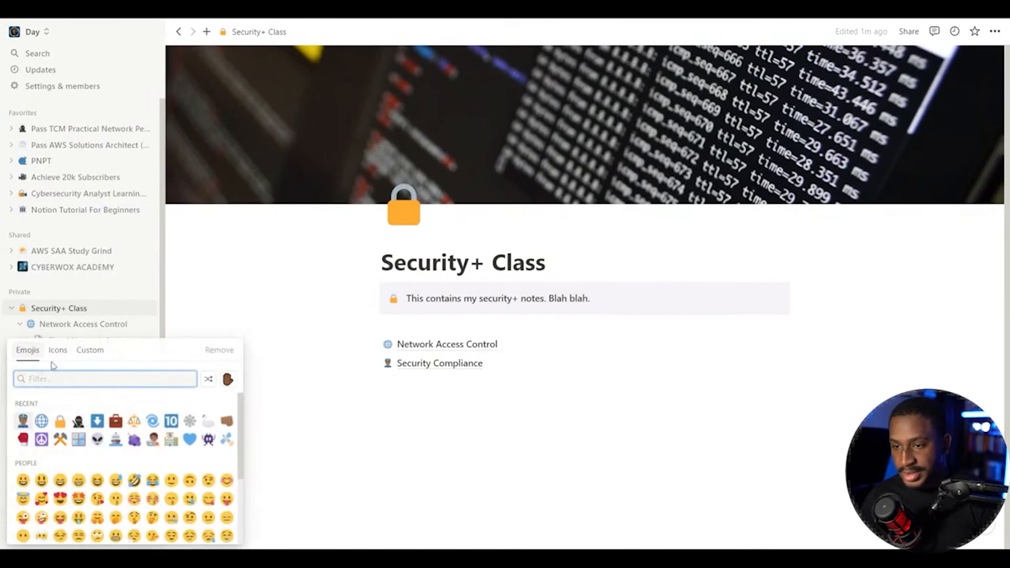
click(82, 334)
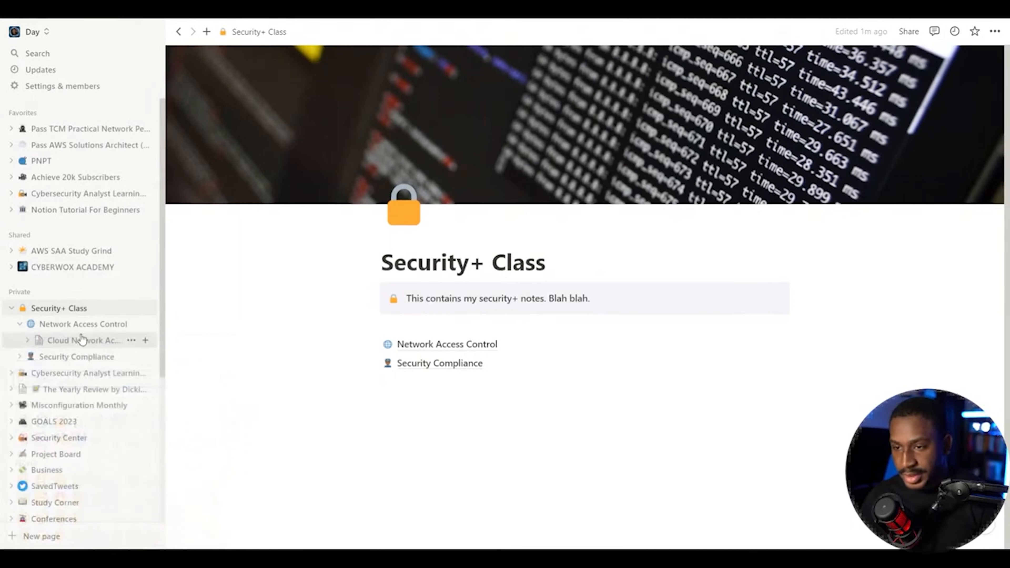
click(40, 341)
text(cloud)
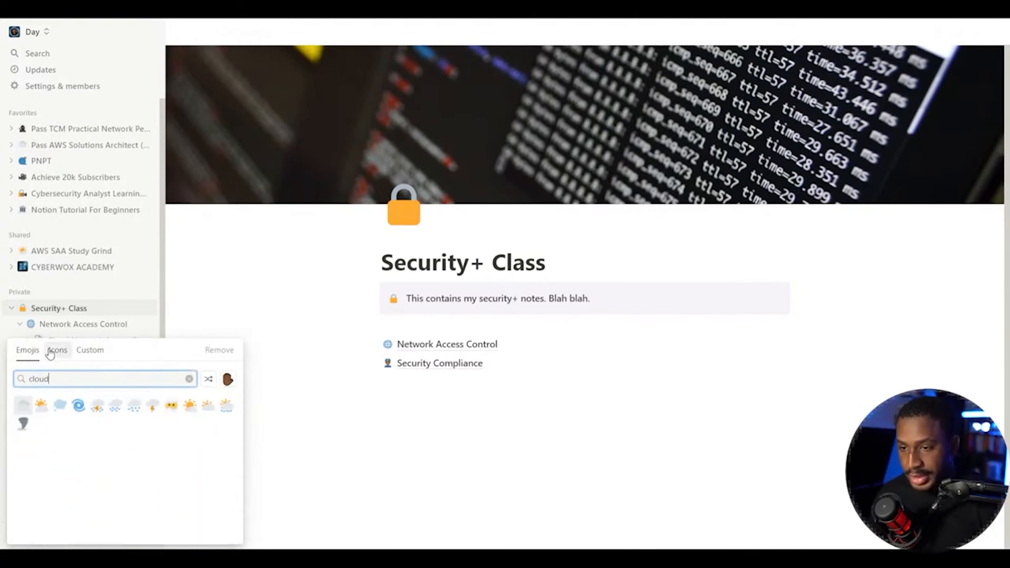
key(Return)
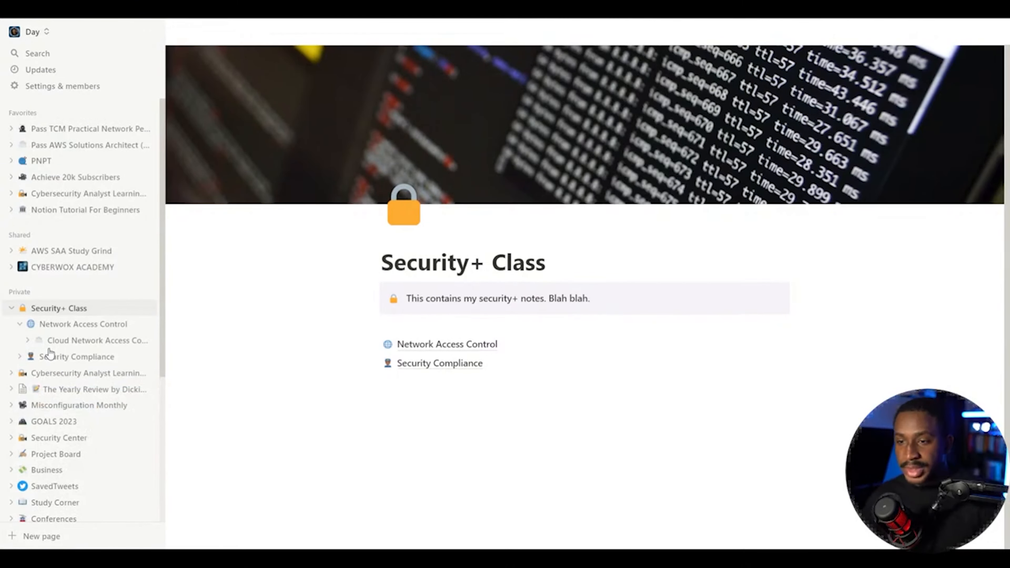
Step: Check whether Security Compliance has subpages in the page tree, and hide the tree
click(20, 357)
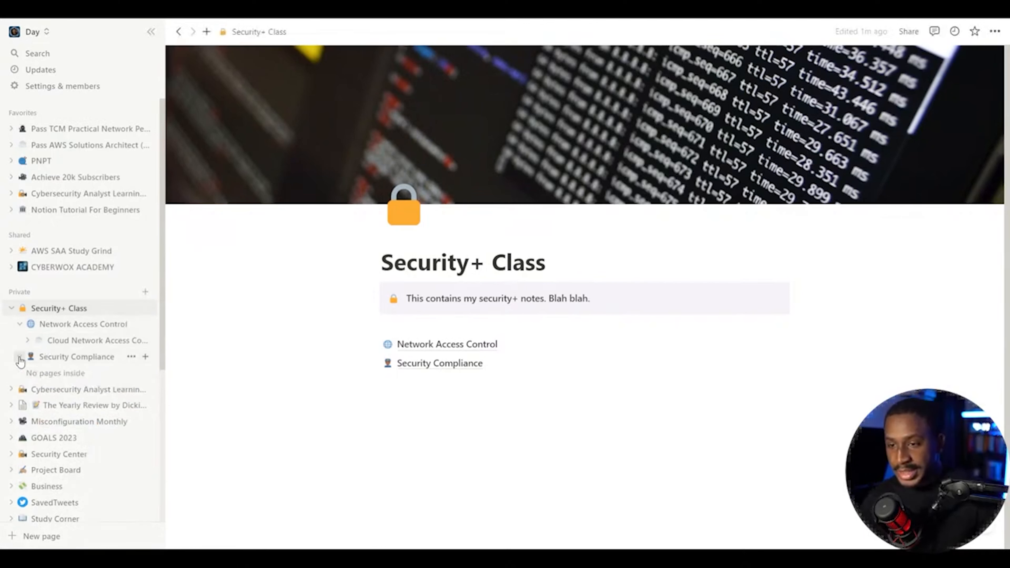
click(19, 357)
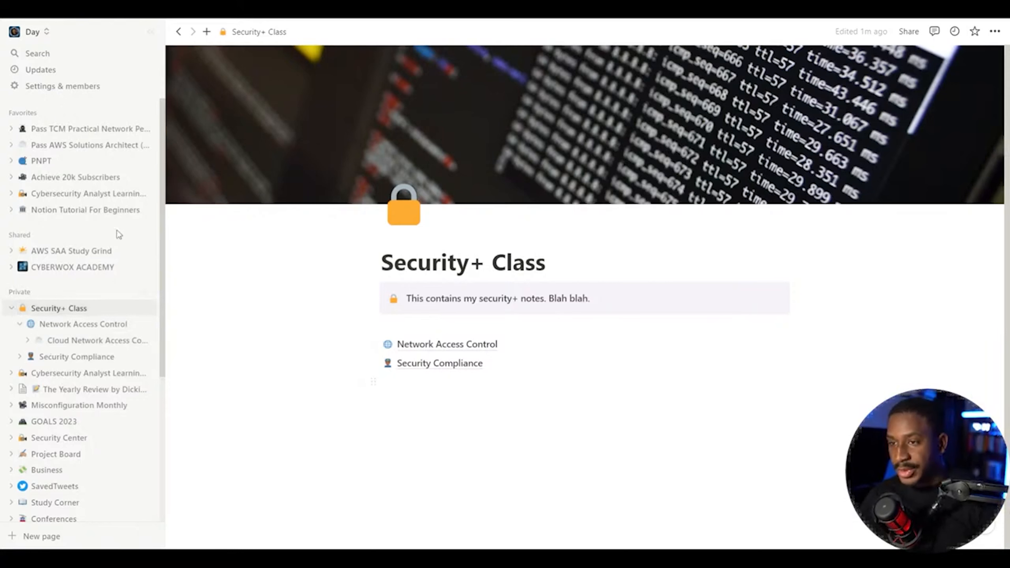
click(150, 31)
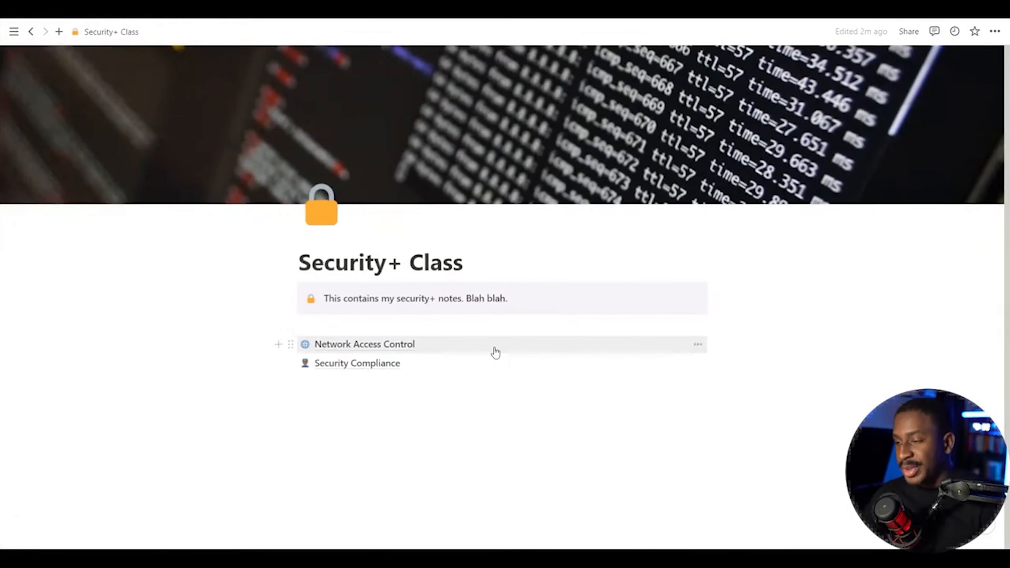
Step: Rename the Security+ Class page to "Second Semester Cybersecurity"
click(358, 322)
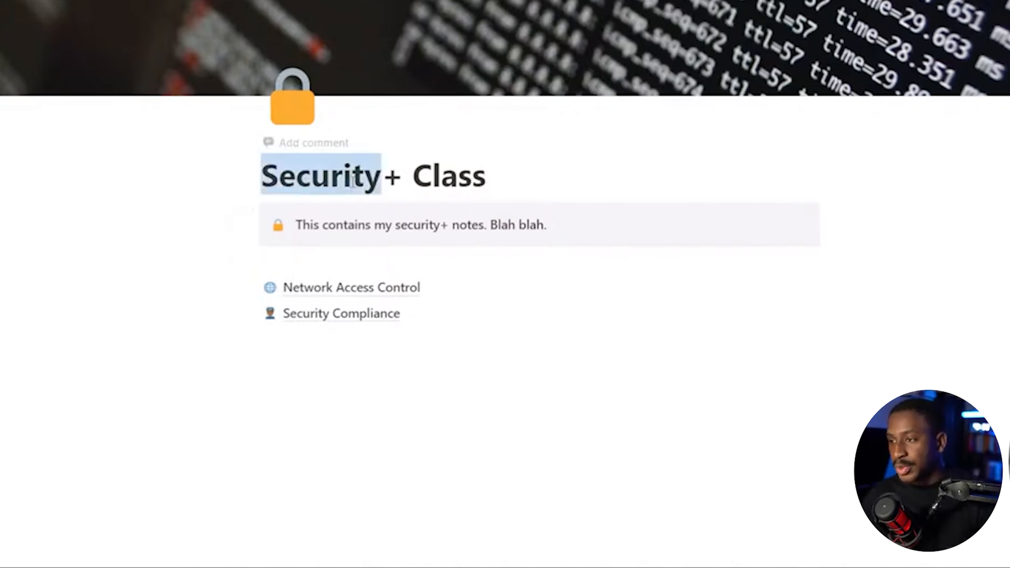
triple_click(370, 266)
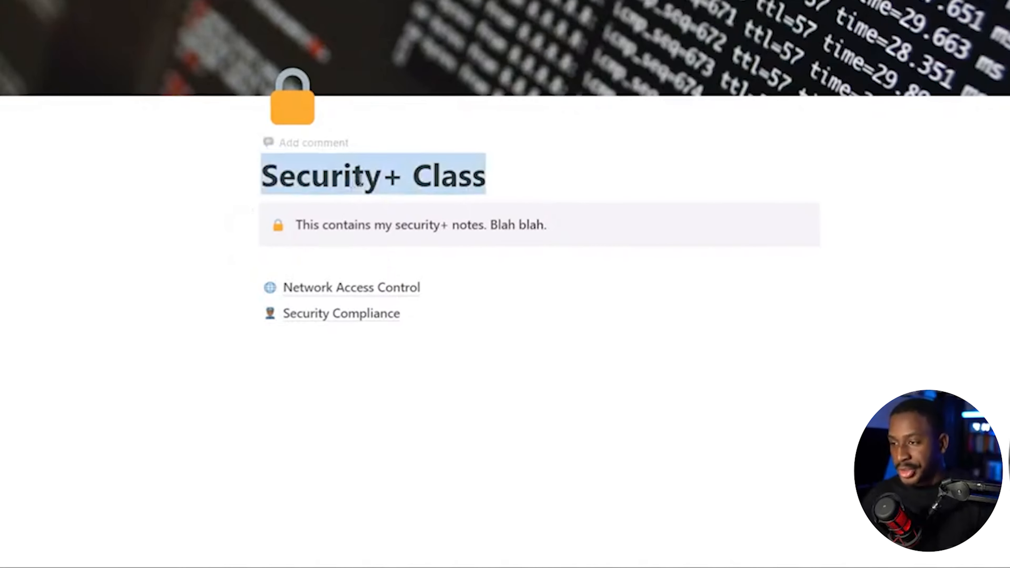
text(Second Semester )
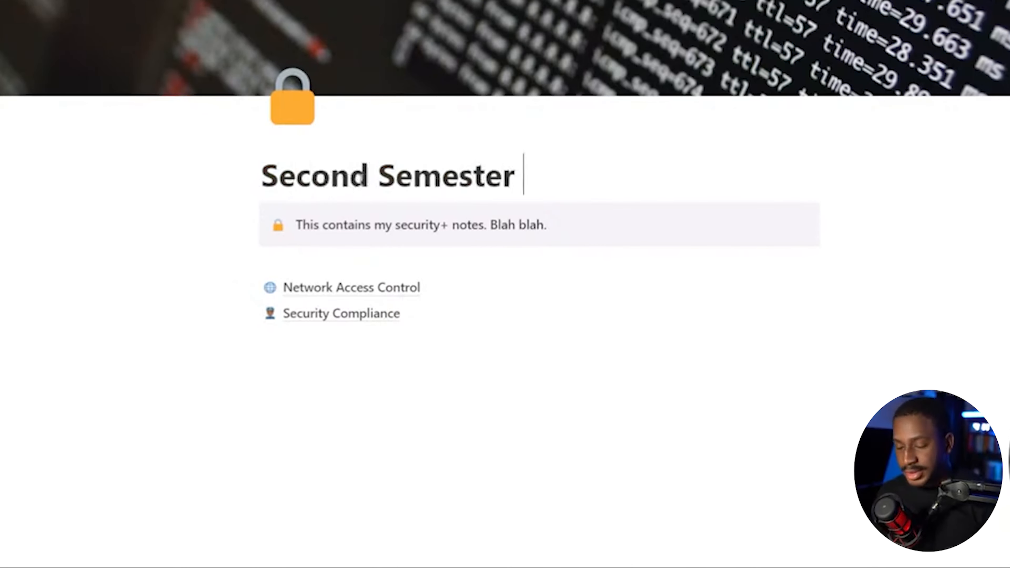
text(Cybersecu)
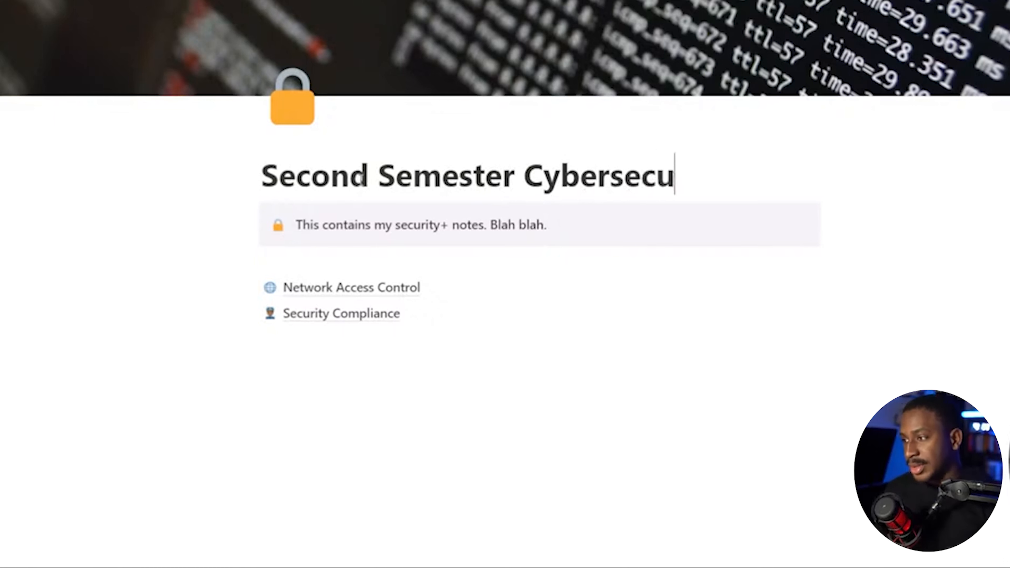
text(rt)
key(BackSpace)
text(i)
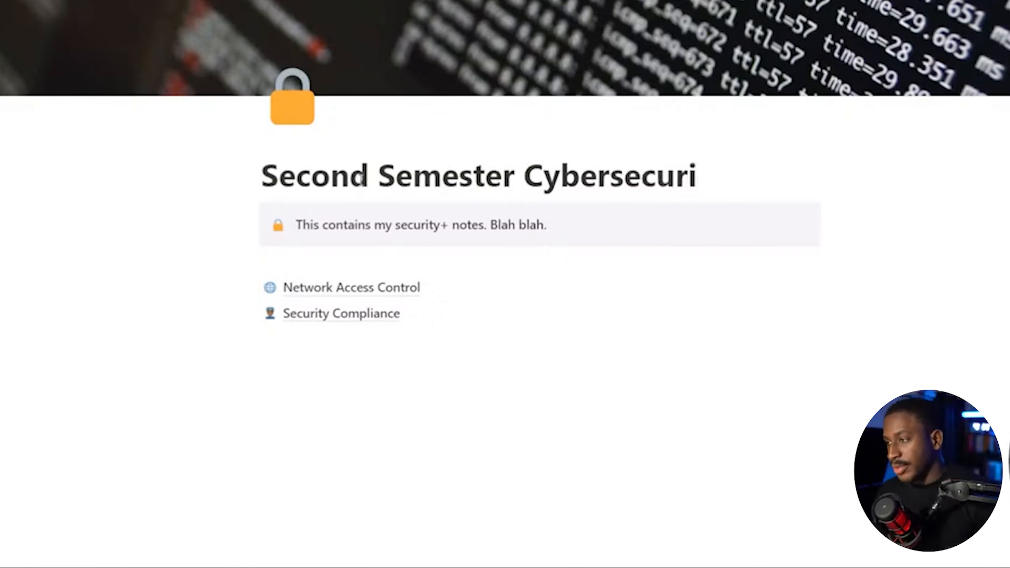
text(ty)
Step: Insert a divider between the callout and the subpage links, and remove the empty line beneath it
click(308, 260)
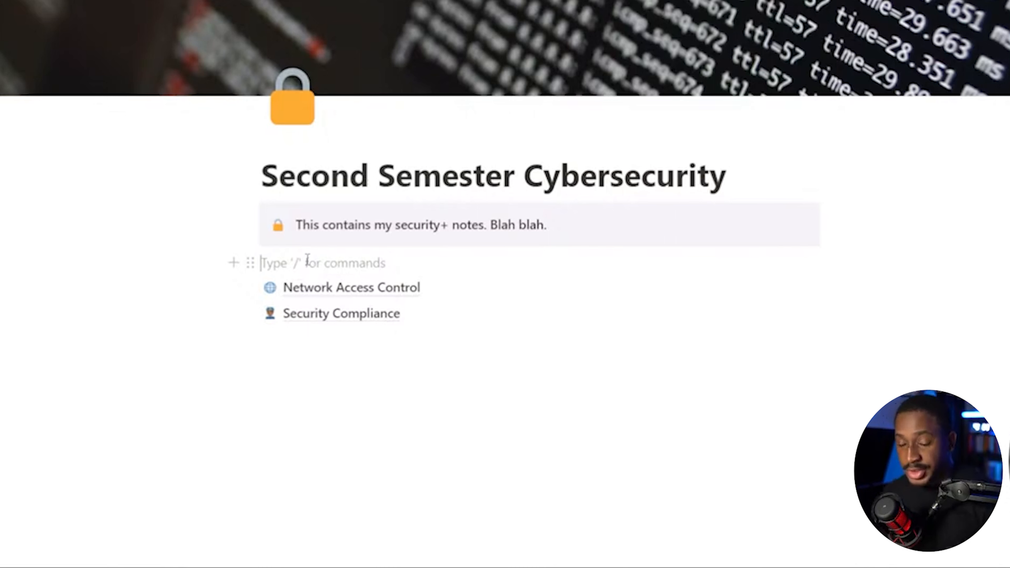
text(/)
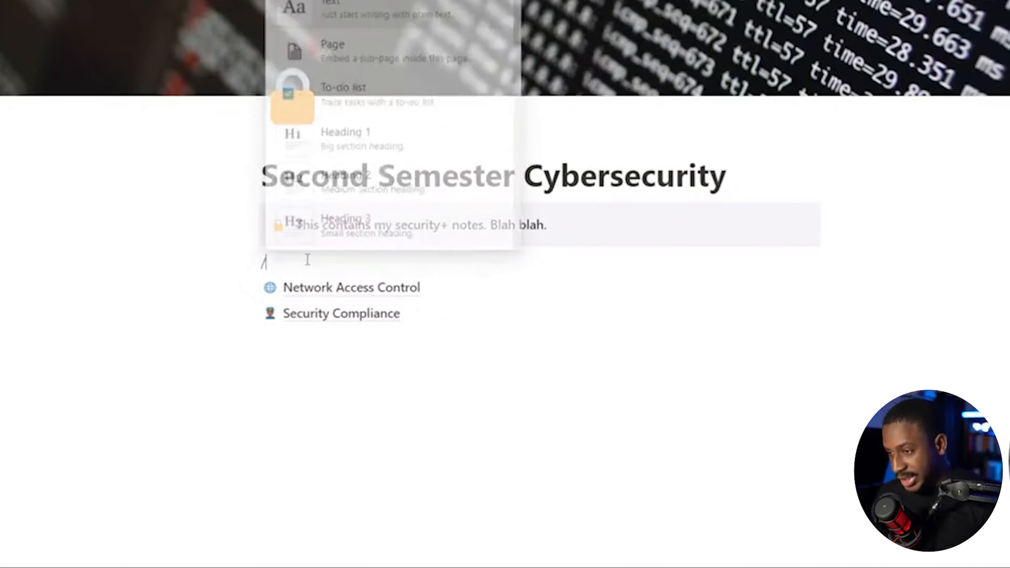
text(div)
key(Return)
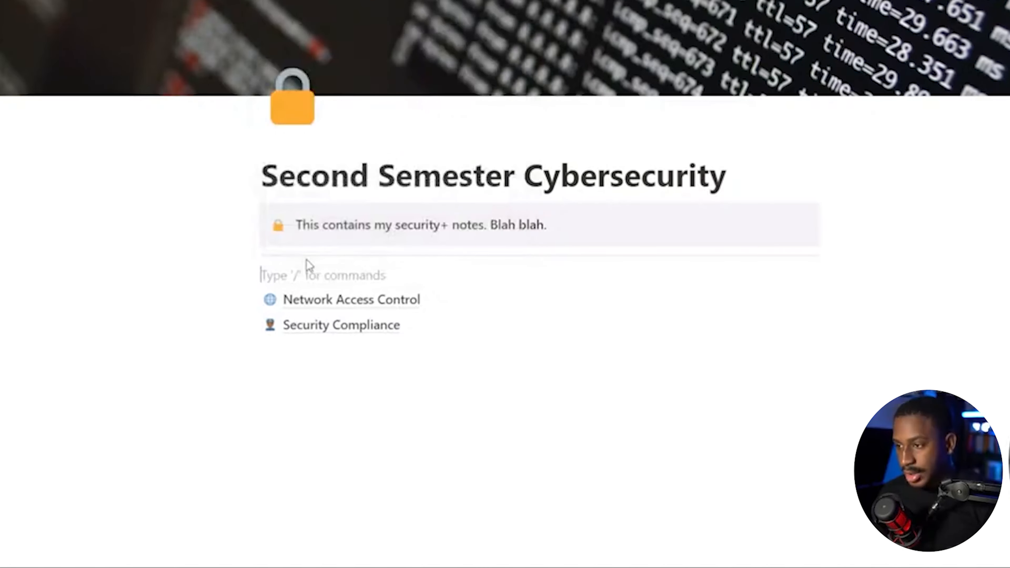
key(BackSpace)
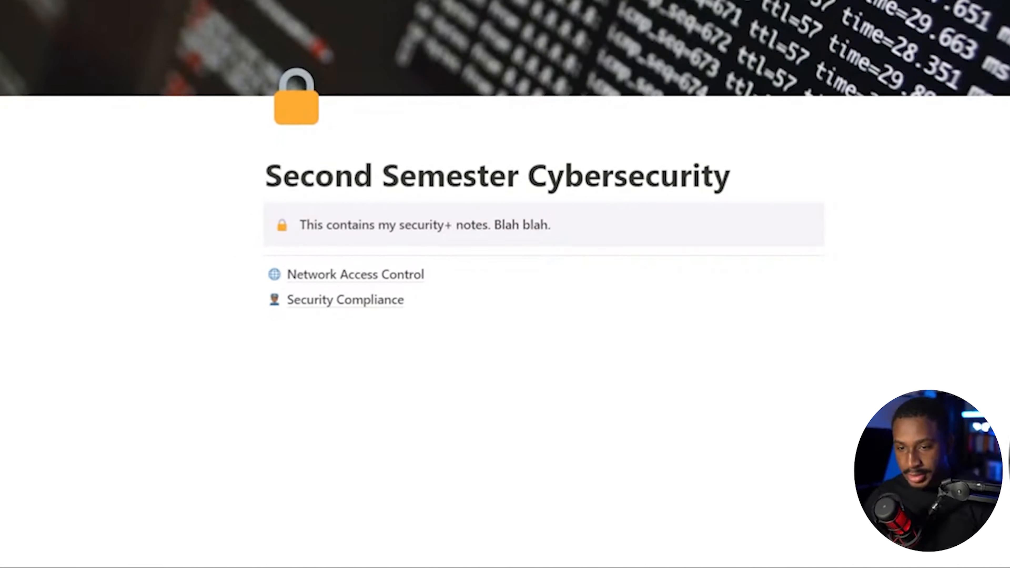
Step: Delete the divider between the callout and the Network Access Control link
click(617, 518)
click(662, 258)
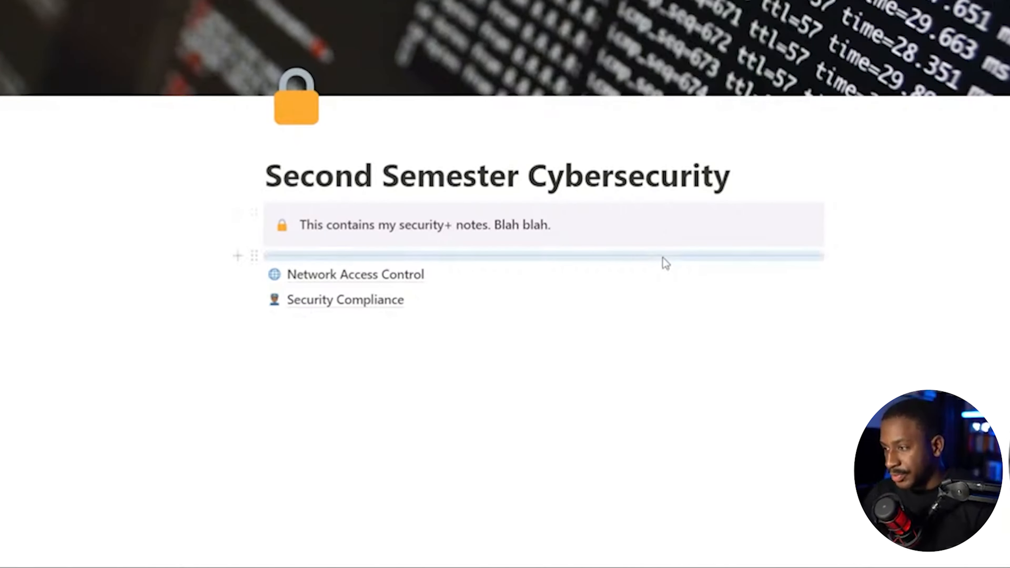
key(BackSpace)
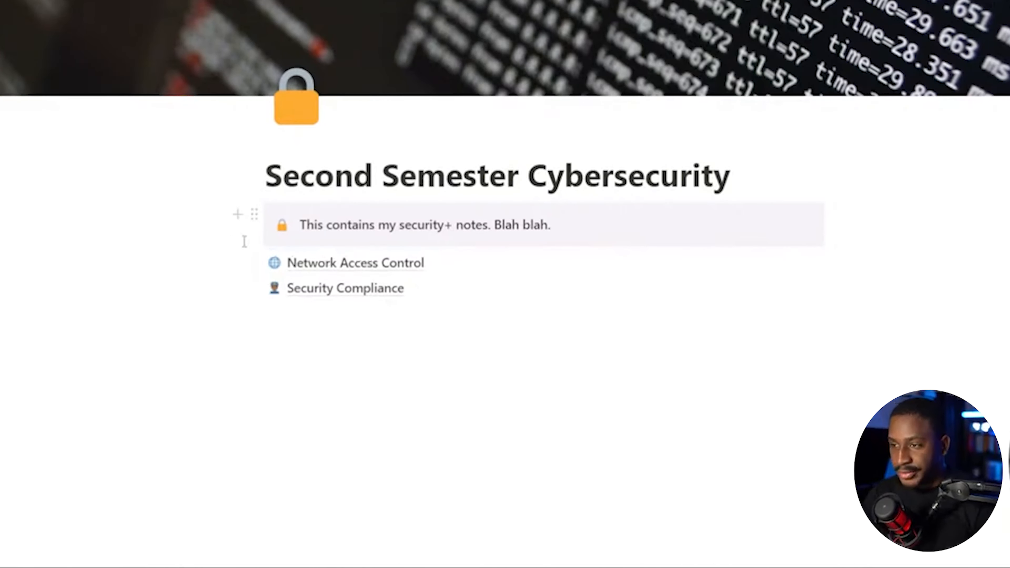
Step: Insert a divider below the Security Compliance link
click(286, 314)
text(/)
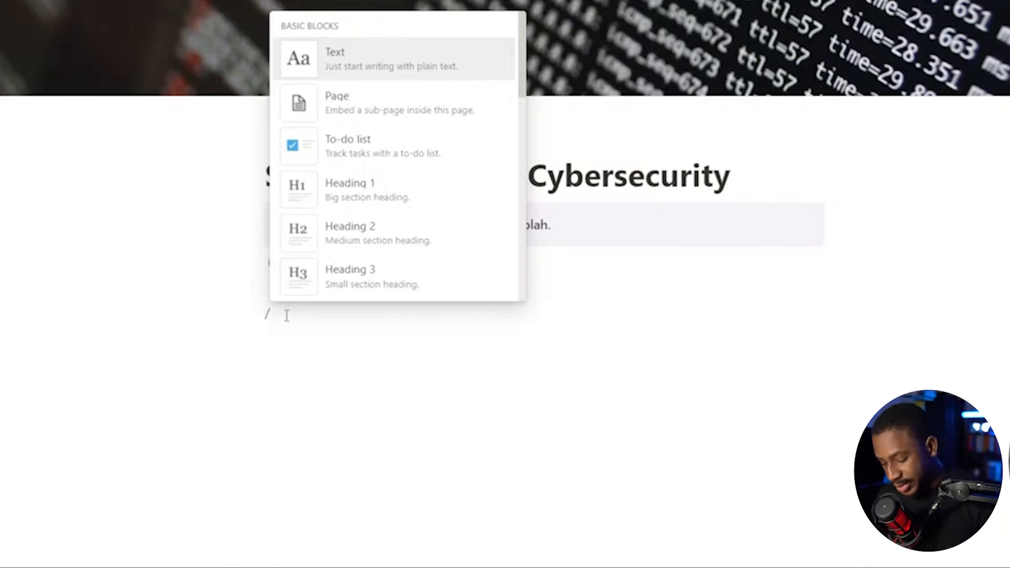
text(div)
key(Return)
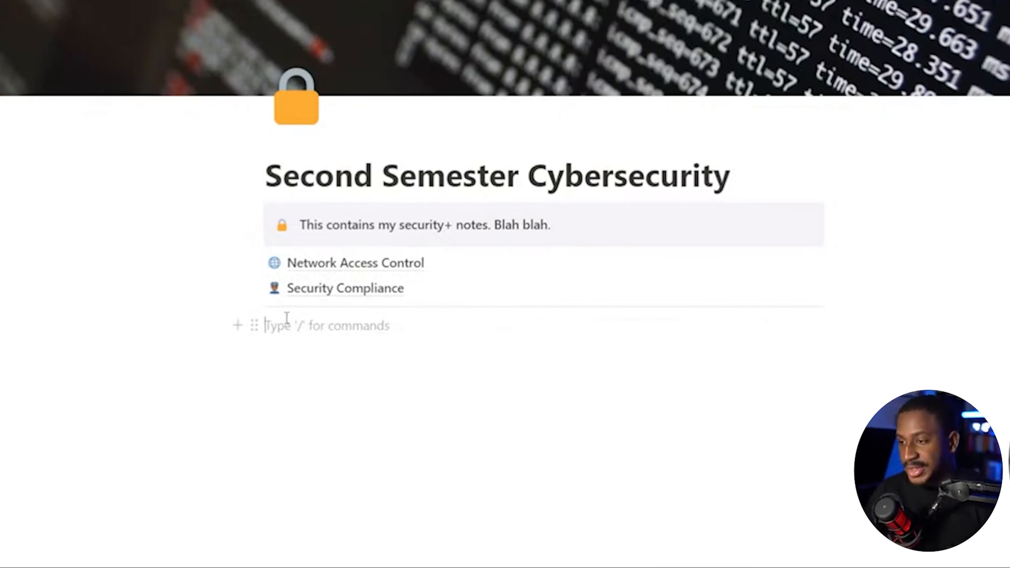
Step: Create a subpage below the divider and title it "Physical Security"
text(/)
key(BackSpace)
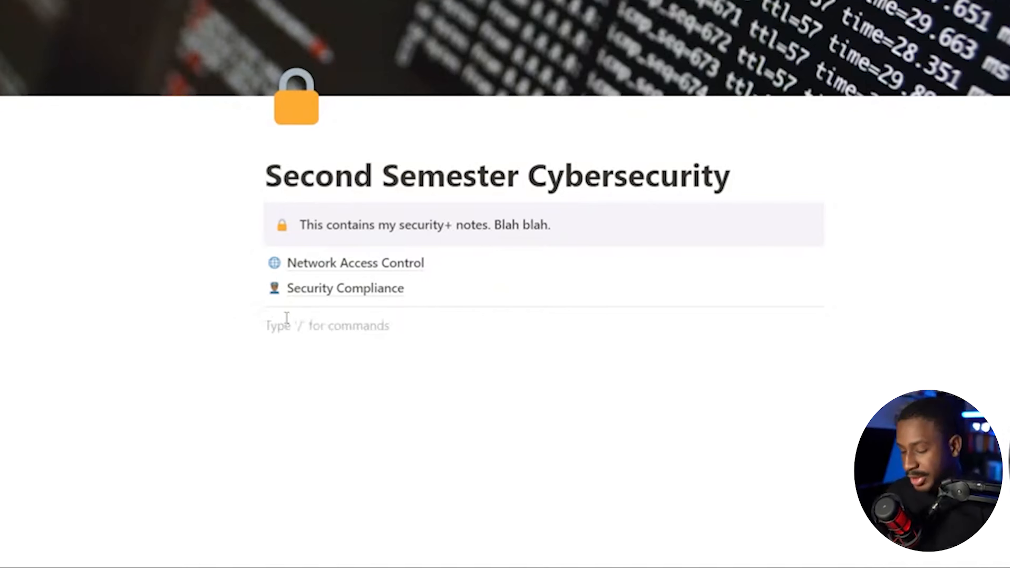
text(/p)
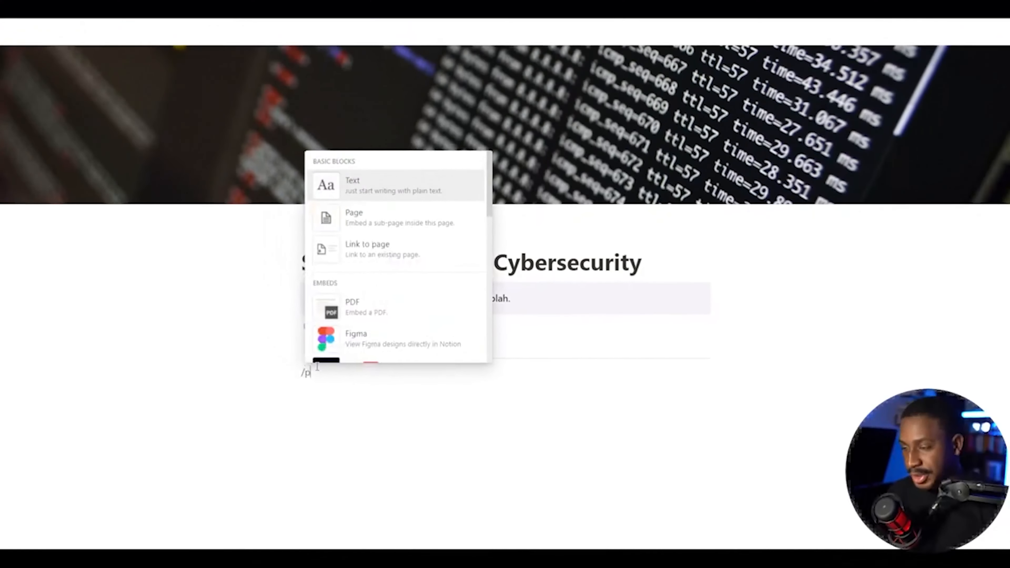
key(Down)
key(Return)
text(Phys)
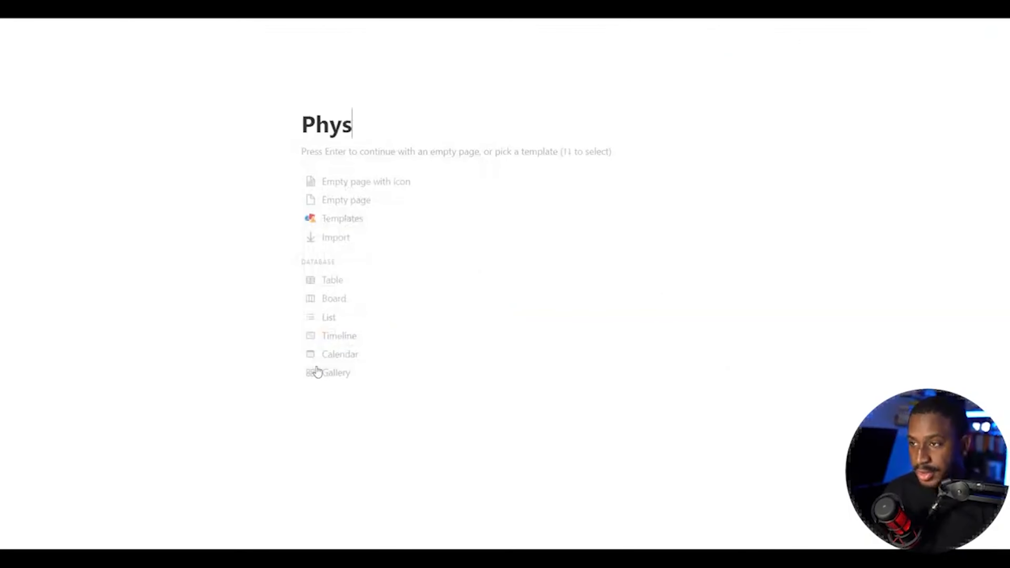
text(ical Security)
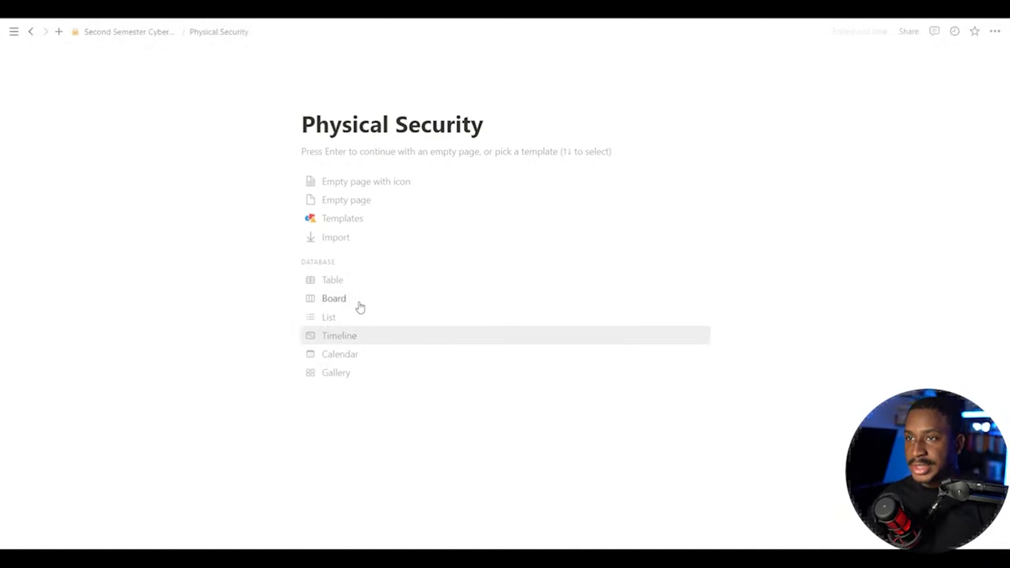
Step: Return to the Second Semester Cybersecurity page and set the Physical Security subpage's icon to the door emoji
click(94, 33)
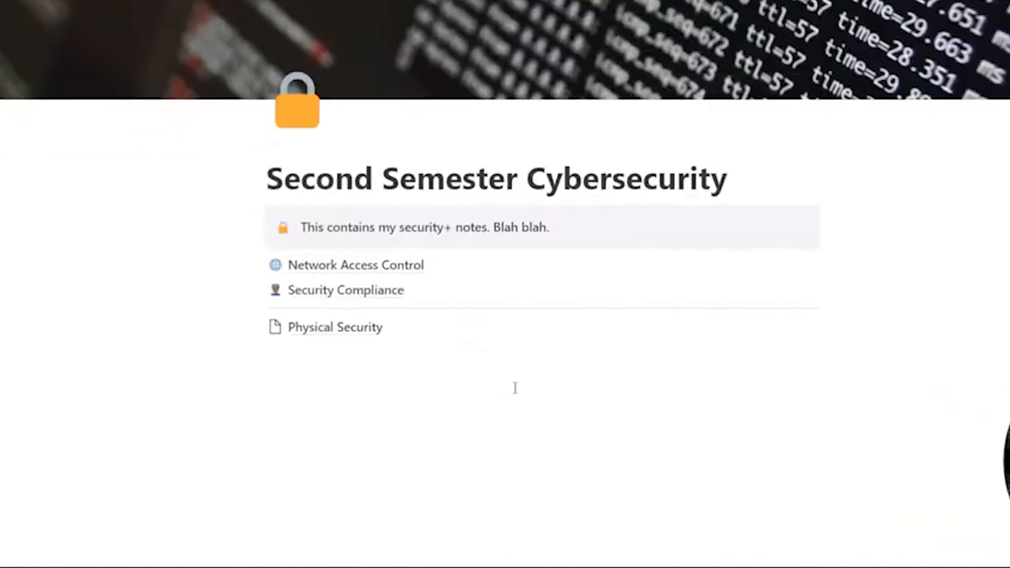
click(274, 325)
text(gat)
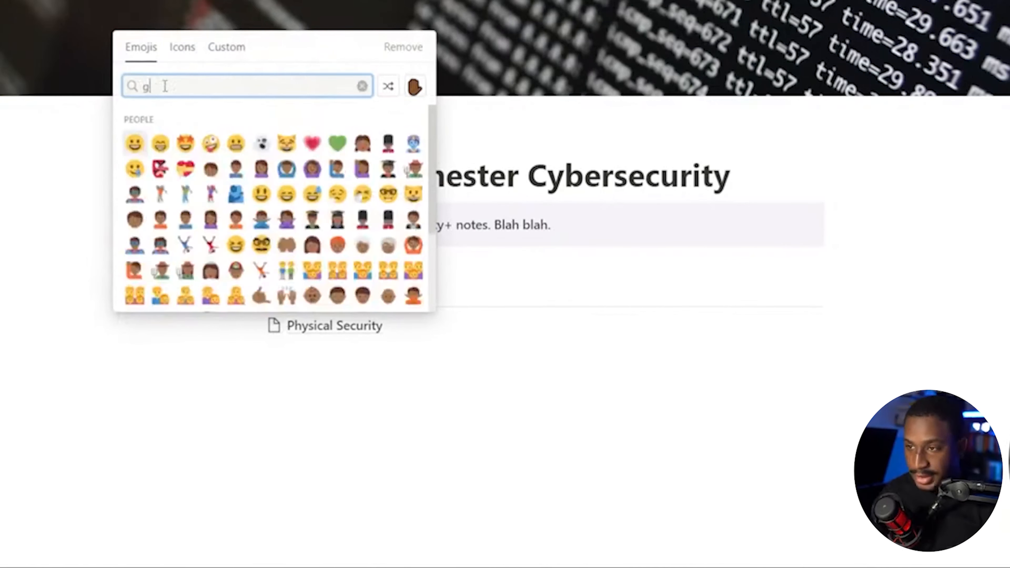
key(BackSpace)
key(BackSpace)
key(BackSpace)
text(lock)
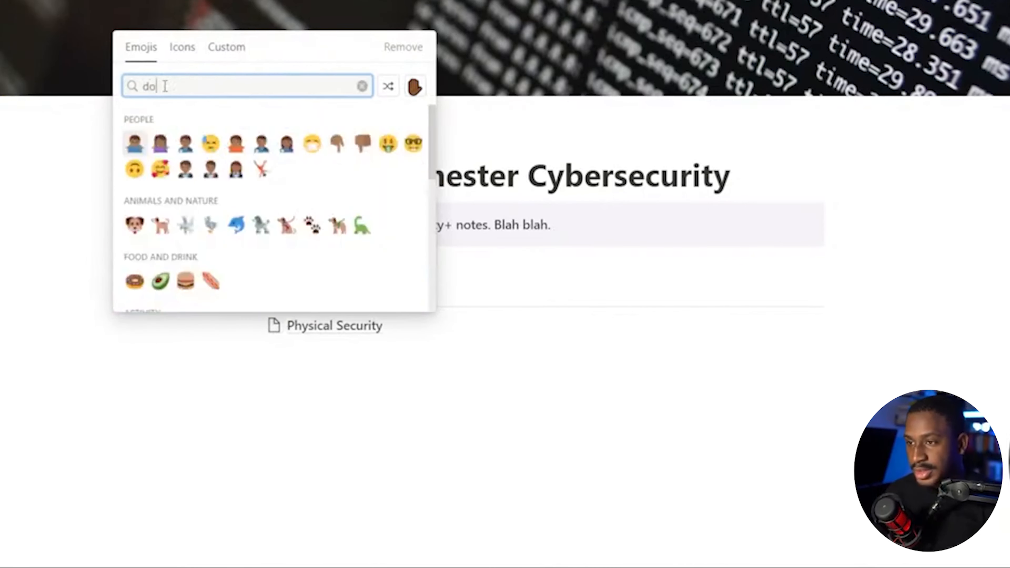
key(Return)
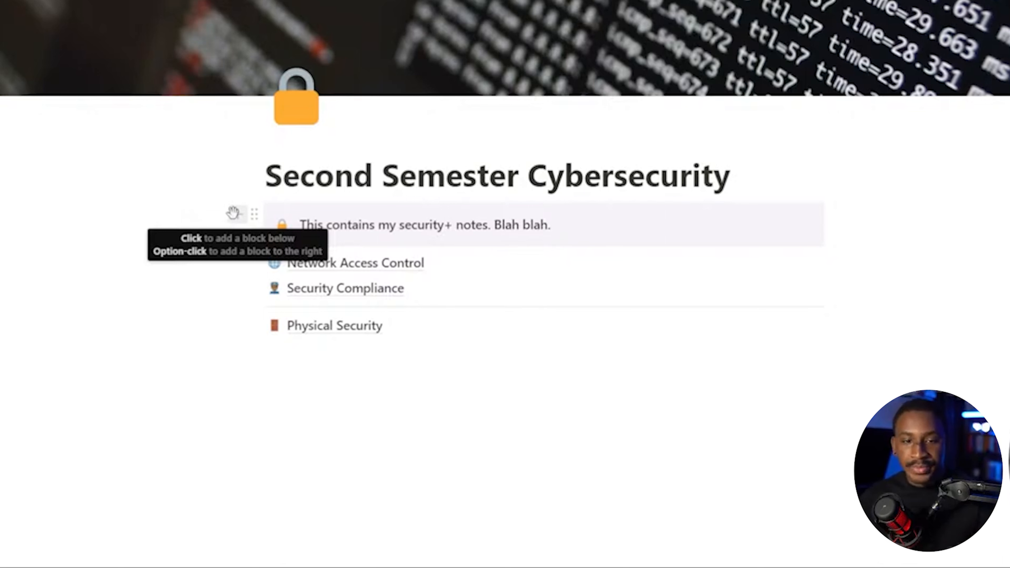
click(233, 213)
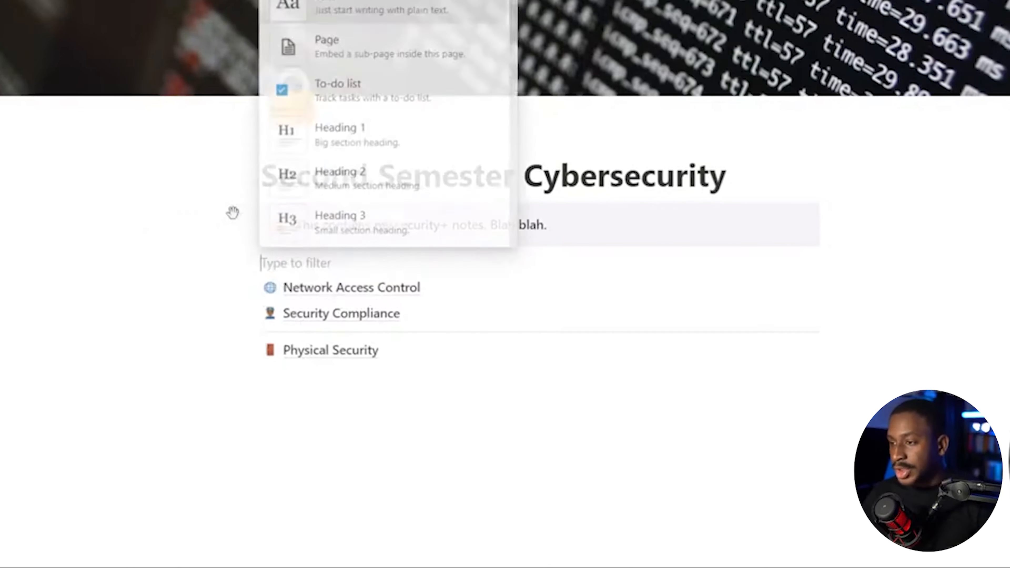
key(Escape)
key(BackSpace)
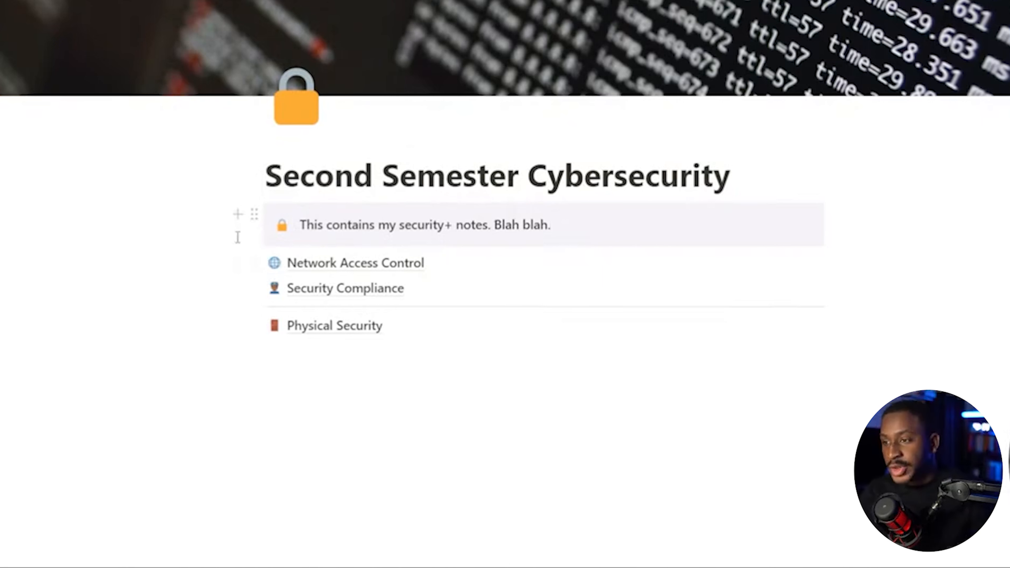
Step: Insert a Heading 2 reading "Cybersecurity Classes" between the callout and the Network Access Control link
click(236, 212)
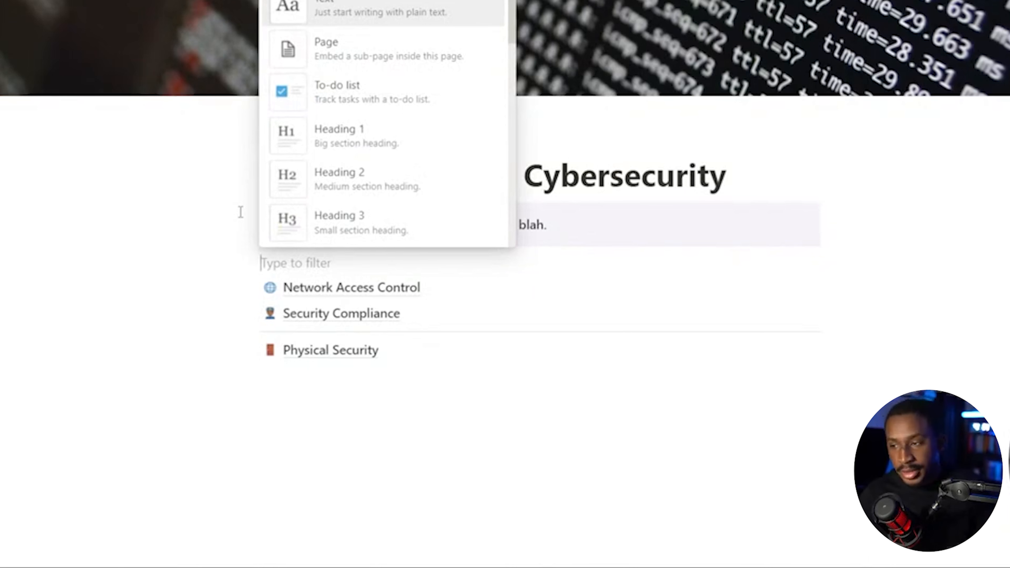
click(371, 186)
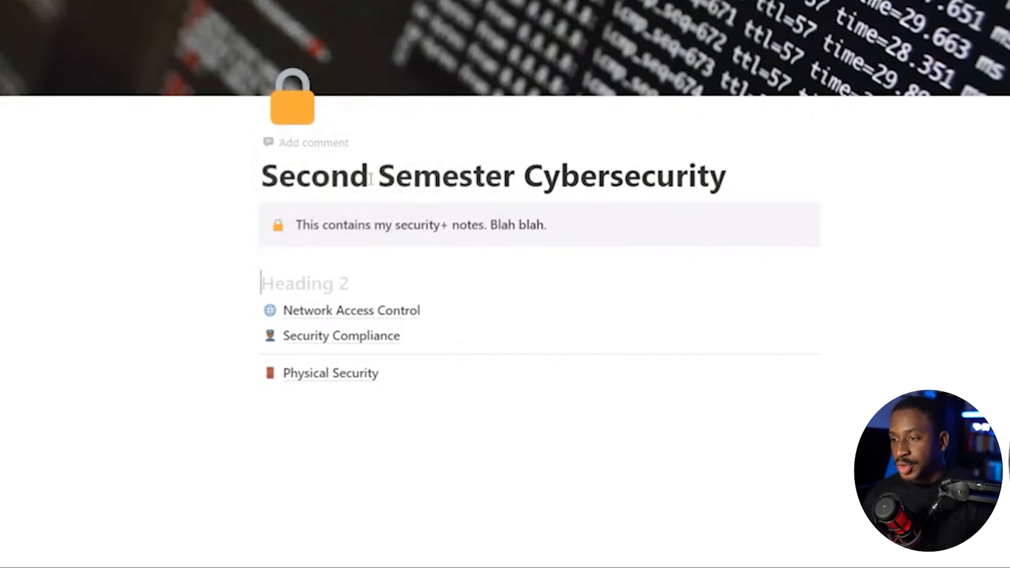
text(Cyberse)
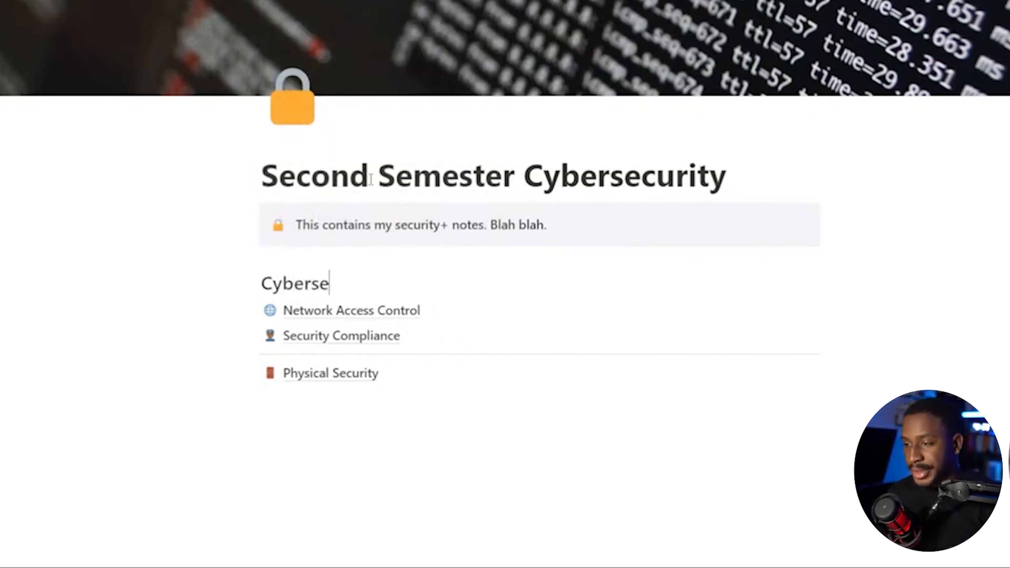
text(curity)
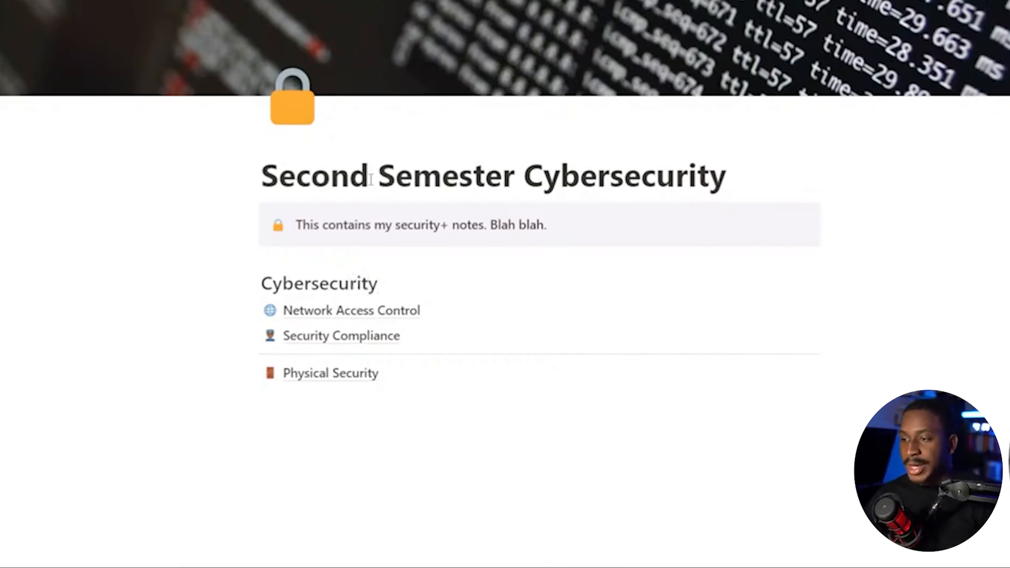
text( Classes)
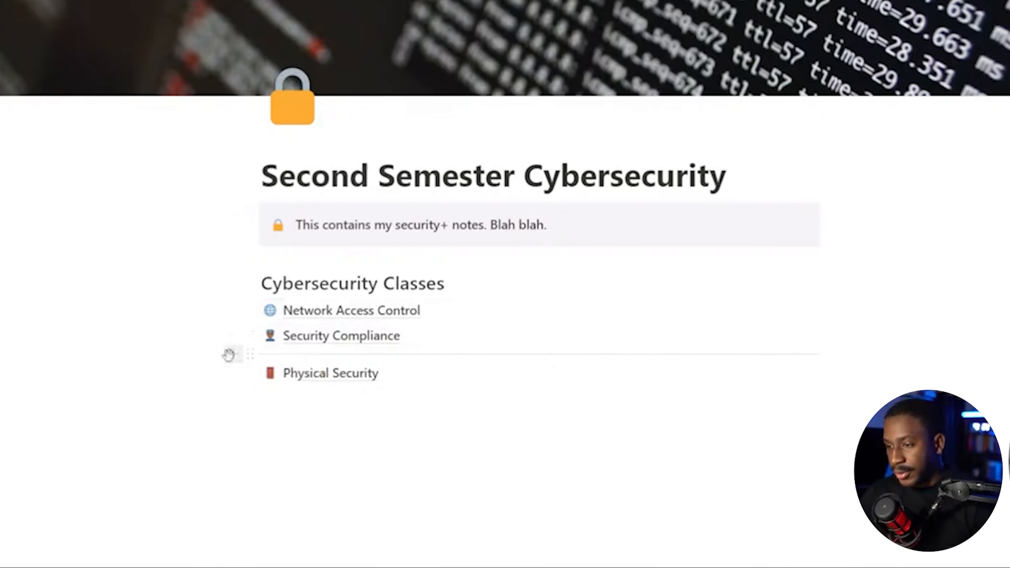
Step: Insert a Heading 2 reading "Operational Security" between the divider and the Physical Security link
click(229, 354)
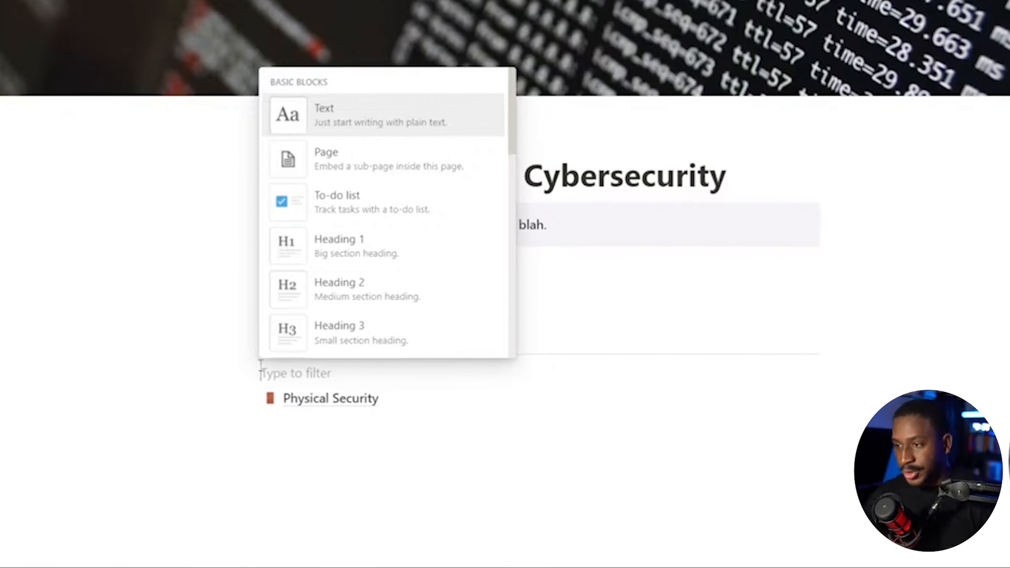
click(394, 303)
text(Operational Security)
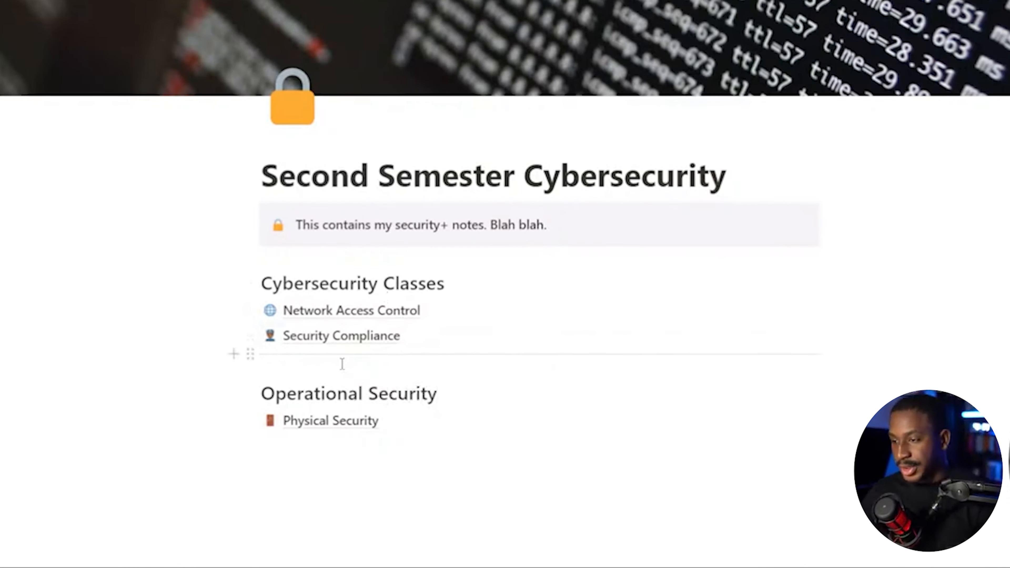
click(525, 507)
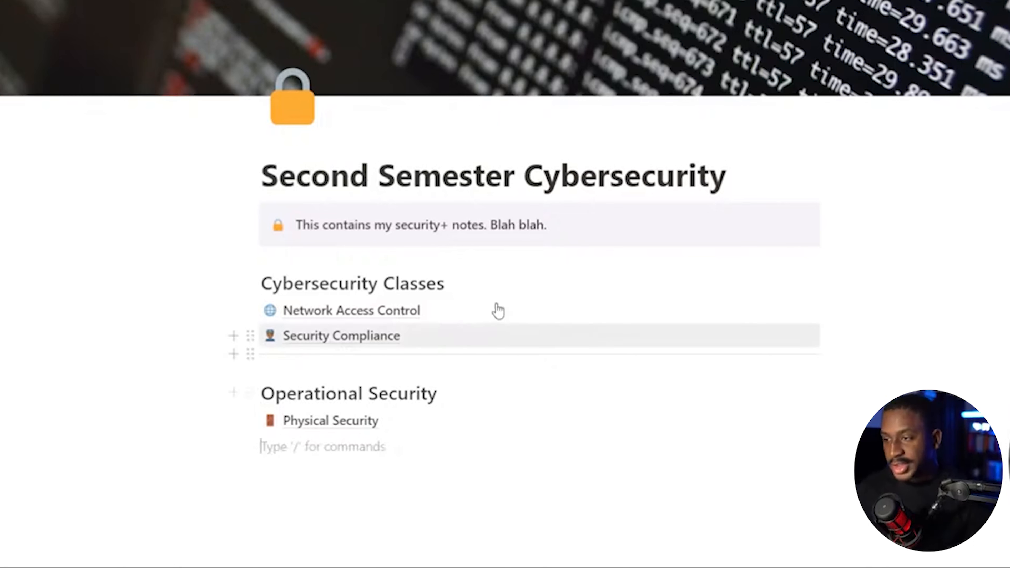
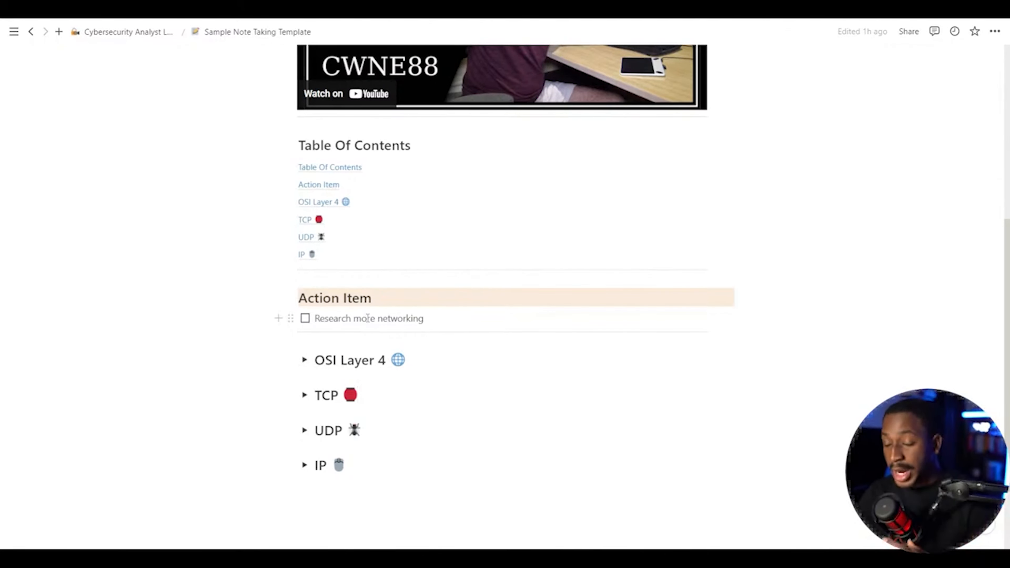
Step: Open the Second Semester Cybersecurity page and insert a table of contents block between its title and the callout
mouse_move(18, 32)
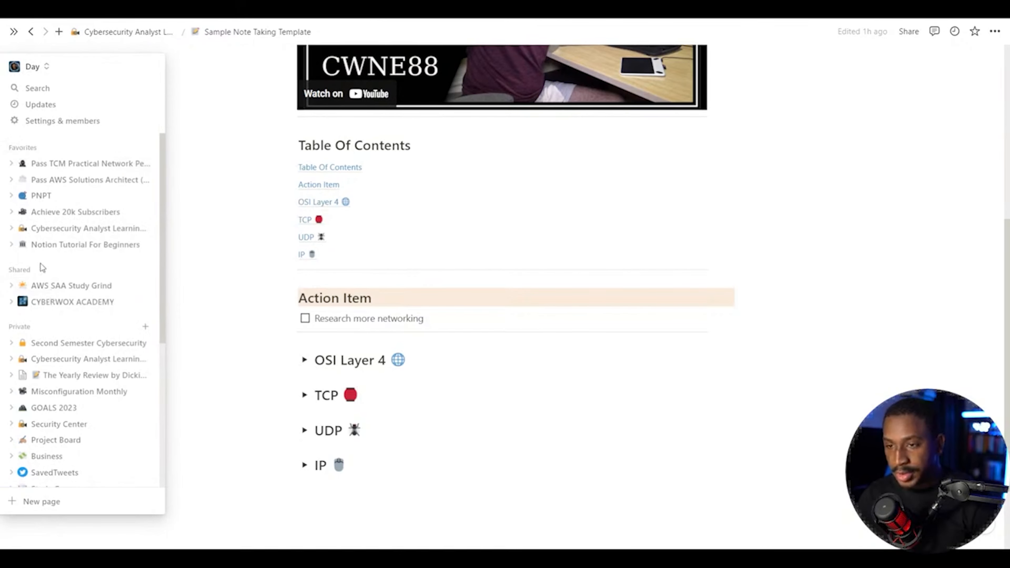
click(61, 342)
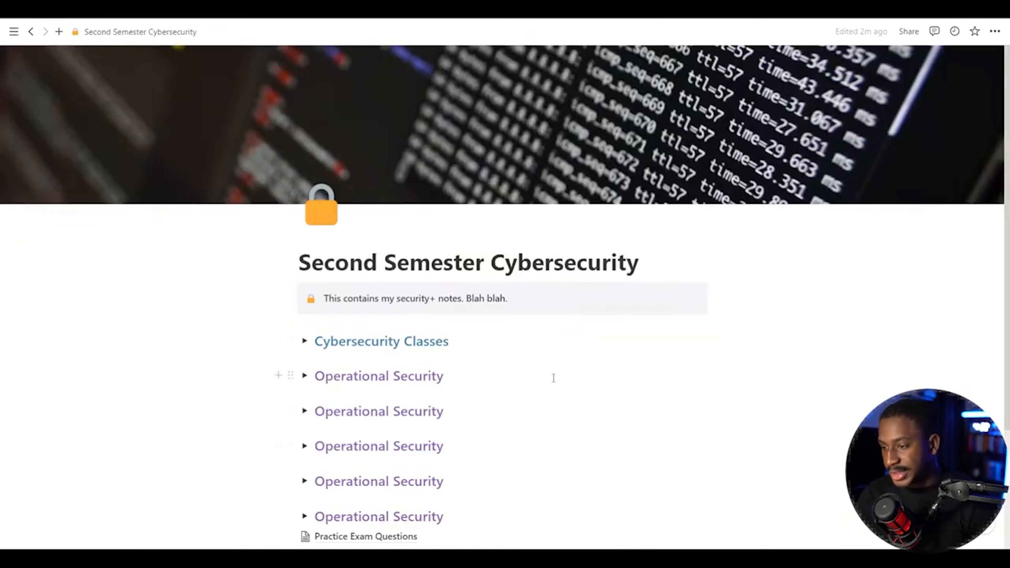
scroll(553, 378, down, 3)
click(703, 114)
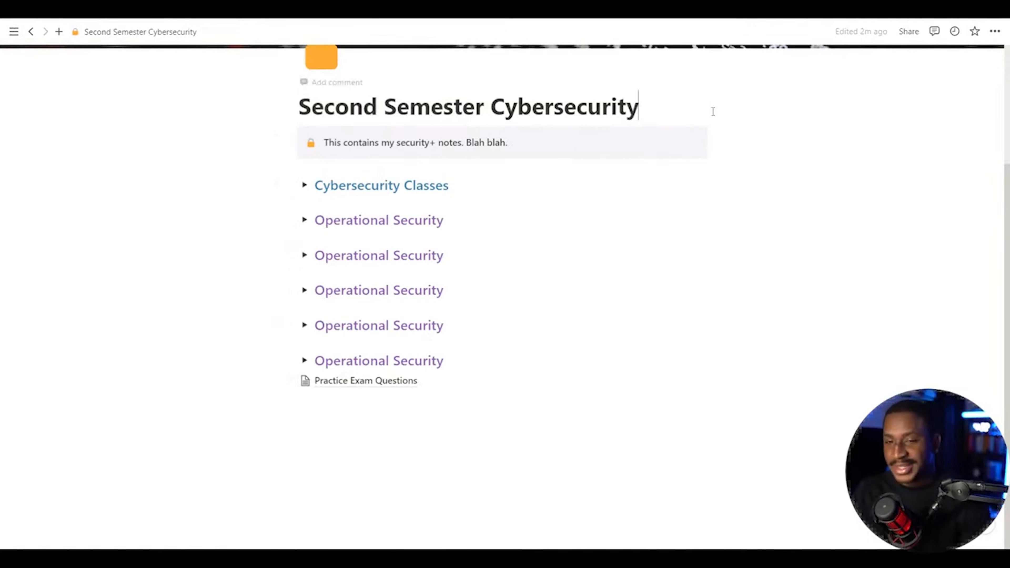
key(Return)
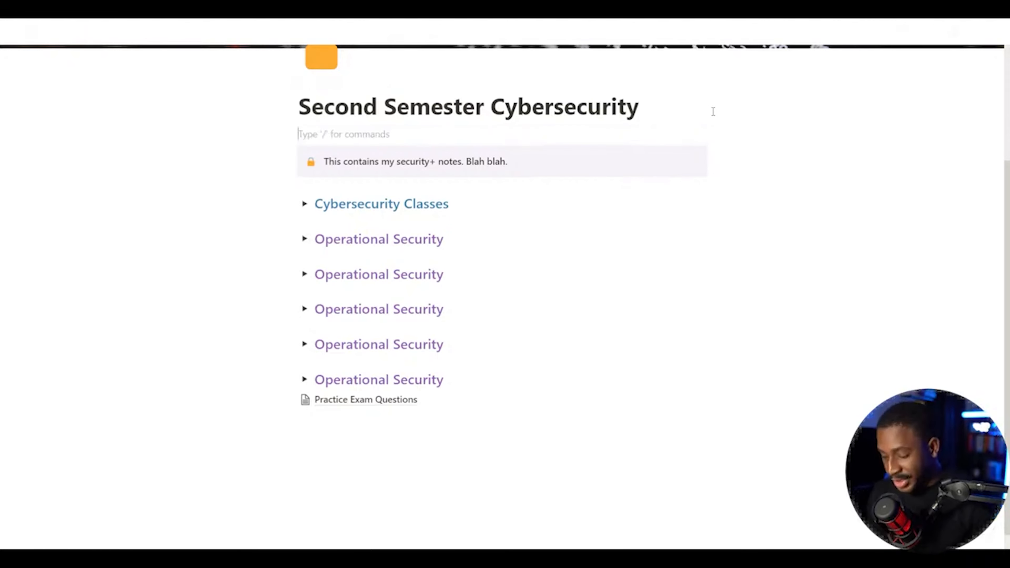
text(/)
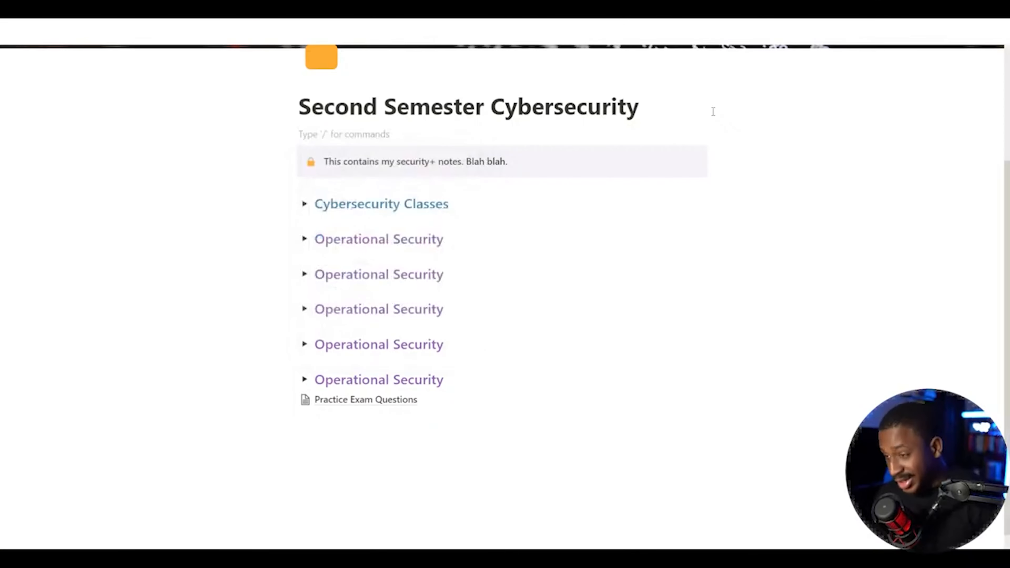
text(/)
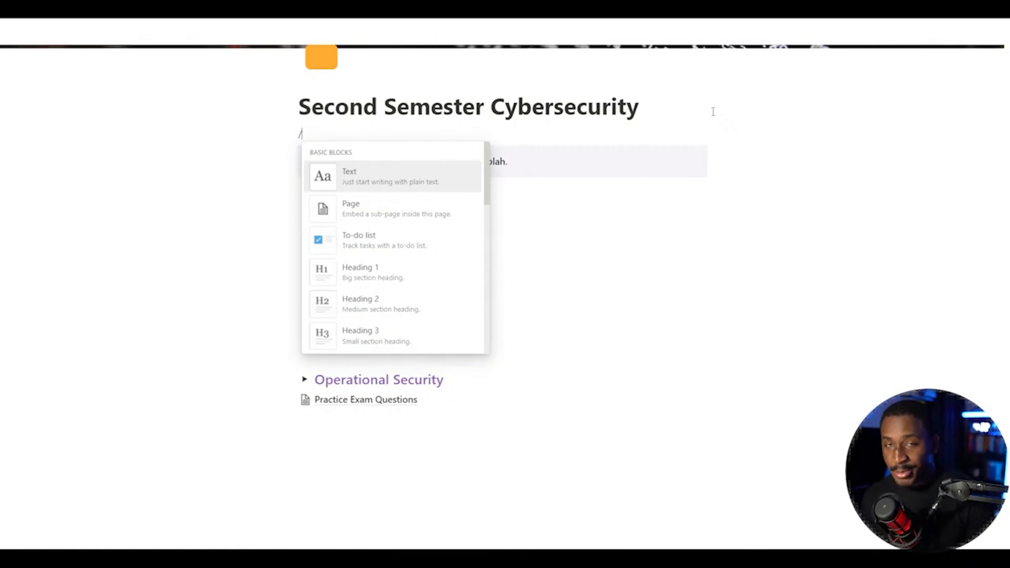
text(table)
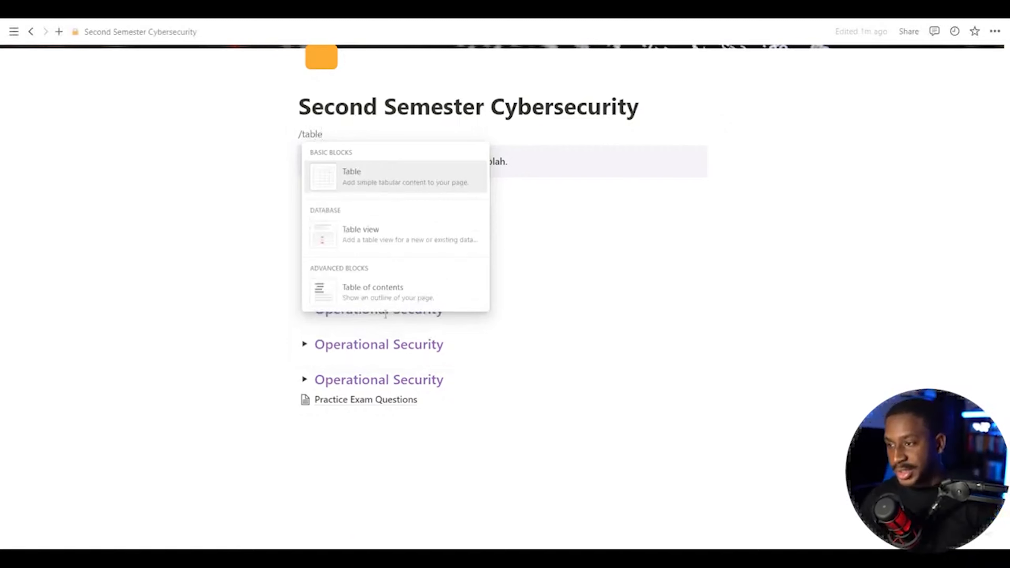
click(359, 300)
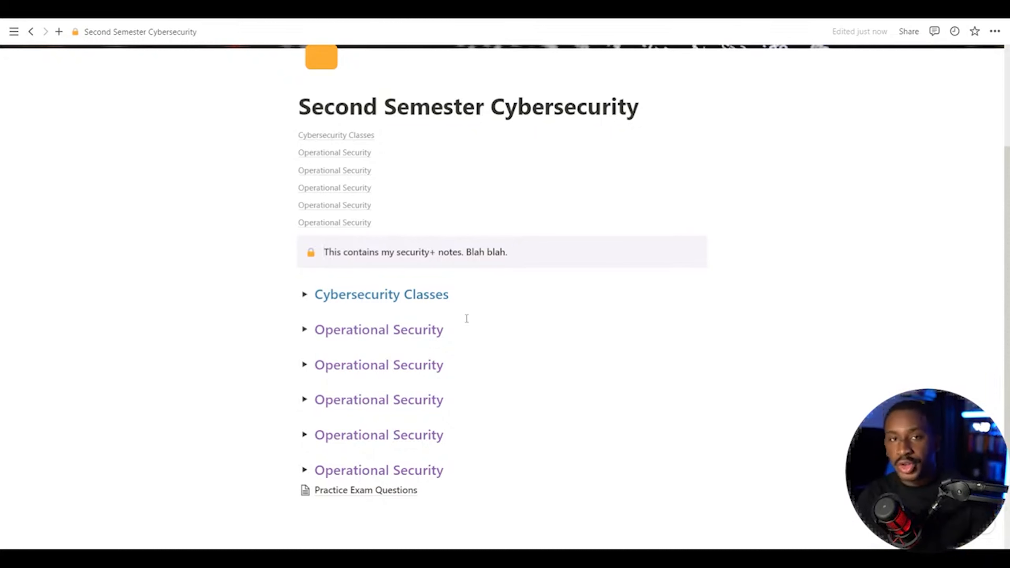
Step: Move the first Operational Security toggle heading inside the Cybersecurity Classes toggle, checking its contents by expanding and collapsing it
triple_click(362, 325)
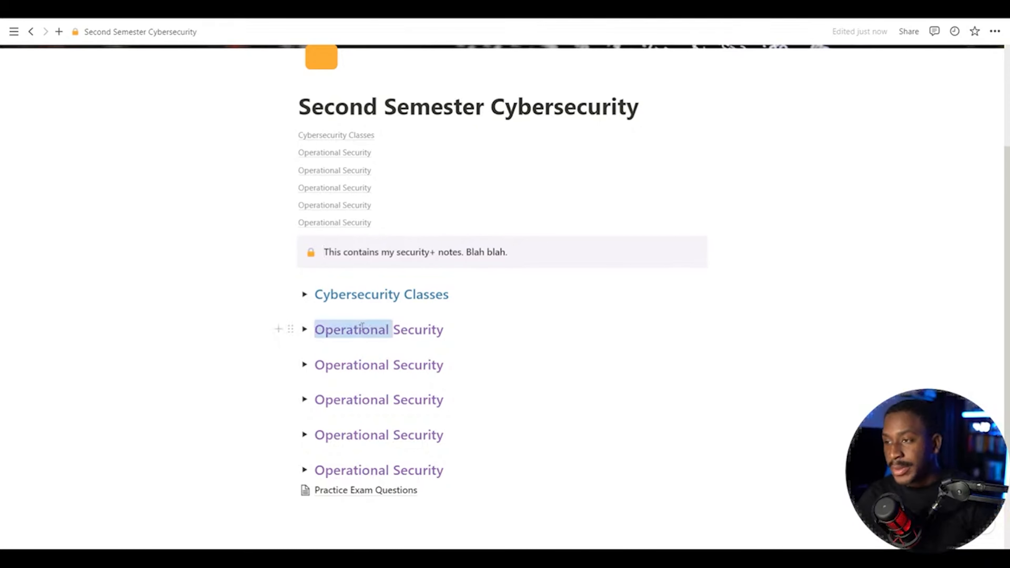
click(687, 345)
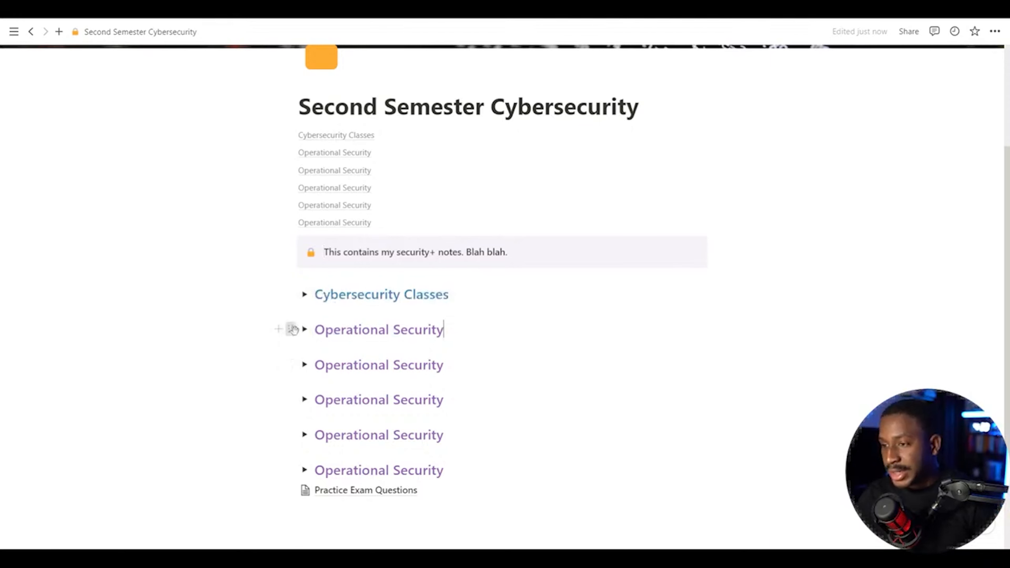
drag(294, 329, 320, 293)
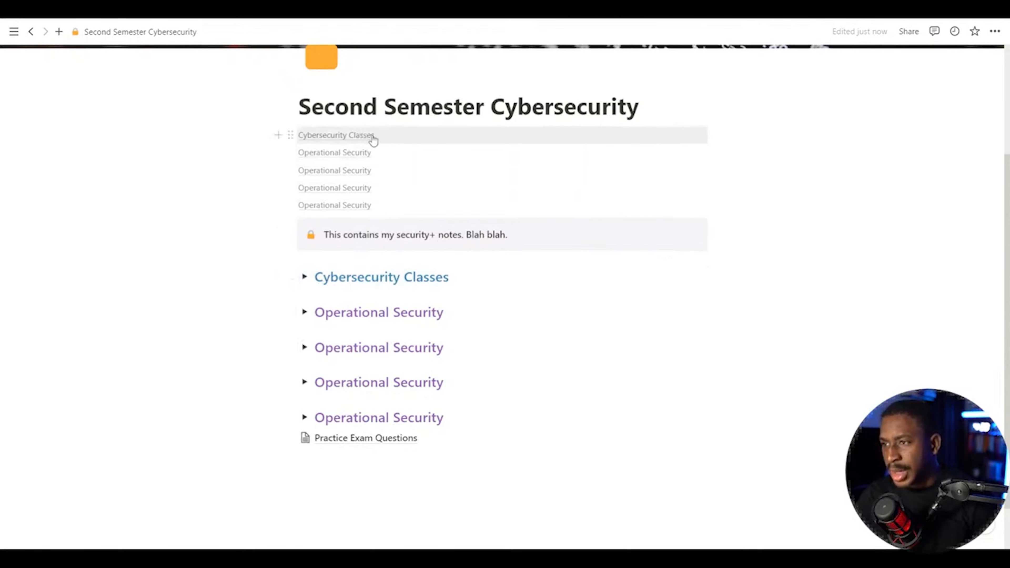
click(303, 277)
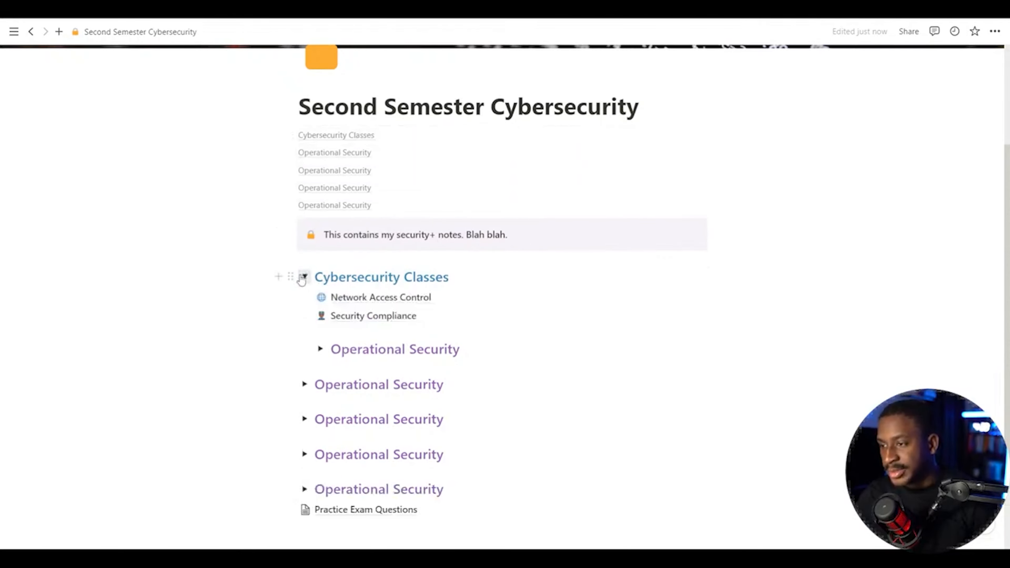
click(303, 277)
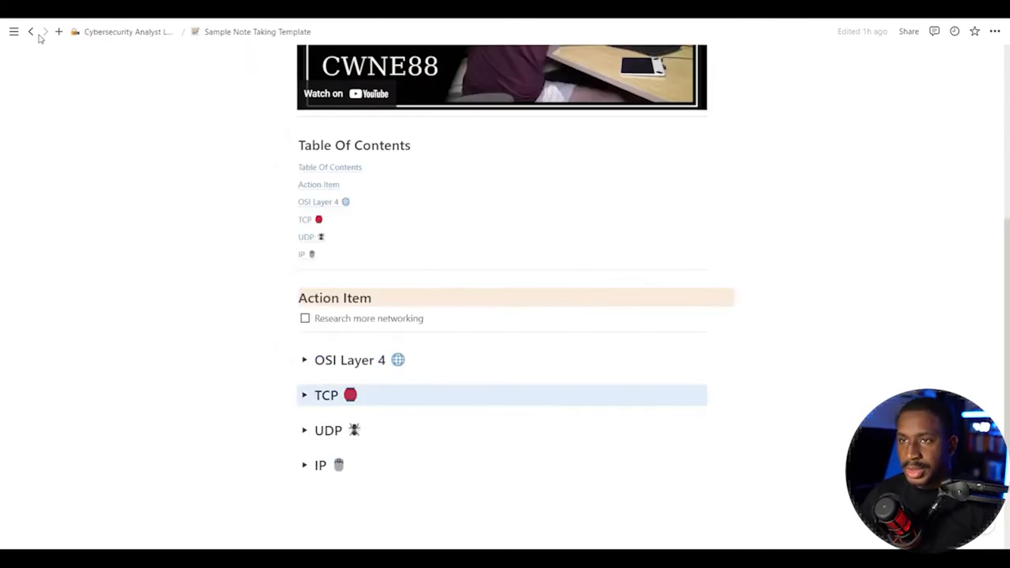
Step: Leave the Sample Note Taking Template and reopen the Second Semester Cybersecurity page at its toggle headings
click(31, 32)
mouse_move(14, 31)
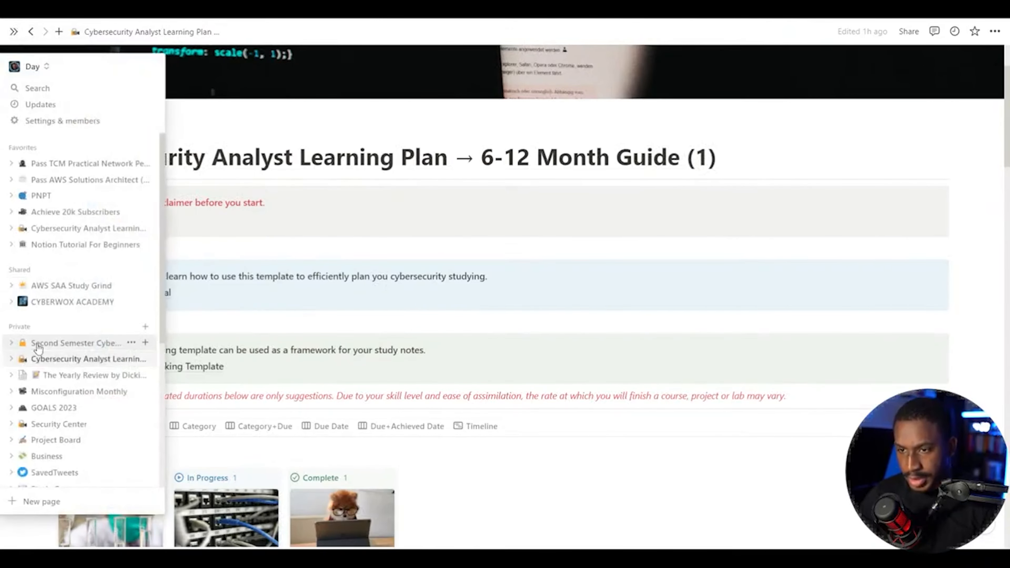
click(38, 343)
scroll(411, 398, down, 4)
drag(411, 399, 286, 250)
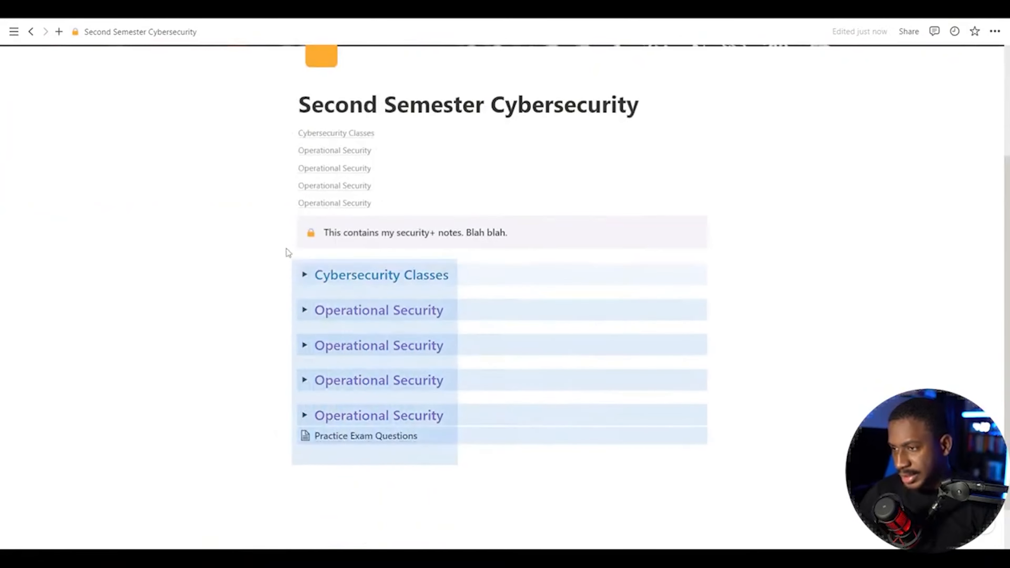
key(Delete)
key(ctrl+z)
Step: Delete all Operational Security toggle headings and the Practice Exam Questions link below the Cybersecurity Classes toggle
scroll(539, 424, down, 5)
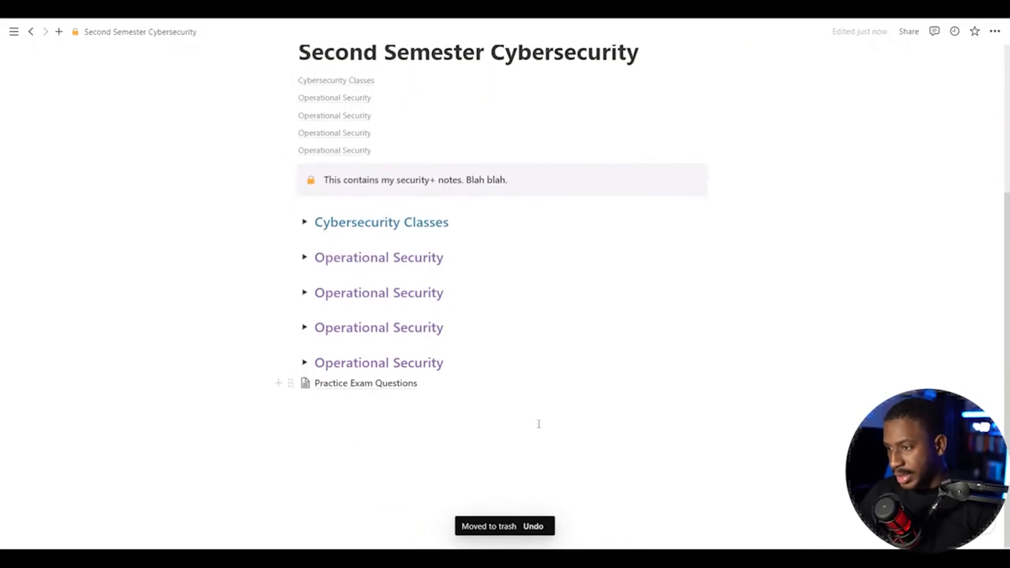
drag(486, 413, 342, 254)
key(Delete)
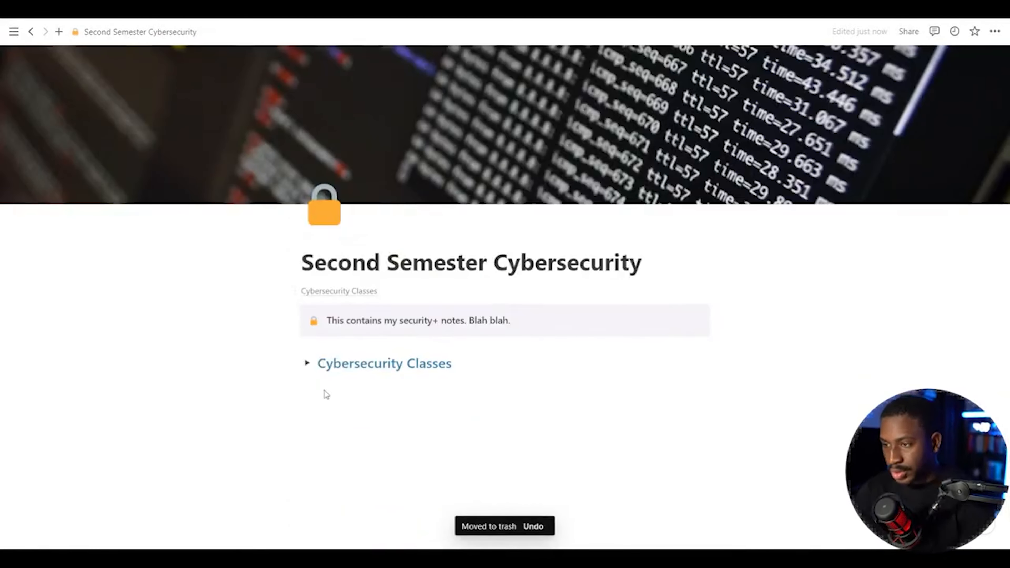
Step: Insert a Heading 1 reading "This is the main header" below the Cybersecurity Classes toggle
text(/h3)
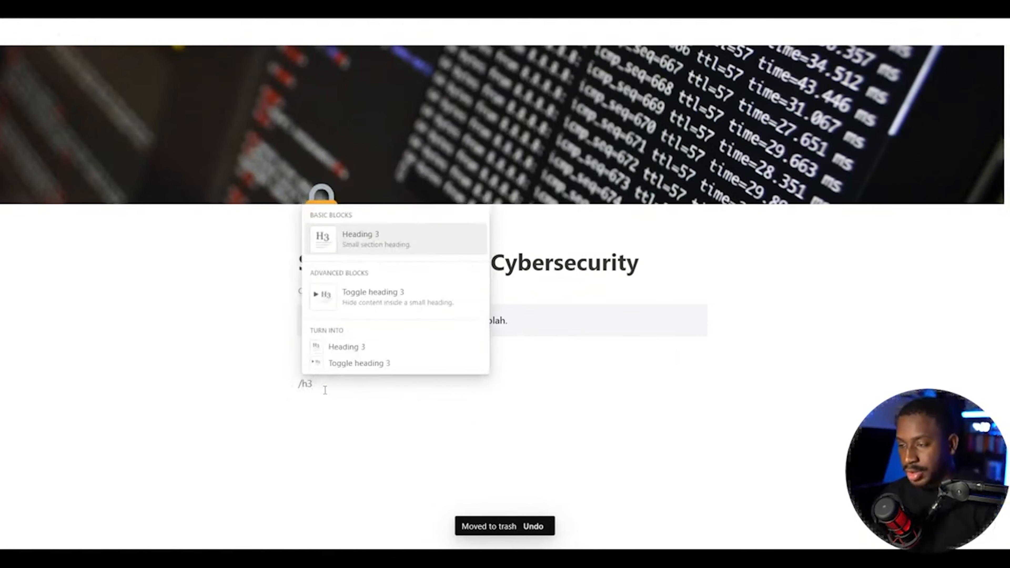
key(BackSpace)
key(BackSpace)
text(h1)
key(Return)
text(Thi)
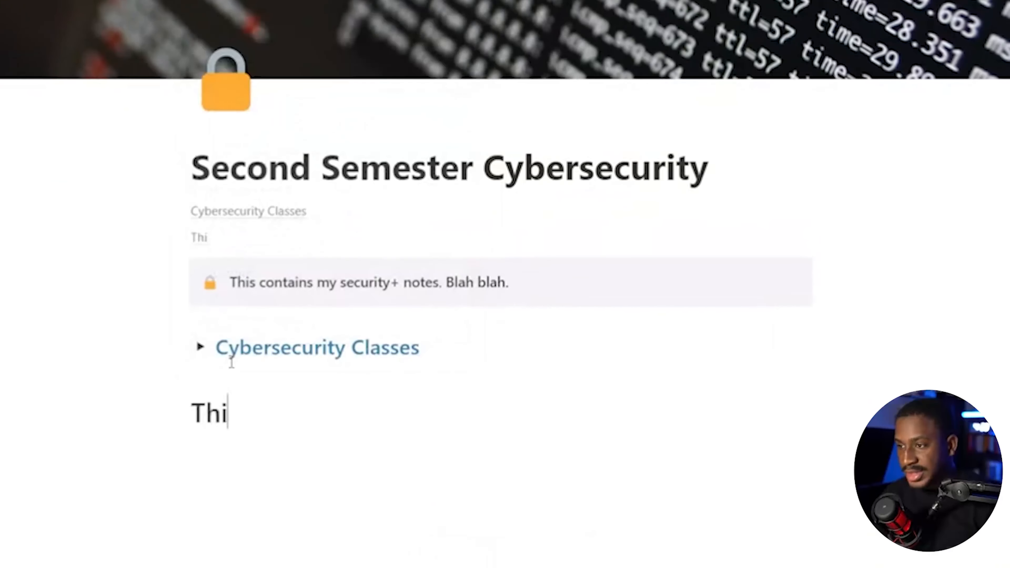
text(s is  the main header)
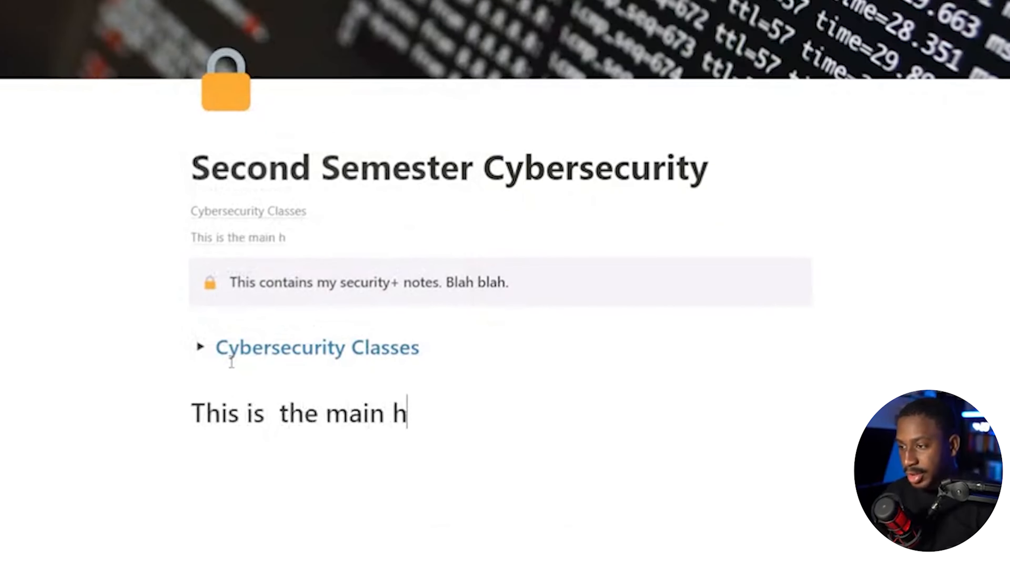
Step: Add a Heading 2 reading "This is a sub header" and a Heading 3 reading "THis is a sub sub header" below the main header
key(Return)
text(T)
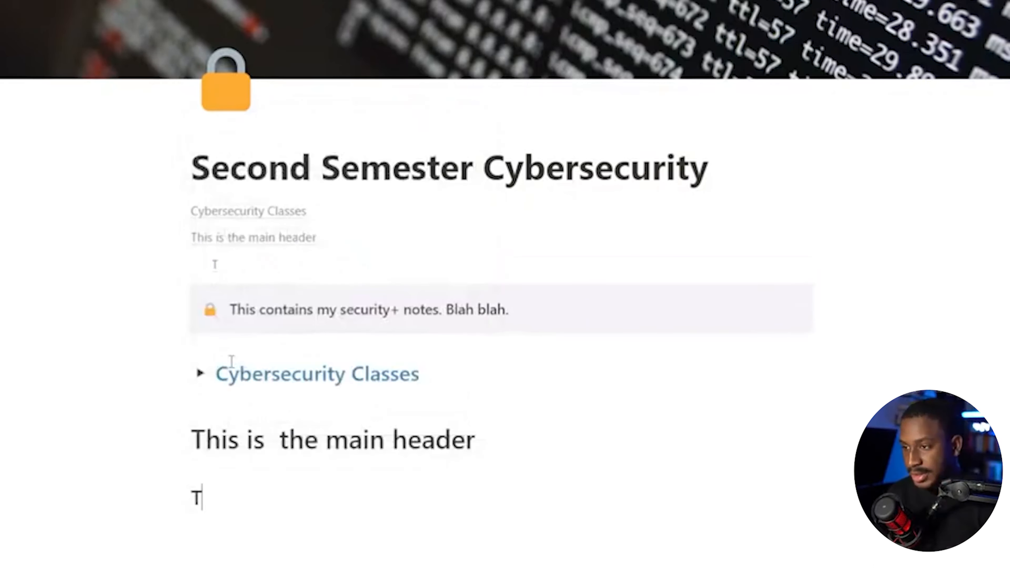
text(his is a sub header)
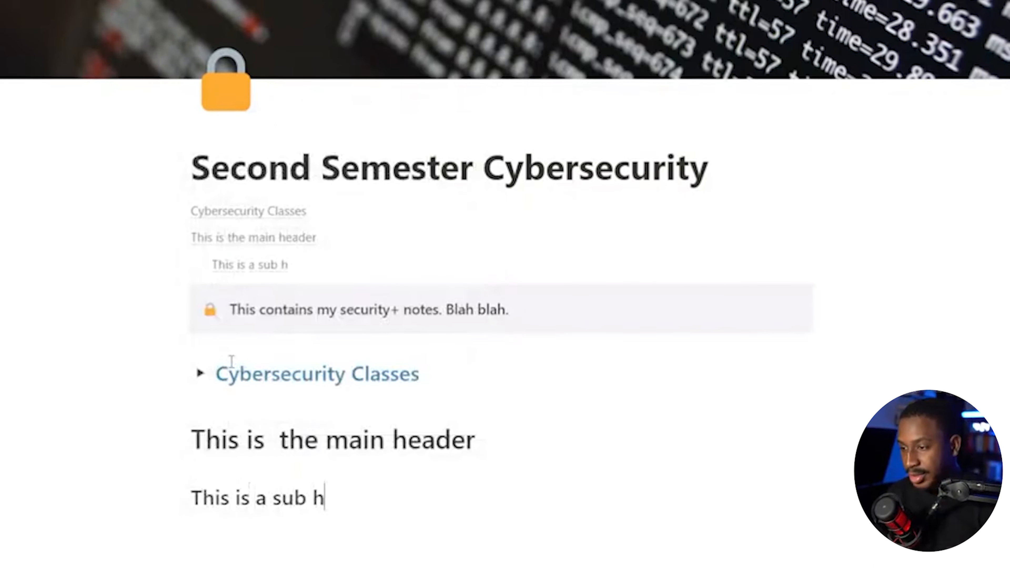
key(Return)
text(### THis is  a s)
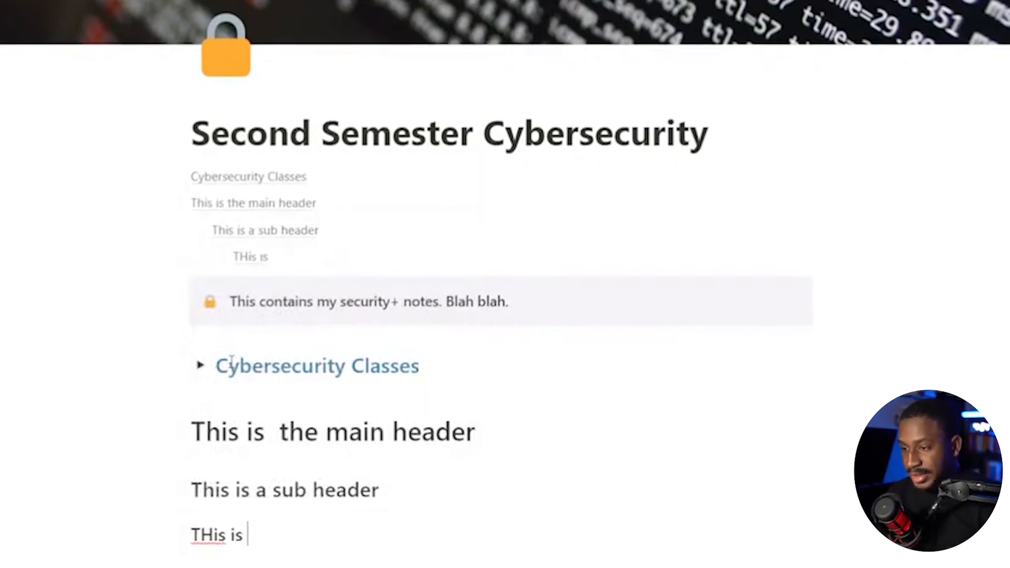
text(ub sub header)
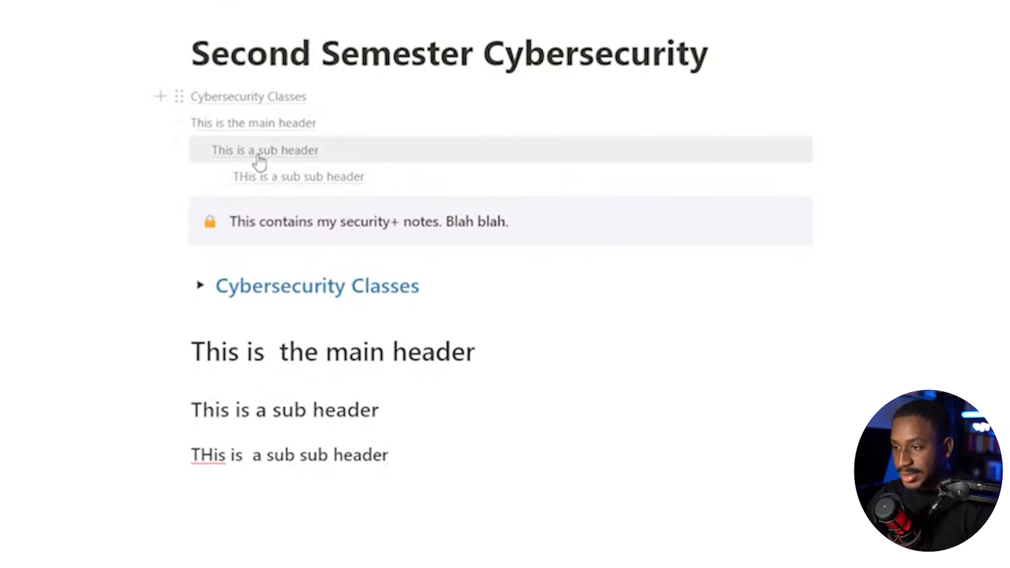
Step: Insert another Heading 1 reading "This is a new header" below the sub sub header
click(306, 483)
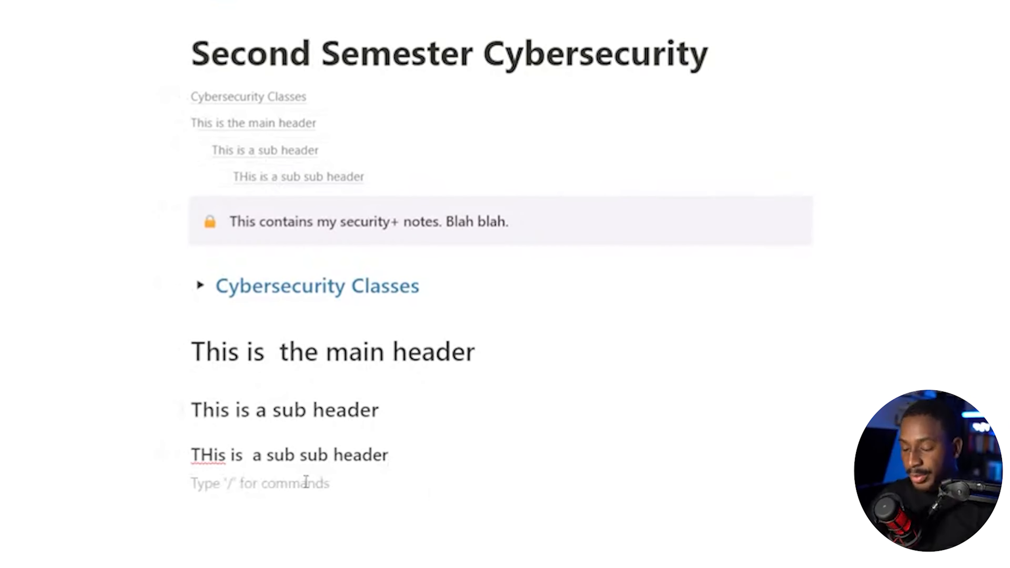
text(/h)
key(Return)
text(This is )
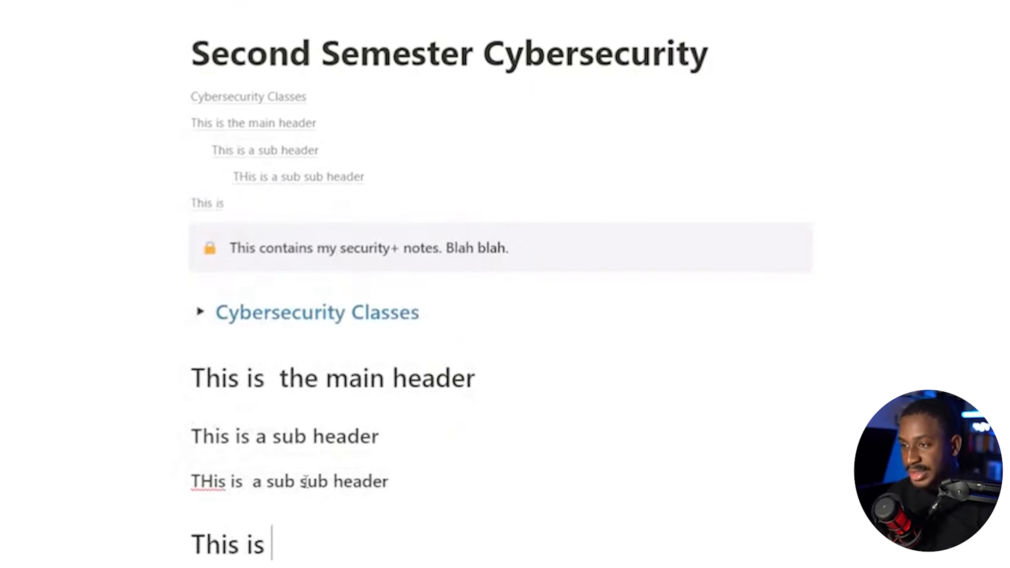
text(a new header)
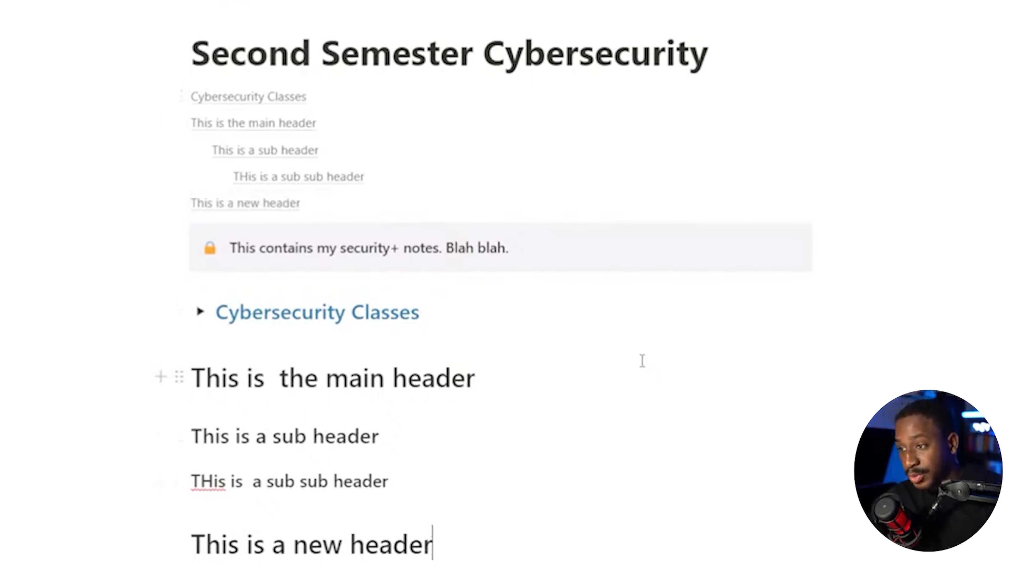
Step: Insert a Table of contents block directly below the page title
click(740, 52)
key(Return)
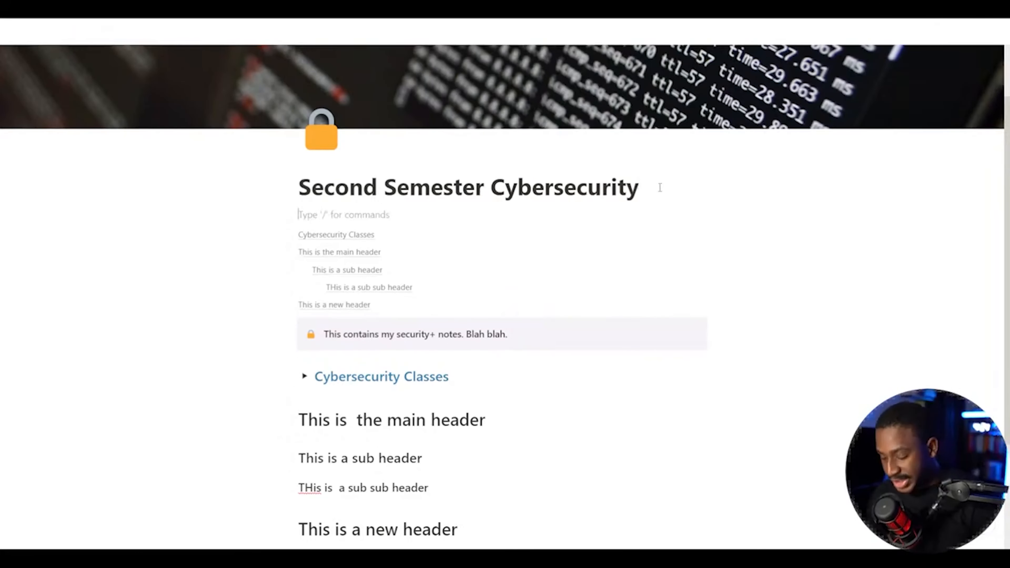
text(/table)
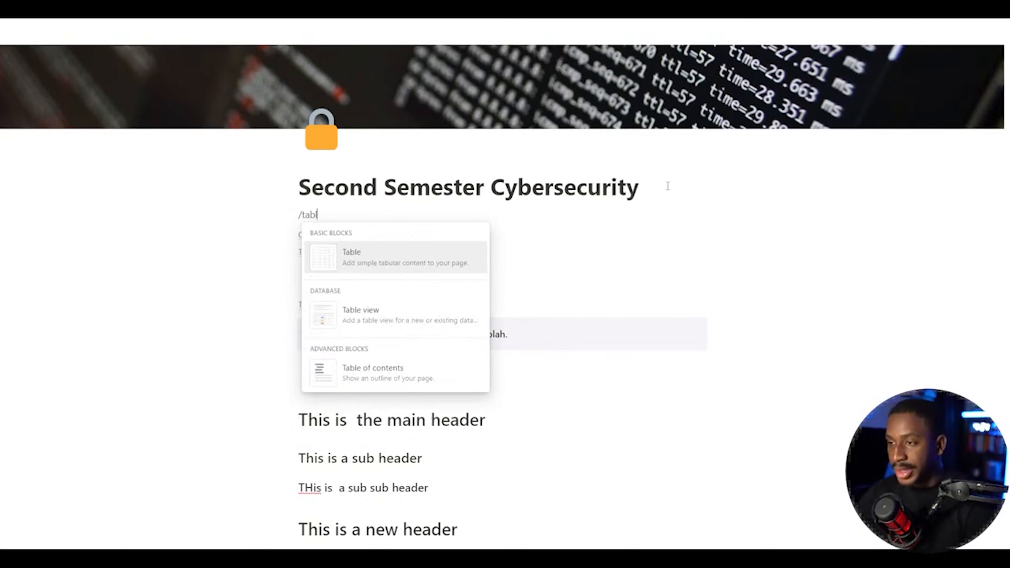
click(373, 371)
Step: Delete the headings below the Cybersecurity Classes toggle and turn the remaining empty Heading 1 into plain text
drag(521, 454, 504, 513)
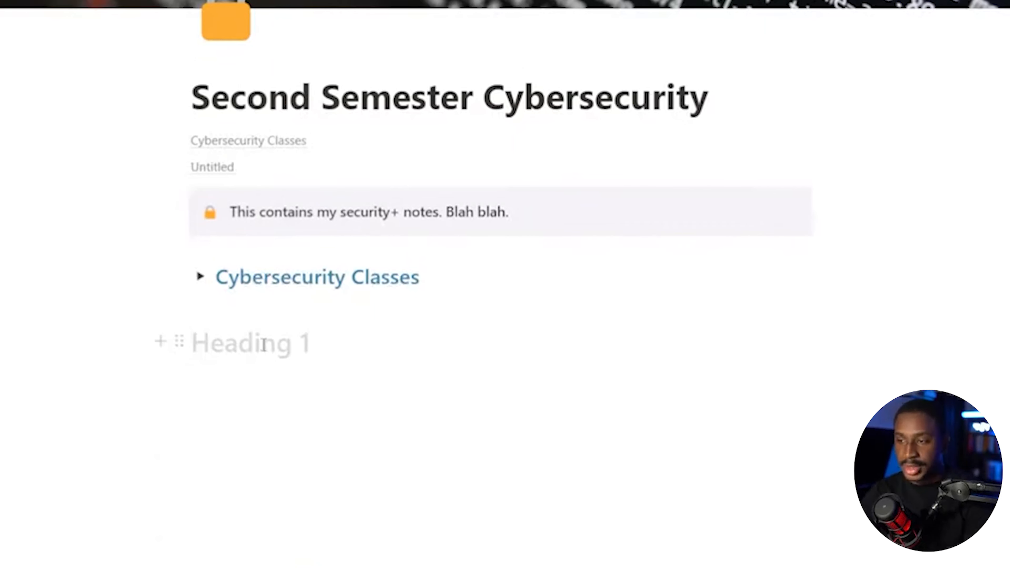
key(BackSpace)
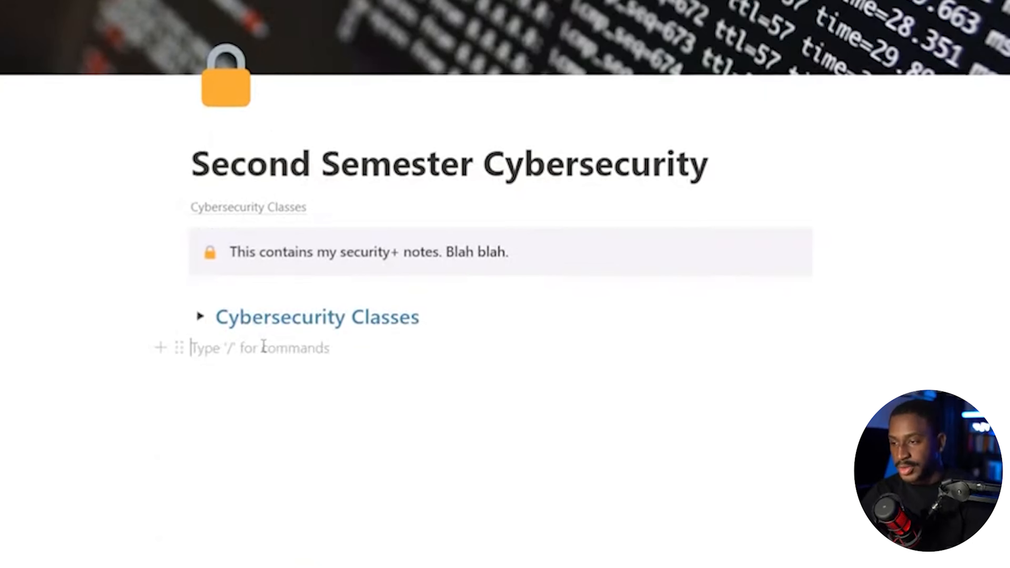
Step: Build a bulleted list of Day, Day 2, Day 3 and Day 4 below the Cybersecurity Classes toggle and remove it again
text(- Day)
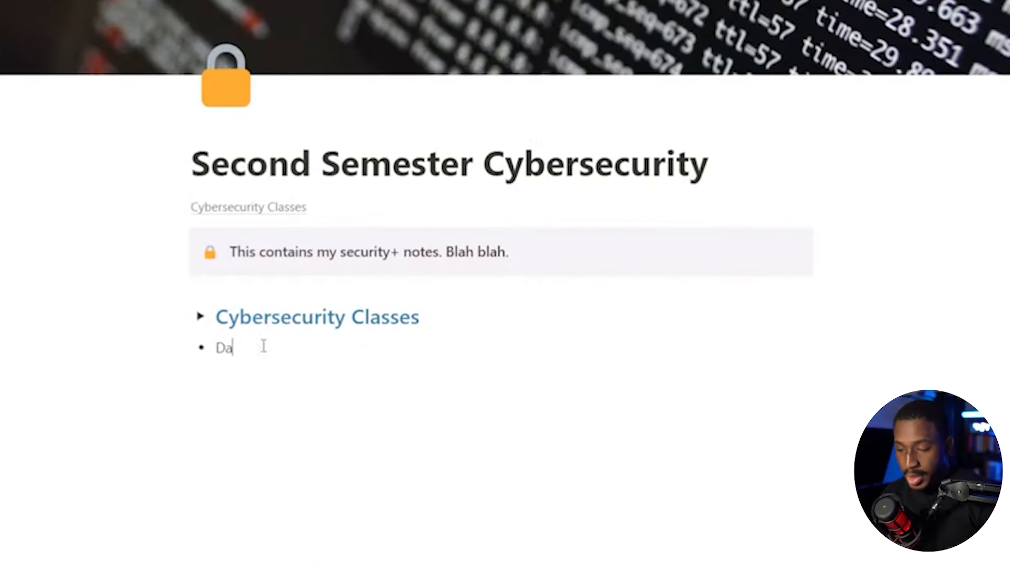
key(Return)
text(Day 2)
key(Return)
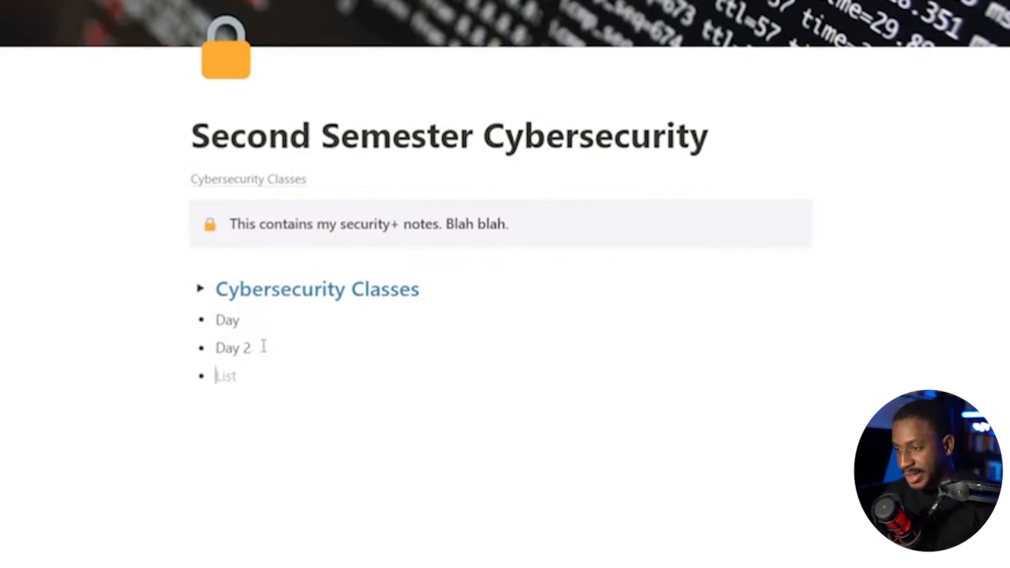
text(Day 3)
key(Return)
text(Day 4)
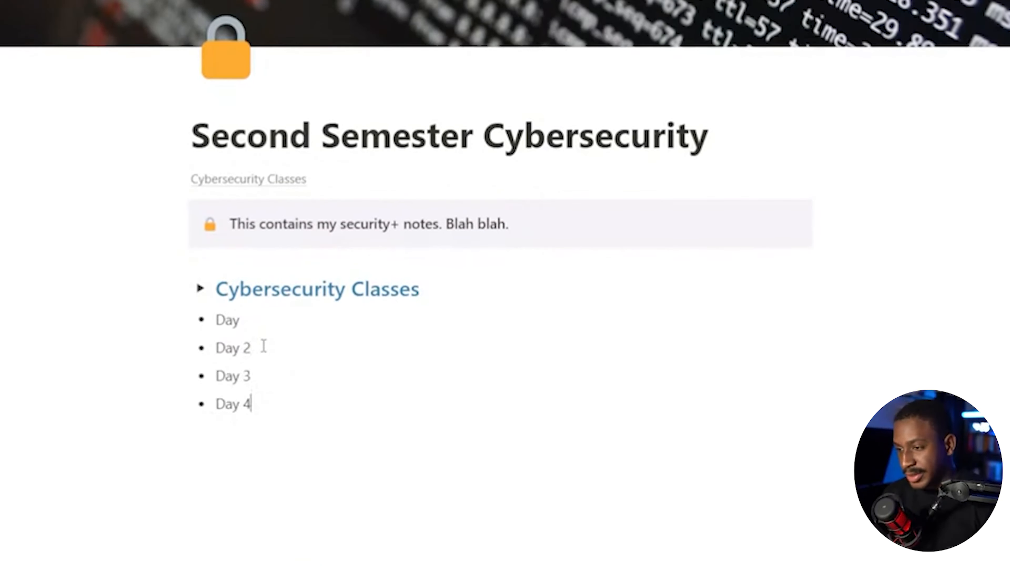
key(Return)
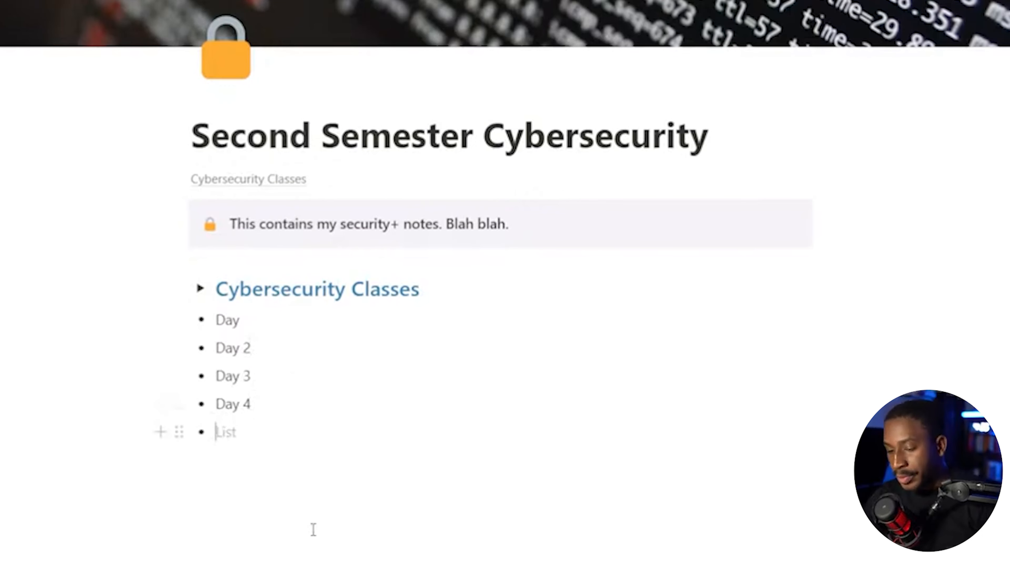
drag(248, 429, 212, 303)
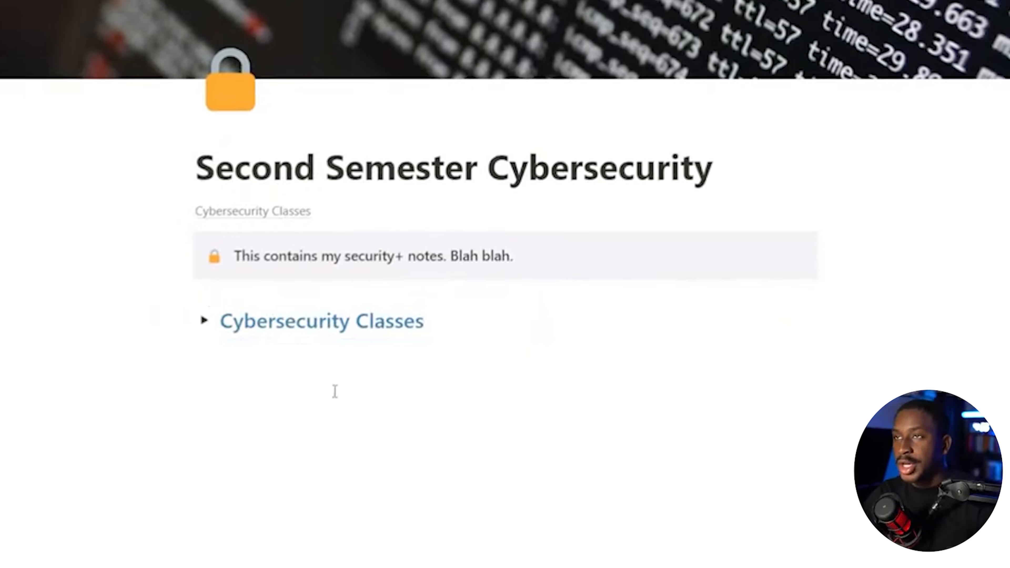
Step: Expand the Cybersecurity Classes toggle, view its Network Access Control page and return to the Second Semester Cybersecurity page
click(201, 320)
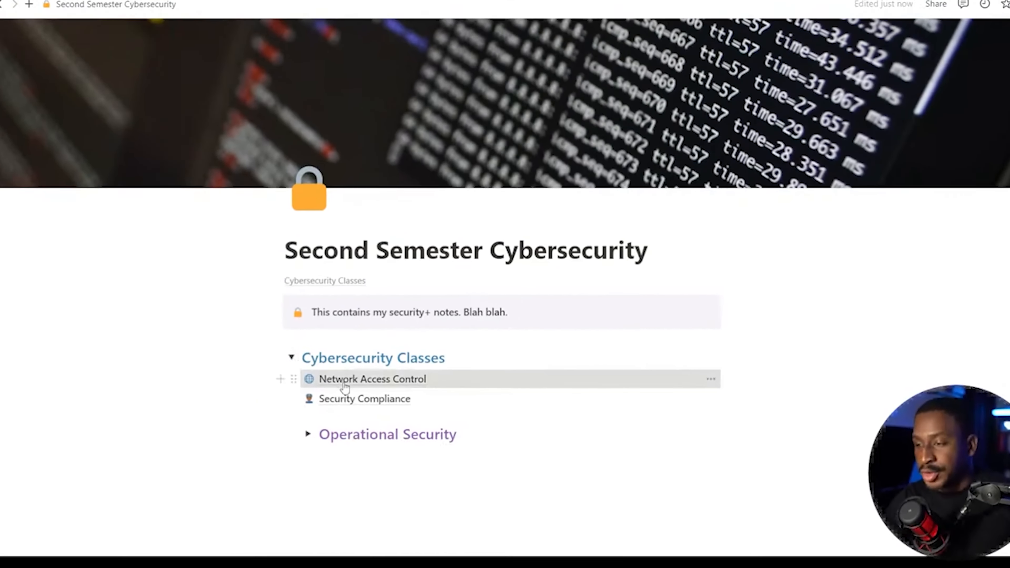
click(277, 360)
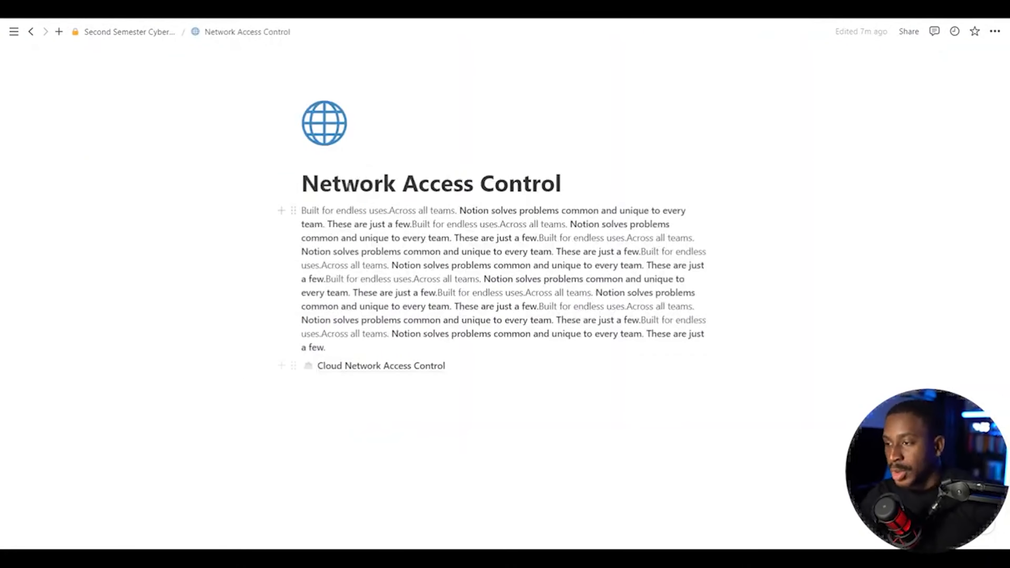
click(155, 35)
Step: Add an unindented text line below the Operational Security toggle reading "This is a hyperlink for learning notion."
click(225, 457)
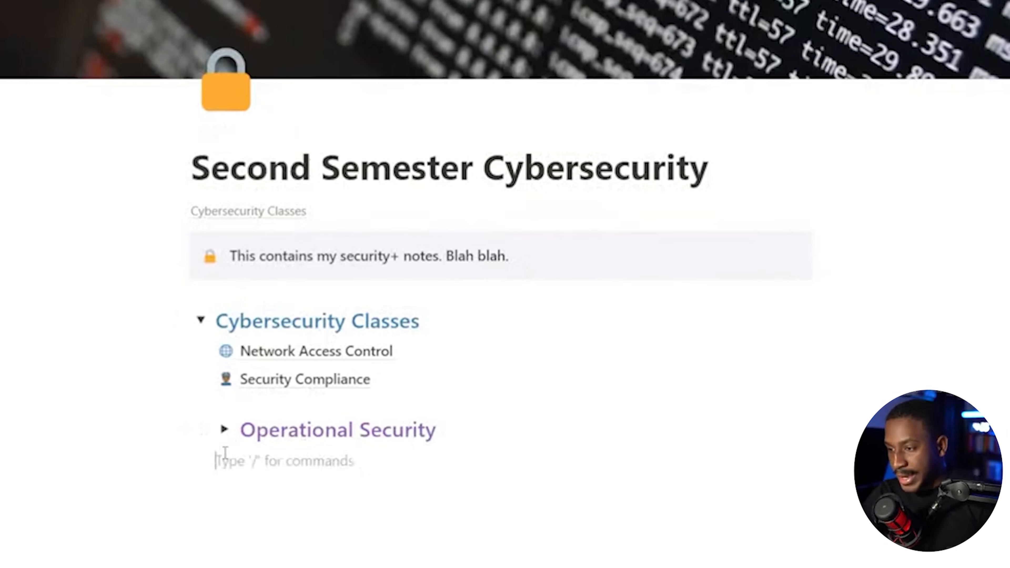
key(shift+Tab)
text(THis i)
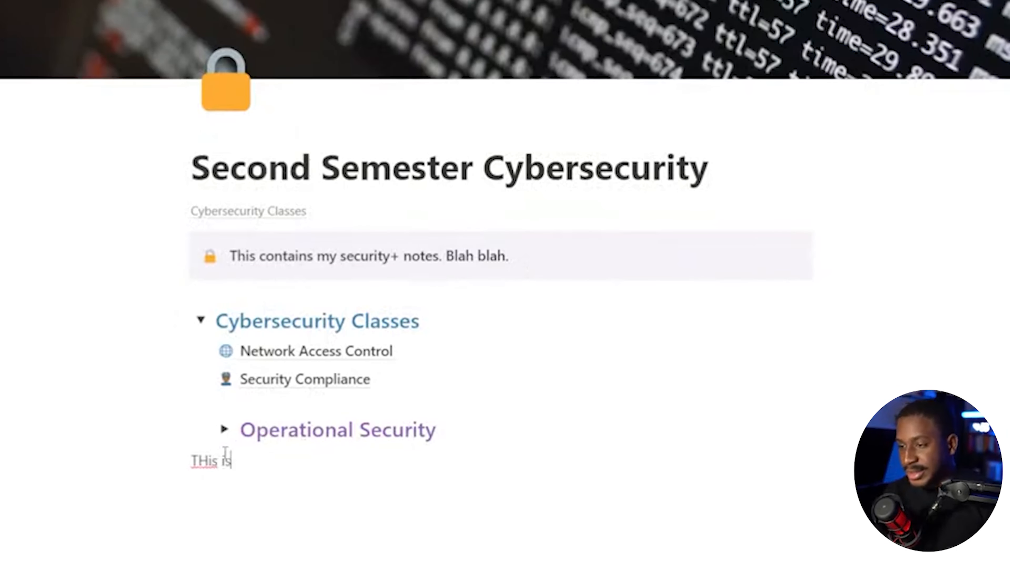
key(BackSpace)
key(BackSpace)
key(BackSpace)
key(BackSpace)
key(BackSpace)
key(BackSpace)
text(This is a hype)
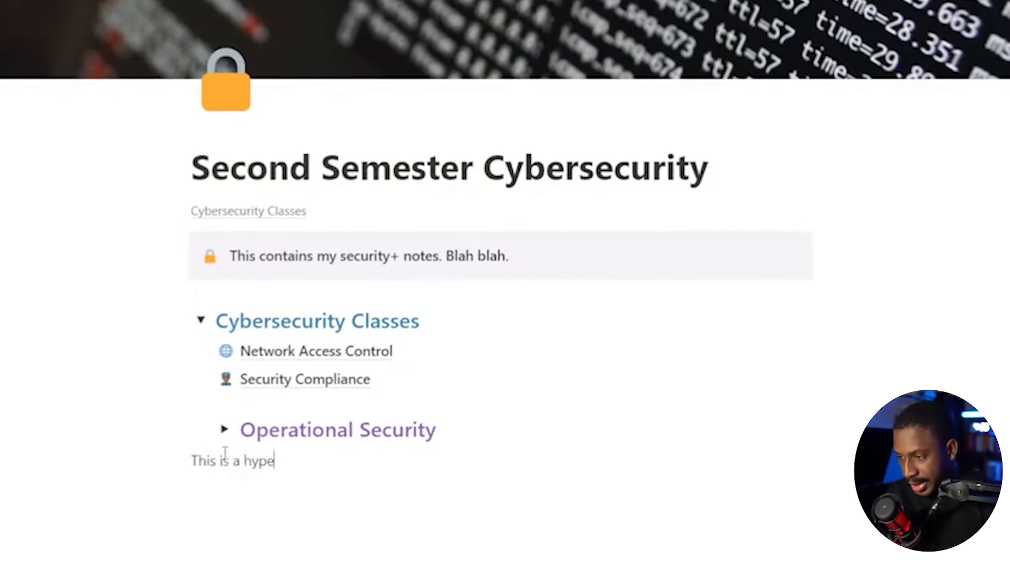
text(rlink for learning)
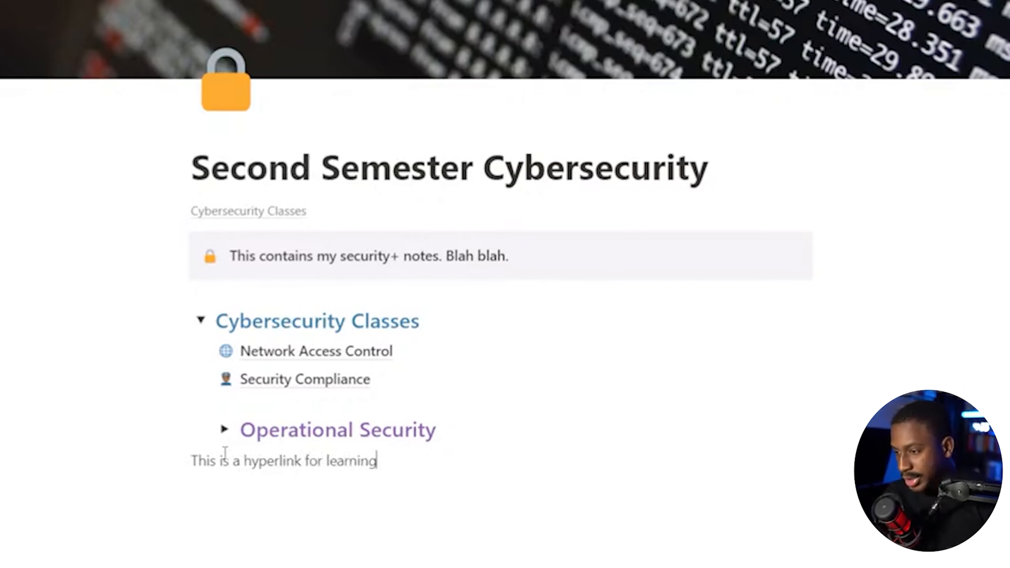
text( notion.)
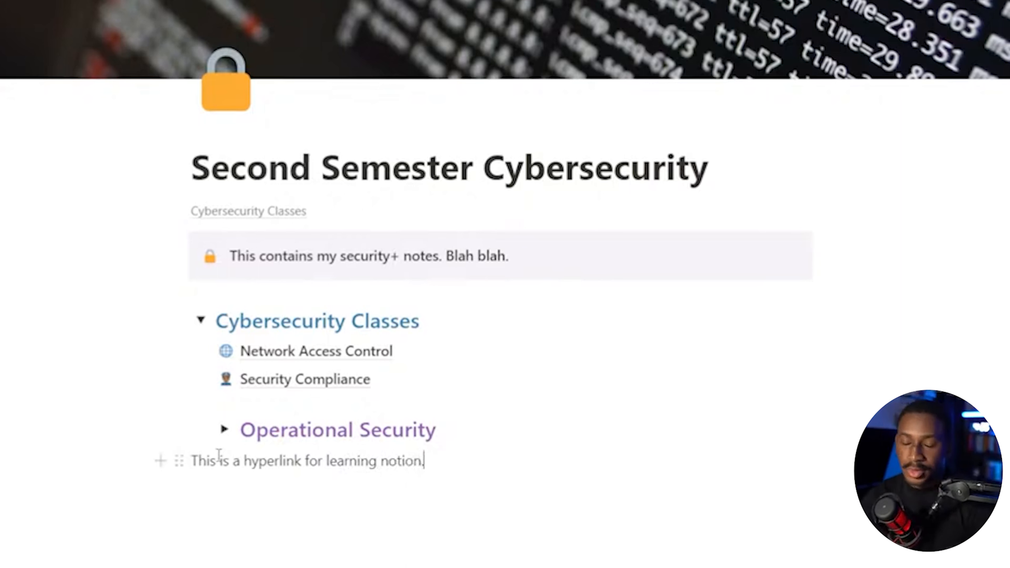
Step: Link the word "hyperlink" in the new line to the copied web address
double_click(258, 462)
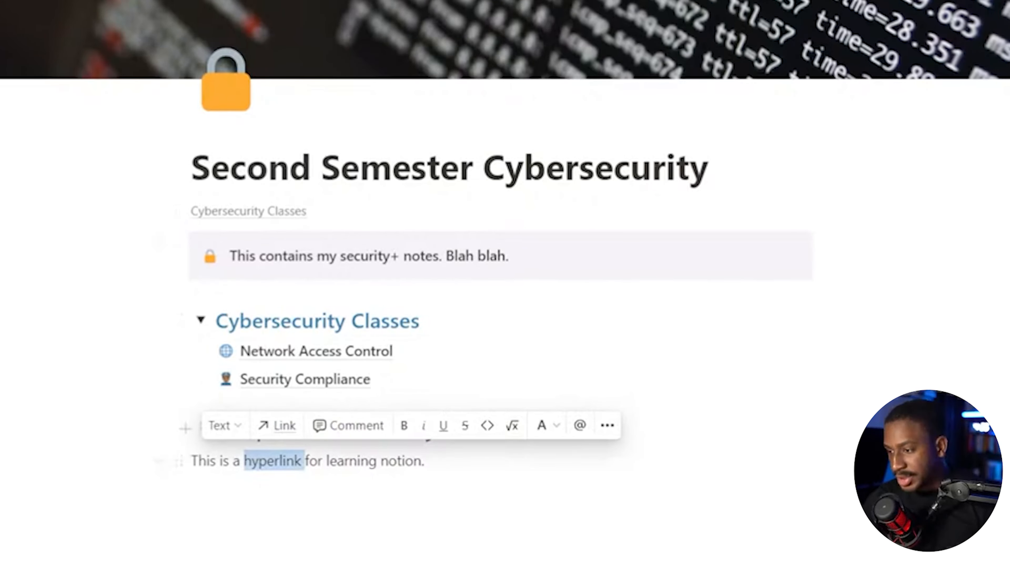
click(278, 425)
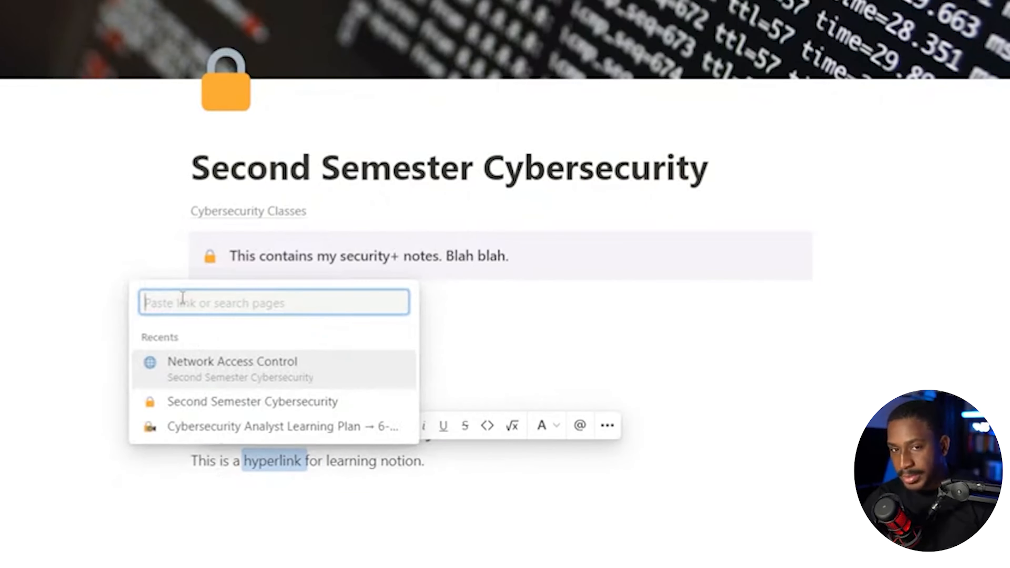
key(ctrl+v)
click(398, 433)
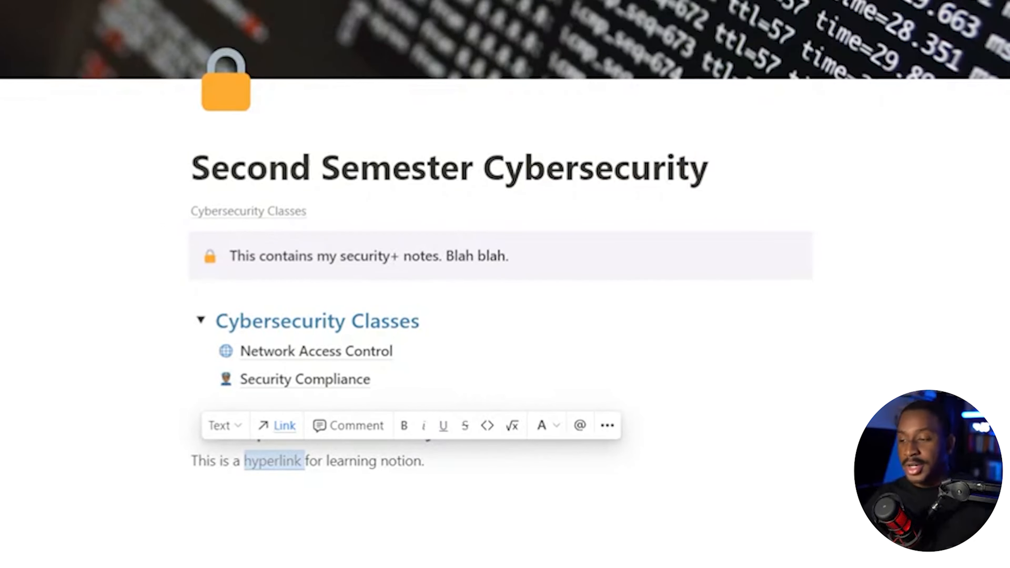
Step: Replace the whole hyperlink line with "This refers back to network access controls needed for a better security posture."
triple_click(399, 463)
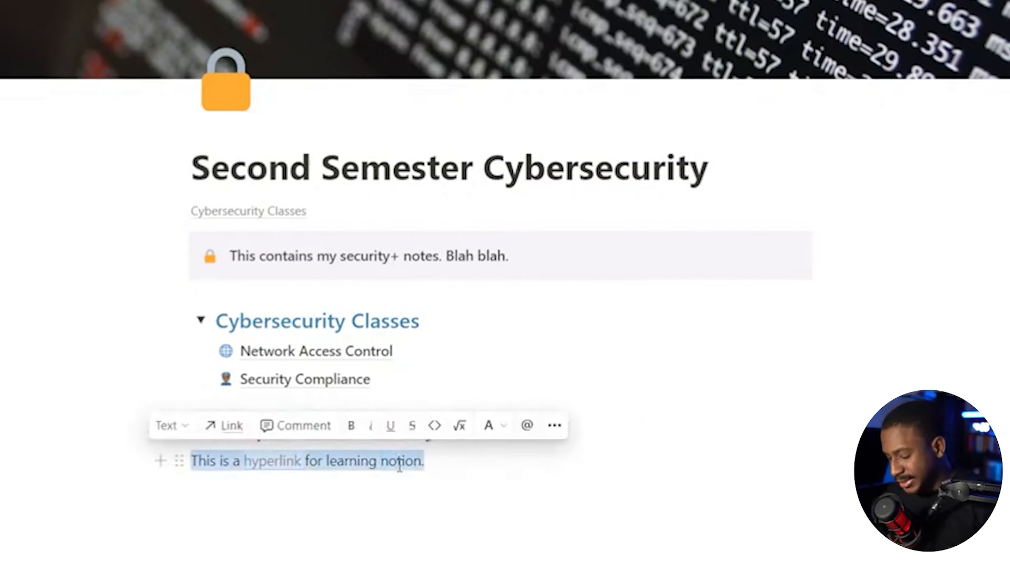
text(This refers back to)
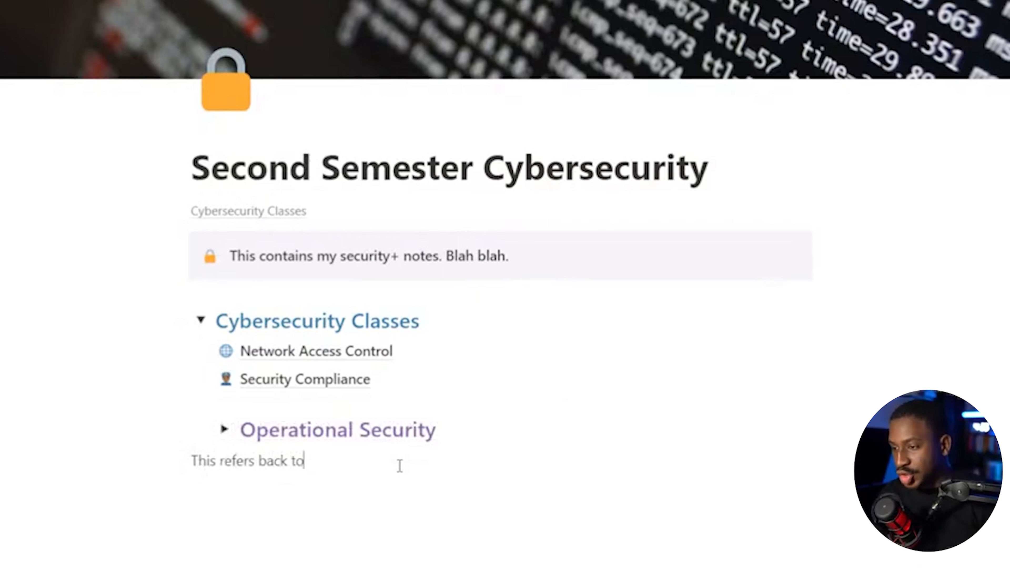
text( network acces)
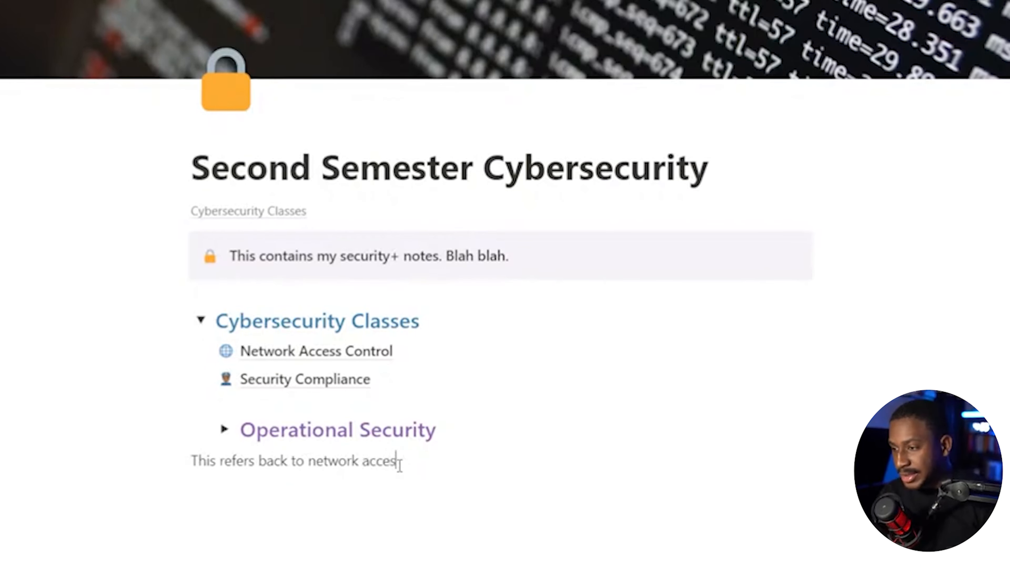
text(s controls needed for a)
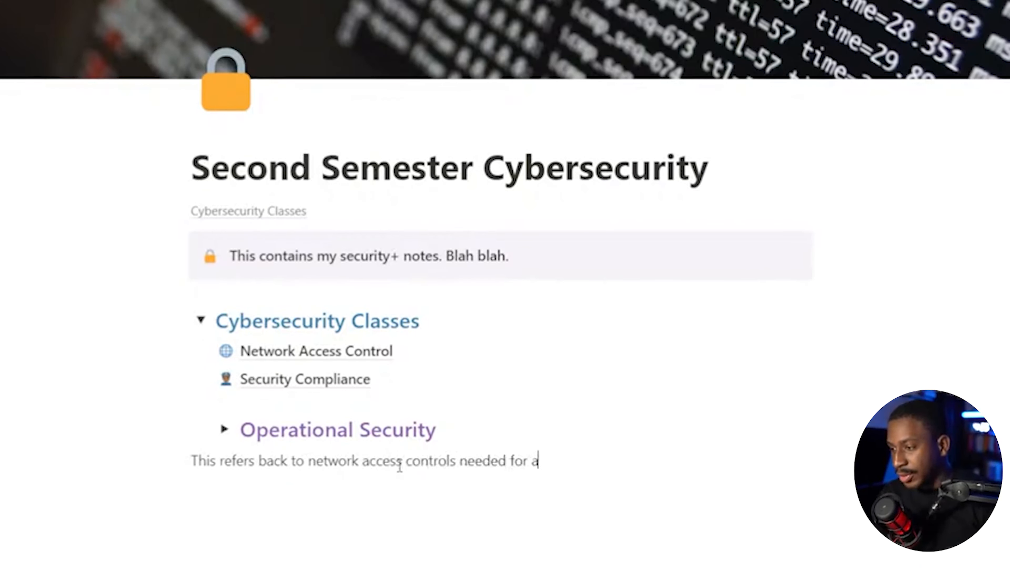
text( better sec)
key(BackSpace)
key(BackSpace)
key(BackSpace)
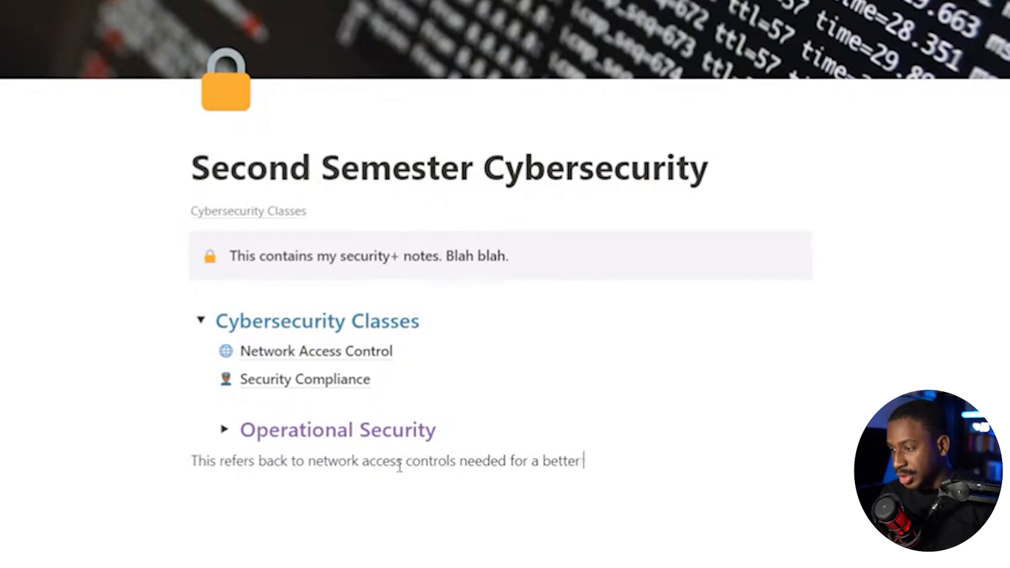
text(security posture.)
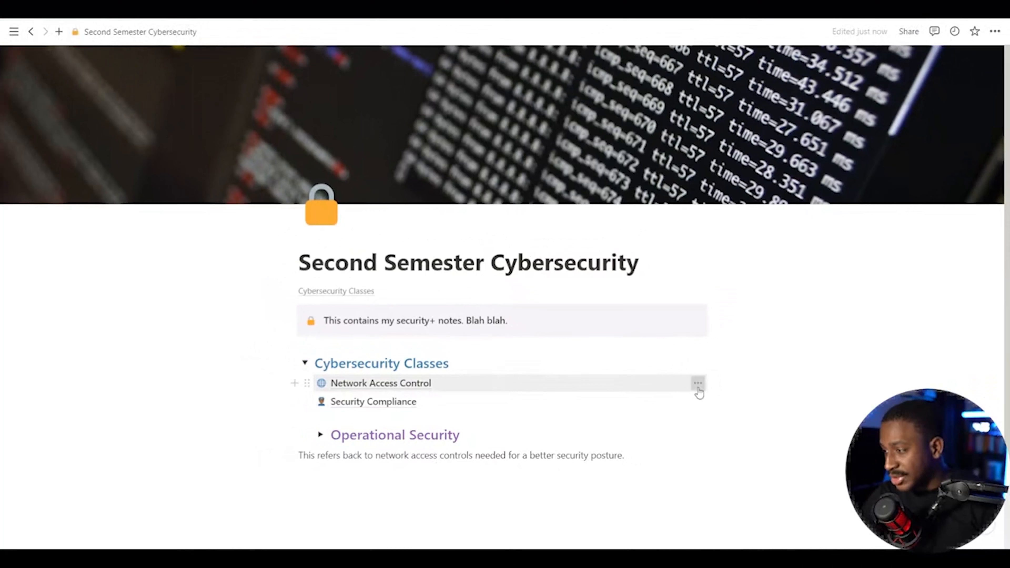
Step: Link the words "network access controls" in the bottom text line to the Network Access Control page using that page's copied link
click(698, 384)
click(755, 282)
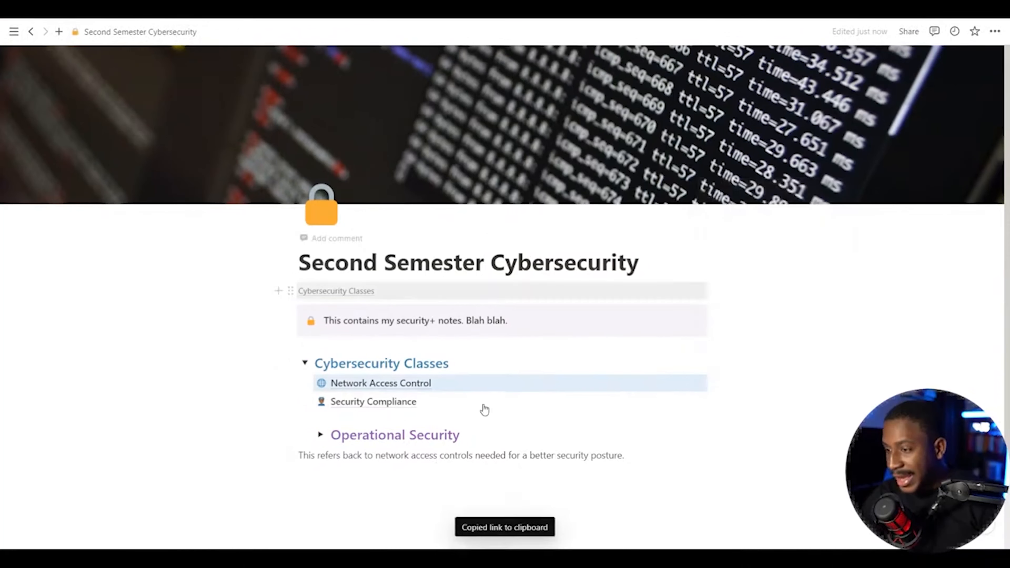
drag(375, 455, 473, 455)
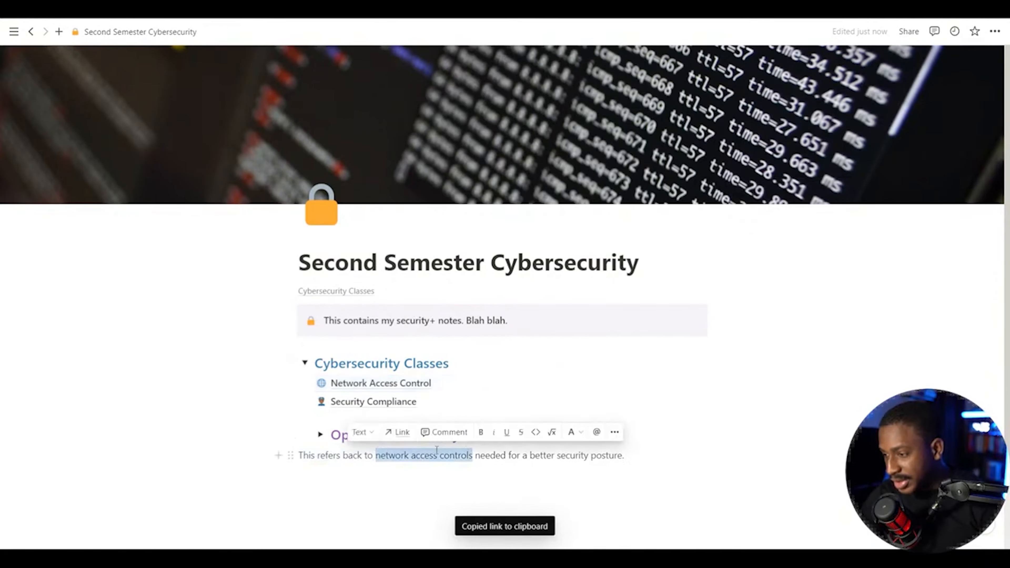
click(396, 435)
key(ctrl+v)
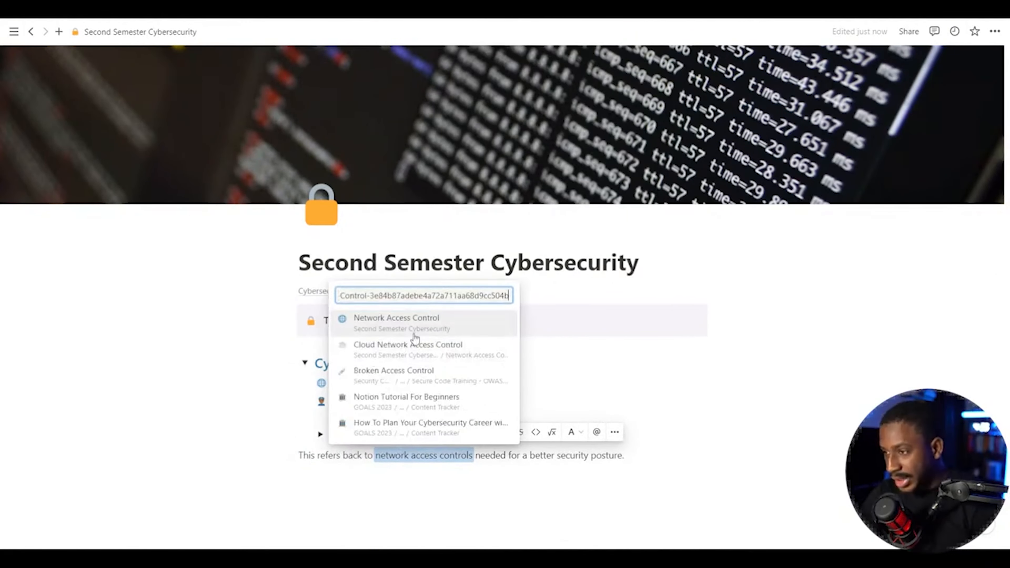
key(Return)
click(403, 530)
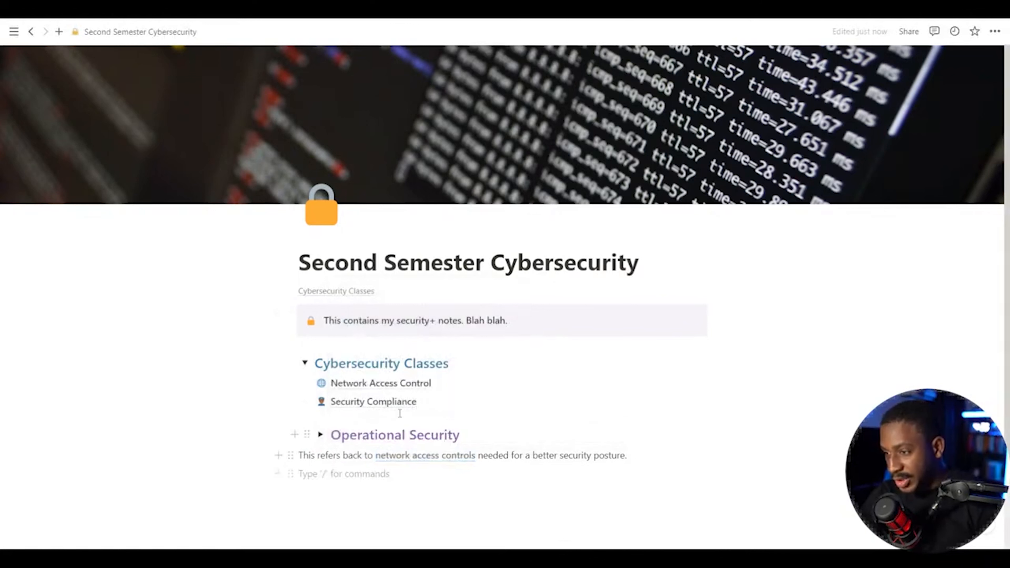
Step: Visit the Network Access Control page through its subpage entry and through the "network access controls" link, returning to Second Semester Cybersecurity each time
click(391, 384)
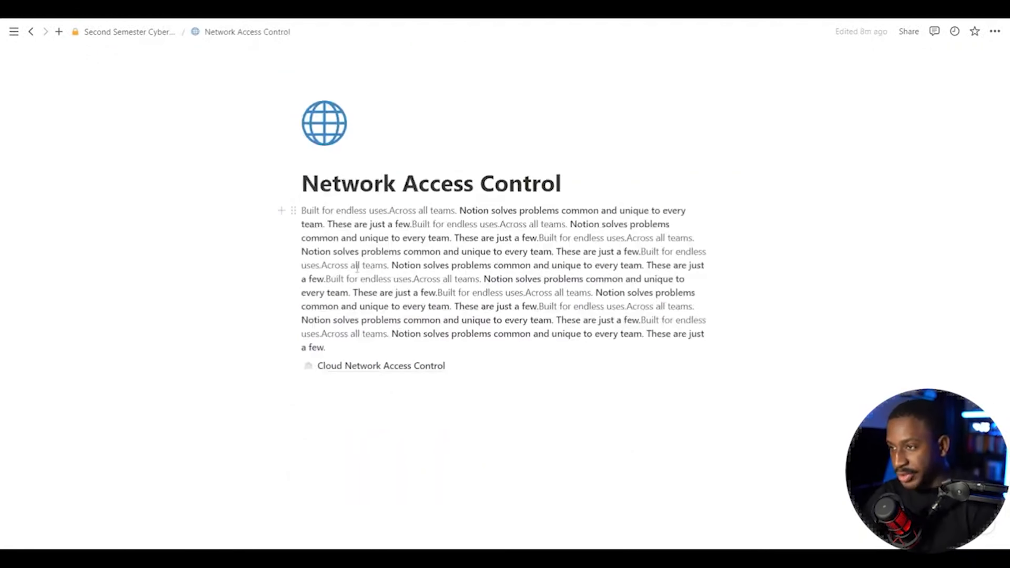
click(143, 39)
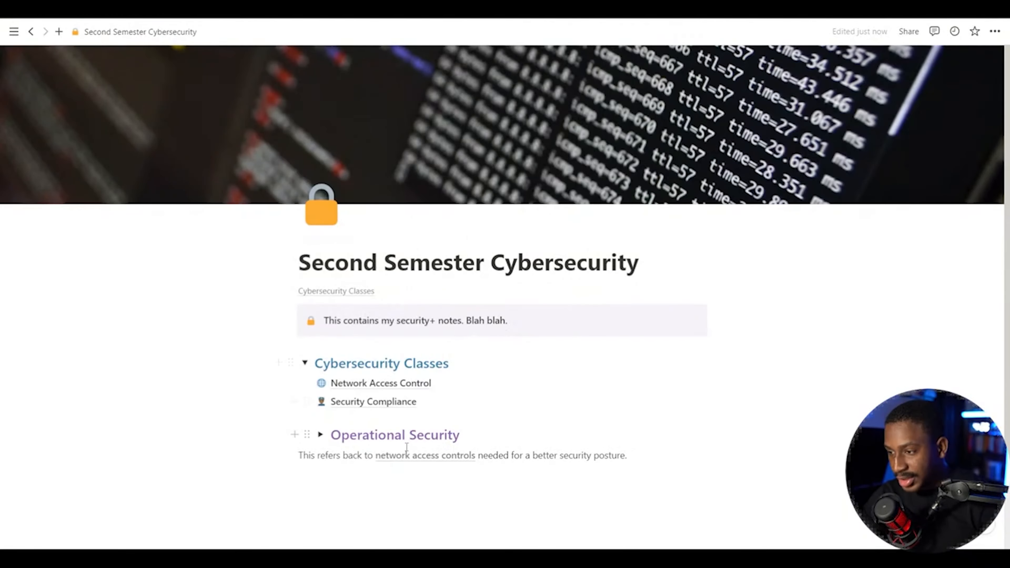
click(420, 455)
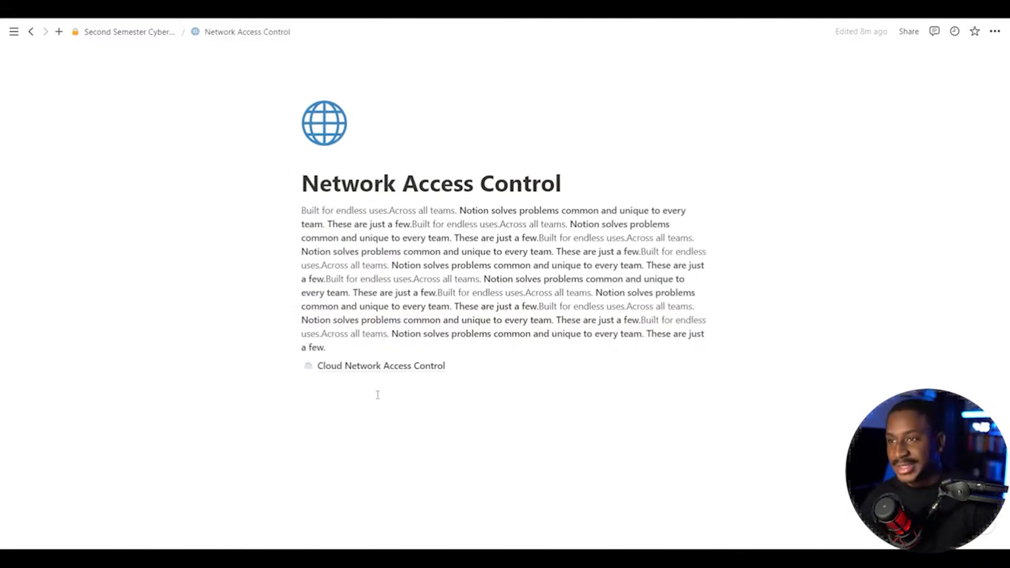
click(135, 32)
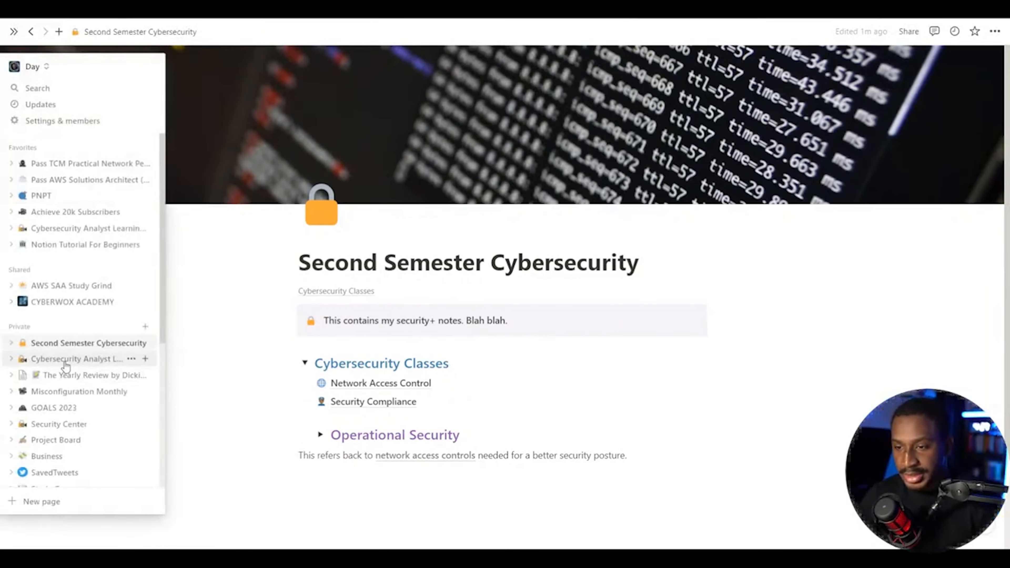
Step: View the Sample Note Taking Template in the Cybersecurity Analyst Learning Plan, switch to Second Semester Cybersecurity and go back to the template
click(64, 363)
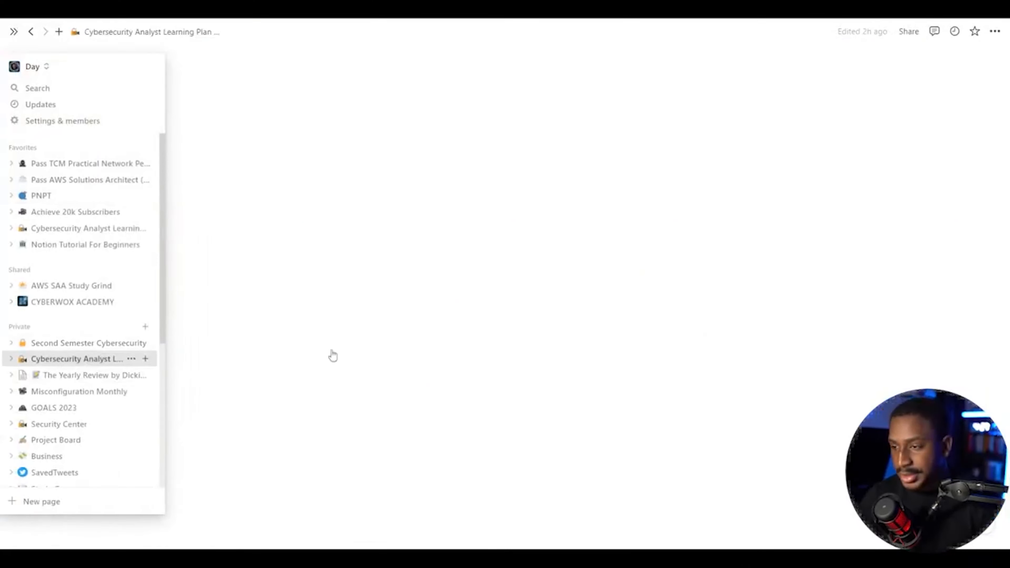
click(119, 480)
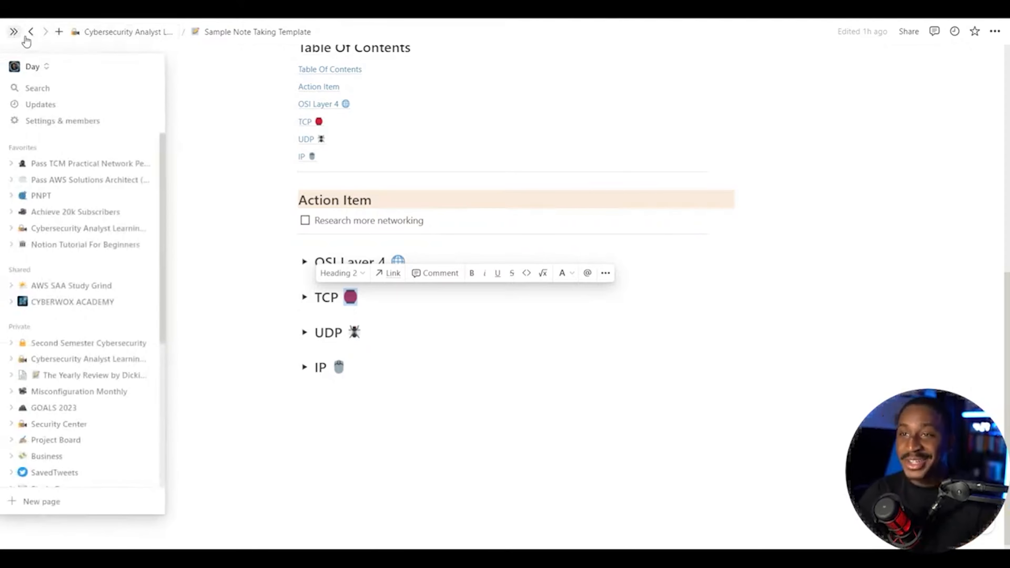
click(13, 31)
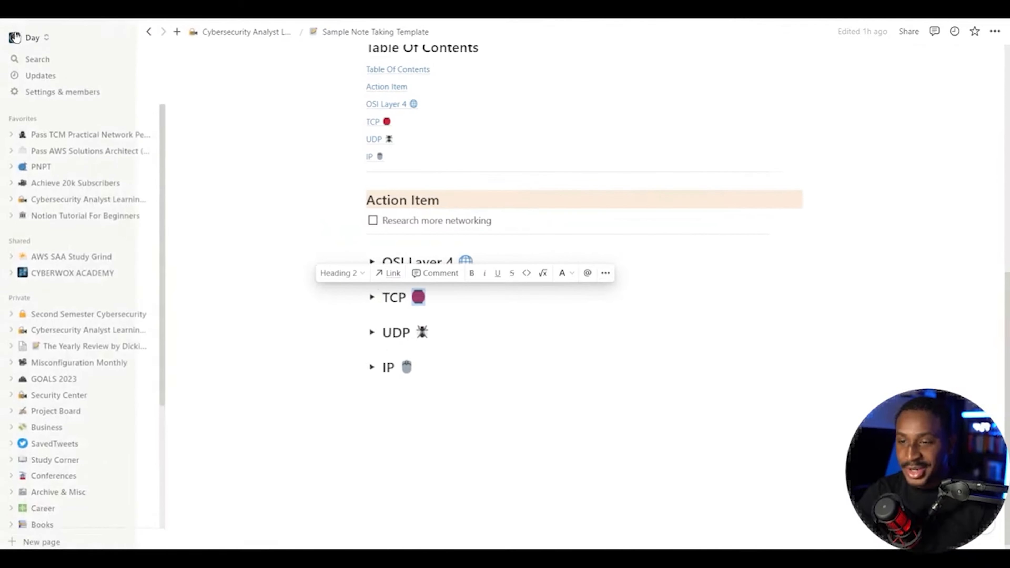
click(61, 308)
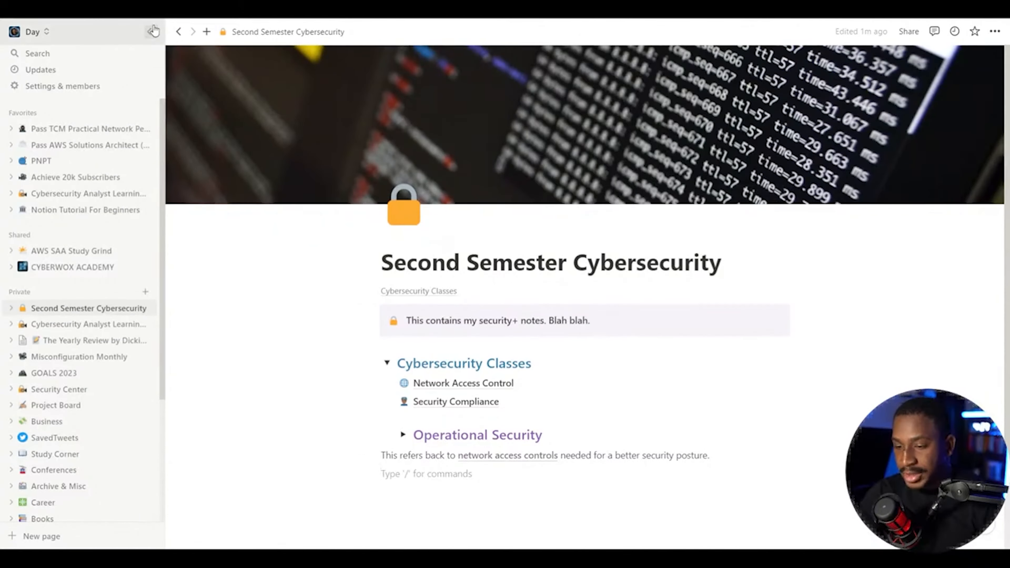
click(151, 31)
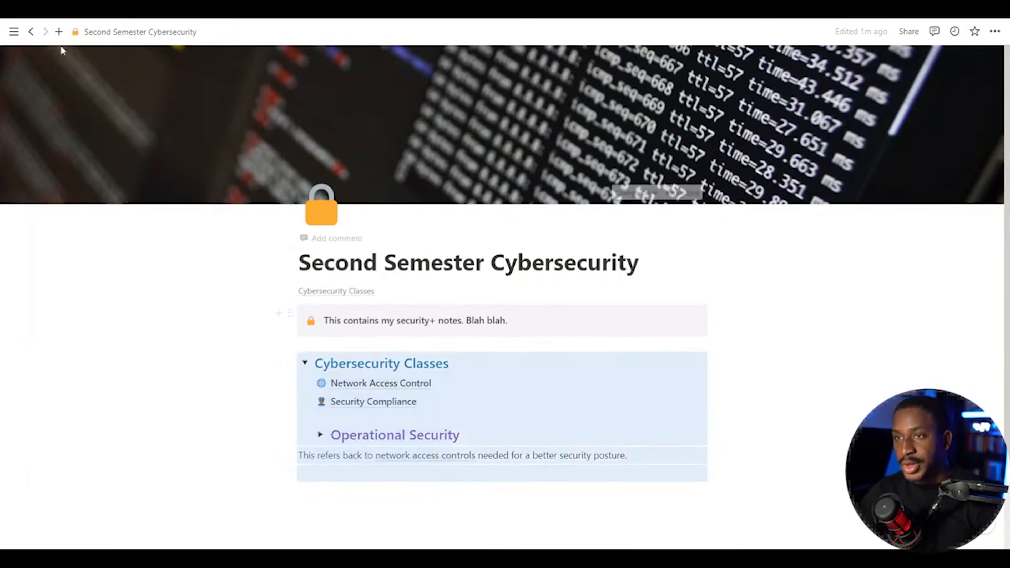
click(30, 33)
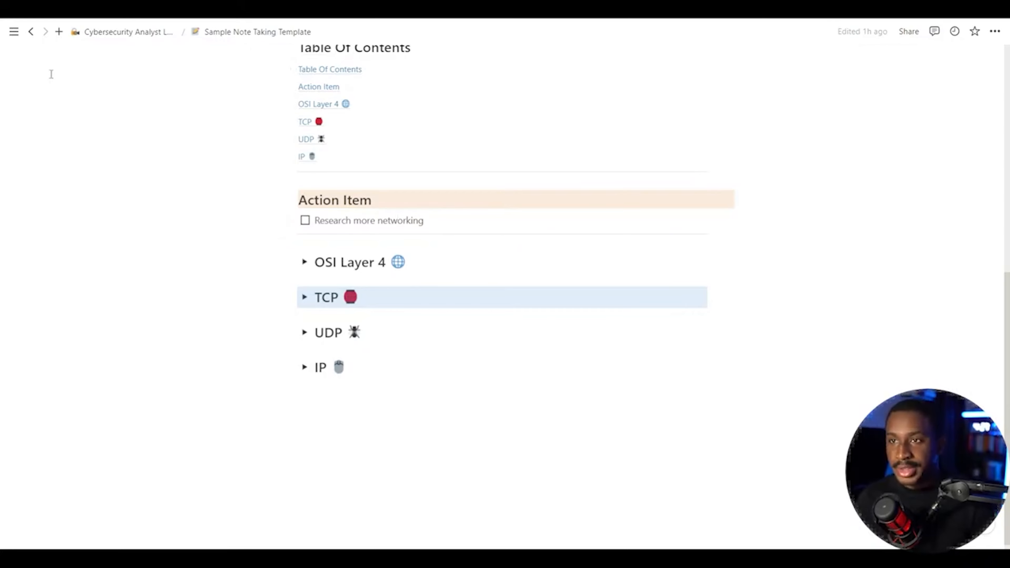
mouse_move(14, 31)
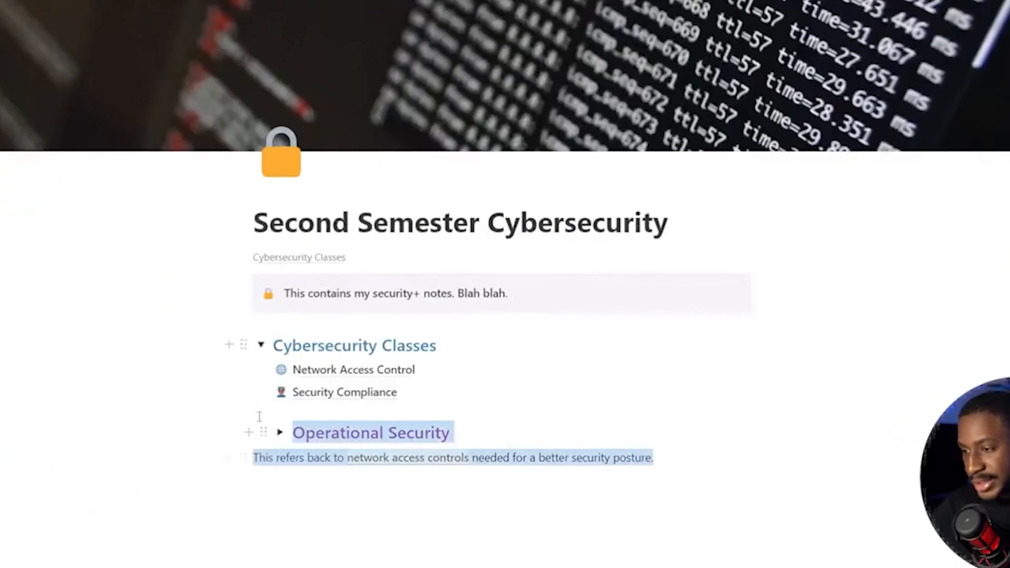
Step: Delete the Operational Security heading and the network access controls line from Second Semester Cybersecurity, and collapse the Cybersecurity Classes toggle
key(BackSpace)
key(BackSpace)
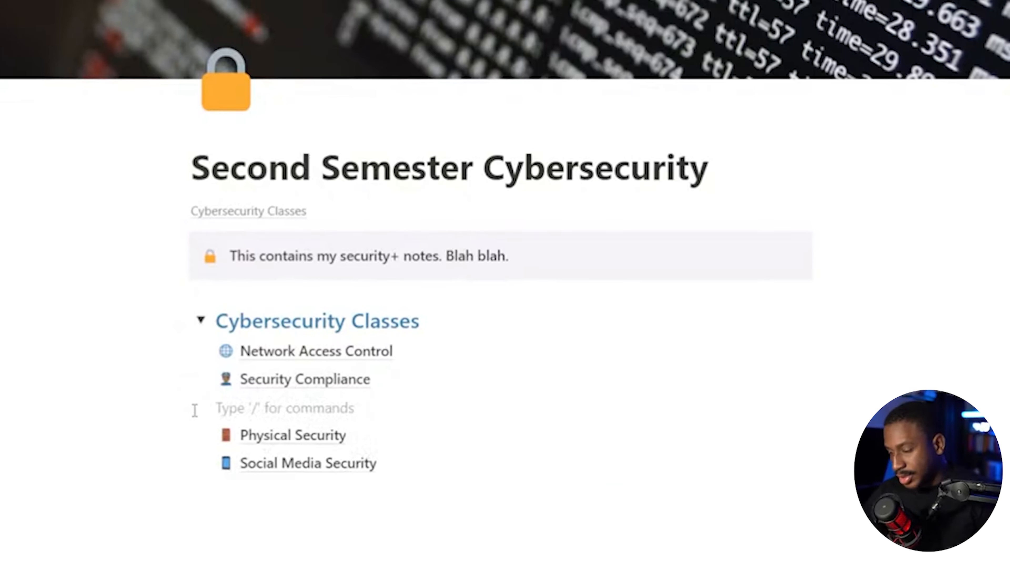
key(BackSpace)
click(199, 320)
Step: Add a Heading 3 reading "Things to study" below the collapsed Cybersecurity Classes toggle
click(238, 418)
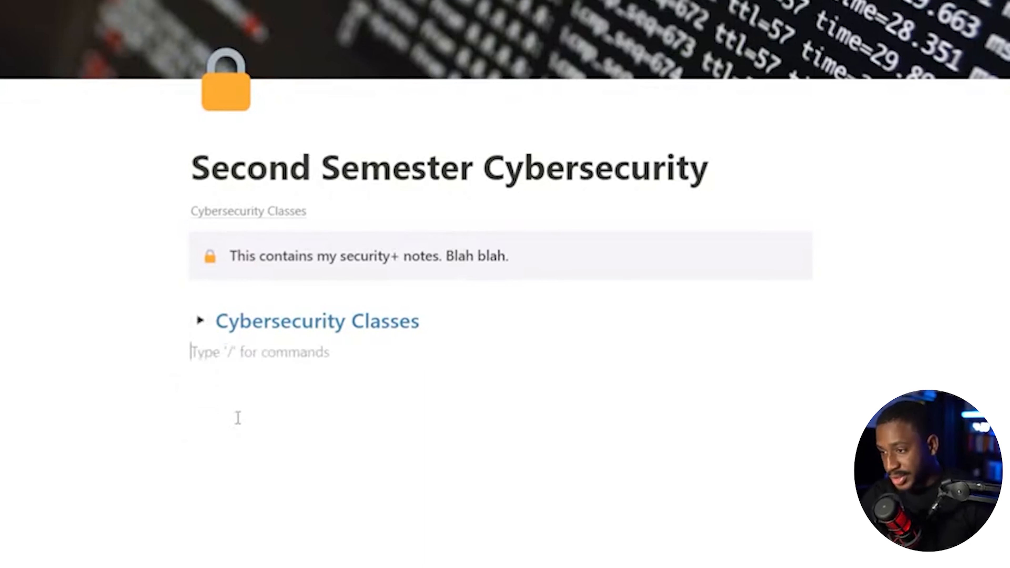
text(/h3)
key(Return)
text(T)
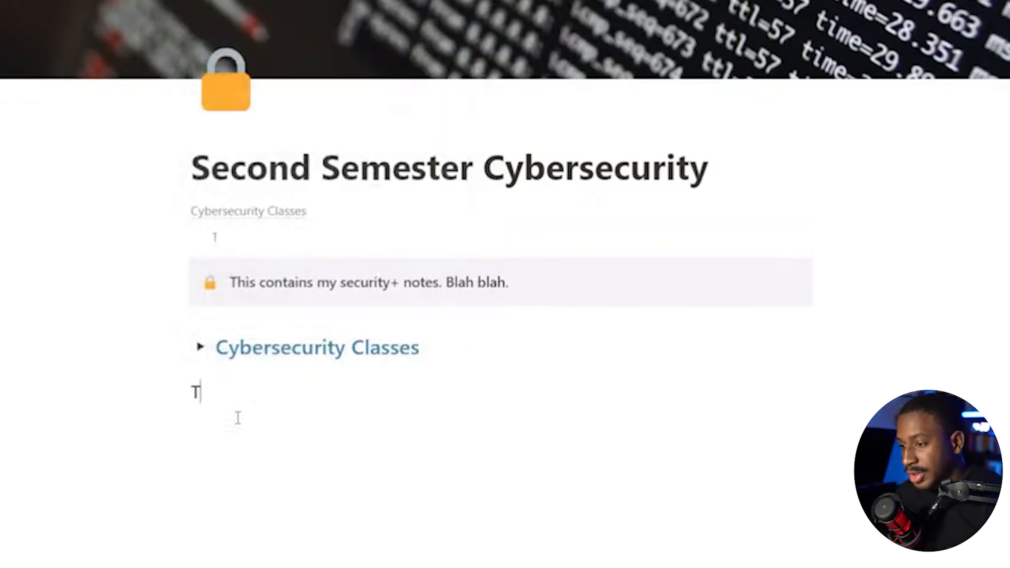
text(hings to study)
key(Return)
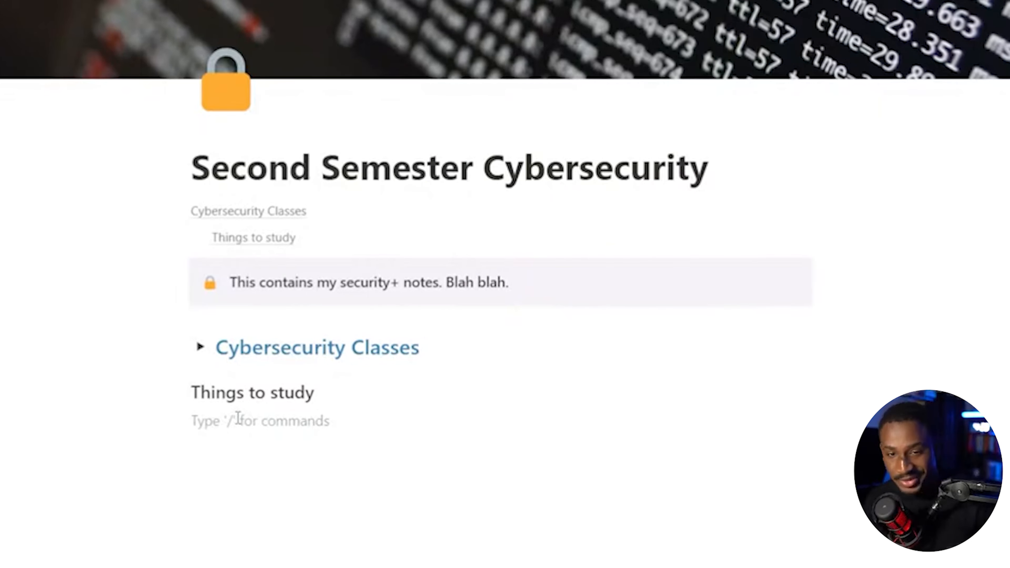
Step: Add a to-do list under "Things to study" with the items "More networking" and "More about the OSI Layer model"
text(/tod)
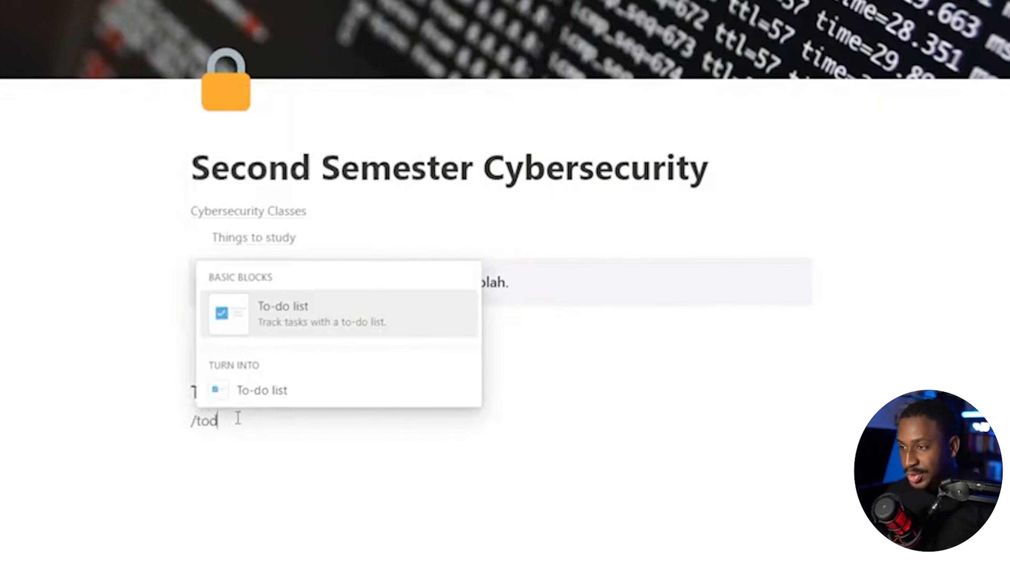
key(Return)
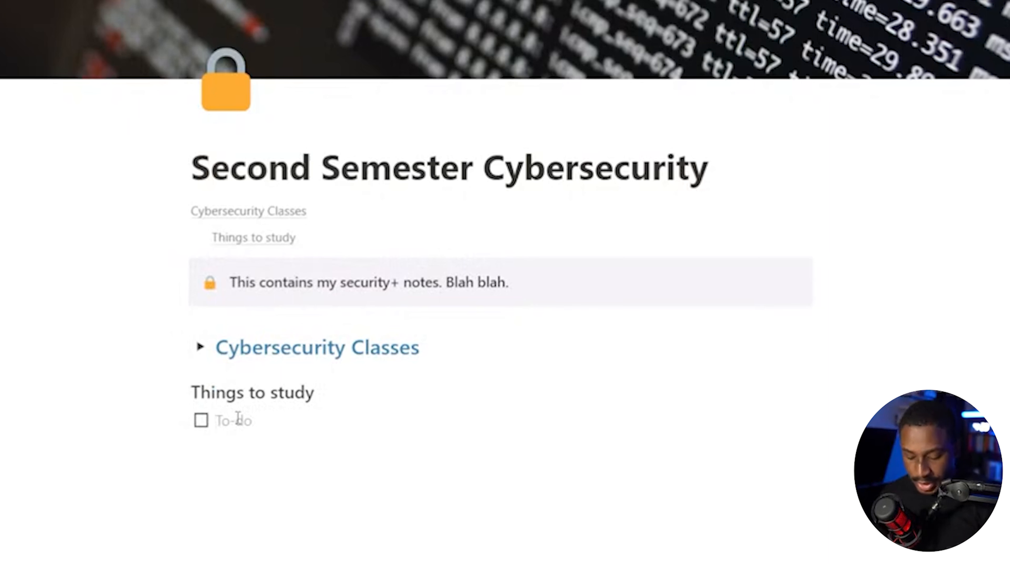
text(MOre netwro)
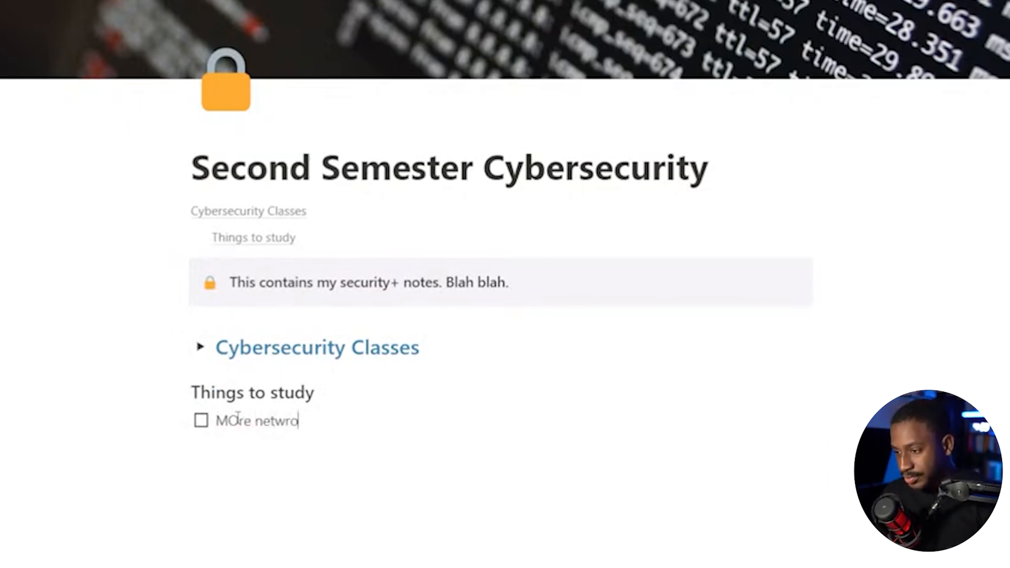
key(BackSpace)
key(BackSpace)
text(orking)
key(Return)
text(More about the OS)
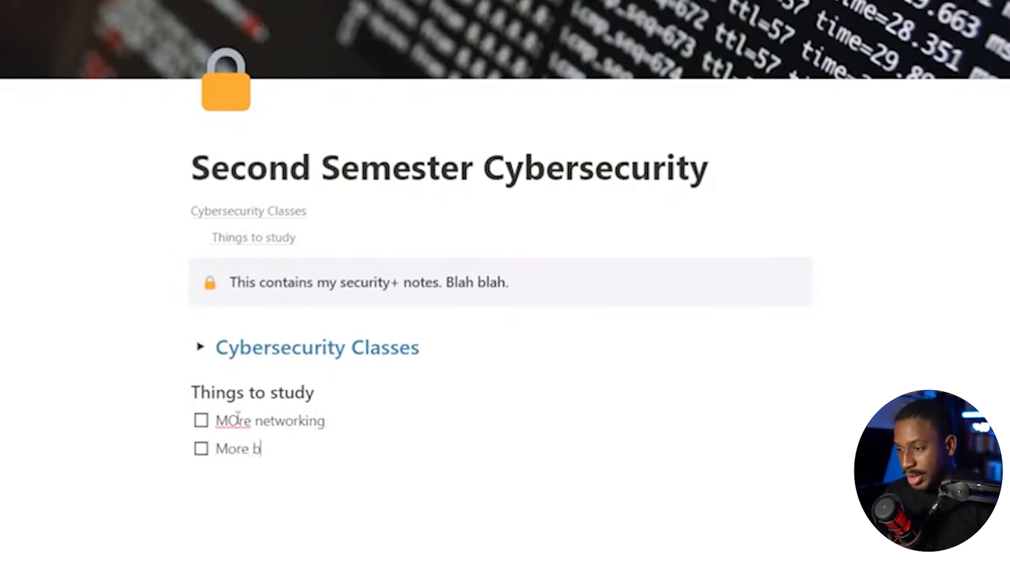
text(I Layer model)
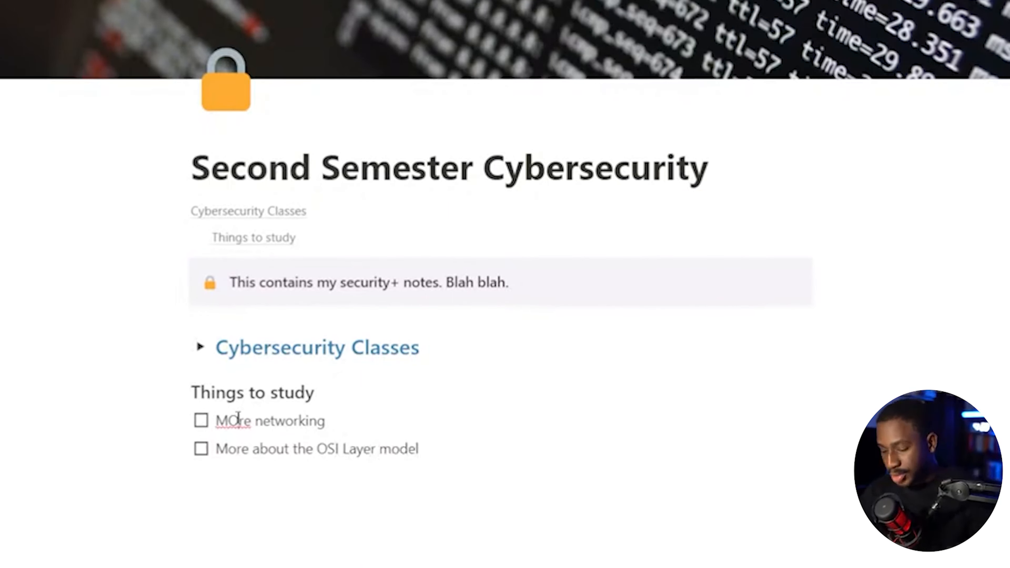
click(238, 418)
key(BackSpace)
text(o)
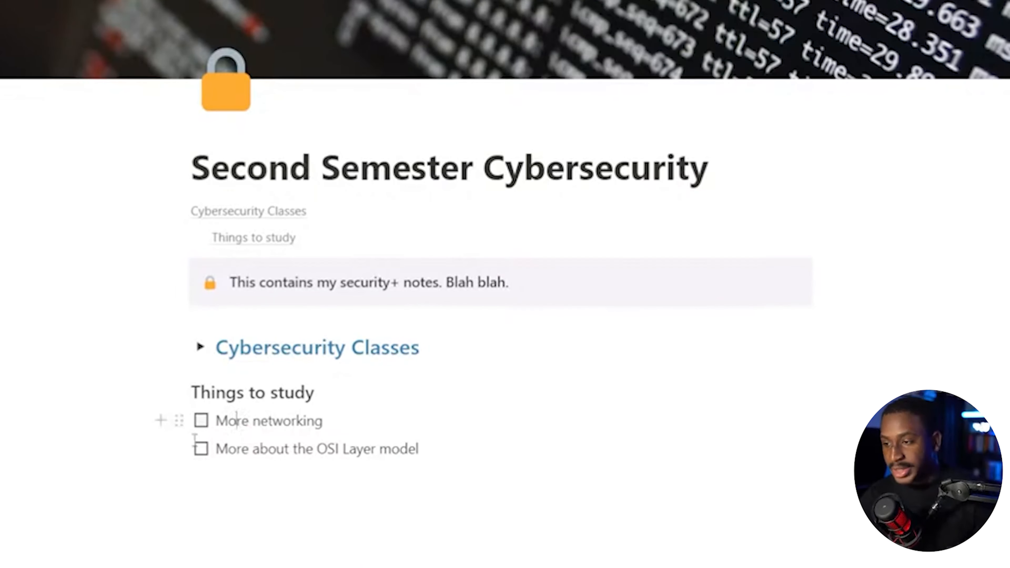
Step: Mark both to-do items, "More networking" and "More about the OSI Layer model", as done
click(204, 409)
click(204, 419)
click(202, 420)
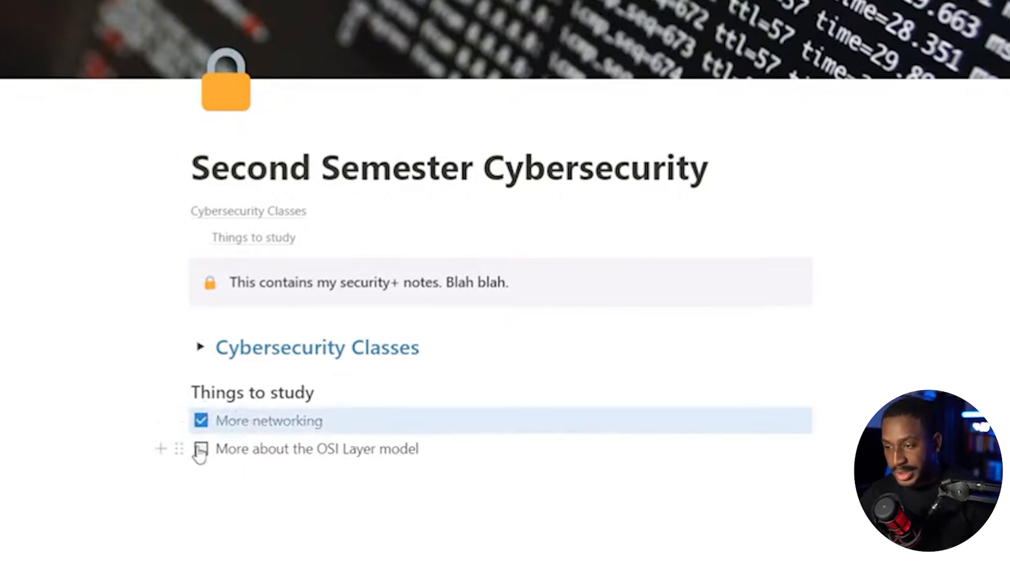
click(200, 449)
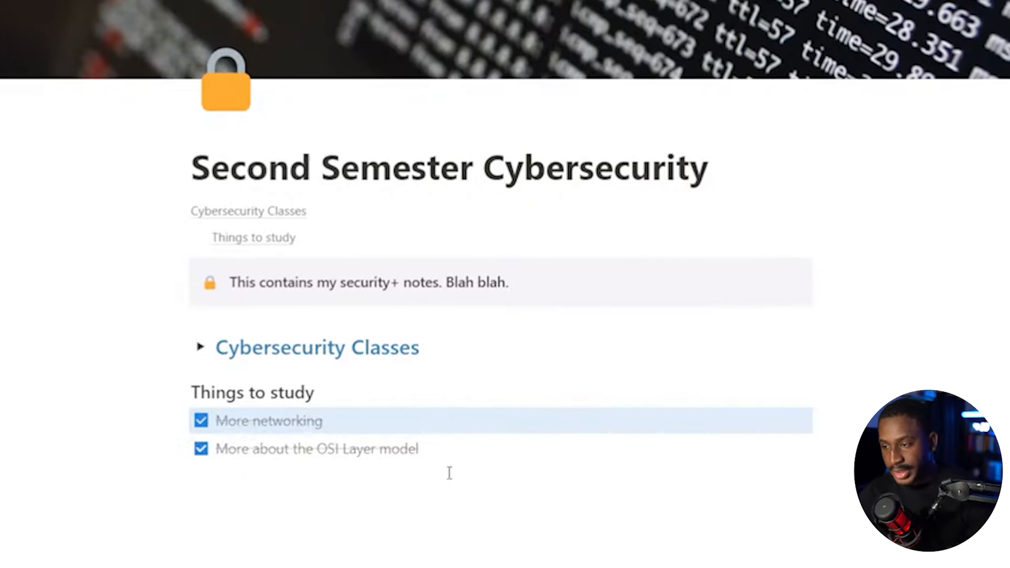
click(408, 467)
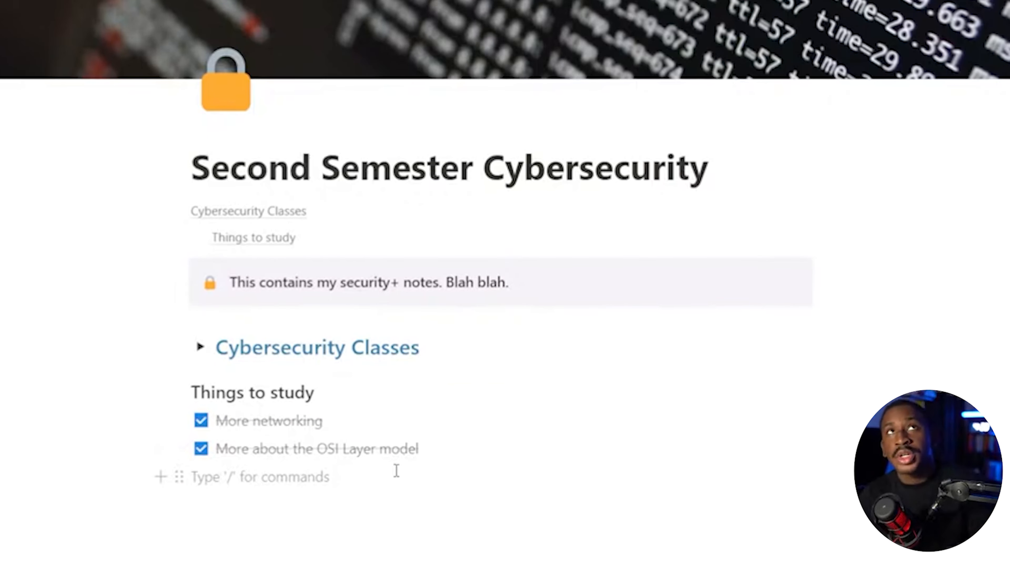
drag(431, 463, 328, 434)
click(377, 475)
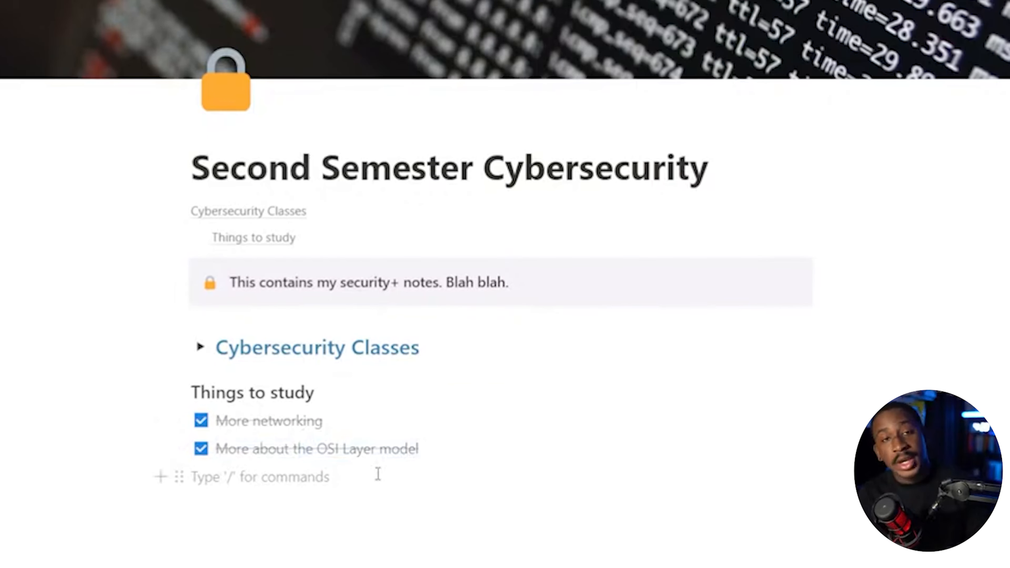
text(/)
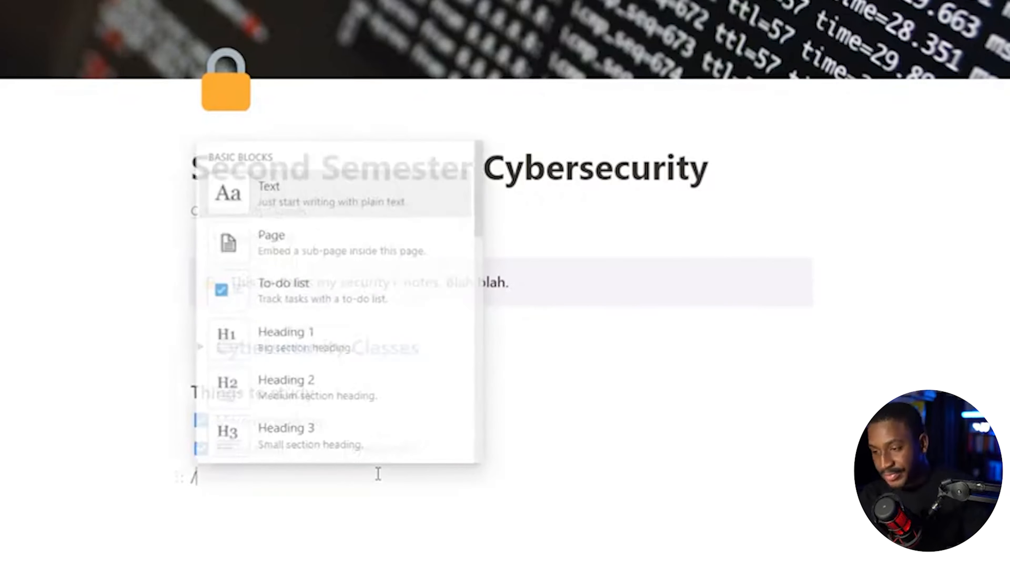
key(BackSpace)
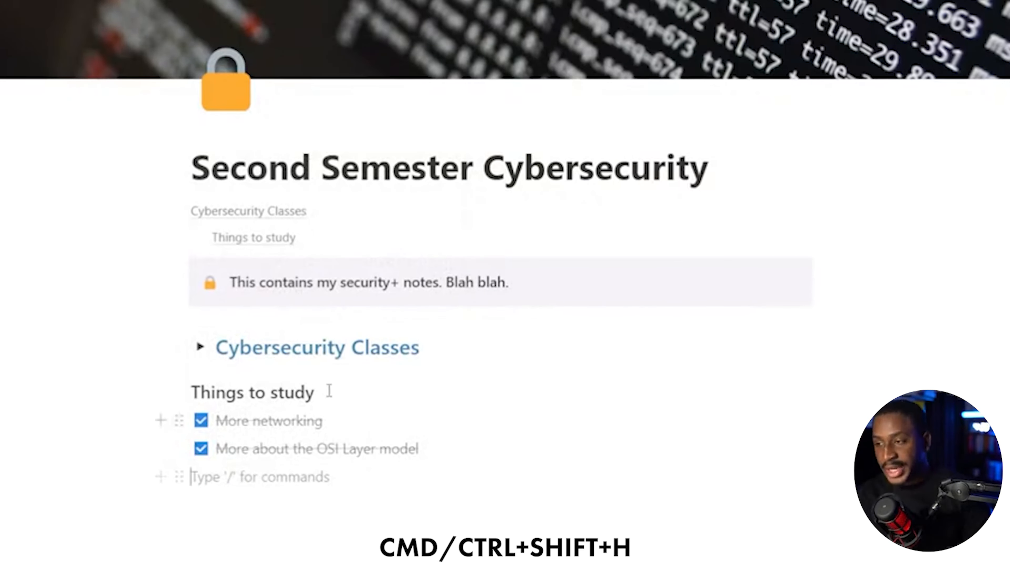
Step: Apply the last-used purple text colour to the Cybersecurity Classes heading, and open and dismiss the list of destinations for moving the page
triple_click(223, 350)
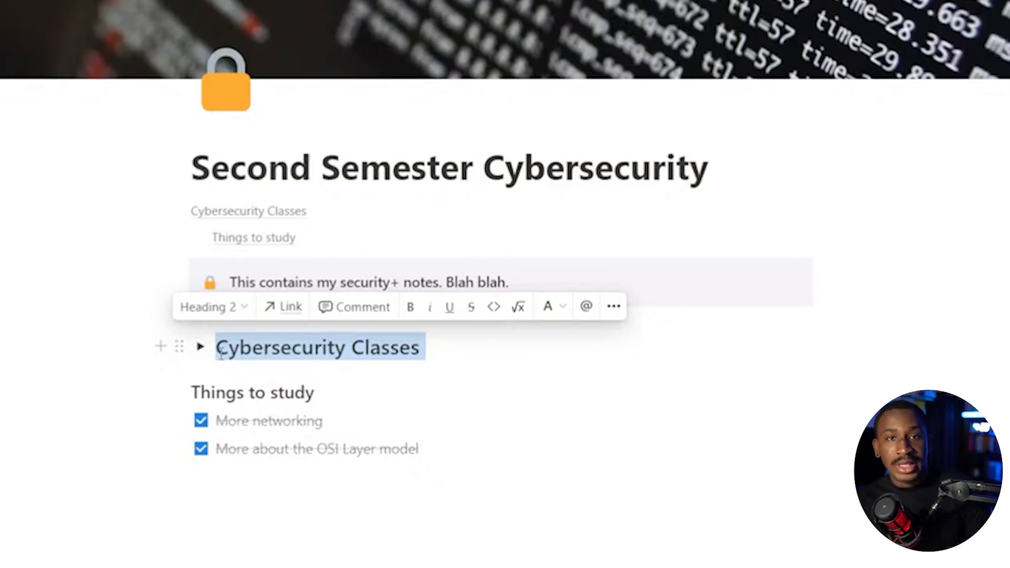
key(ctrl+shift+h)
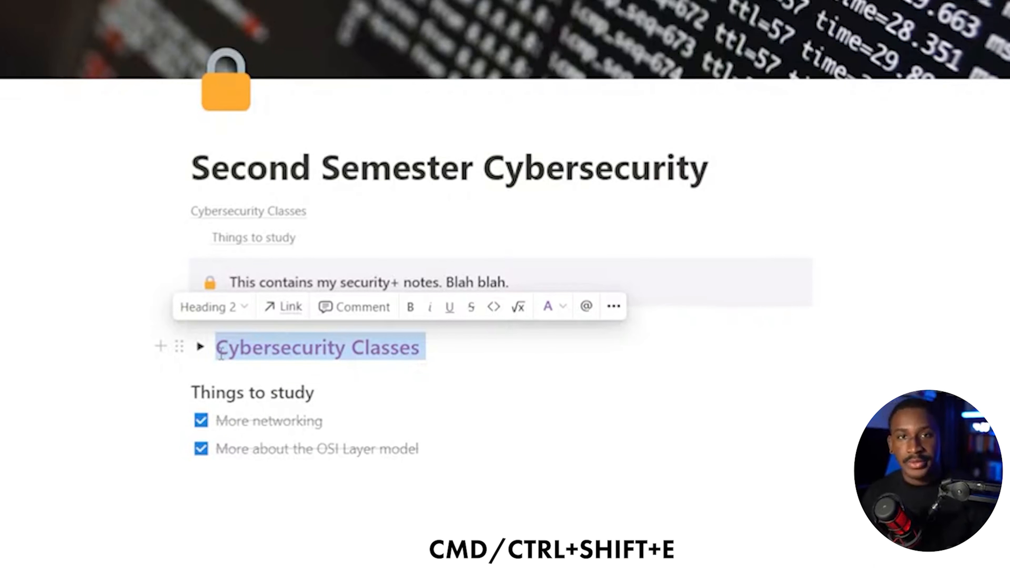
key(ctrl+shift+p)
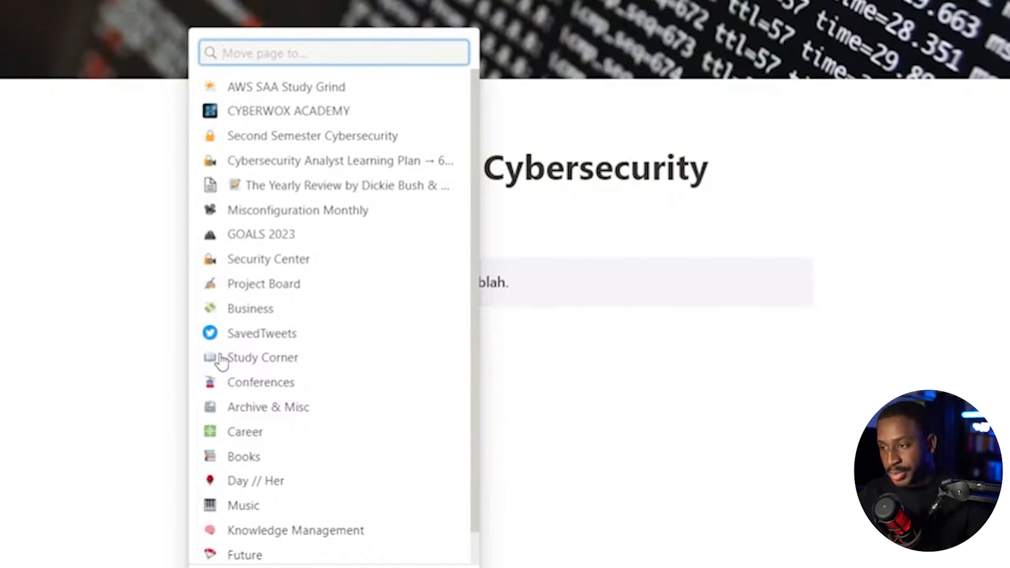
click(950, 328)
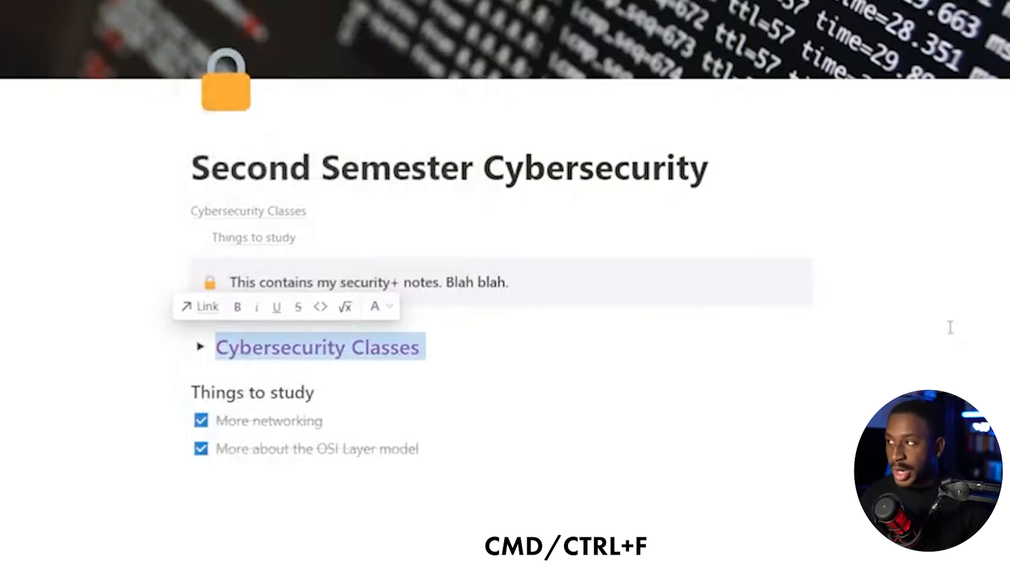
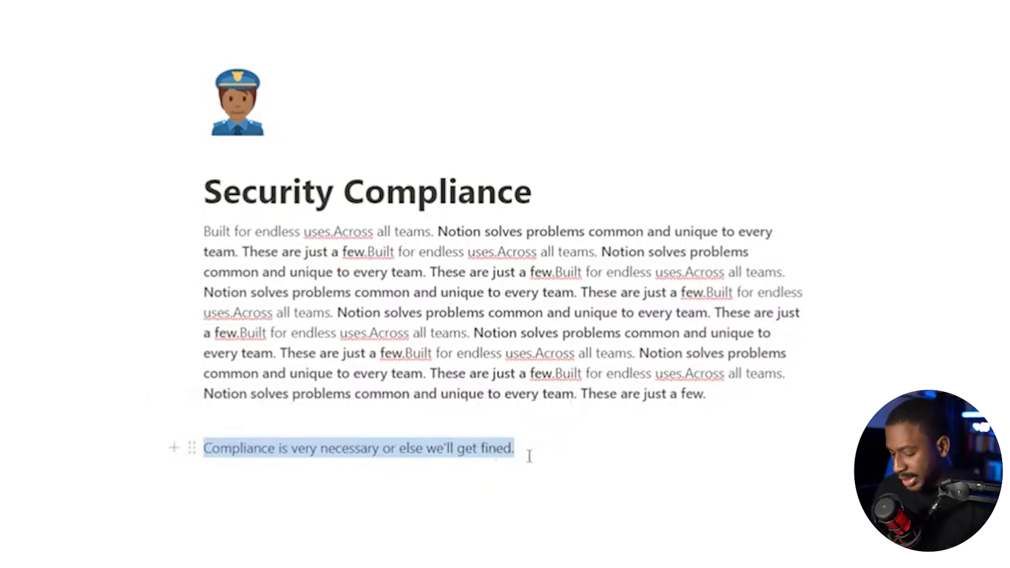
Step: Begin a Heading 3 below the compliance sentence, leave it unfinished, and return to the Second Semester Cybersecurity page
key(Return)
text(/h3)
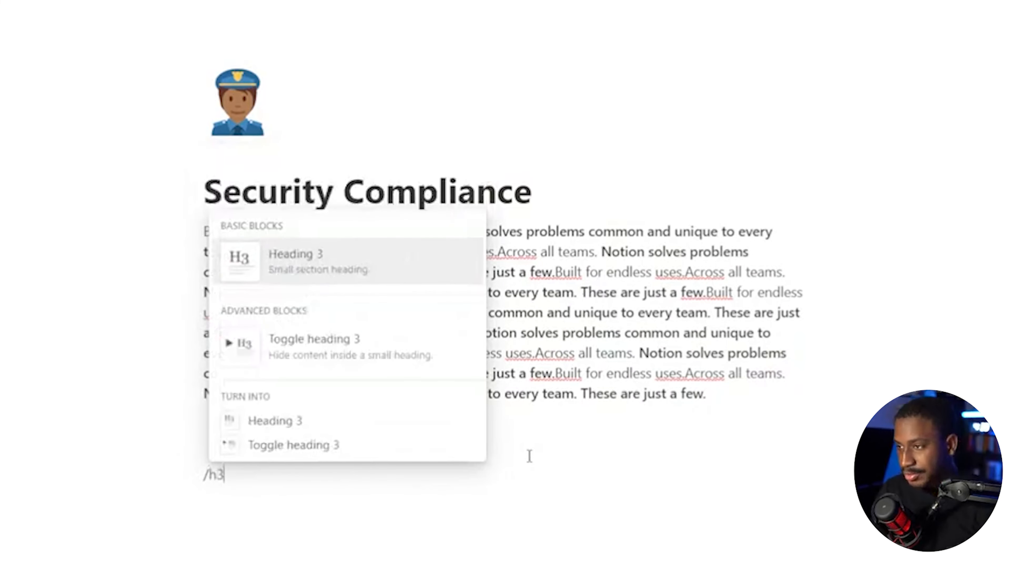
click(171, 36)
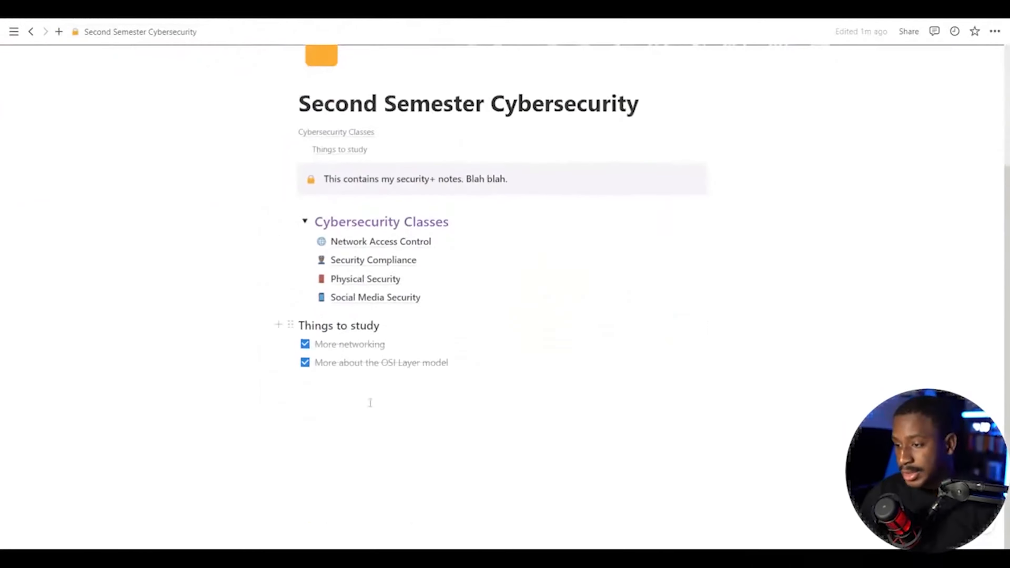
Step: Add a Heading 3 reading "Linux Commands to know" below the Things to study to-do list
click(317, 402)
text(/h3)
key(Return)
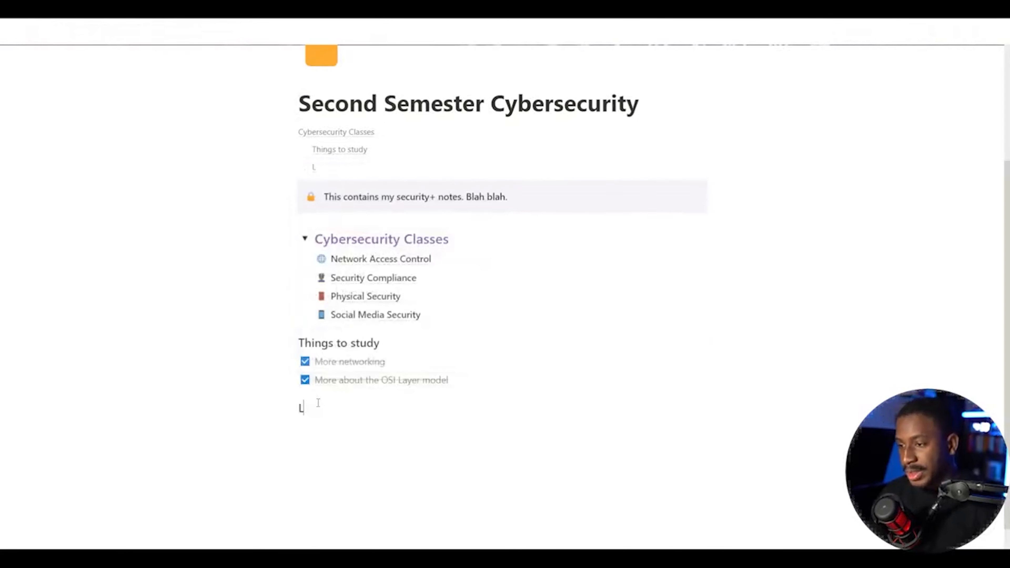
text(Liun)
key(BackSpace)
key(BackSpace)
text(nux Commands t)
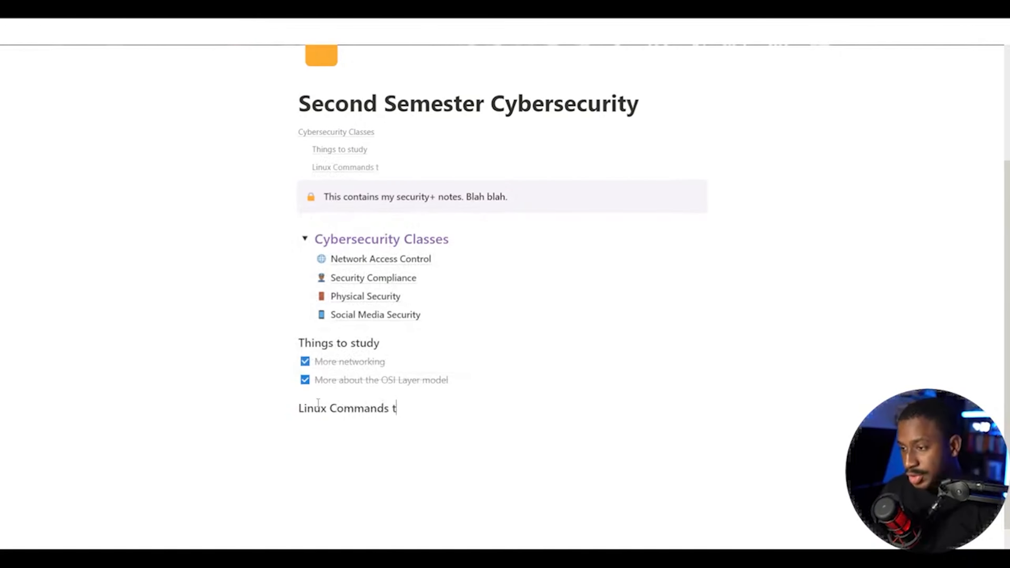
text(o know)
key(Return)
Step: List the commands ls, cat, mkdir and rm on separate lines under "Linux Commands to know"
text(ls)
key(Return)
text(cat)
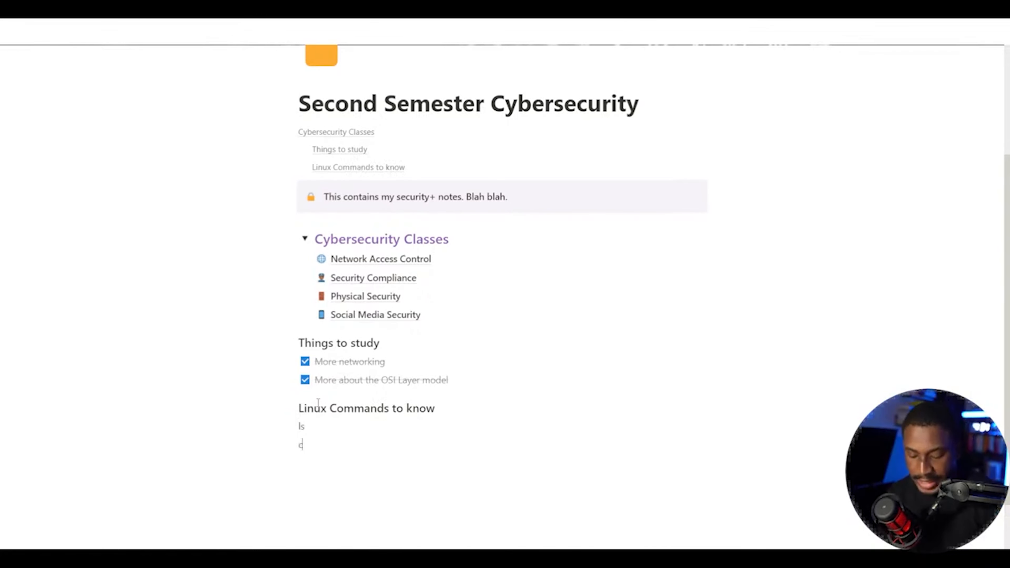
key(Return)
text(mkdir rm)
key(Return)
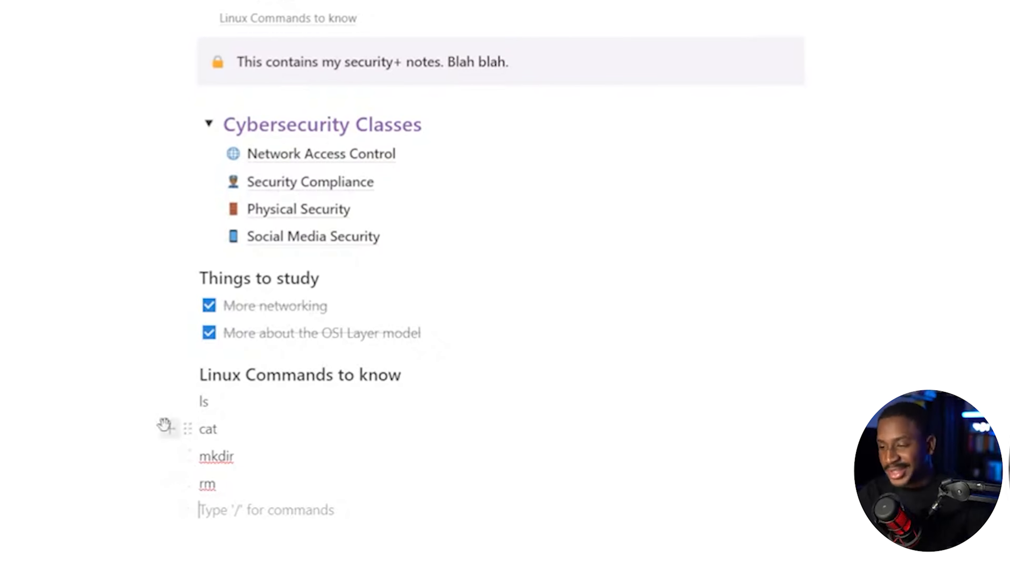
Step: Format each of the four commands ls, cat, mkdir and rm as inline code
double_click(202, 396)
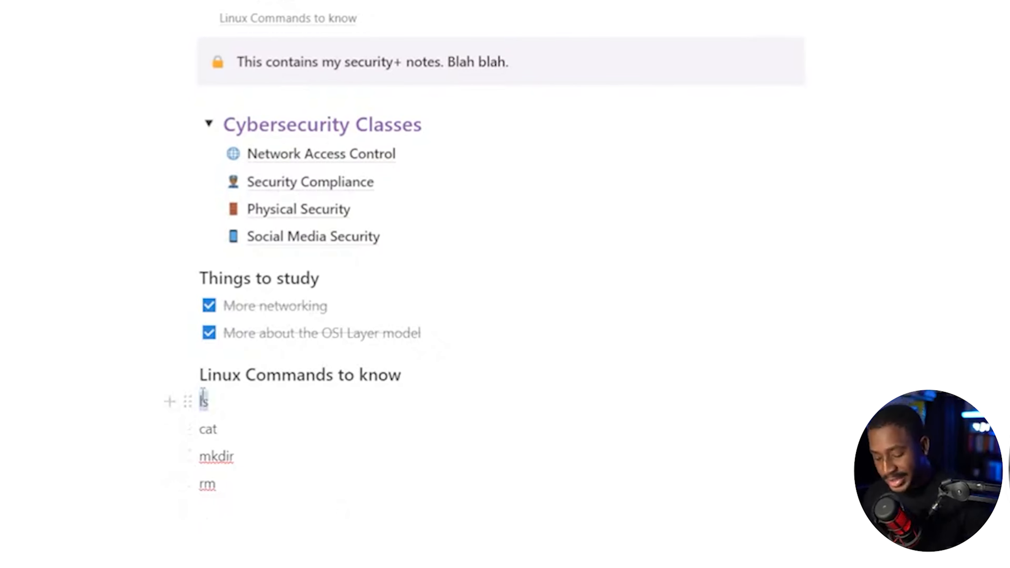
key(ctrl+e)
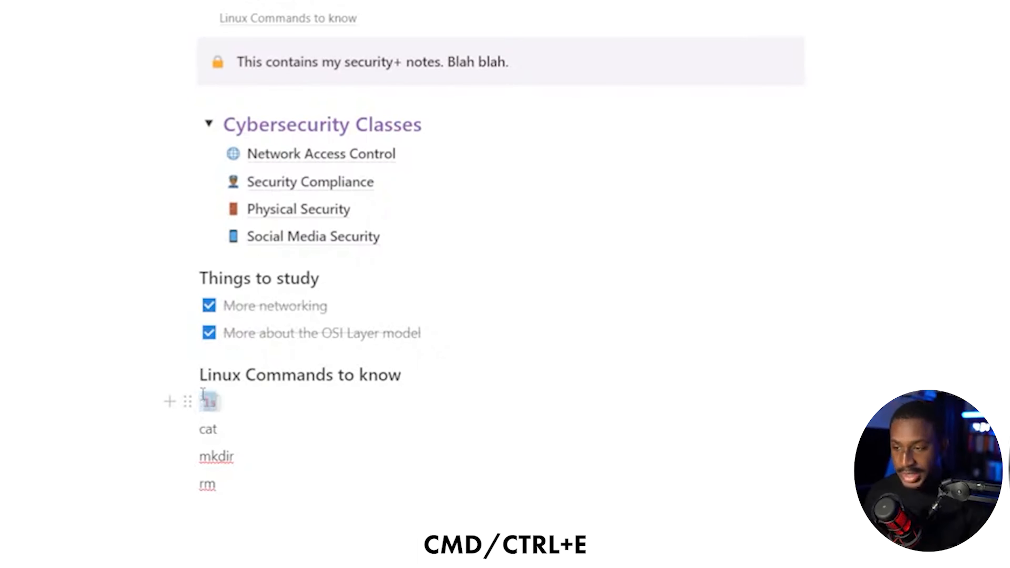
click(232, 405)
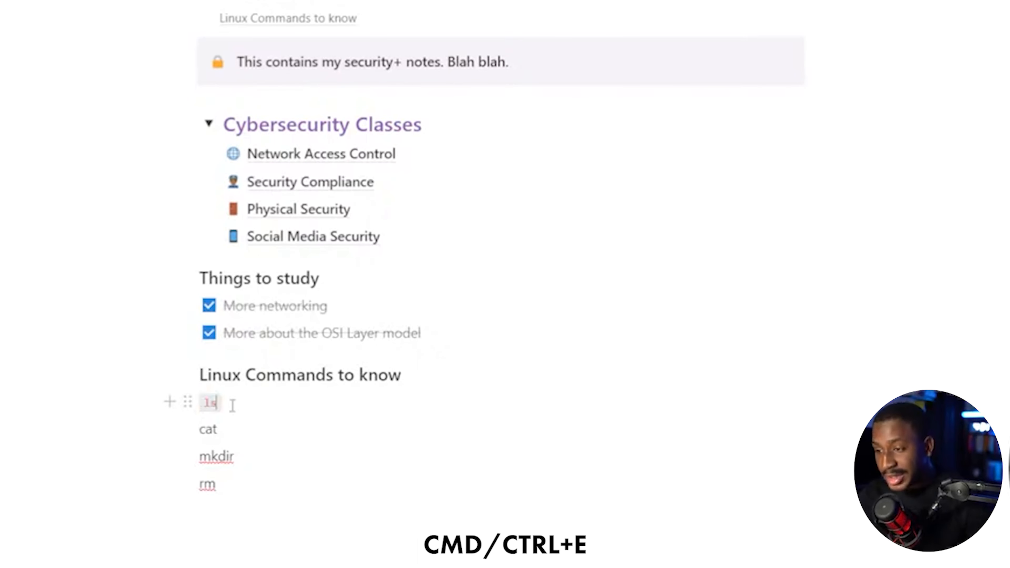
double_click(232, 405)
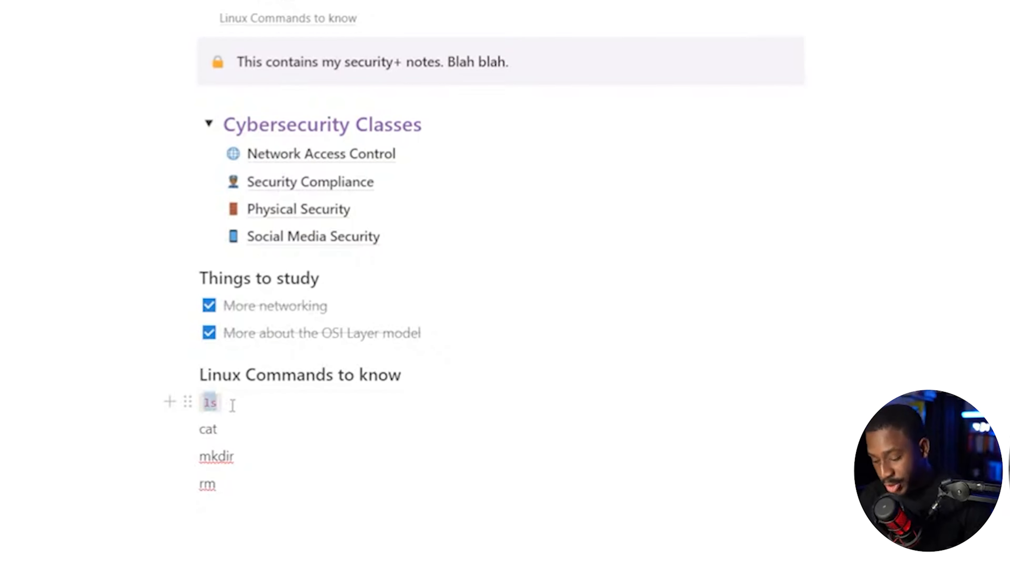
double_click(209, 419)
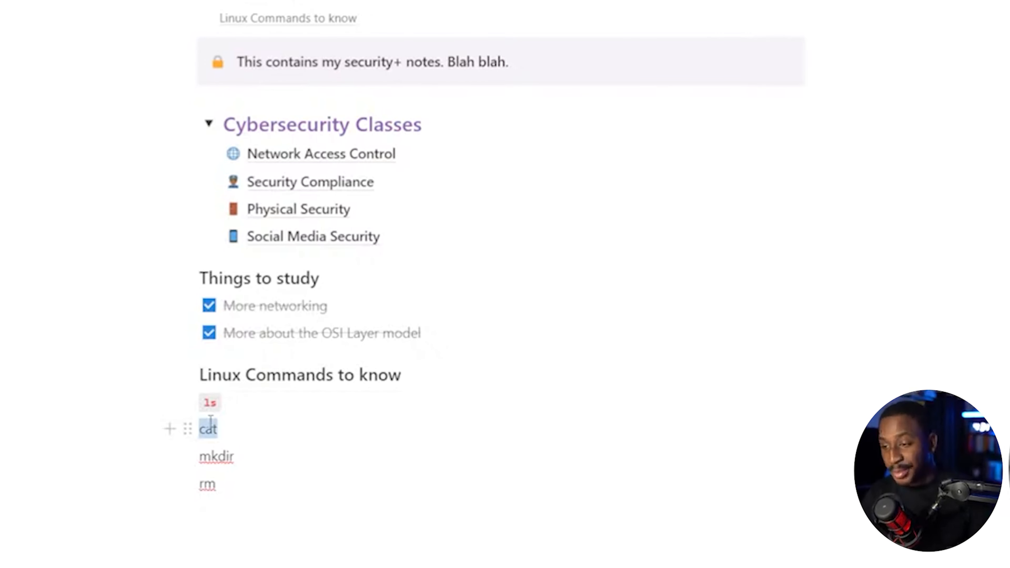
key(ctrl+e)
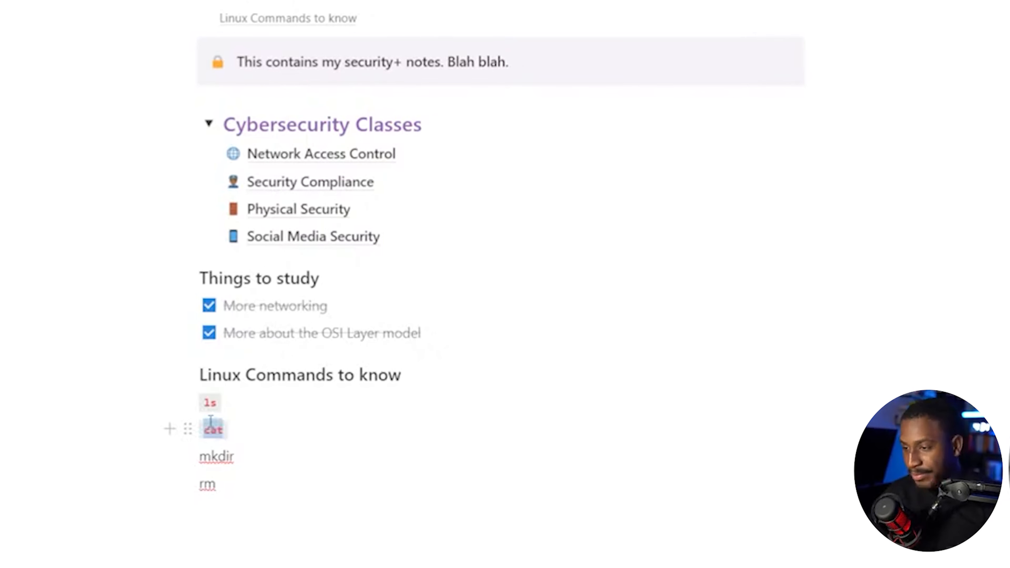
double_click(210, 457)
key(ctrl+e)
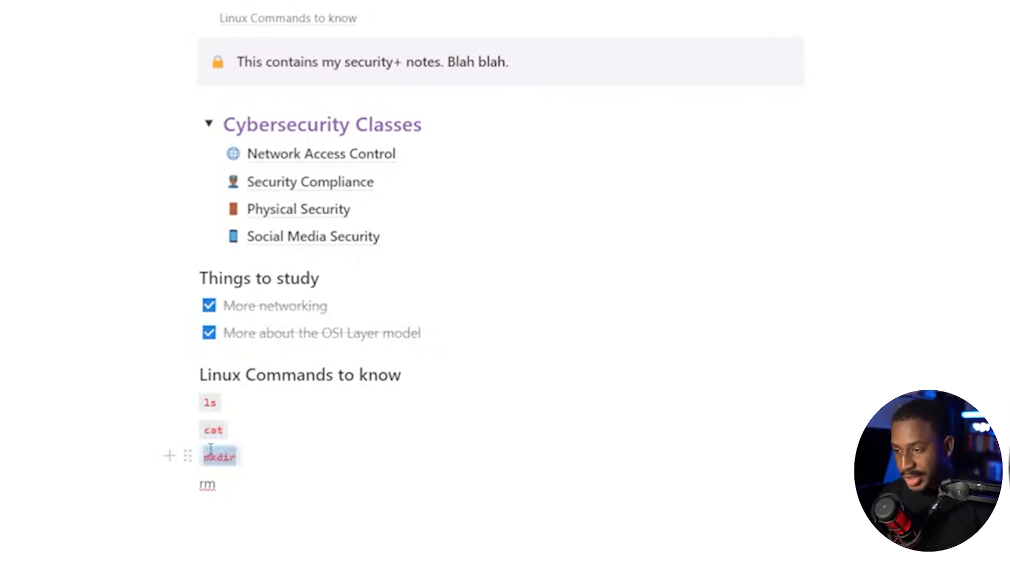
double_click(208, 484)
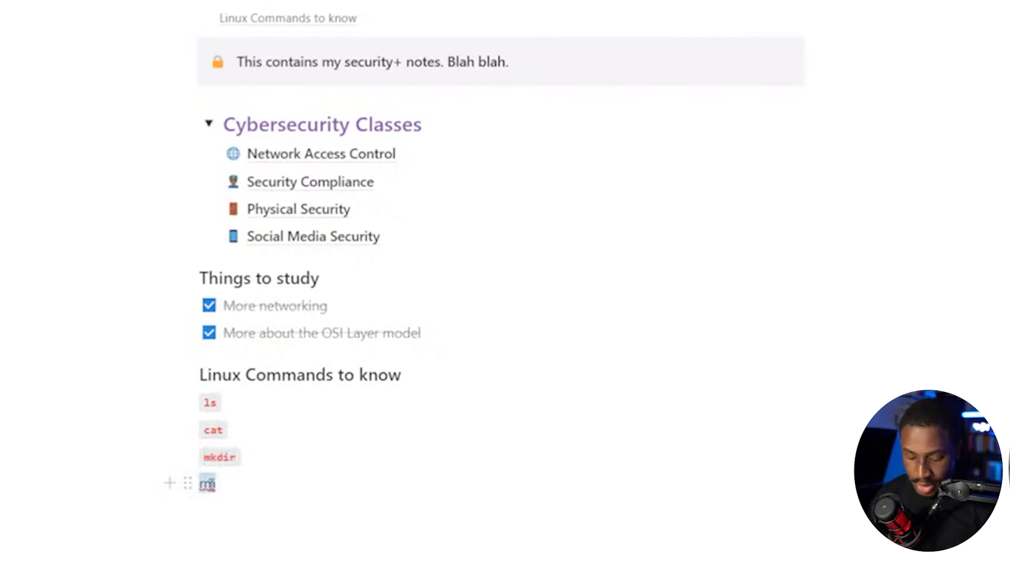
key(ctrl+e)
click(282, 479)
Step: Add the commands ls, cat, mkdir and rm again as plain text lines below the code-formatted ones for comparison
key(Return)
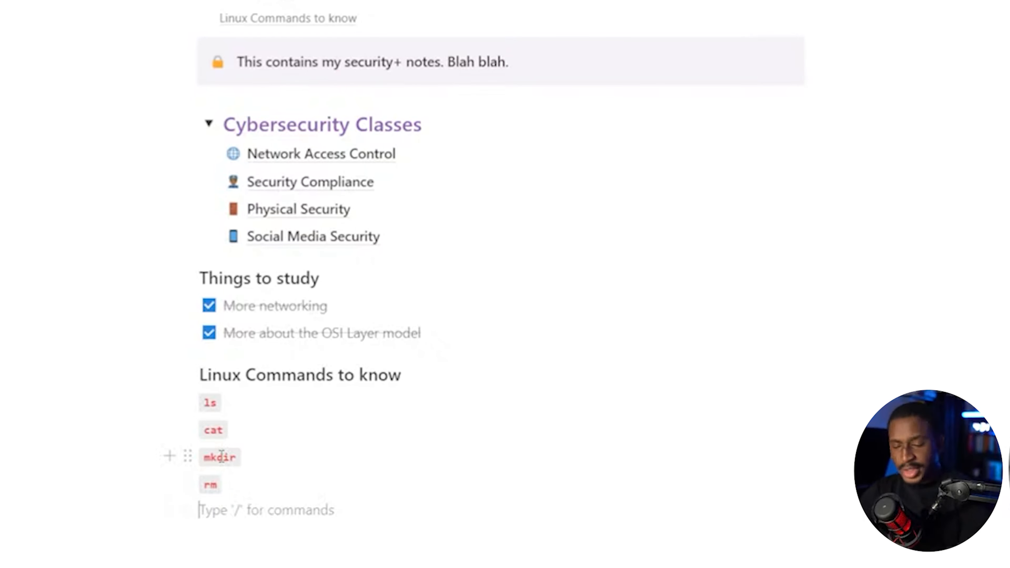
text(ls)
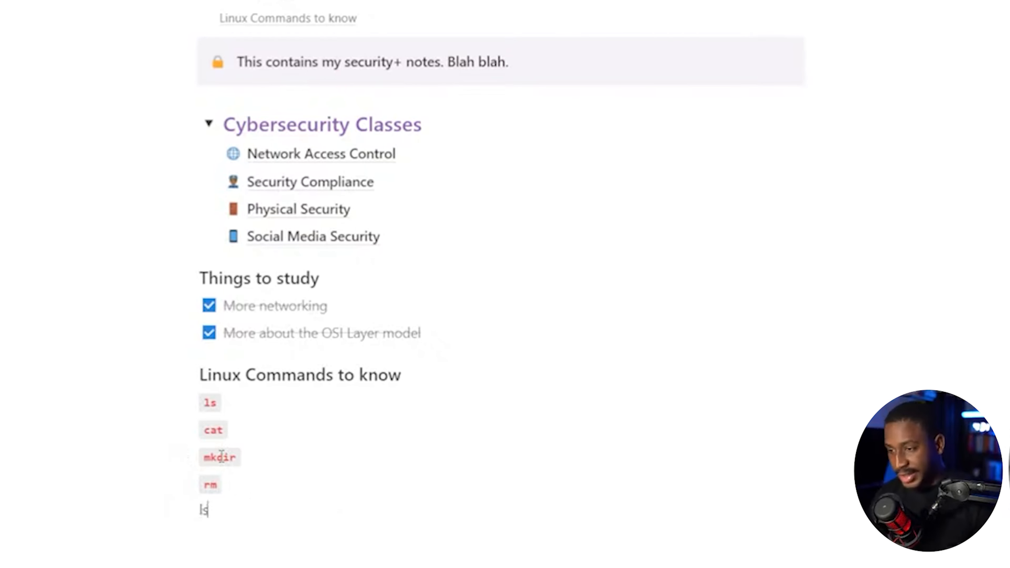
key(Return)
text(cat)
key(Return)
text(mkdir)
key(Return)
text(rm)
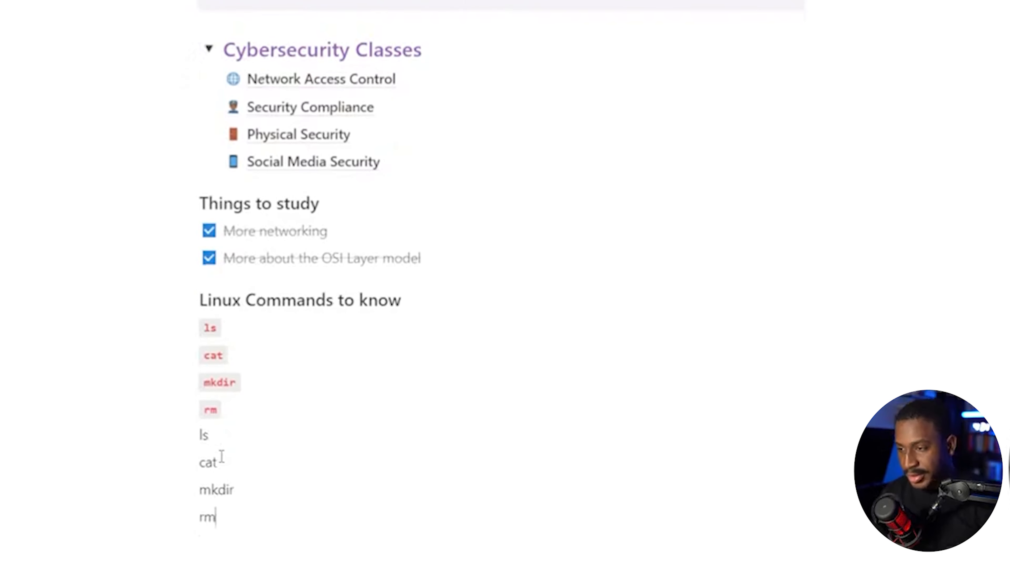
click(491, 501)
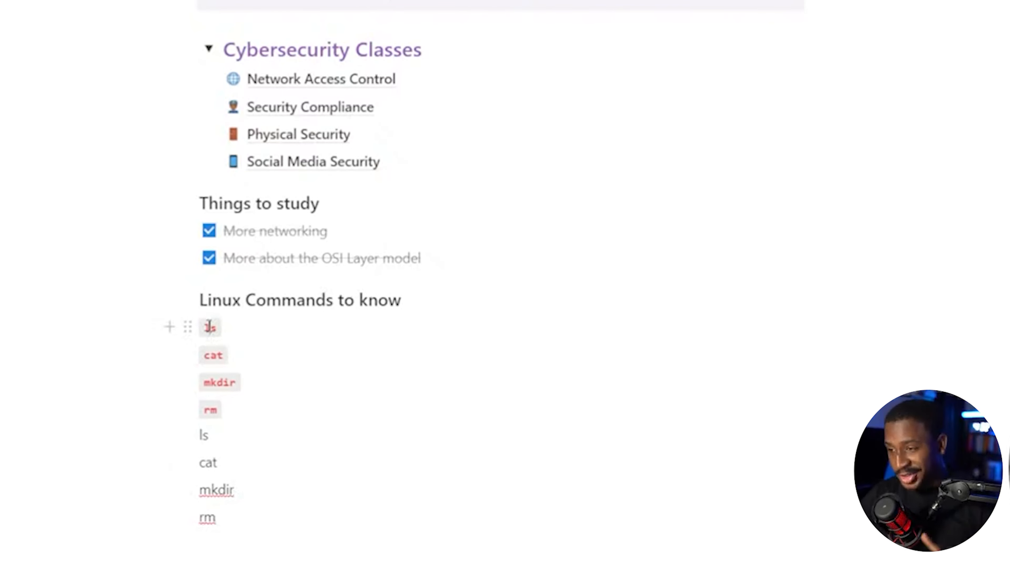
Step: Try blue and brown text colours on the code-formatted ls command
double_click(209, 325)
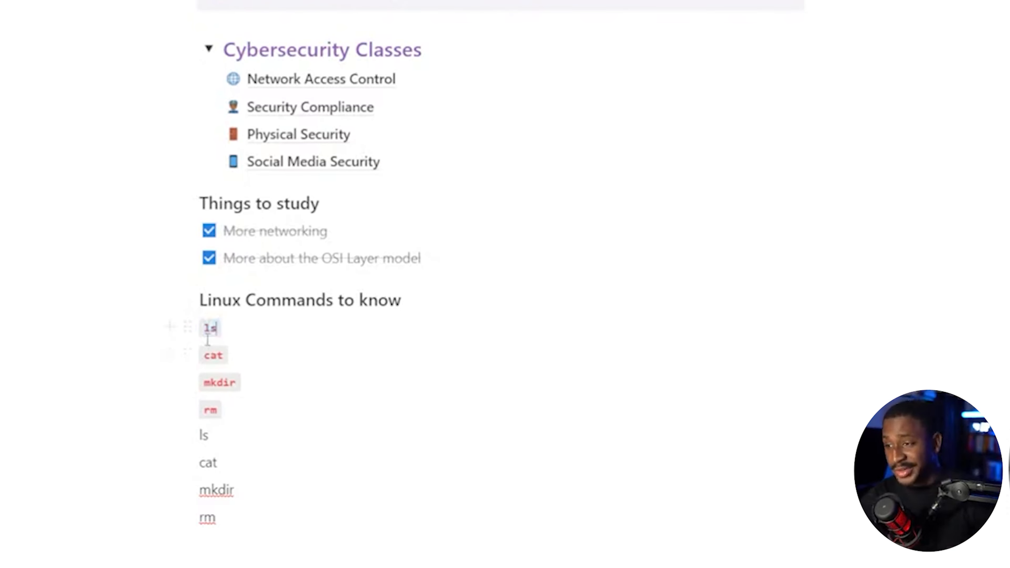
double_click(209, 327)
right_click(211, 325)
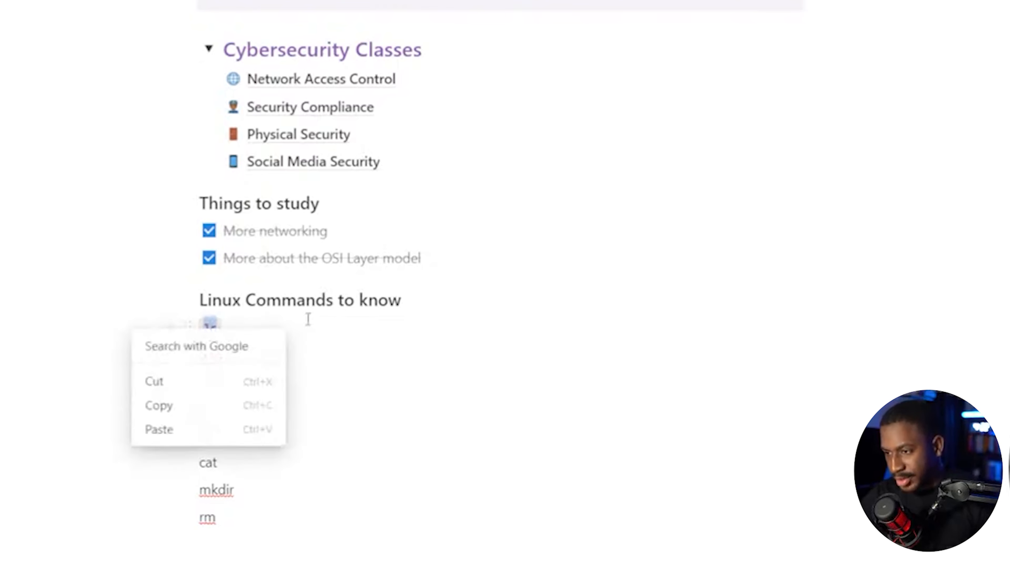
click(309, 319)
click(492, 302)
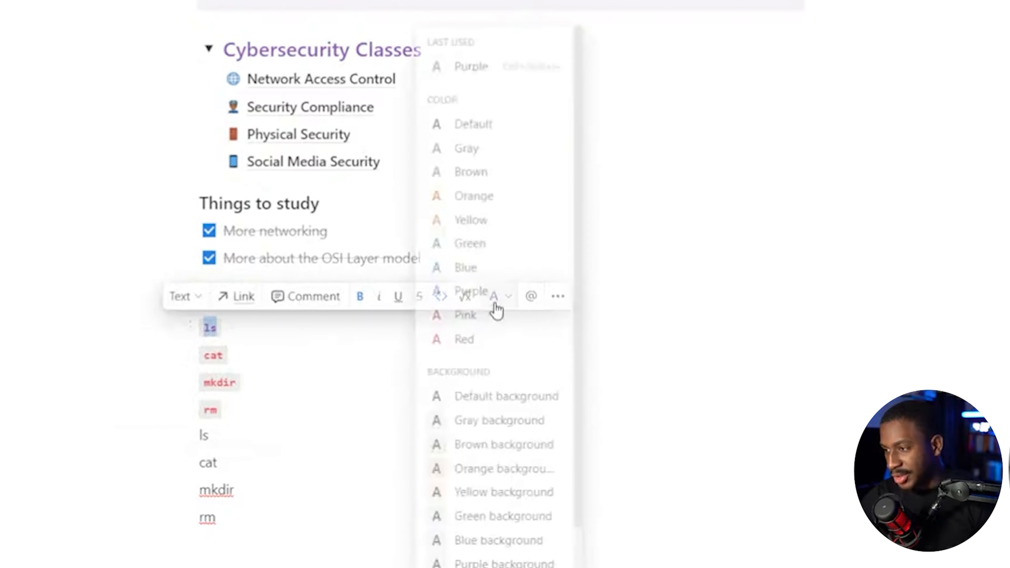
click(457, 270)
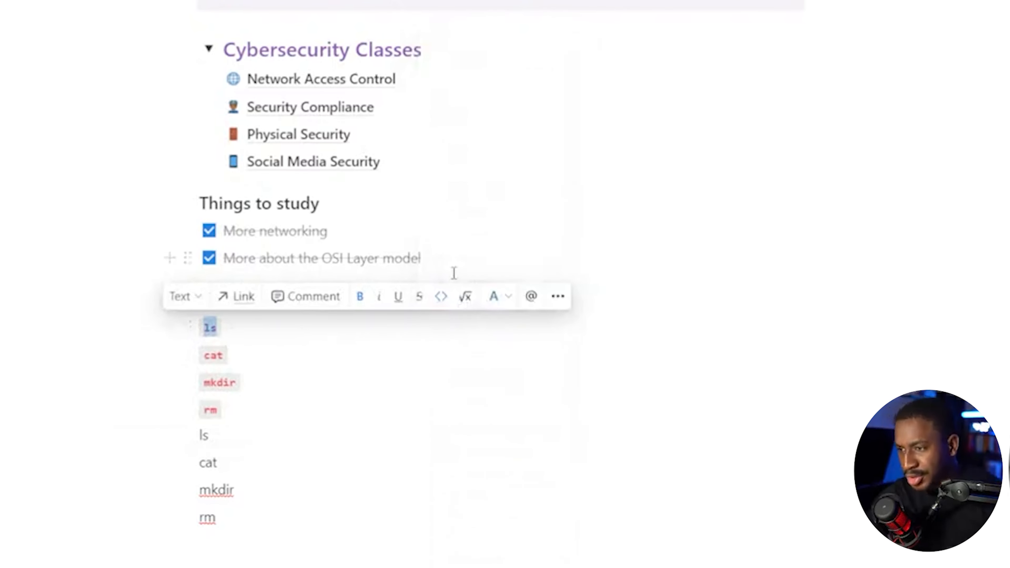
click(505, 309)
click(482, 178)
double_click(213, 355)
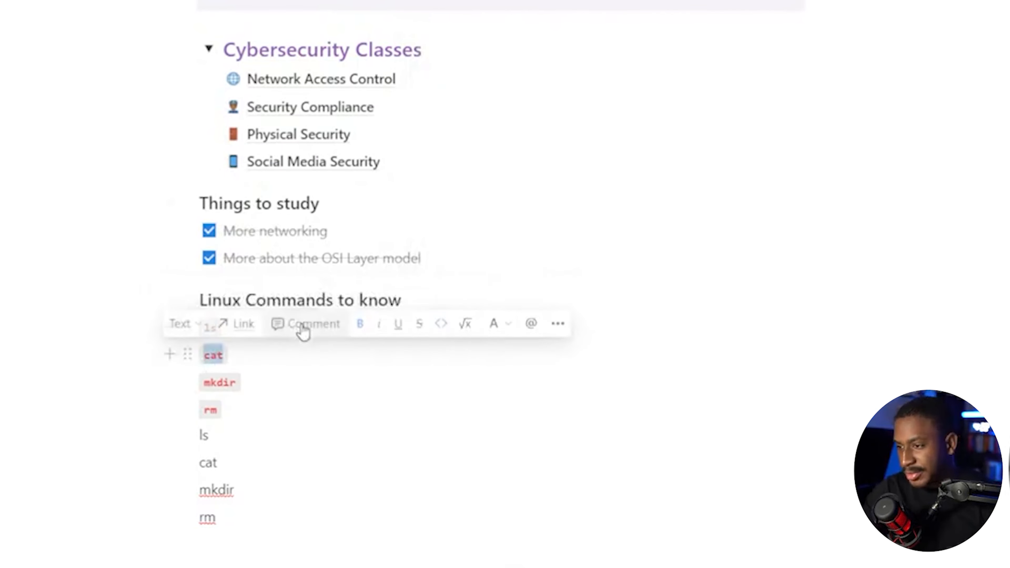
Step: Set the text colour of the code-formatted ls, cat, mkdir and rm commands to blue
double_click(210, 327)
click(493, 296)
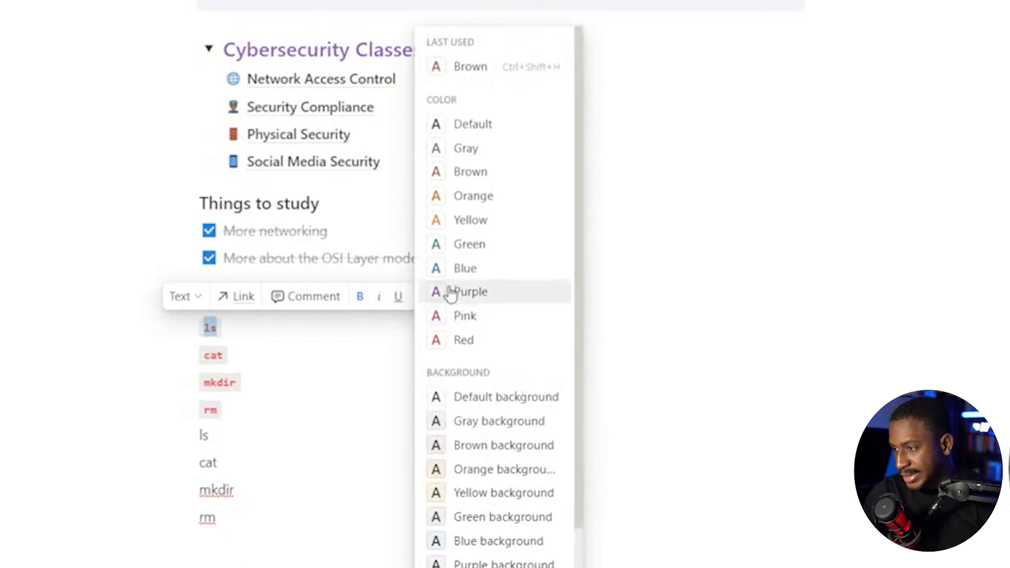
click(483, 270)
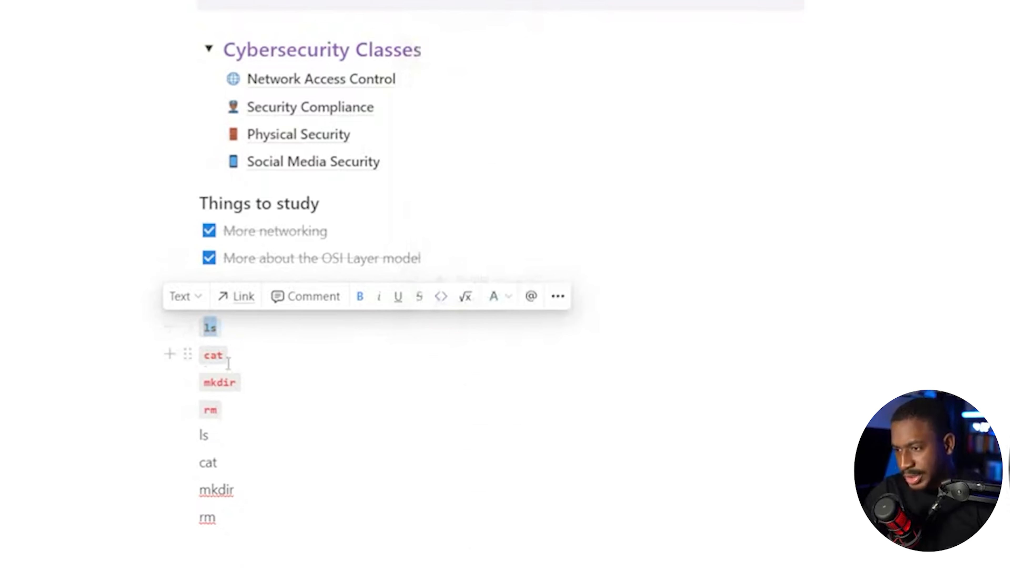
double_click(217, 358)
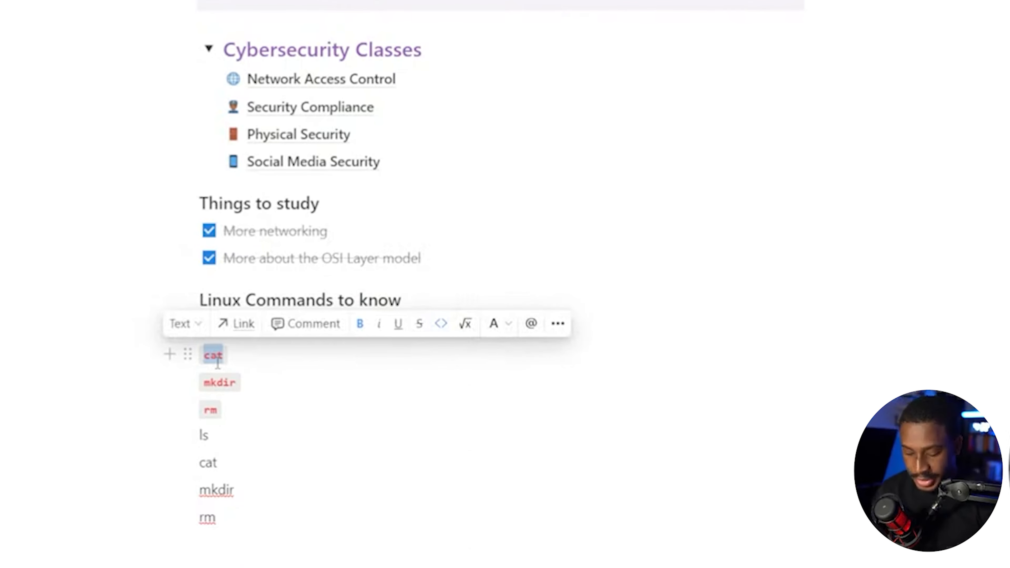
drag(243, 408, 203, 357)
key(ctrl+shift+h)
click(309, 392)
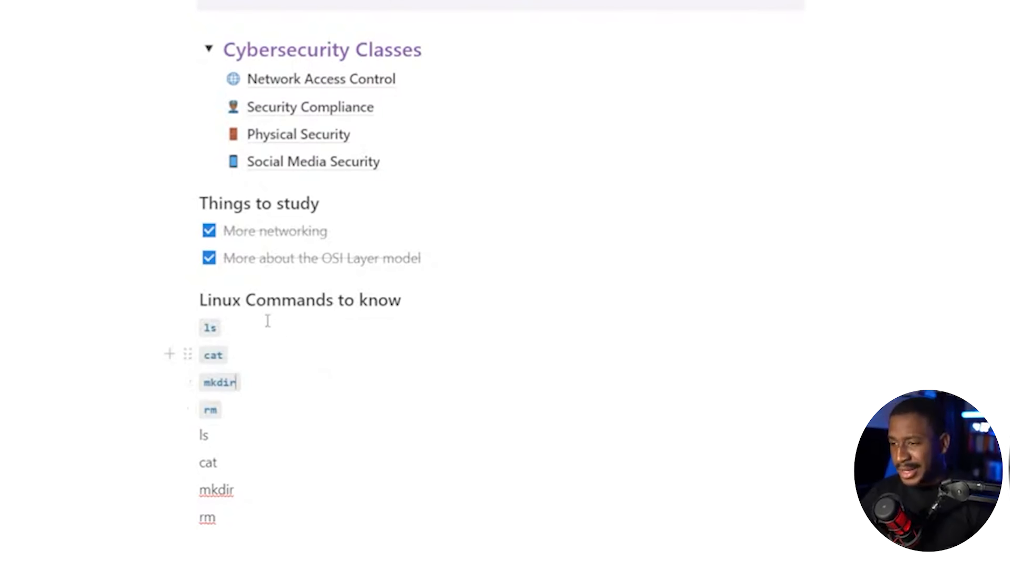
Step: Add the description "- list contents of a directory" after the code-formatted ls command as regular text
click(259, 313)
click(235, 329)
key(Right)
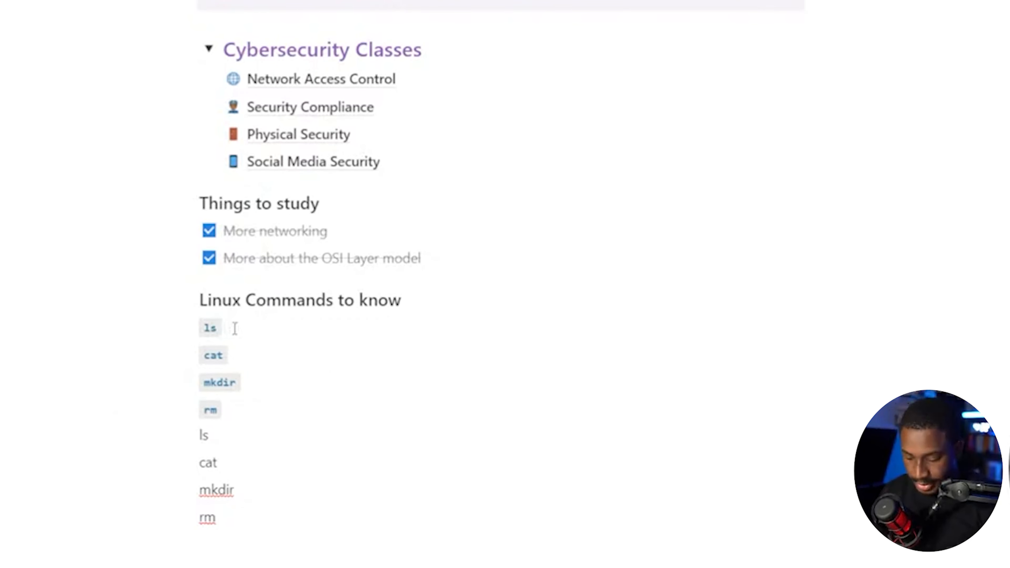
text(- list conte)
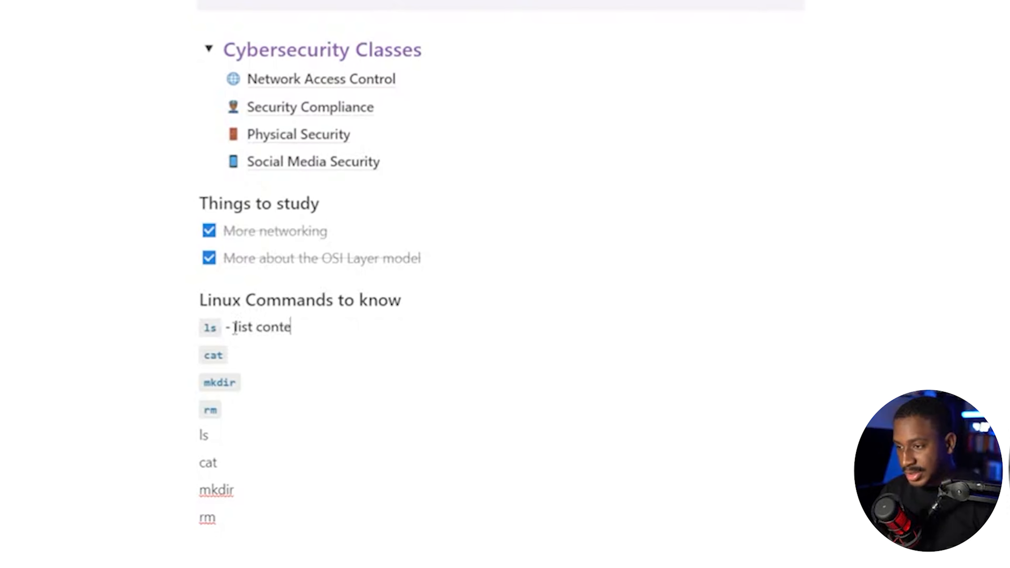
text(nts of a directory)
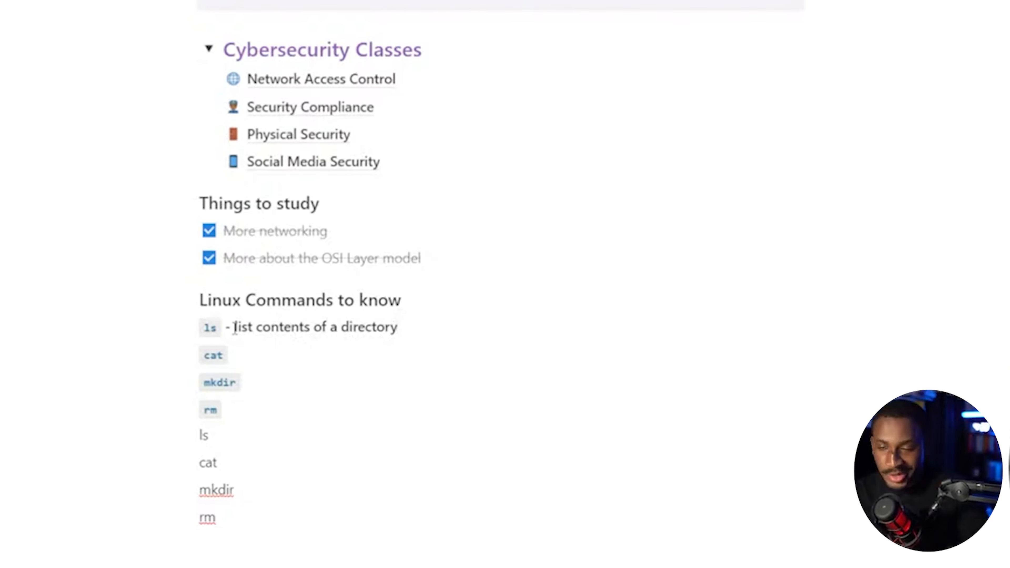
Step: Add "- list contents of a directory" to the plain ls line for comparison, and delete all four plain command lines
click(233, 435)
text(- list content)
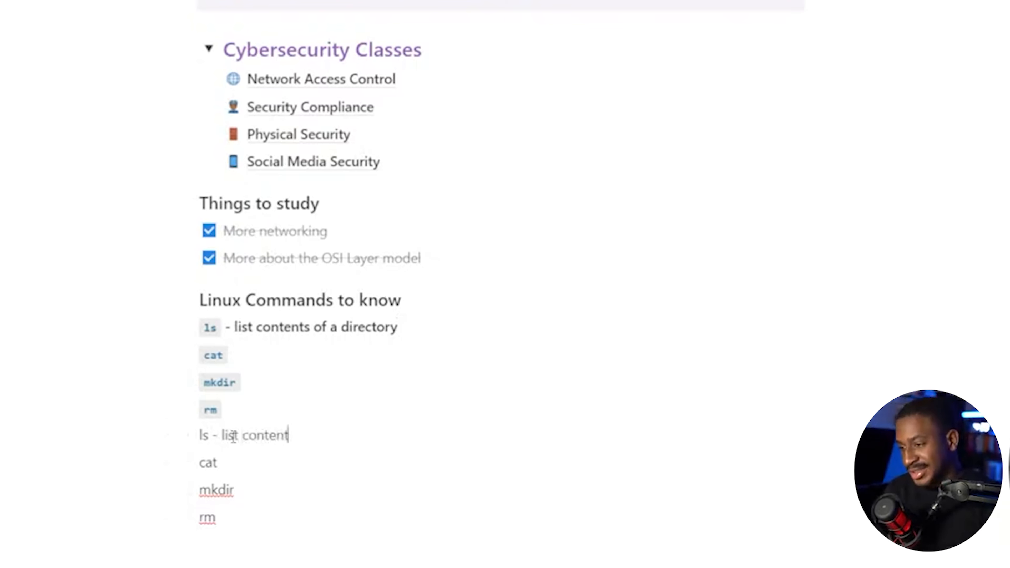
text(s of a directory)
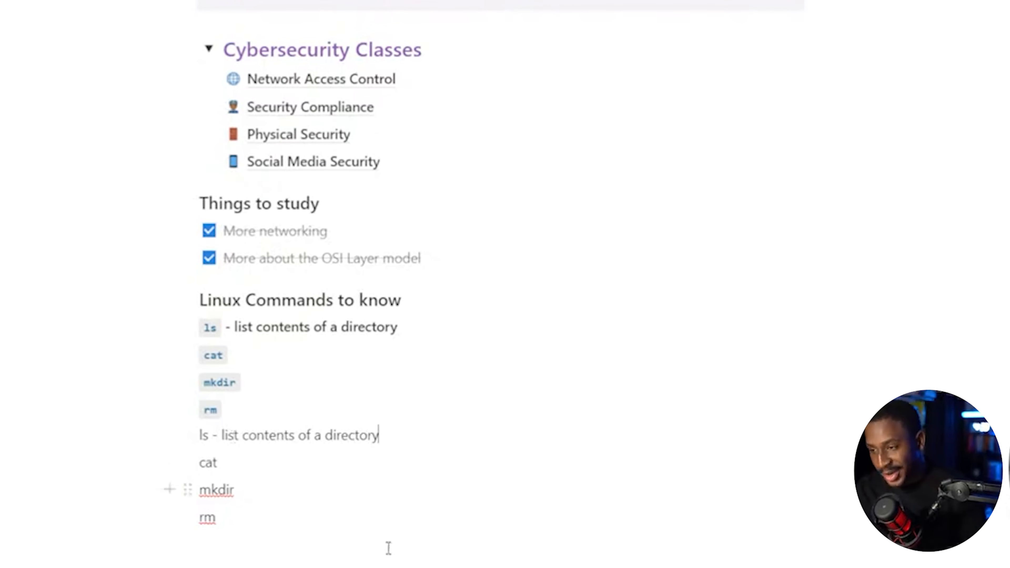
drag(222, 515, 192, 442)
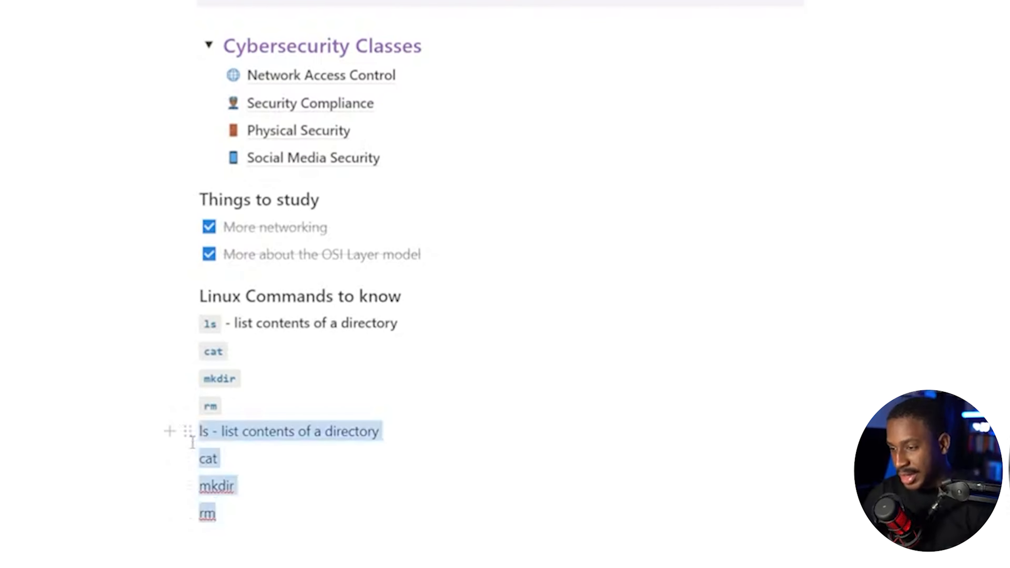
key(BackSpace)
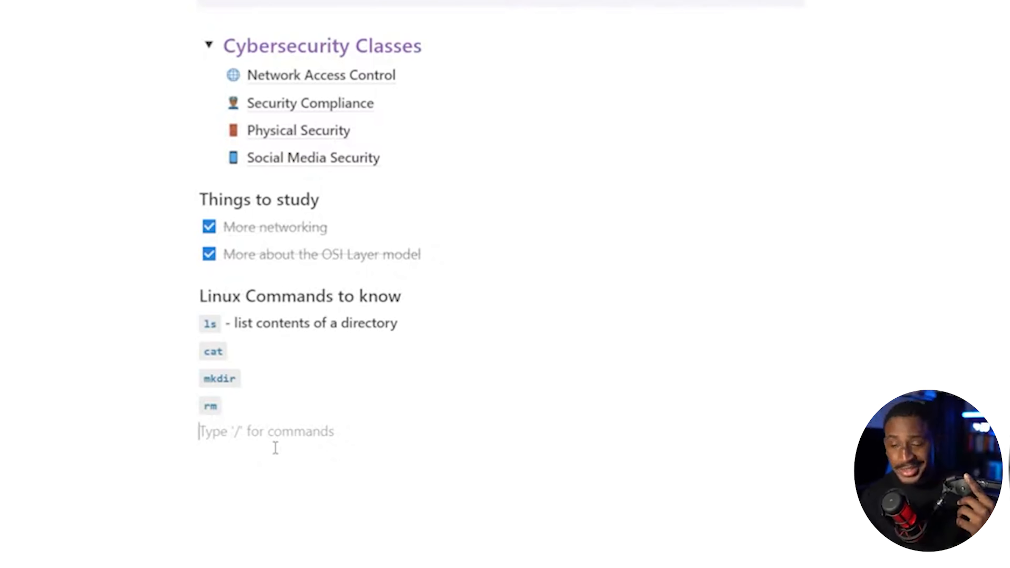
Step: Insert an empty code block directly below the rm command in the Linux Commands to know section
text(/)
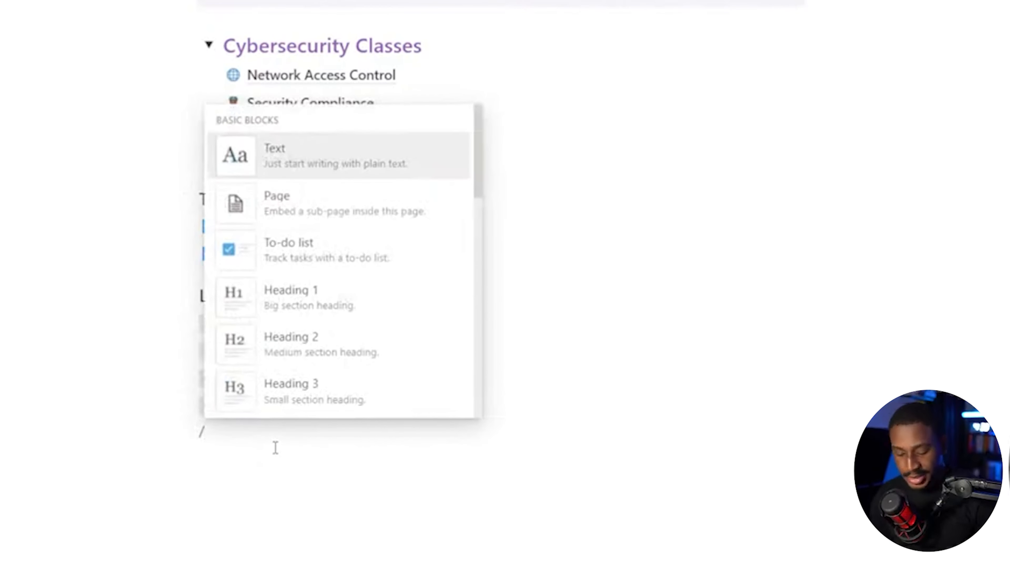
text(code)
key(Return)
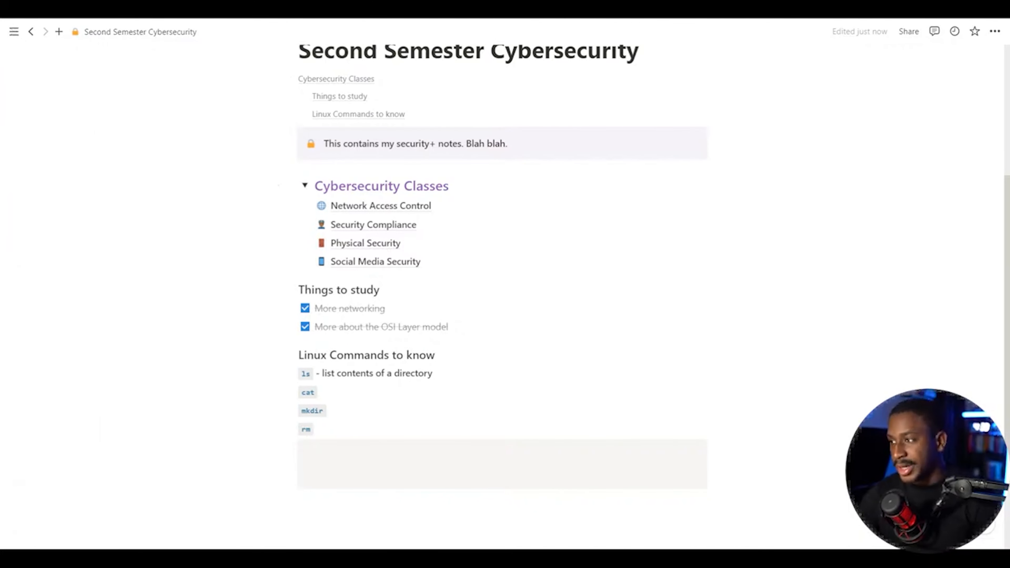
Step: Search the workspace for "python", "port scanner" and "python port scanner" to look for a sample script, and close the search
key(ctrl+k)
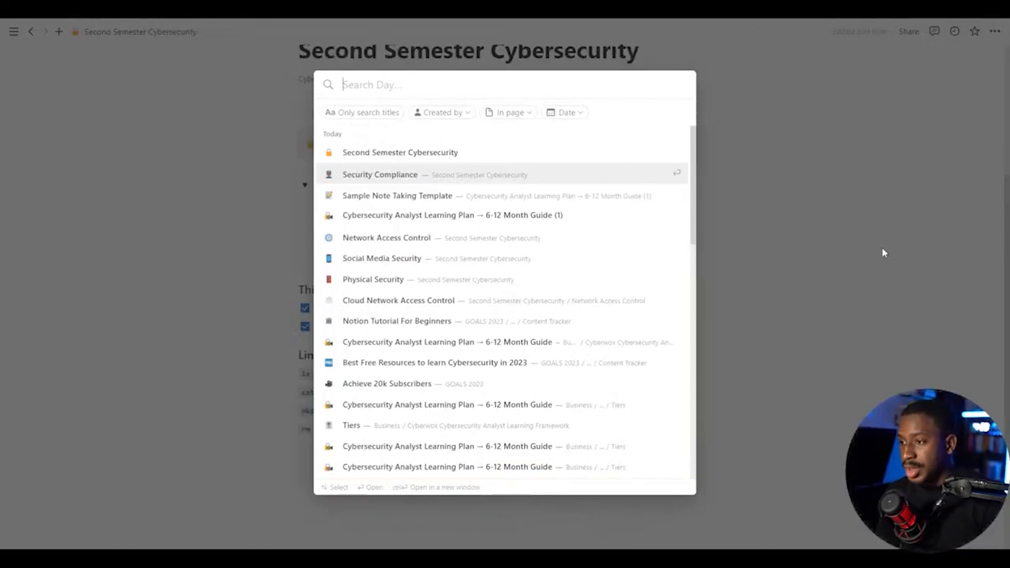
text(python)
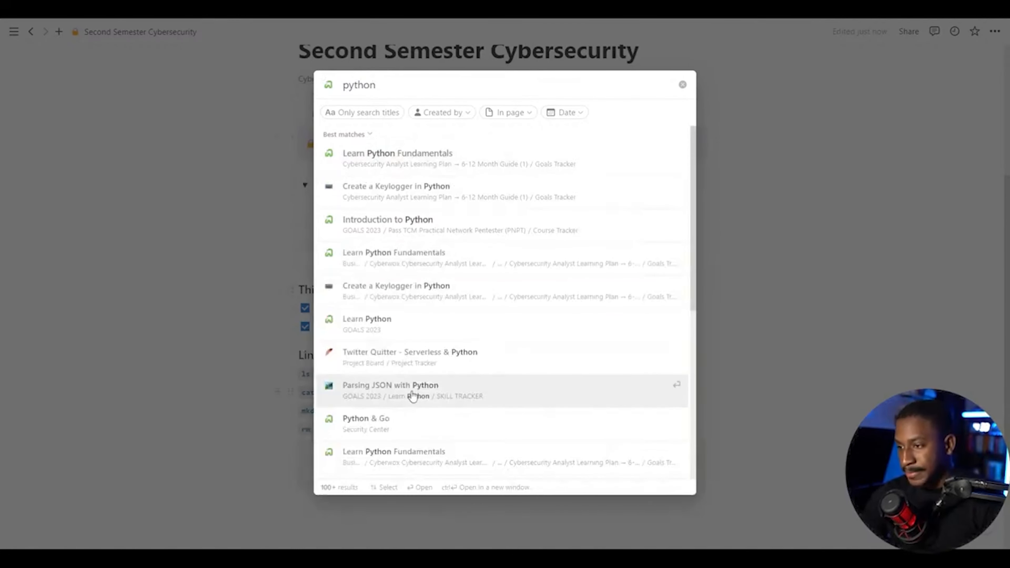
scroll(409, 399, down, 10)
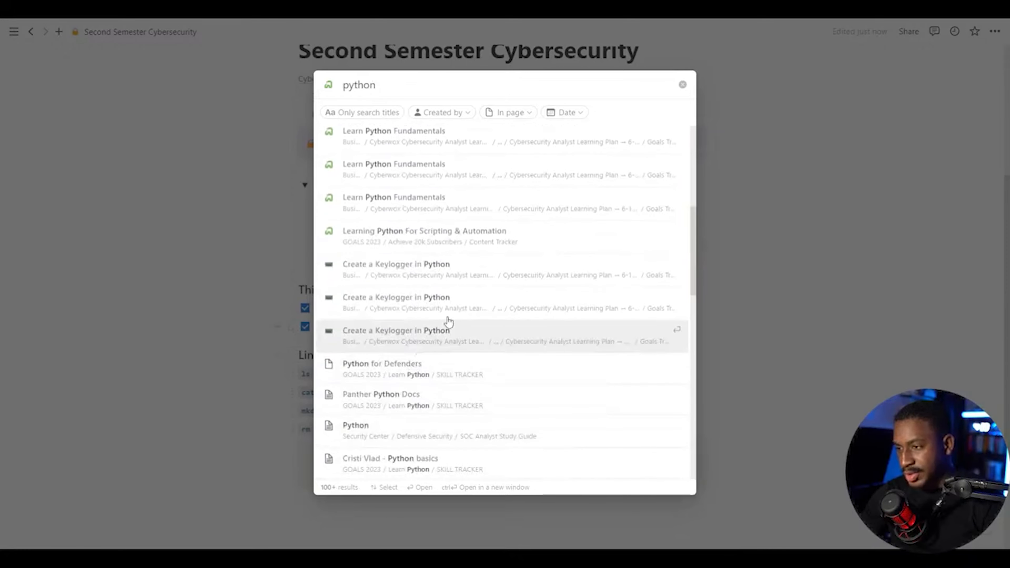
scroll(416, 366, down, 5)
scroll(416, 366, down, 5)
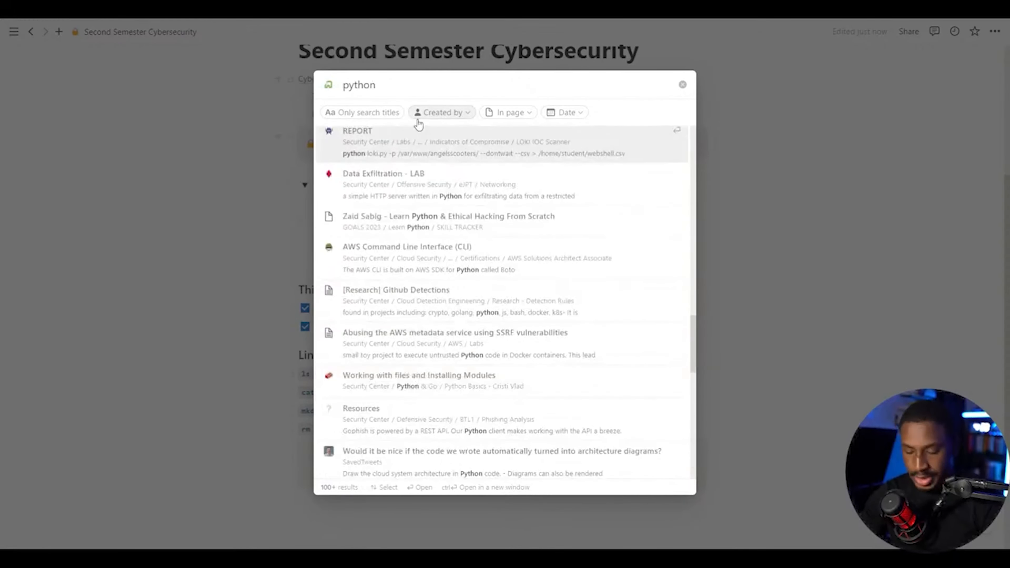
key(ctrl+a)
text(port scanner)
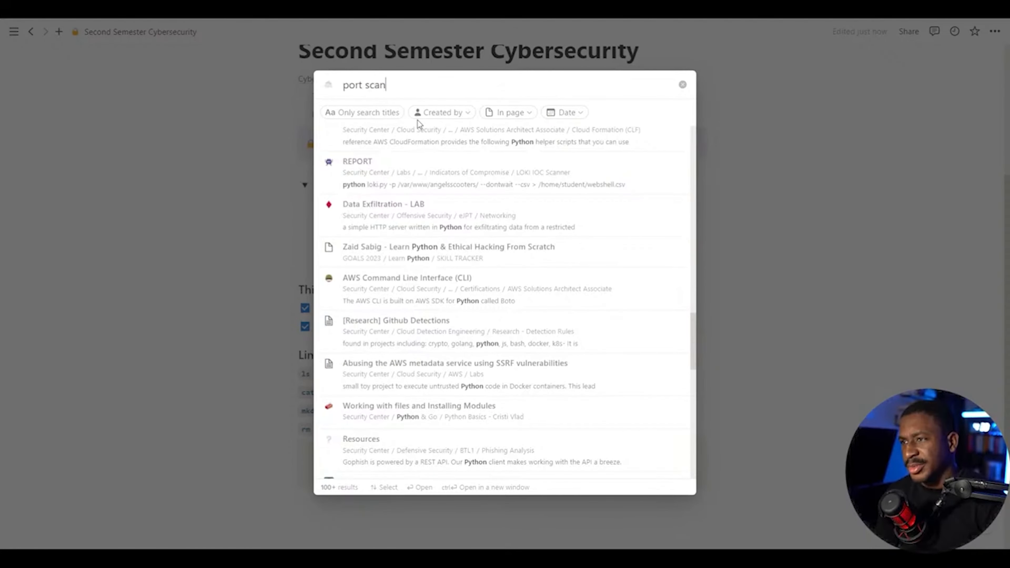
scroll(417, 236, down, 5)
key(ctrl+a)
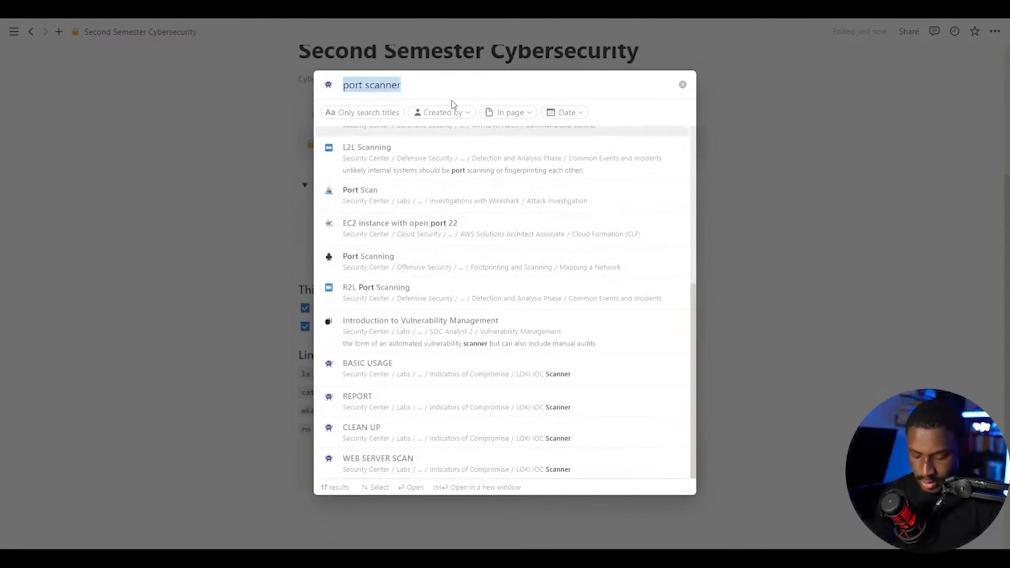
text(python port scanner)
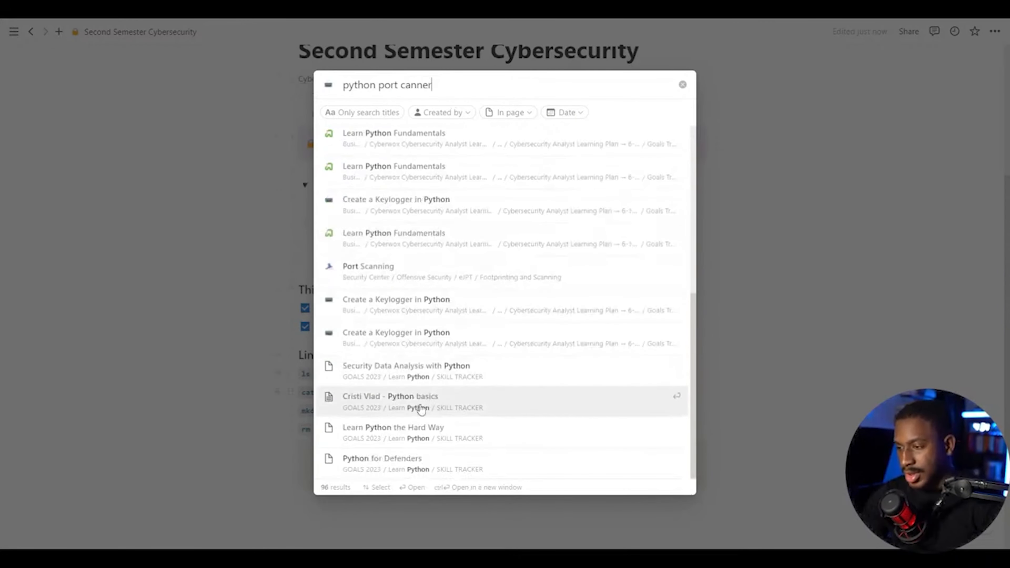
click(763, 124)
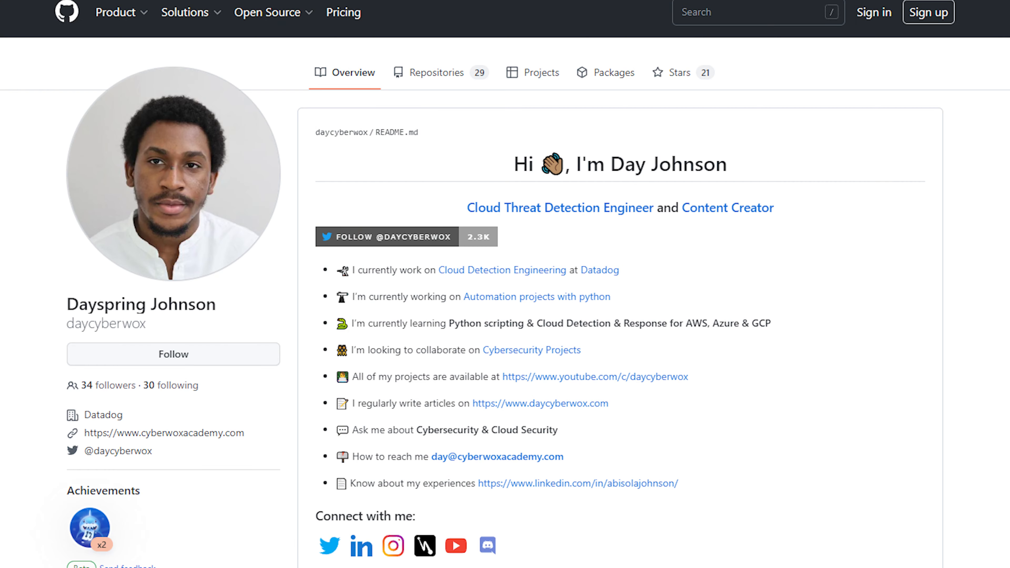
Step: Paste the openpyxl script for opening example.xlsx and choosing Sheet1 into the empty code block
scroll(505, 284, down, 17)
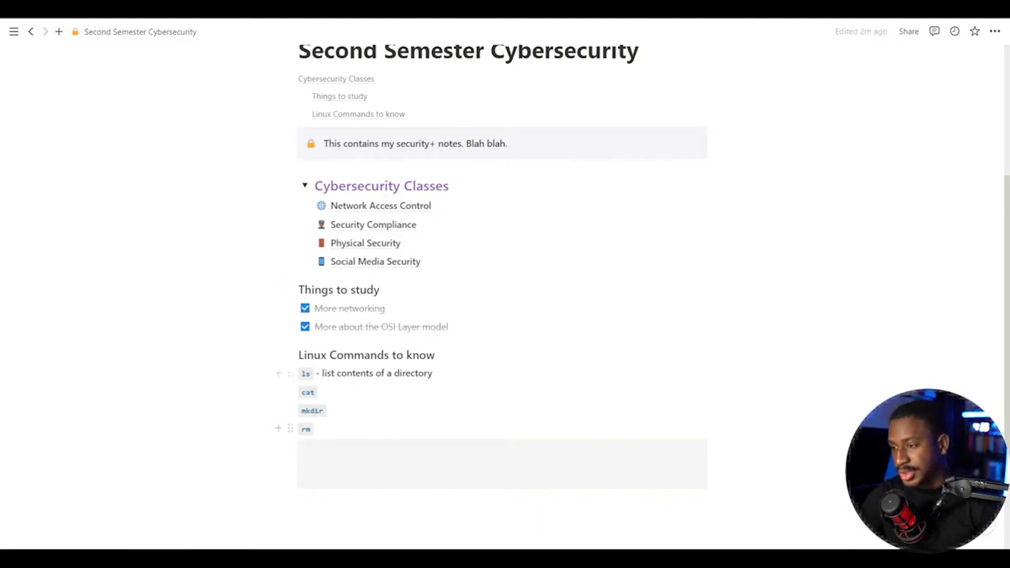
key(ctrl+v)
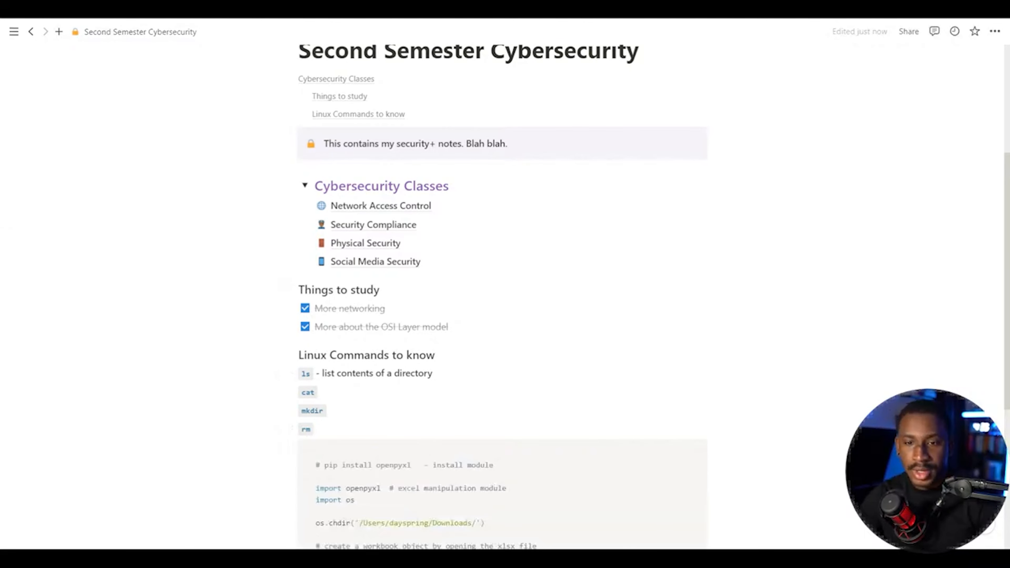
scroll(502, 278, down, 5)
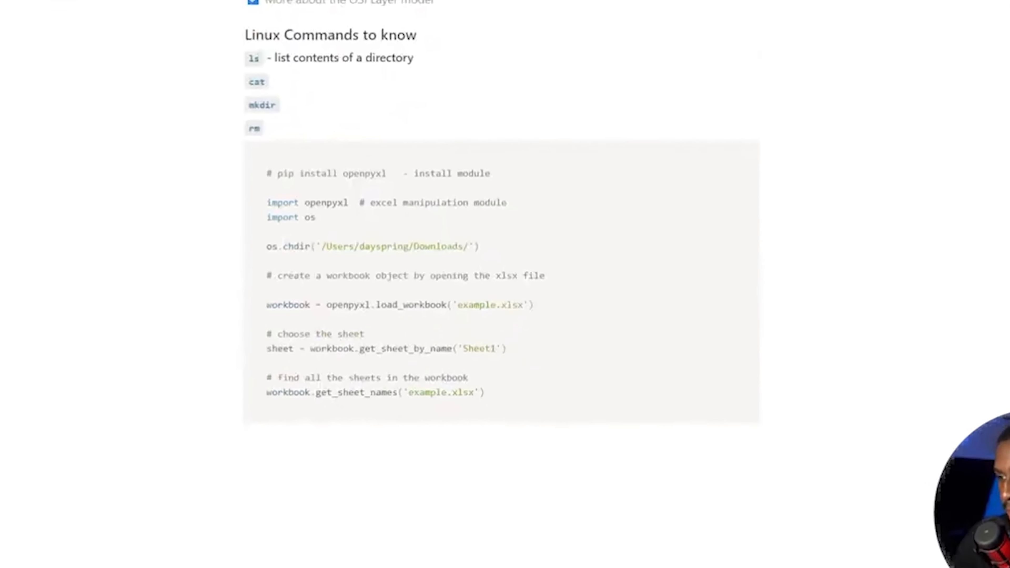
Step: Add an empty line below the code block and replace its code with the os.walk script that iterates folders, subfolders and filenames
click(525, 439)
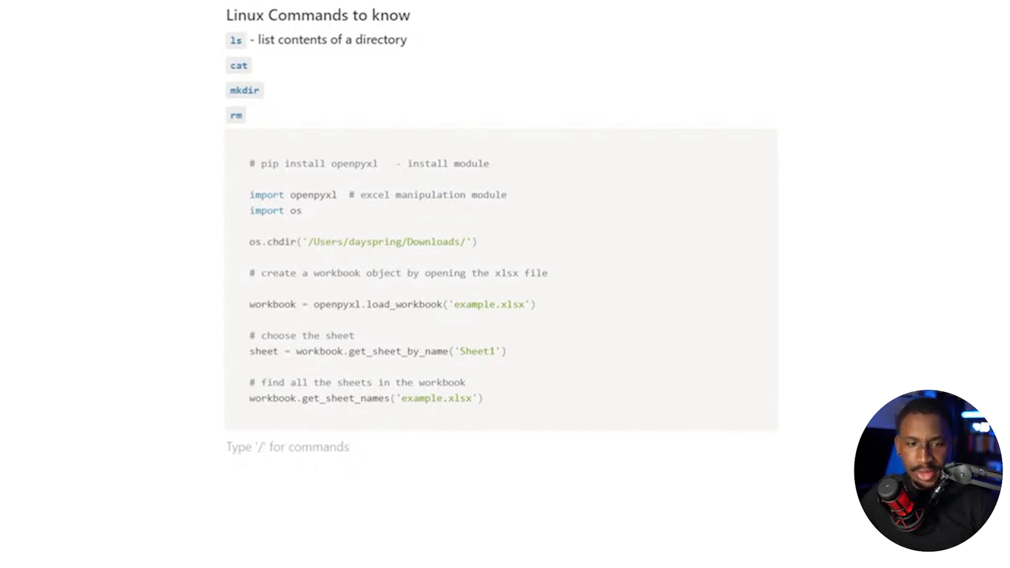
click(564, 316)
key(ctrl+a)
text(import os  # Pass a root folder and iterate all the contents of the folder for folderName, subfolders, filenames in os.walk(r'/Users/dayspring/Desktop/delecious'):         print('The folder is ' + folderName)         print('The subfolders in ' + folderName + ' are: ' + str(subfolders))         print('The filenames in ' + folderName + ' are: ' + str(filenames))         print()          for subfolder in subfolders:             print(subfolder)          # doing a dry run to prevent unwanted file deletion         for subfolder in subfolders:             if 'fish' in subfolder:                 #os.rmdir(subfolder)                 print('rmdir on' + subfolder)          for file in filenames             if file.endswith('.py'):                 shutil.copy(os.join(folderName, file), os.join(folderName, file + '.backup'))
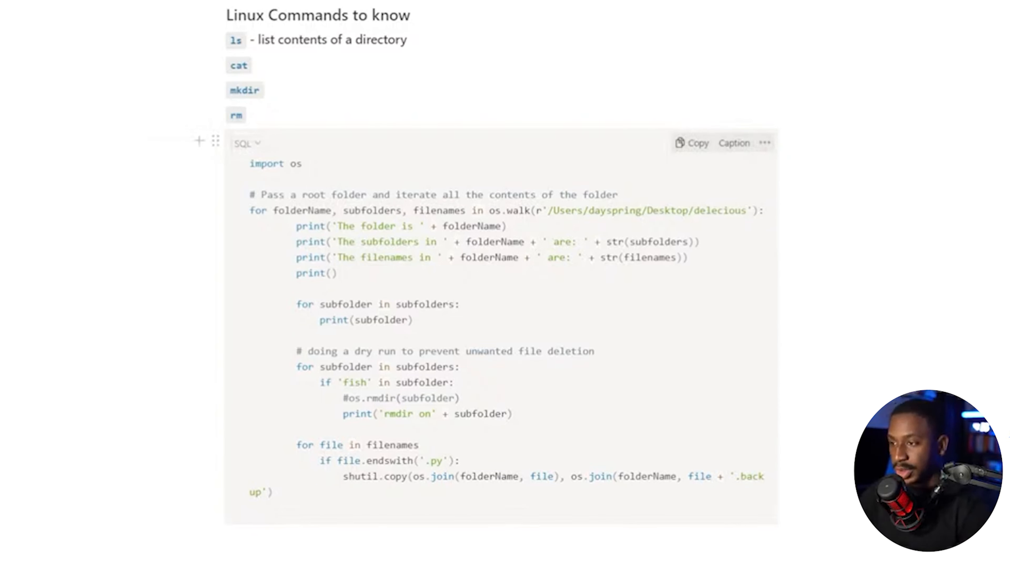
Step: Set the language of the code block to Python
click(249, 144)
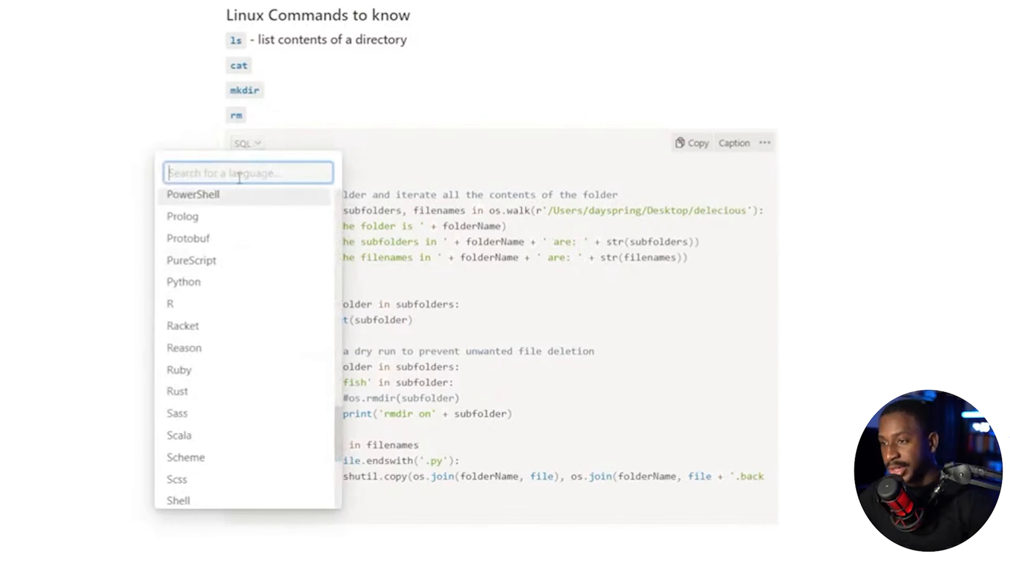
click(374, 142)
click(241, 147)
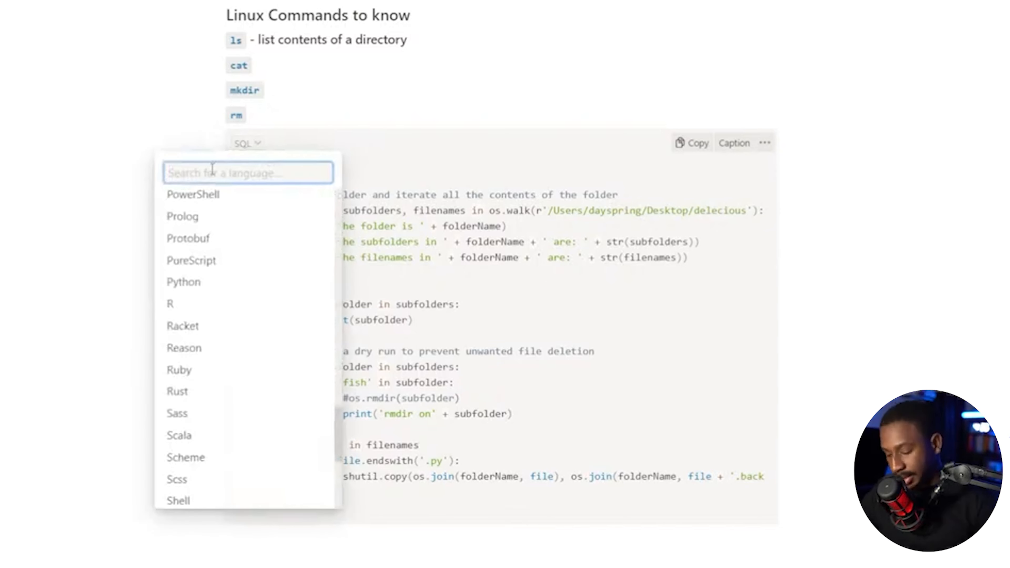
text(pyt)
key(Return)
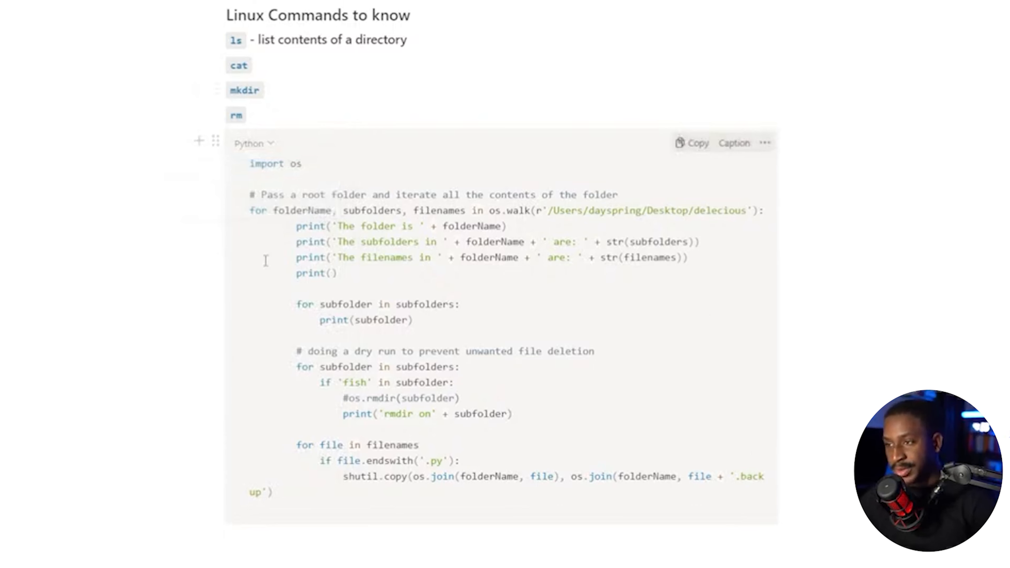
Step: Try JavaScript and Bash as the language of the code block
click(249, 144)
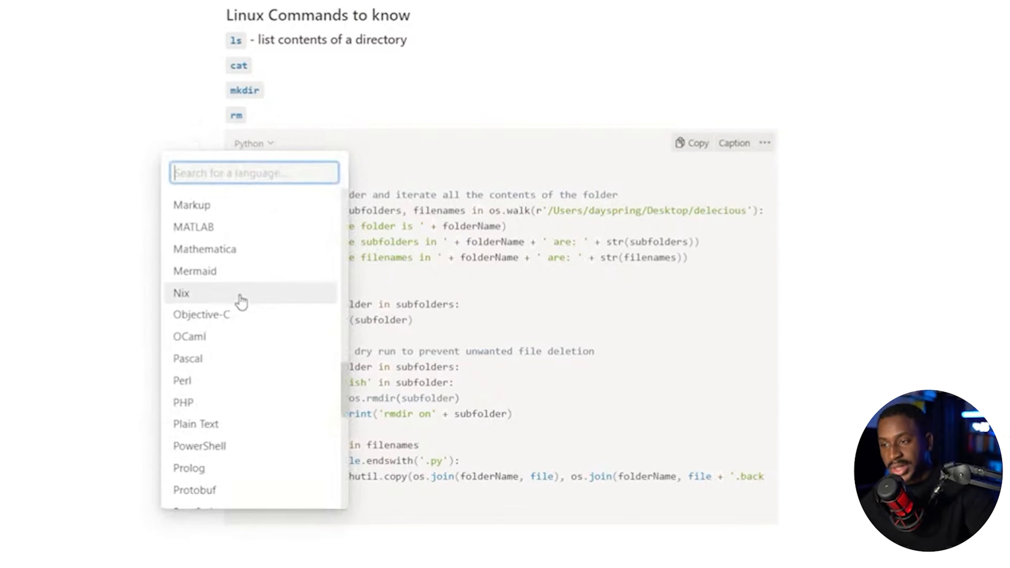
scroll(241, 301, down, 10)
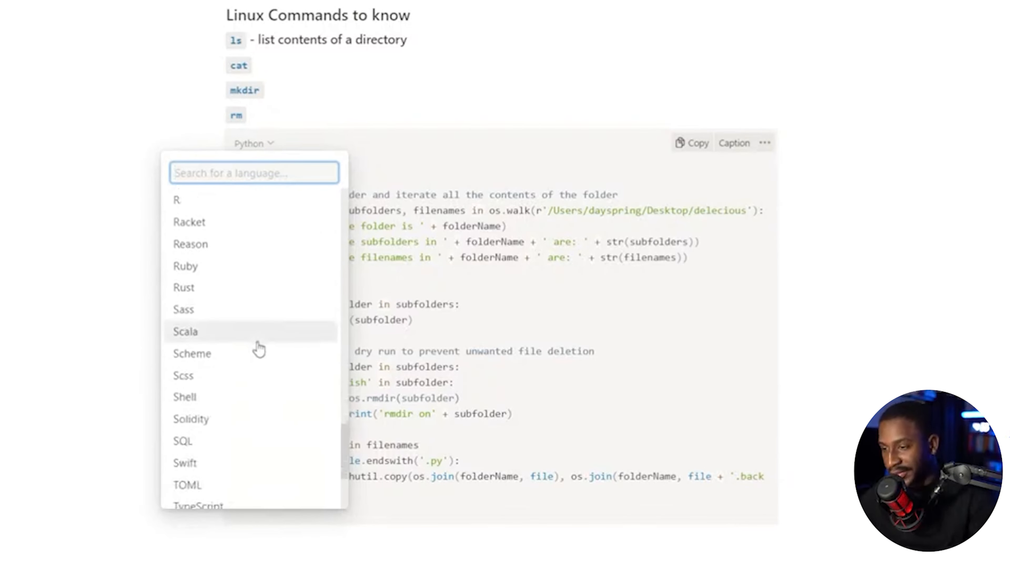
scroll(257, 354, down, 4)
scroll(252, 356, up, 15)
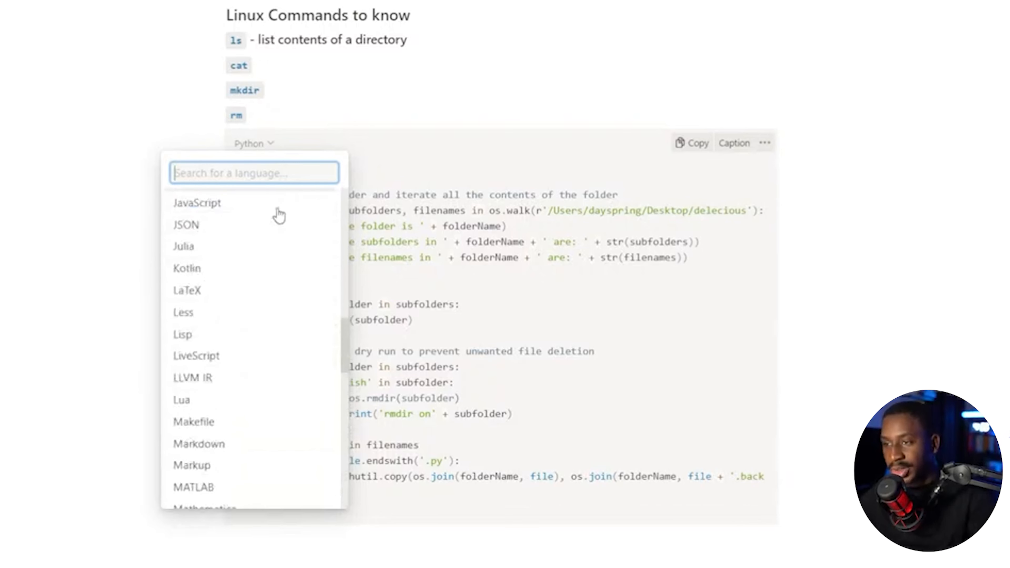
click(230, 201)
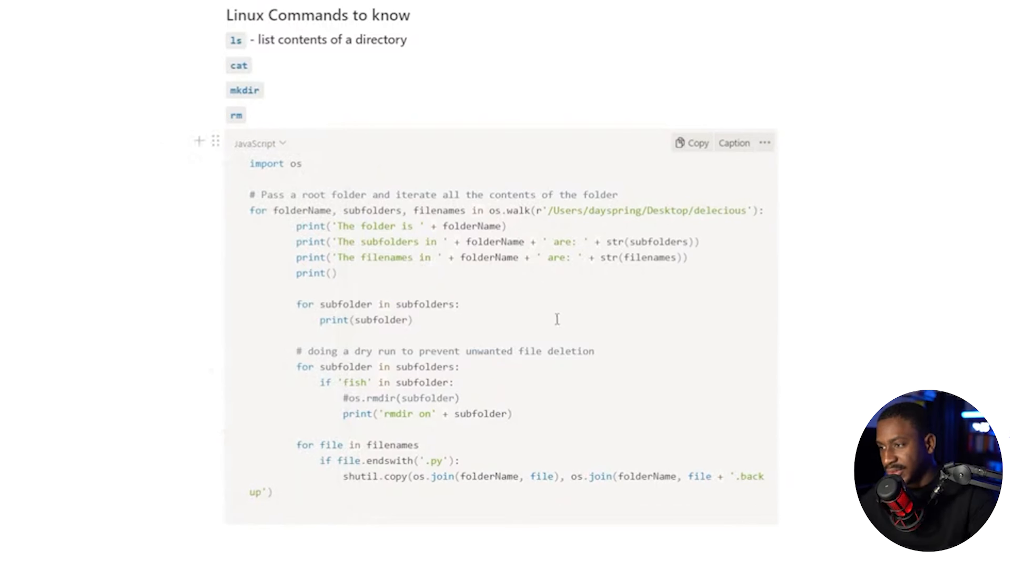
click(254, 145)
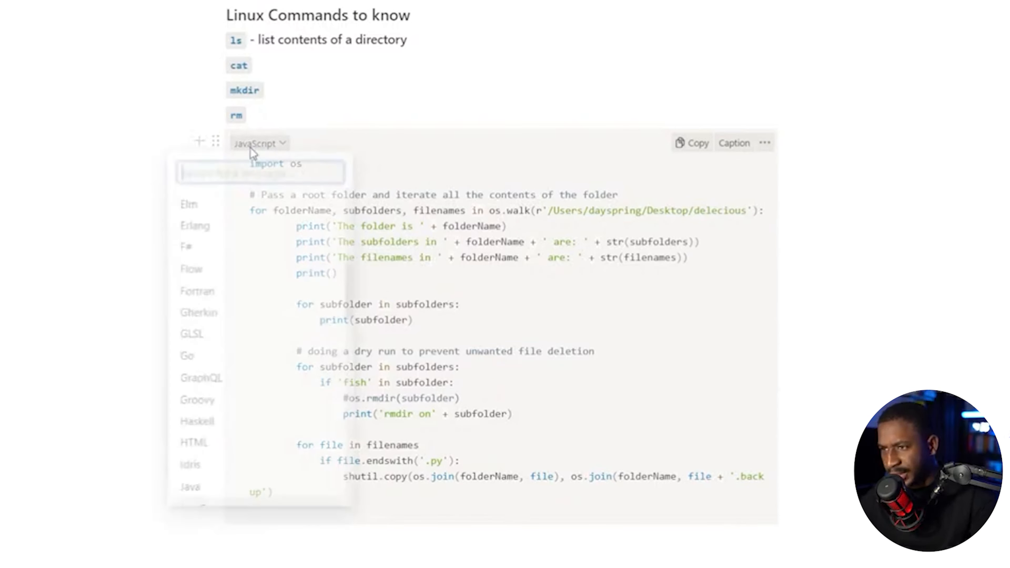
text(bash)
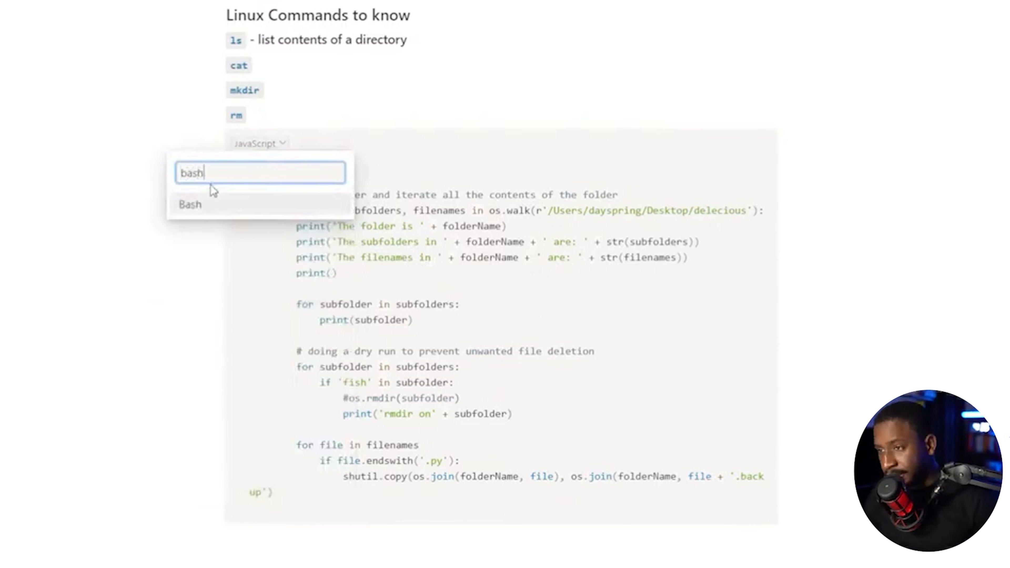
key(Return)
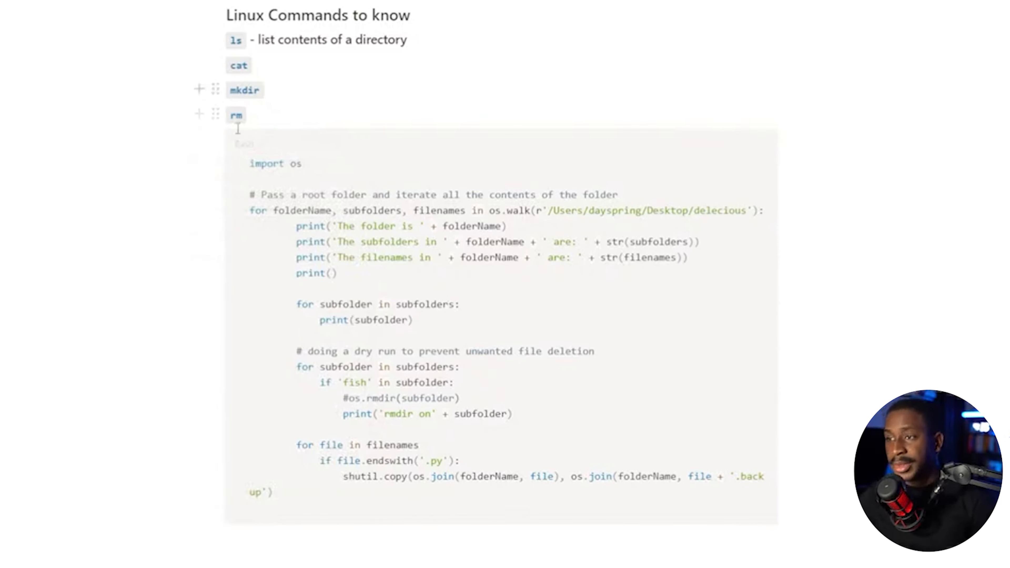
Step: Switch the code block's language back to Python
click(249, 144)
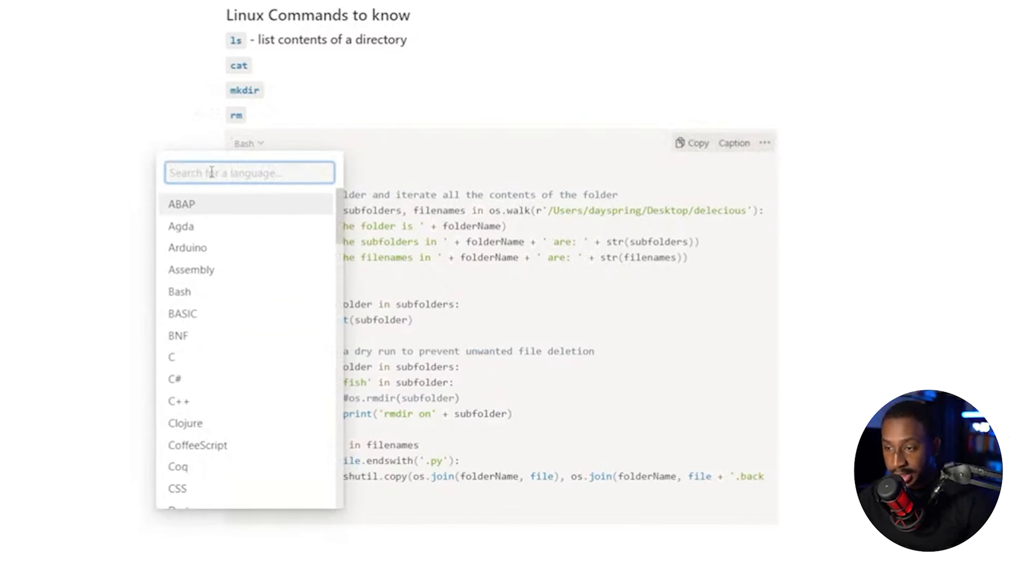
text(python)
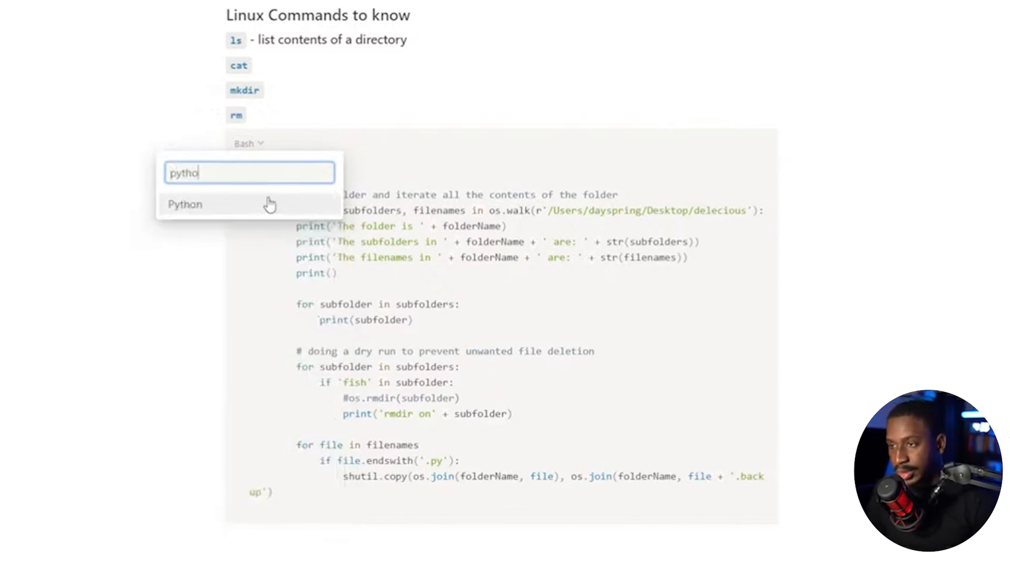
key(Return)
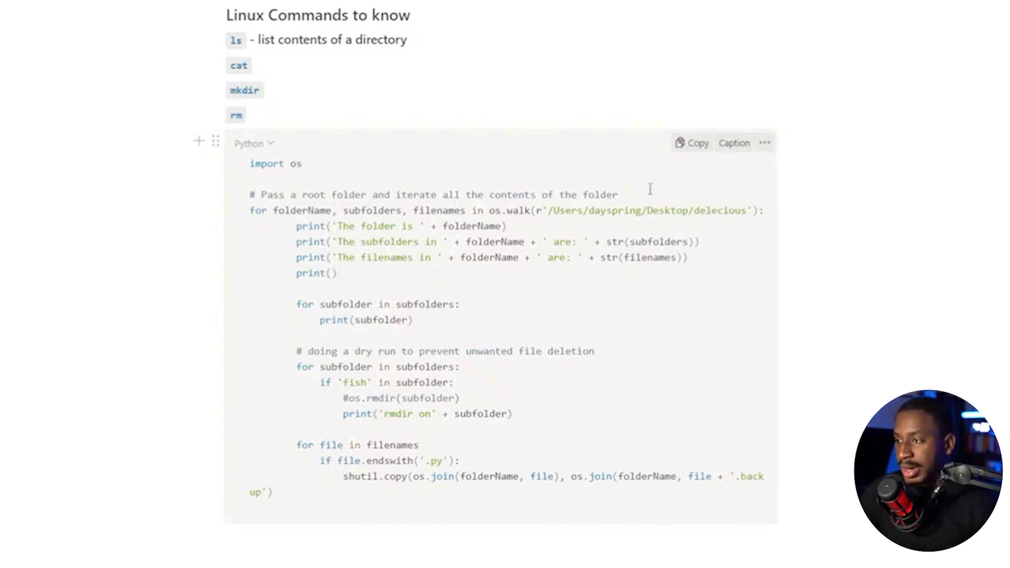
Step: Make the "# Pass a root folder" and "# doing a dry run" comment lines in the code block bold
double_click(543, 190)
triple_click(543, 190)
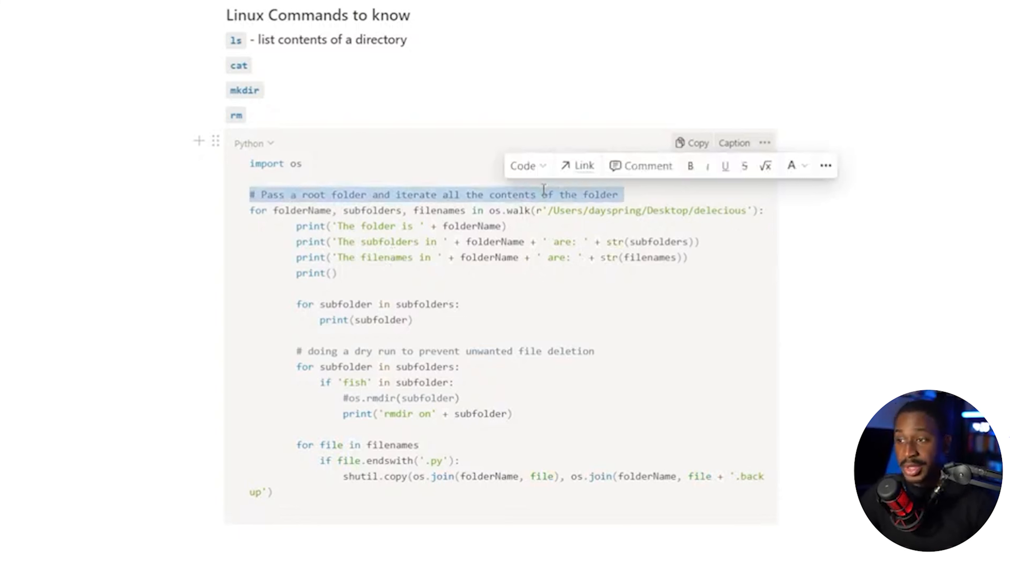
key(ctrl+b)
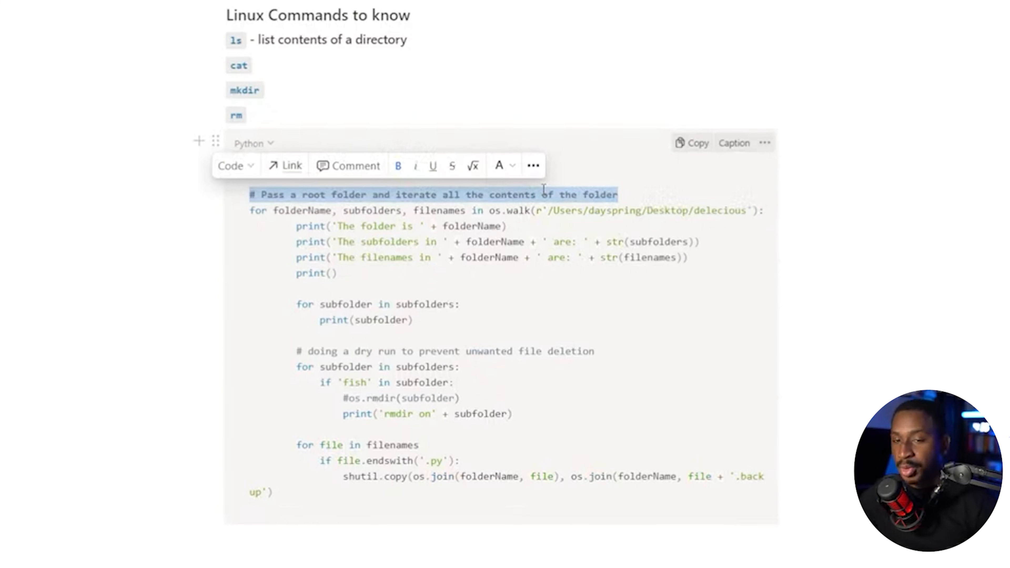
click(670, 305)
triple_click(360, 350)
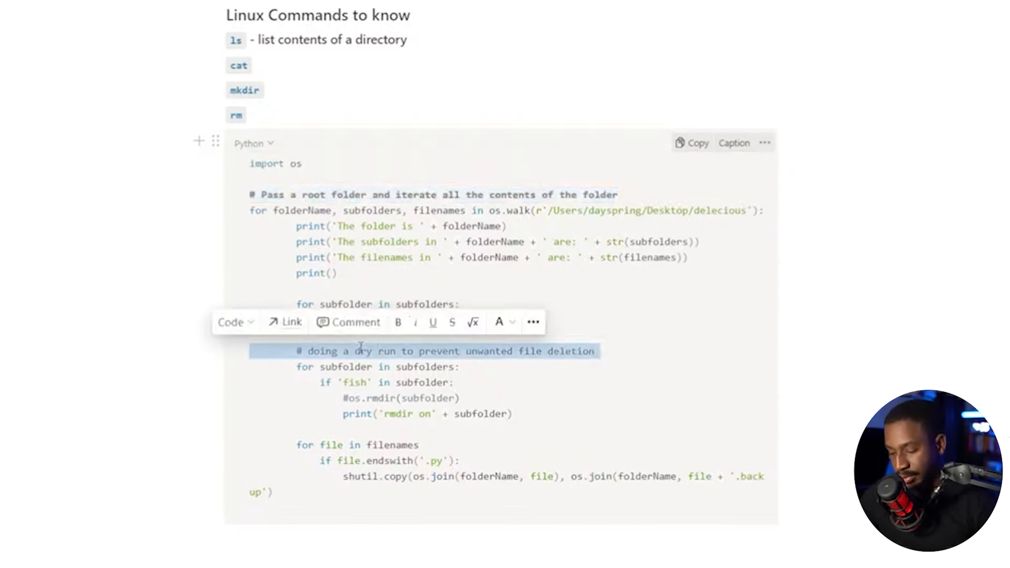
key(ctrl+b)
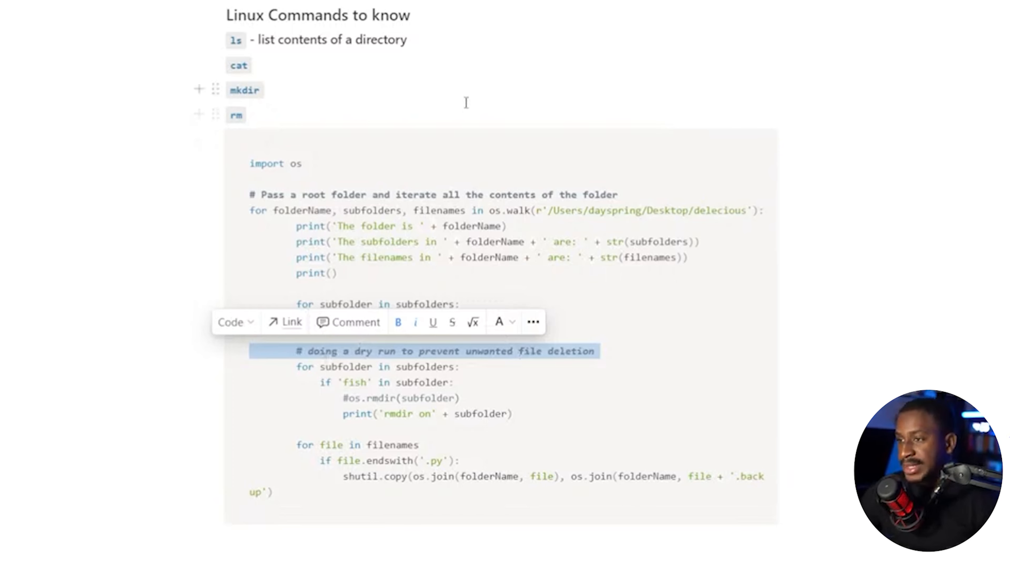
Step: Add an empty line between the rm command and the code block, and place the cursor in the security+ notes callout
click(436, 107)
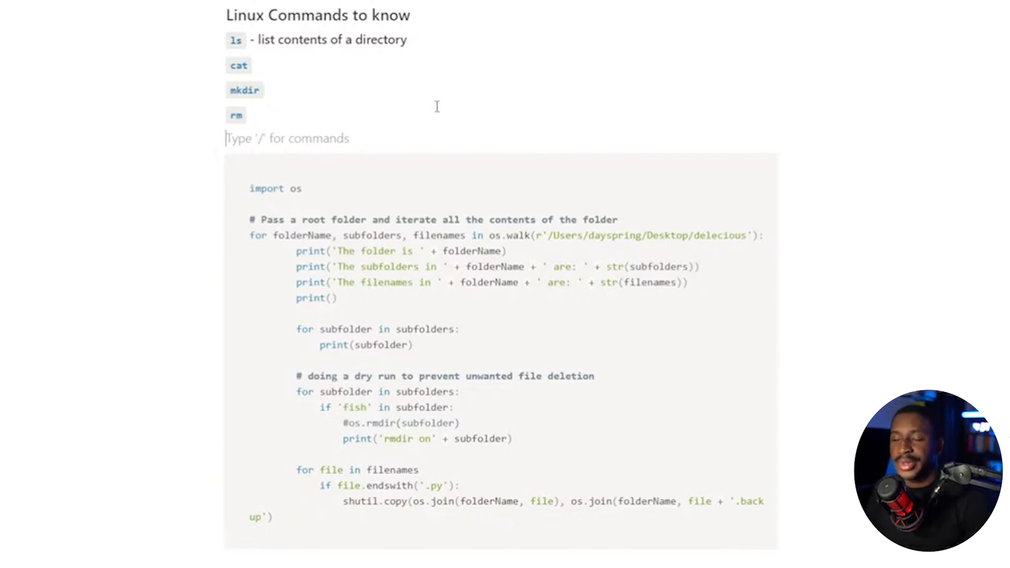
scroll(437, 107, up, 5)
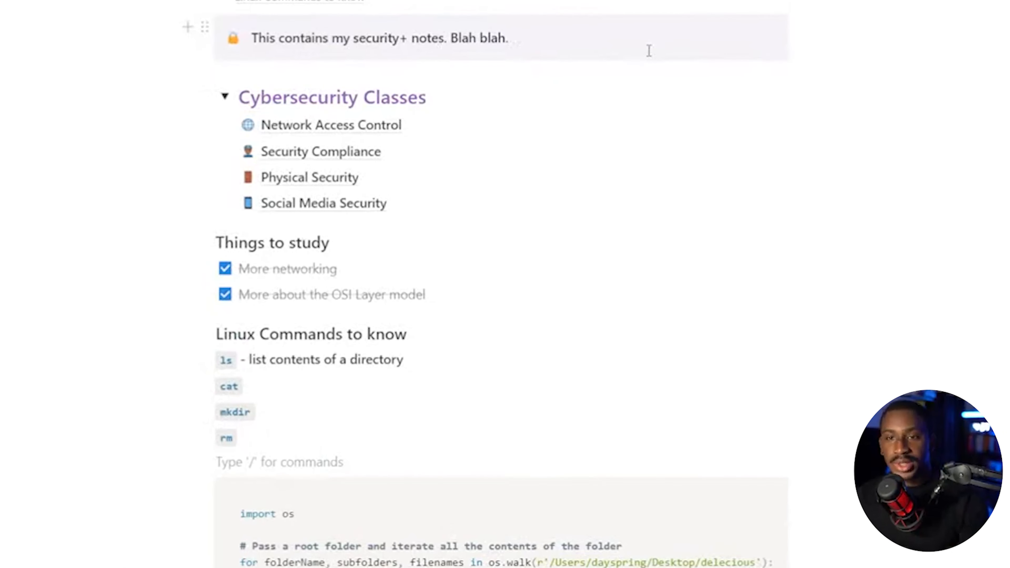
click(422, 69)
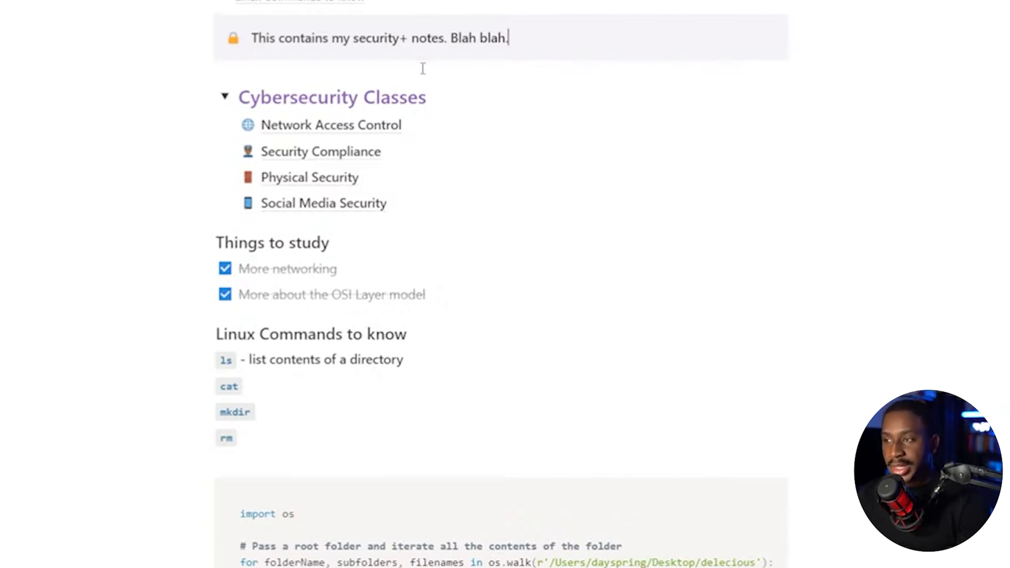
Step: Insert a quote block below the rm command reading "This is the greatest things that ever happened to mankind since sliced bread."
click(271, 454)
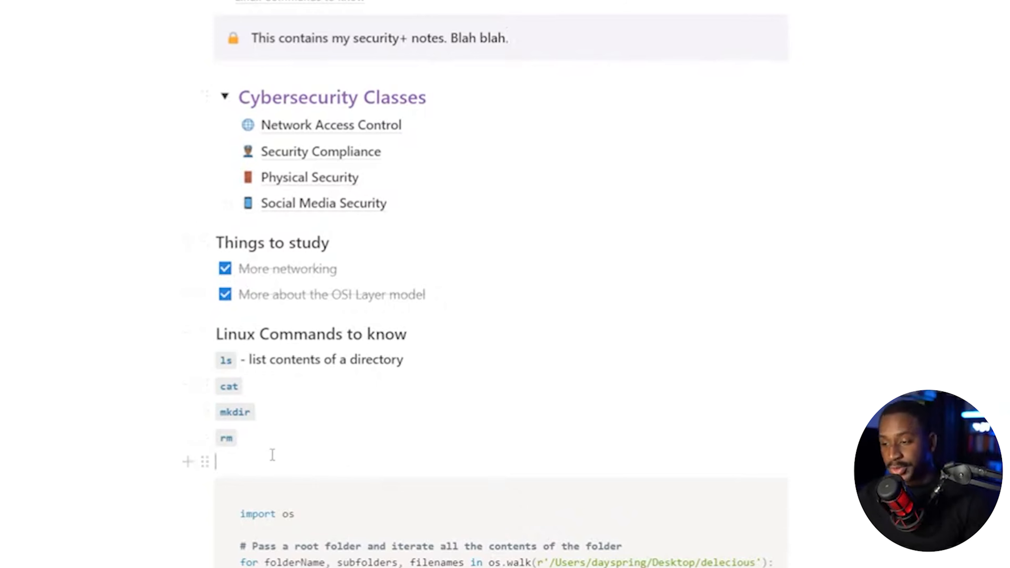
text(/)
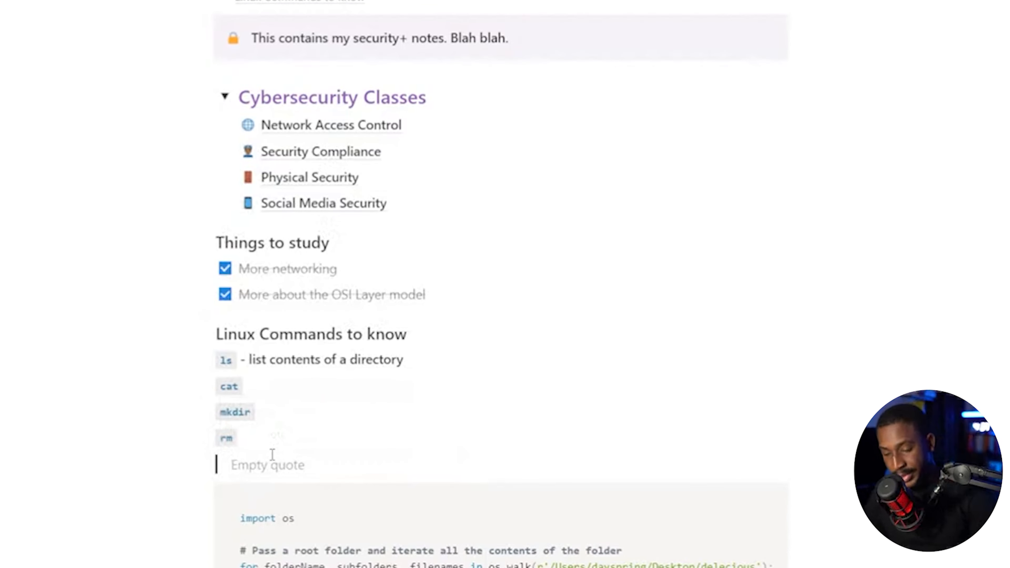
text(This is the great)
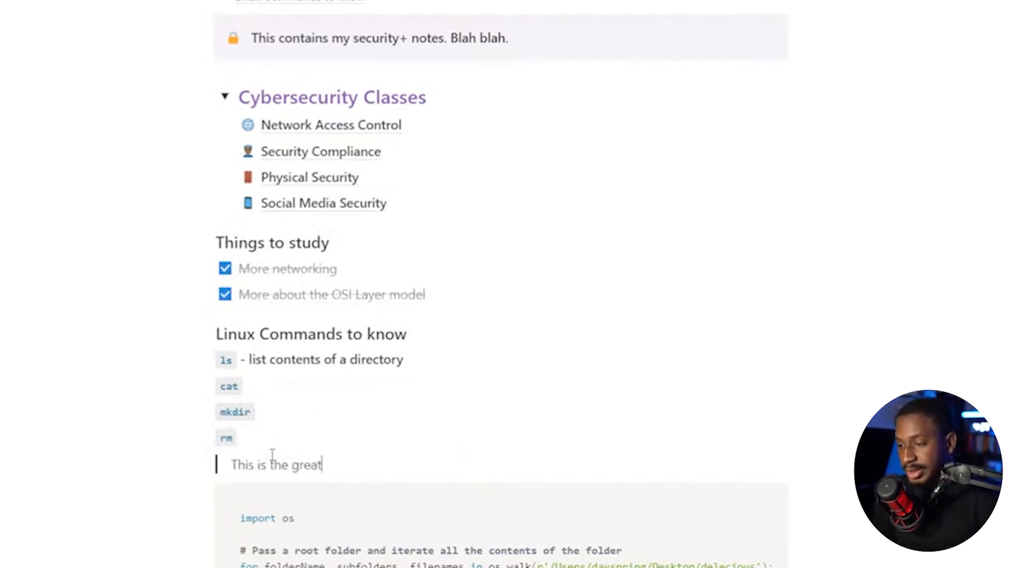
text(est things that ever ha)
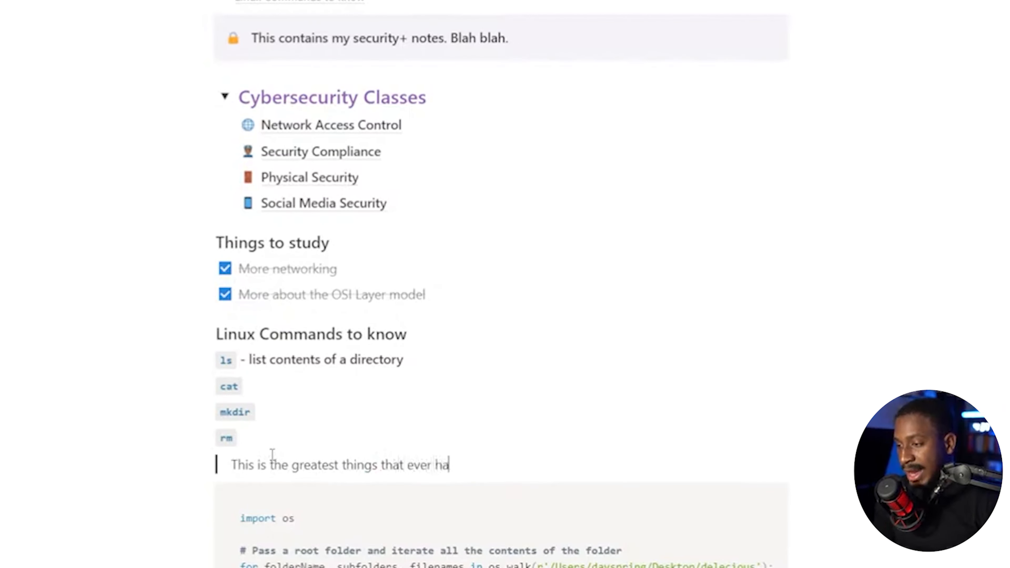
text(ppened to ma)
key(BackSpace)
key(BackSpace)
text(mankind since)
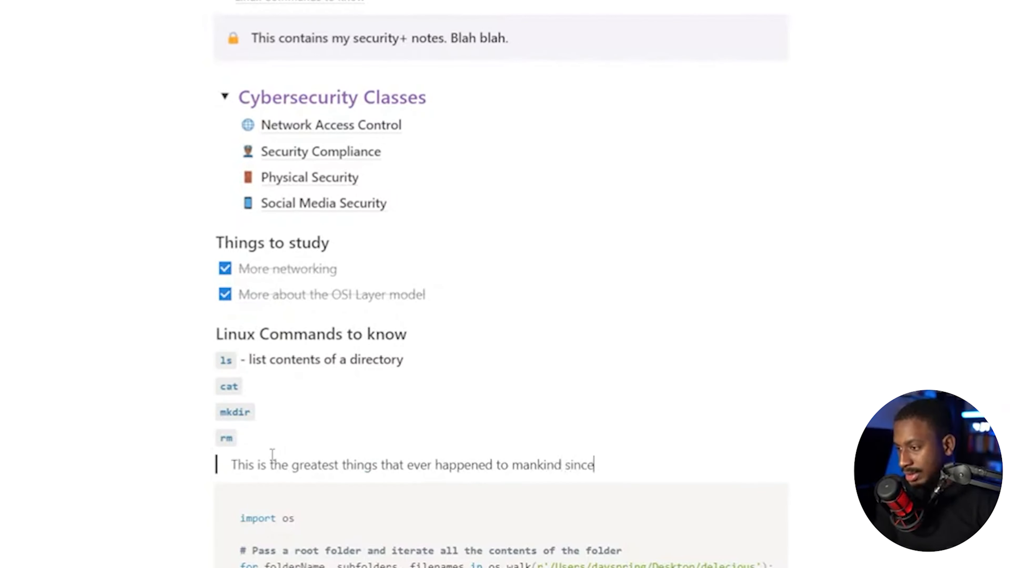
text( sliced bread. I nve)
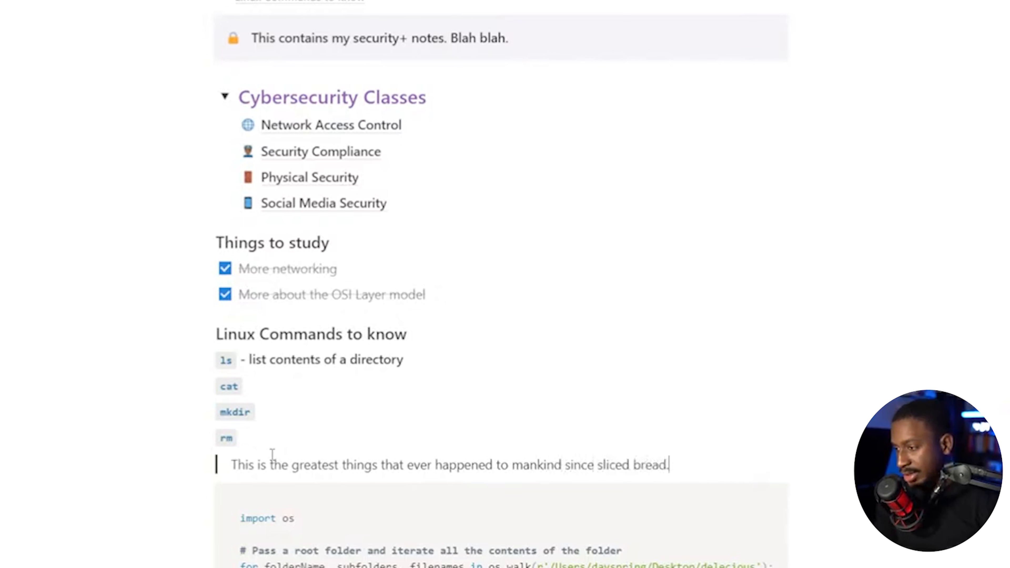
Step: Continue the quote with the sentence "I never thought I'd find a tool as powerful to man is this one."
key(BackSpace)
key(BackSpace)
text(ever )
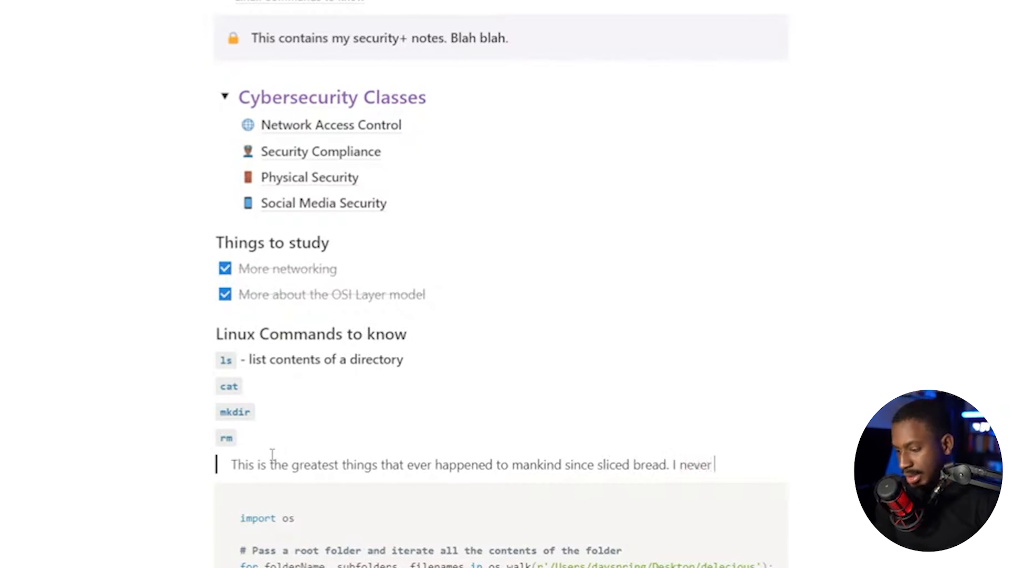
text(tho)
key(BackSpace)
key(BackSpace)
text(thought I)
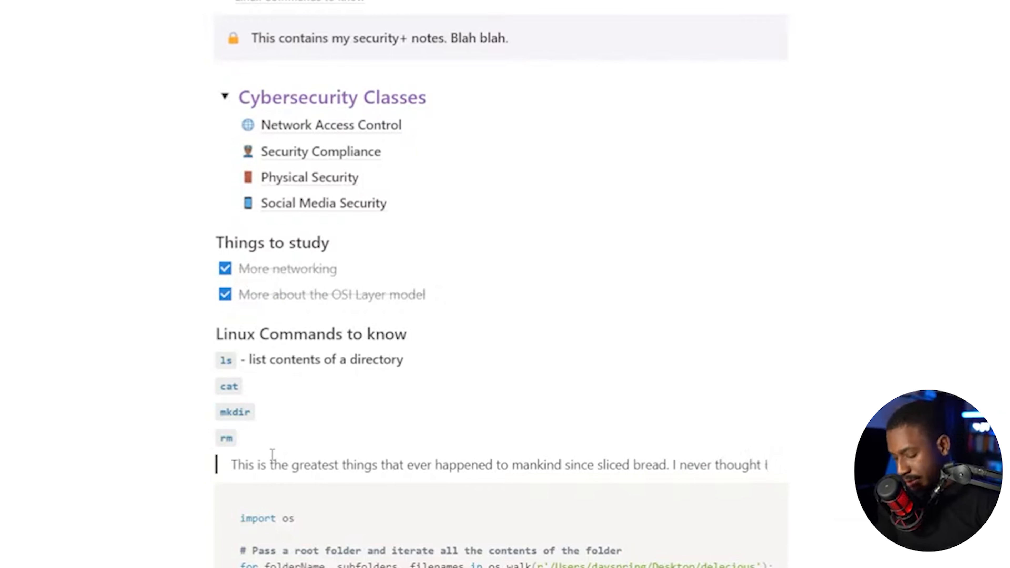
text('d find a tool as pow)
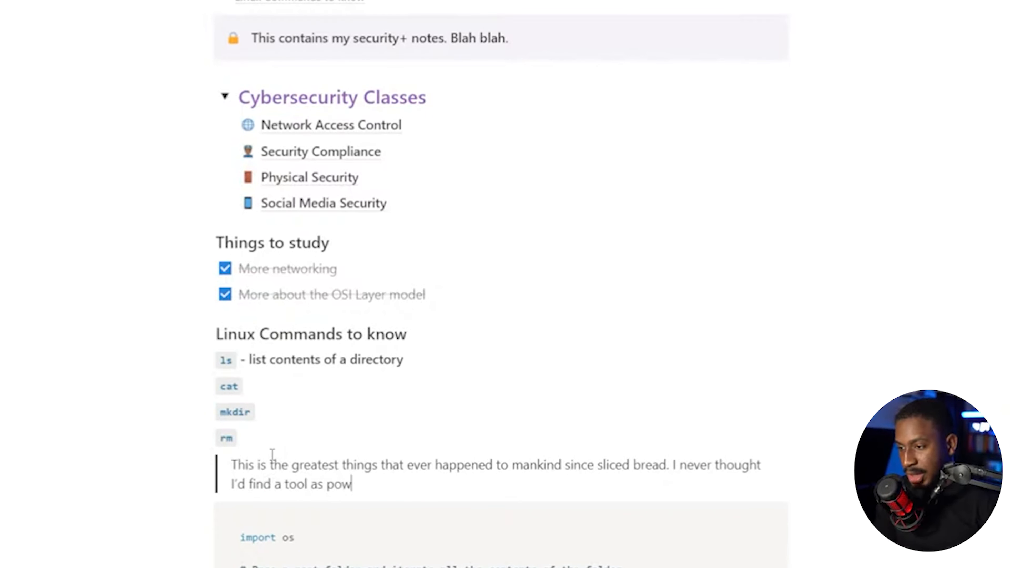
text(erful to man is this on)
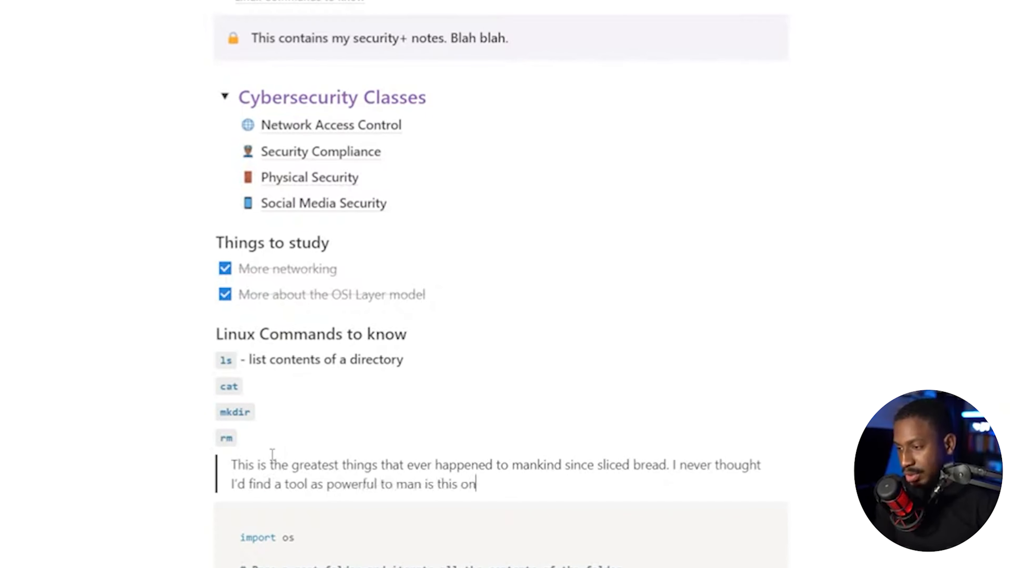
Step: Finish the quote with the sentence "Blessed be the brilliant men who created this awesome piece of software."
text(e. Blessed b)
key(BackSpace)
text(b)
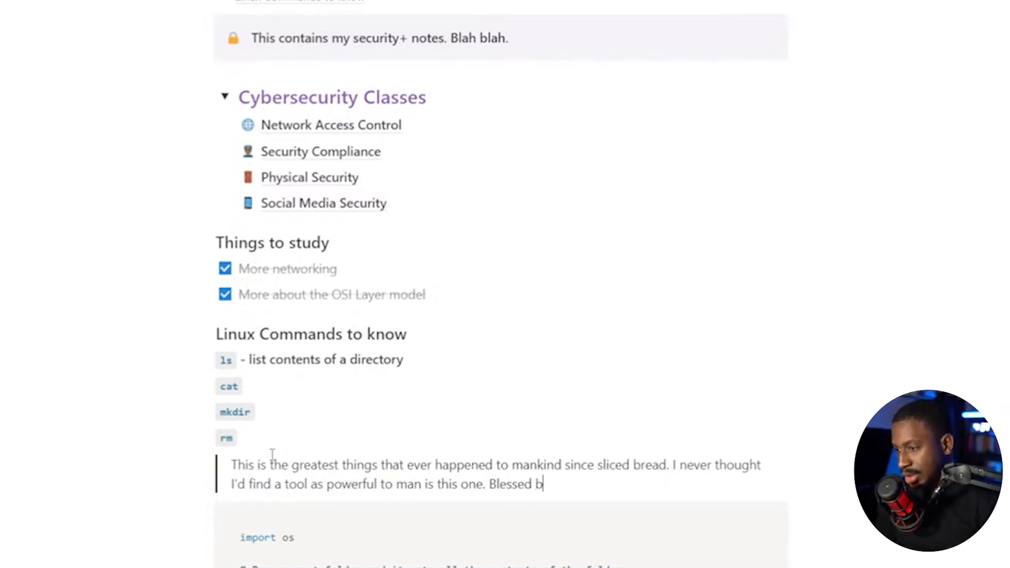
text(e the brilliant men who crea)
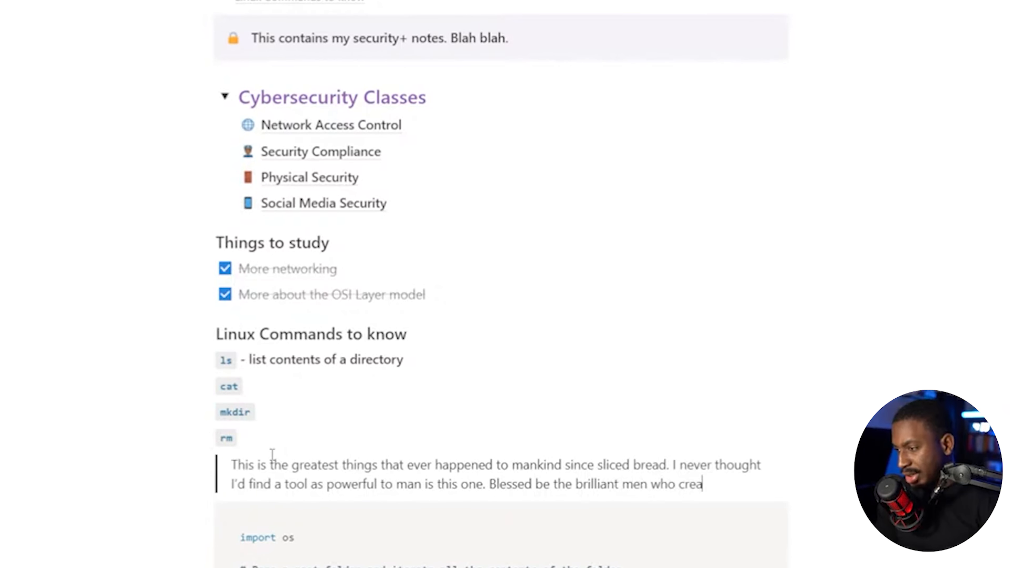
text(ted this awesome piece)
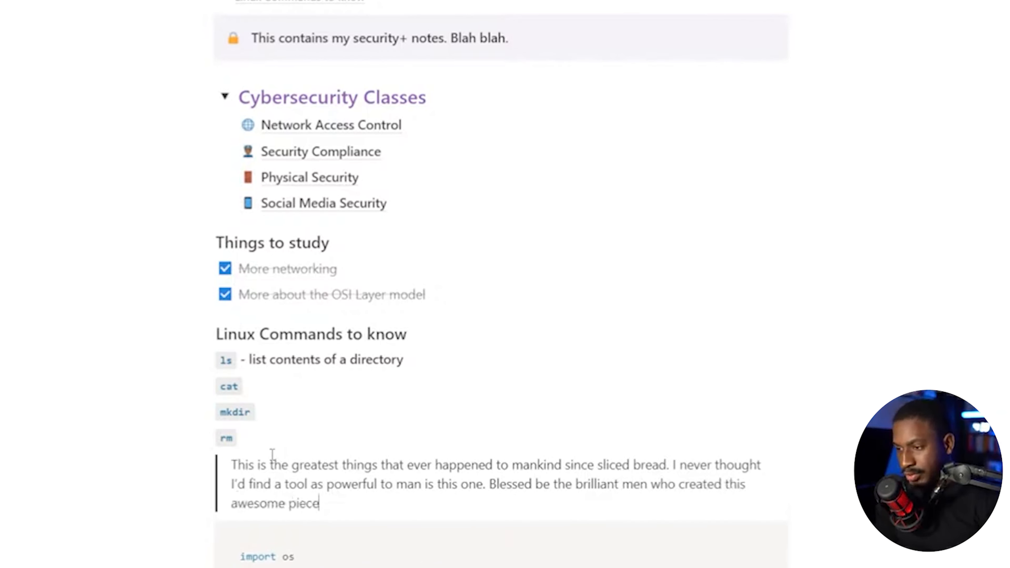
text( of software.)
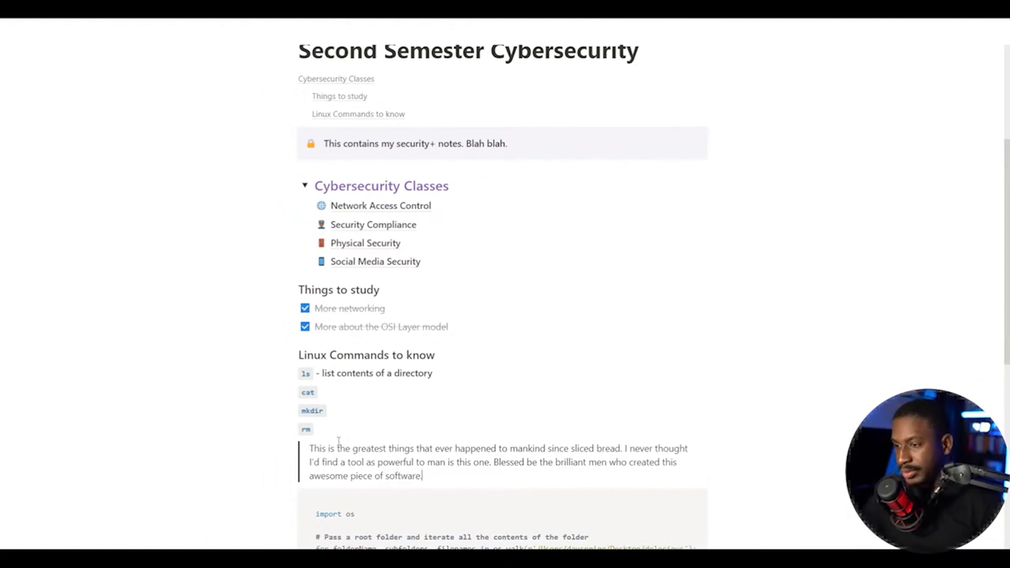
Step: Copy the whole quote and open the Network Access Control subpage
scroll(338, 441, down, 3)
drag(437, 370, 328, 341)
key(ctrl+c)
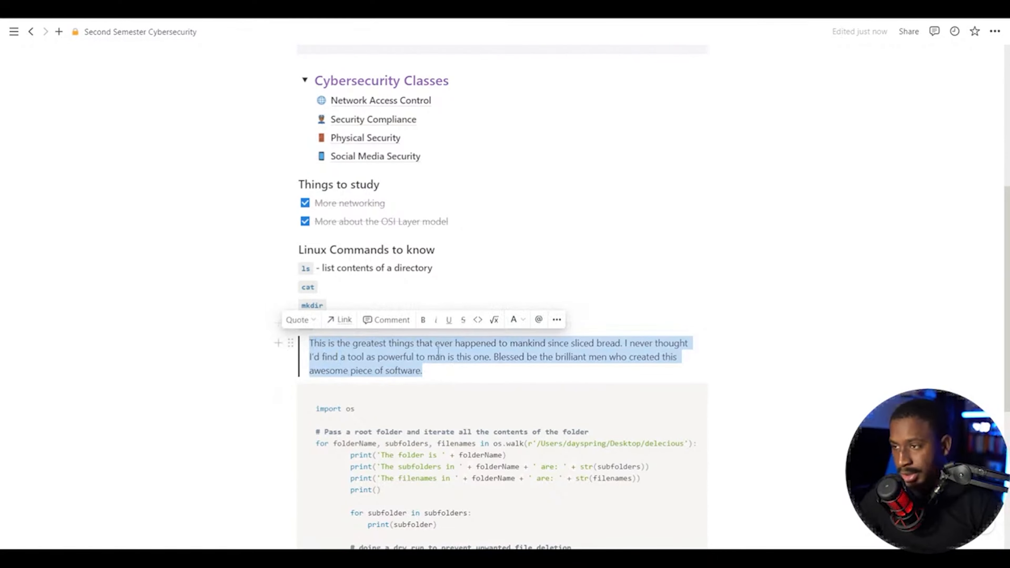
scroll(438, 350, up, 3)
click(370, 203)
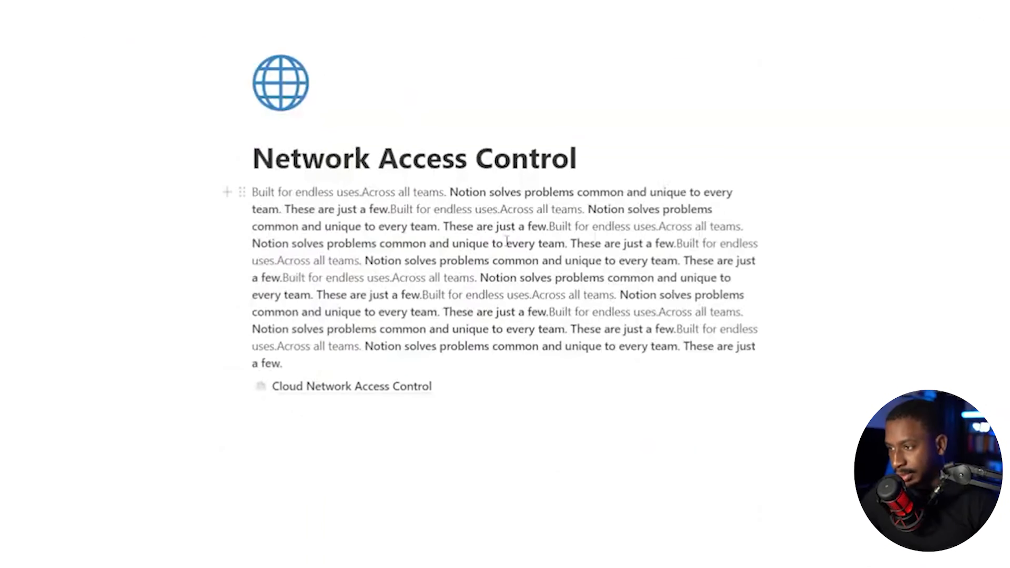
Step: Split the paragraph after "all teams." in its fifth line, paste the quote between the halves, and remove the lower half's leading space
click(364, 260)
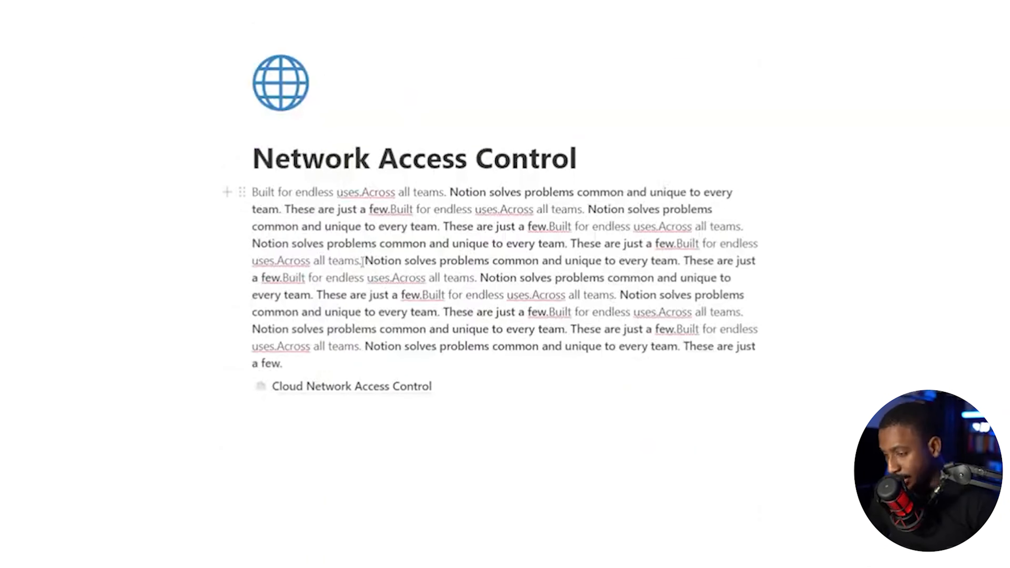
key(Return)
key(Return)
click(311, 282)
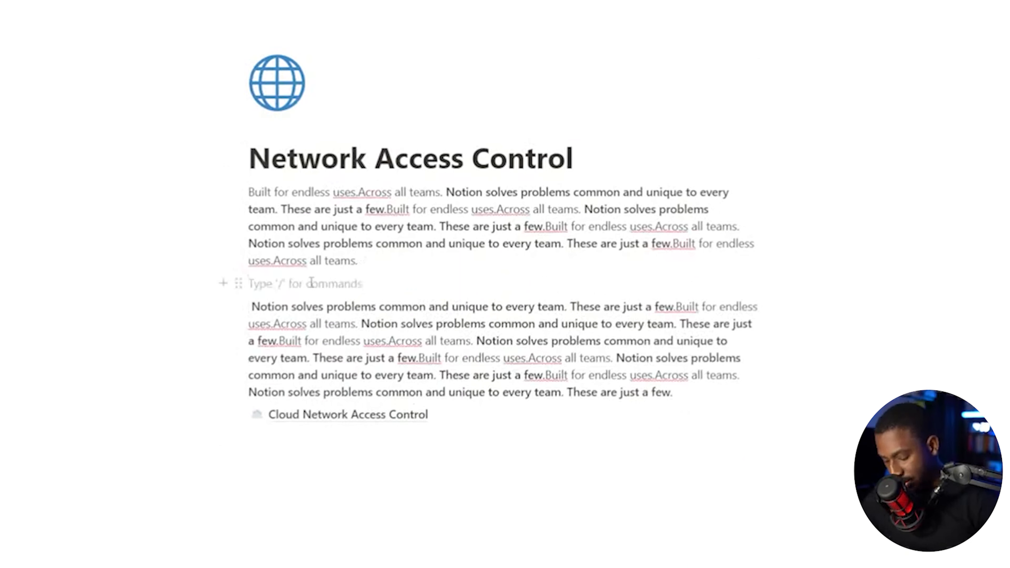
key(ctrl+v)
click(716, 508)
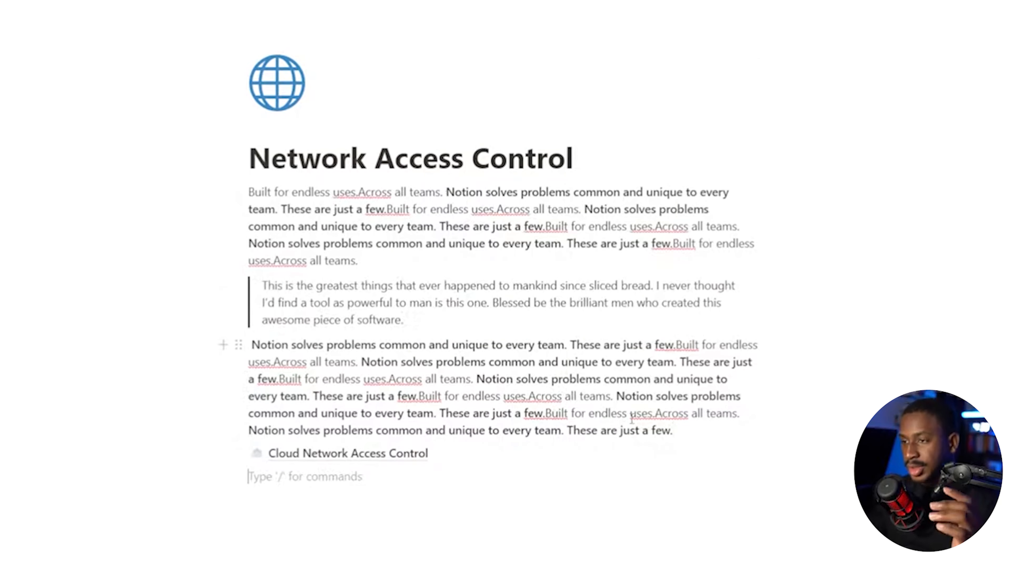
click(252, 343)
key(BackSpace)
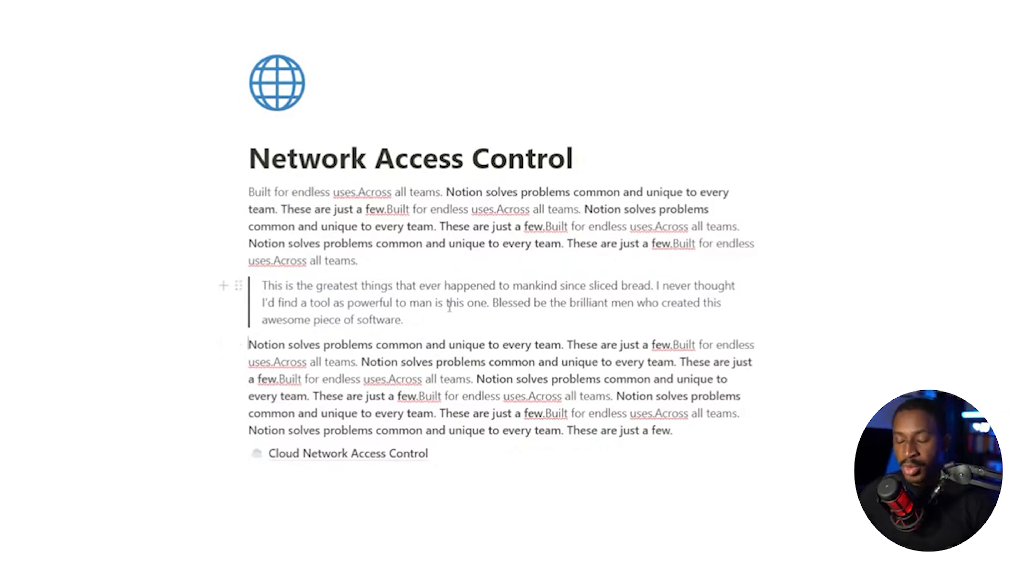
click(598, 169)
key(Return)
text(/ca)
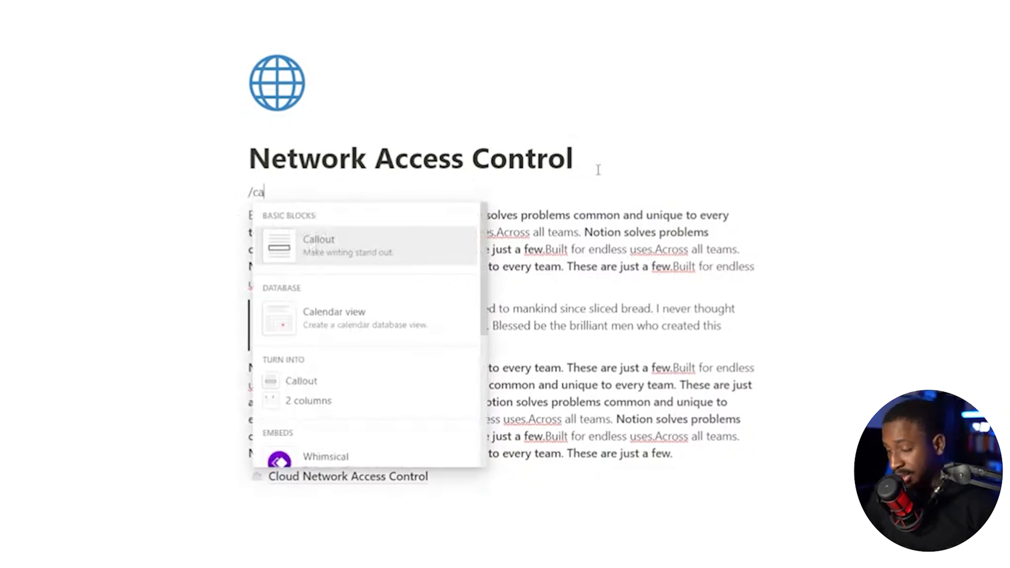
key(BackSpace)
key(BackSpace)
key(BackSpace)
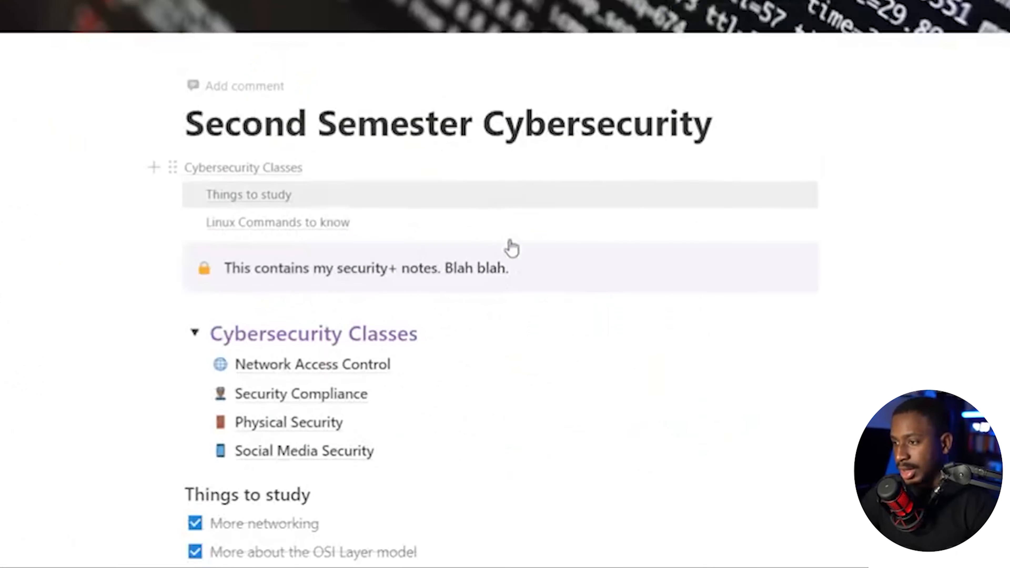
Step: Set the color of the security+ notes callout on the Second Semester Cybersecurity page to Pink
click(768, 269)
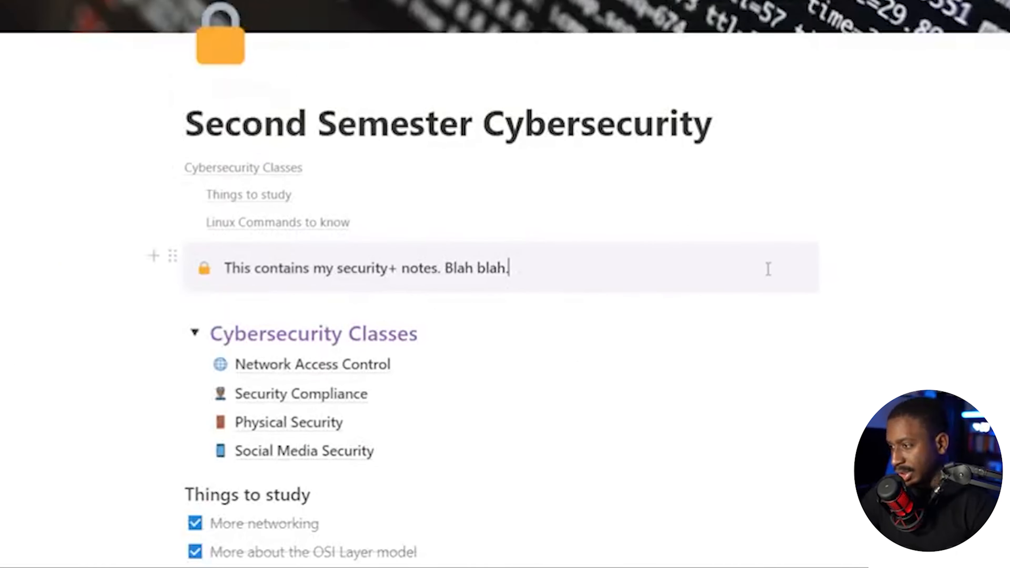
key(ctrl+a)
click(815, 275)
drag(816, 275, 815, 275)
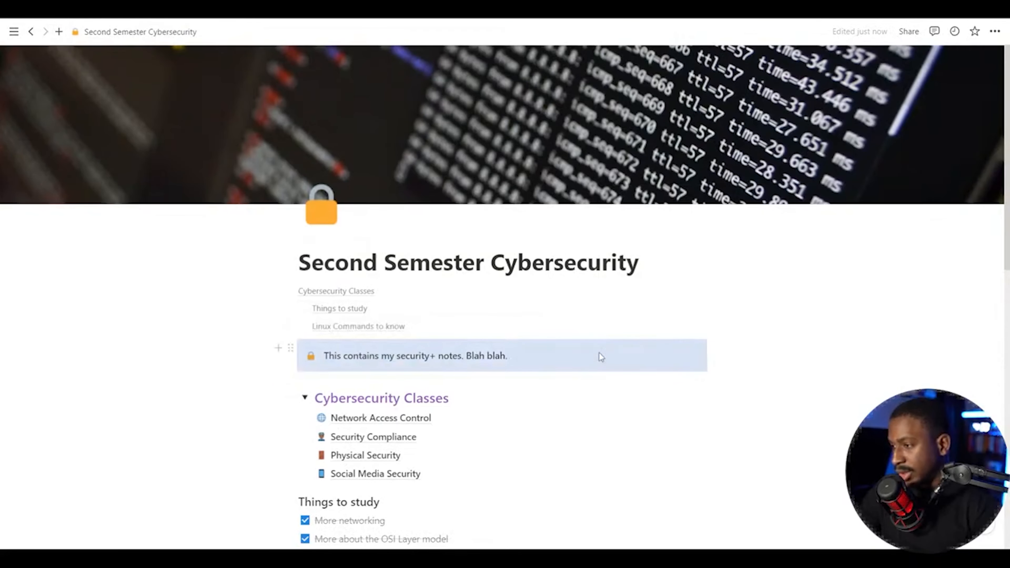
right_click(601, 355)
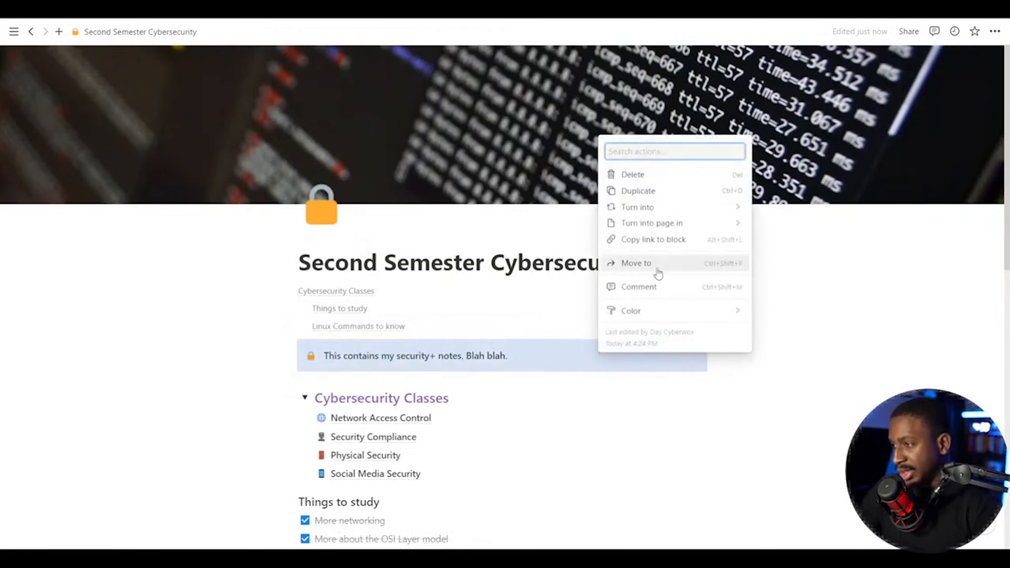
mouse_move(665, 312)
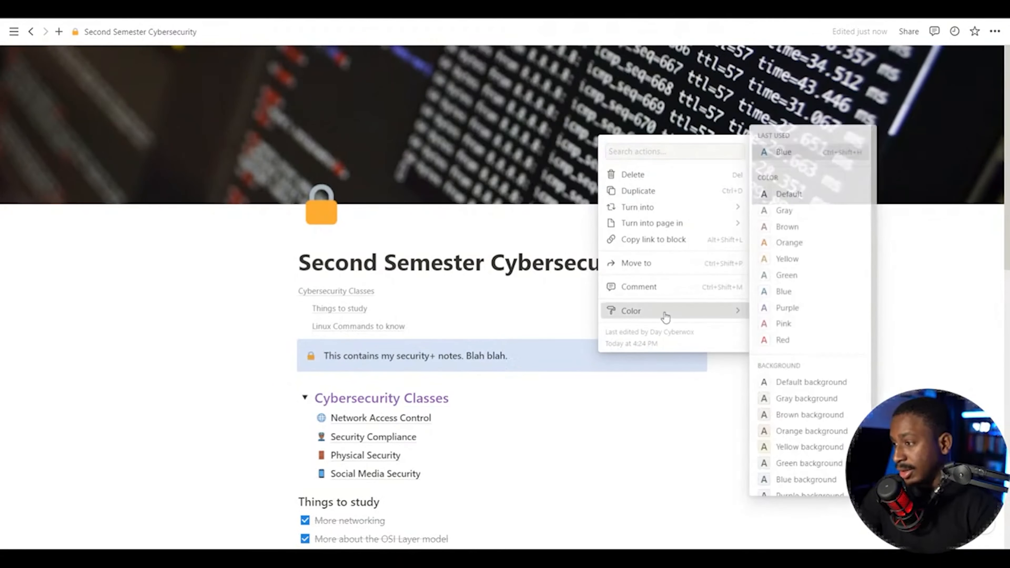
click(783, 324)
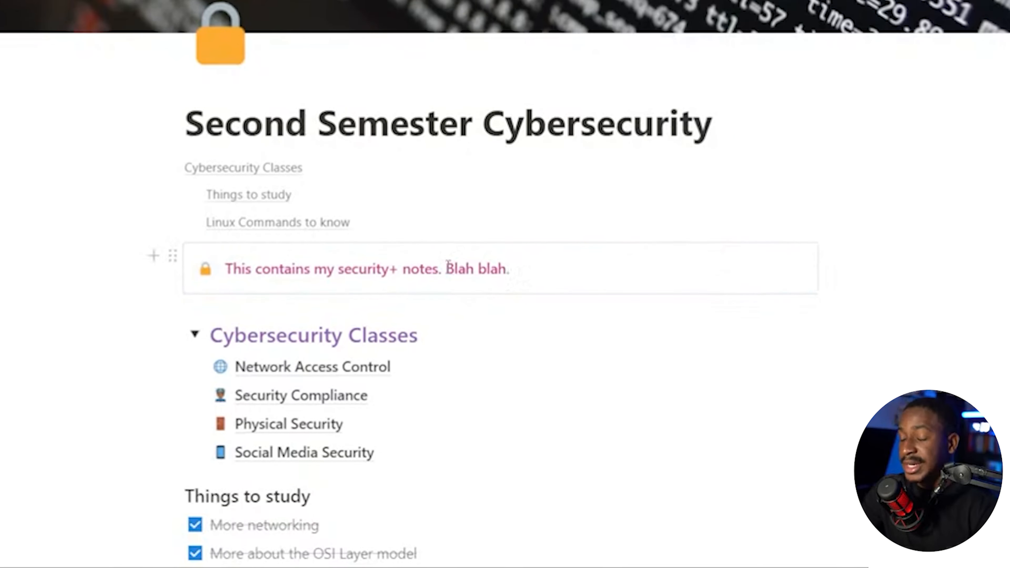
Step: Set the text color of the whole sentence in the security+ notes callout to Blue
triple_click(447, 267)
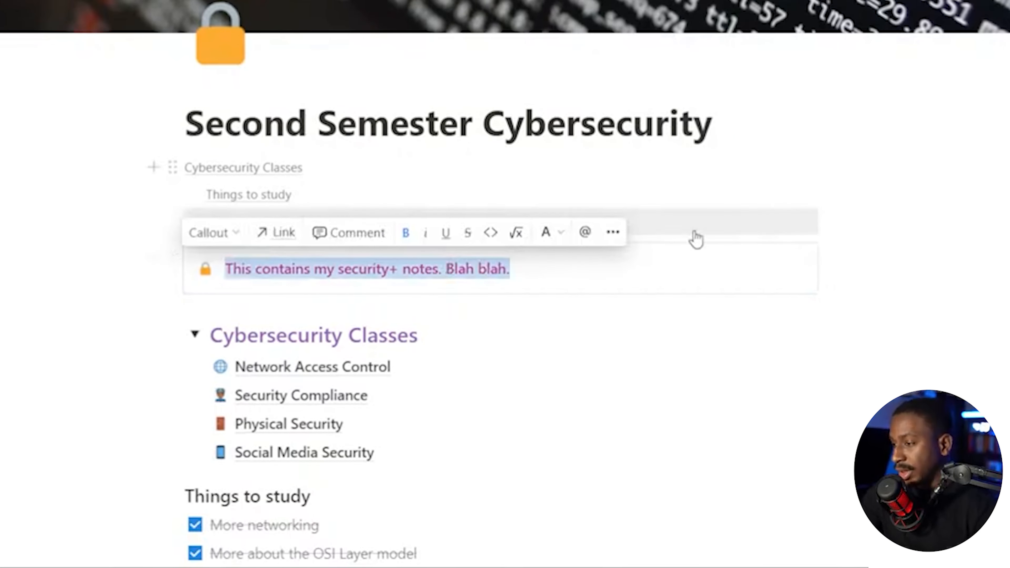
click(560, 234)
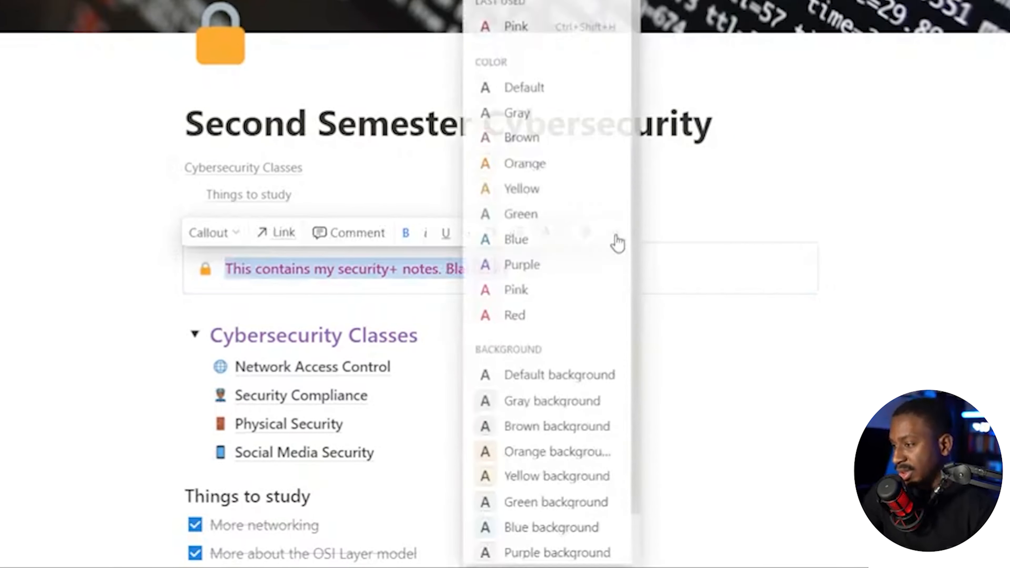
click(516, 239)
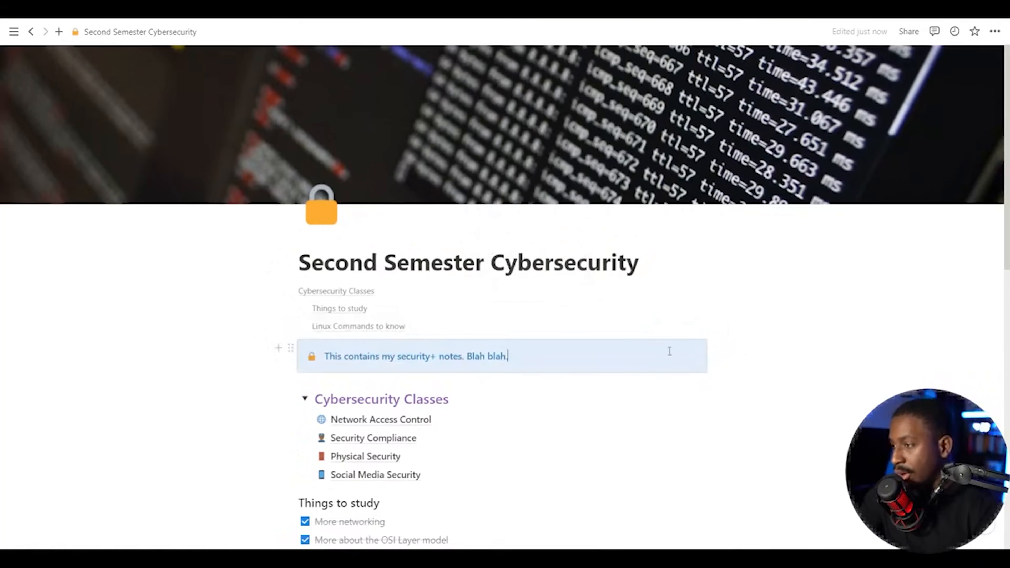
Step: Give the security+ notes callout an Orange background
right_click(707, 323)
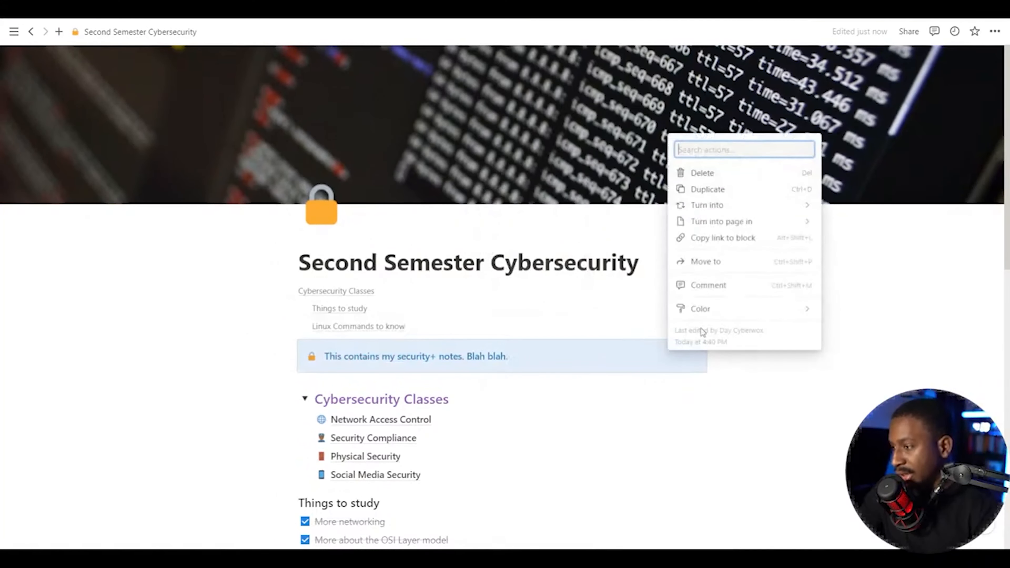
mouse_move(743, 272)
scroll(847, 435, down, 1)
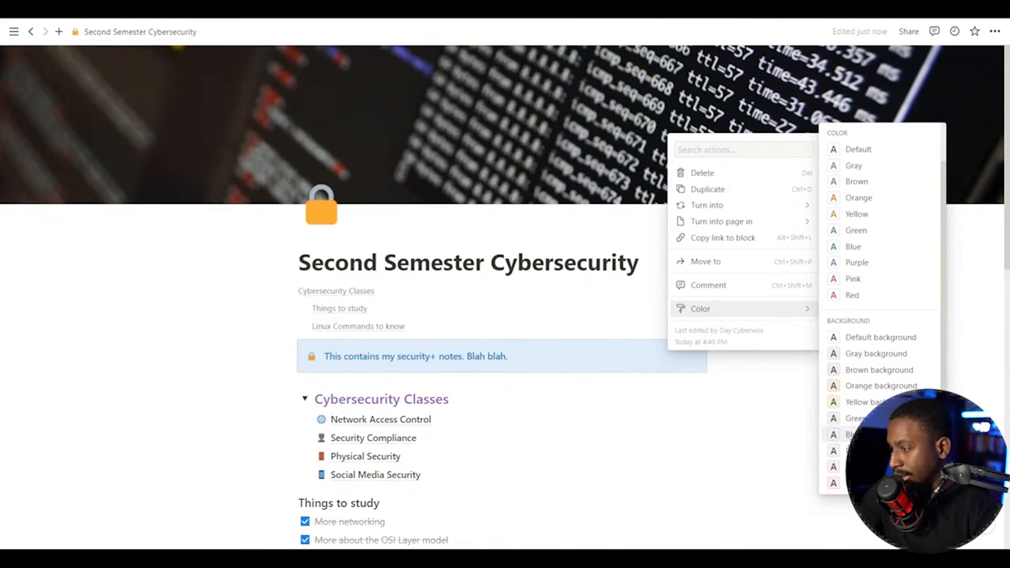
click(875, 385)
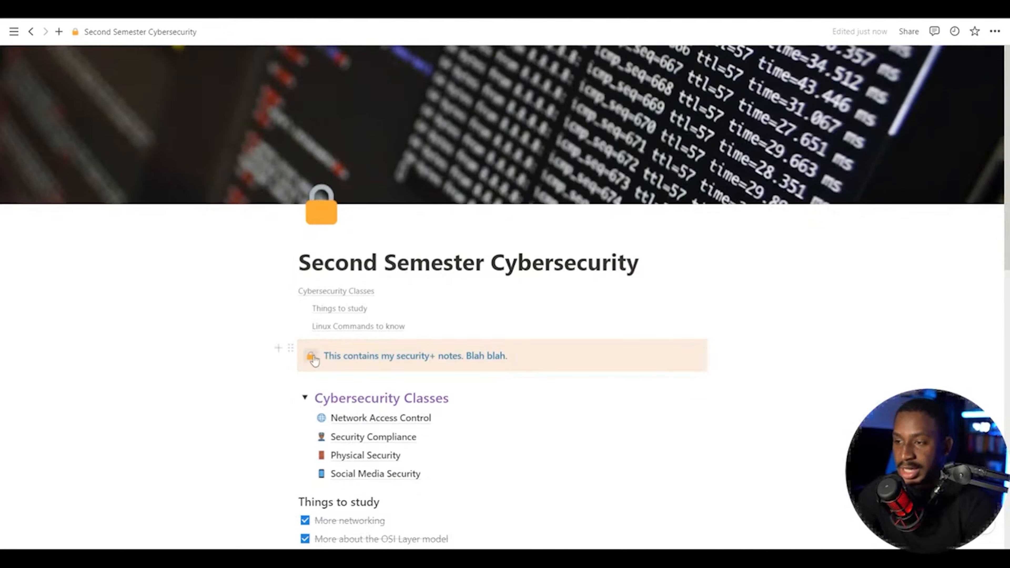
right_click(204, 265)
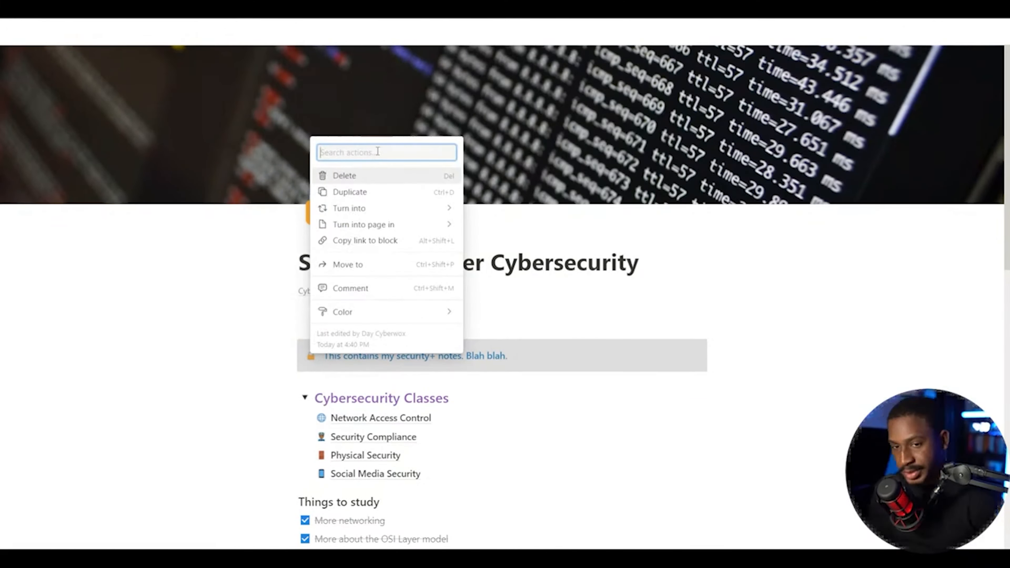
text(key)
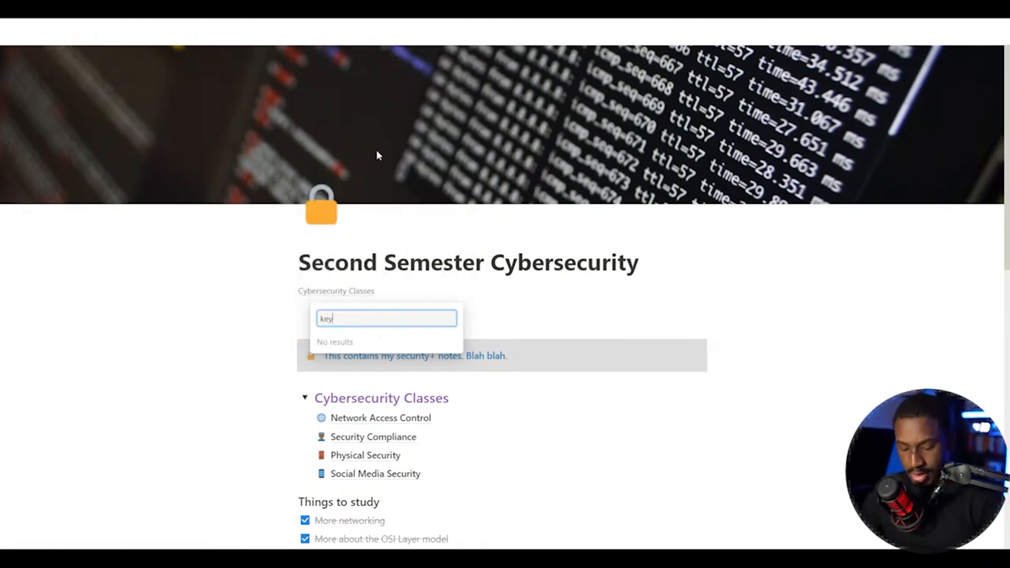
key(ctrl+a)
text(lock)
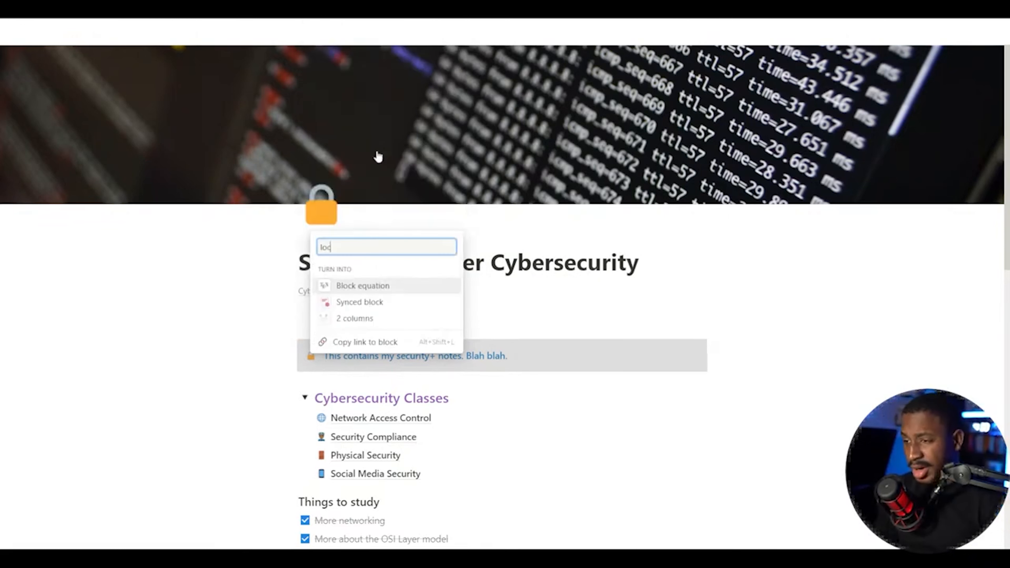
key(BackSpace)
key(BackSpace)
key(BackSpace)
key(BackSpace)
key(Escape)
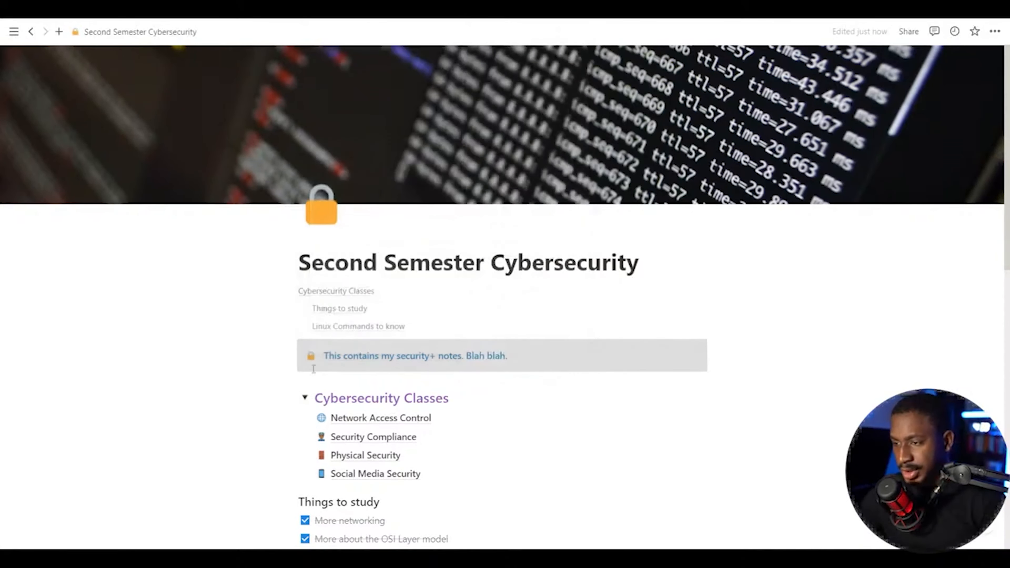
Step: Change the icon of the security+ notes callout to the red key emoji found by searching for "key"
click(311, 355)
text(key)
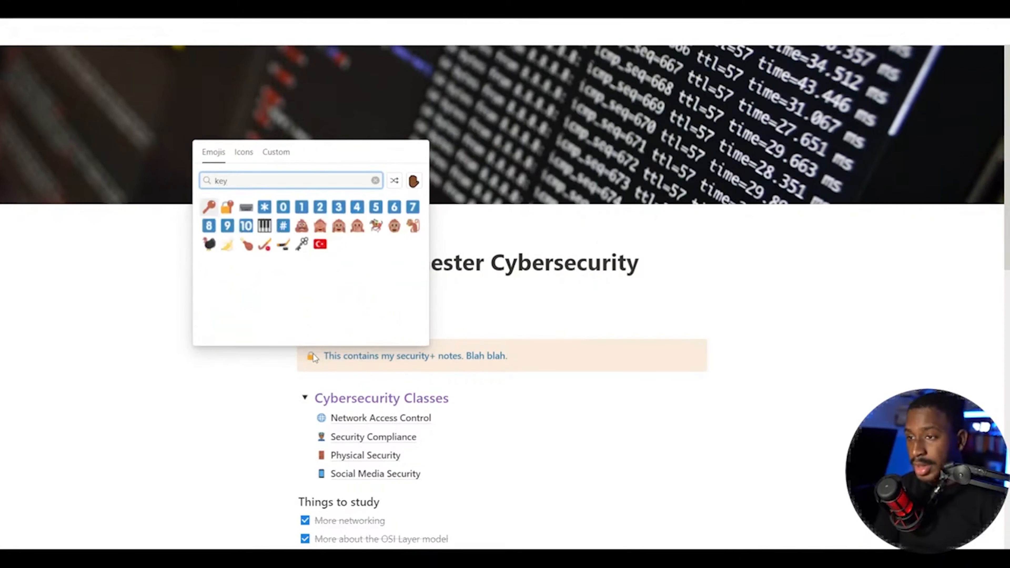
key(Return)
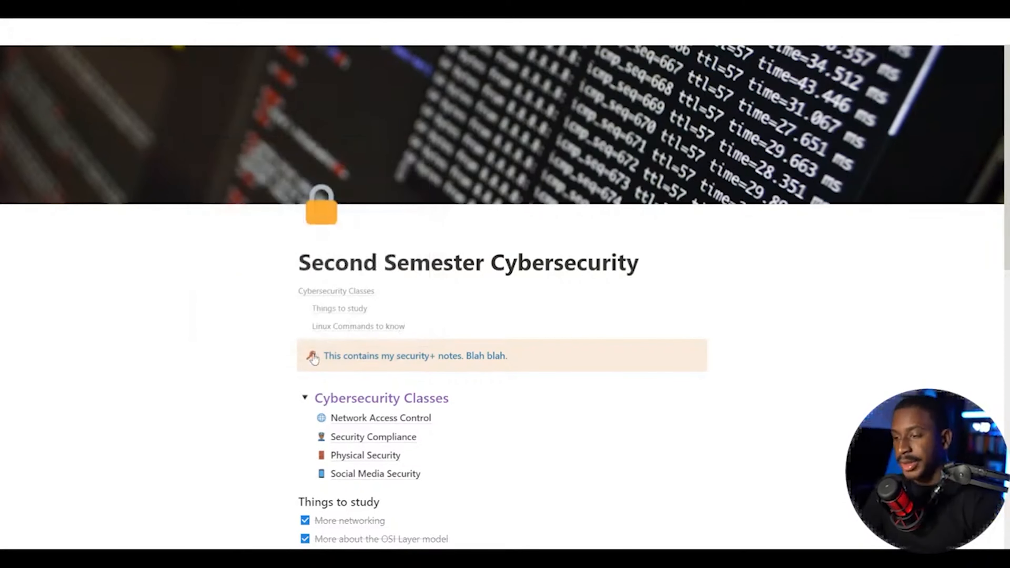
Step: Add a line reading "3 x 2/5" directly below the ls description under Linux Commands to know
scroll(672, 418, down, 15)
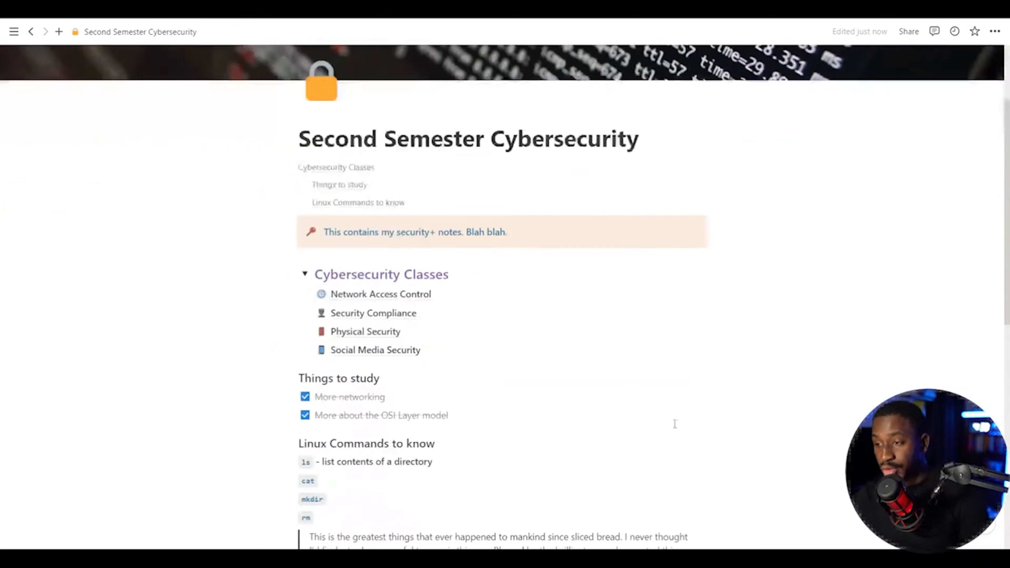
drag(643, 391, 682, 387)
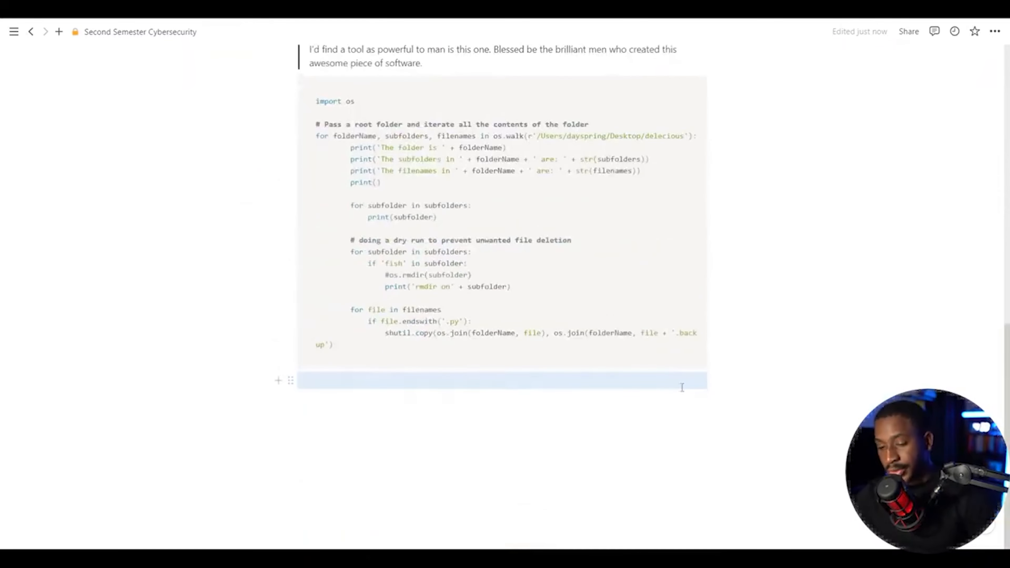
scroll(679, 388, up, 5)
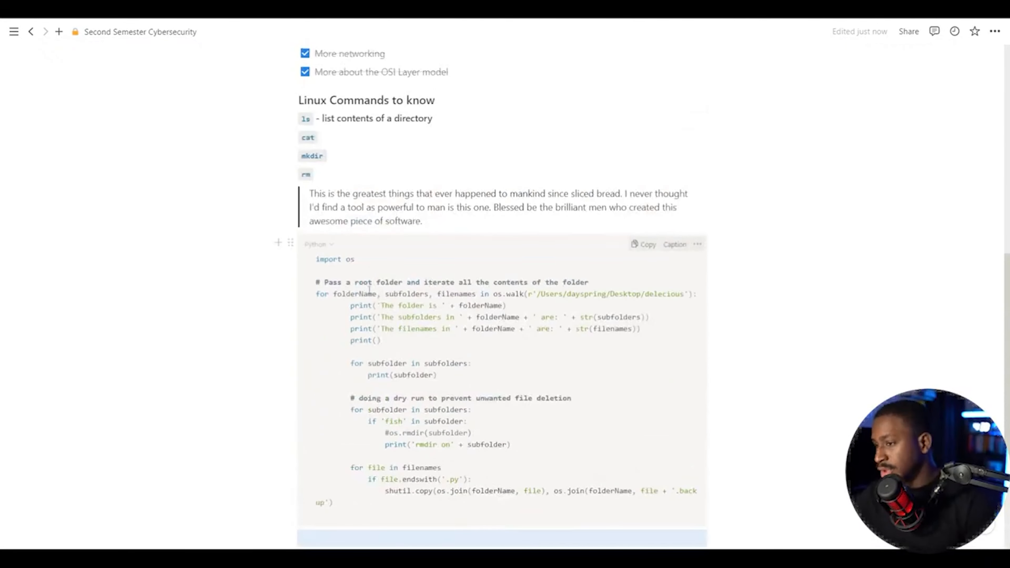
click(440, 119)
key(Return)
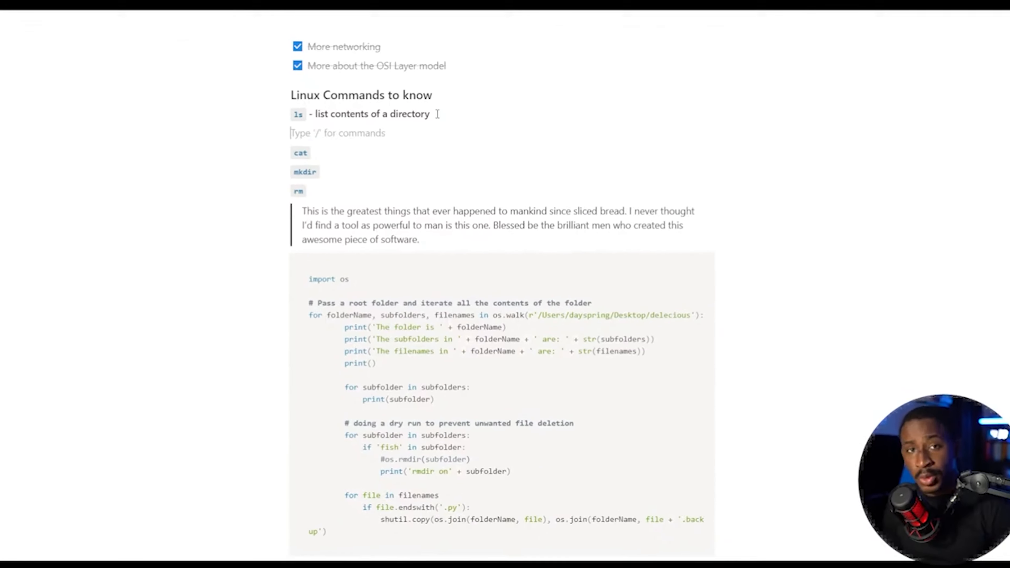
text(3)
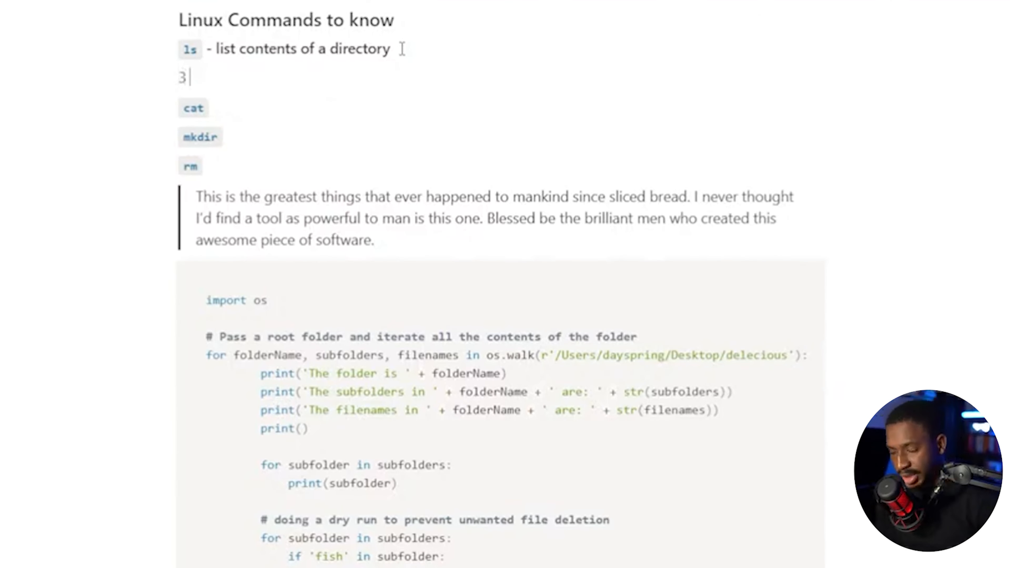
text( x 2/)
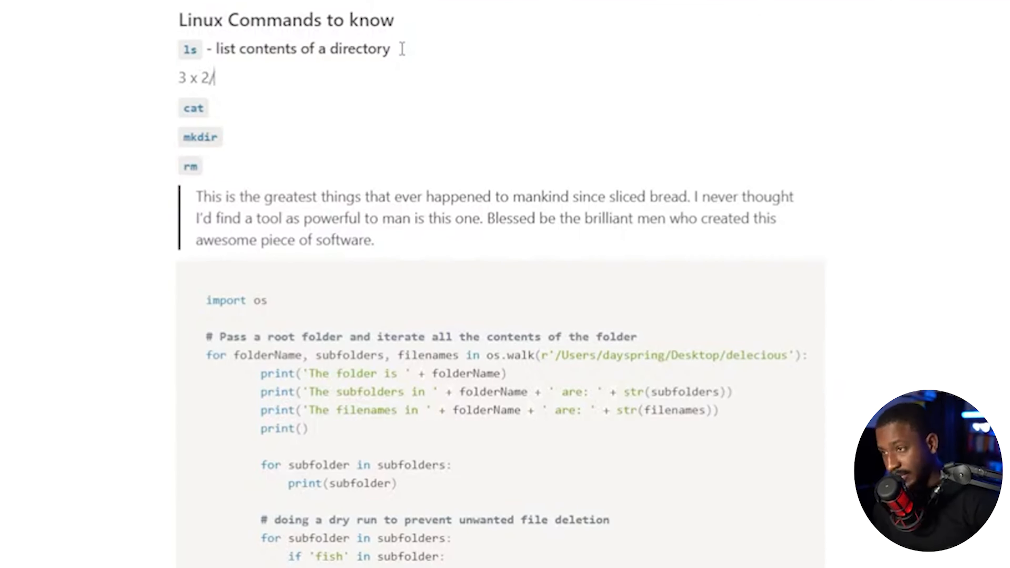
text(5)
key(shift+Home)
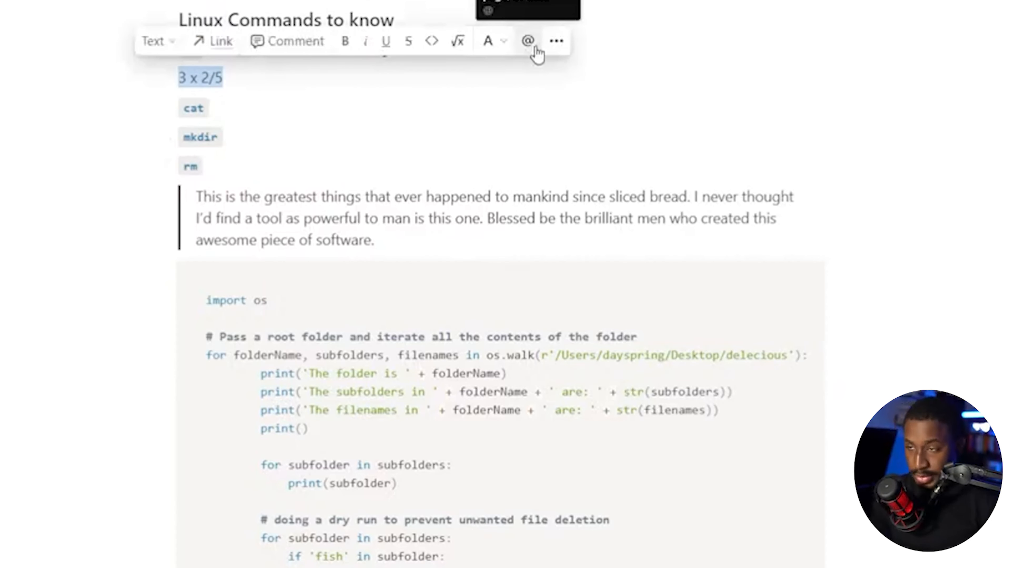
click(536, 48)
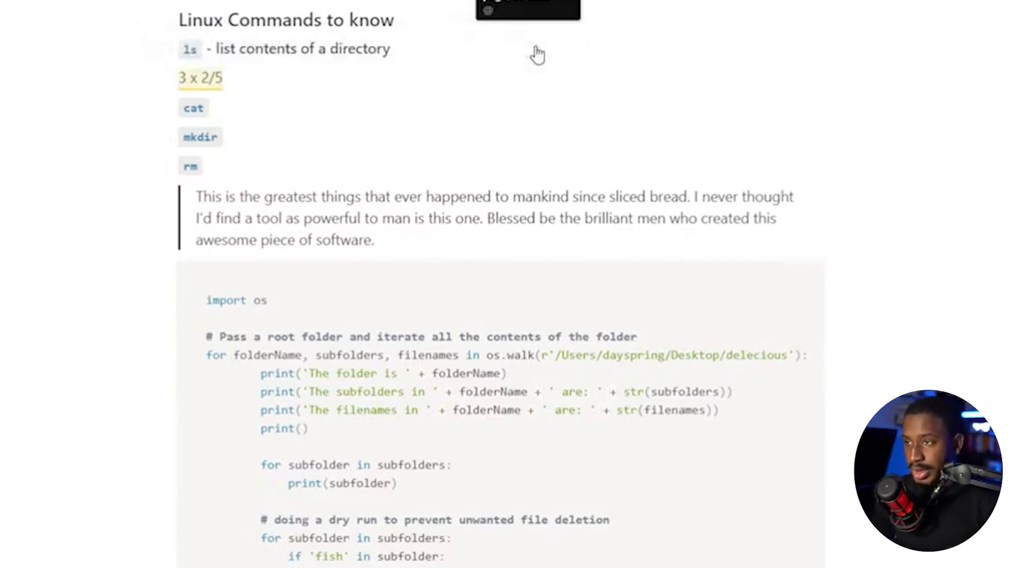
click(261, 77)
triple_click(219, 77)
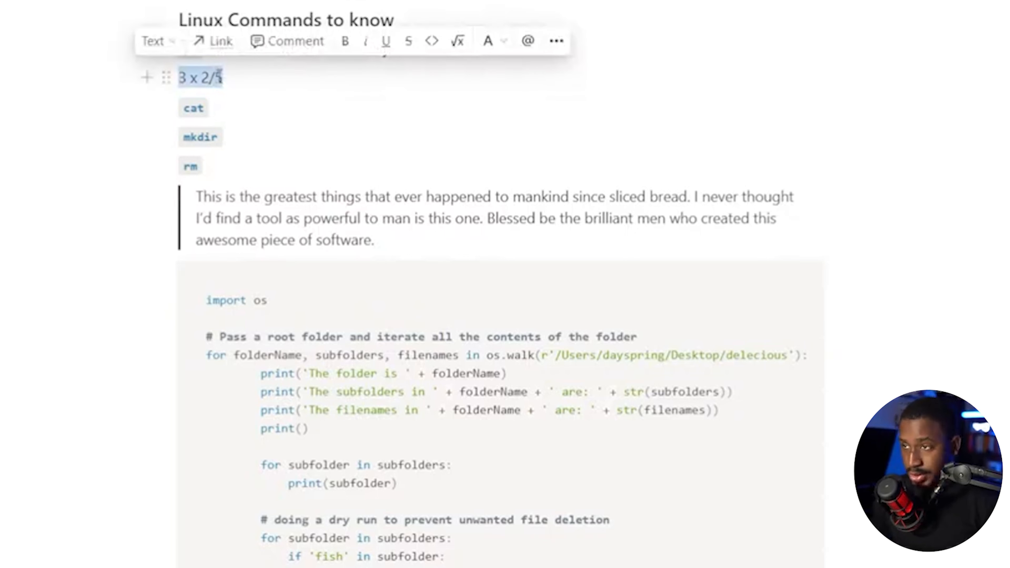
click(151, 47)
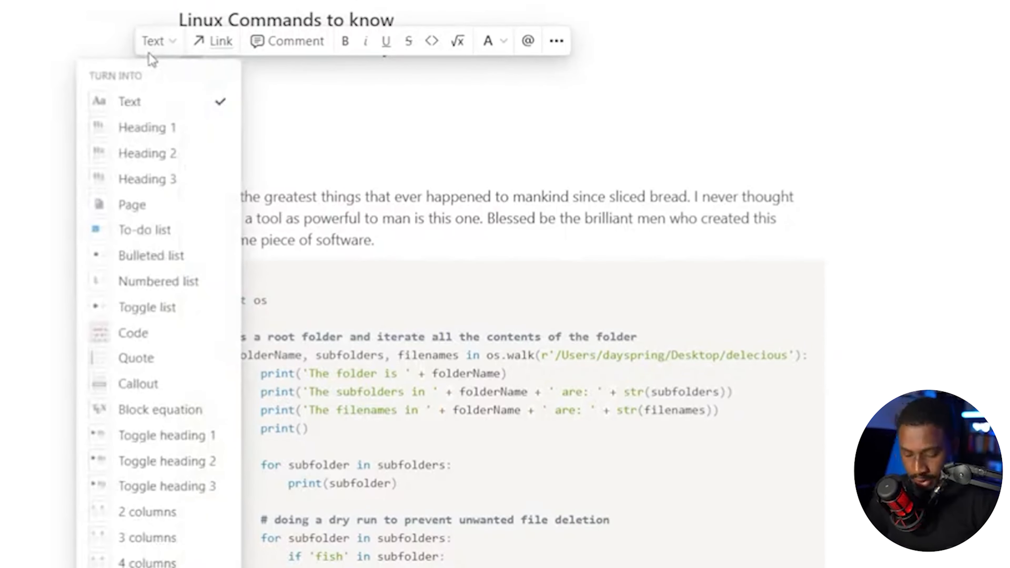
click(361, 153)
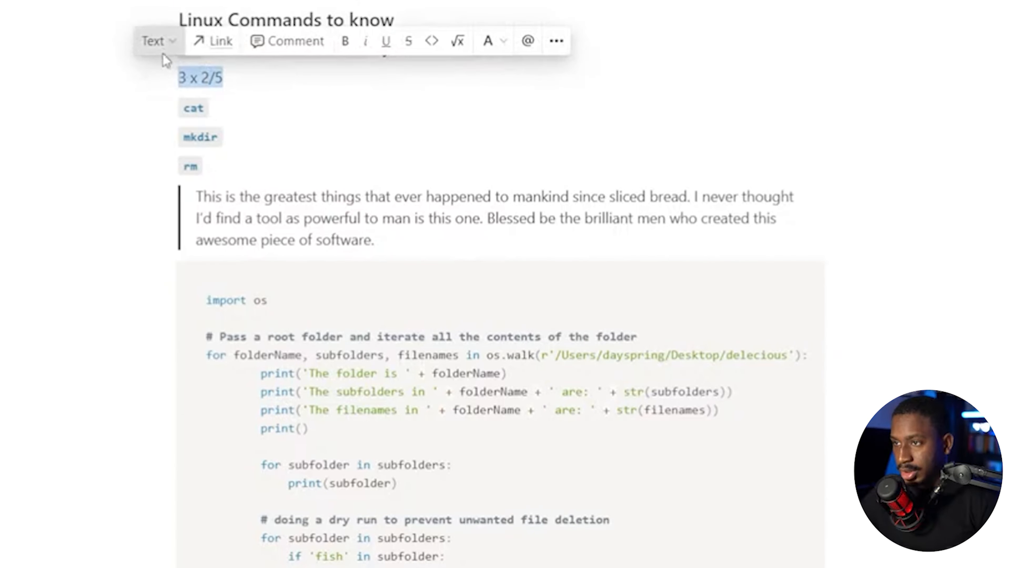
click(159, 43)
click(290, 89)
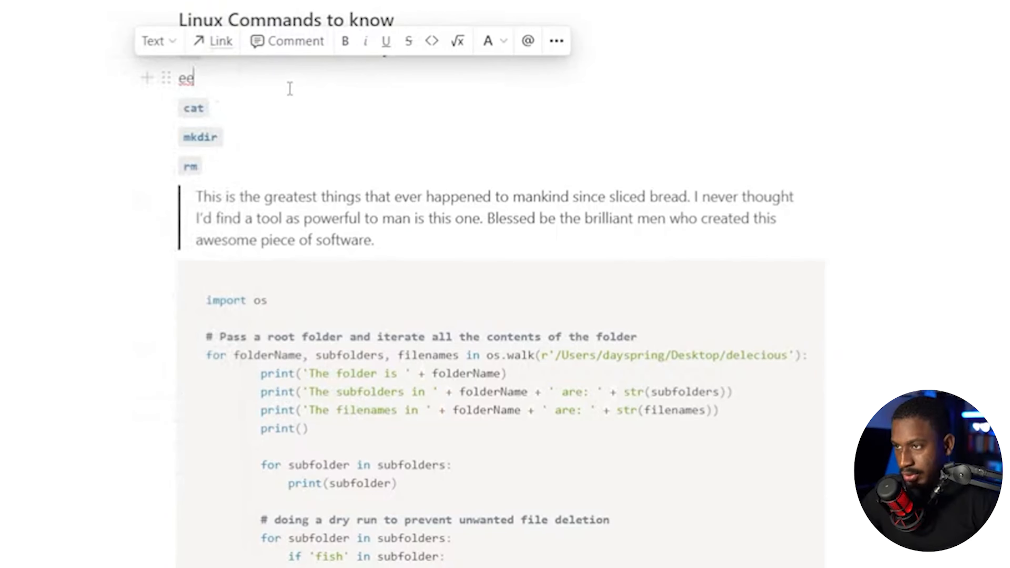
Step: Replace the content of the line below the ls description with the inline equation b = 2x + 5
click(289, 89)
key(BackSpace)
key(BackSpace)
text(/eq)
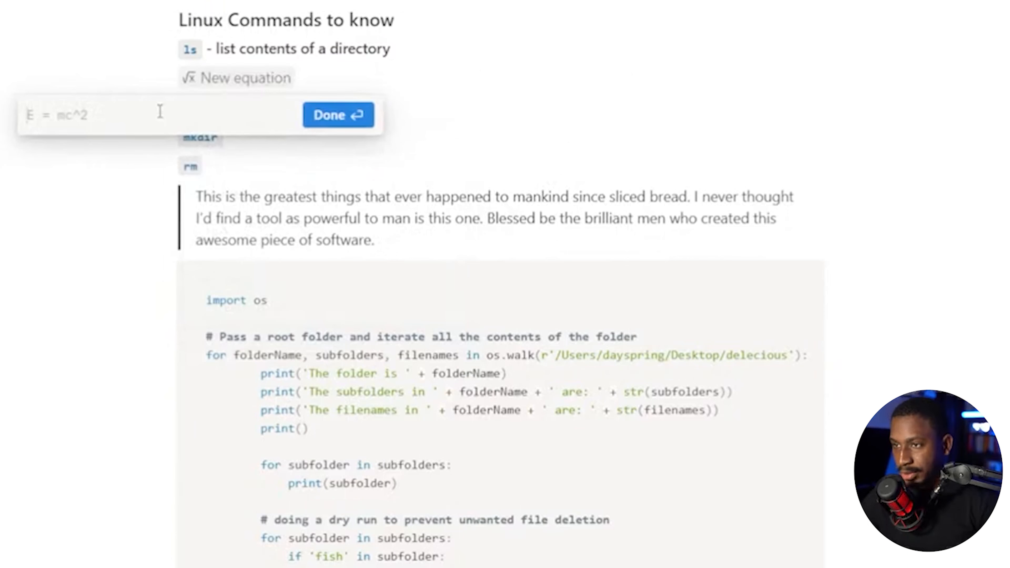
text(b = x)
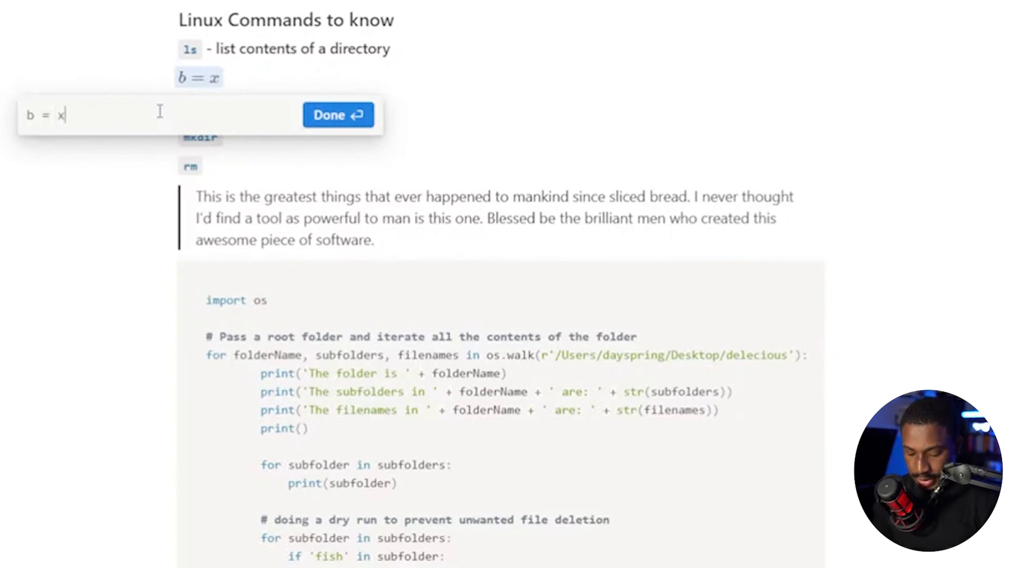
key(BackSpace)
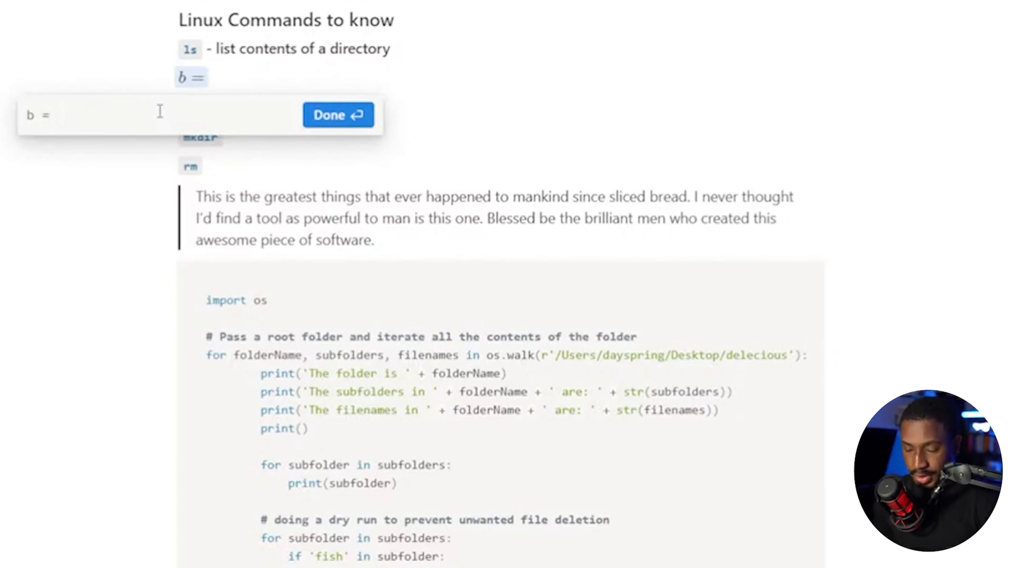
text(2x + 5)
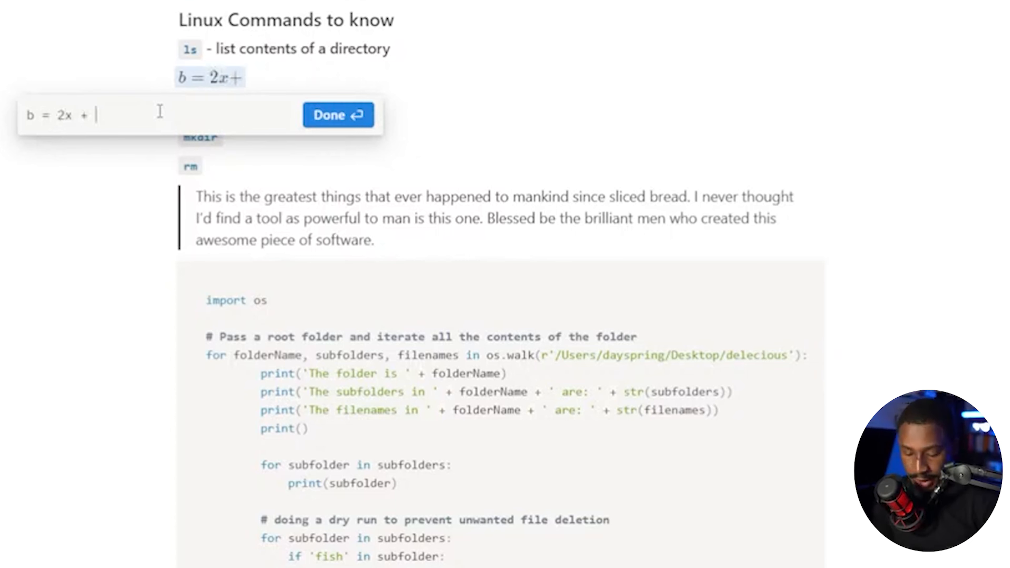
key(Return)
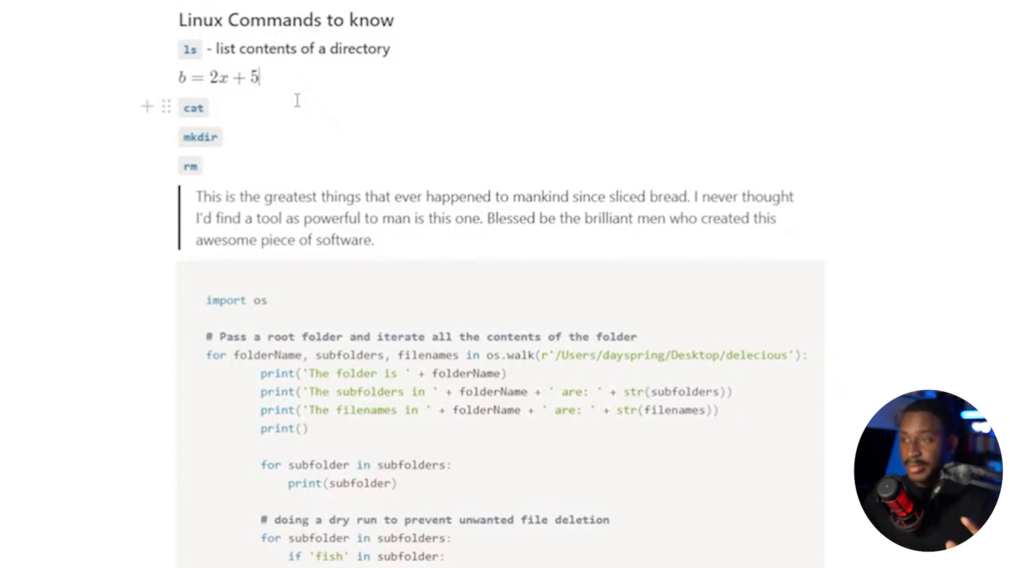
Step: Insert an empty block equation below the b = 2x + 5 line and remove it again
key(Return)
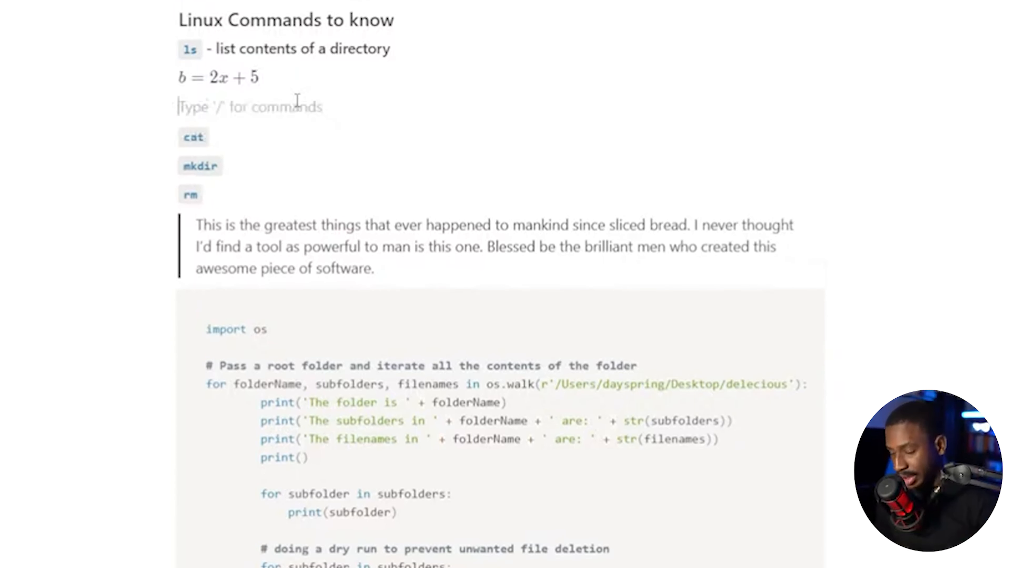
text(/eq)
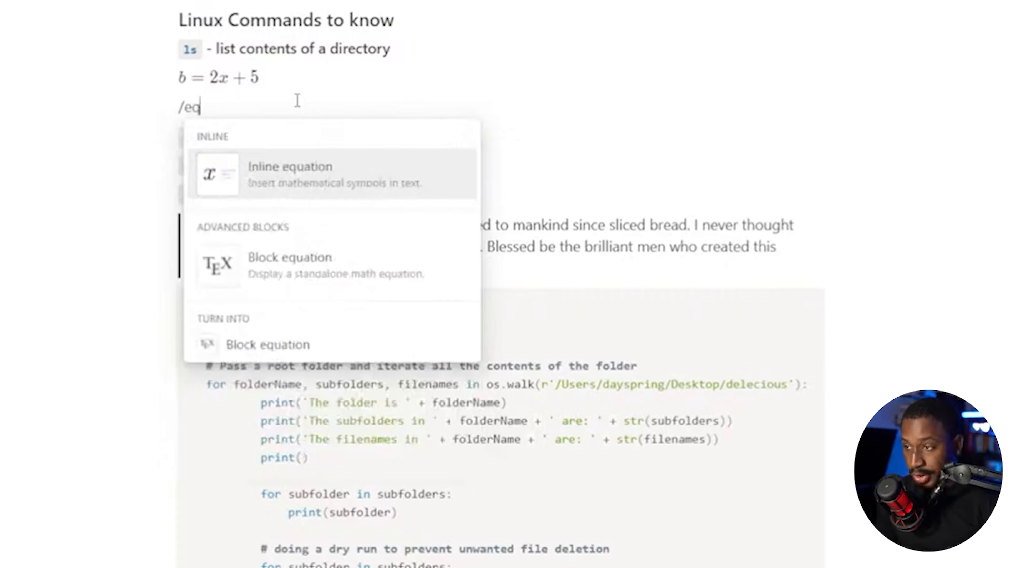
text(ue)
key(BackSpace)
key(BackSpace)
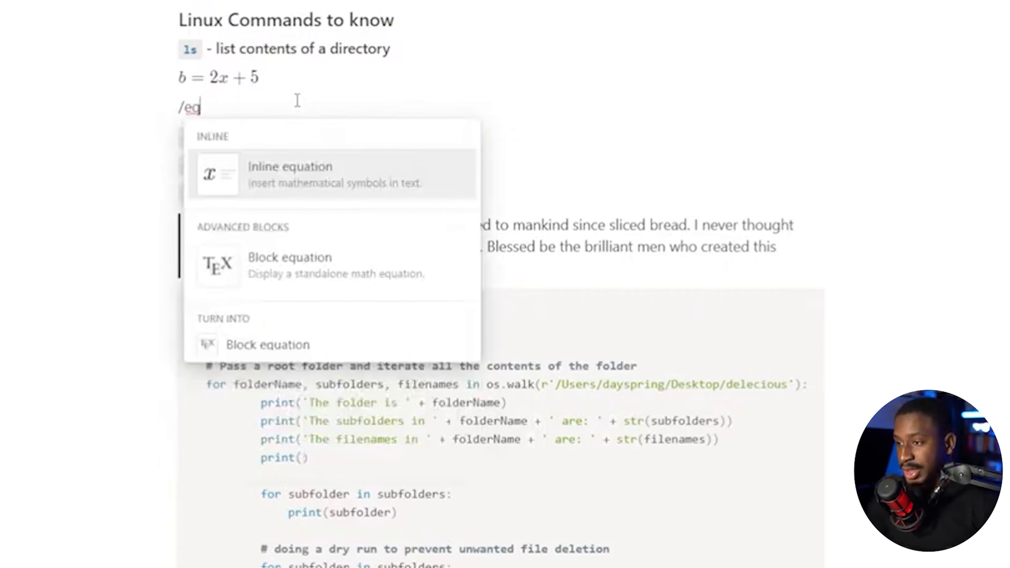
click(259, 255)
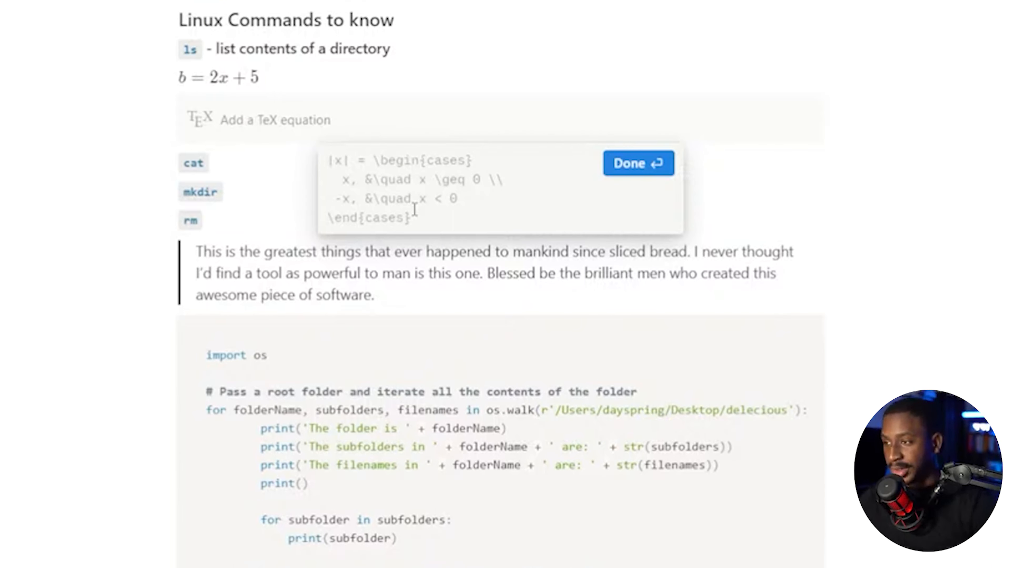
click(646, 170)
key(BackSpace)
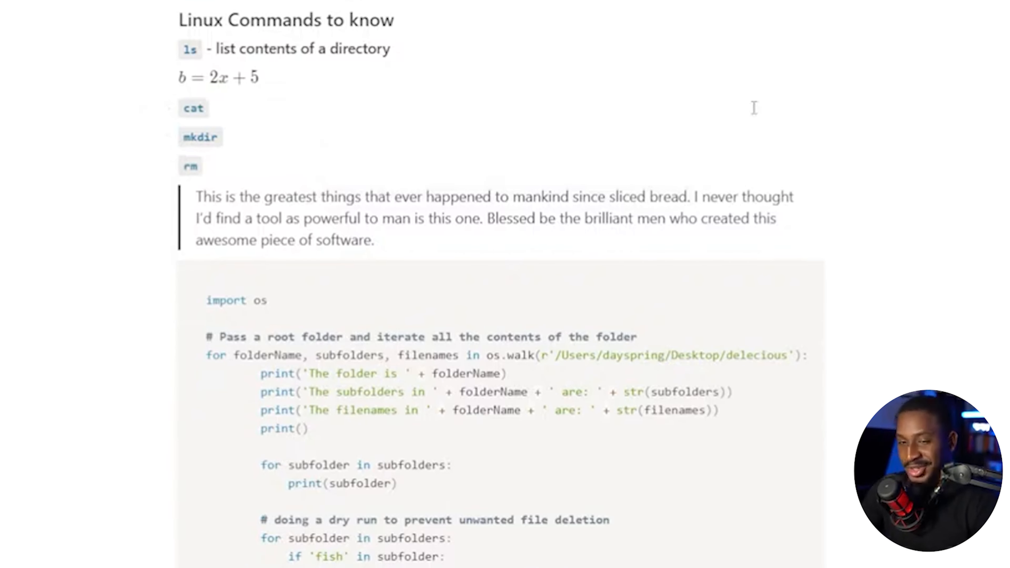
Step: Add an empty line between the b = 2x + 5 equation and the cat command
click(286, 75)
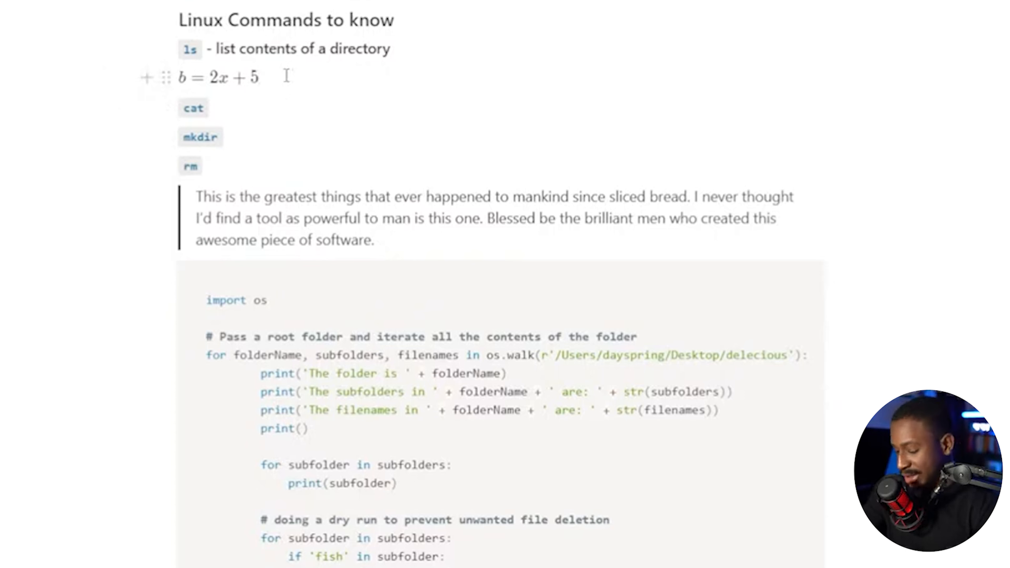
key(Return)
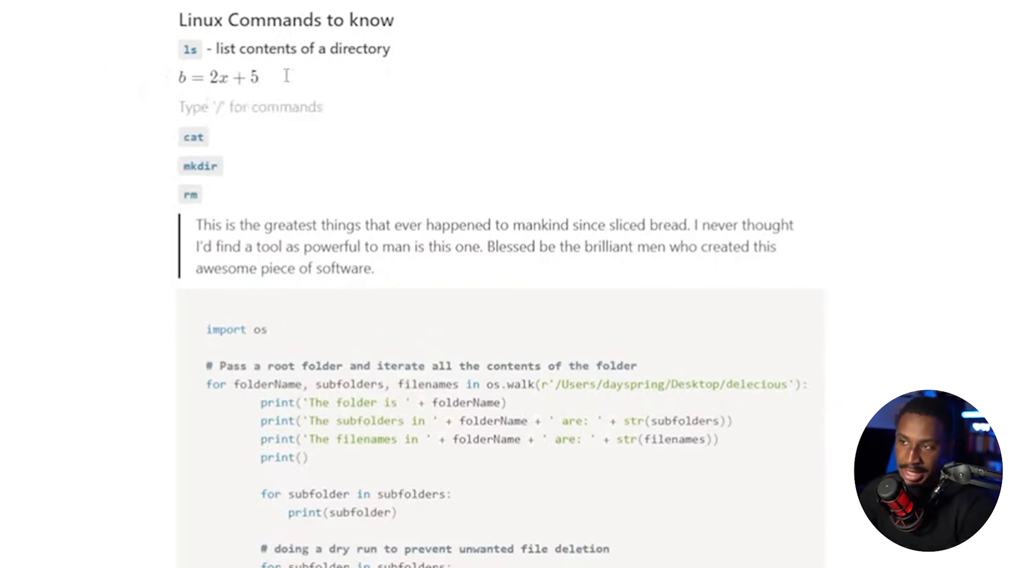
click(263, 76)
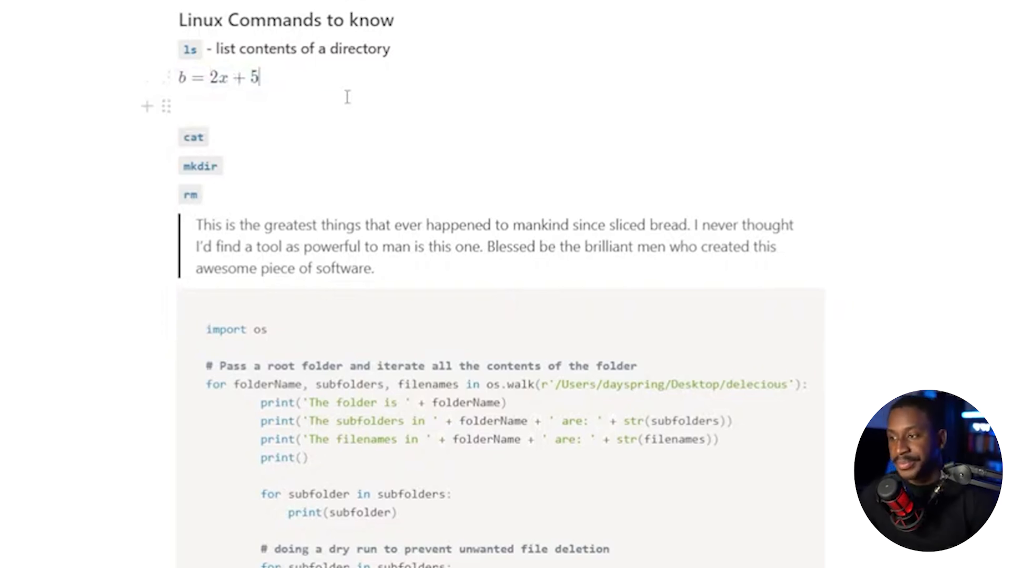
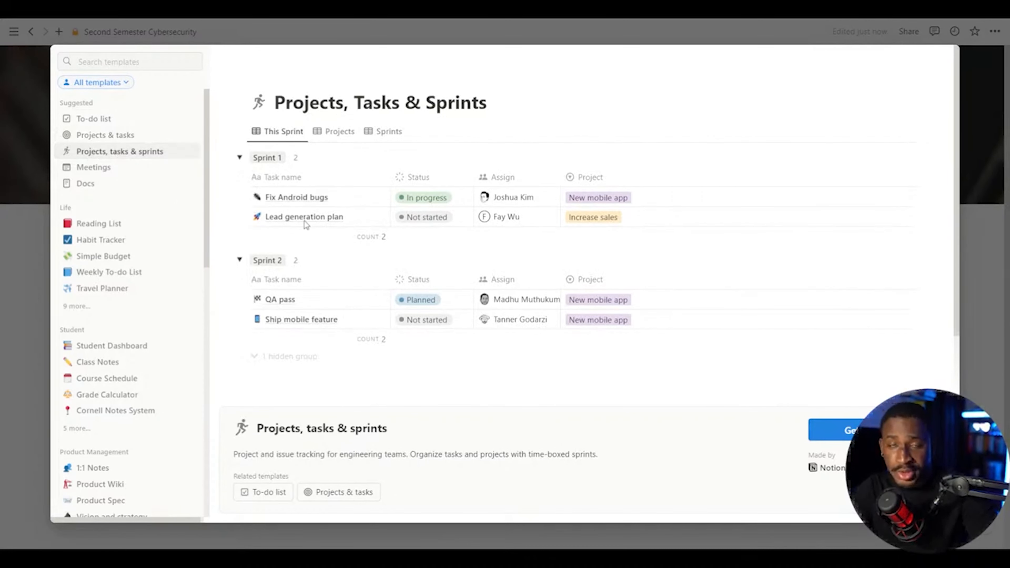
Step: Preview the Meetings, Docs and Reading List templates in the template gallery
click(121, 174)
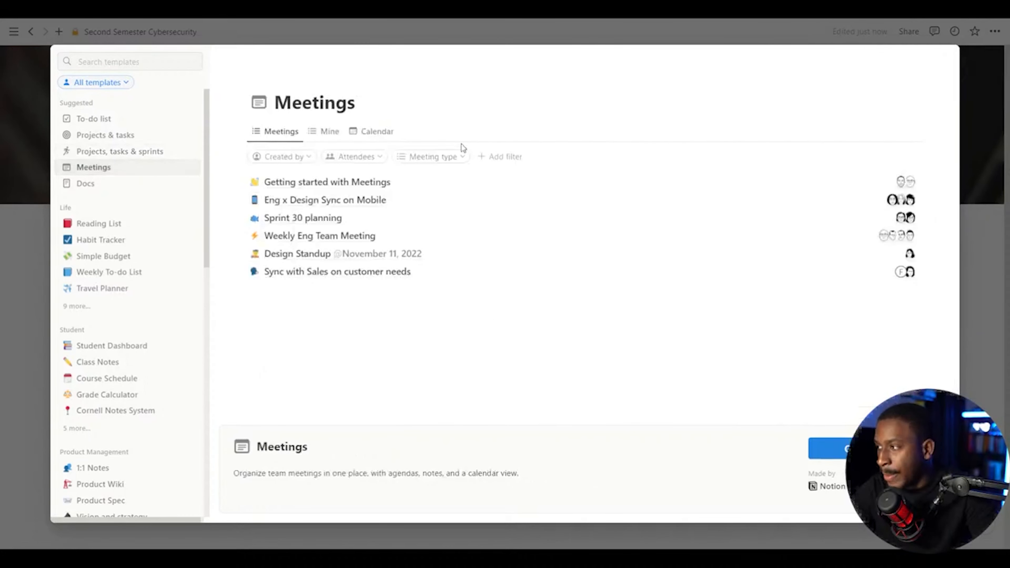
click(120, 184)
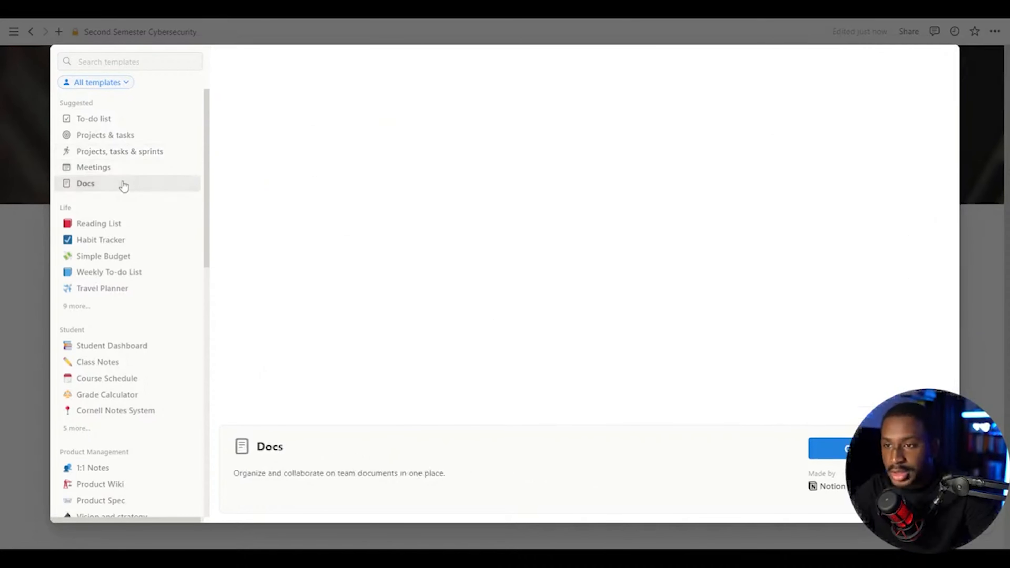
click(99, 224)
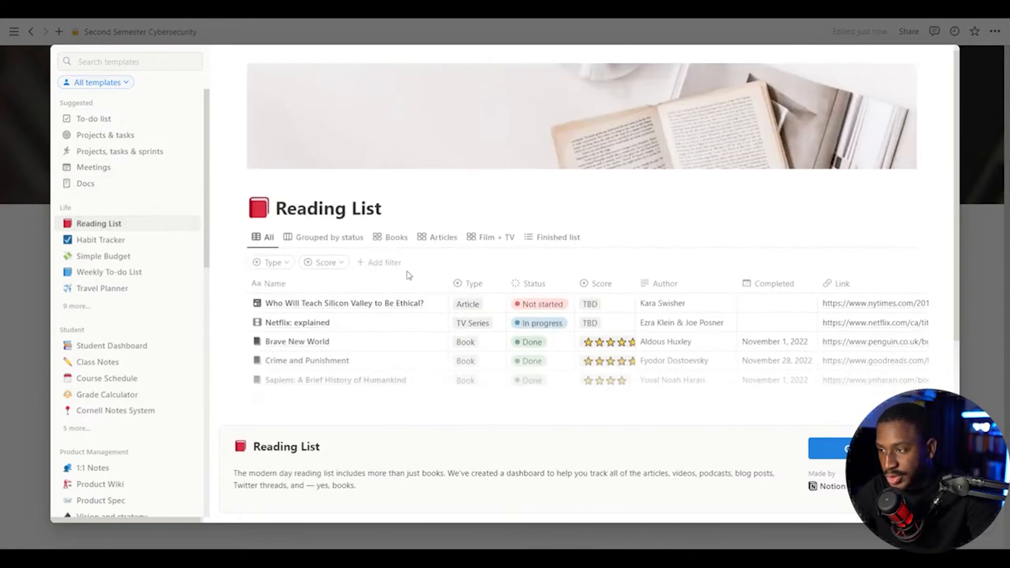
Step: Look through the Reading List, Habit Tracker, Simple Budget and Weekly To-do List templates in the Life category
scroll(406, 278, down, 3)
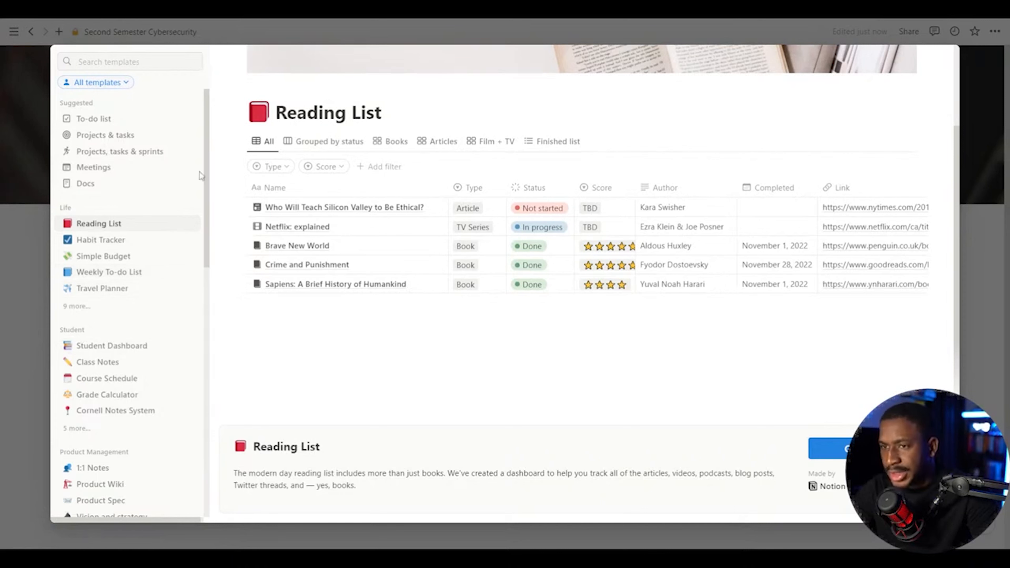
click(100, 240)
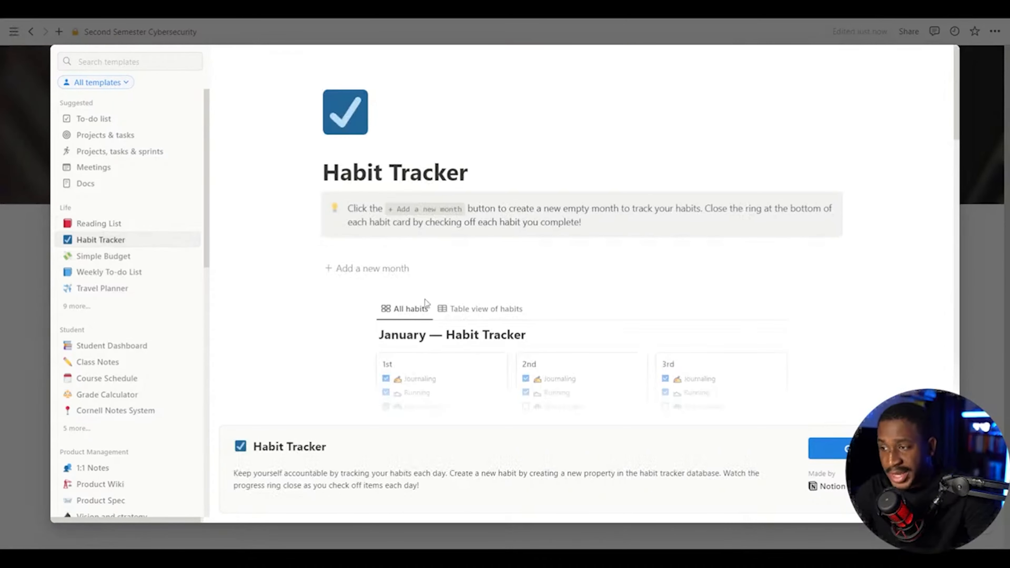
scroll(424, 299, down, 5)
scroll(401, 286, down, 15)
scroll(393, 316, up, 5)
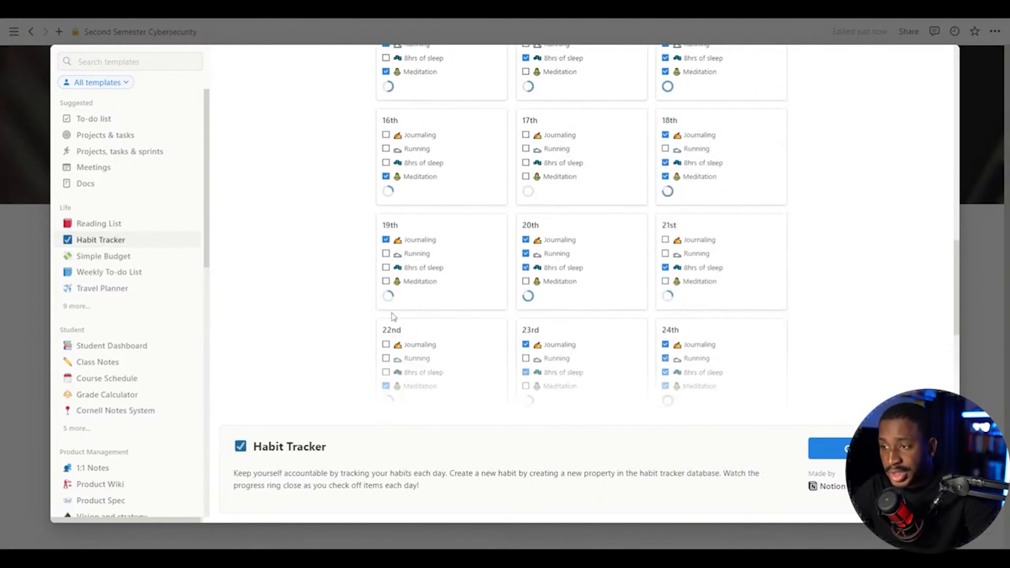
scroll(393, 316, up, 10)
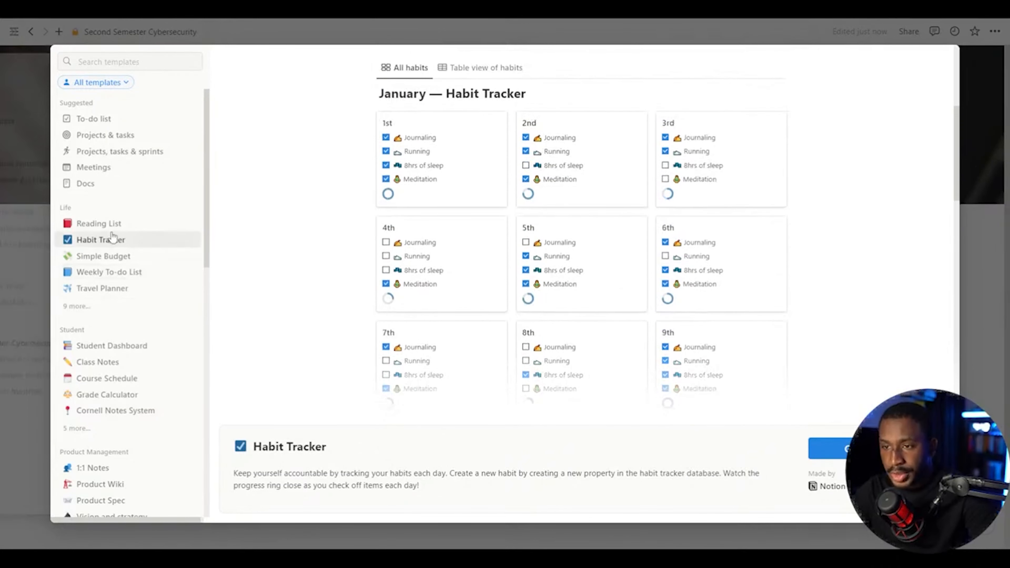
click(104, 256)
scroll(463, 239, down, 5)
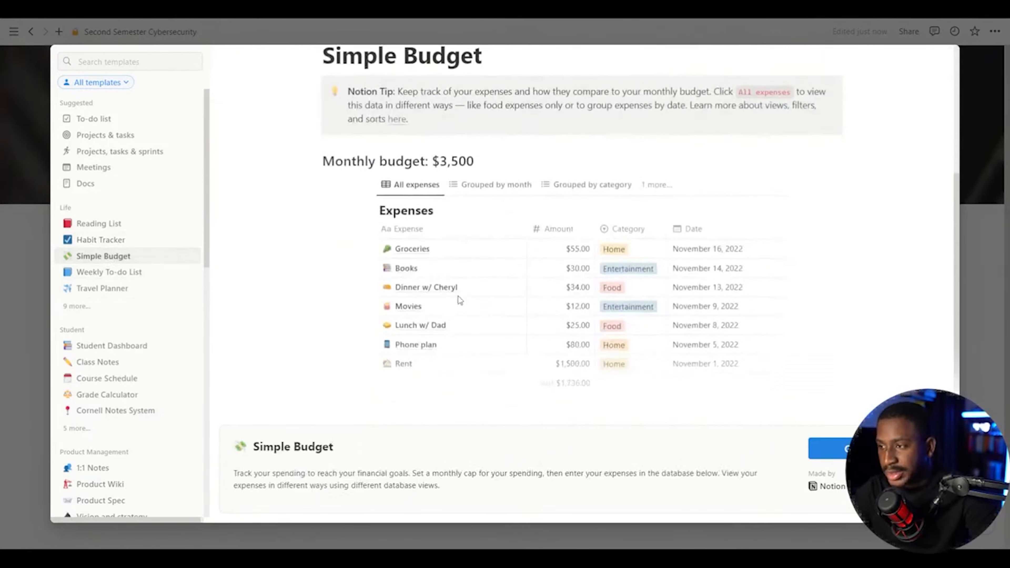
click(147, 272)
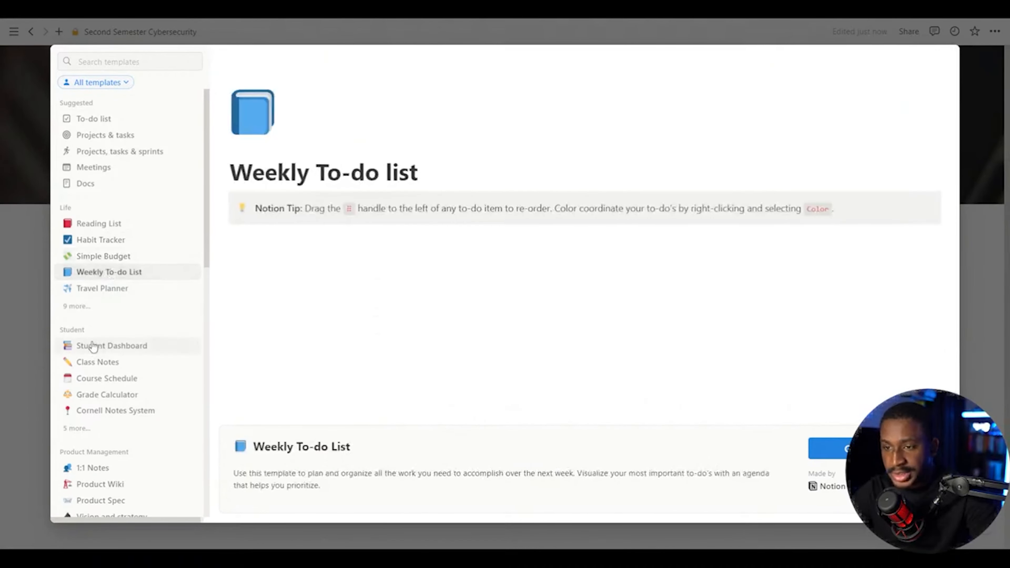
Step: Show all Student category templates and preview the Student Dashboard with its course cards
click(78, 428)
click(131, 345)
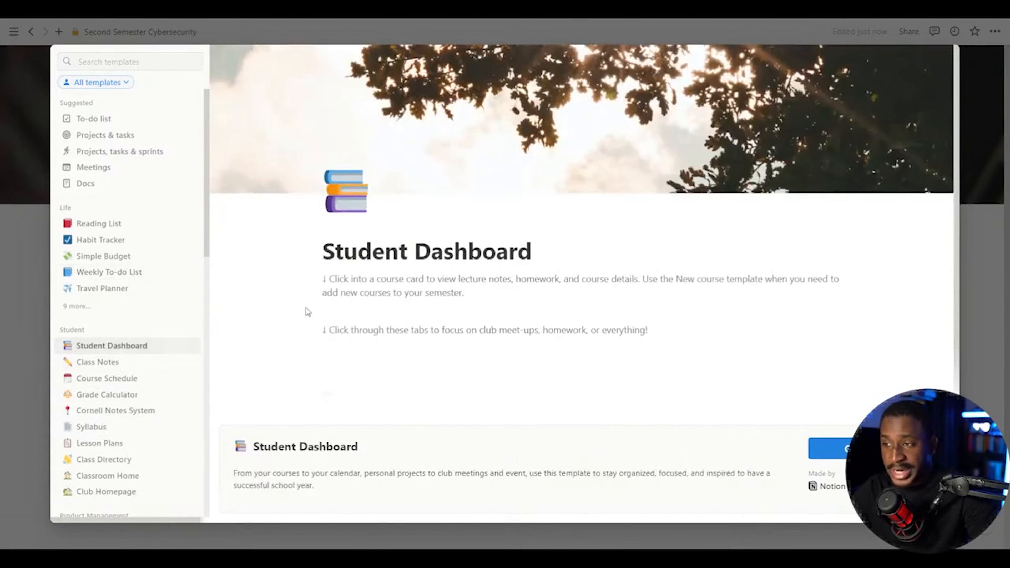
scroll(590, 250, down, 4)
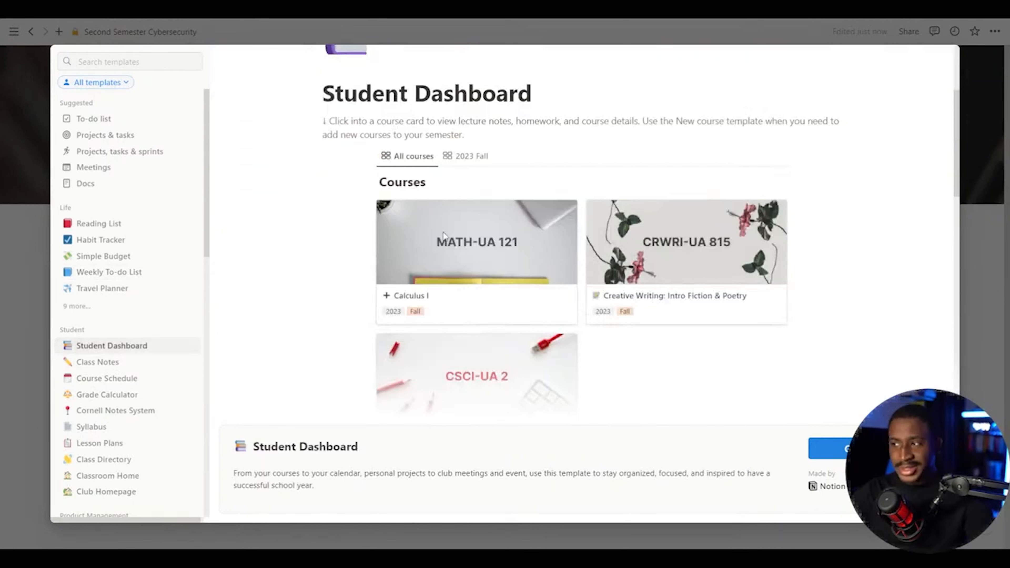
scroll(721, 275, down, 3)
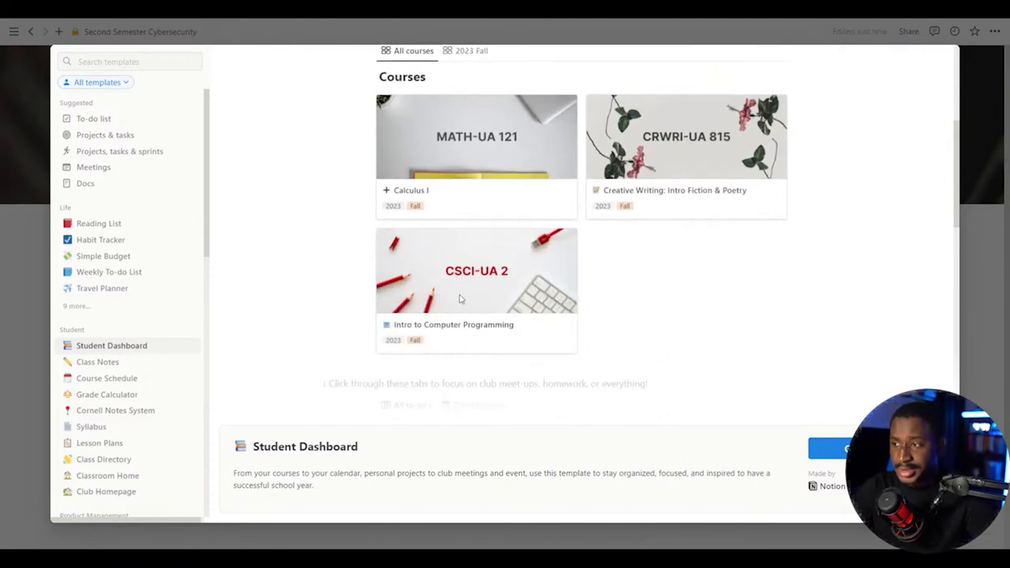
scroll(459, 294, up, 7)
scroll(615, 286, down, 5)
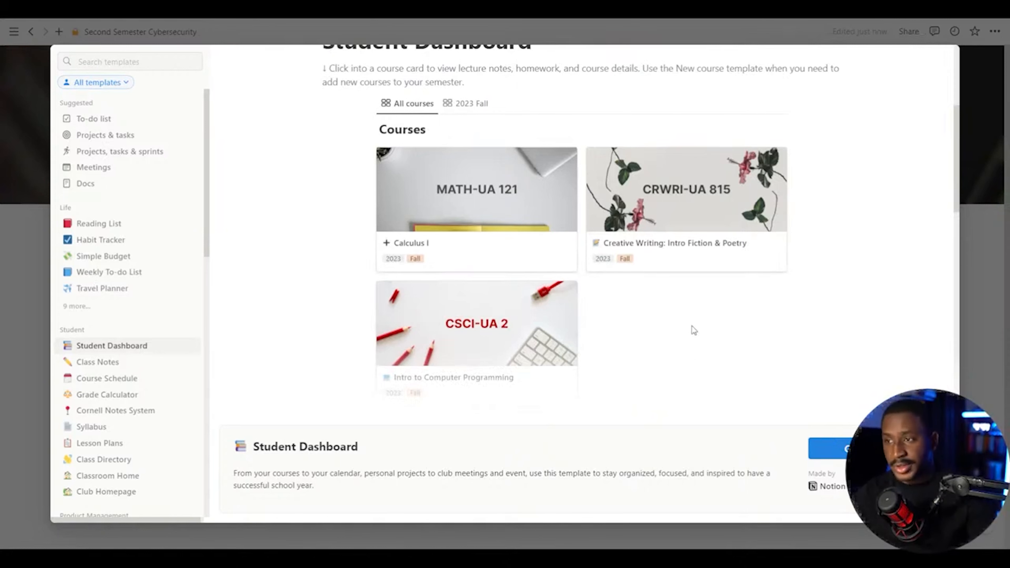
Step: Preview the Class Notes and Course Schedule templates, and return to the Student Dashboard preview
click(99, 361)
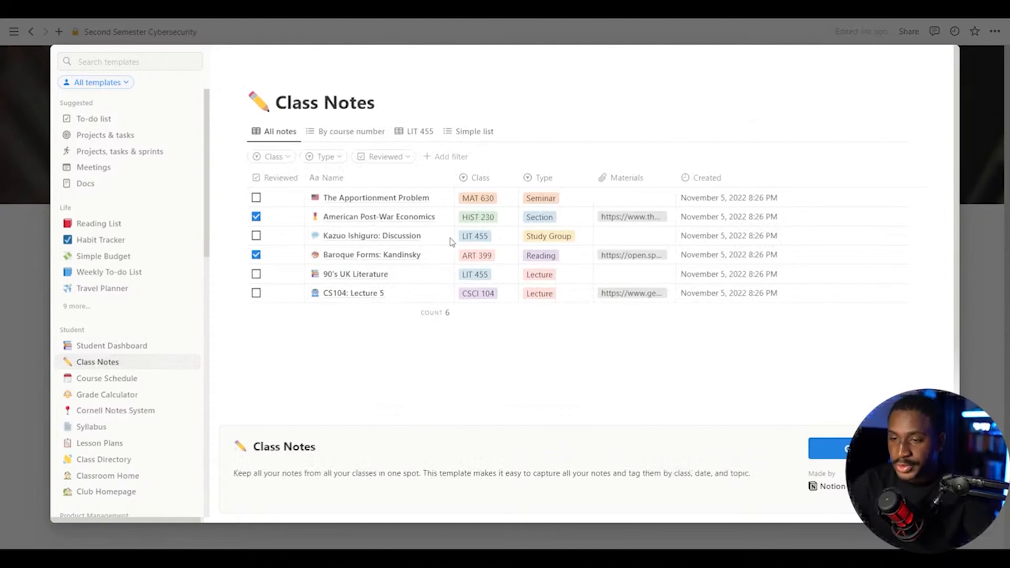
click(108, 381)
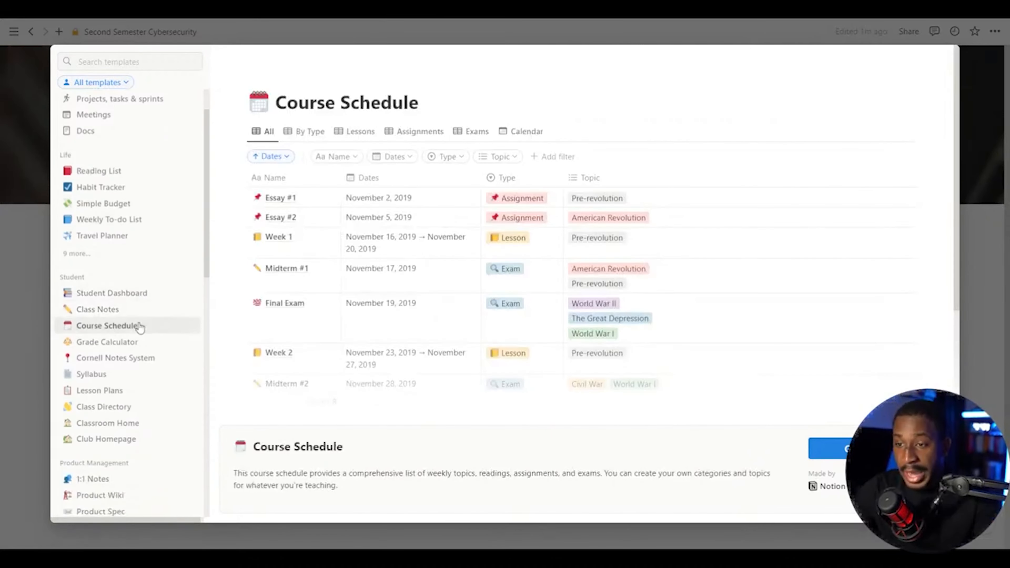
scroll(126, 331, down, 2)
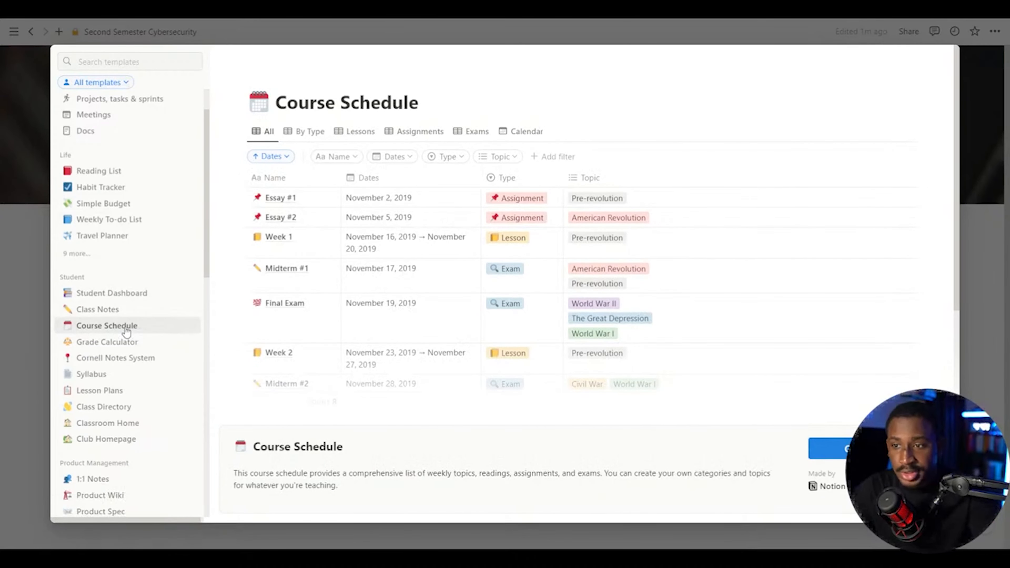
click(137, 294)
scroll(654, 259, down, 2)
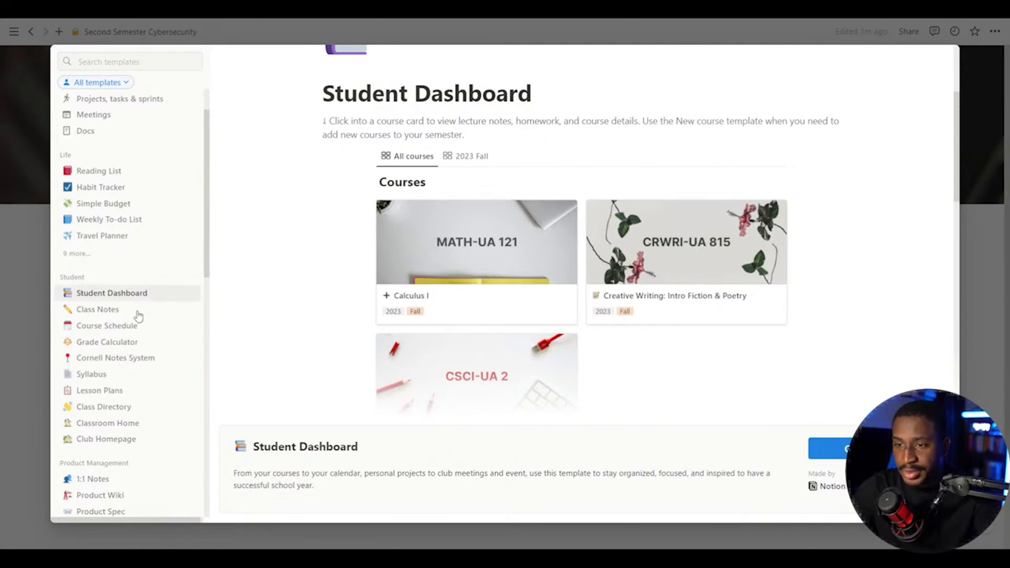
scroll(121, 331, down, 2)
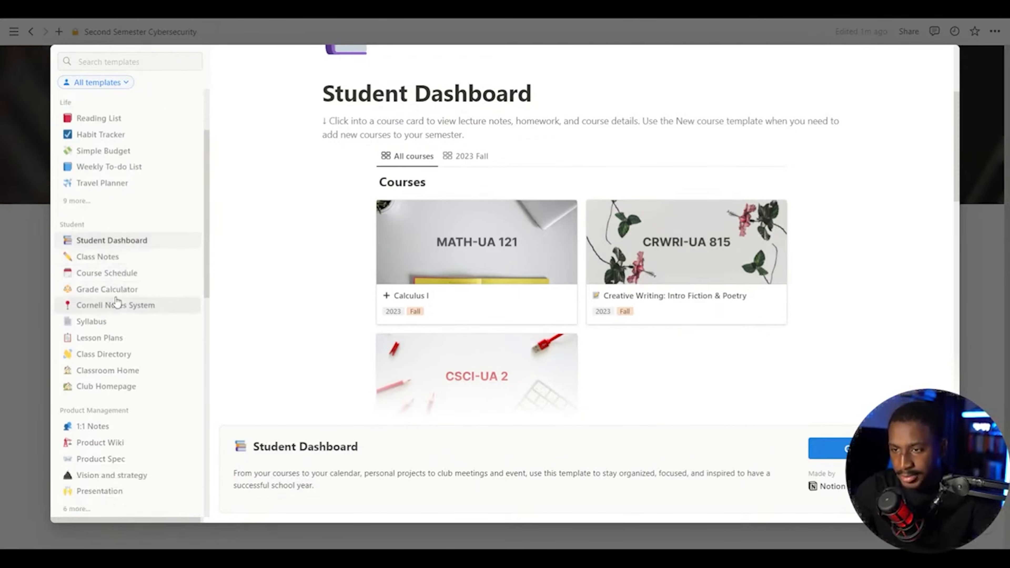
Step: Preview the Grade Calculator, Cornell Notes System, Syllabus and Class Directory student templates
click(129, 293)
click(130, 308)
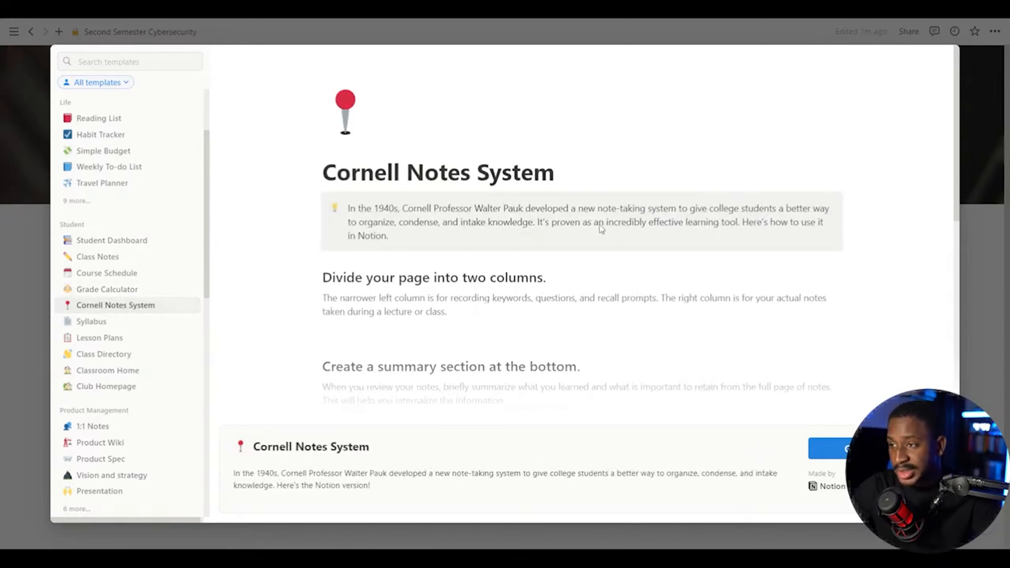
scroll(453, 159, down, 3)
scroll(484, 173, down, 5)
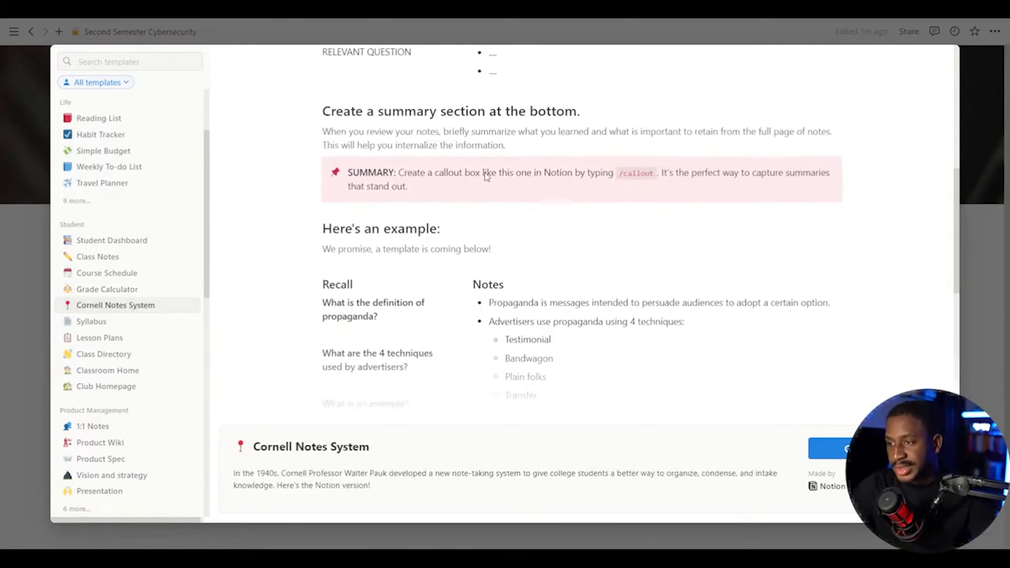
click(116, 323)
click(120, 354)
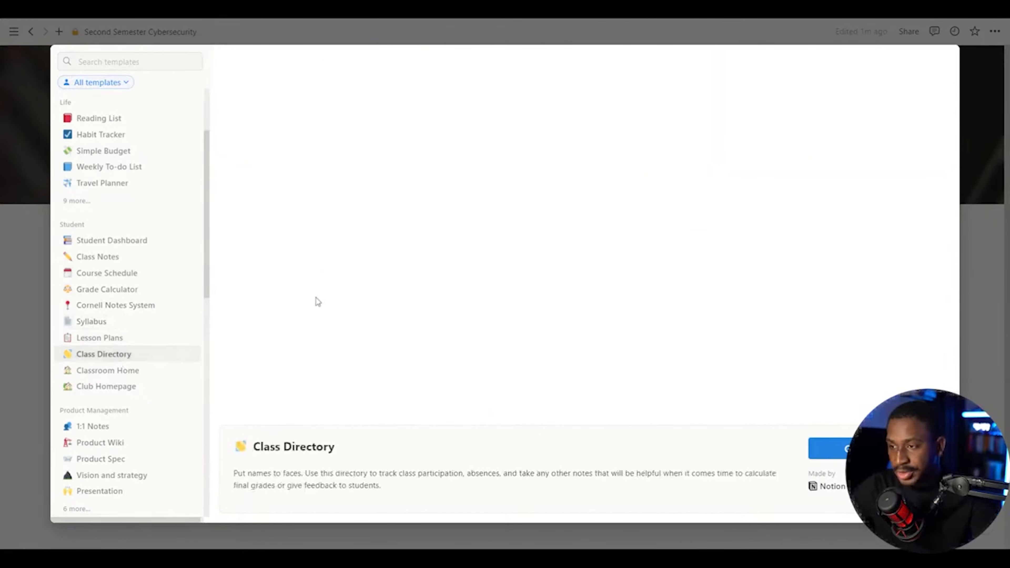
Step: Preview the 1:1 Notes, Product Wiki and Design Sprint templates, and close the template gallery without using one
scroll(119, 358, down, 6)
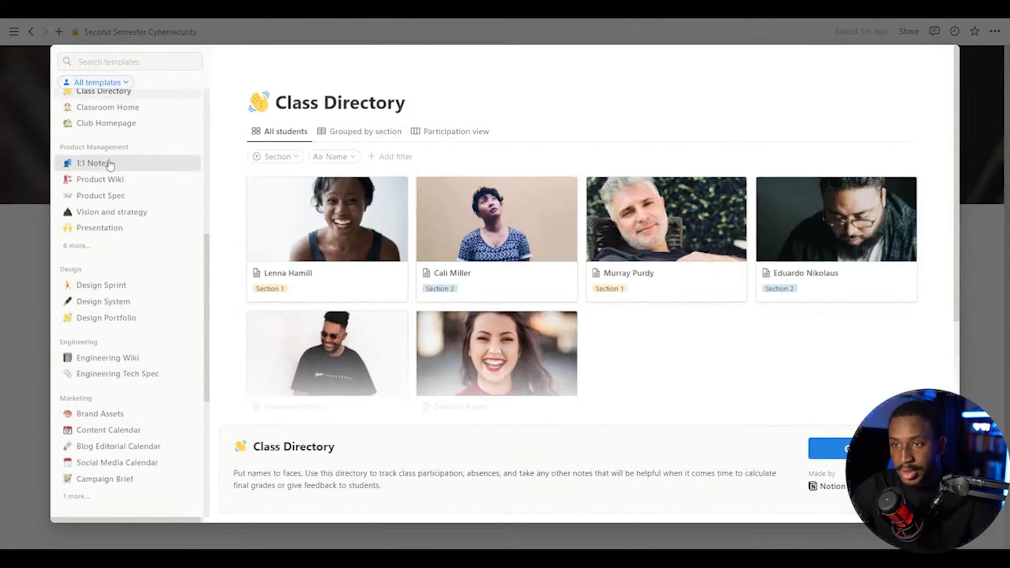
click(110, 163)
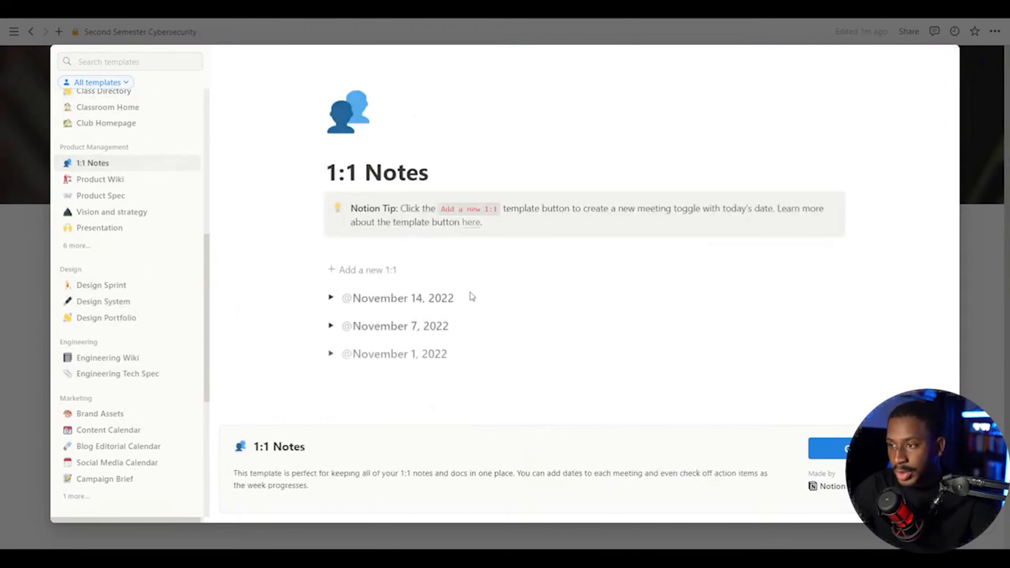
click(123, 180)
click(104, 246)
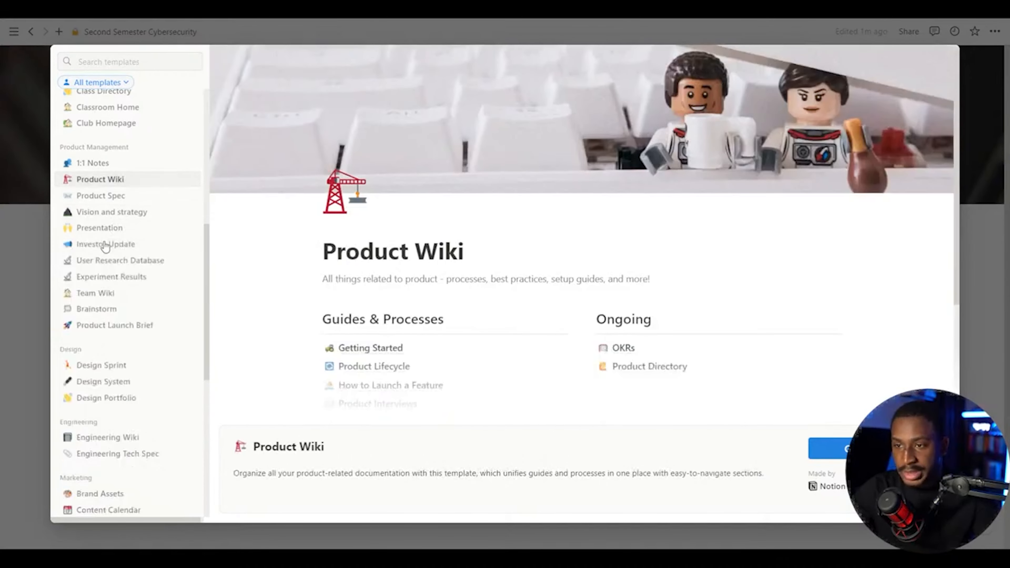
scroll(103, 223, down, 4)
click(101, 215)
scroll(104, 320, down, 5)
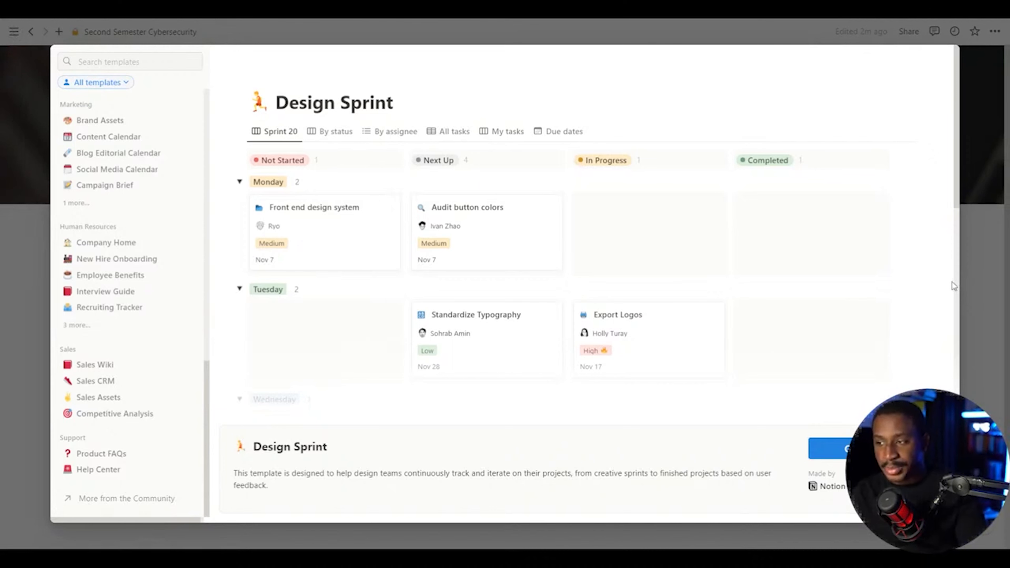
click(986, 271)
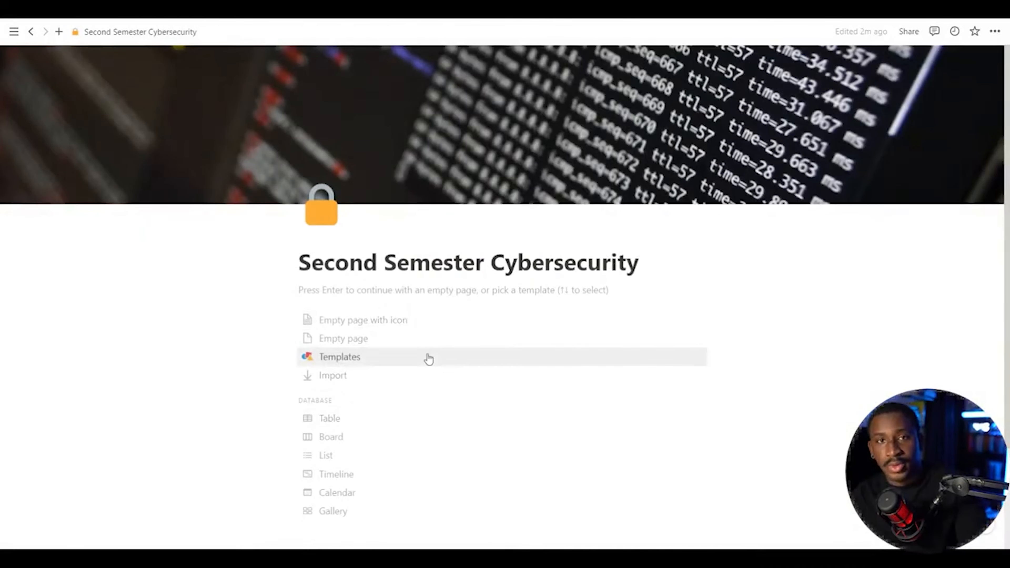
Step: Insert a board view on the empty Second Semester Cybersecurity page, using a new database as its data source
click(445, 294)
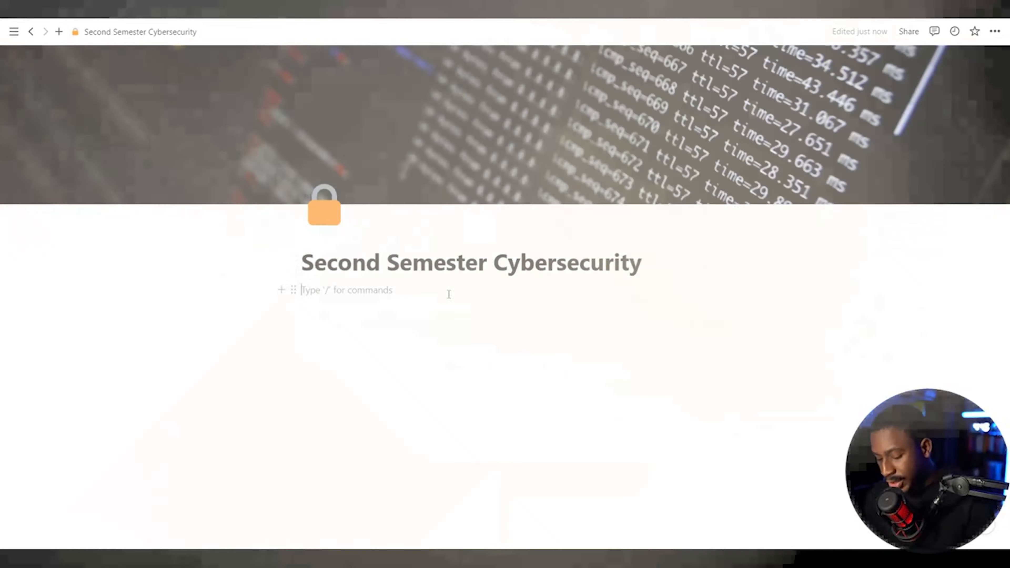
text(/)
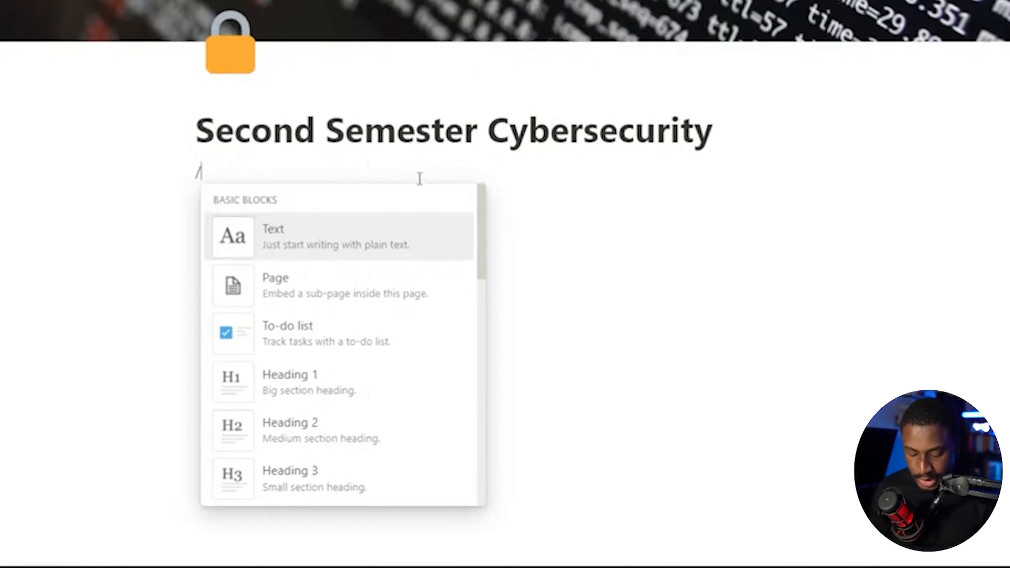
key(BackSpace)
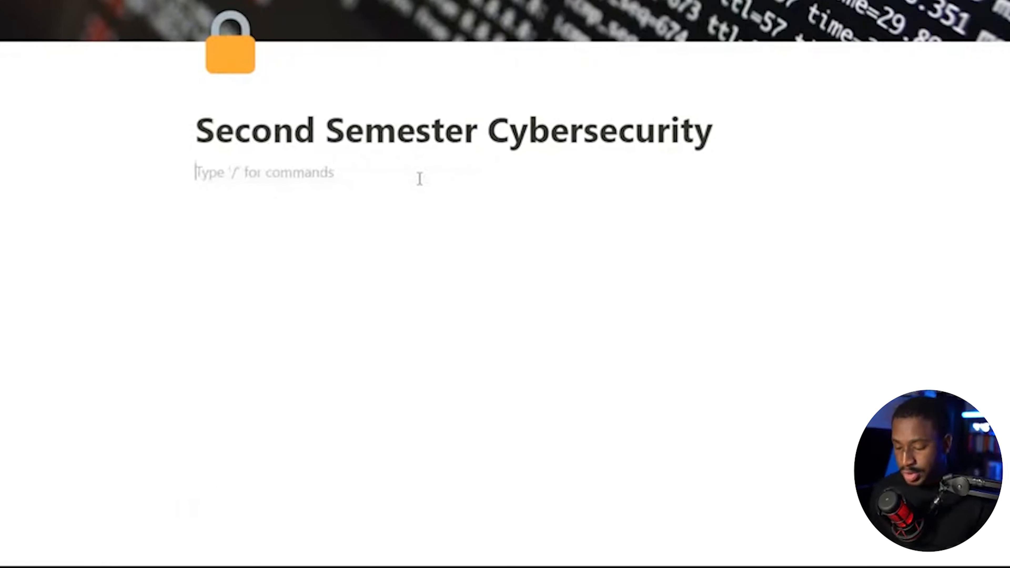
text(/boar)
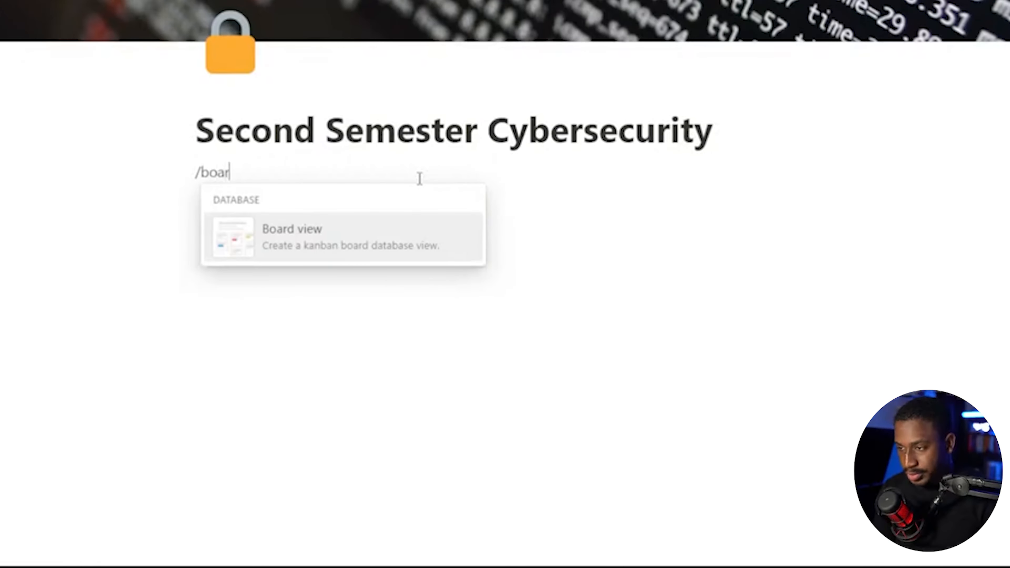
key(Return)
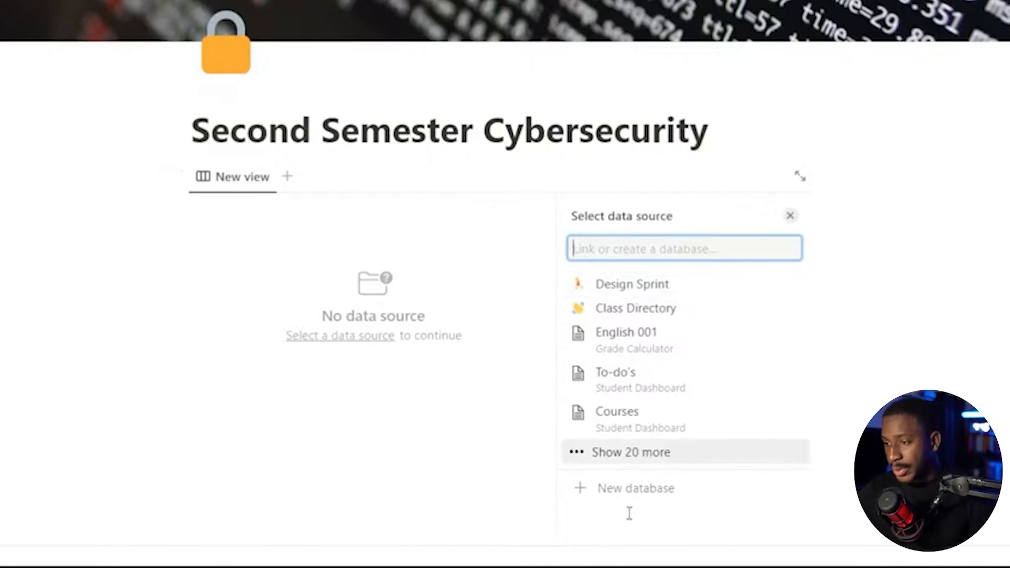
click(627, 491)
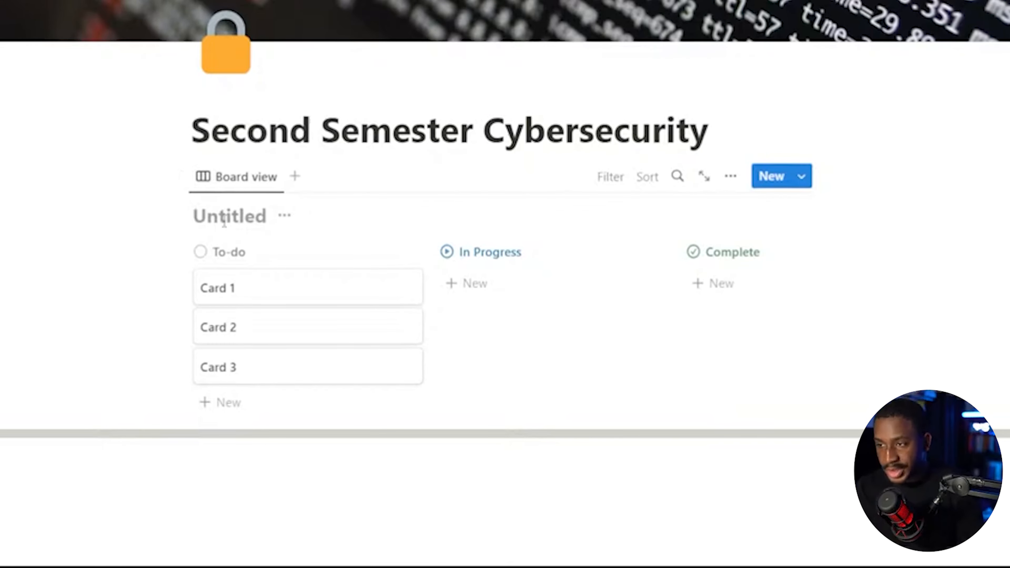
Step: Title the new board database "Course Tracker"
text(COurse)
key(BackSpace)
key(BackSpace)
key(BackSpace)
key(BackSpace)
key(BackSpace)
text(ourse Tracker)
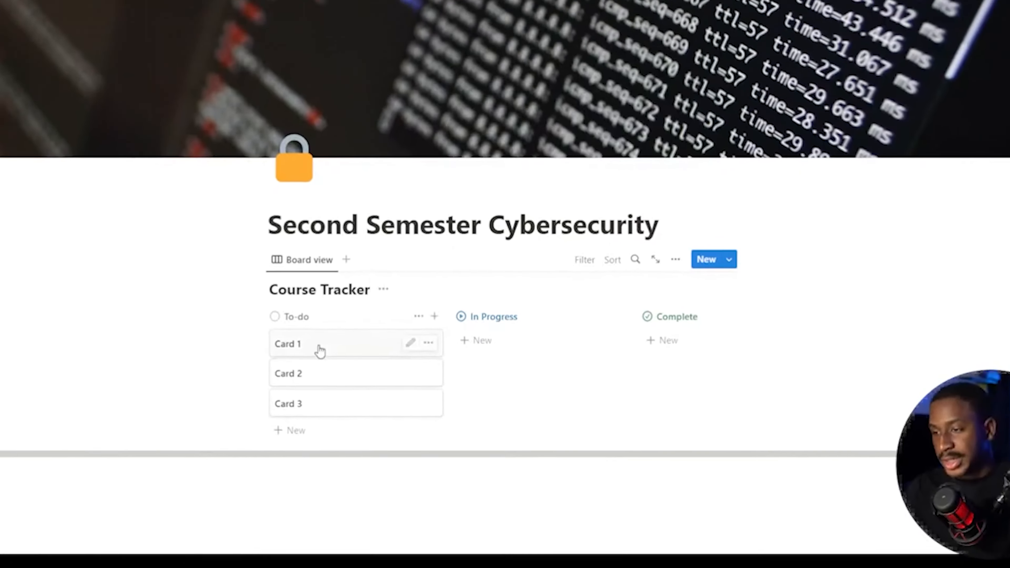
Step: Rename Card 1 in the To-do column as "Learn TCP/IP"
click(260, 295)
text(L)
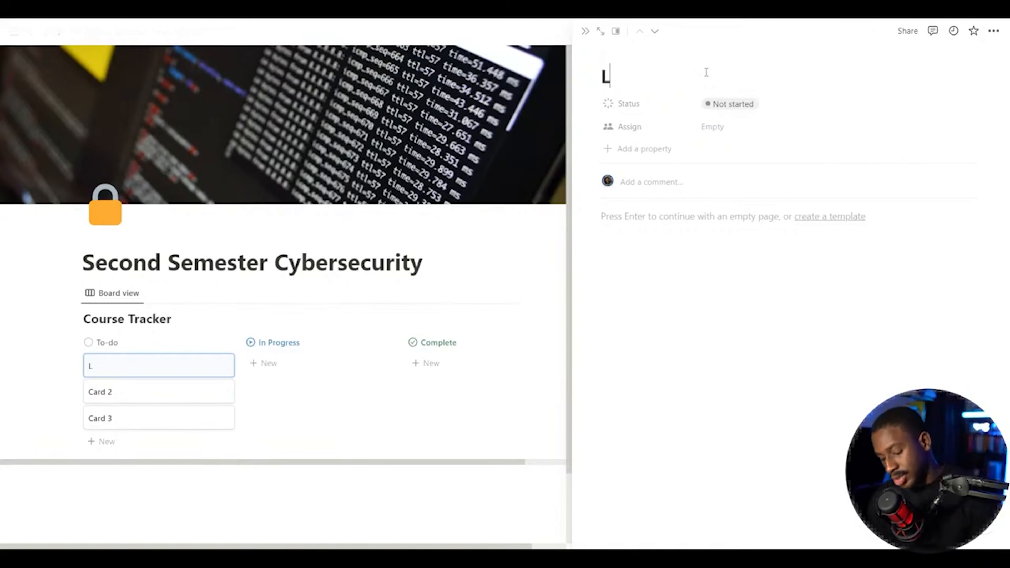
text(earn TCP?IP)
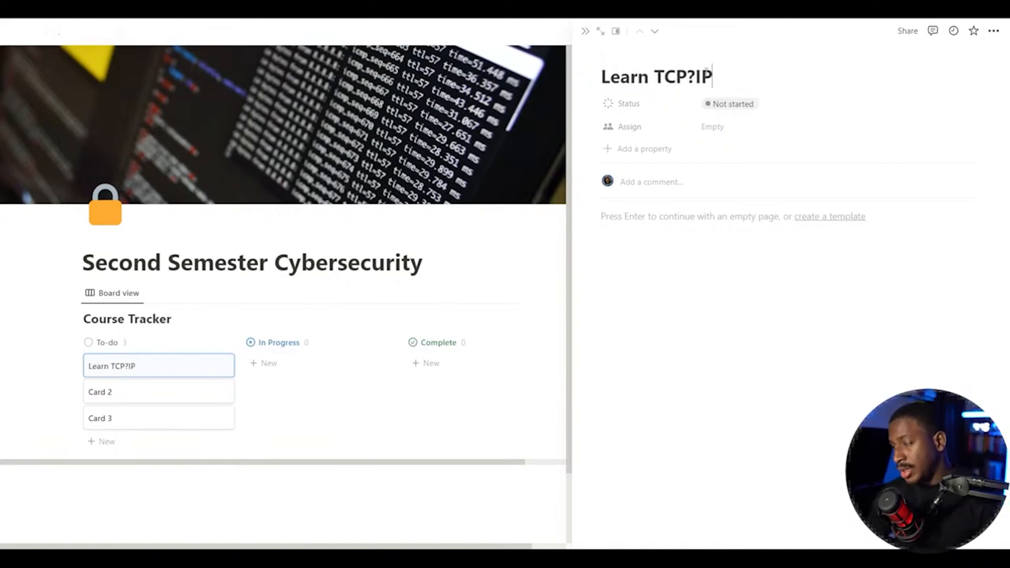
key(BackSpace)
key(BackSpace)
key(BackSpace)
text(/IP)
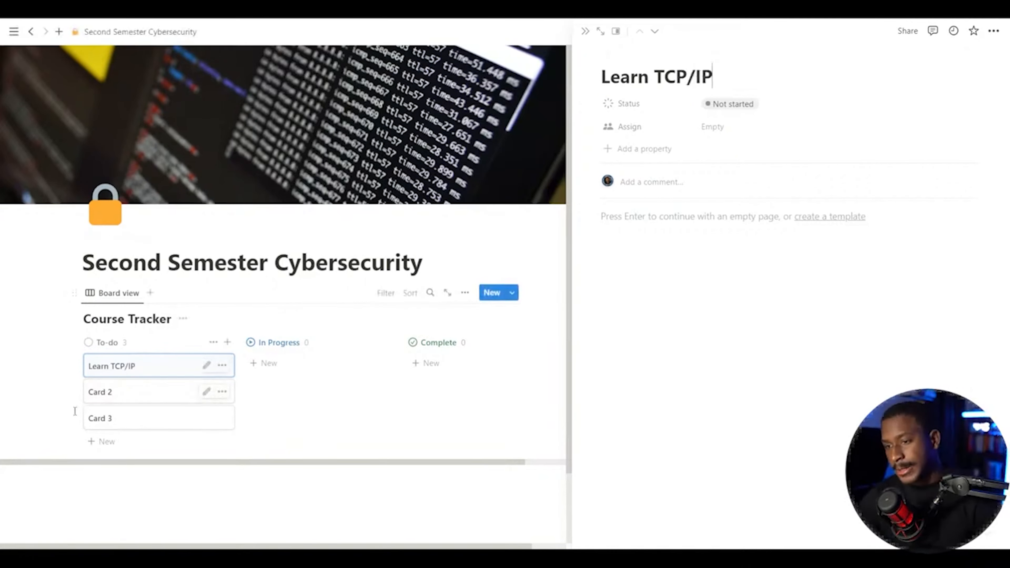
Step: Rename Card 2 in the To-do column as "Learn Cloud Security Fundamentals"
click(139, 392)
triple_click(693, 68)
text(Learn Cloud S)
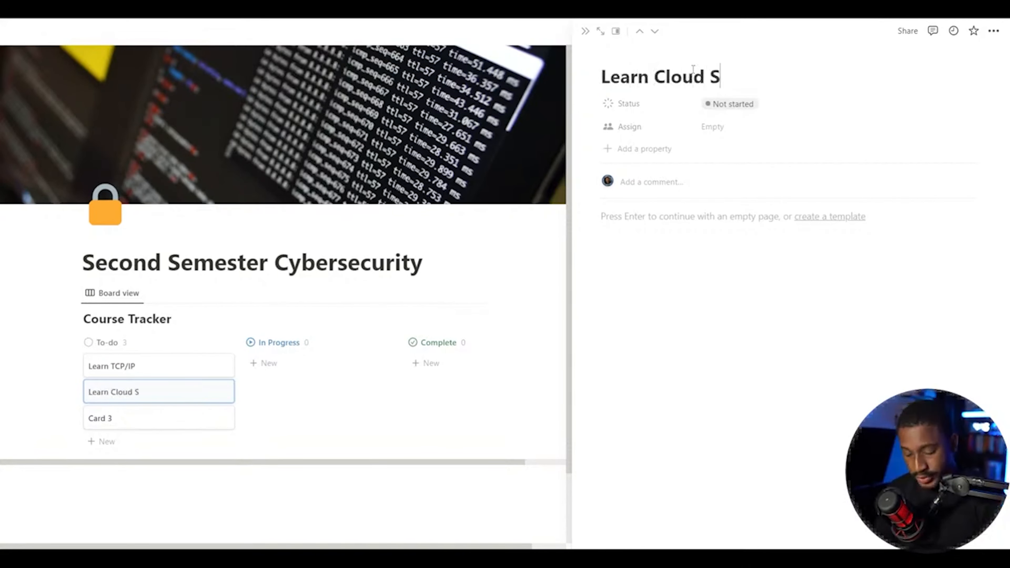
text(ecurity Fundametn)
key(BackSpace)
key(BackSpace)
text(ntals)
Step: Rename Card 3 in the To-do column as "Learn Terraform"
click(174, 422)
triple_click(638, 77)
text(Learn Terraform)
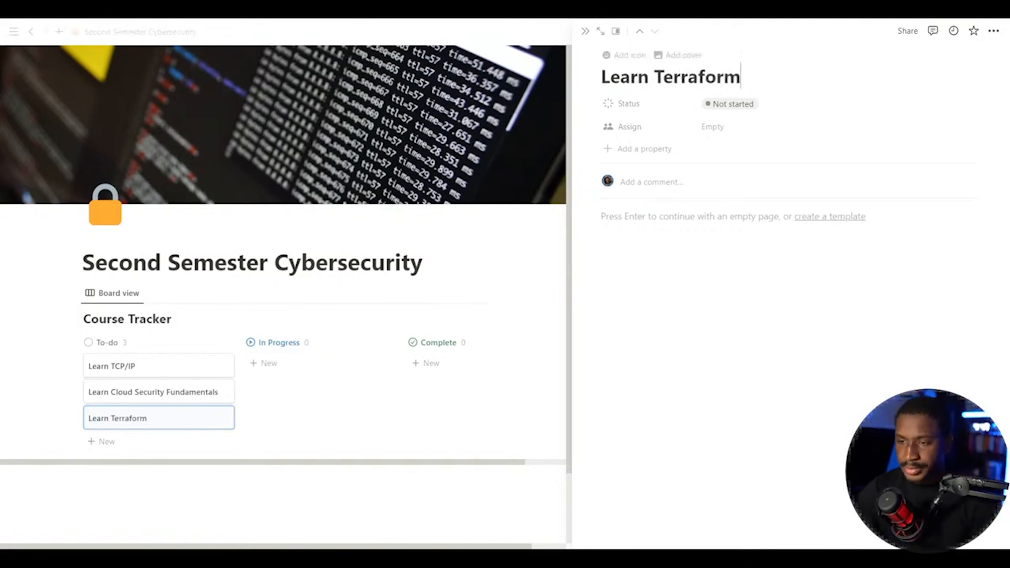
Step: Close the Learn Terraform card and open the Learn TCP/IP card from the To-do column
click(272, 438)
click(685, 505)
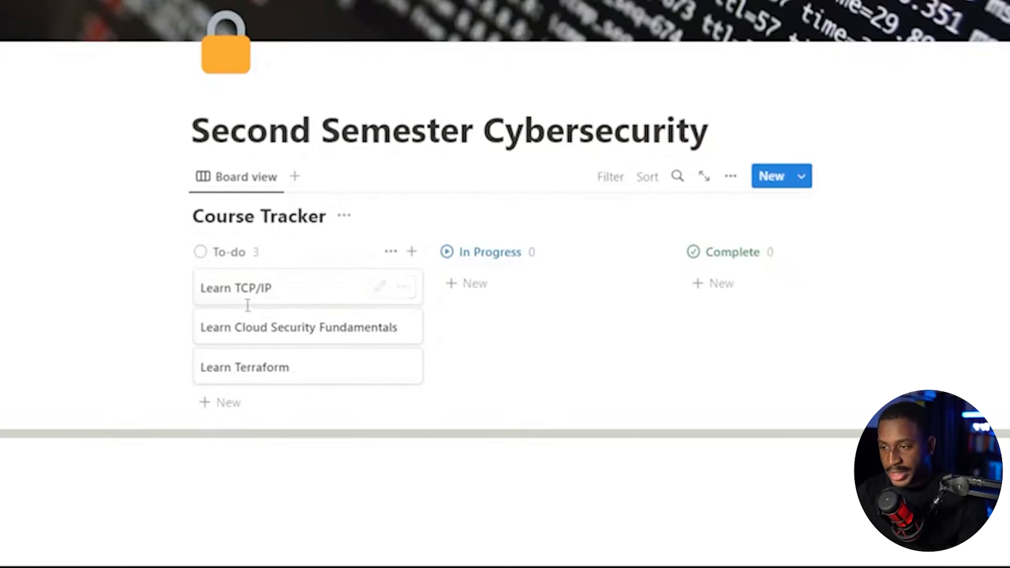
mouse_move(290, 294)
mouse_down()
mouse_move(760, 292)
mouse_move(397, 255)
mouse_move(349, 257)
mouse_move(296, 292)
mouse_up()
click(296, 292)
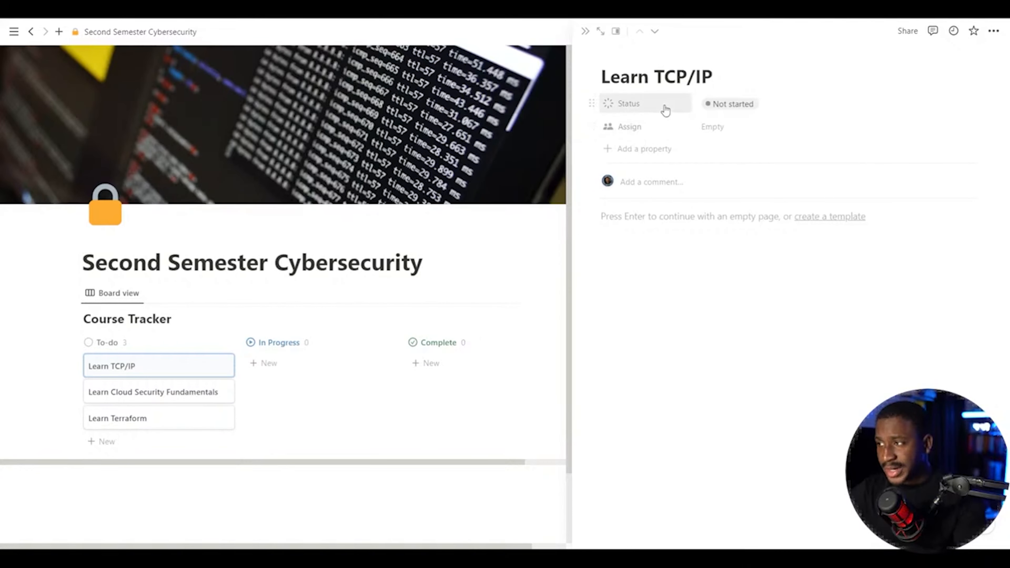
Step: Check the people choices for the Learn TCP/IP card's Assign property, and delete that property from the database
click(709, 127)
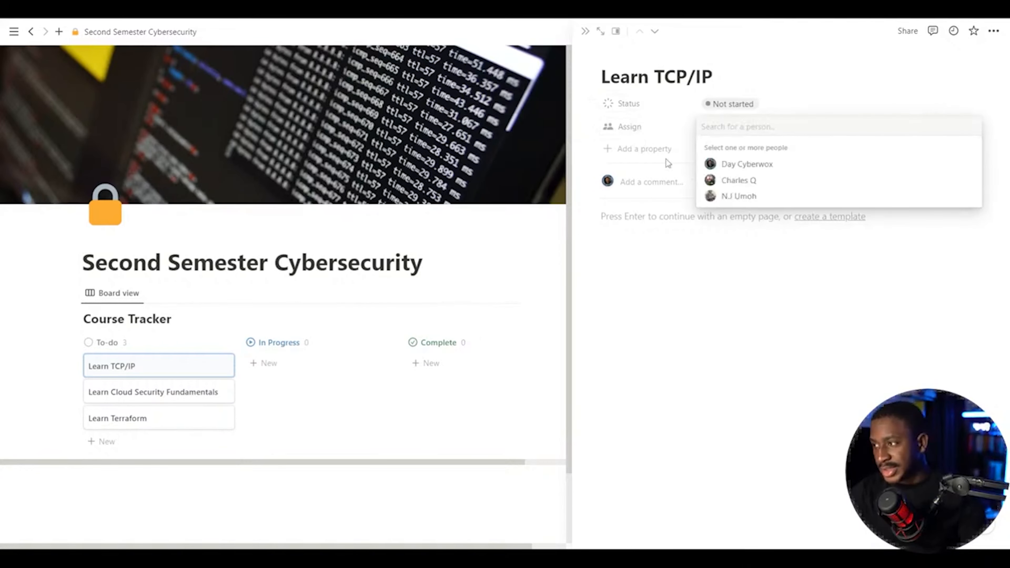
click(663, 245)
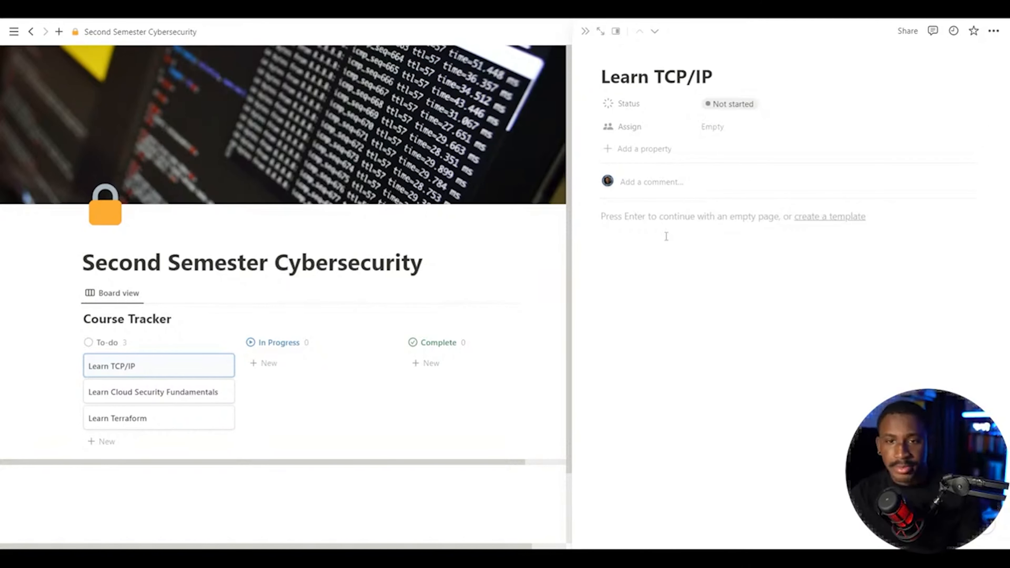
click(656, 125)
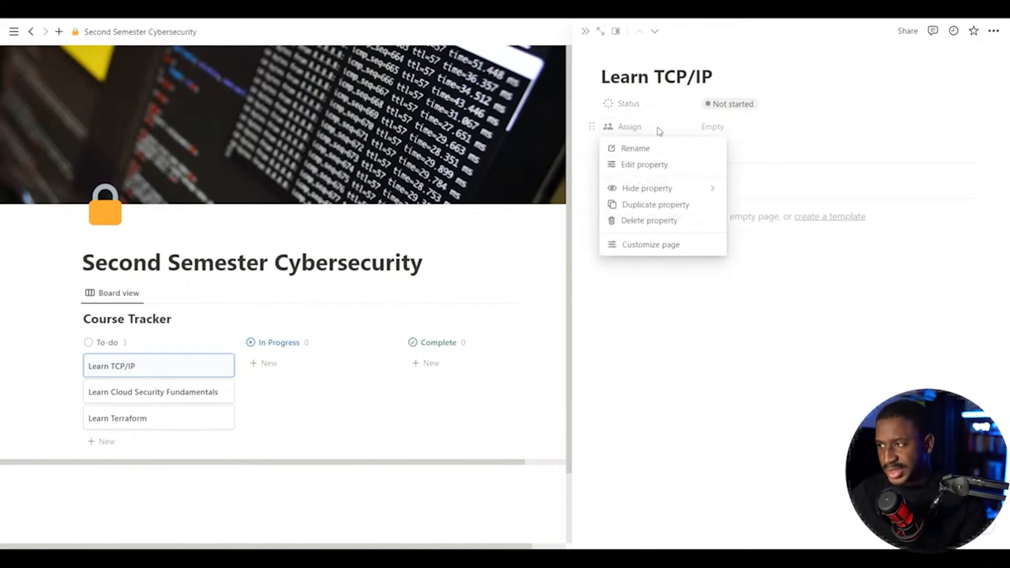
click(664, 219)
click(565, 292)
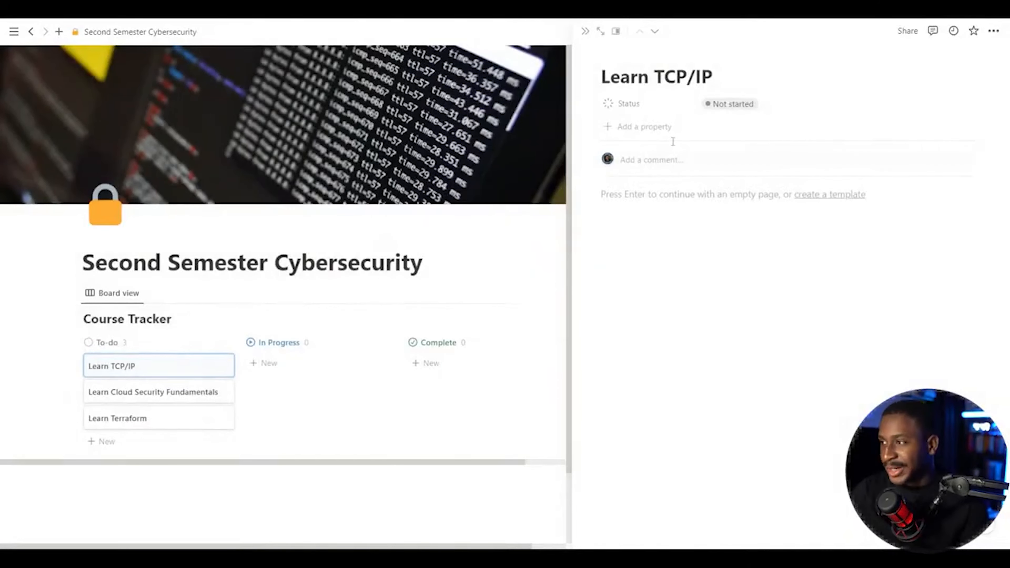
Step: Add a new property of type Select to the Learn TCP/IP card
click(652, 131)
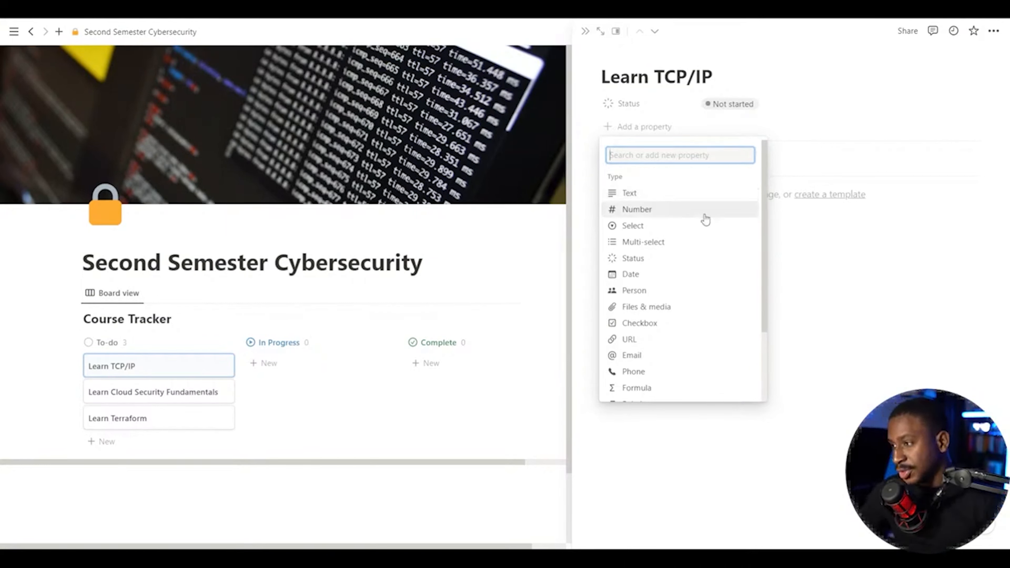
click(694, 233)
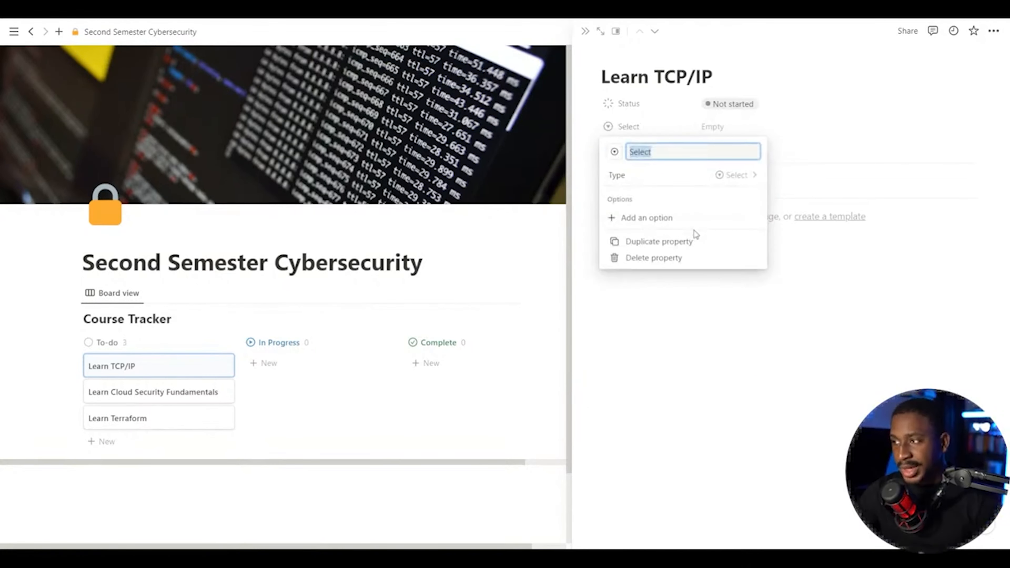
text(Due Date)
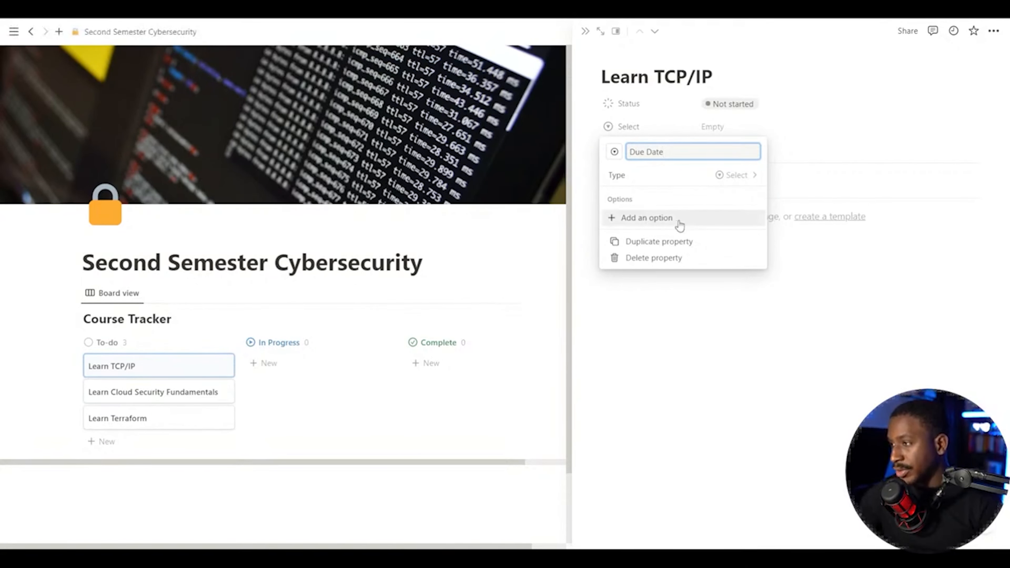
click(806, 133)
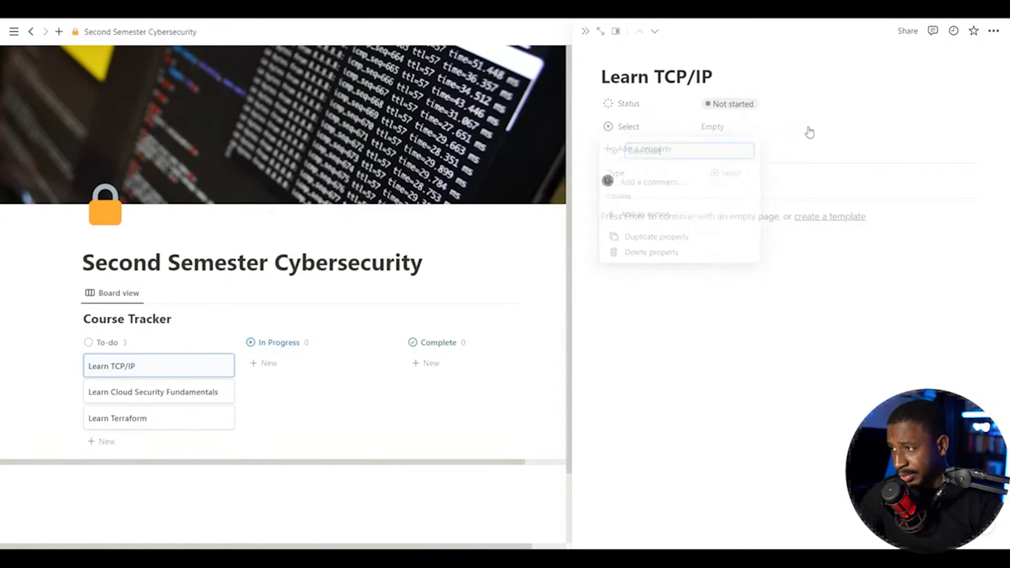
click(652, 128)
click(631, 220)
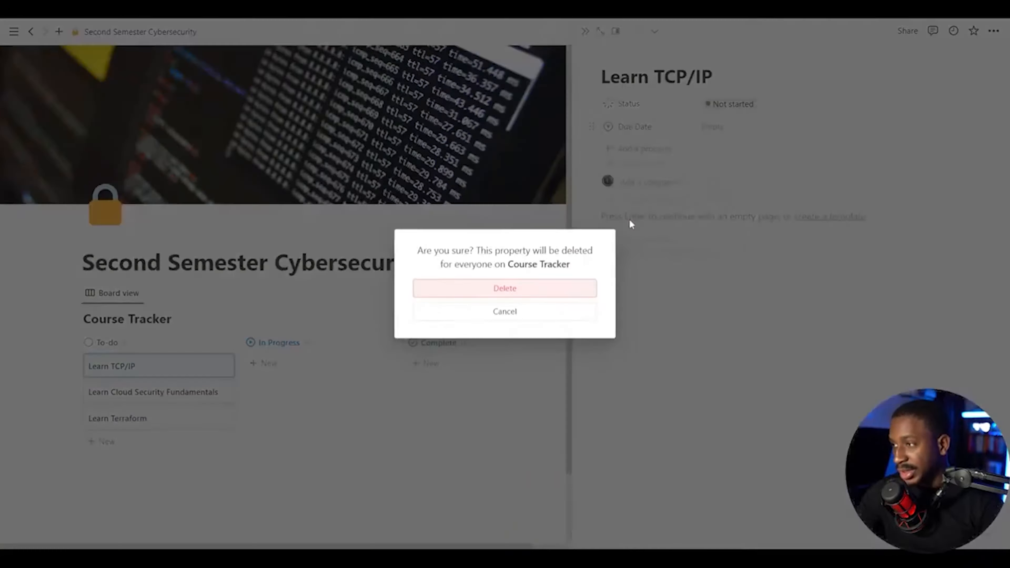
click(571, 289)
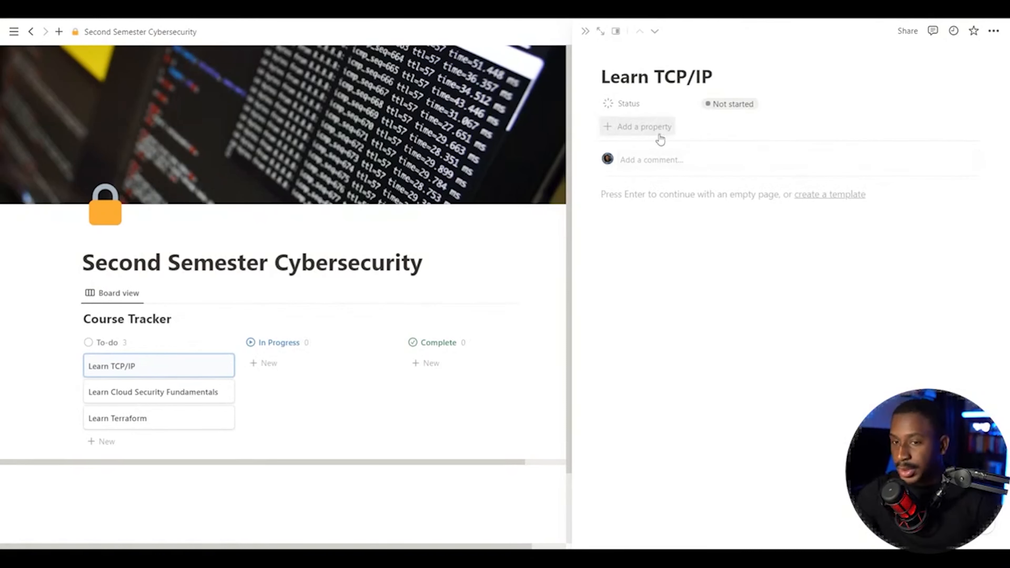
Step: Add a select property named Due Date to the Learn TCP/IP page
click(654, 135)
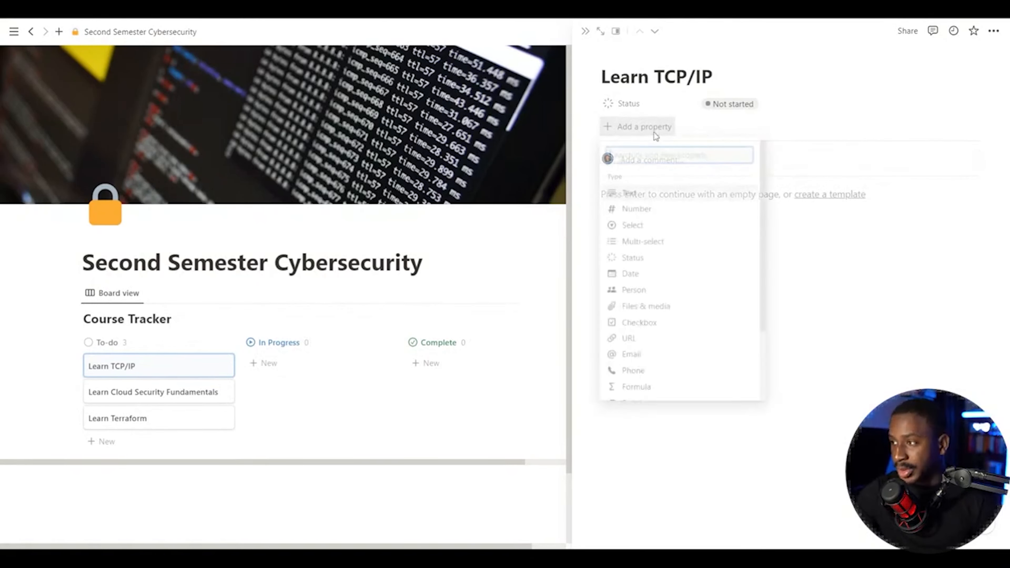
click(638, 223)
text(Due Date)
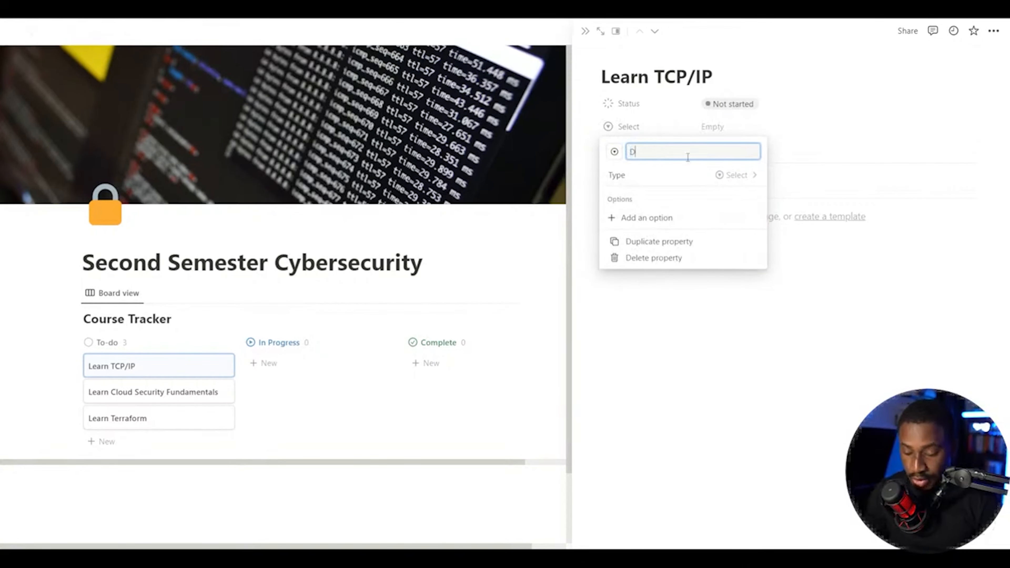
Step: Create the options Q1, Q2, Q3 and Q4 for the Due Date property
click(674, 227)
text(Q1)
key(Return)
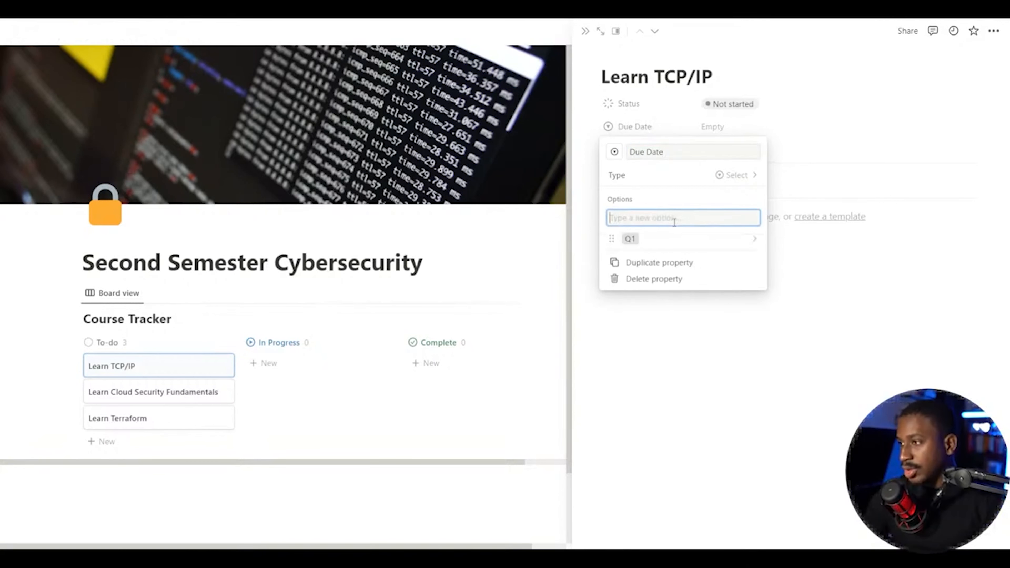
text(Q2)
key(Return)
text(Q3)
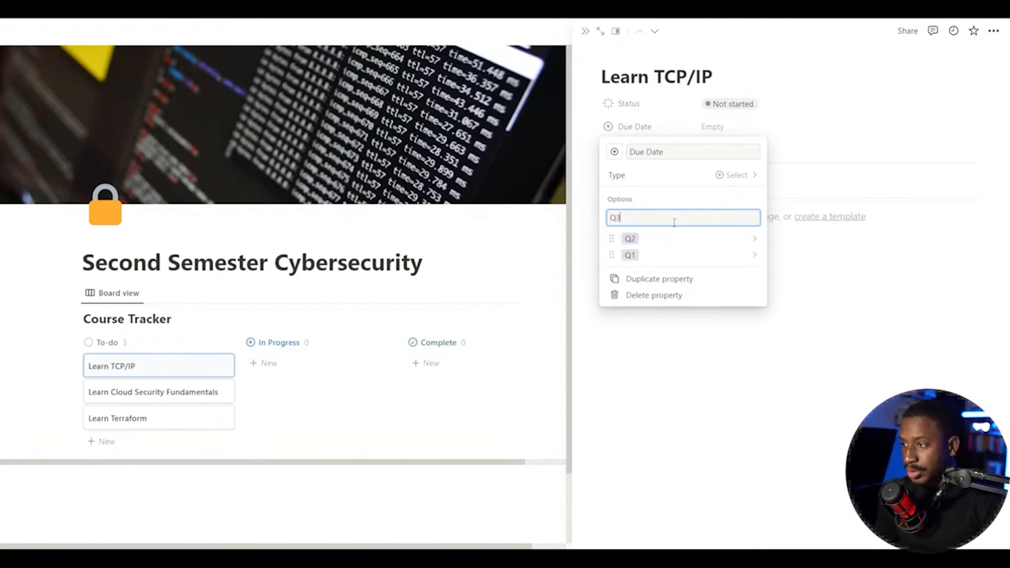
key(Return)
text(Q4)
key(Return)
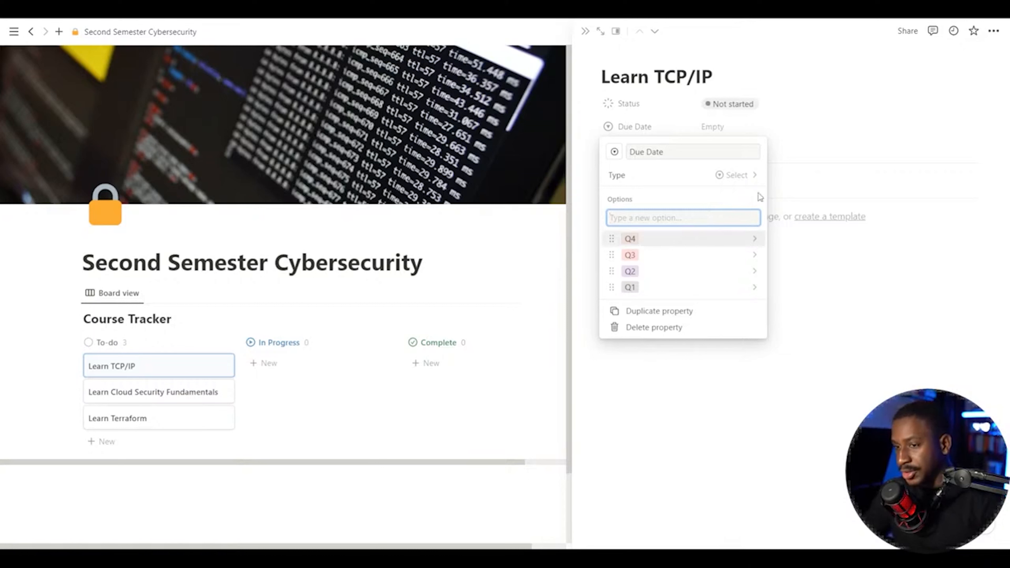
Step: Add a card named Learn Detection Engineering to the To-do group and close the page preview
click(102, 440)
click(99, 442)
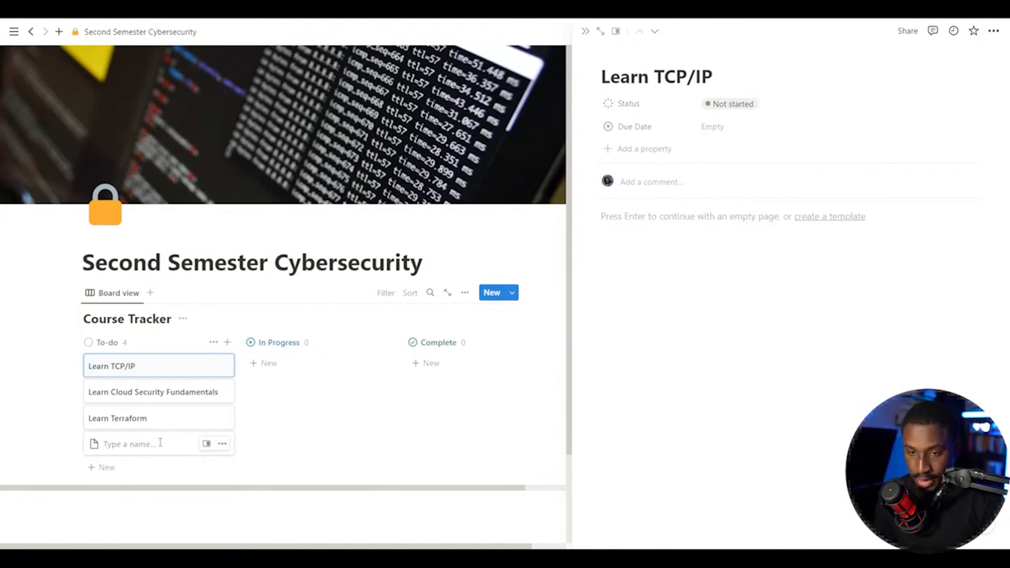
text(Learn Detection Engineering)
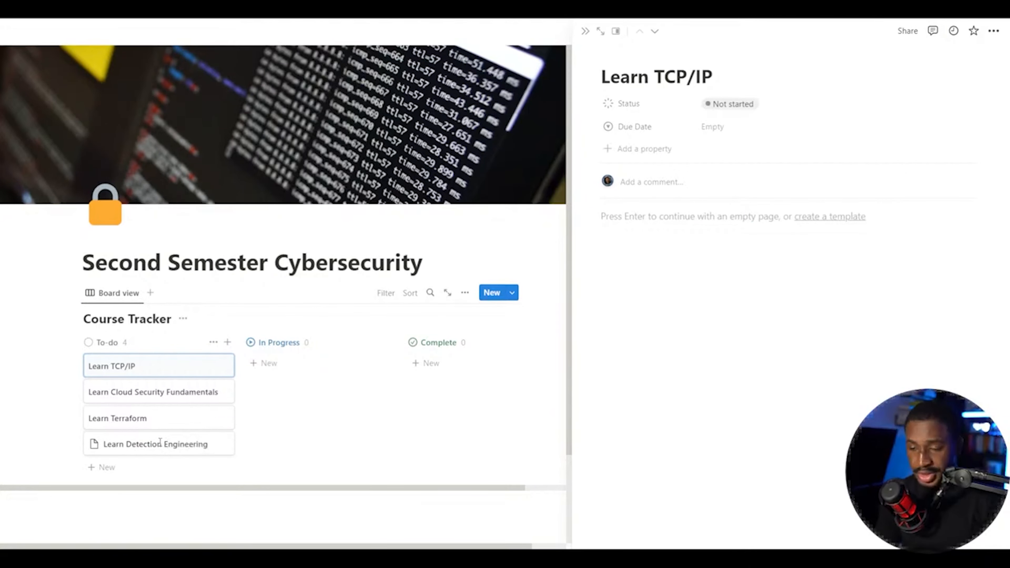
click(298, 423)
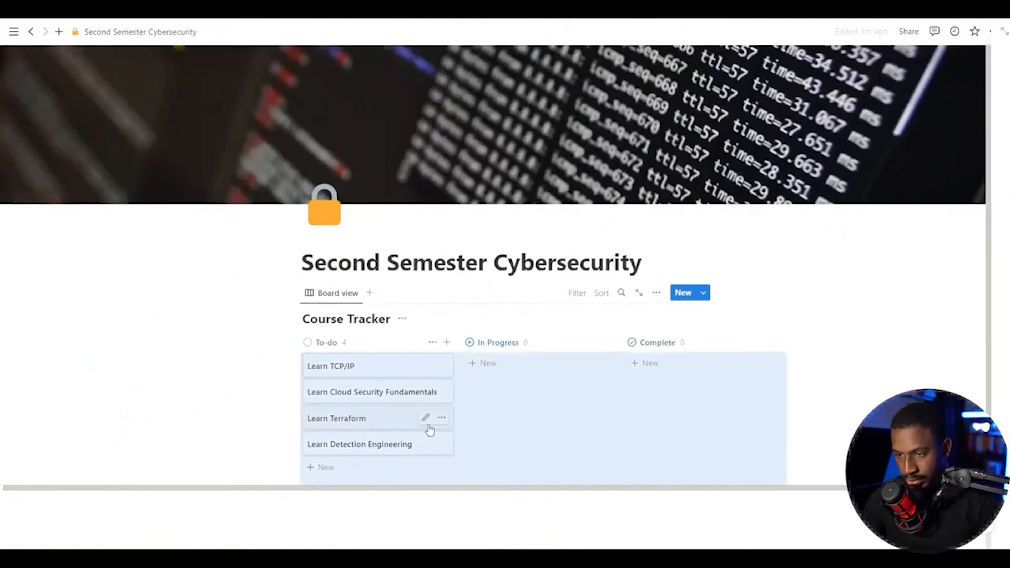
Step: Give the Learn TCP/IP page a globe emoji as its icon
click(340, 370)
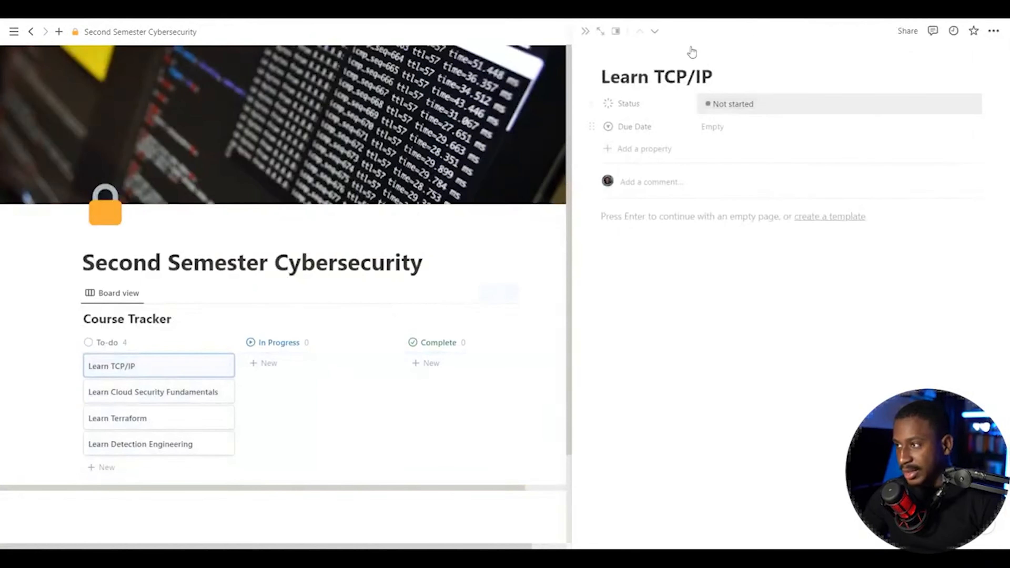
click(611, 57)
click(612, 76)
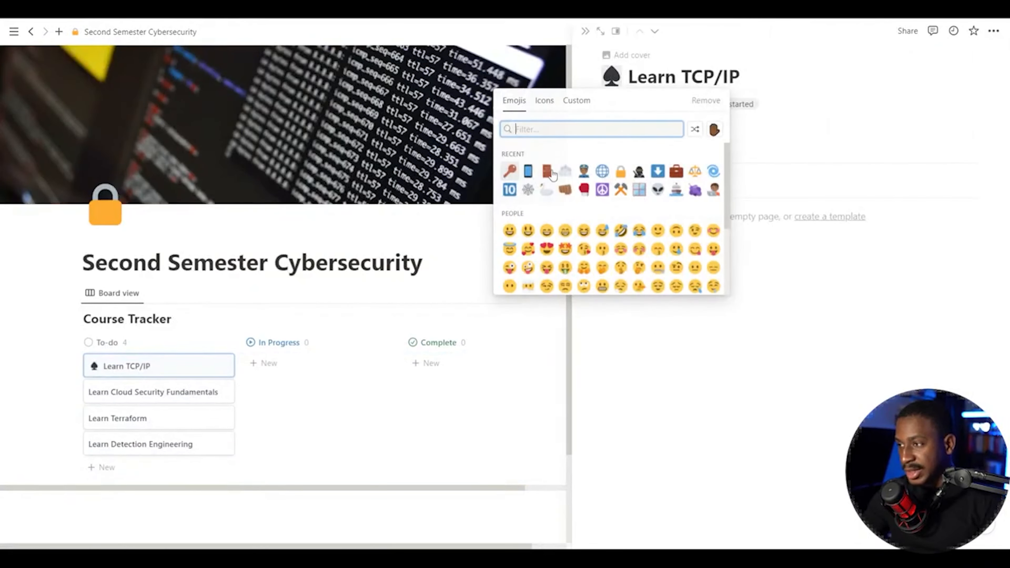
click(603, 171)
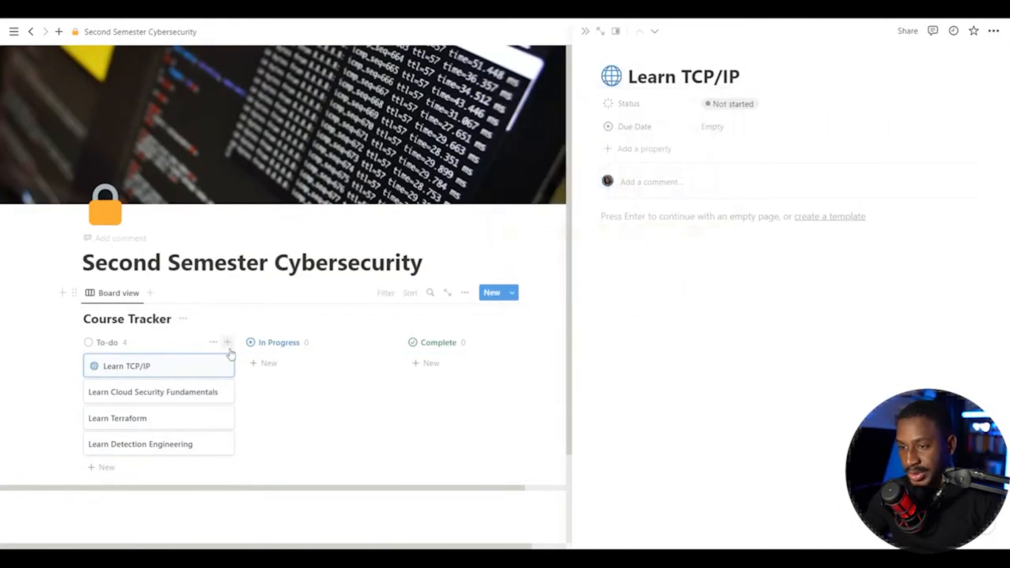
Step: Give the Learn Cloud Security Fundamentals page a cloud emoji as its icon
click(172, 394)
click(605, 60)
click(610, 76)
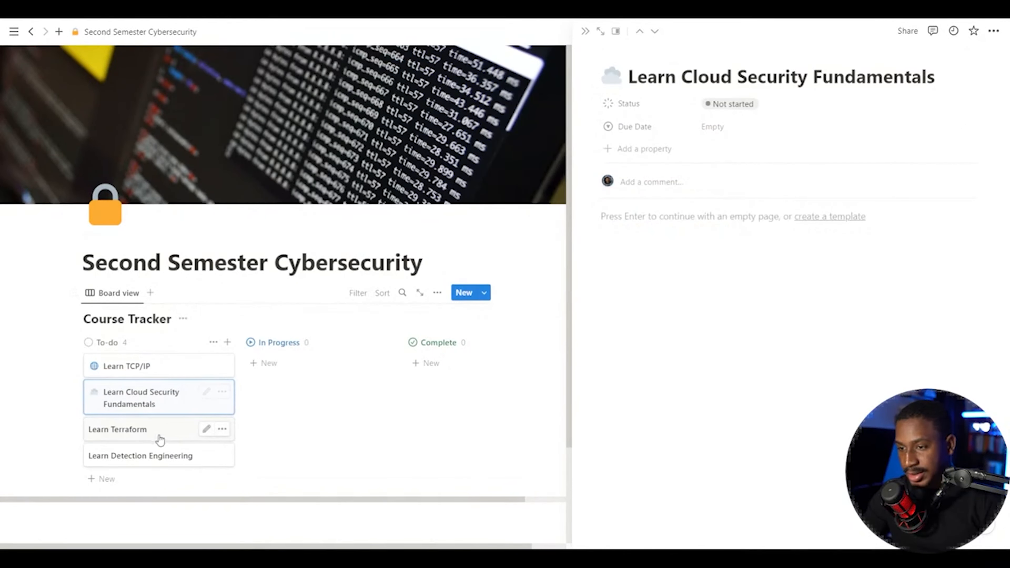
Step: Find the accordion emoji and set it as the icon of the Learn Terraform page
click(158, 434)
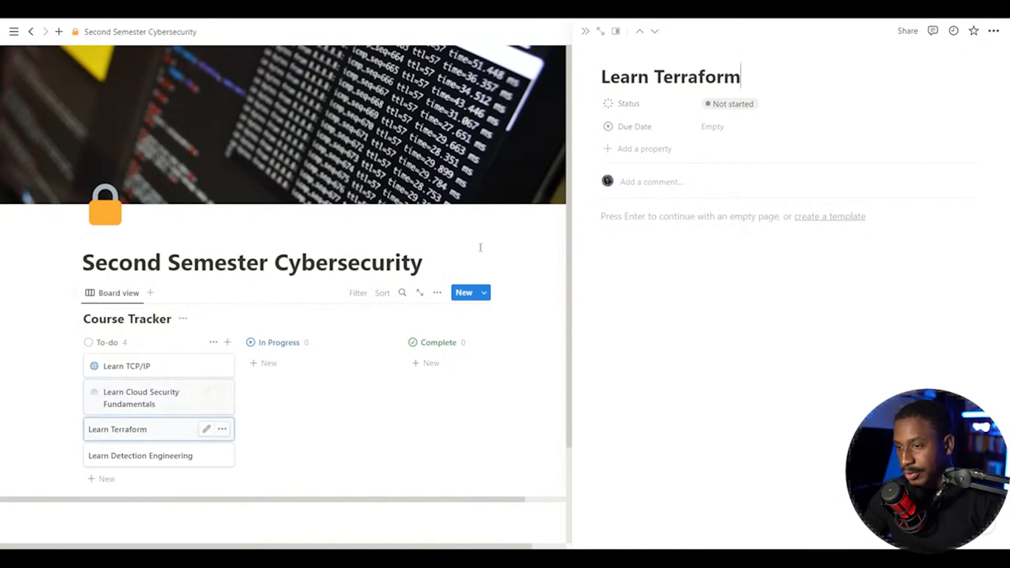
click(610, 56)
click(611, 75)
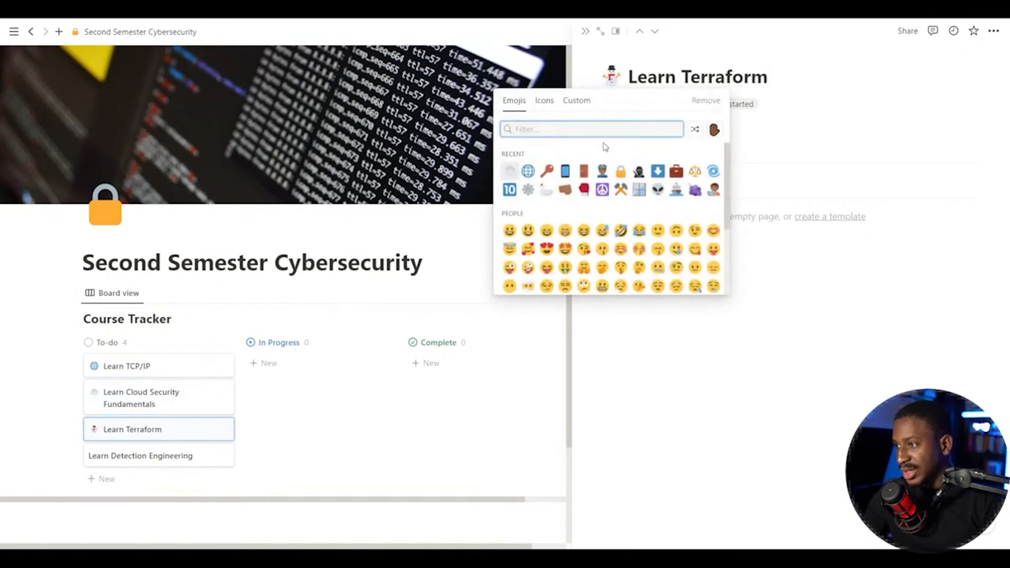
text(accordion)
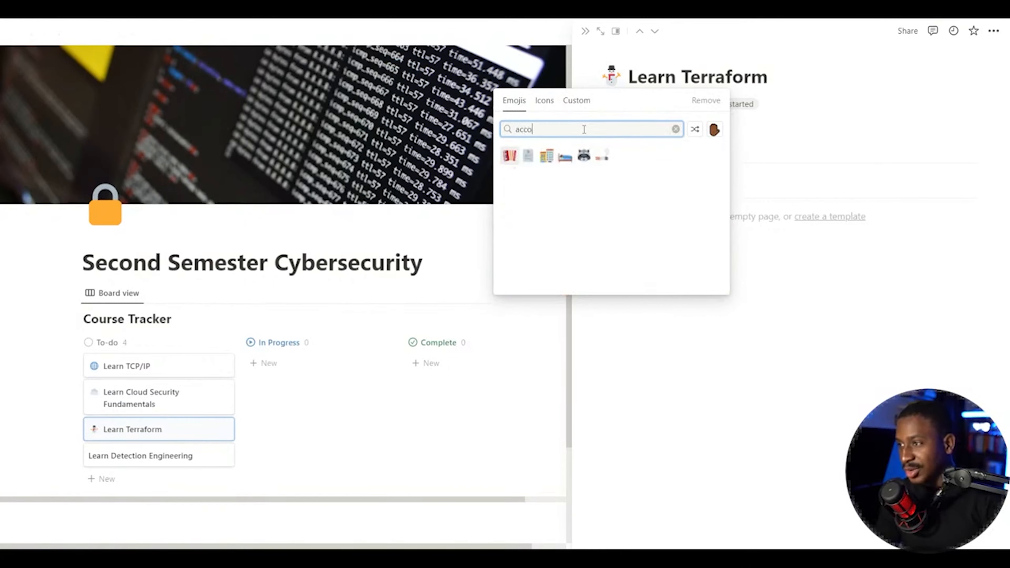
click(509, 155)
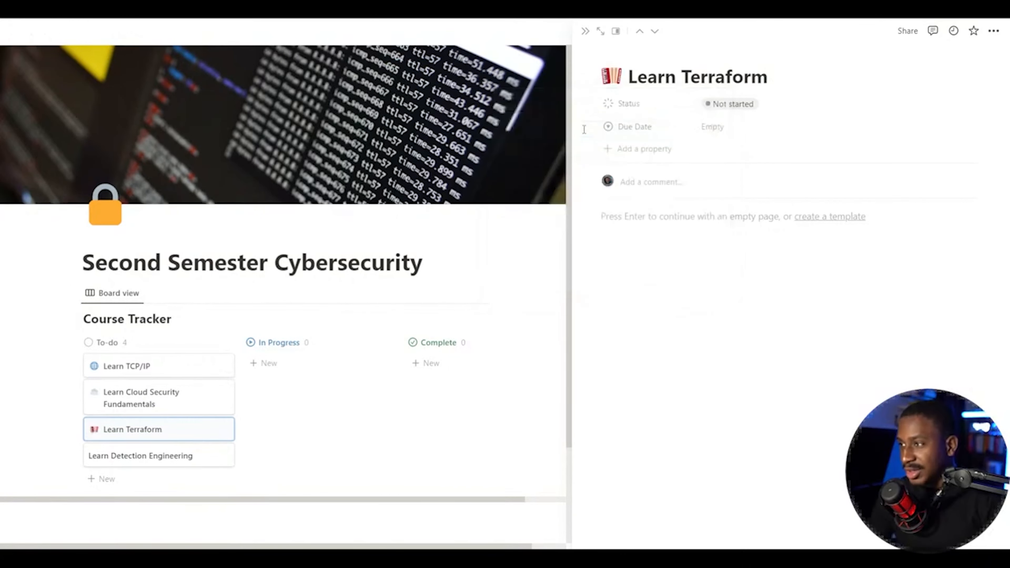
Step: Find a dog emoji and set the service dog as the icon of the Learn Detection Engineering page
click(131, 458)
click(617, 51)
click(611, 75)
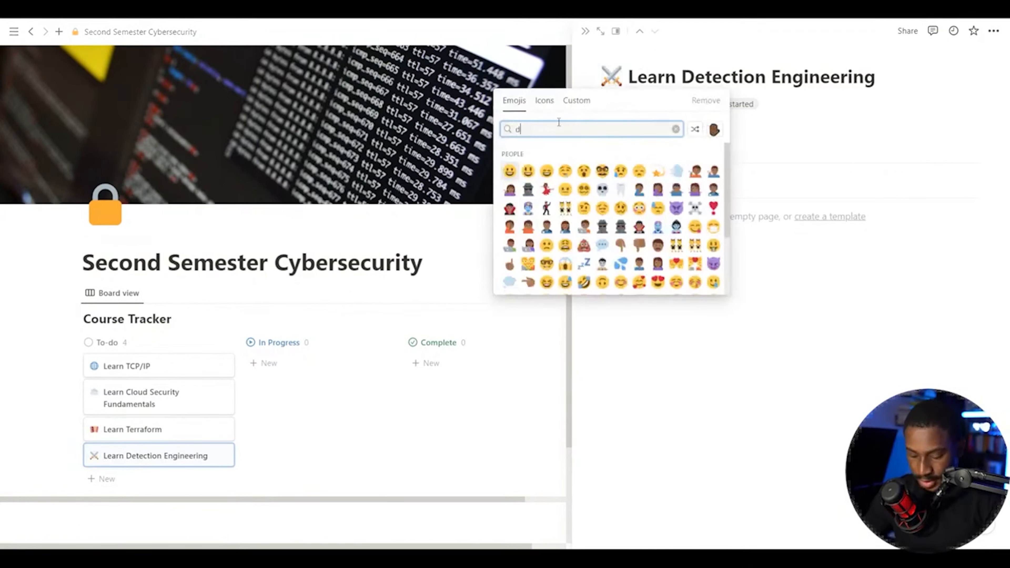
text(dog)
click(603, 156)
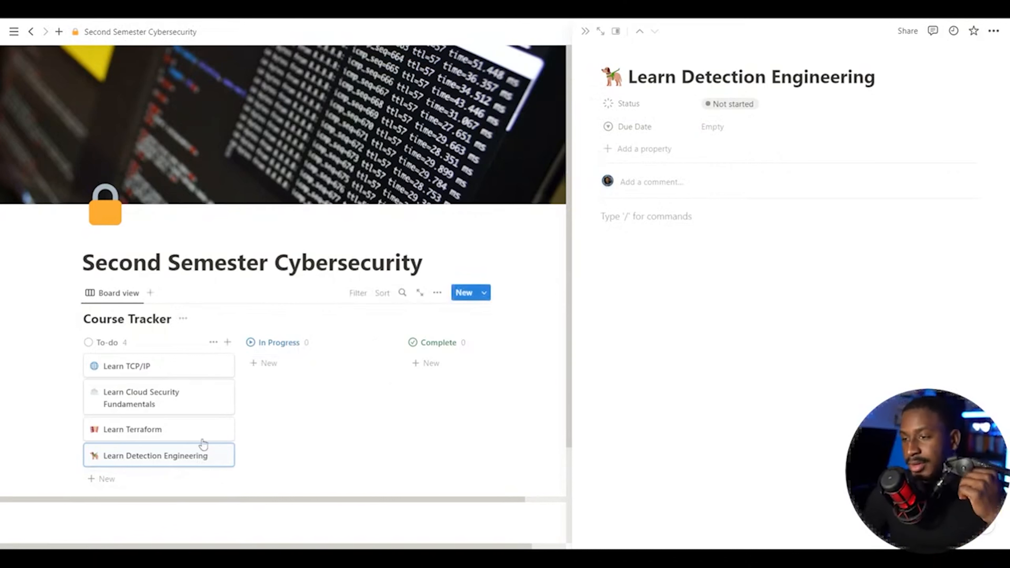
Step: Set the Due Date of the Learn TCP/IP page to Q1
click(730, 127)
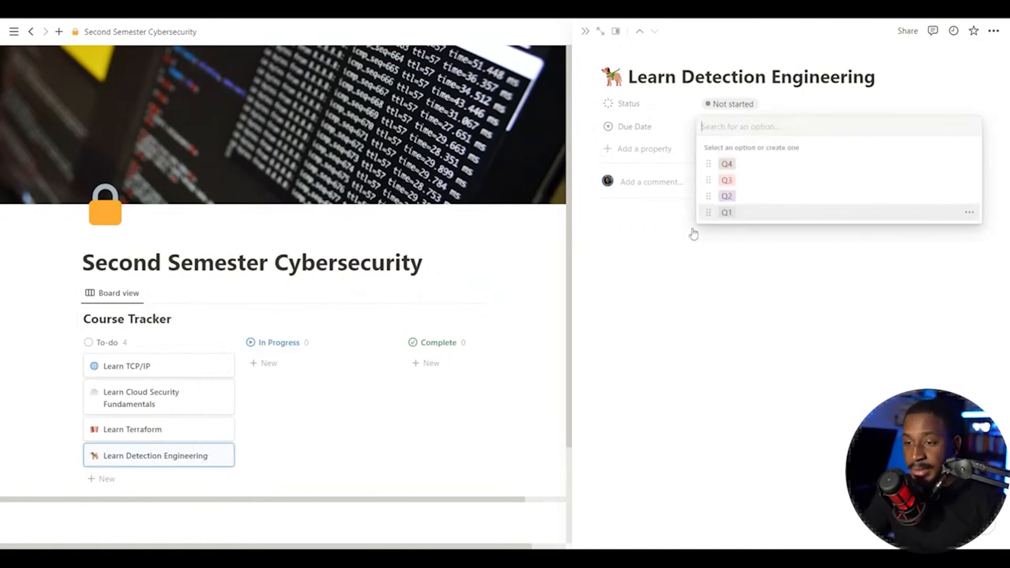
click(135, 365)
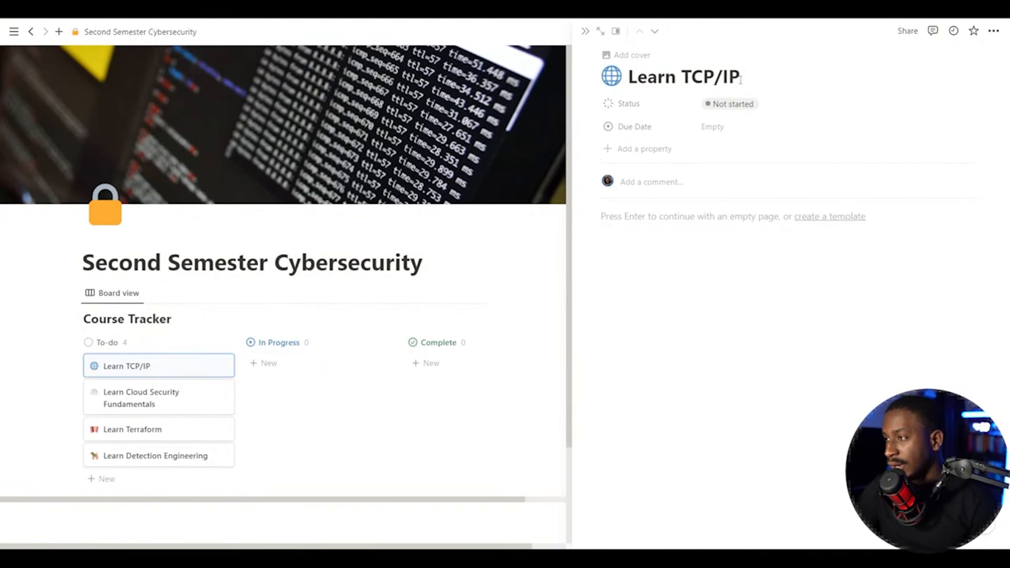
click(748, 125)
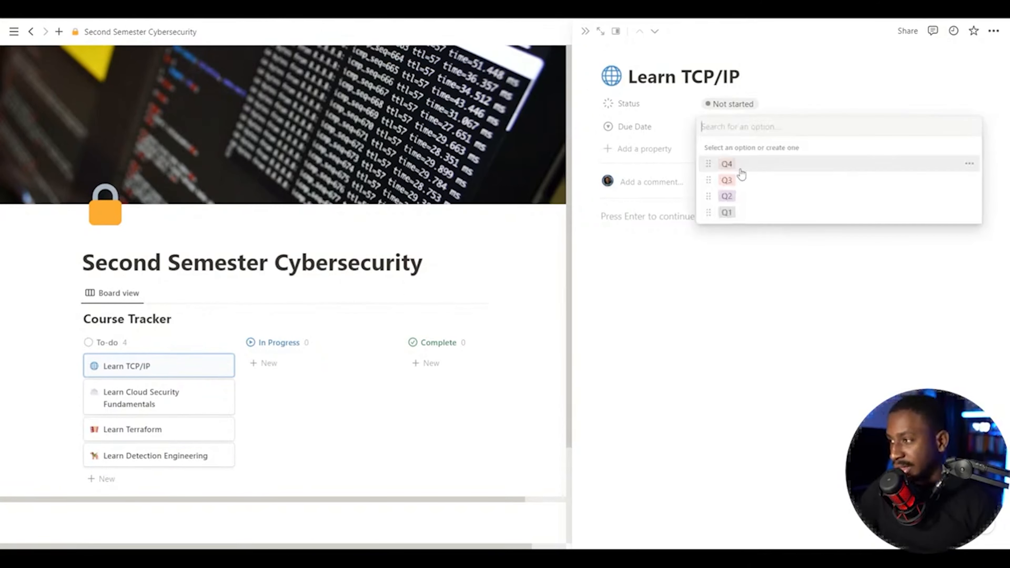
click(727, 212)
Step: Set the Due Date to Q2 for Learn Cloud Security Fundamentals, Q3 for Learn Terraform and Q4 for Learn Detection Engineering
click(159, 398)
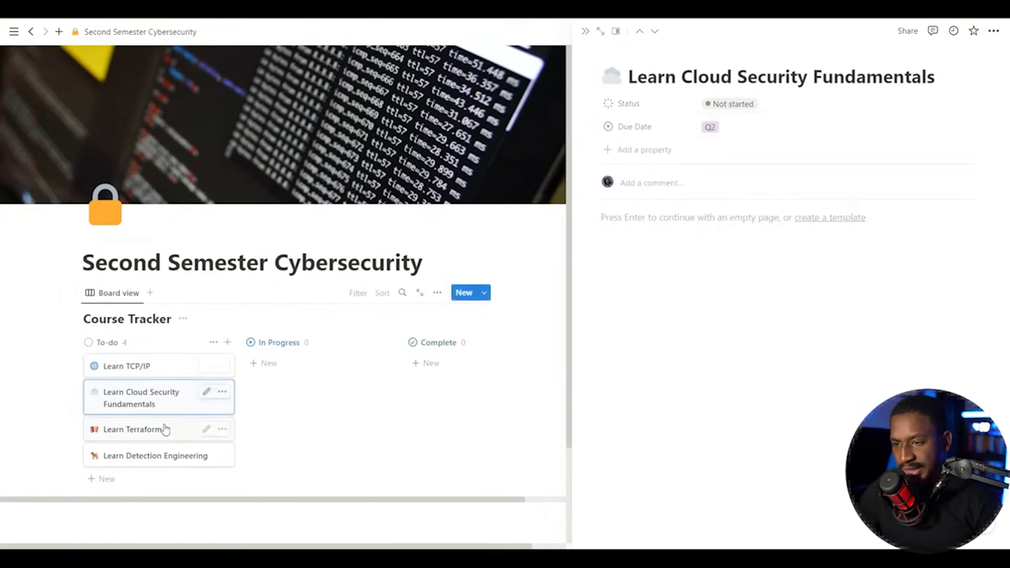
click(164, 428)
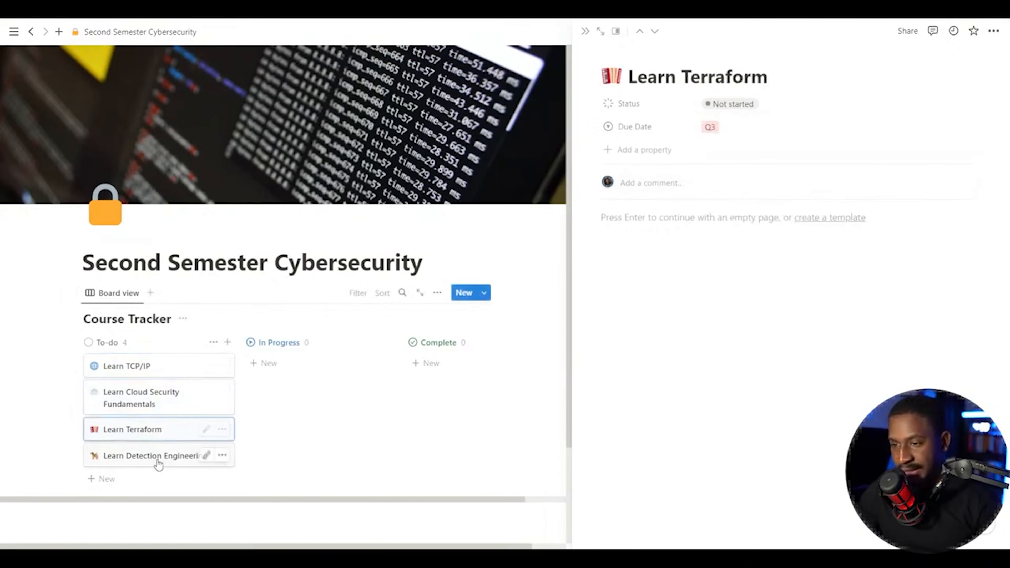
click(158, 462)
click(766, 137)
click(746, 164)
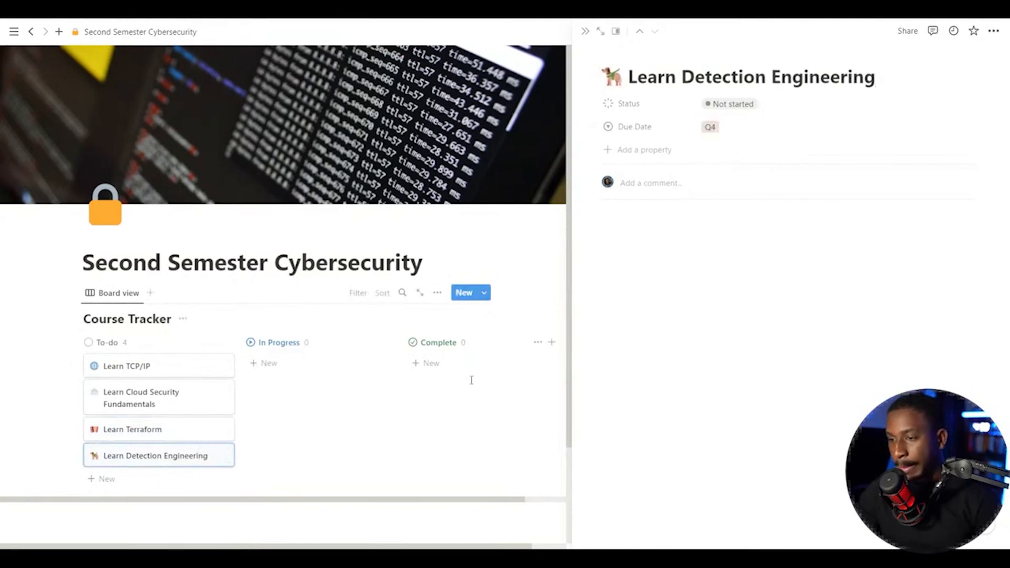
click(471, 380)
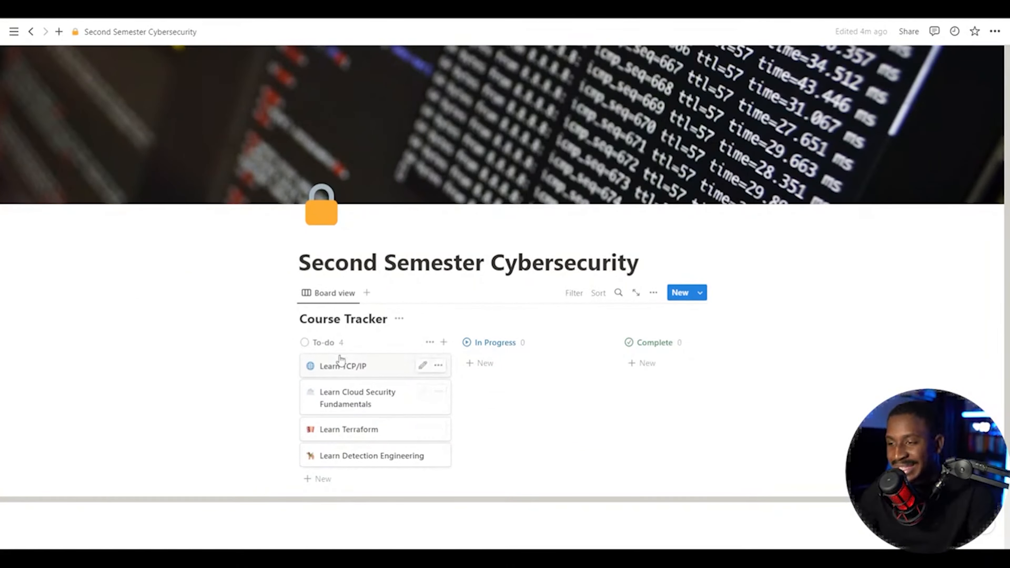
Step: Check the Learn TCP/IP page and open the card preview setting in the board's layout options
click(369, 359)
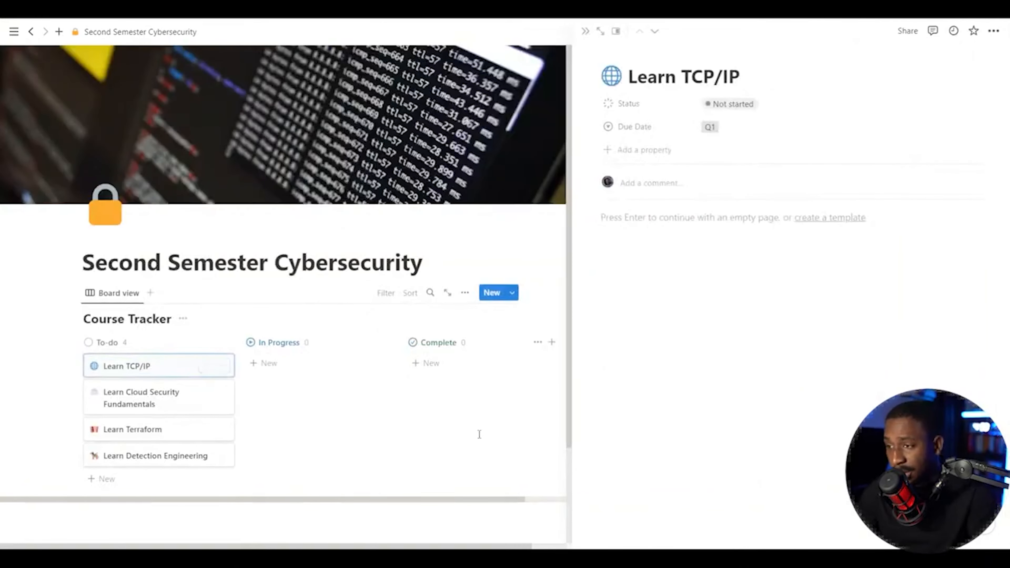
key(Escape)
scroll(559, 342, down, 3)
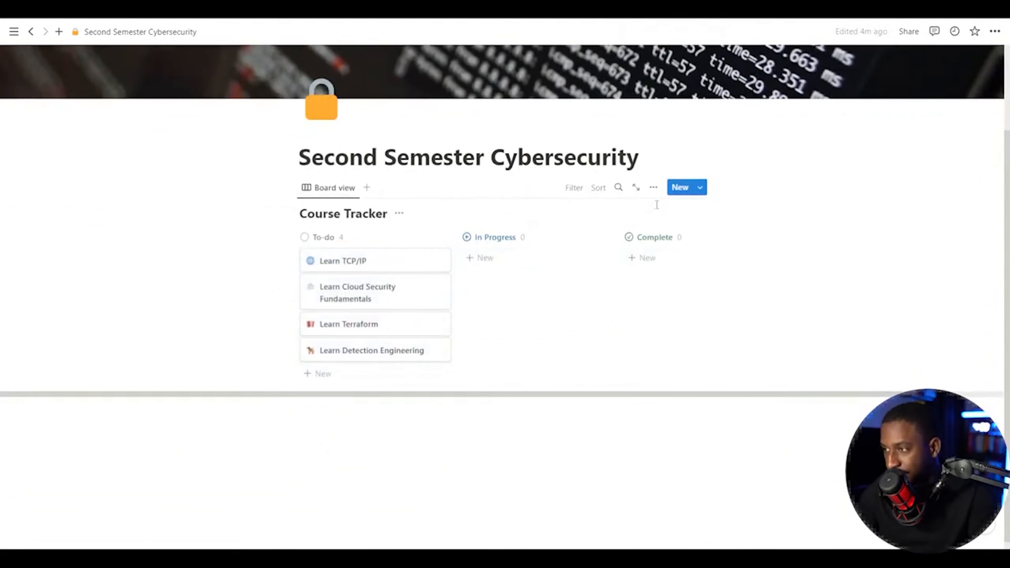
click(652, 194)
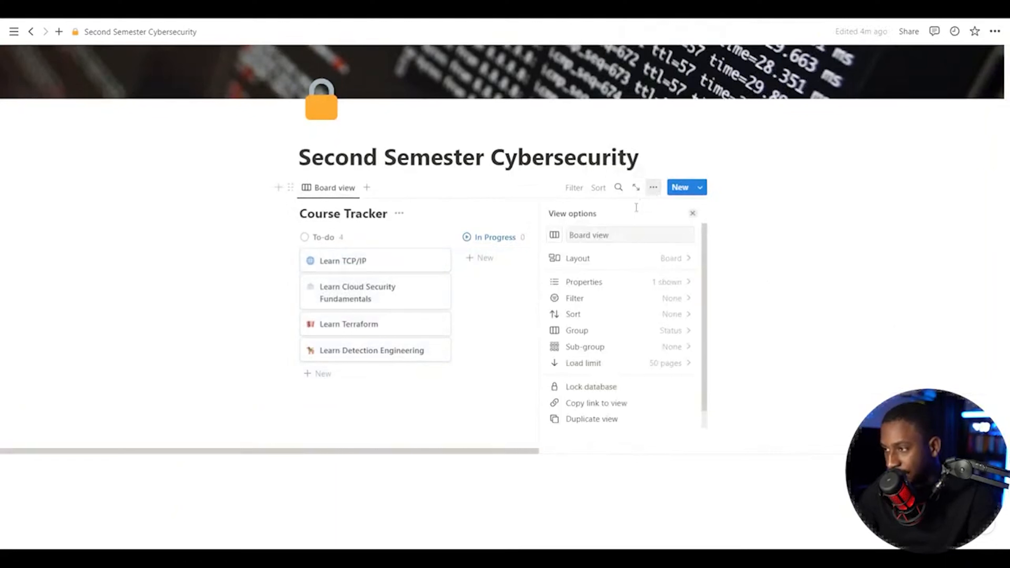
click(640, 263)
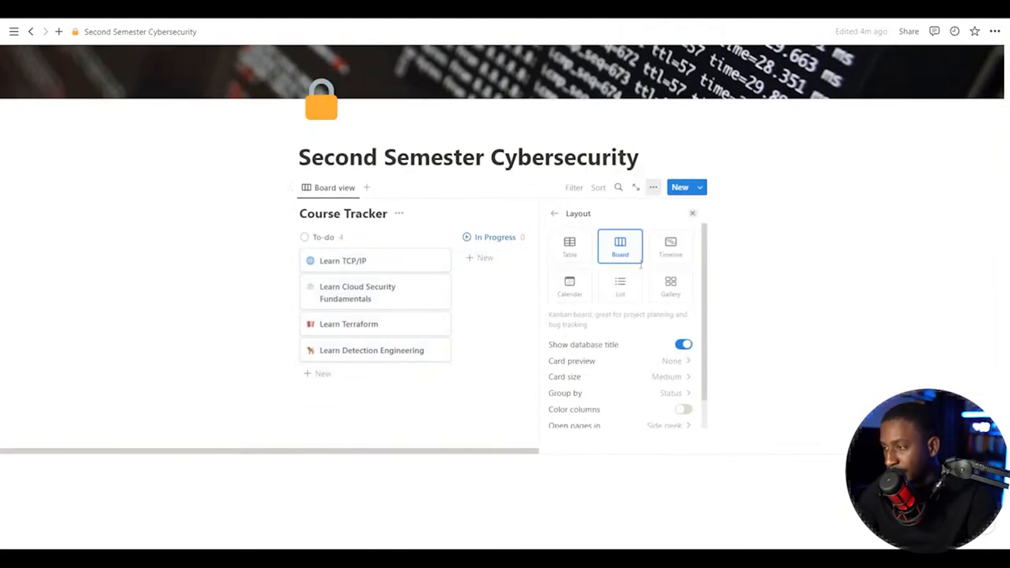
click(637, 369)
click(381, 293)
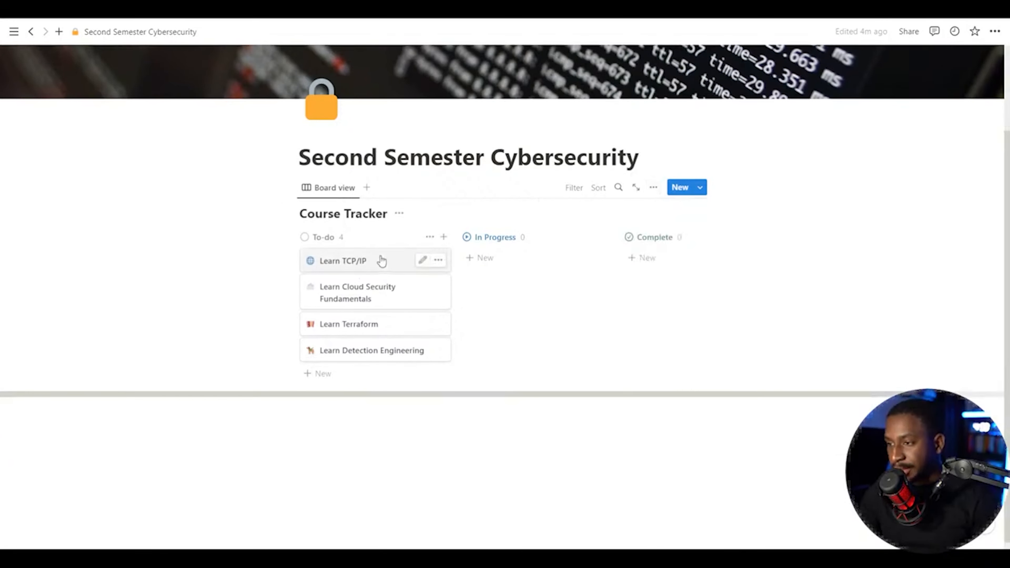
Step: Add a cover to the Learn TCP/IP page using a blue network photo from an Unsplash search for "network"
click(378, 261)
click(640, 55)
click(907, 140)
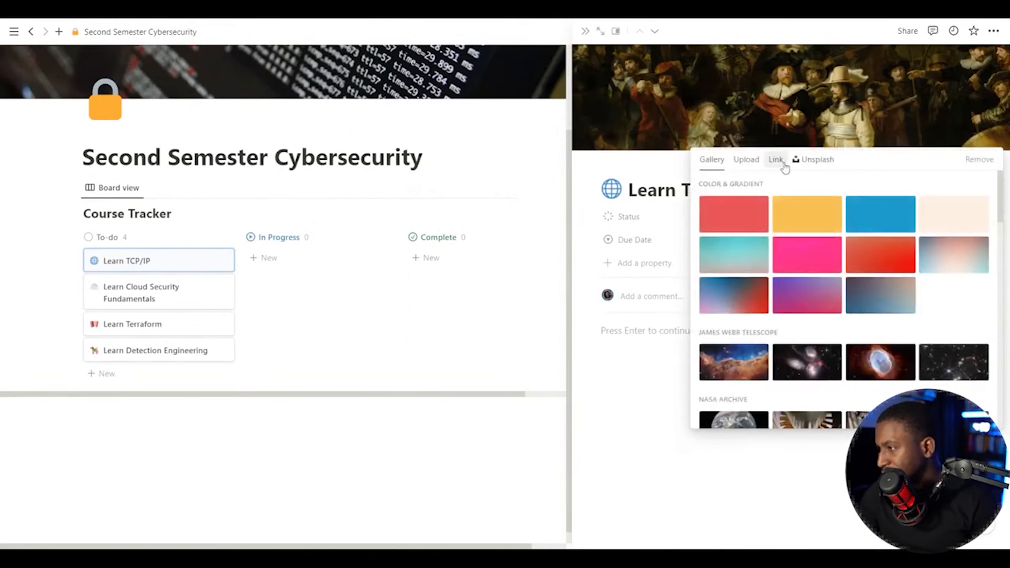
click(808, 160)
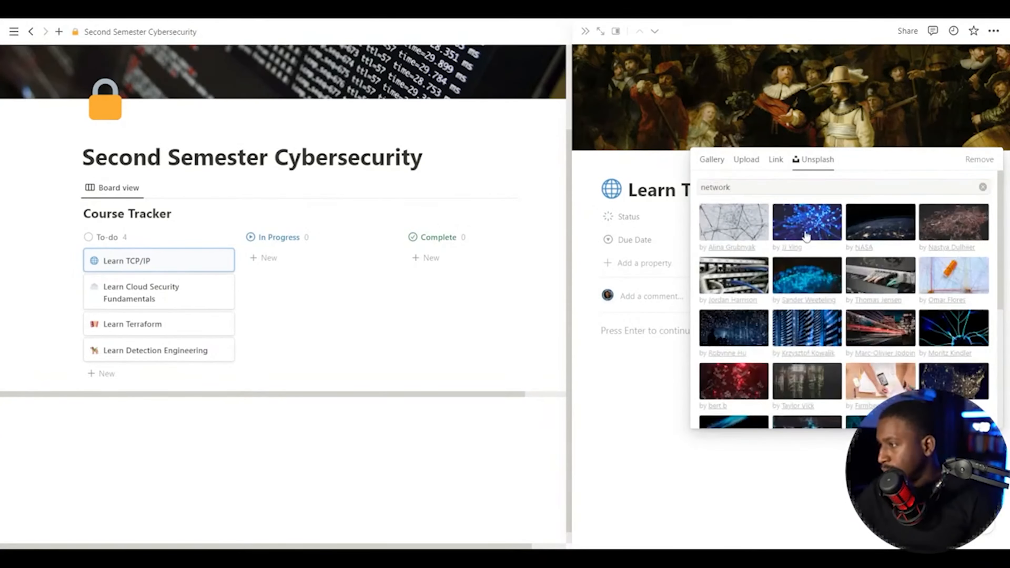
click(807, 222)
click(255, 314)
key(Escape)
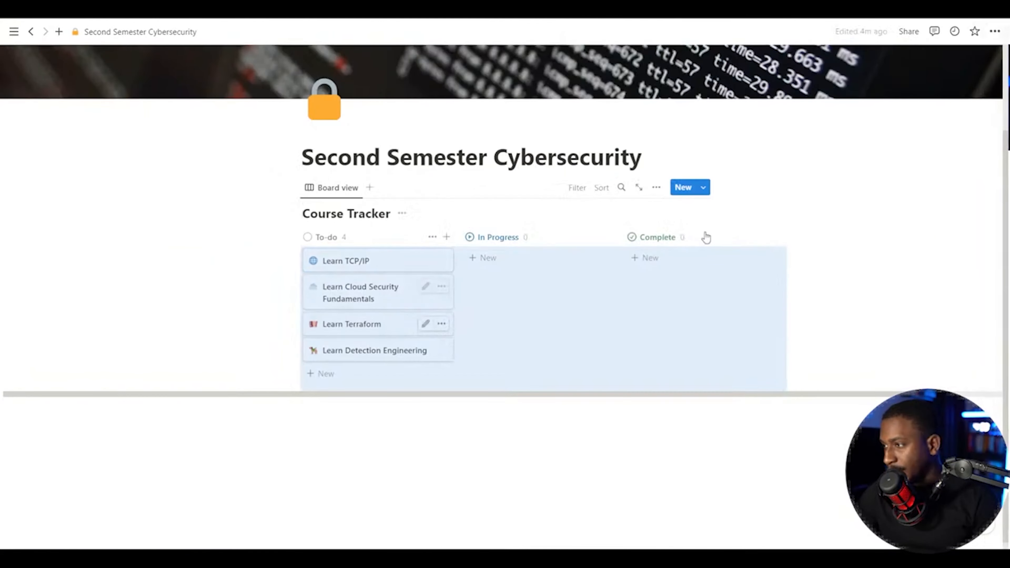
Step: Set the Course Tracker board's card preview to Page cover
click(656, 187)
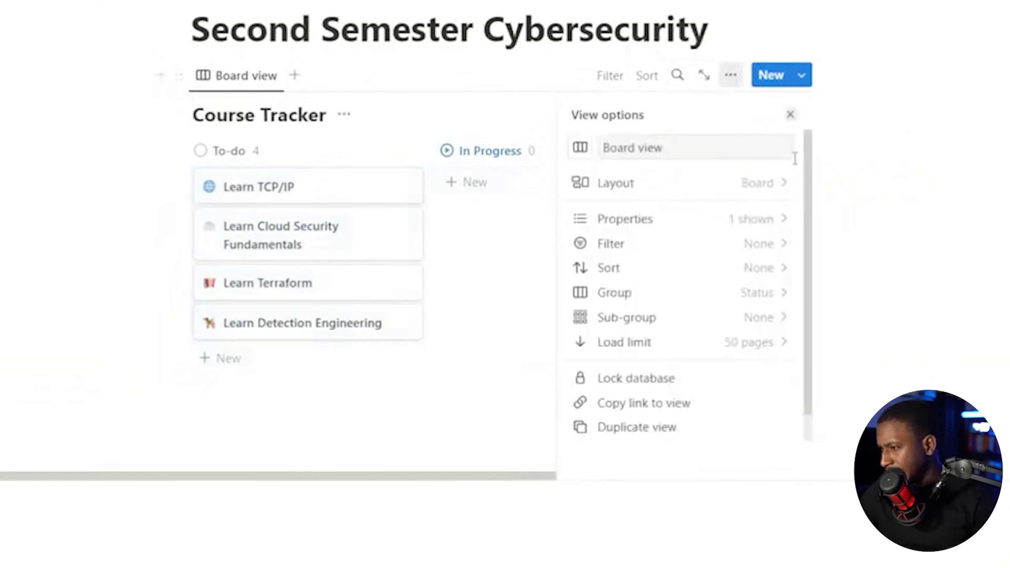
click(721, 193)
click(692, 342)
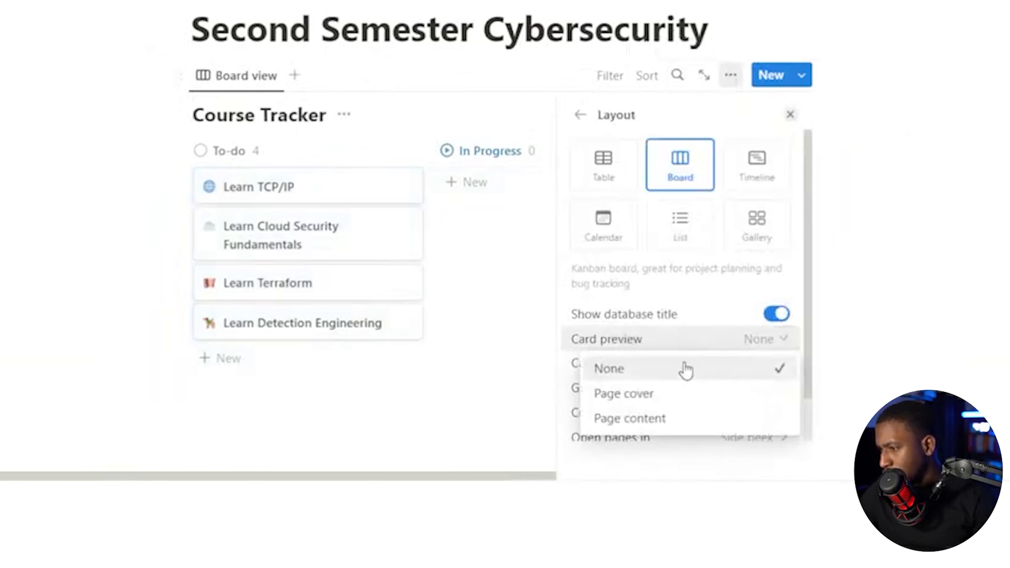
click(672, 394)
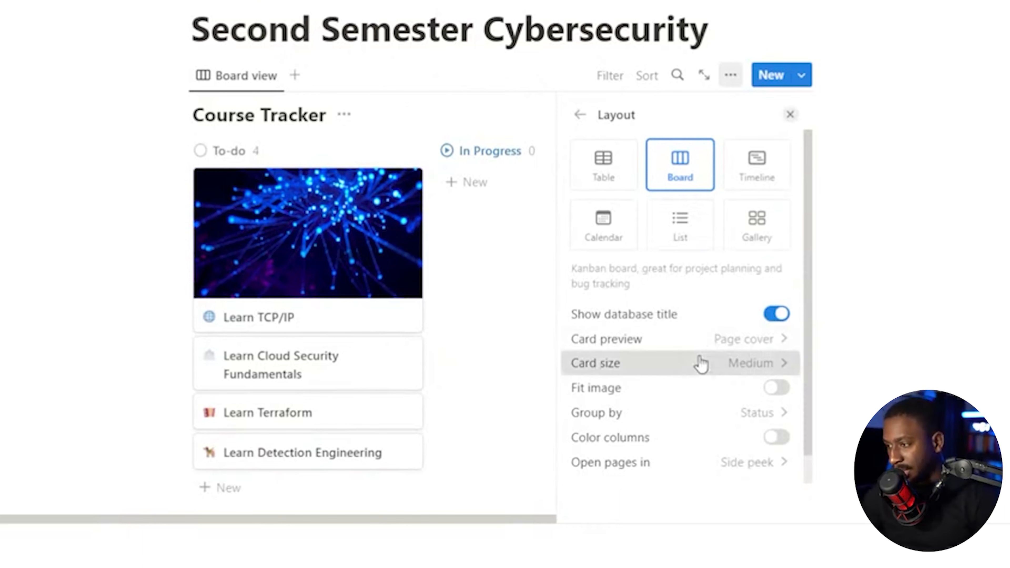
Step: Set the card preview to Page content and try it with sample text in the Learn TCP/IP page body, removing the text again
click(700, 366)
click(708, 343)
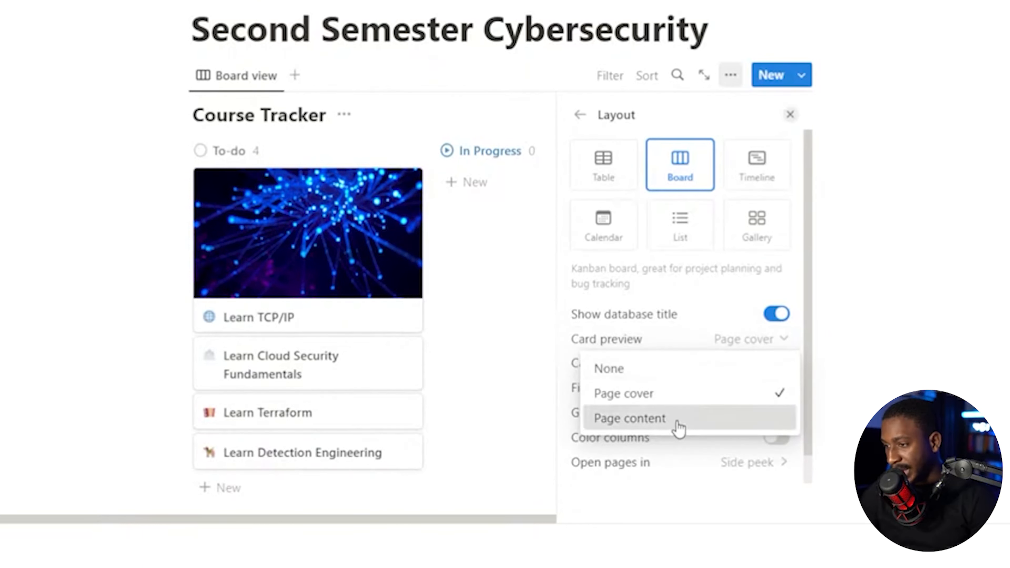
click(677, 423)
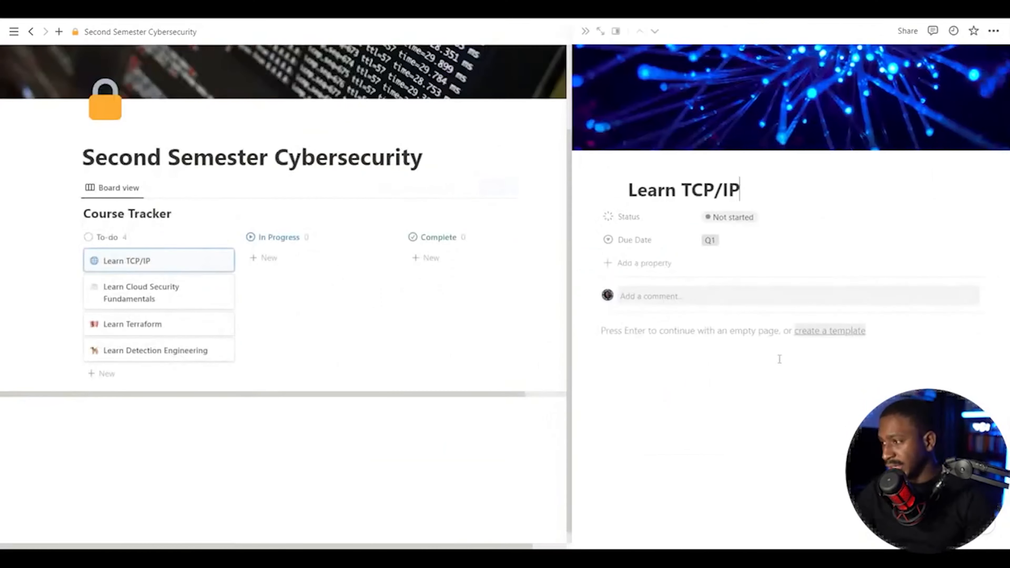
text(TFCP)
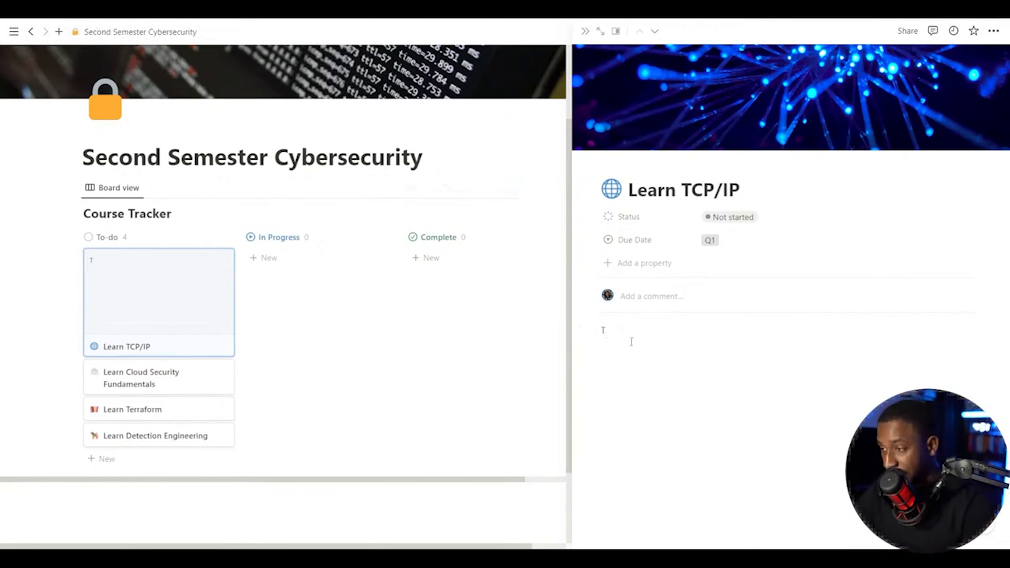
key(BackSpace)
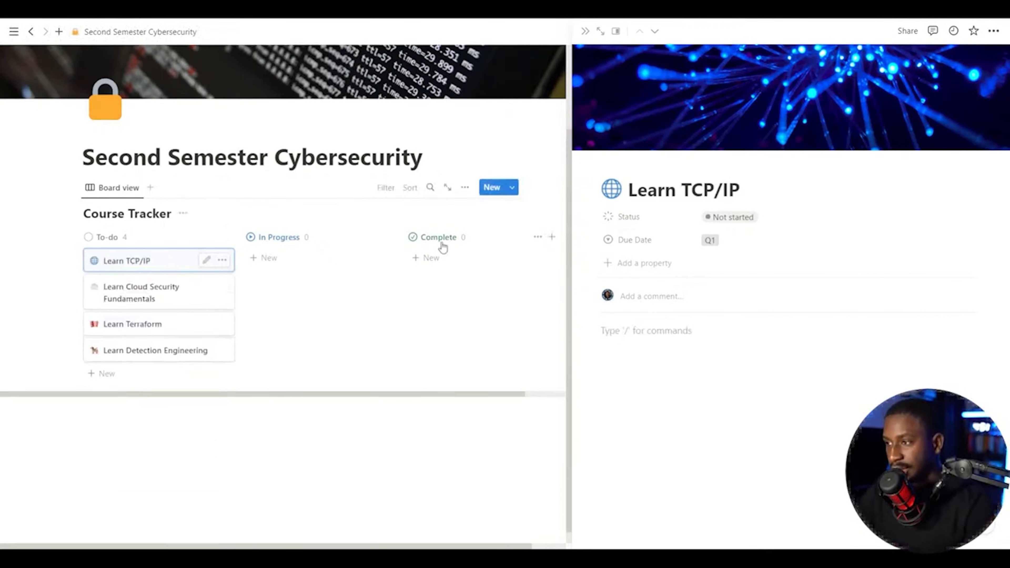
Step: Set the Course Tracker board's card preview to None
click(465, 188)
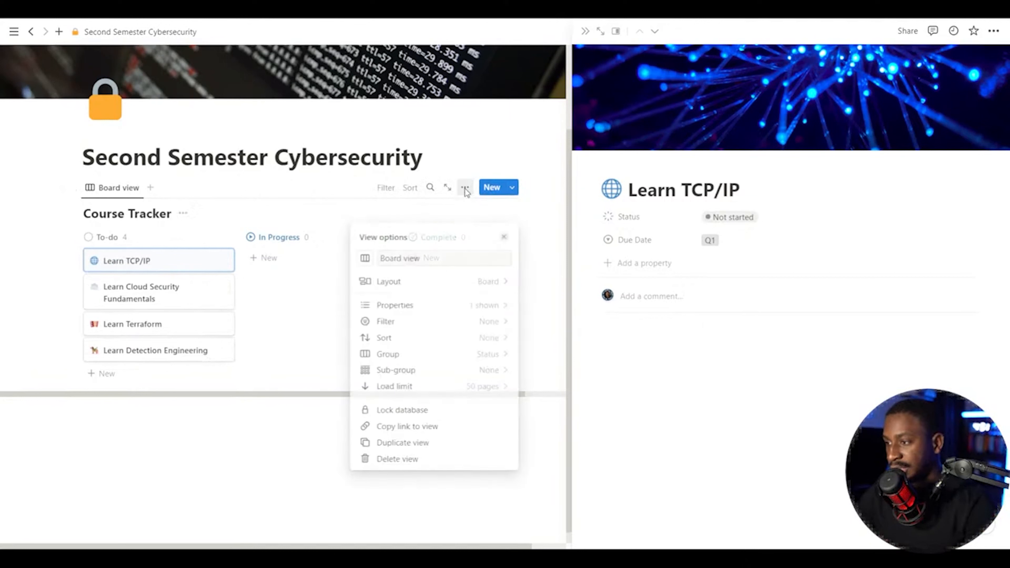
click(431, 283)
click(430, 384)
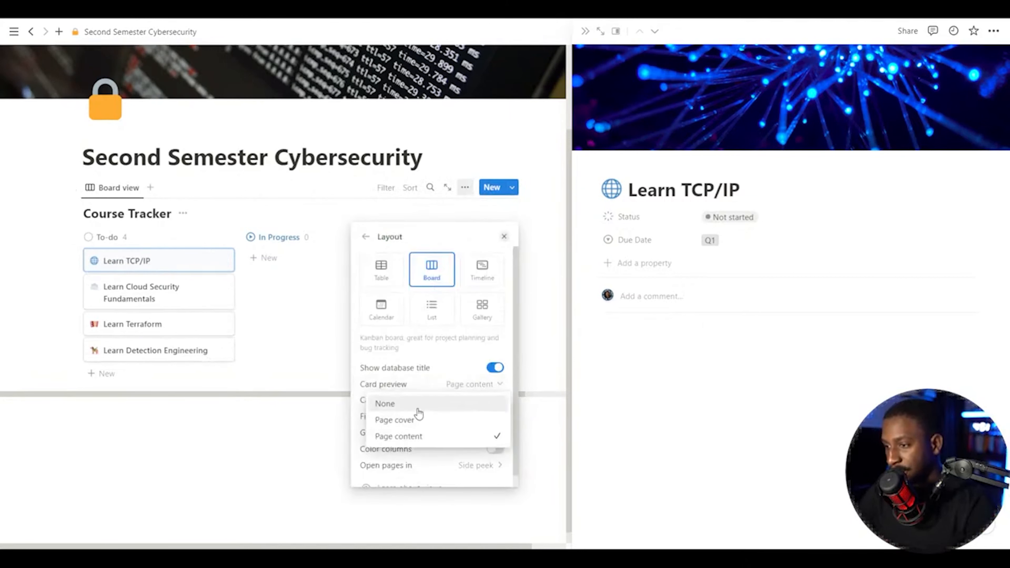
click(418, 406)
Step: Try the Small and Large card sizes on the board and set the size back to Medium
click(421, 401)
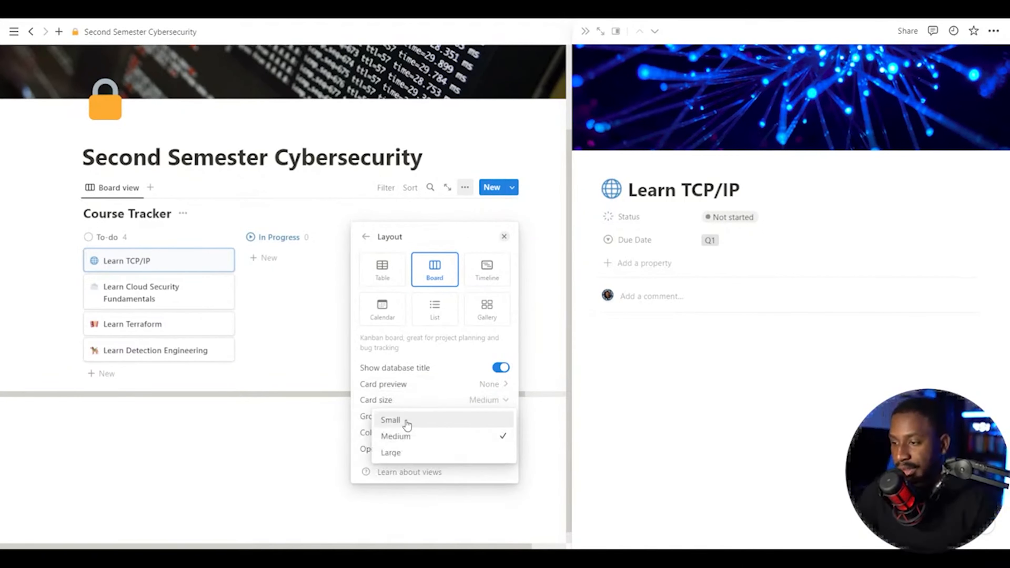
click(405, 420)
click(443, 383)
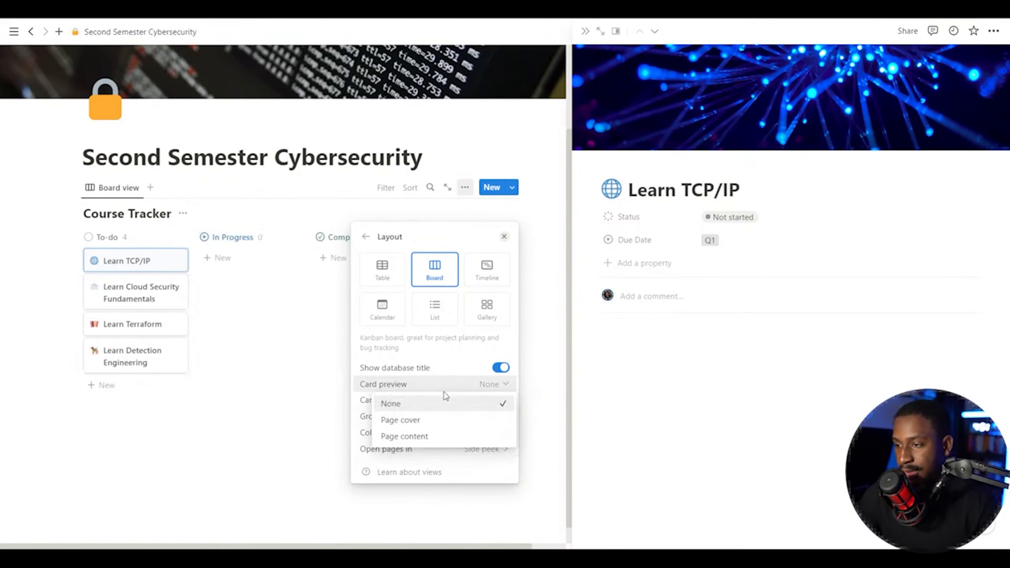
click(440, 399)
click(432, 401)
click(427, 436)
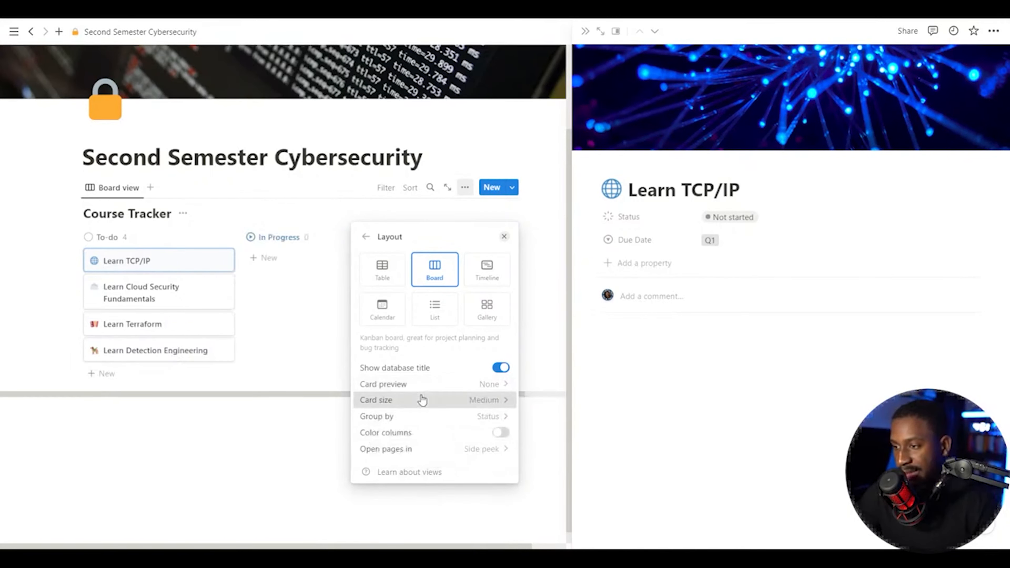
click(419, 399)
click(405, 453)
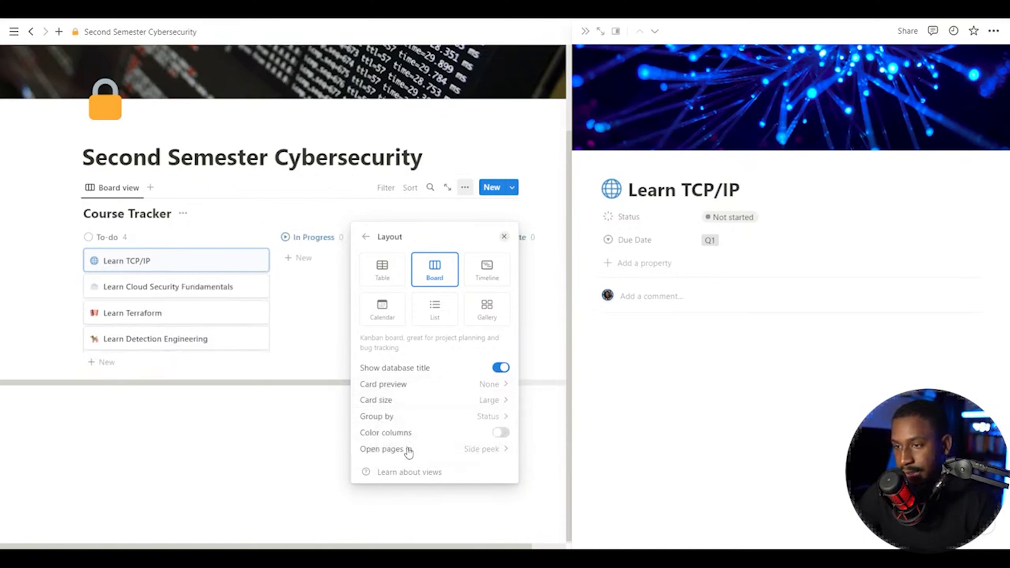
click(424, 399)
click(424, 438)
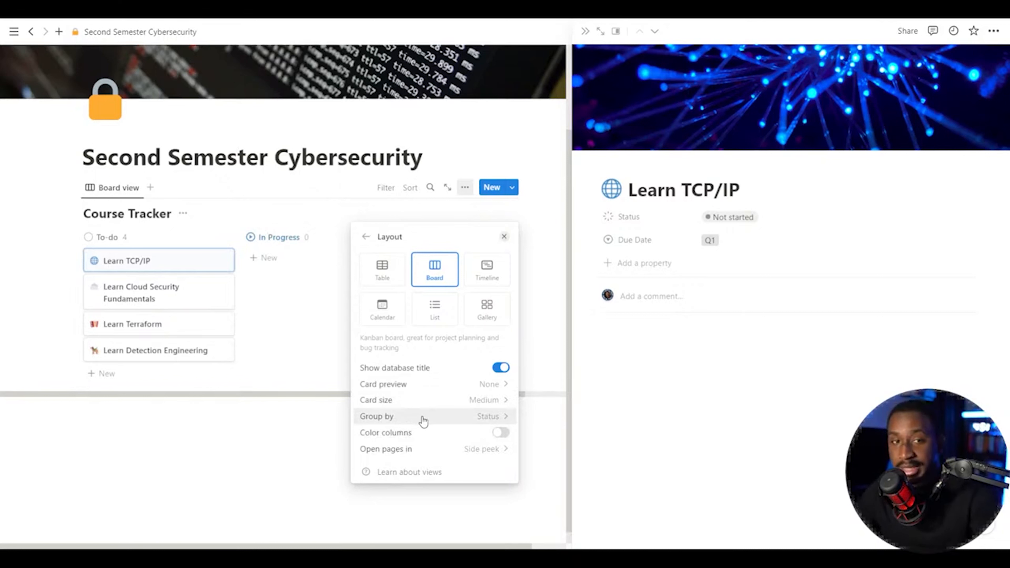
Step: Show the Due Date property on the Course Tracker board's cards
click(365, 238)
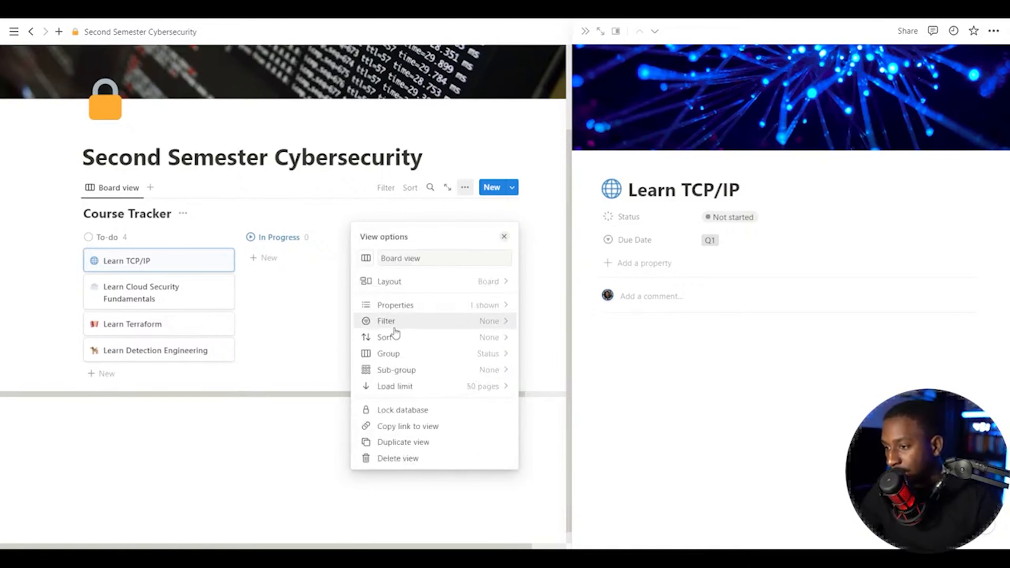
click(423, 307)
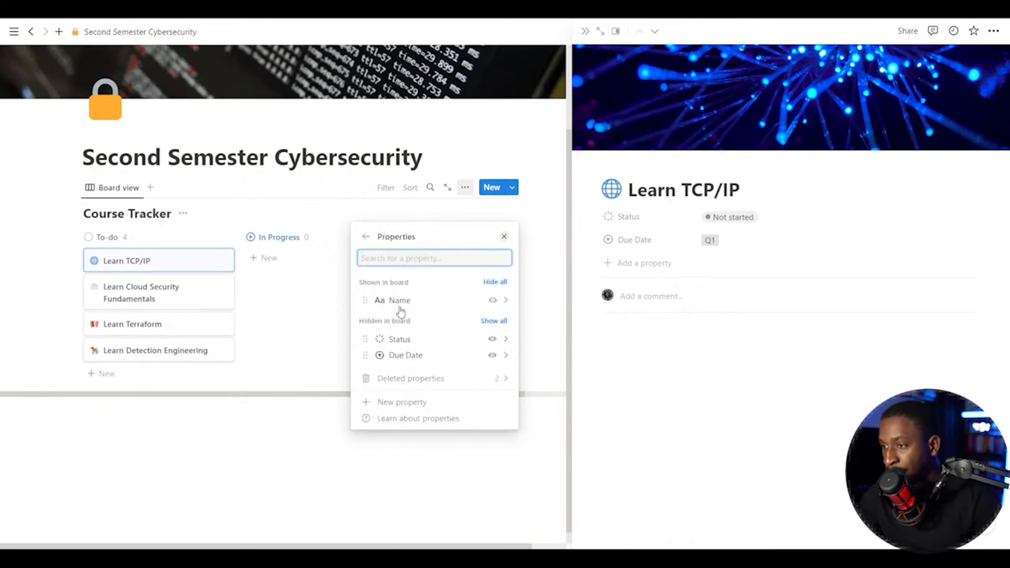
click(365, 236)
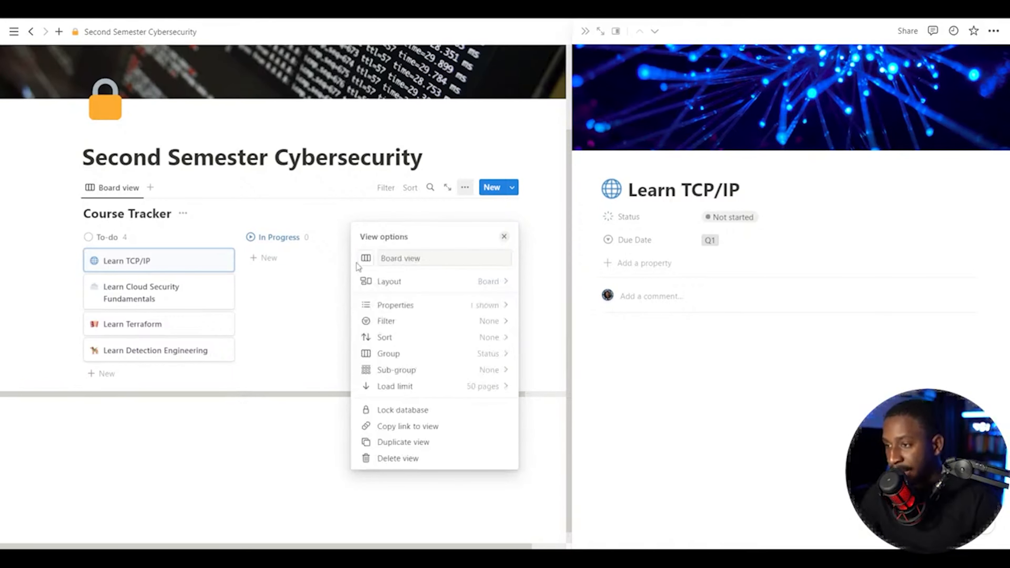
click(436, 308)
click(492, 355)
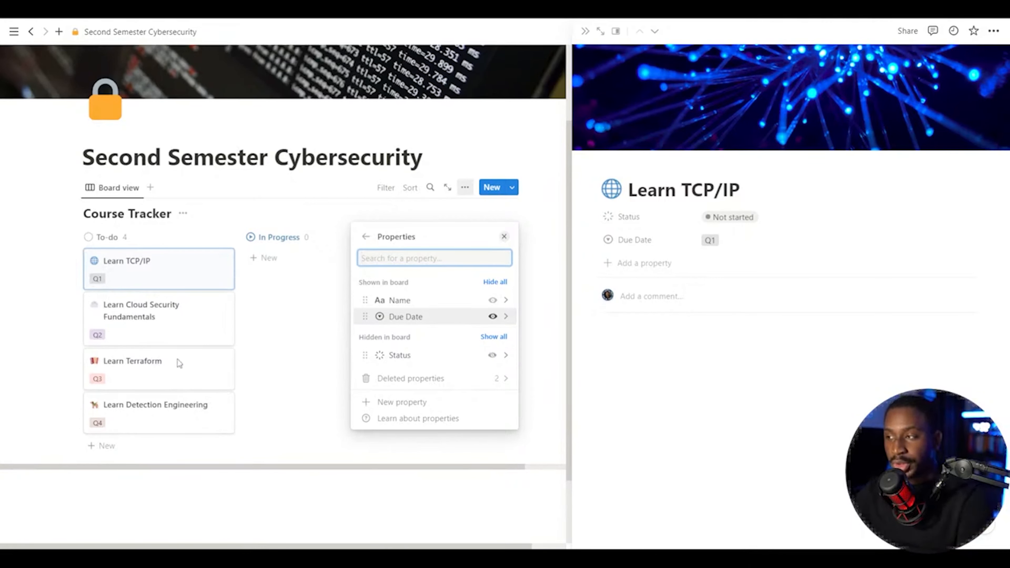
Step: Add a Select property named "Achieved in" to the Learn TCP/IP page and place it above Due Date
click(625, 262)
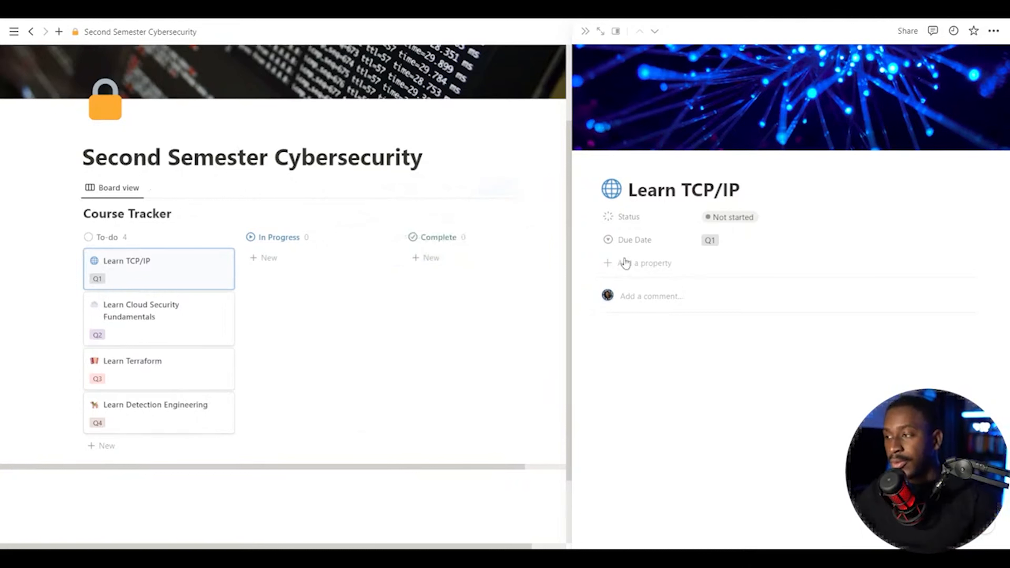
click(626, 263)
click(632, 361)
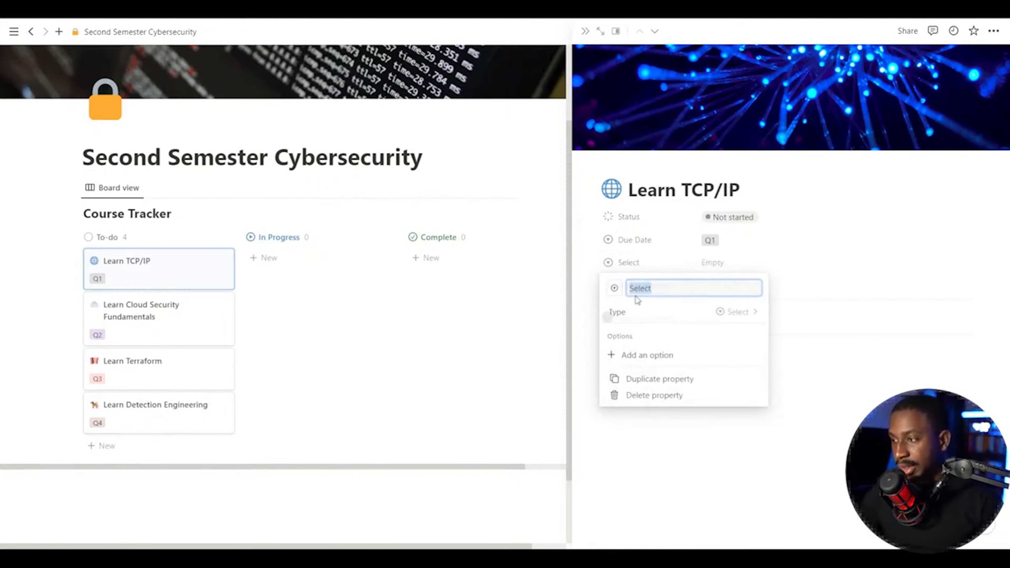
text(Achie)
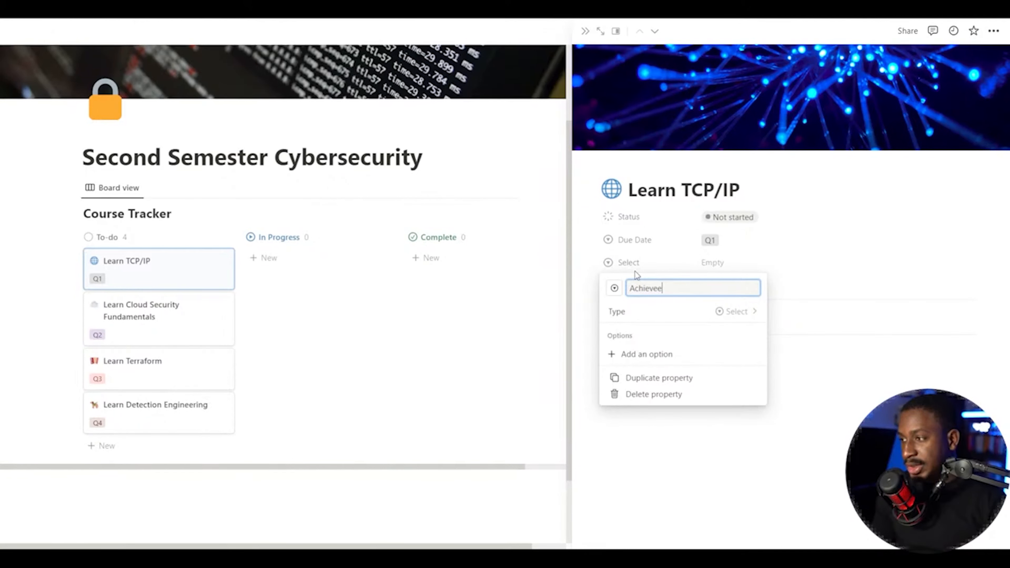
text(ved Q1)
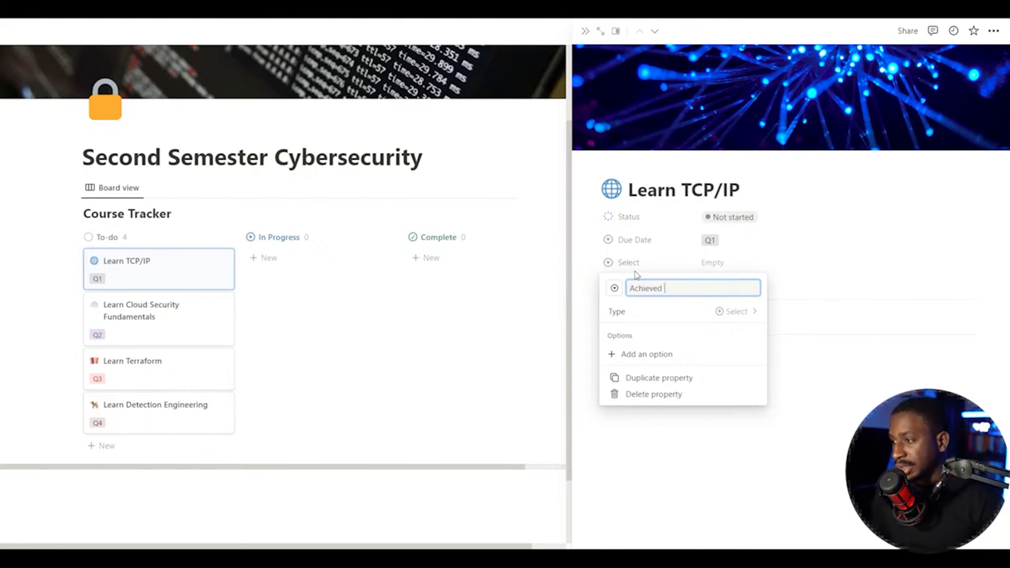
text(in)
click(649, 245)
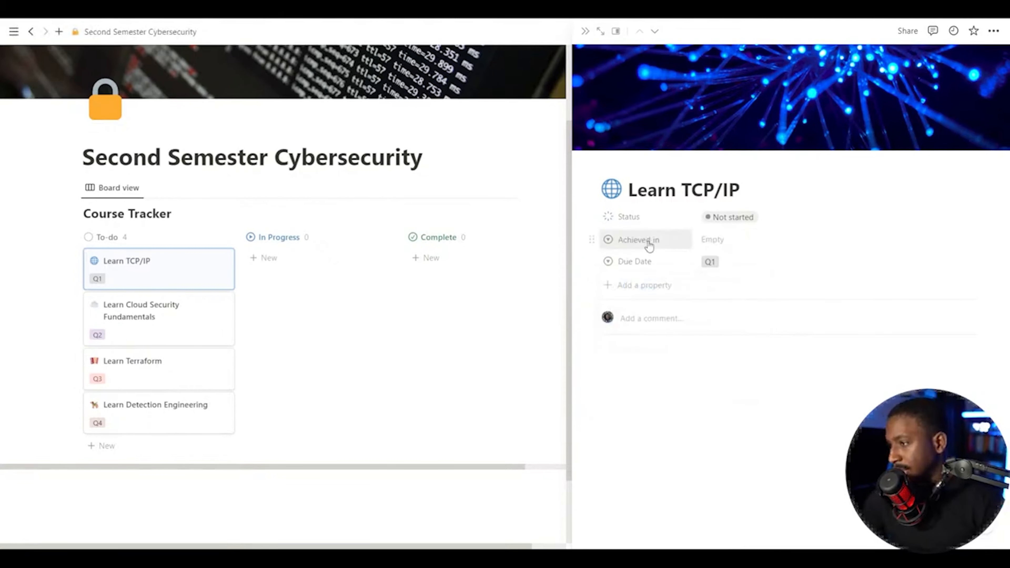
click(664, 246)
Step: Create the option "Achieved in Q1" for the Achieved in property and copy its text for reuse
click(717, 239)
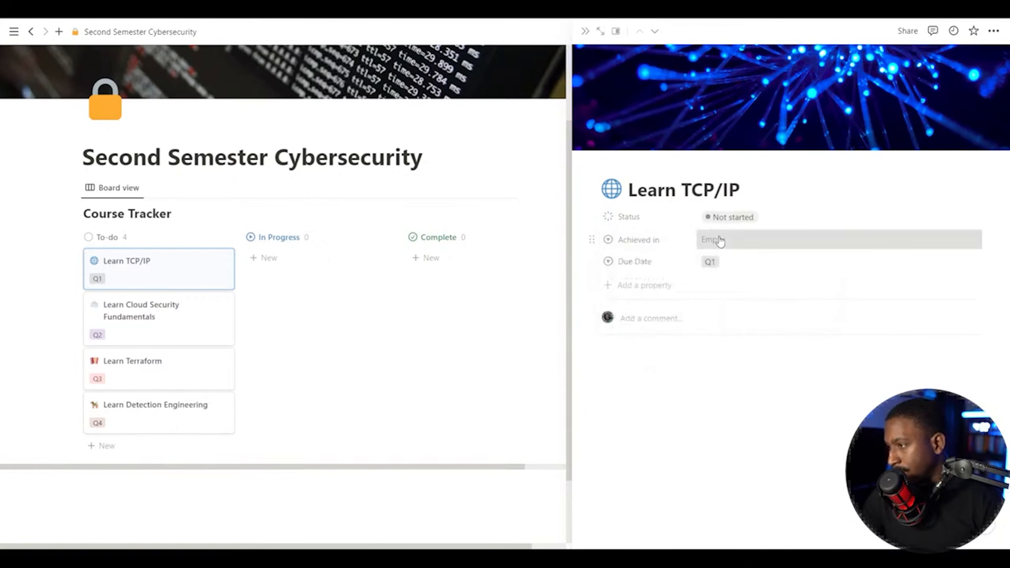
click(719, 238)
text(Achiev)
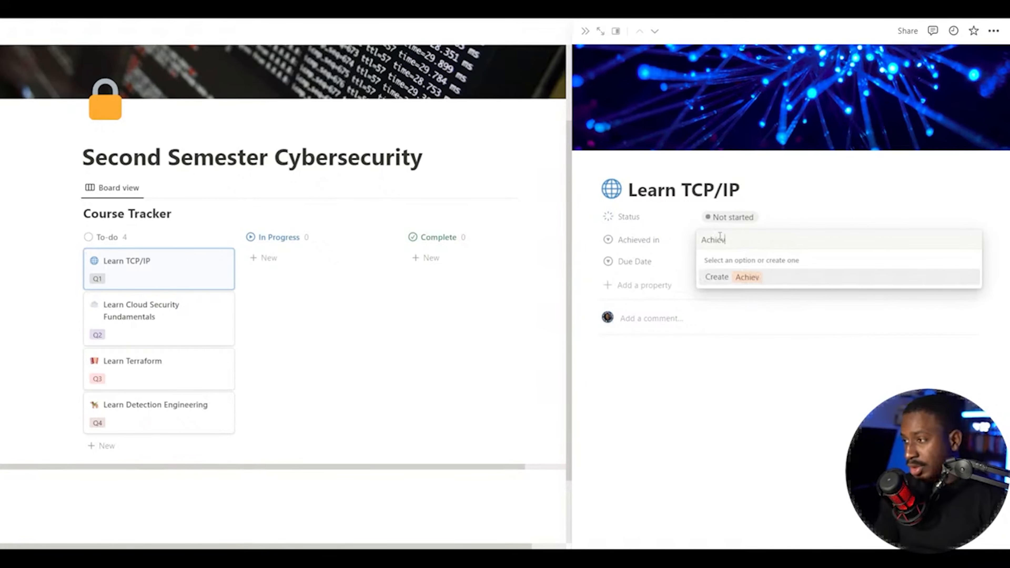
text(ed in Q1)
key(ctrl+a)
key(ctrl+c)
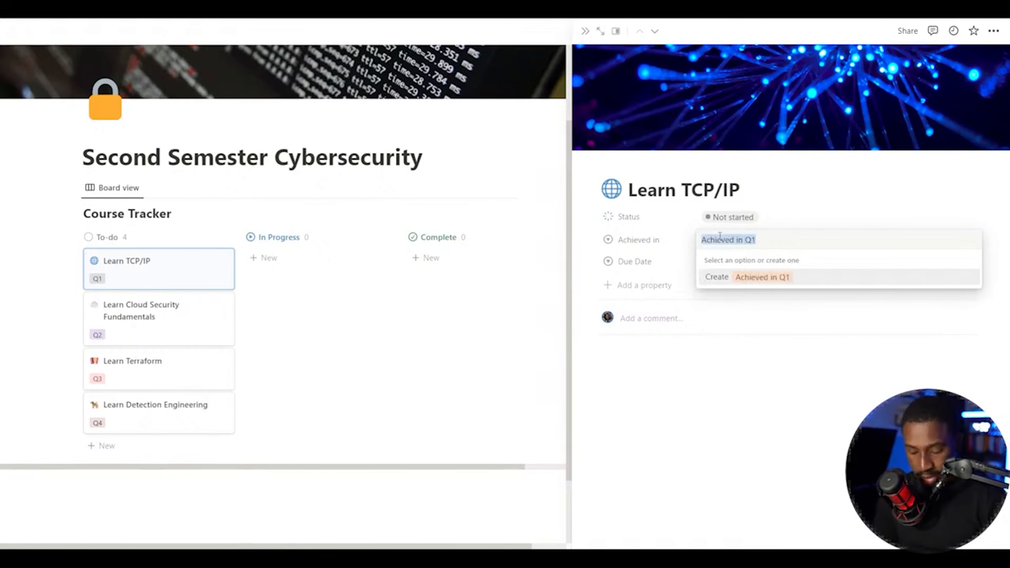
key(Return)
Step: Create the further Achieved in options "Achieved in Q2", "Achieved in Q3" and "Achieved in Q4"
key(ctrl+v)
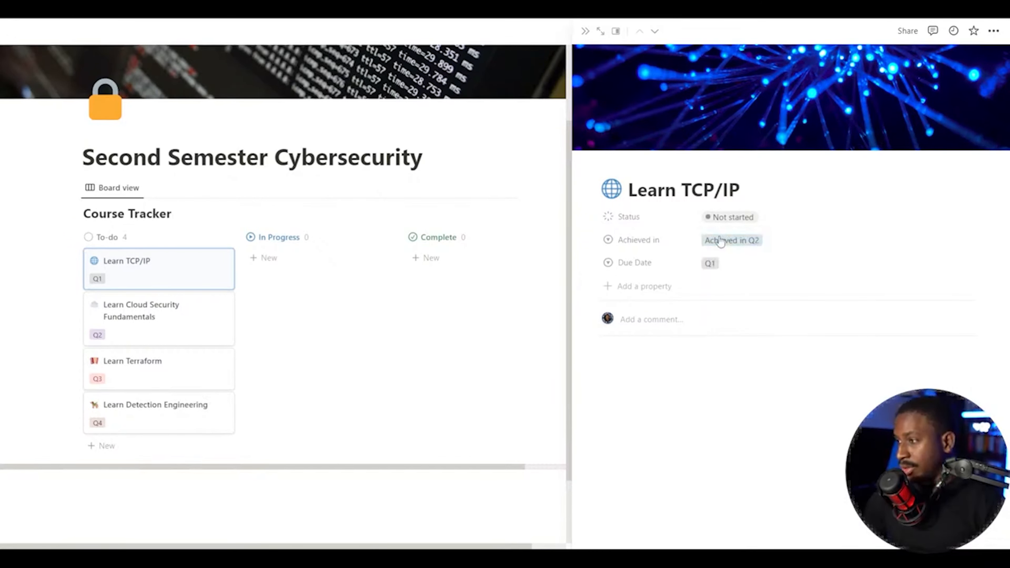
click(720, 241)
key(ctrl+v)
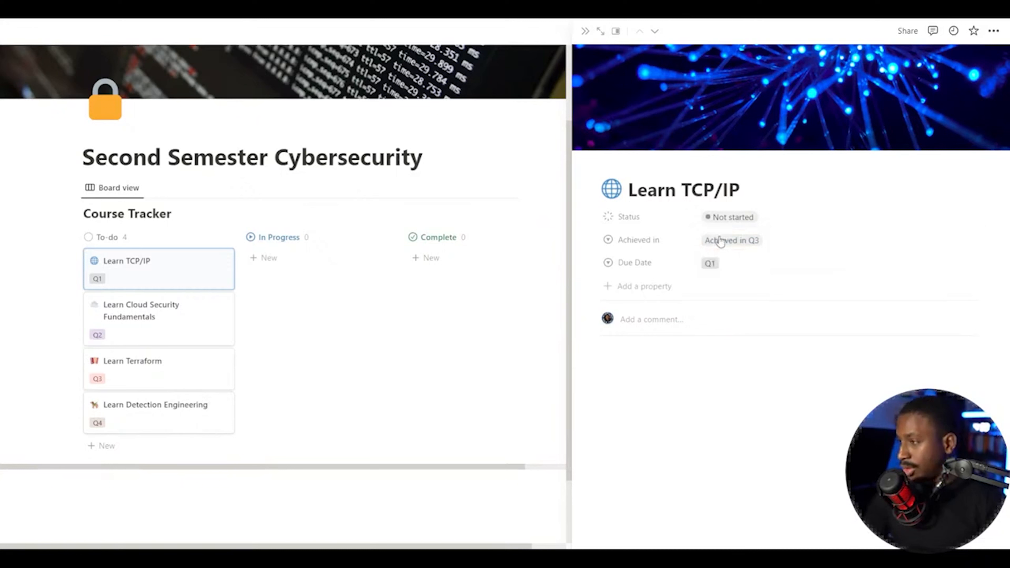
click(719, 238)
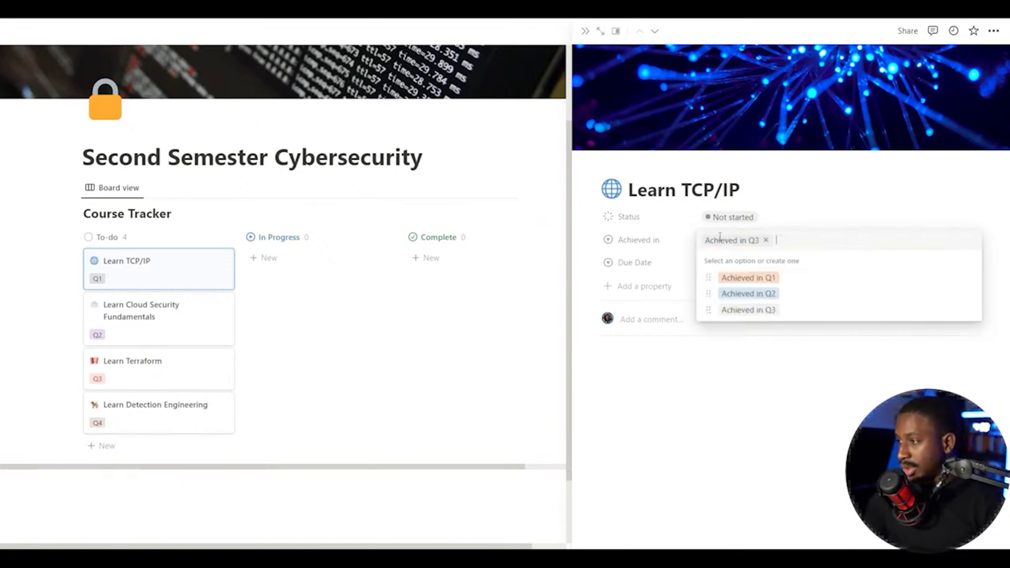
text(Achieved in Q4)
key(Return)
Step: Create a "Not Started" option for Achieved in and assign it to the Learn TCP/IP page
click(719, 239)
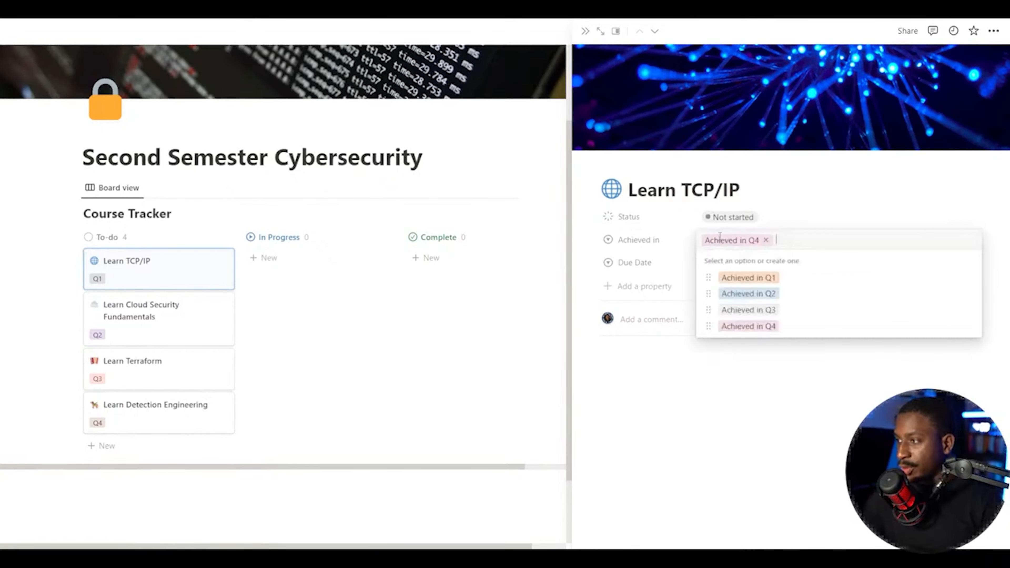
text(Not Started)
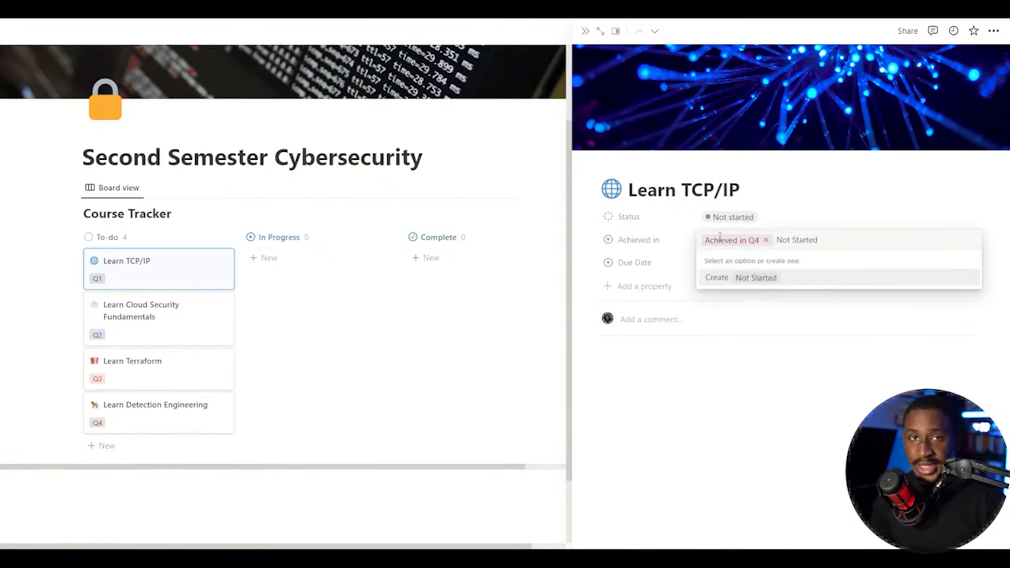
key(Return)
click(719, 239)
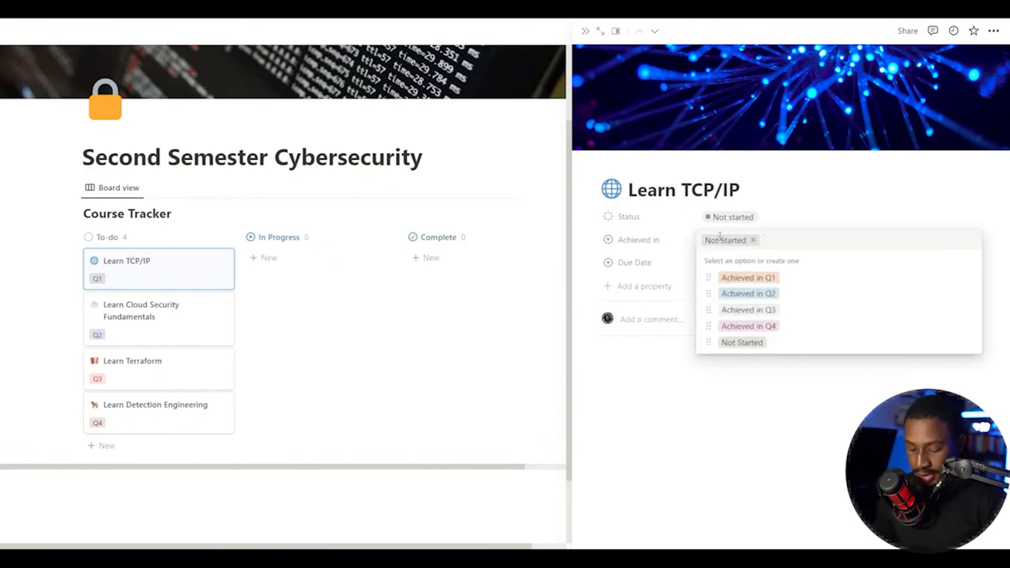
Step: Create an "In-Progress" option for the Achieved in property and set the Learn TCP/IP page back to "Not Started"
text(in)
key(BackSpace)
key(BackSpace)
text(In)
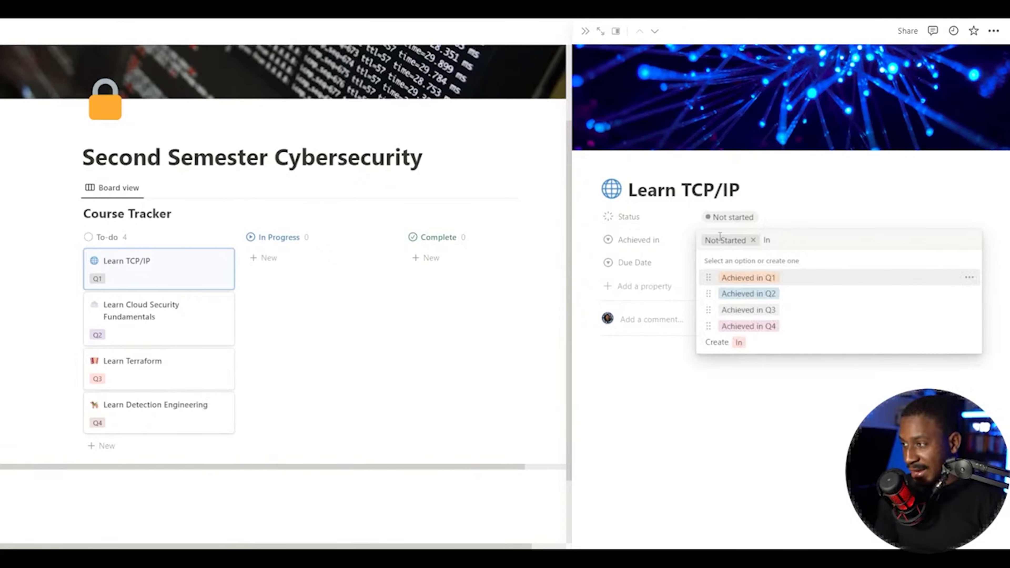
text(-Progress)
key(Return)
click(719, 239)
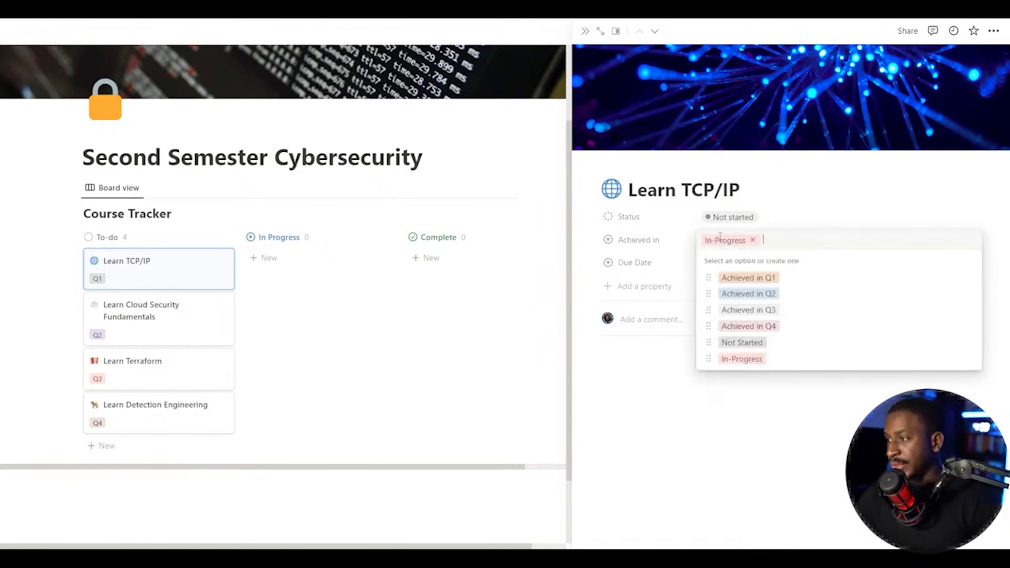
click(746, 340)
Step: Set Achieved in to "In-Progress" for Learn Cloud Security Fundamentals and Learn Detection Engineering, and "Achieved in Q1" for Learn Terraform
click(180, 313)
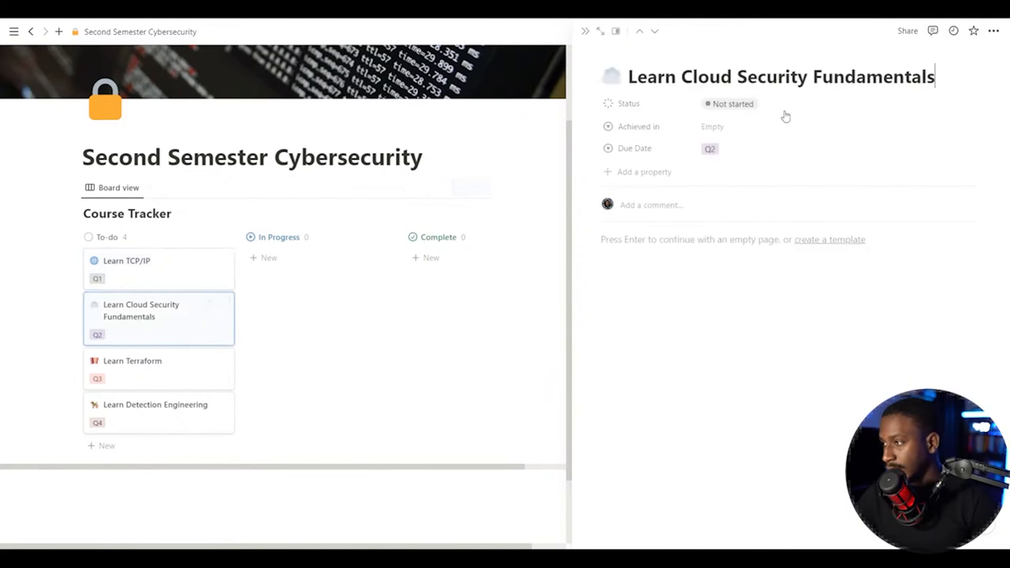
click(730, 127)
click(740, 244)
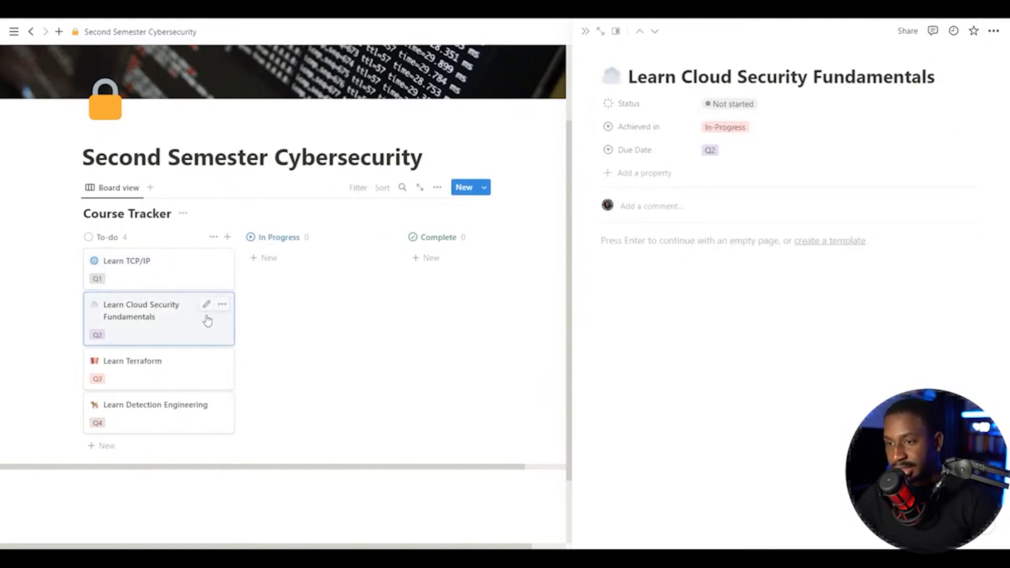
click(168, 370)
click(755, 128)
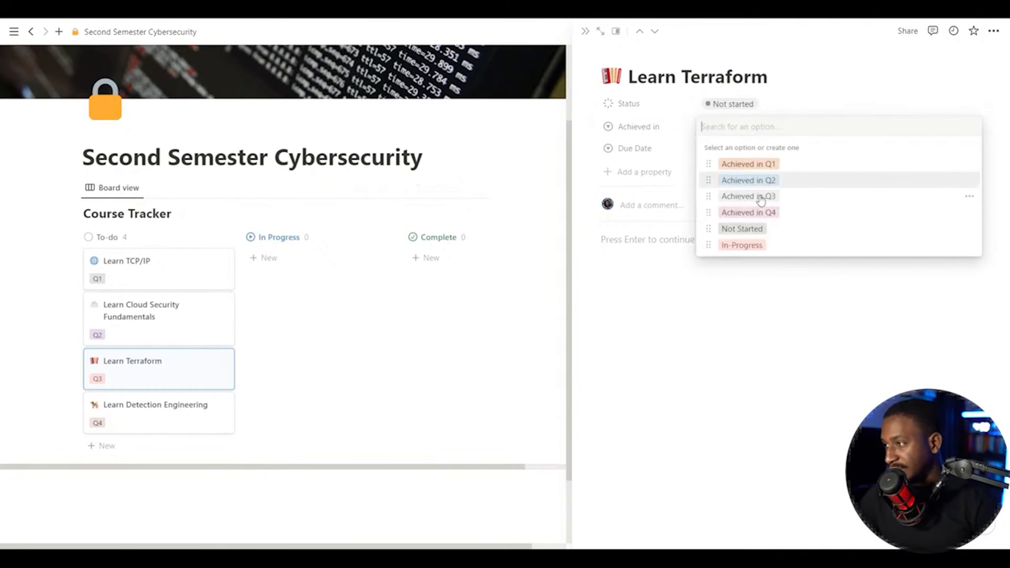
click(747, 163)
click(143, 407)
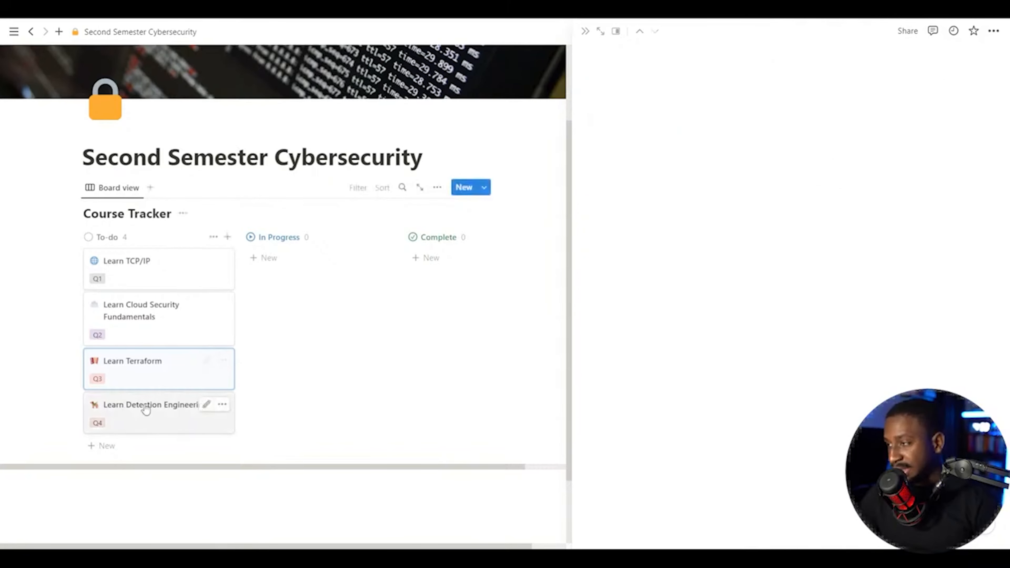
click(716, 128)
click(735, 243)
click(458, 347)
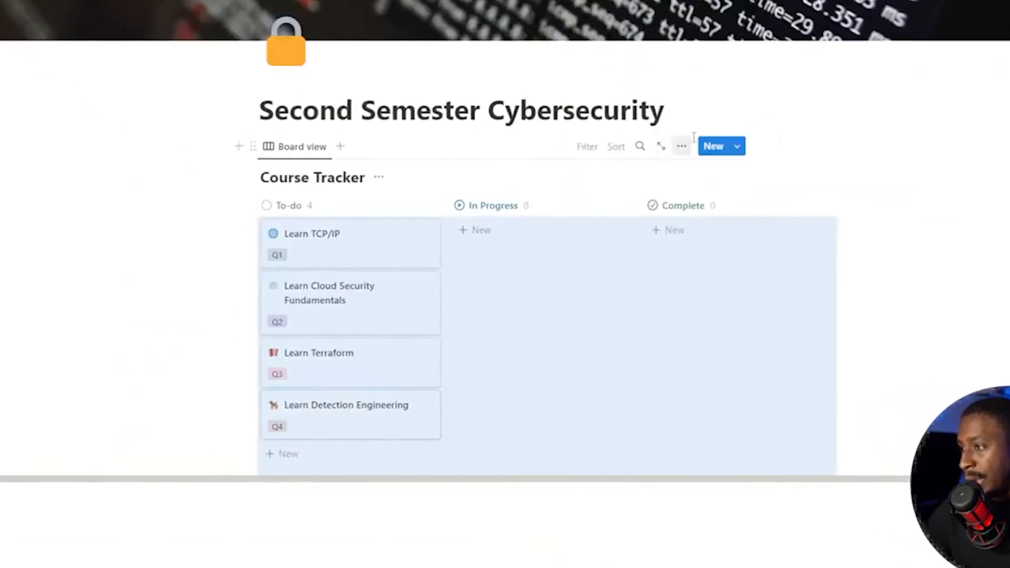
click(712, 98)
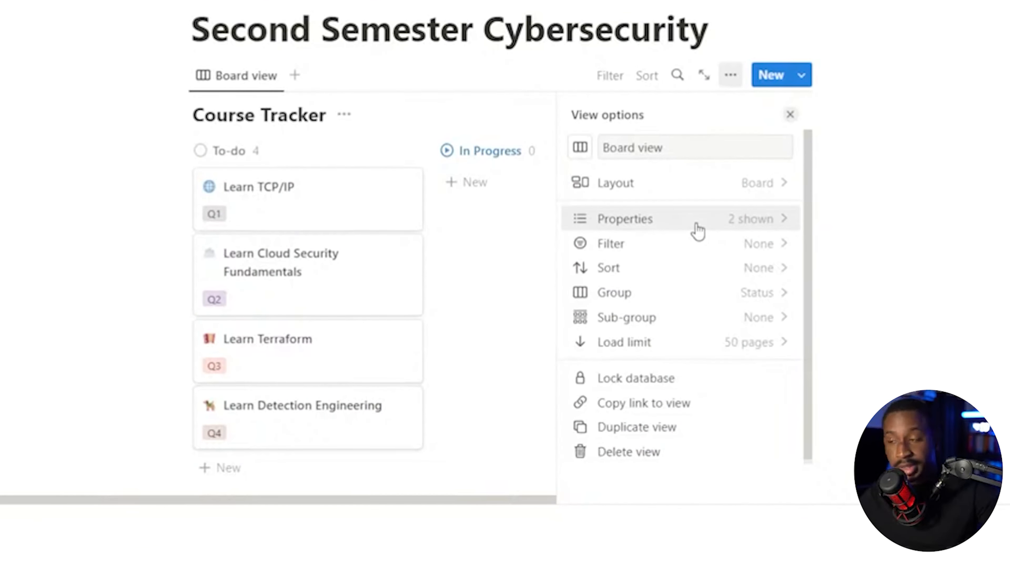
click(698, 232)
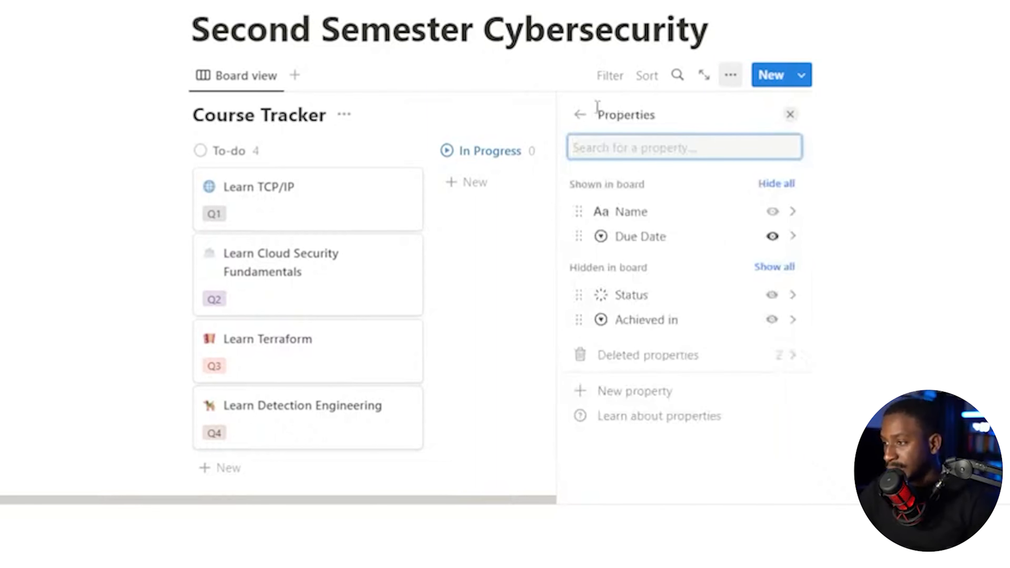
click(580, 115)
key(Escape)
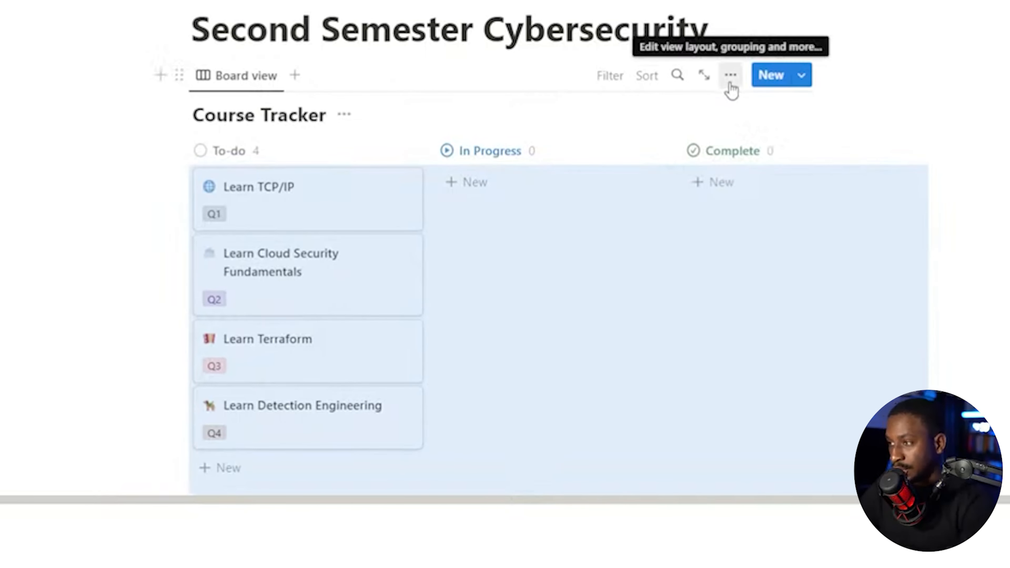
Step: Make the Achieved in property visible on the Course Tracker board cards
click(730, 83)
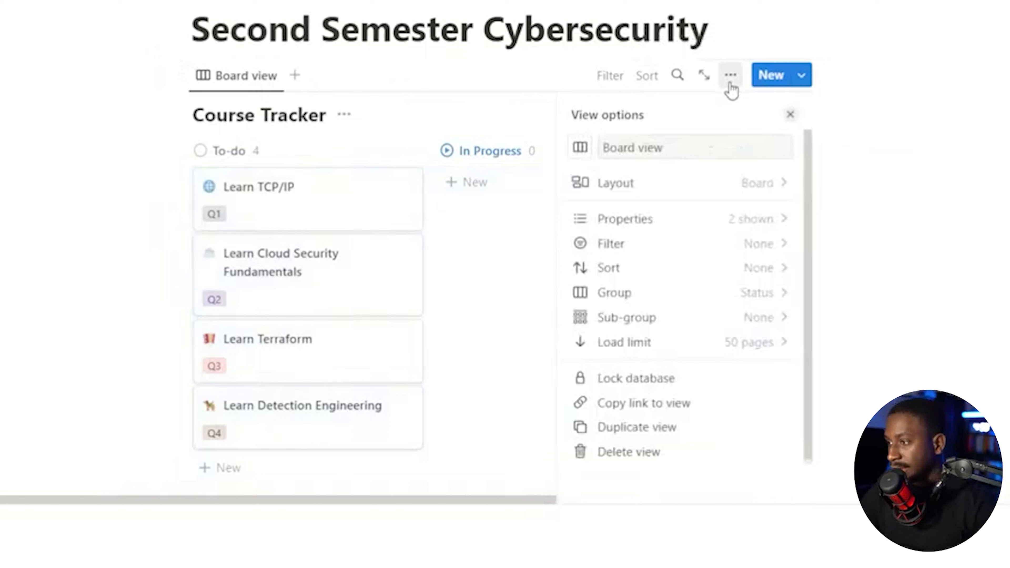
click(655, 230)
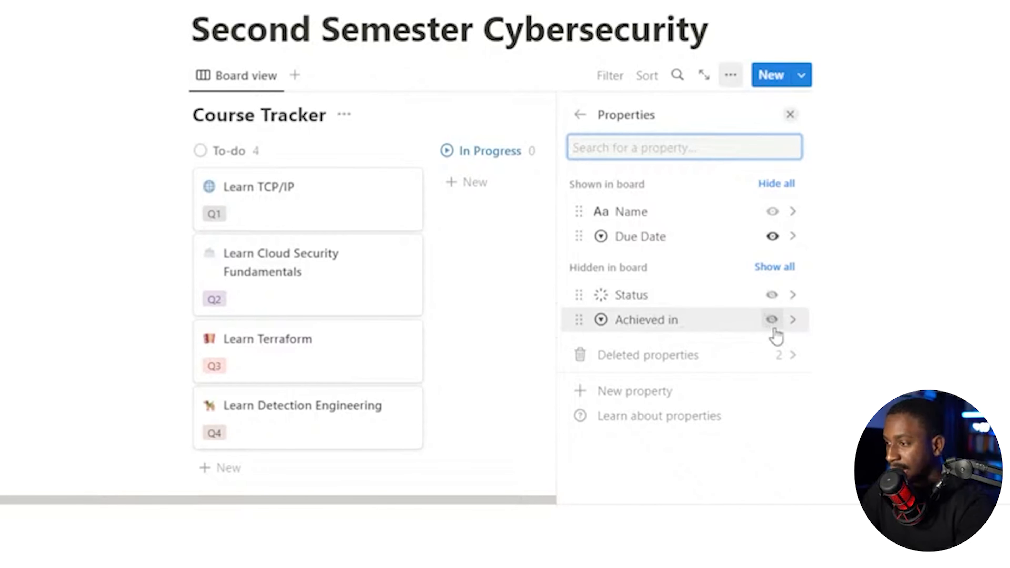
click(771, 320)
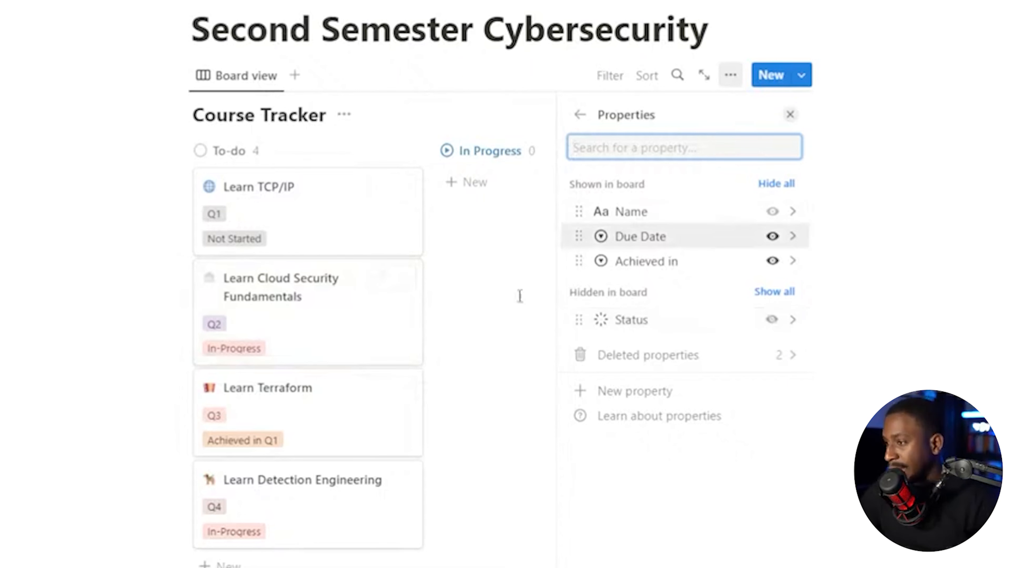
click(516, 310)
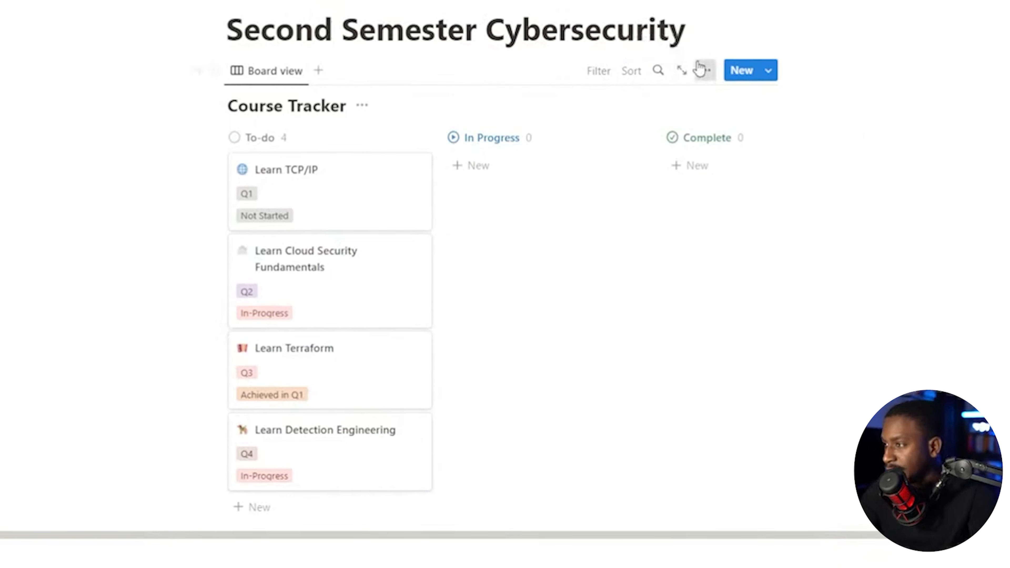
click(705, 70)
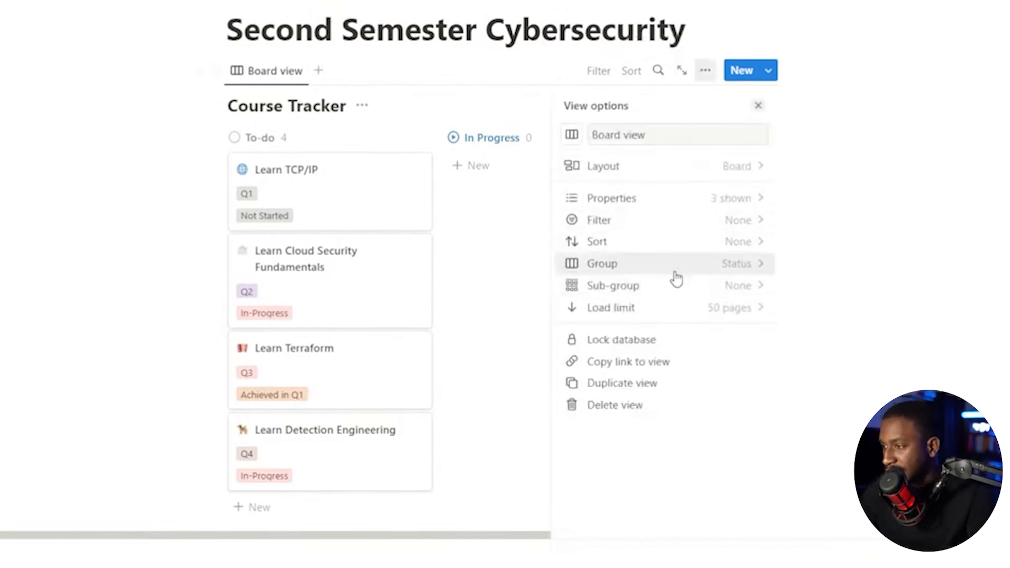
click(487, 342)
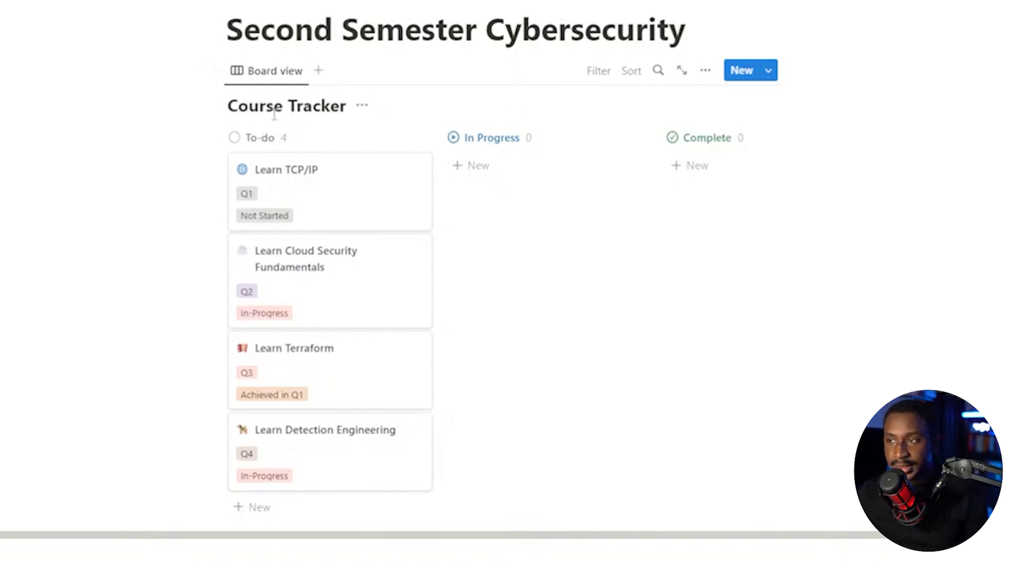
Step: Add a second Board view to the Course Tracker, grouped by Due Date
click(319, 76)
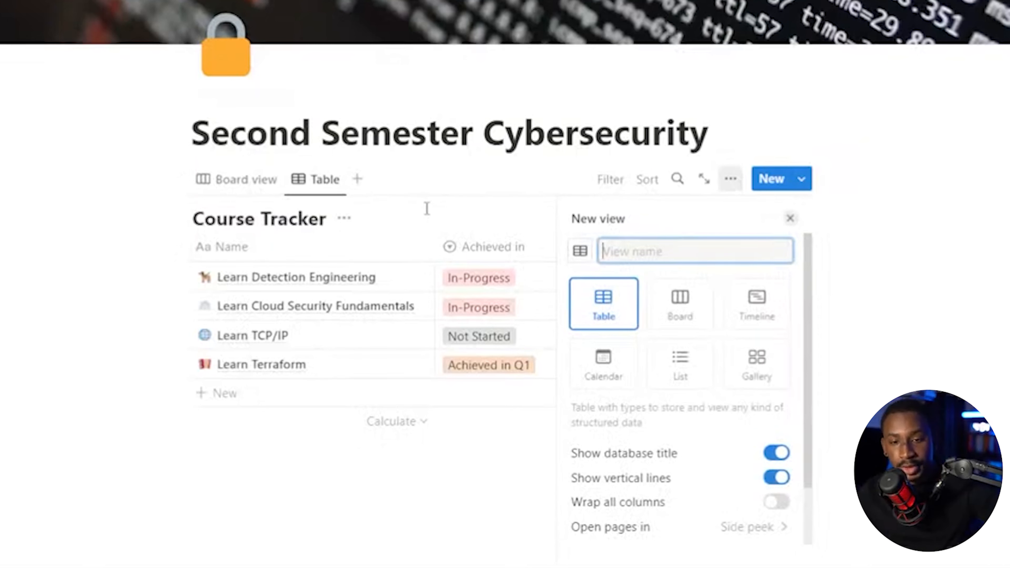
click(694, 312)
scroll(695, 298, down, 3)
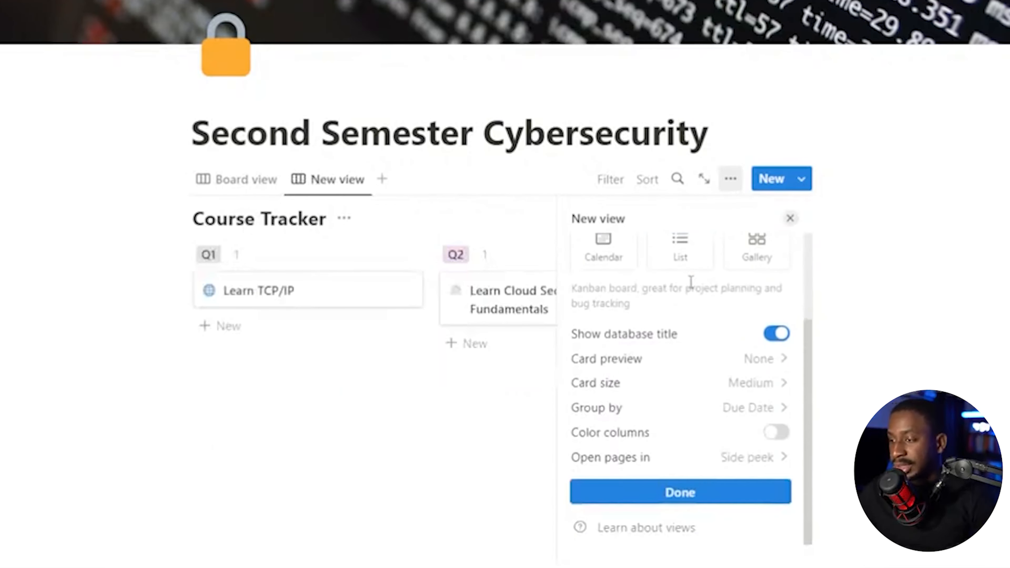
click(603, 410)
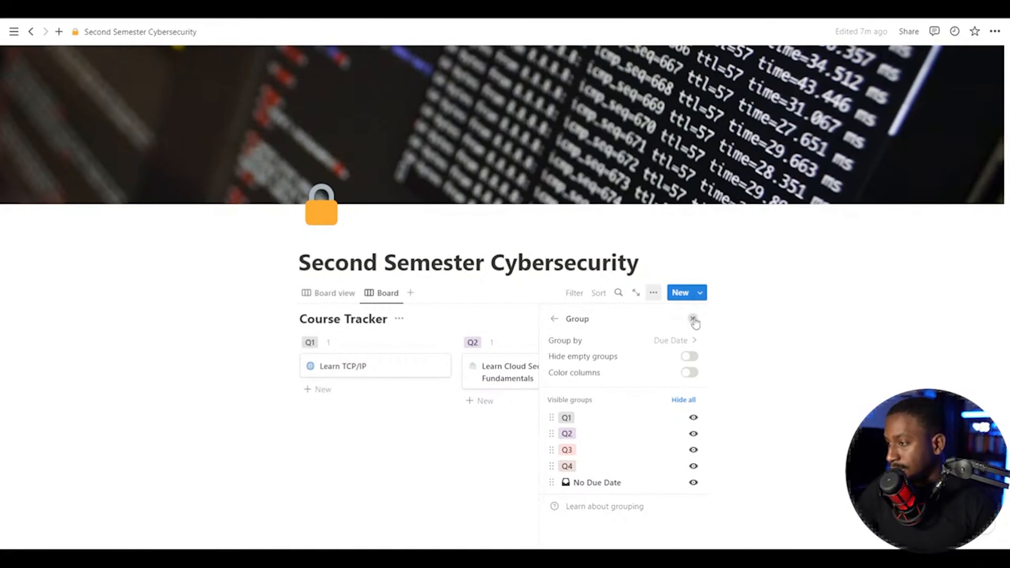
click(693, 319)
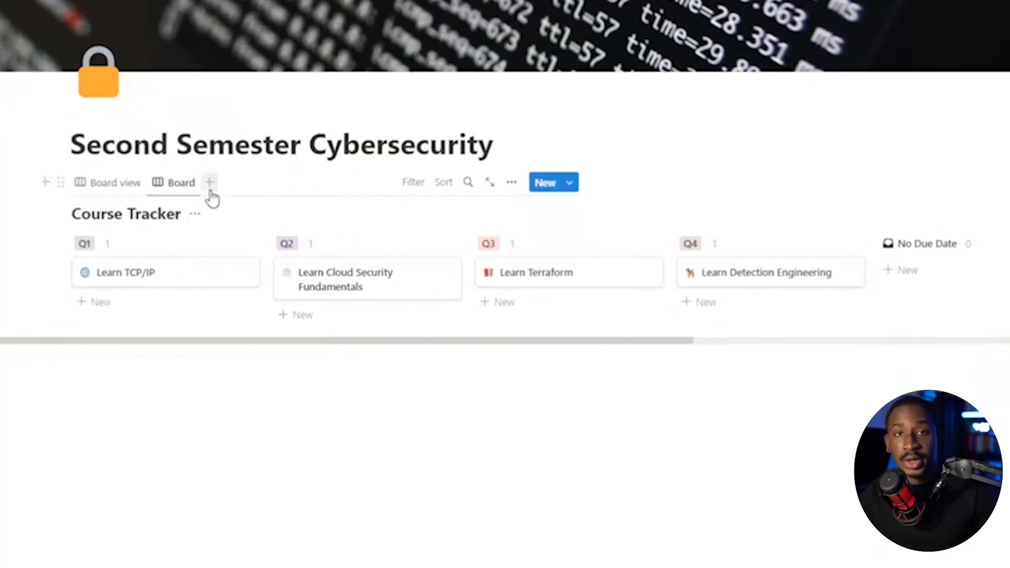
Step: Add a third Board view to the Course Tracker and group it by Status
click(209, 184)
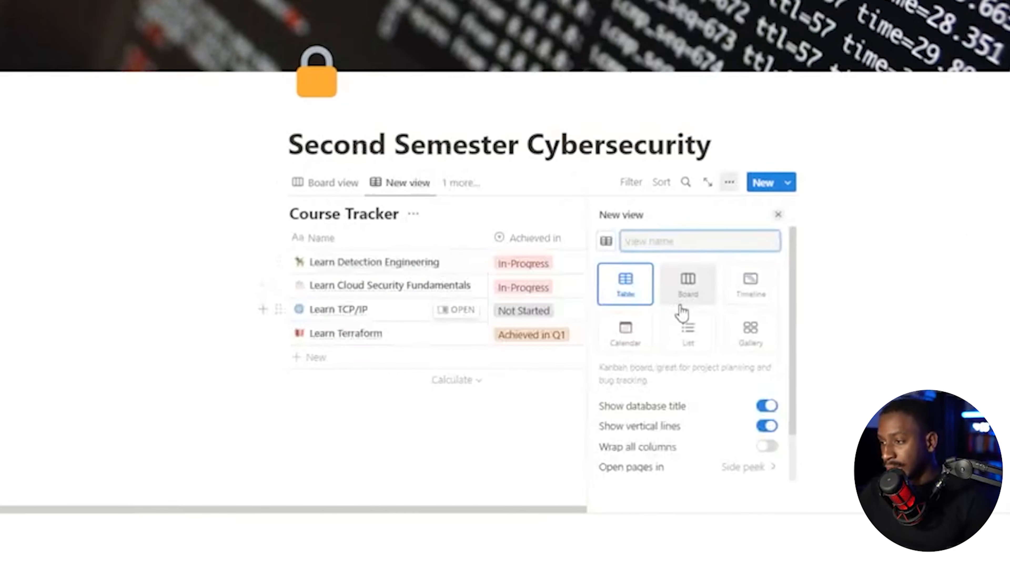
click(678, 306)
scroll(677, 370, down, 2)
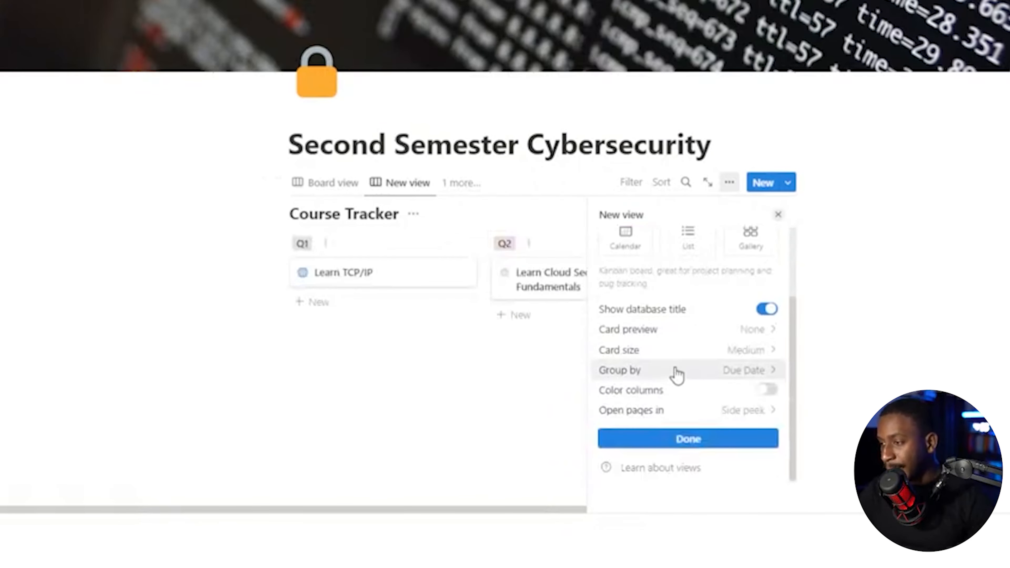
click(676, 374)
click(766, 249)
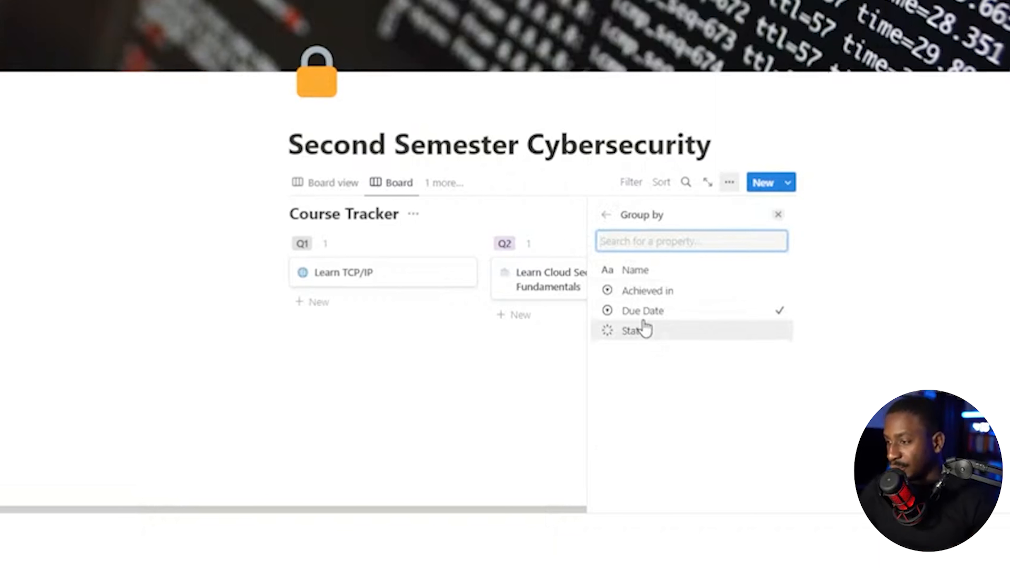
click(644, 330)
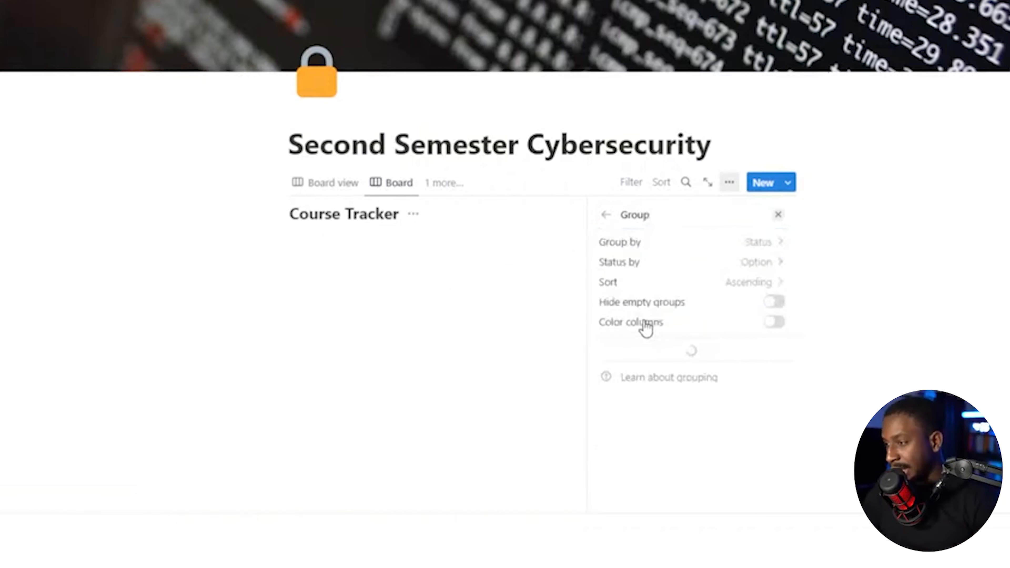
click(606, 216)
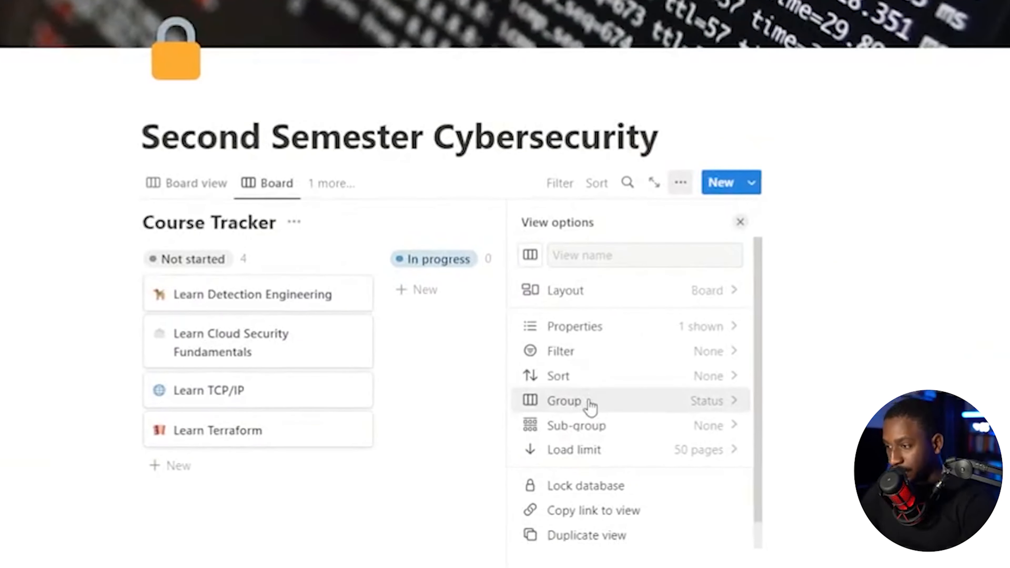
Step: Sub-group the Status-grouped board by Due Date and close the view options
click(591, 436)
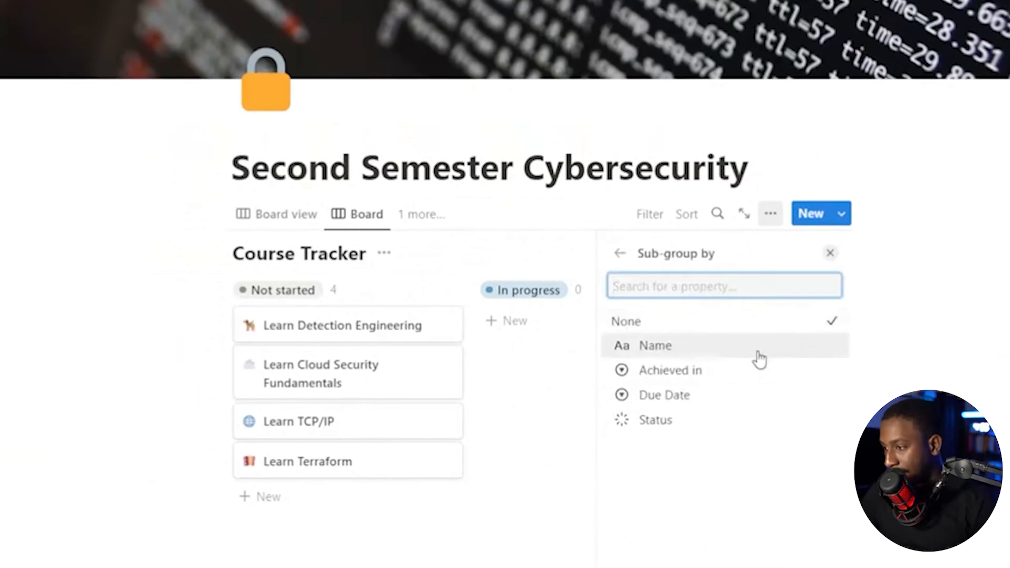
click(660, 395)
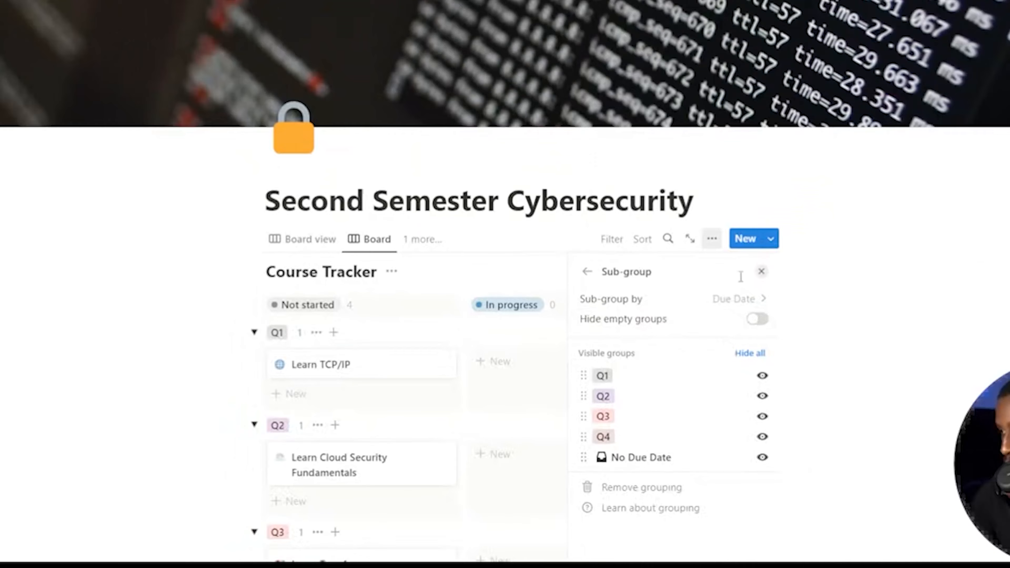
click(829, 224)
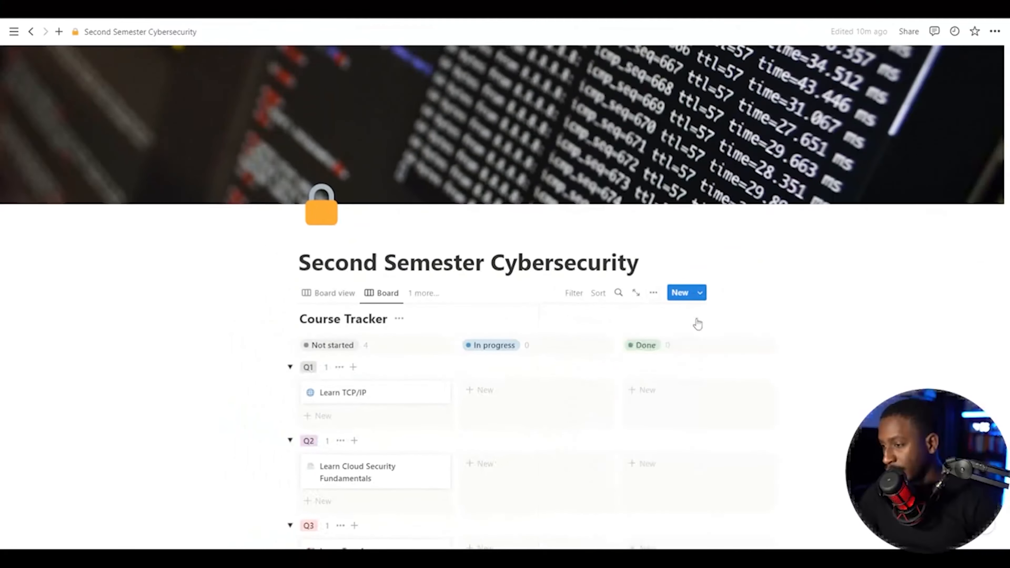
Step: Move Learn TCP/IP to In progress, and Learn Cloud Security Fundamentals and Learn Detection Engineering to Done, within their own quarters
scroll(822, 366, down, 1)
scroll(823, 366, down, 3)
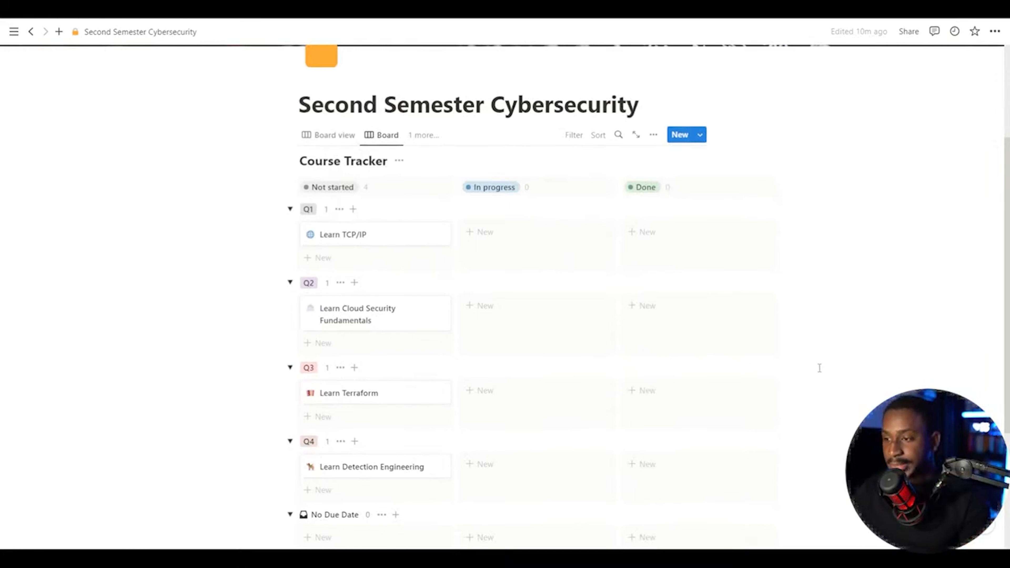
drag(354, 248, 513, 239)
drag(315, 324, 792, 306)
scroll(381, 311, down, 3)
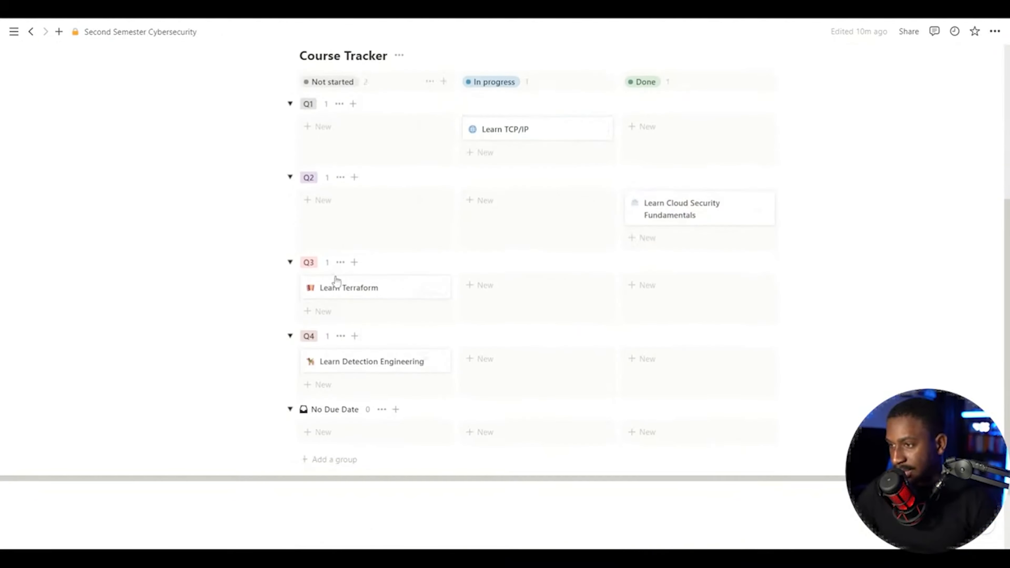
drag(331, 362, 693, 360)
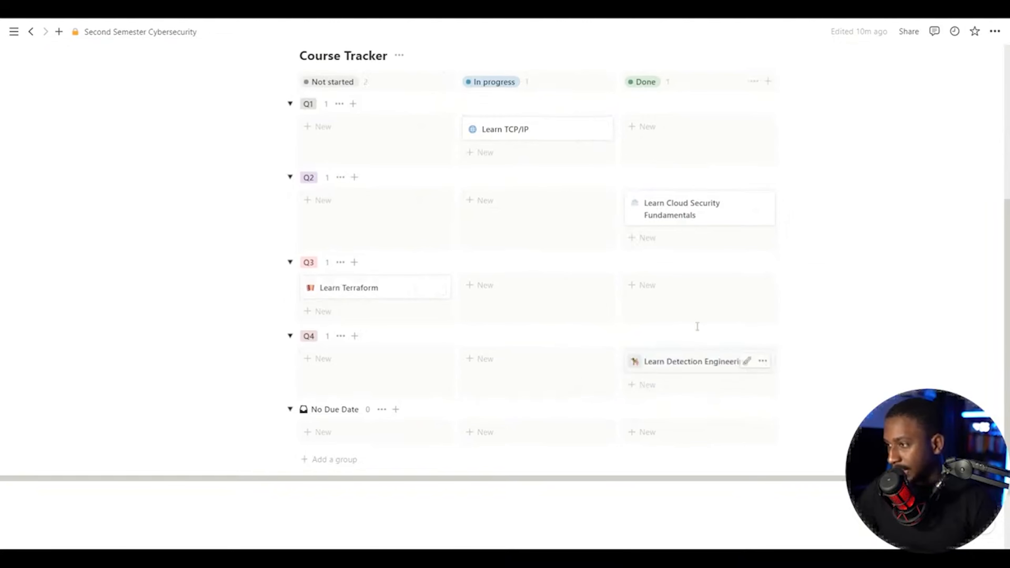
Step: Collapse the Q4, Q3 and Q2 sub-groups on the board
click(290, 336)
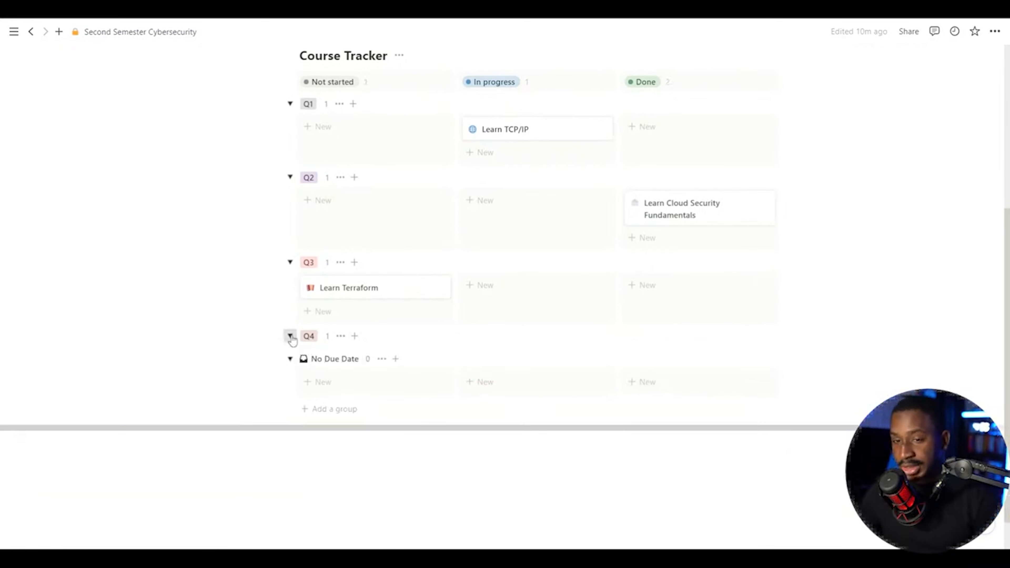
click(290, 262)
click(290, 185)
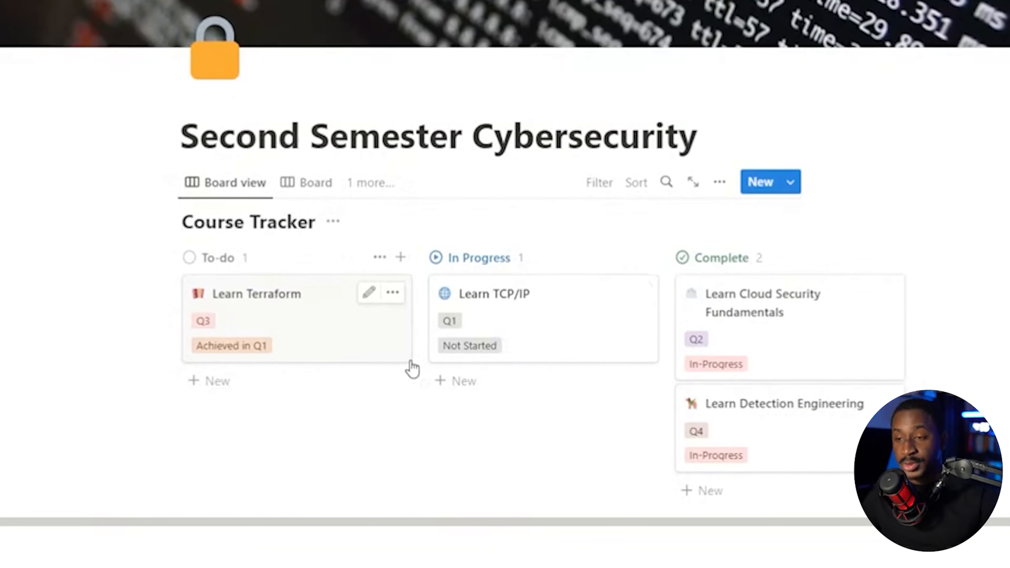
Step: Look through the list of views available for the Course Tracker and close it
click(359, 186)
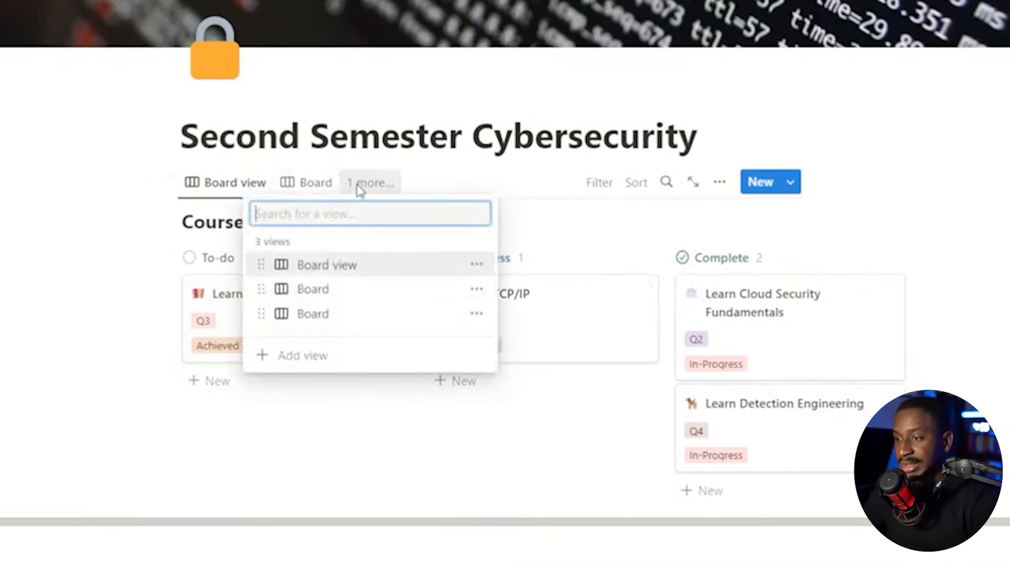
click(308, 184)
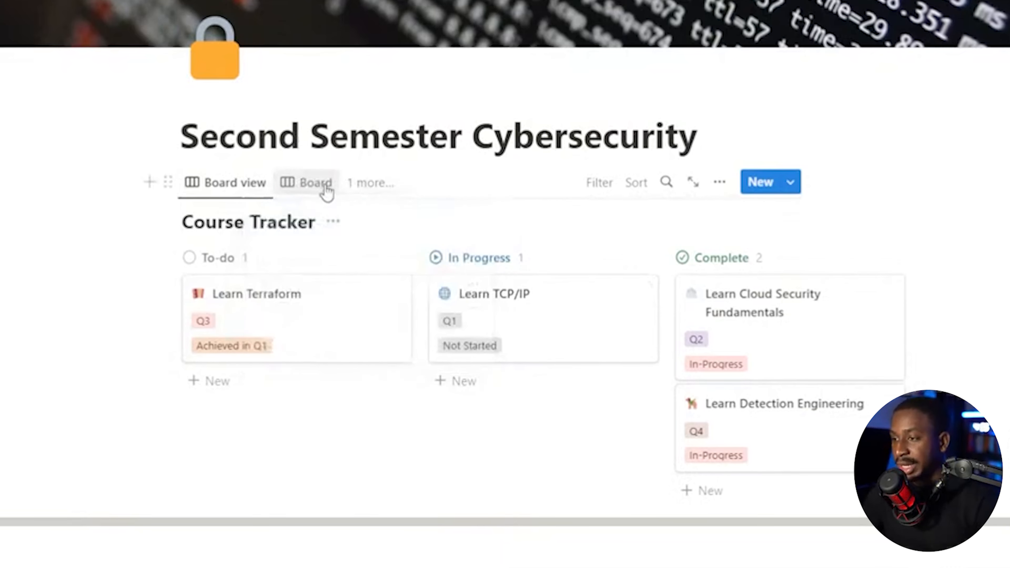
Step: Open the board sub-grouped by Due Date and review its status columns and quarterly groups
click(324, 186)
click(371, 186)
click(319, 315)
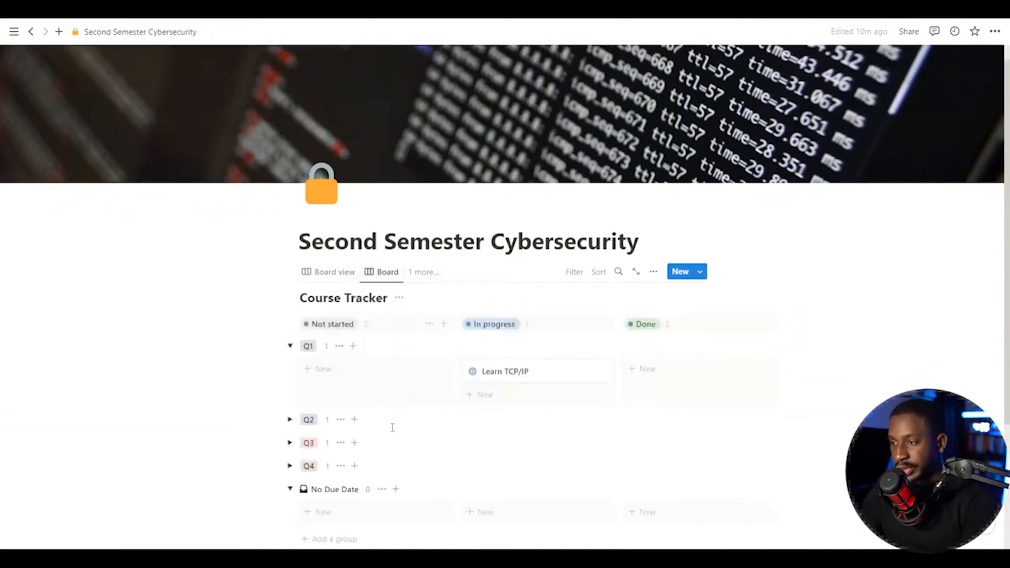
scroll(392, 428, down, 2)
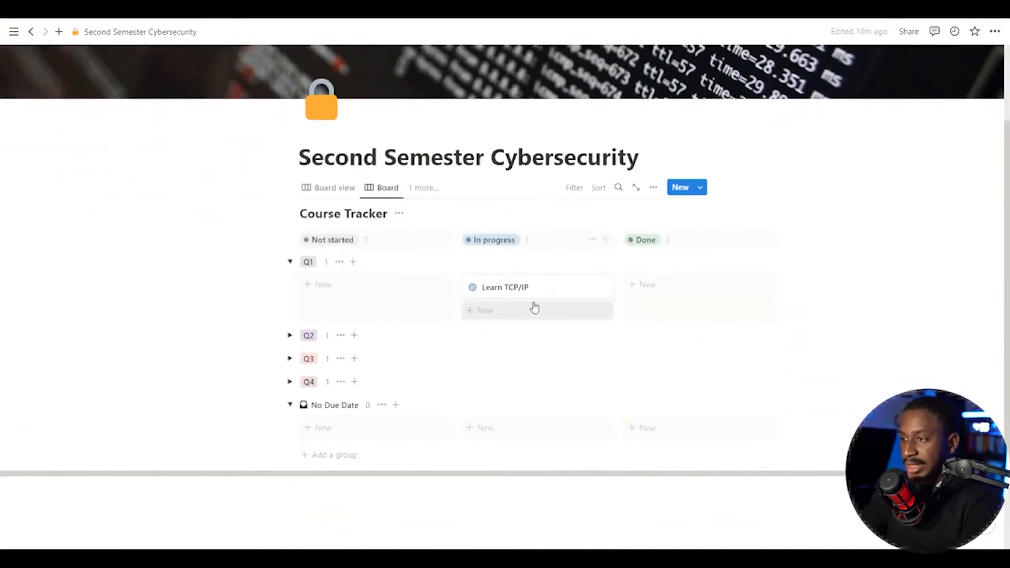
Step: Rename the Course Tracker's first view, Board view, as Status
click(334, 189)
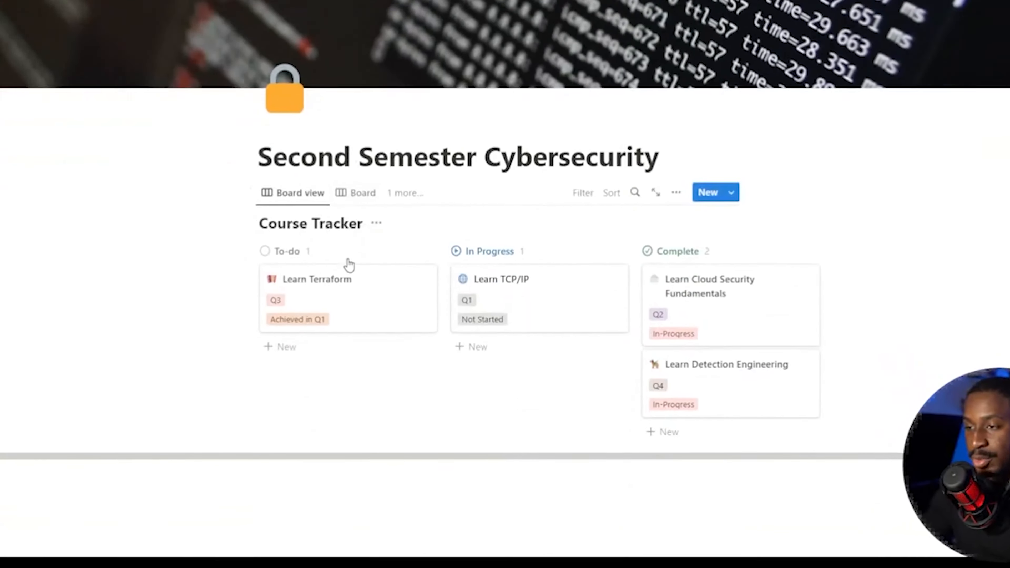
click(224, 115)
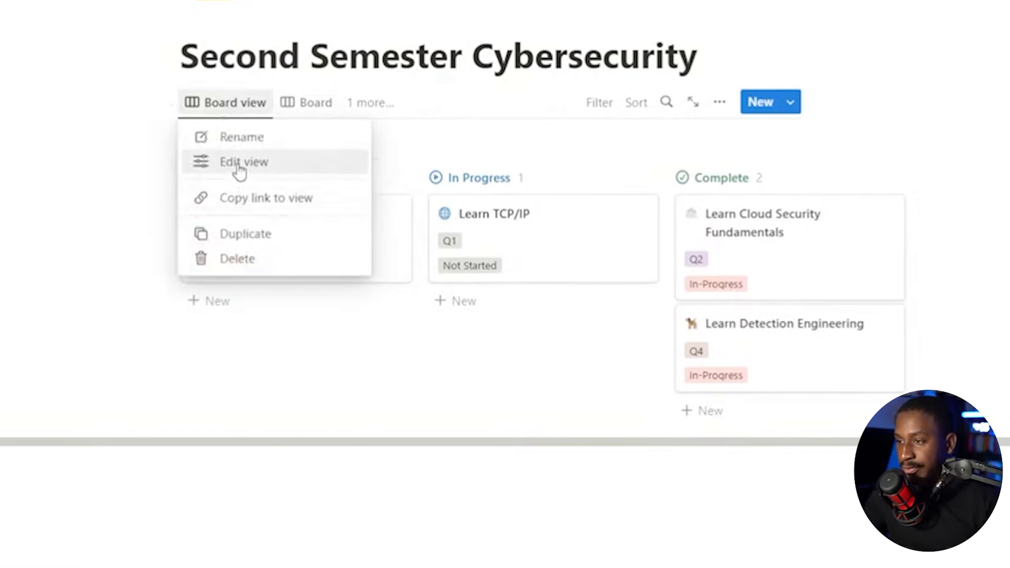
click(234, 138)
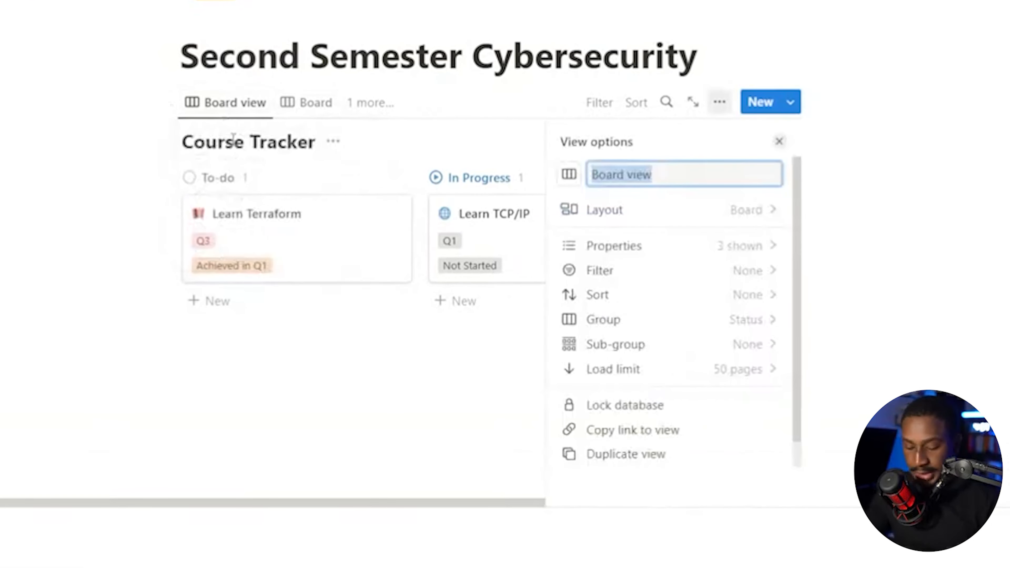
text(Status)
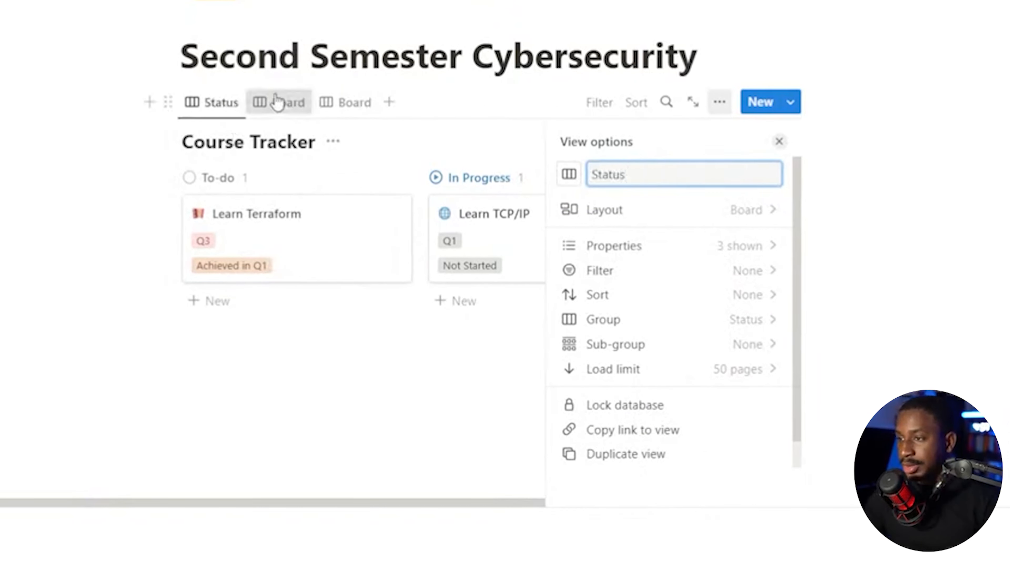
Step: Rename the board view grouped by quarter as Due Date
click(277, 103)
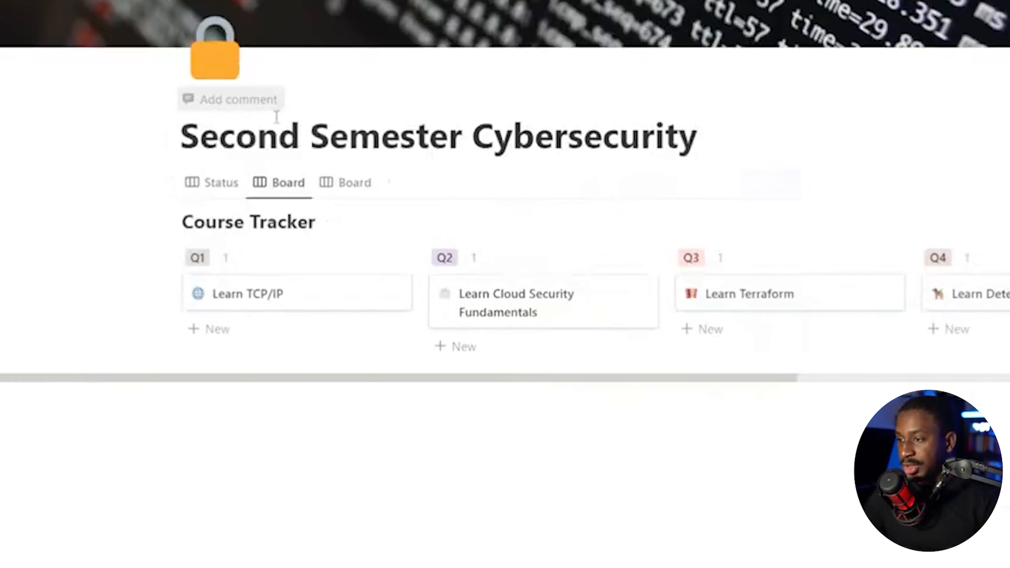
click(277, 183)
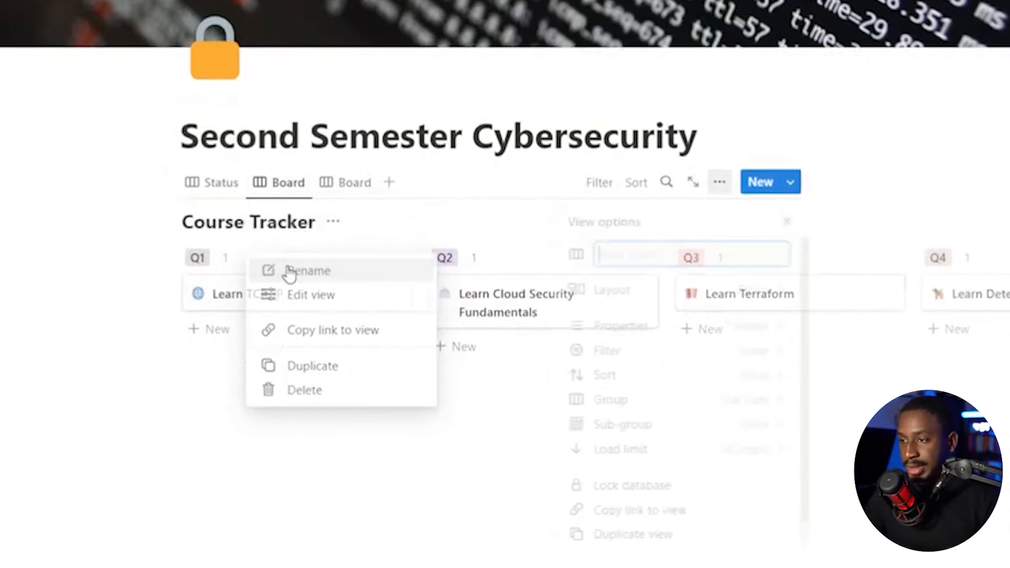
text(Due)
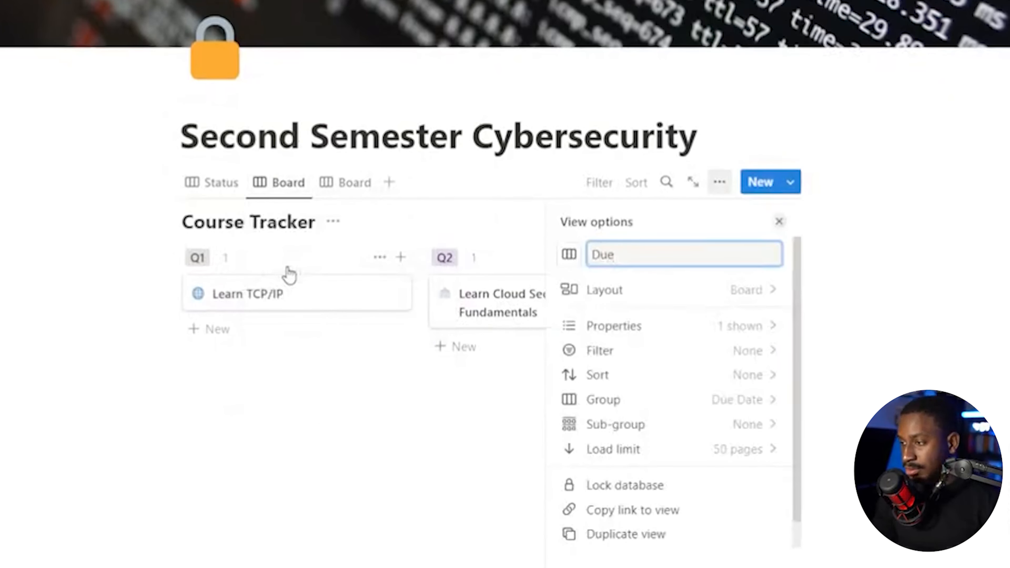
text( Date)
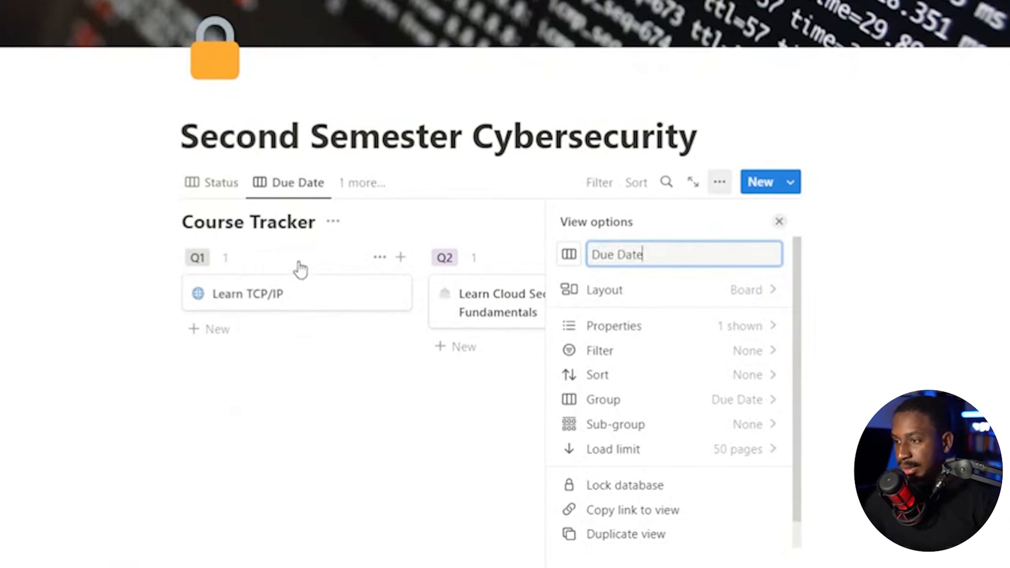
click(360, 182)
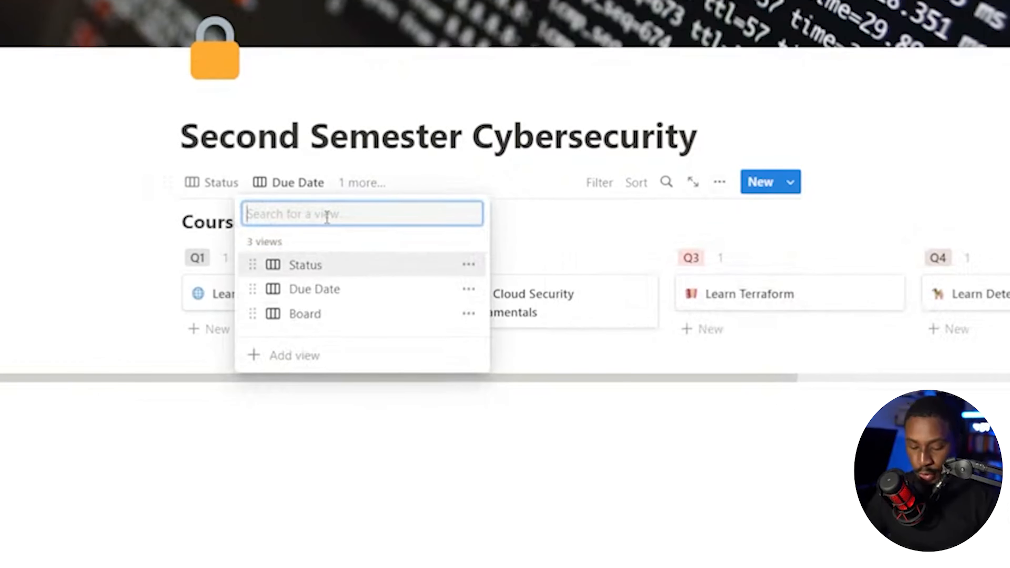
text(Due+Status)
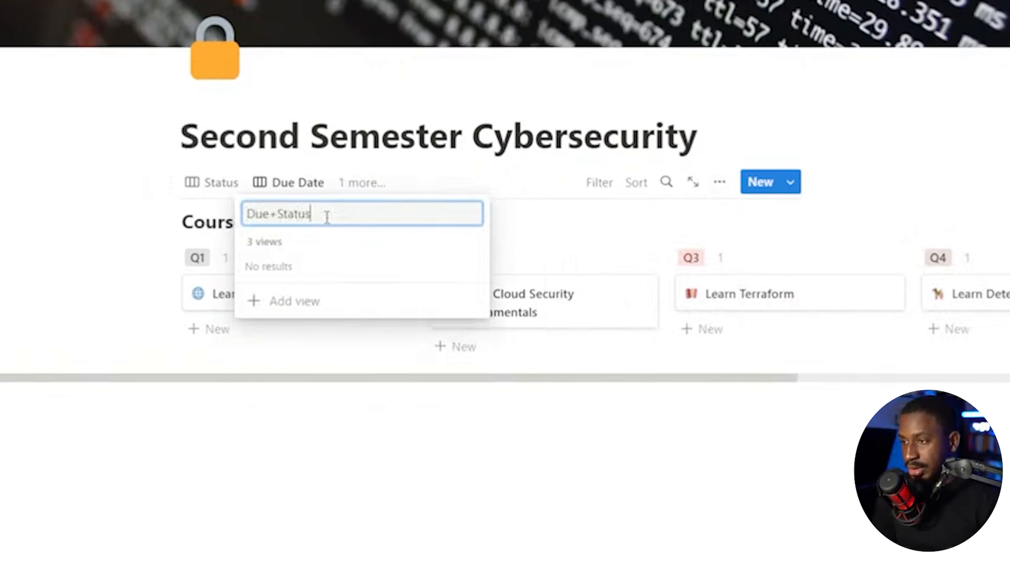
click(267, 385)
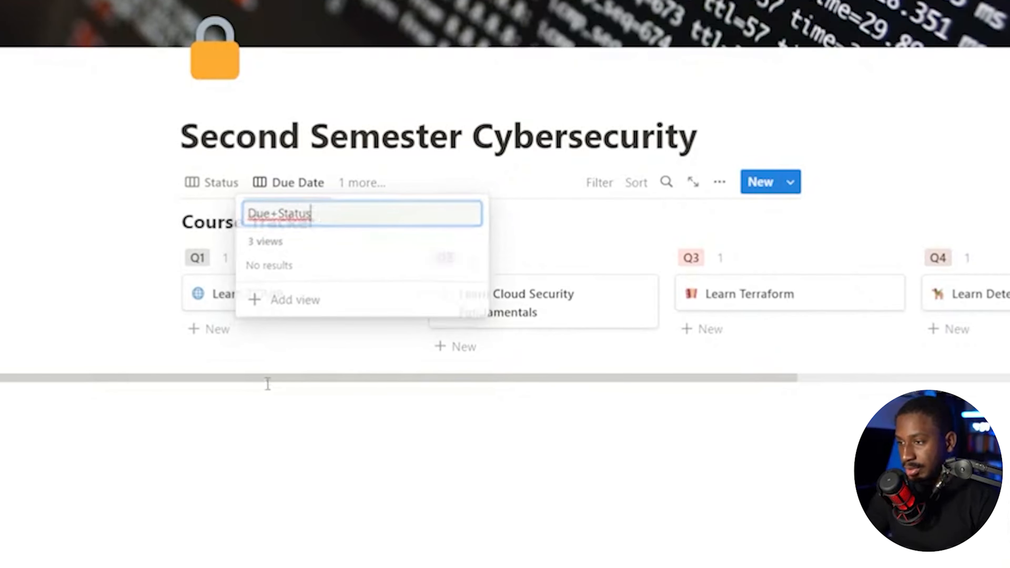
Step: Rename the board view grouped by status and sub-grouped by quarter as Due+Status
click(361, 183)
click(467, 315)
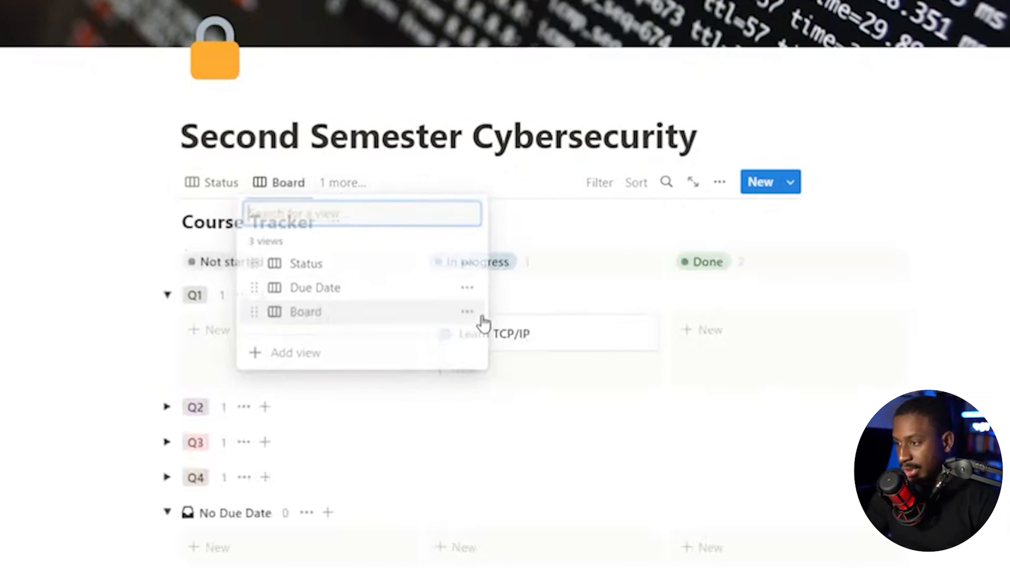
click(343, 183)
click(452, 311)
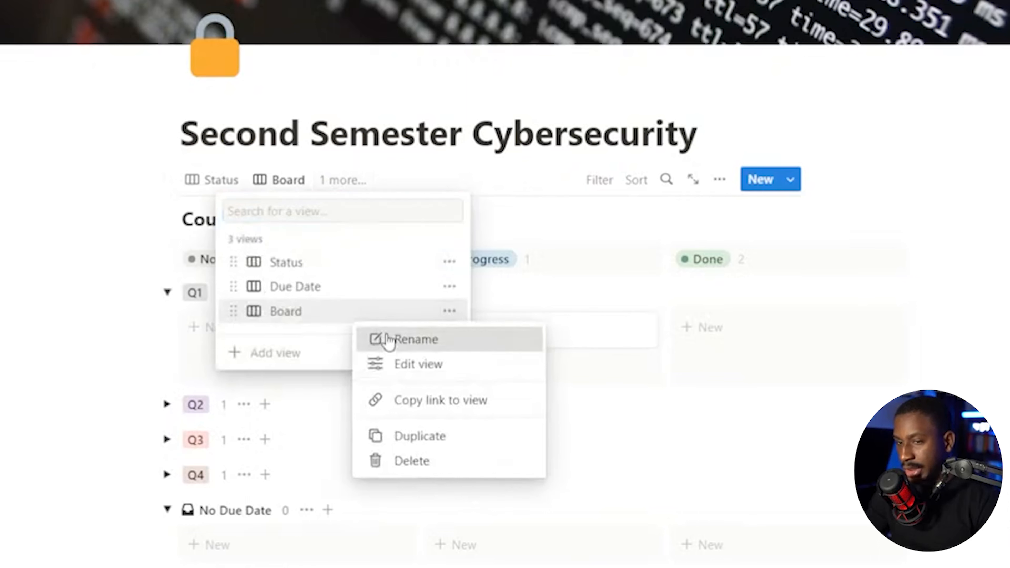
click(378, 338)
text(Due+S)
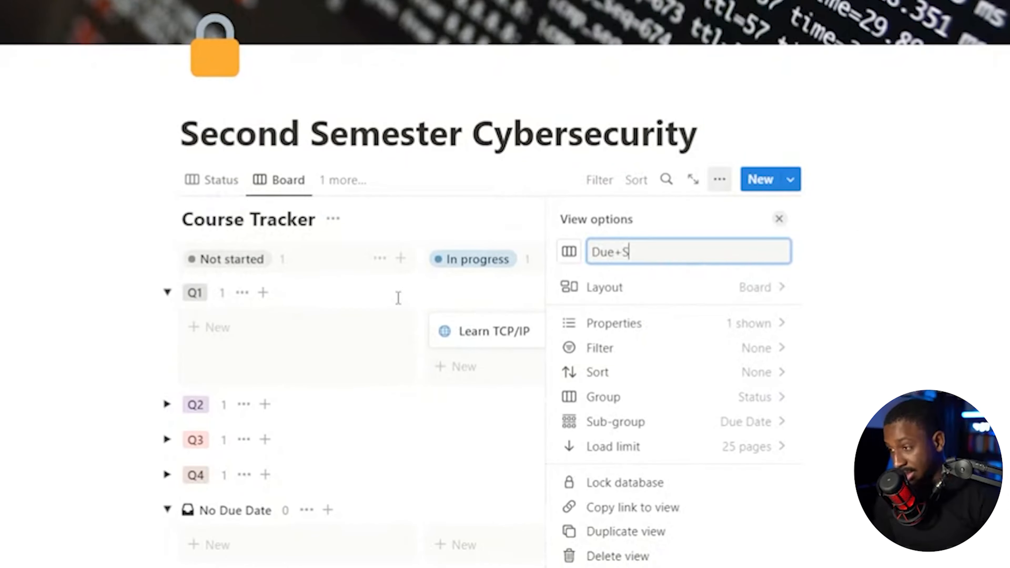
text(tatus)
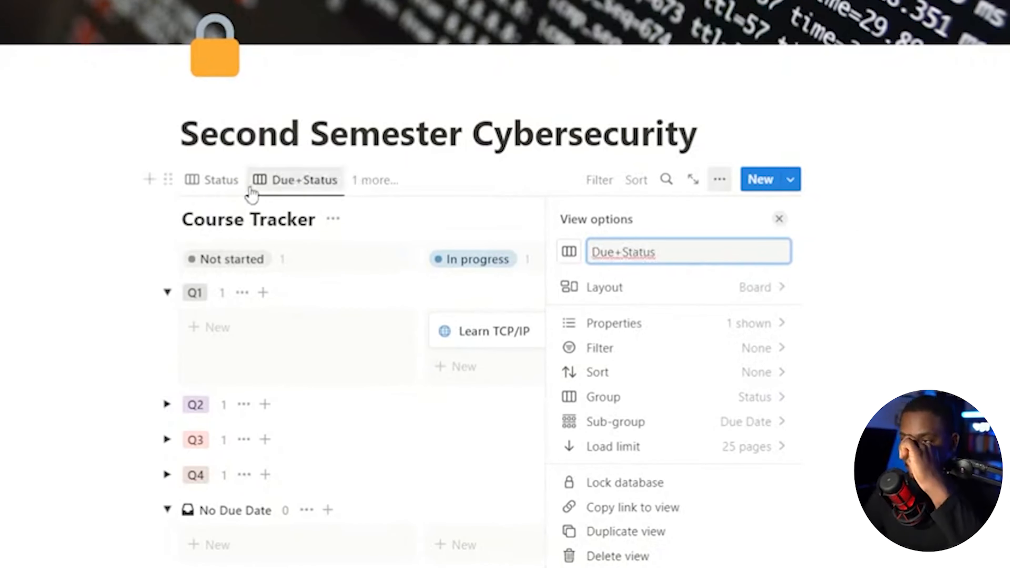
Step: Reorder the Course Tracker views with Status first and Due+Status second, and switch to the Due+Status view
drag(258, 190, 202, 184)
click(200, 183)
click(197, 180)
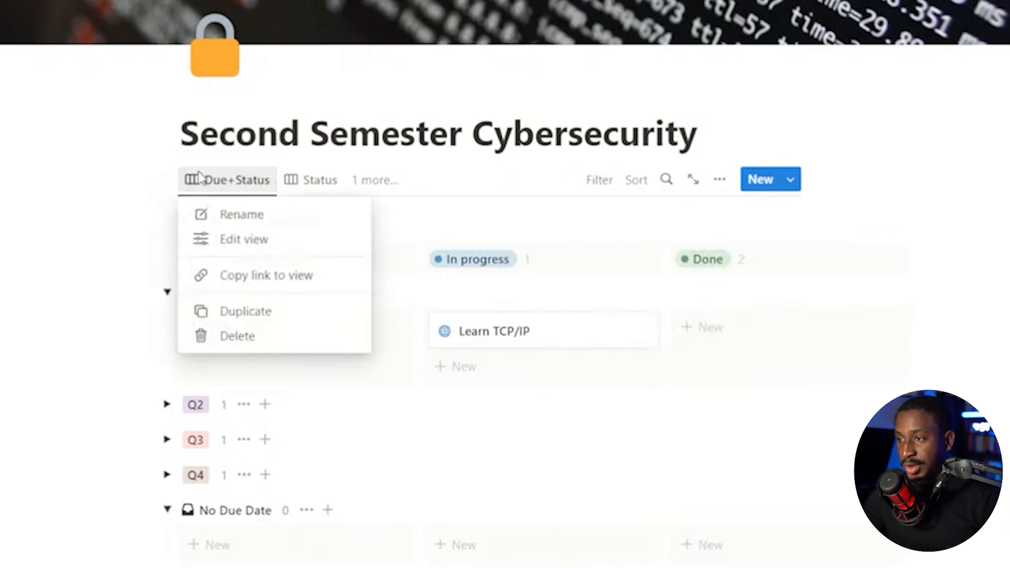
click(969, 293)
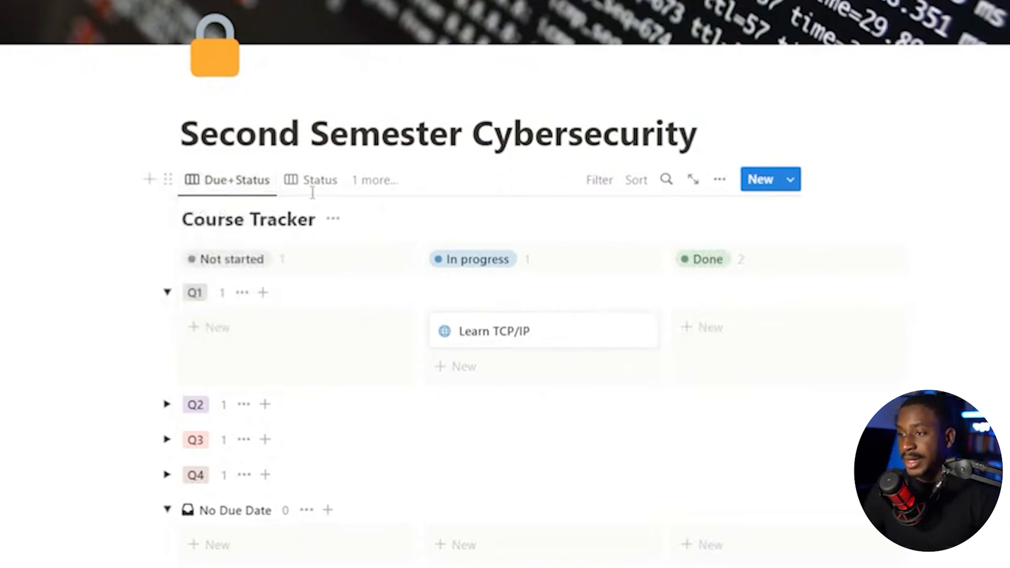
drag(313, 185, 241, 186)
click(239, 181)
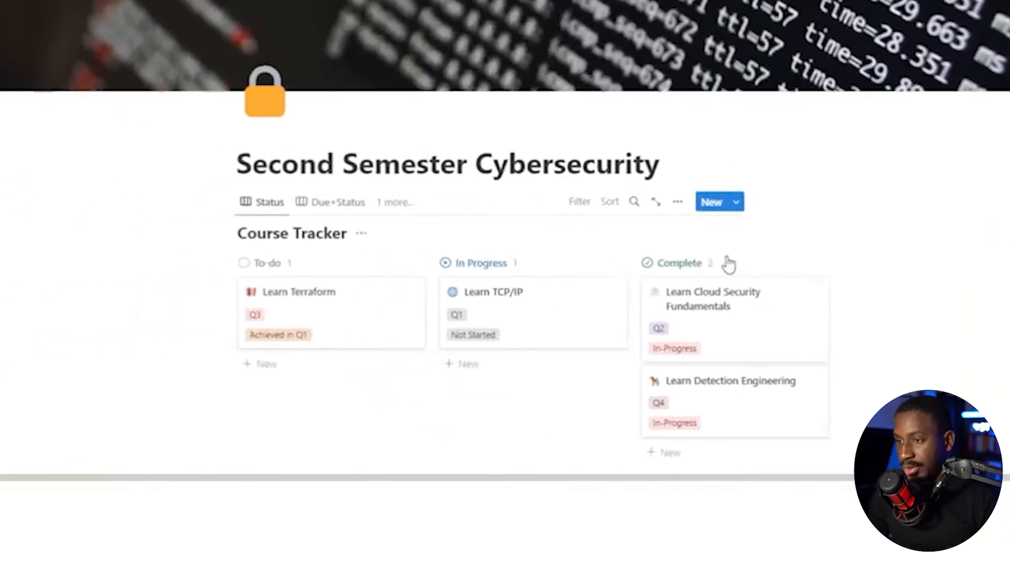
click(338, 202)
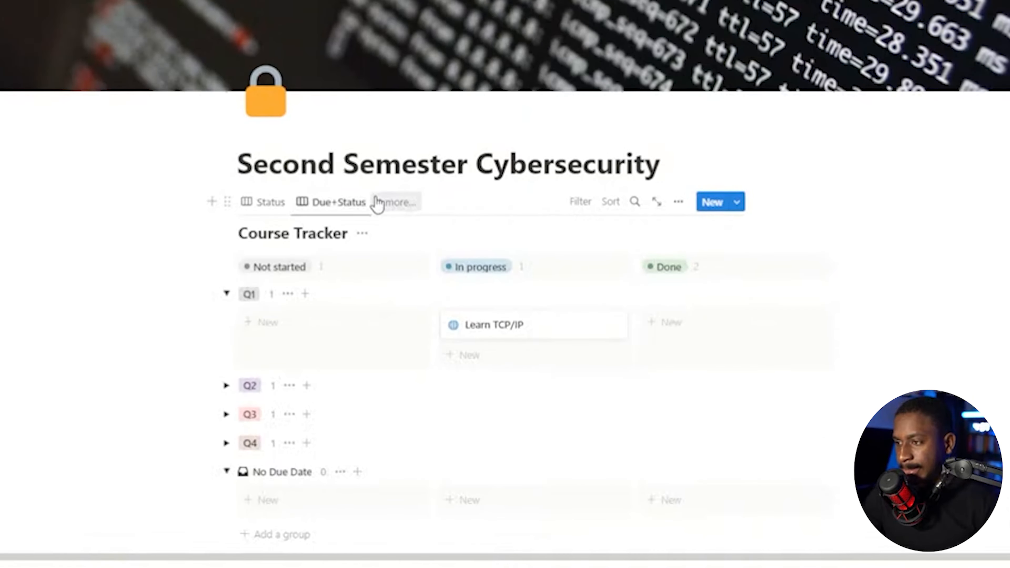
click(378, 204)
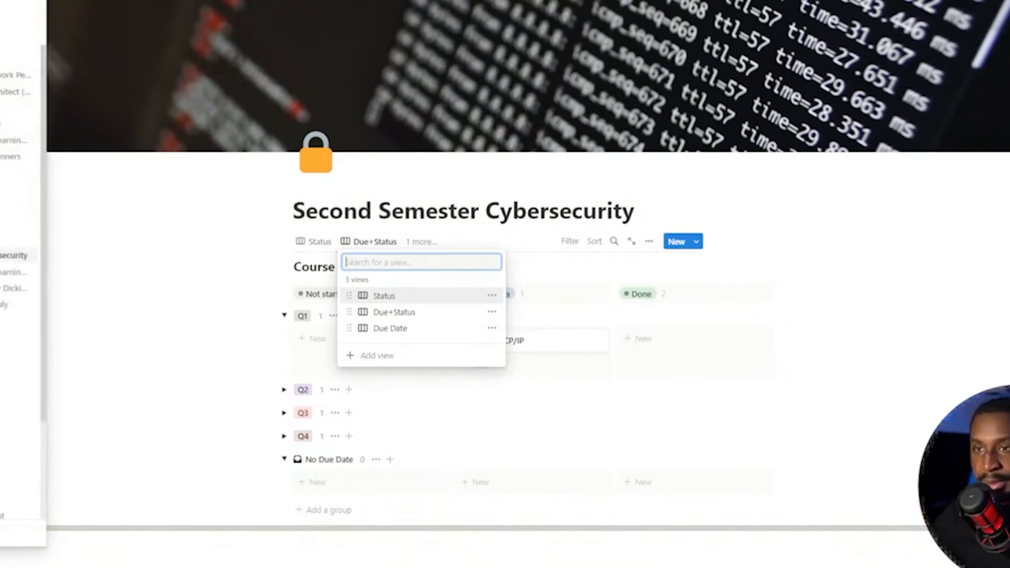
Step: Open the Achieve 20k Subscribers page and examine the Content Tracker's Timeline view across November and December
mouse_move(22, 74)
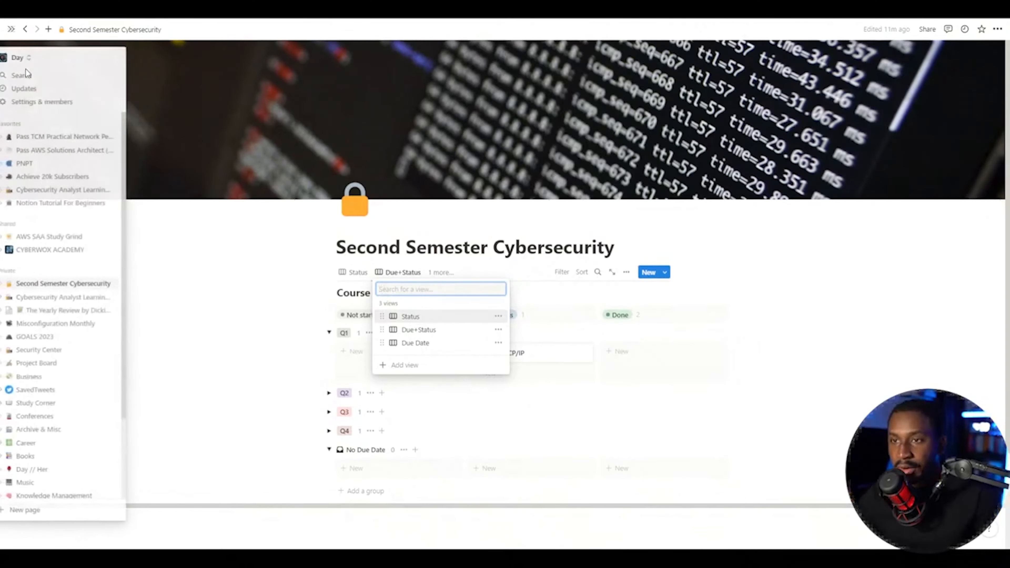
click(48, 177)
click(48, 177)
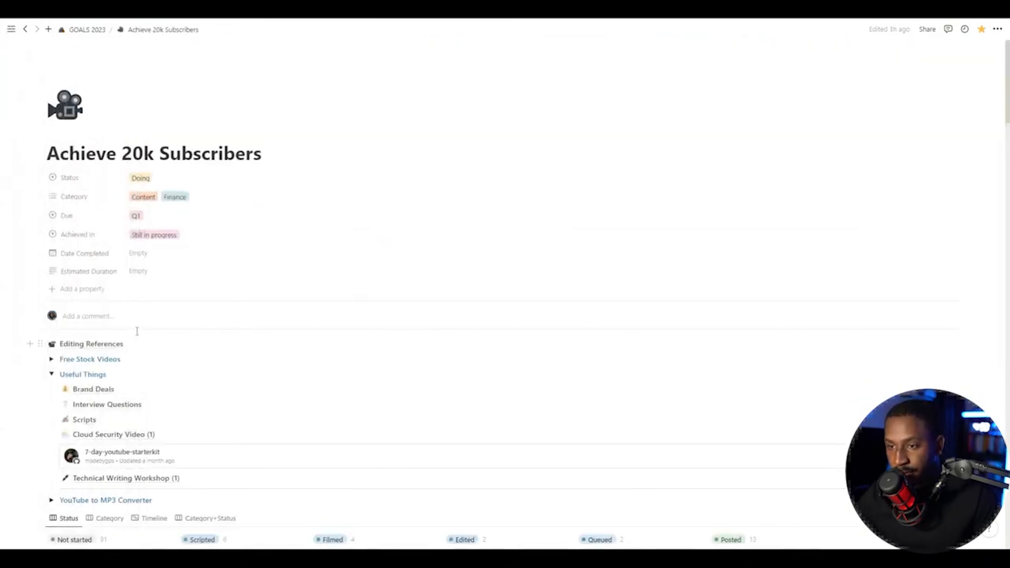
scroll(177, 358, down, 2)
click(147, 413)
scroll(418, 326, down, 5)
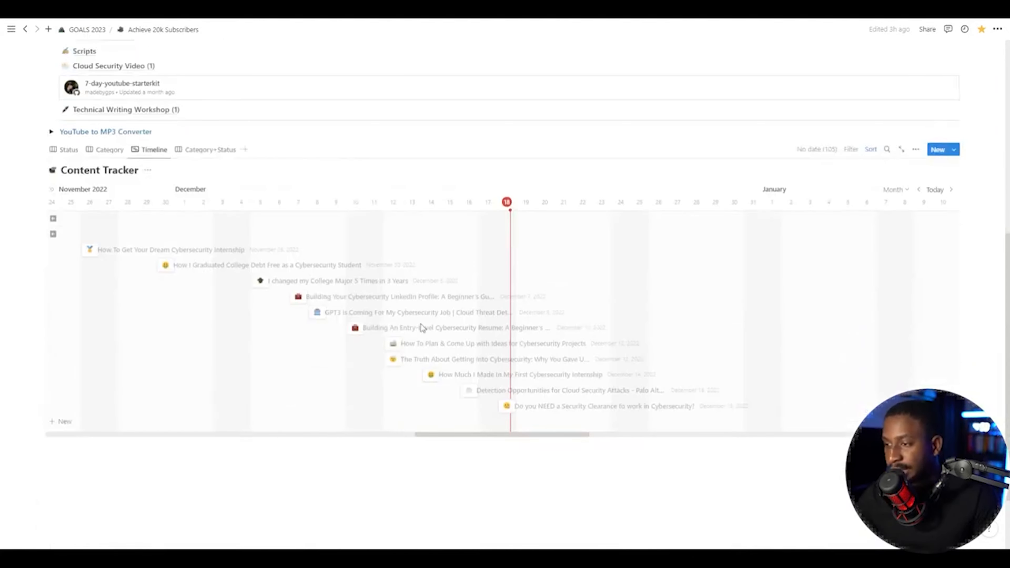
mouse_move(456, 434)
mouse_down()
mouse_move(366, 433)
mouse_move(413, 452)
mouse_move(387, 446)
mouse_up()
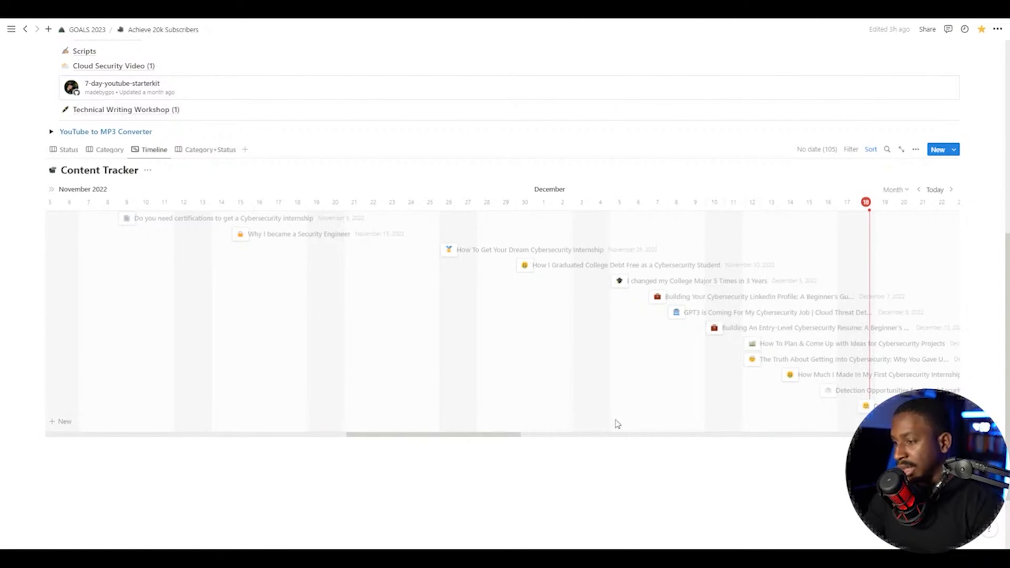
drag(536, 434, 566, 435)
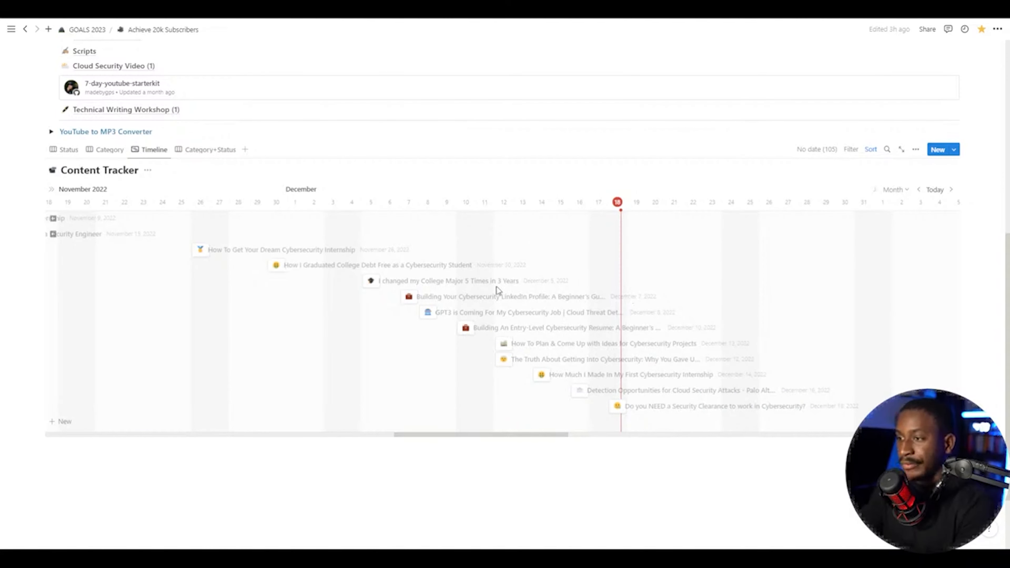
Step: Return to the Second Semester Cybersecurity page and open the Learn TCP/IP card
mouse_move(11, 30)
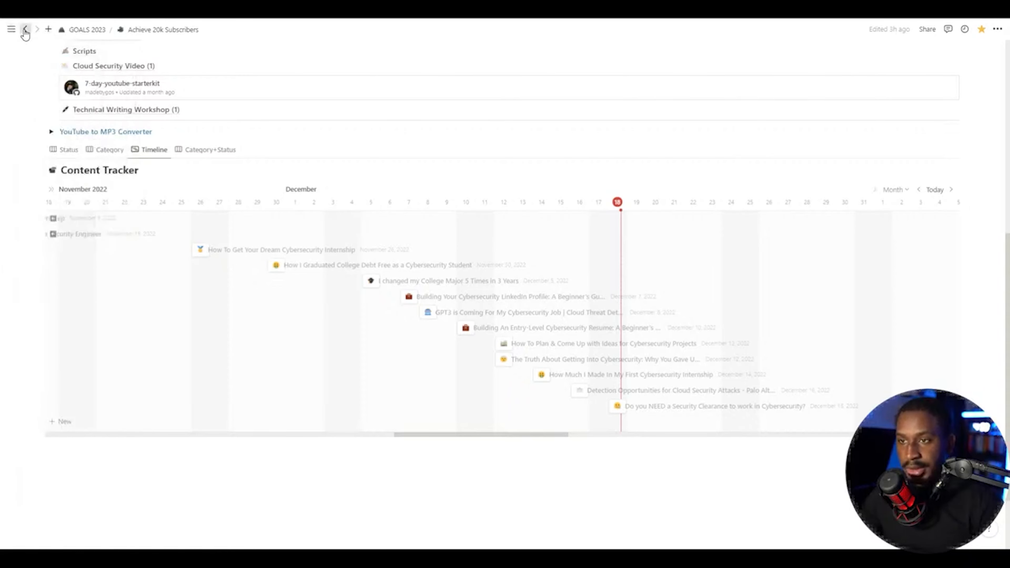
click(25, 29)
scroll(382, 310, down, 3)
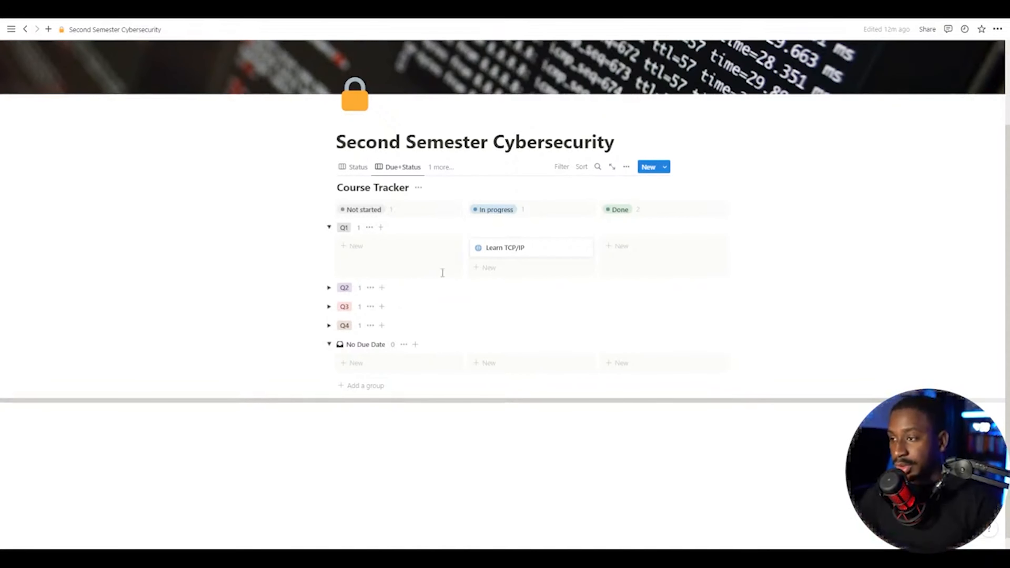
click(487, 248)
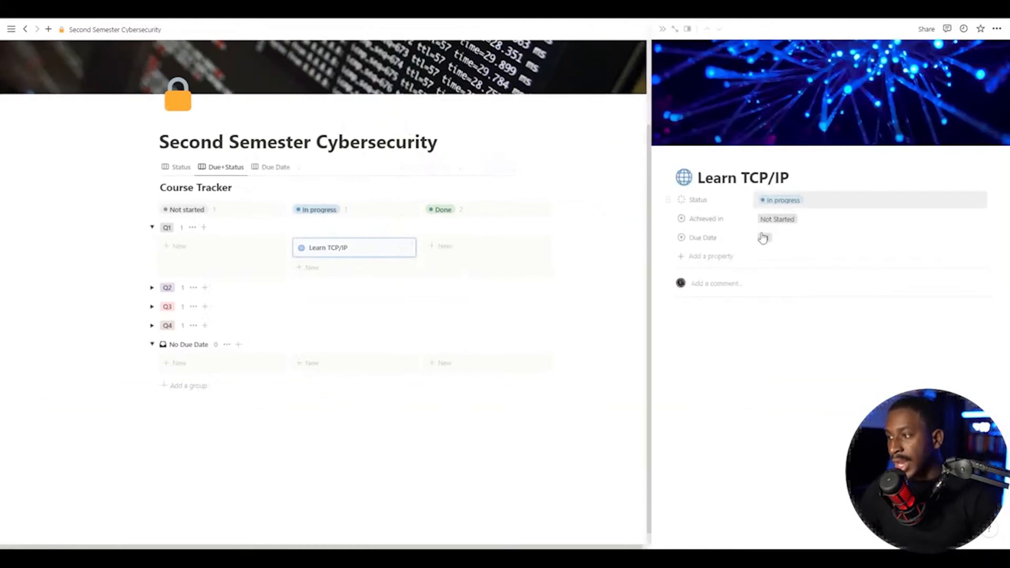
click(717, 263)
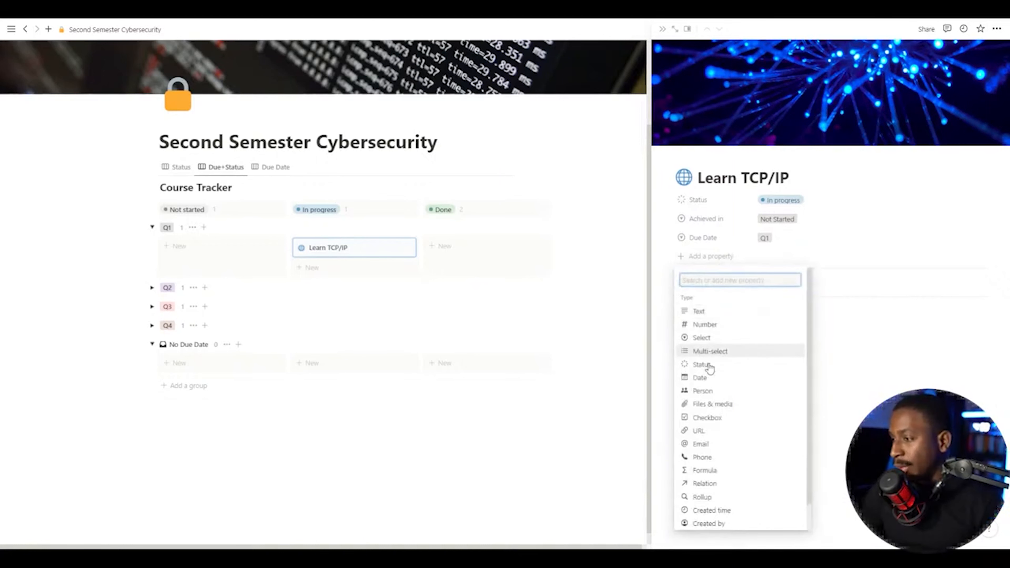
click(700, 378)
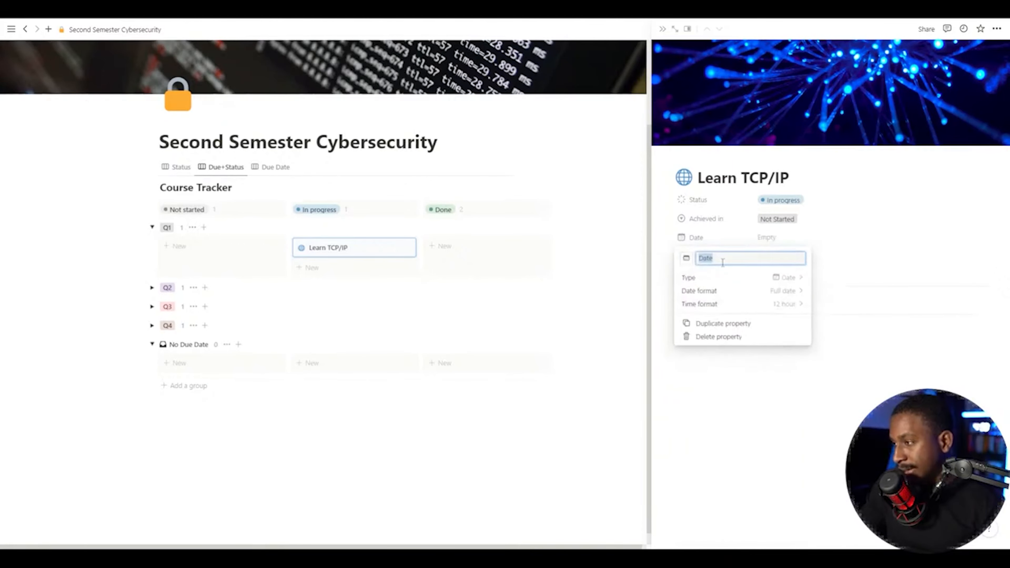
key(Escape)
click(716, 242)
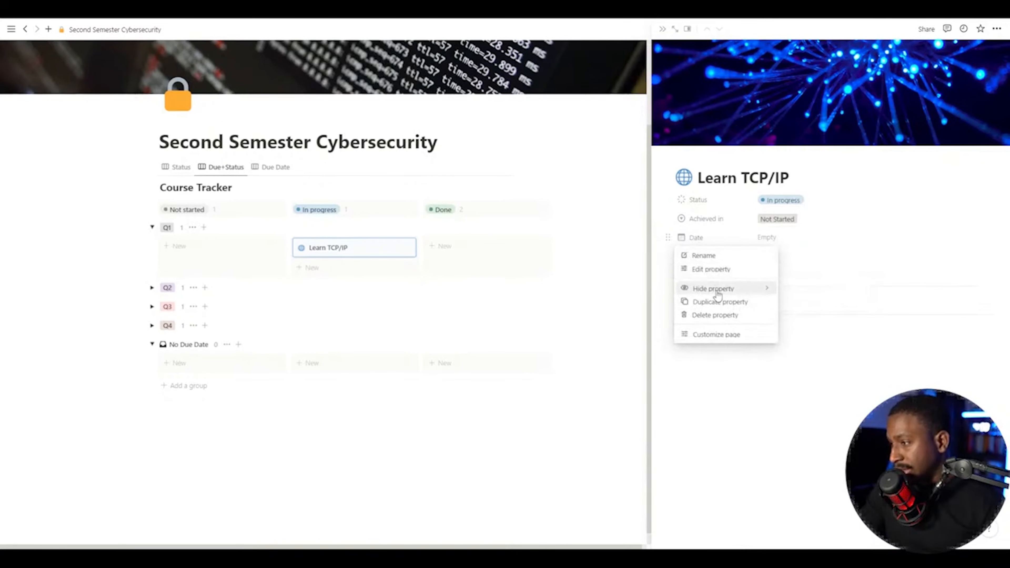
click(715, 315)
key(Return)
Step: Add a text property named Estimated Duration to the Learn TCP/IP card and fill it with 3 Weeks, highlighted in colour
click(698, 264)
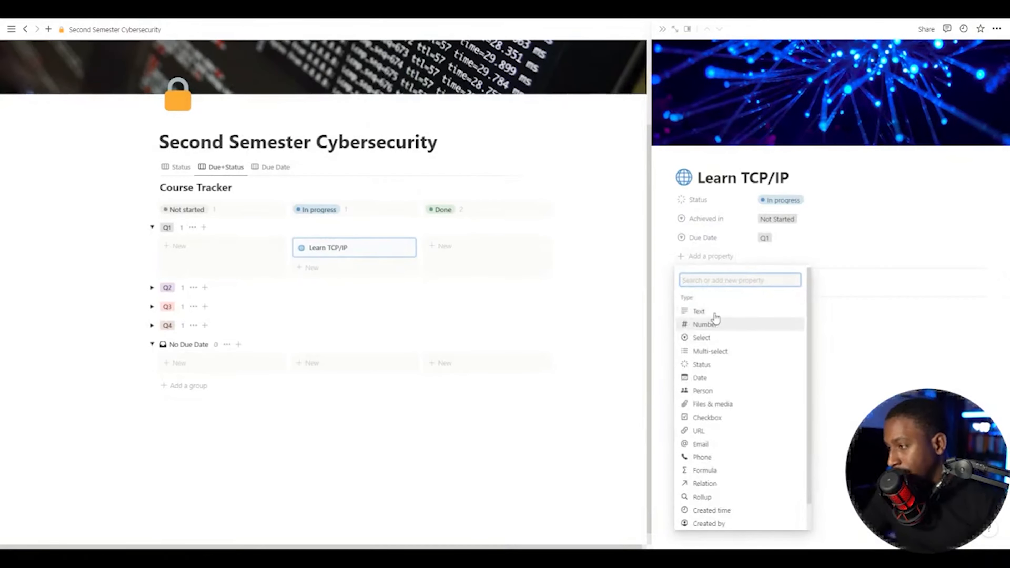
click(714, 314)
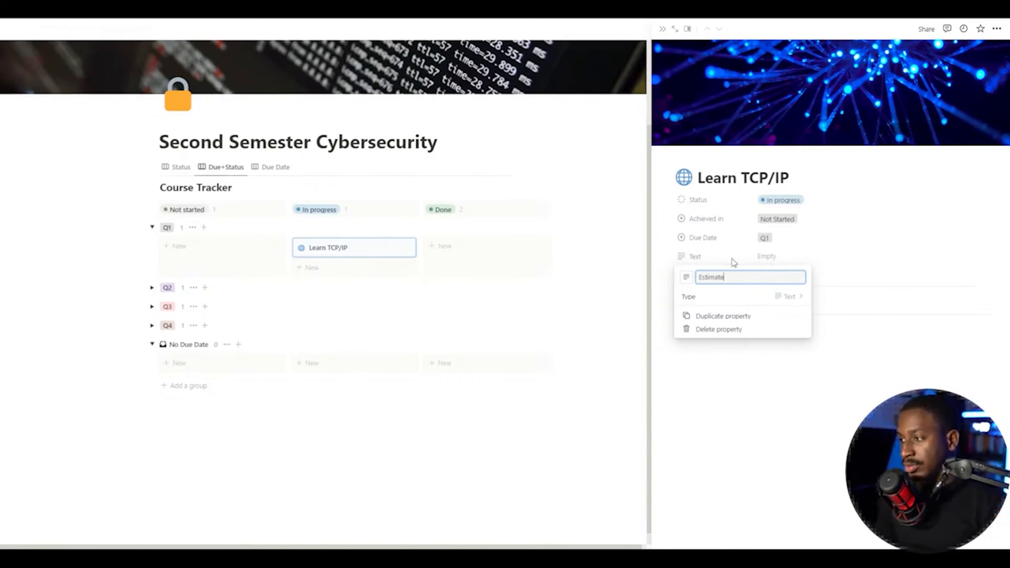
text(Estimated Duration)
key(Return)
click(772, 257)
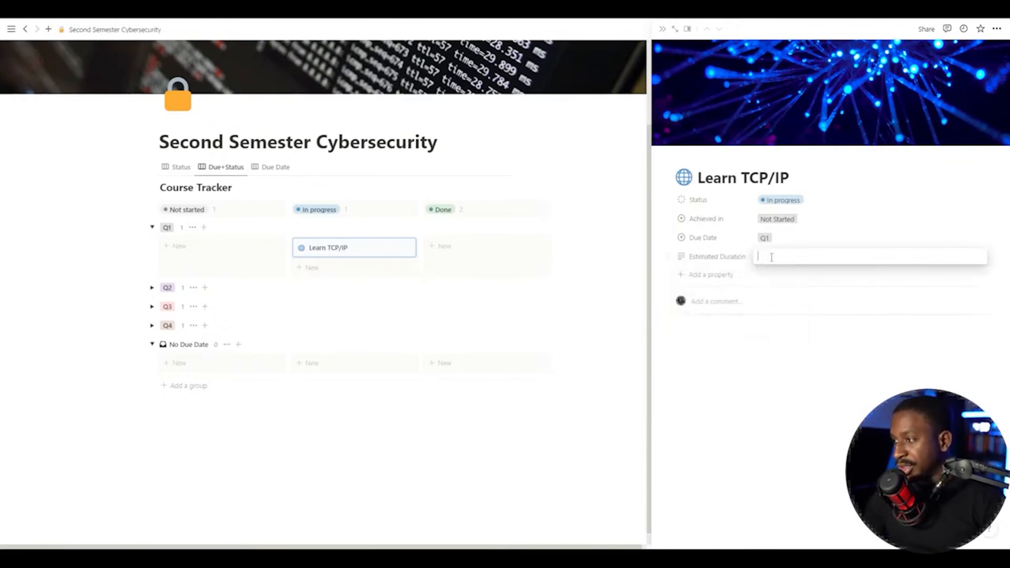
text(# w)
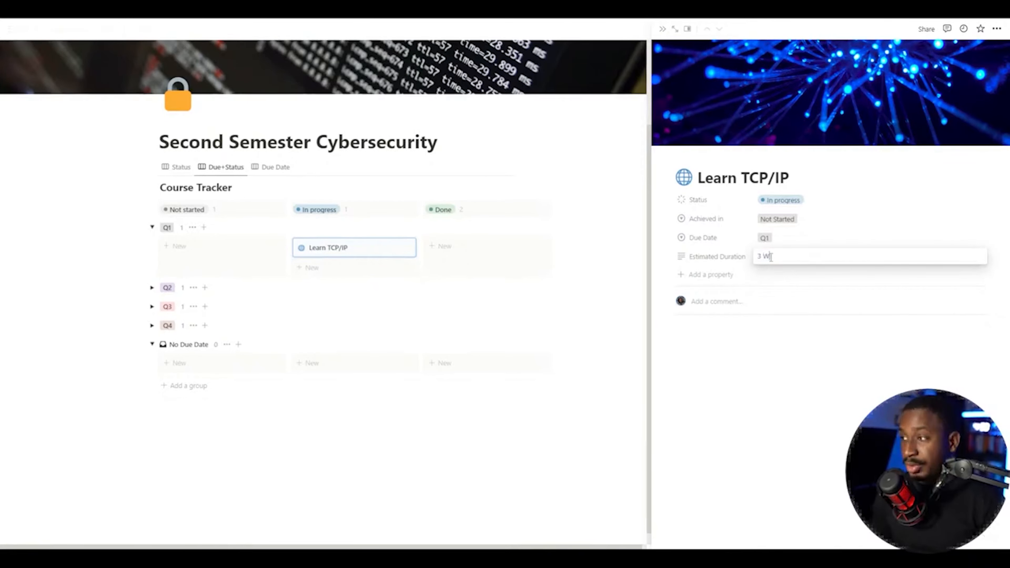
key(ctrl+a)
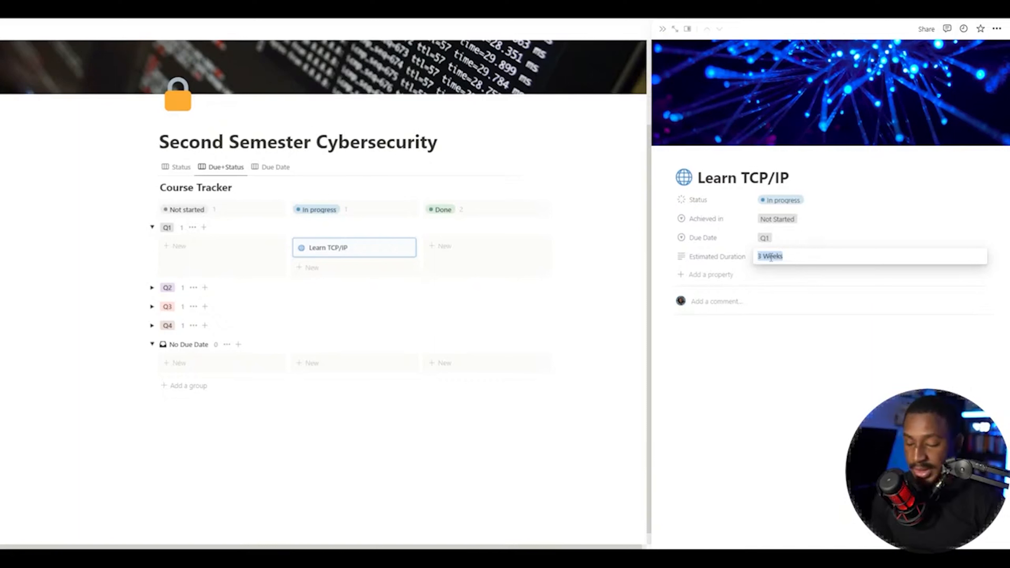
Step: Add a multi-select property named Category to the Learn TCP/IP card, placed above Due Date
click(711, 274)
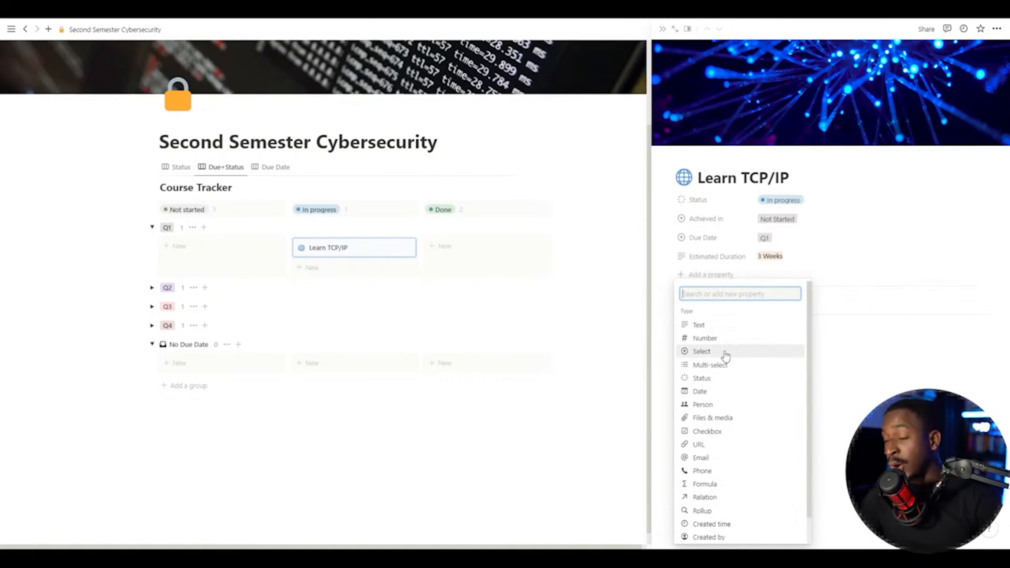
click(708, 364)
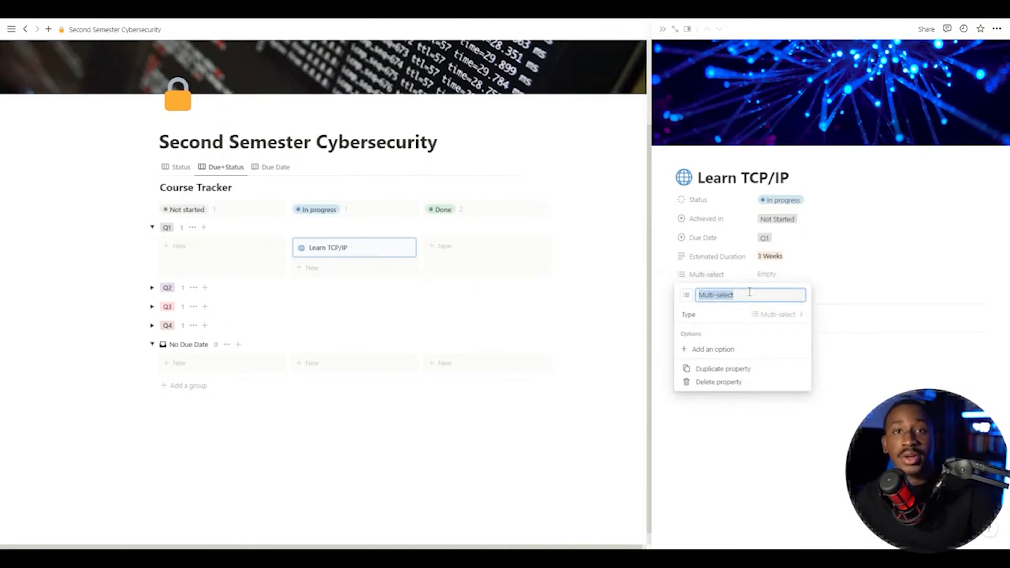
text(Category)
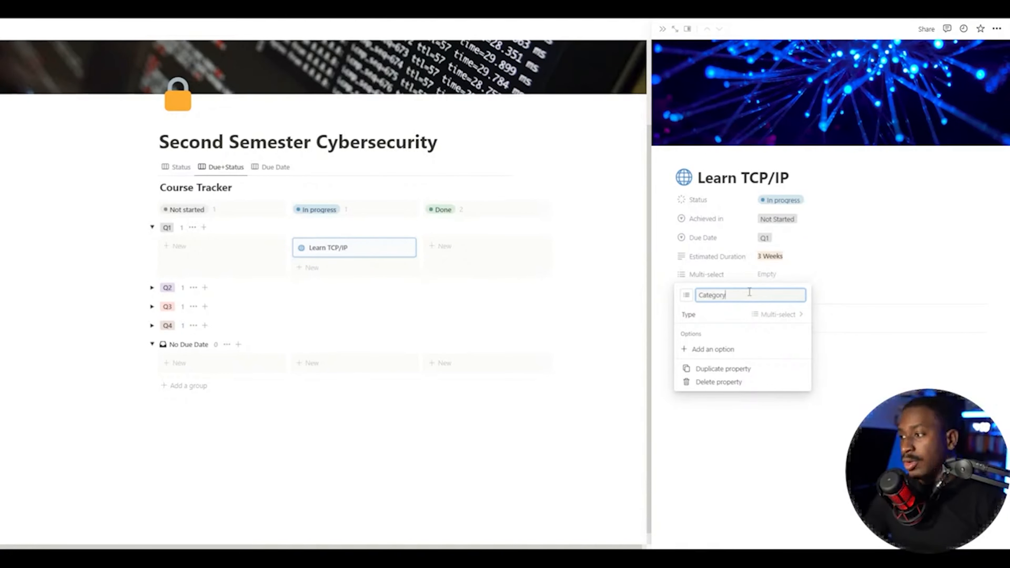
Step: Create and assign the Category options Work Skills, Computer Networking and Career on the Learn TCP/IP card
click(767, 238)
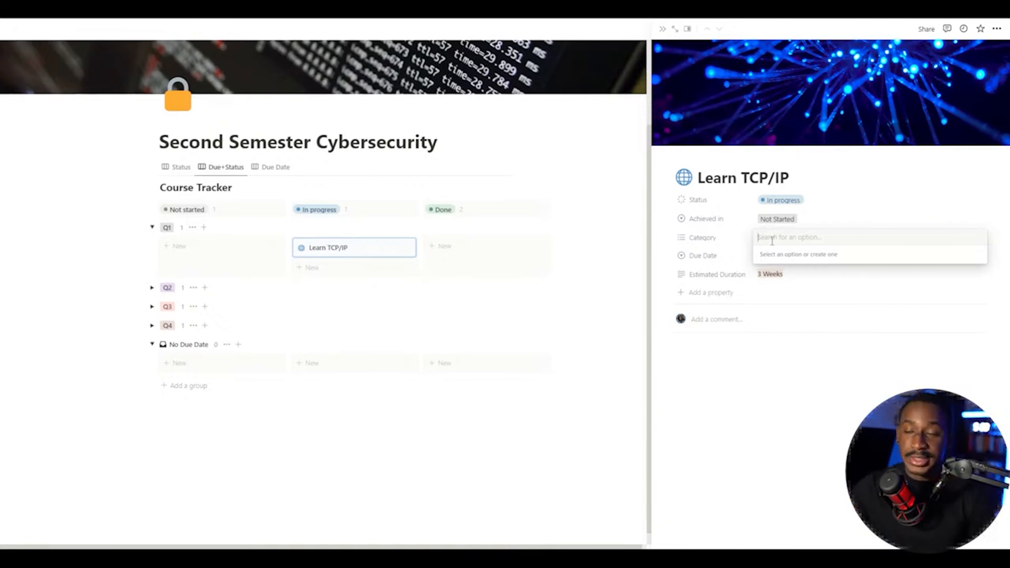
text(Work S)
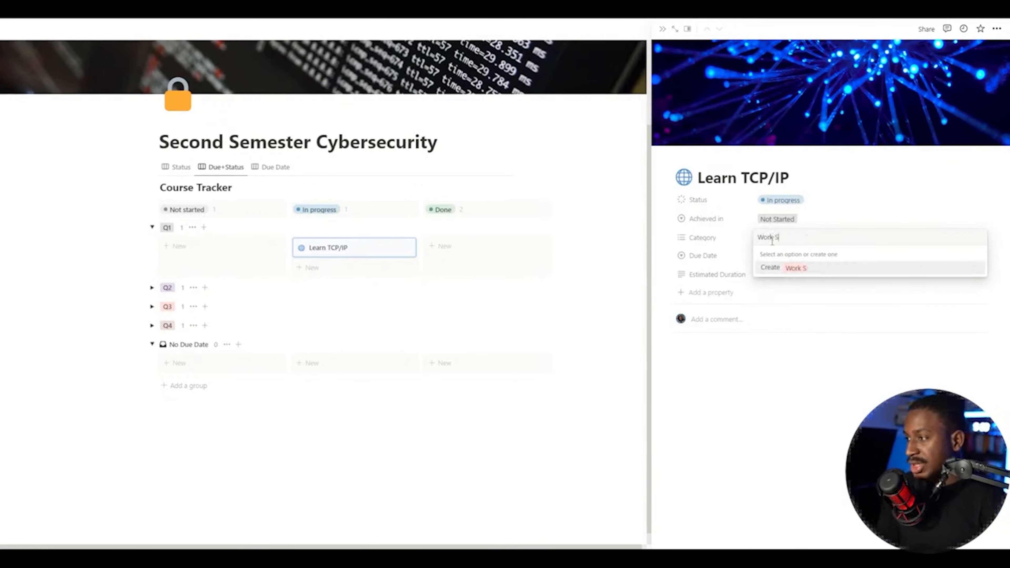
text(kills)
key(Return)
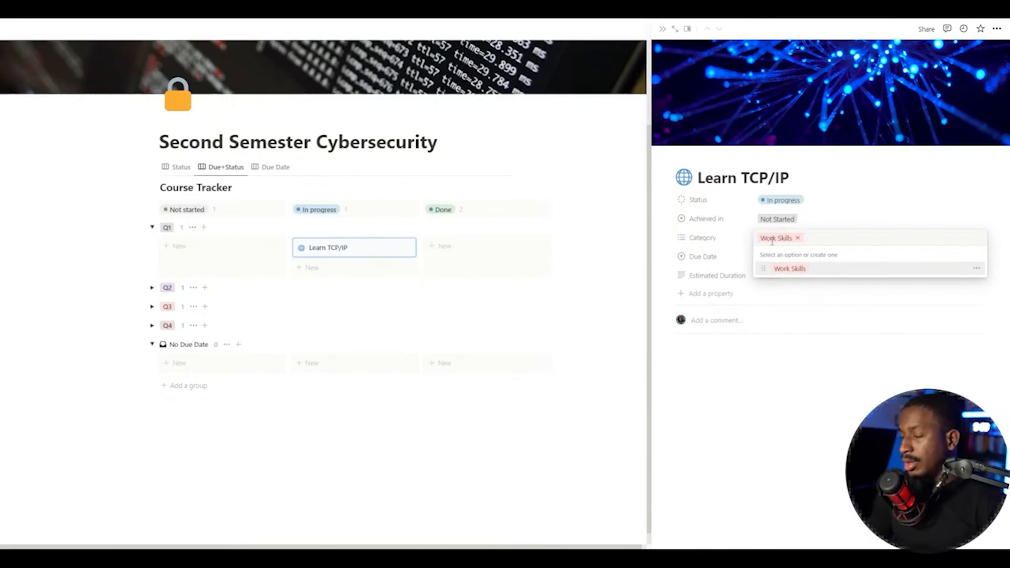
text(net)
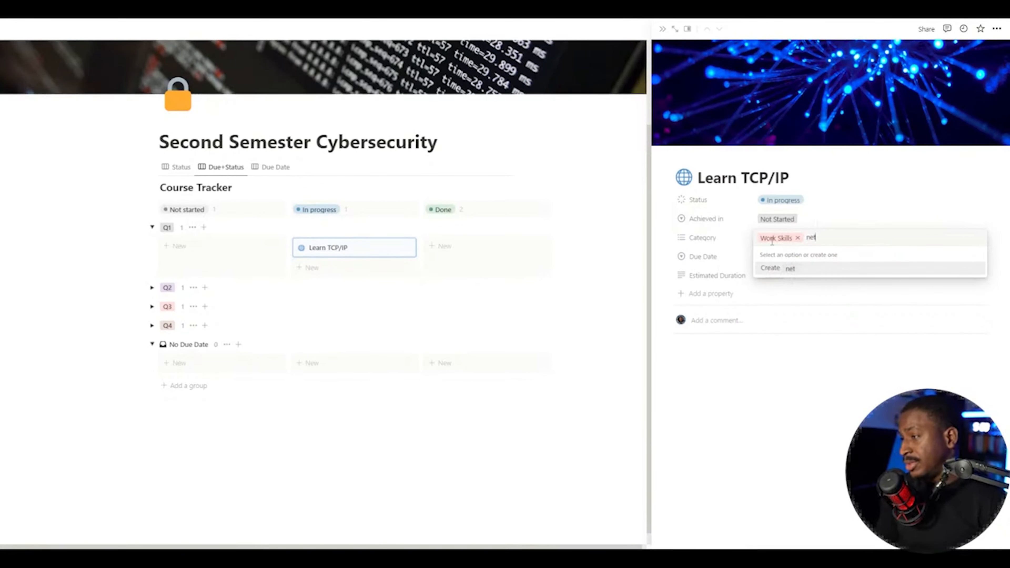
key(BackSpace)
text(COm)
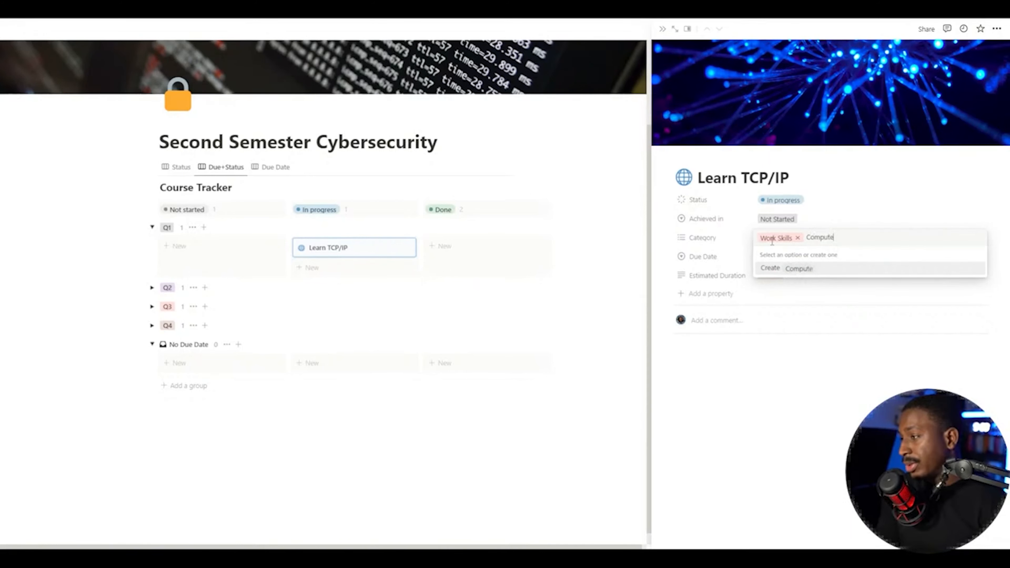
text(puter Networking)
key(Return)
text(Career)
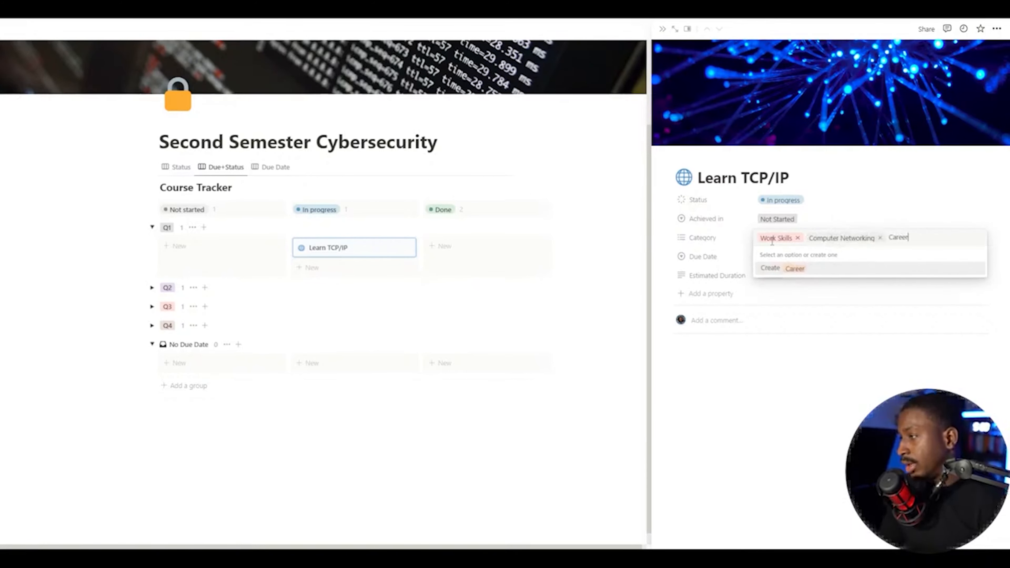
key(Return)
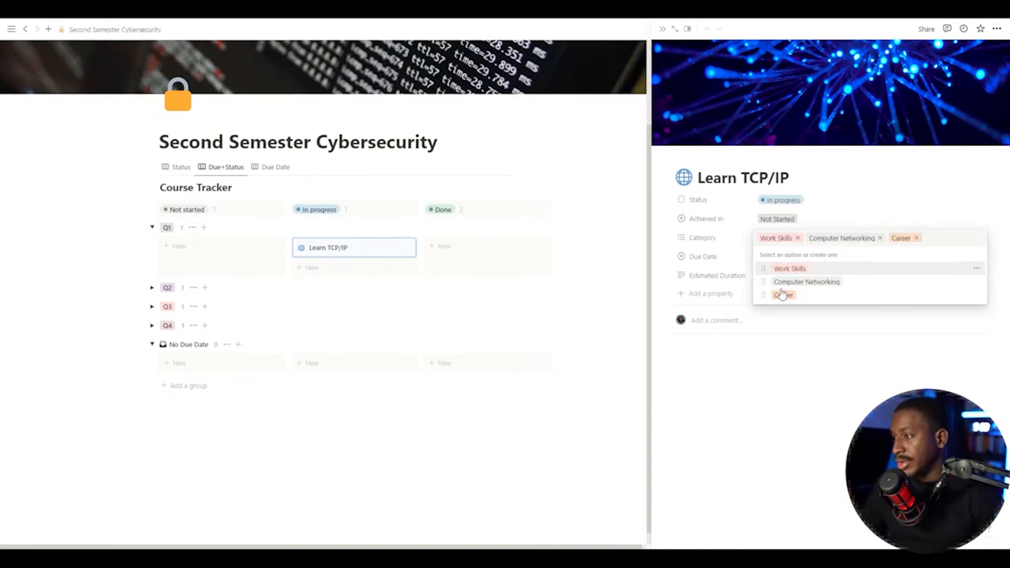
key(Escape)
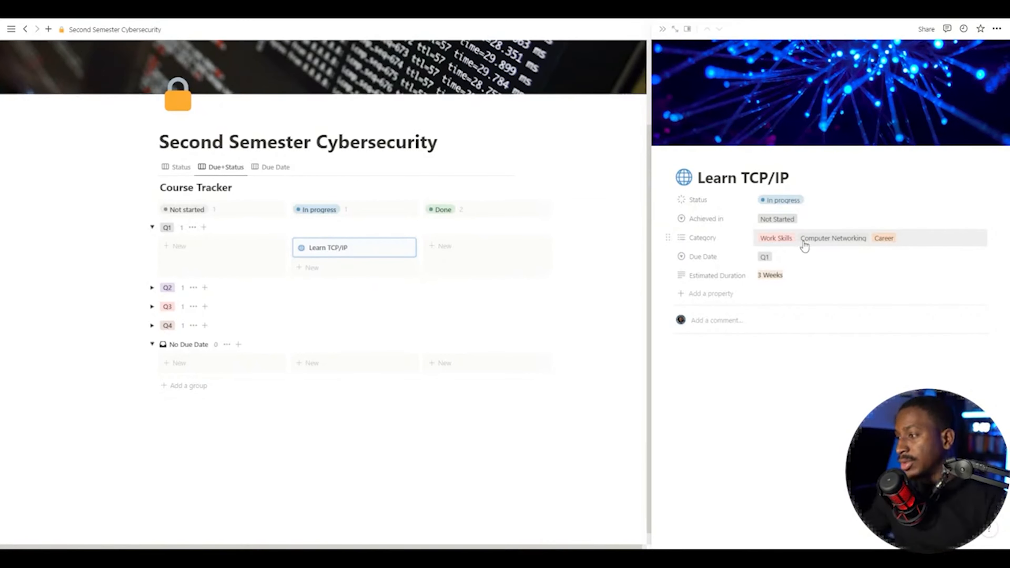
click(790, 218)
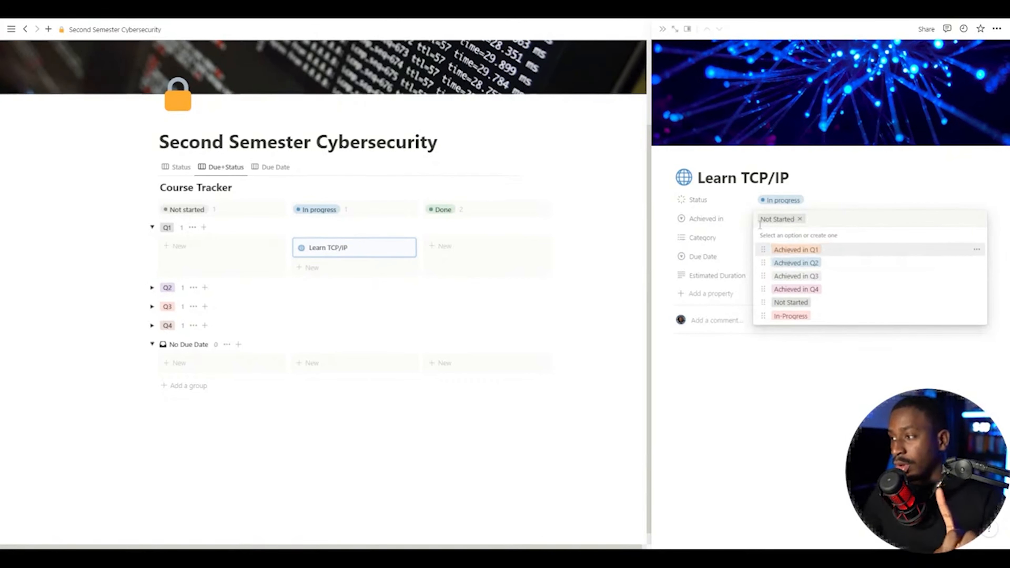
click(719, 238)
click(709, 237)
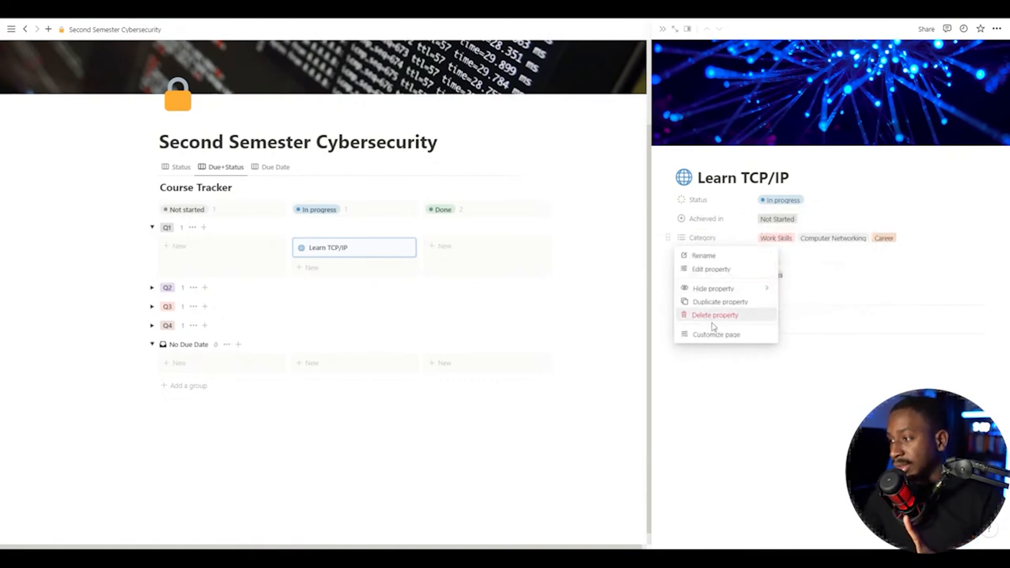
click(862, 259)
click(706, 293)
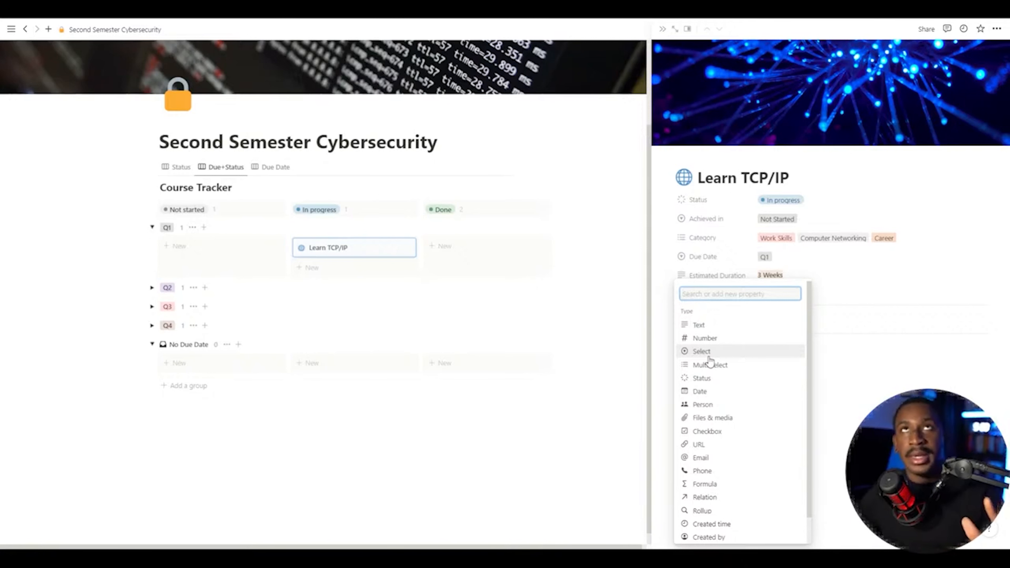
click(885, 277)
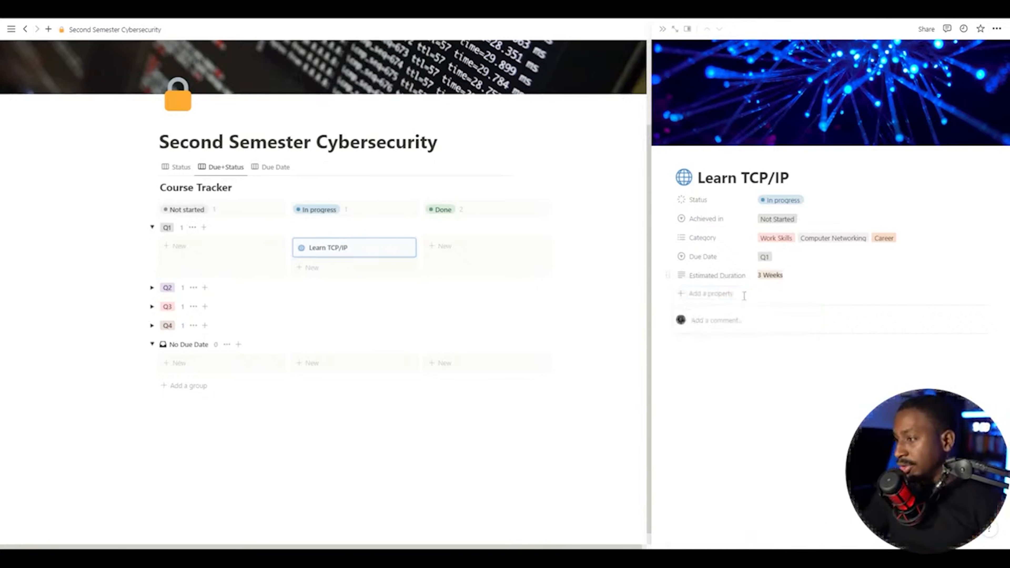
Step: Add a Date property above Due Date on the Learn TCP/IP card and set it to December 4, 2022
click(717, 296)
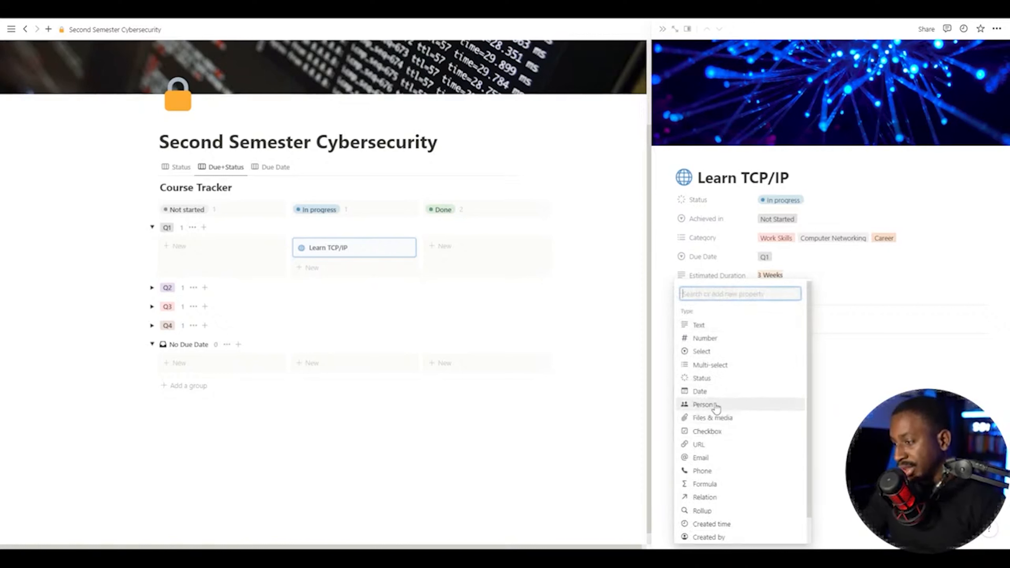
scroll(727, 421, down, 1)
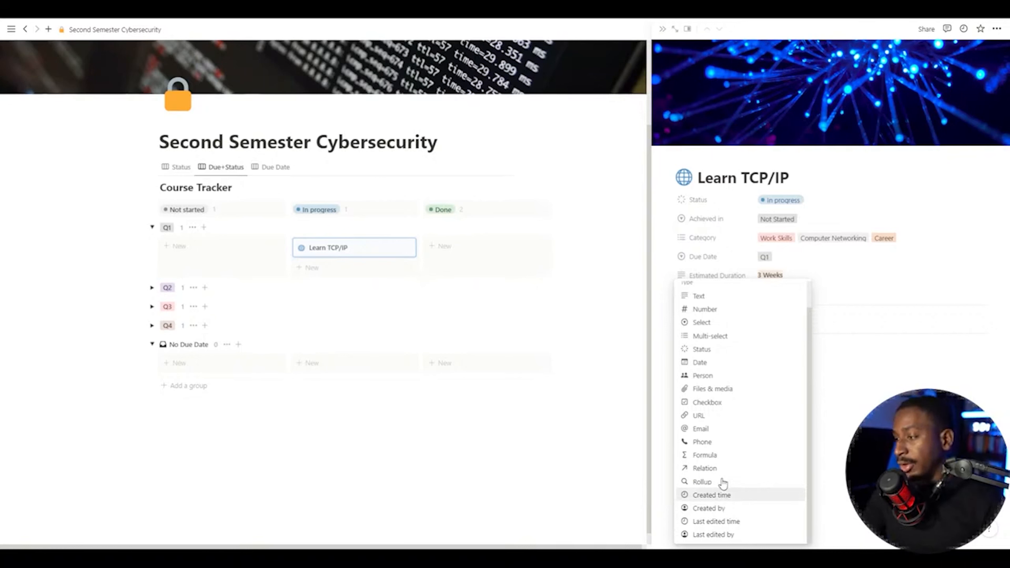
scroll(725, 495, up, 1)
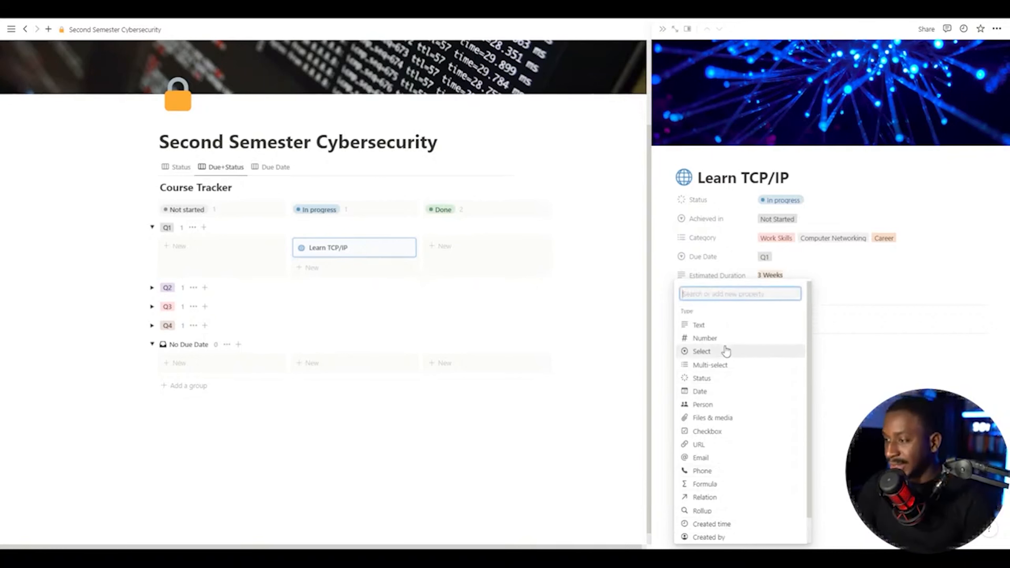
click(717, 392)
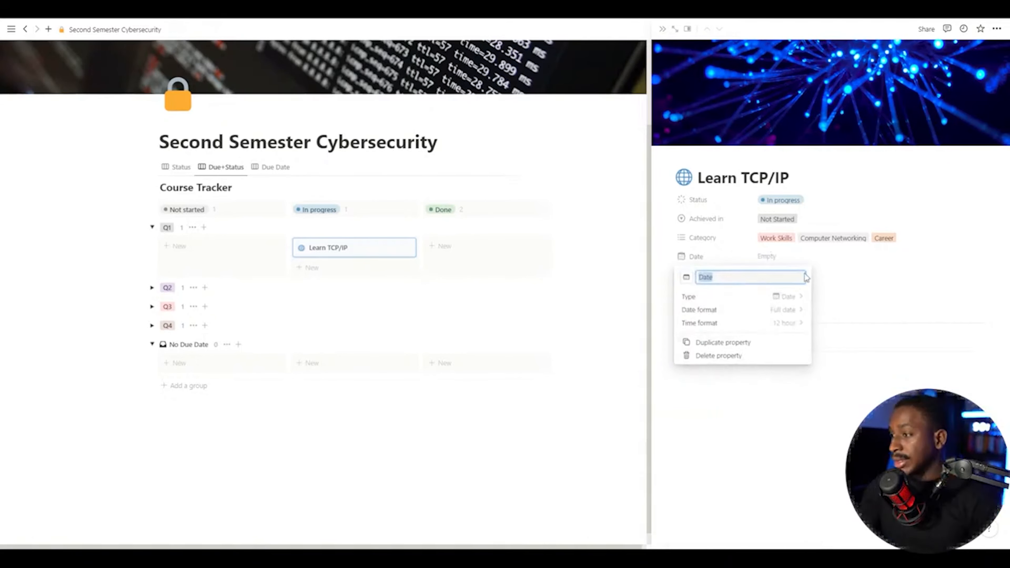
click(861, 276)
click(811, 257)
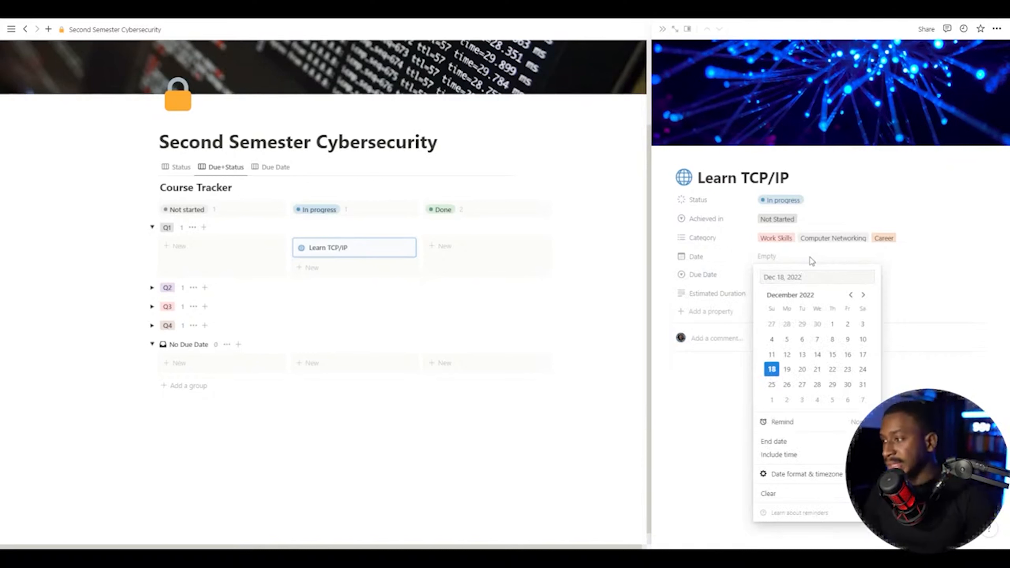
click(771, 340)
Step: Switch to the Status view and set the Learn Terraform card's Date to December 13, 2022
click(176, 167)
click(174, 167)
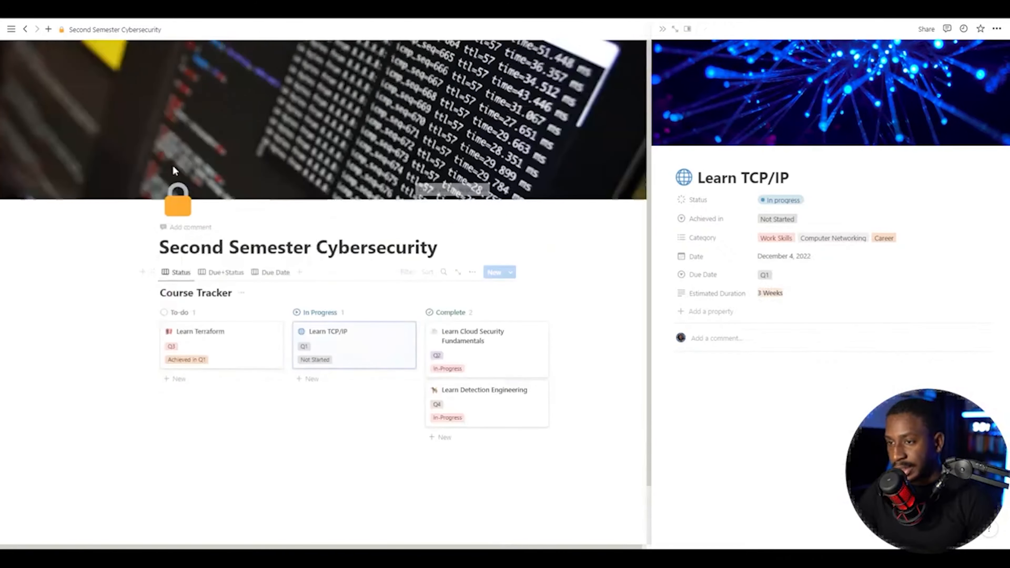
click(199, 348)
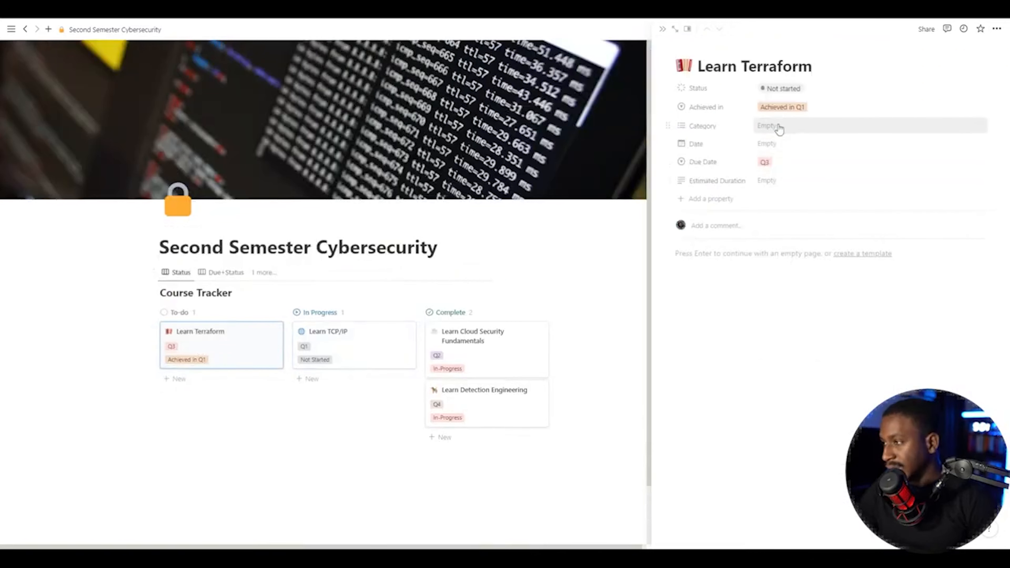
click(775, 143)
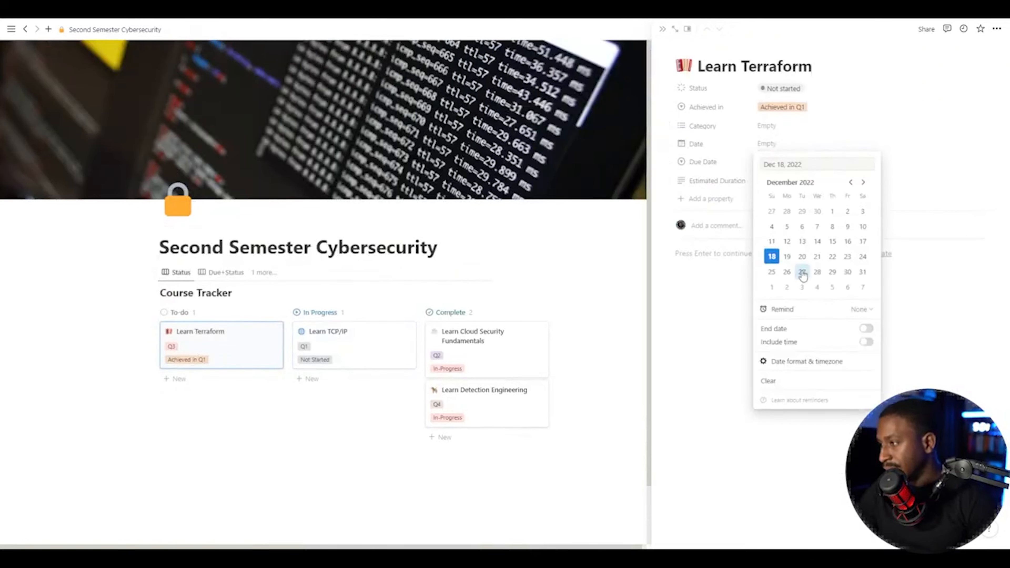
click(801, 241)
key(Escape)
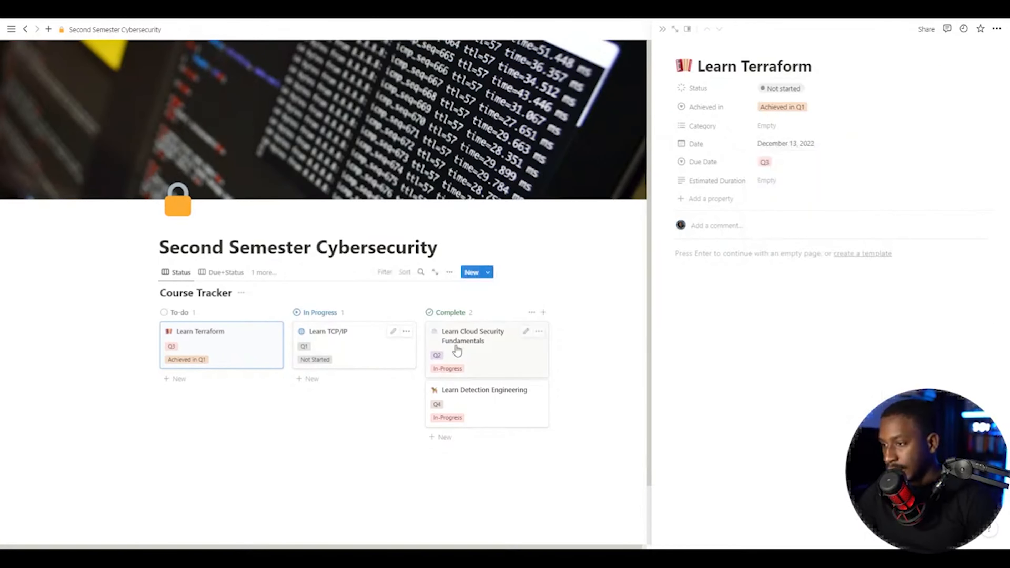
Step: Set the Date of the Learn Cloud Security Fundamentals card to December 14, 2022
click(470, 354)
click(776, 144)
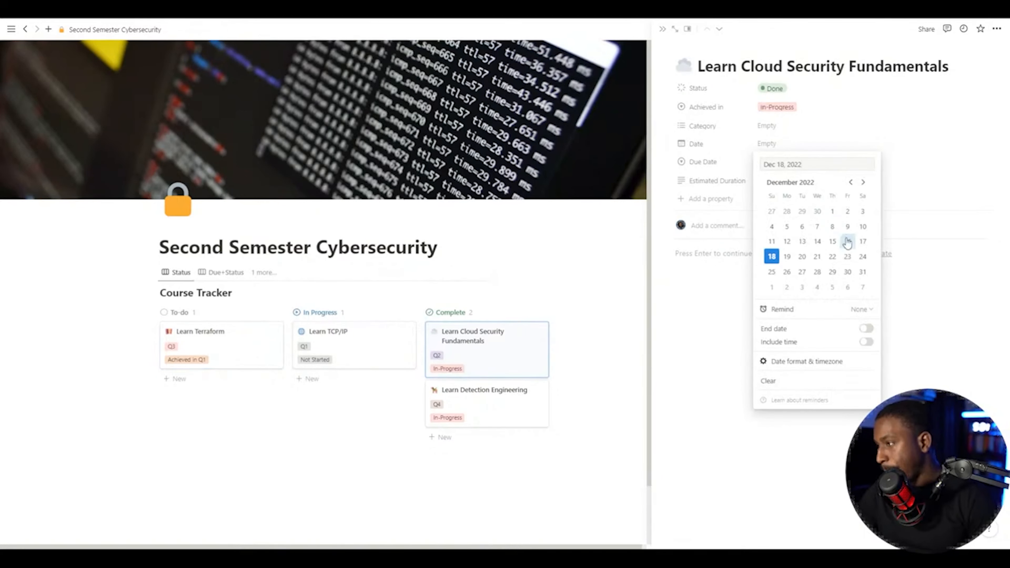
click(817, 243)
key(Escape)
Step: Set the Date of the Learn Detection Engineering card to December 10, 2022
click(479, 393)
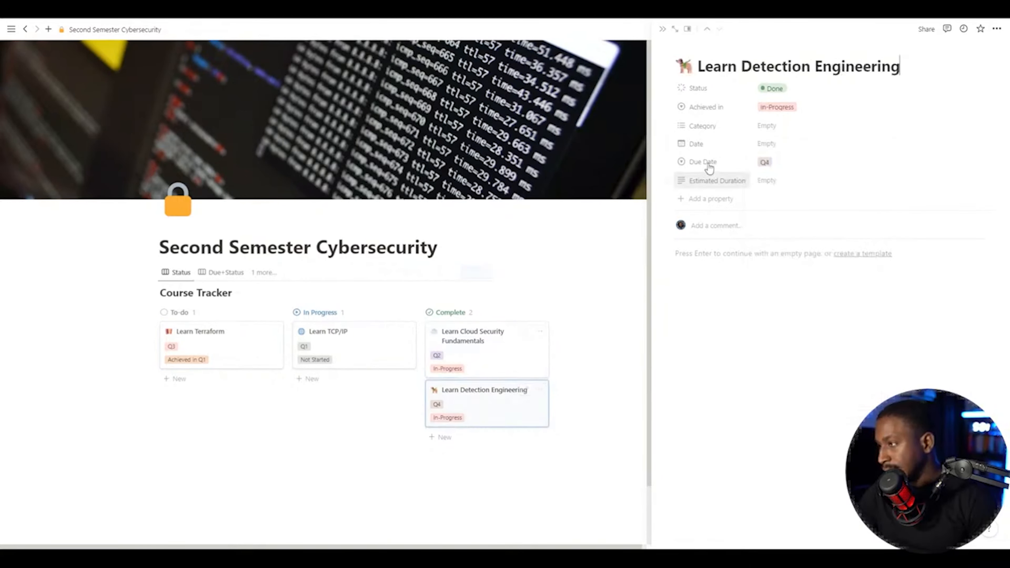
click(769, 143)
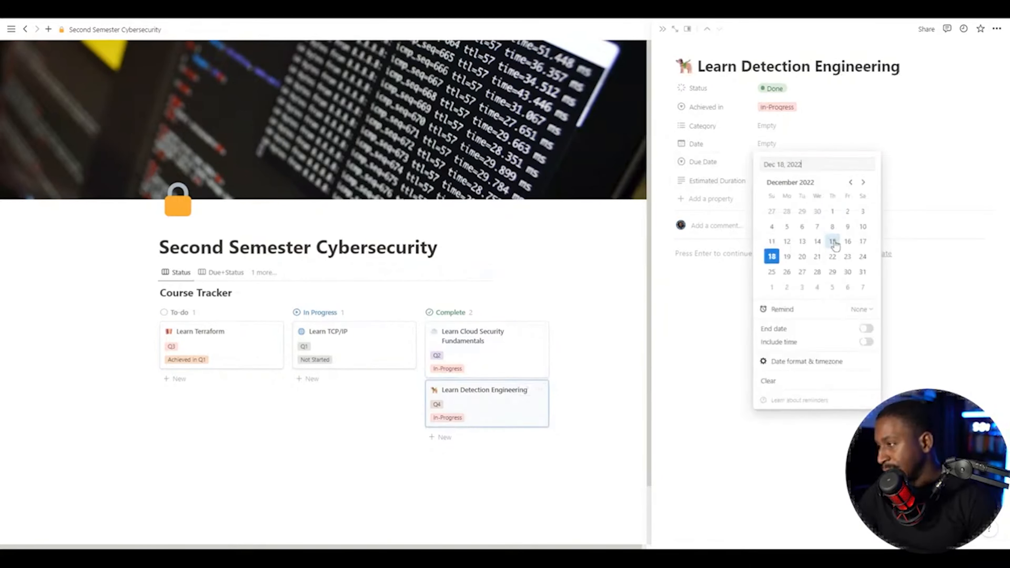
click(863, 227)
key(Escape)
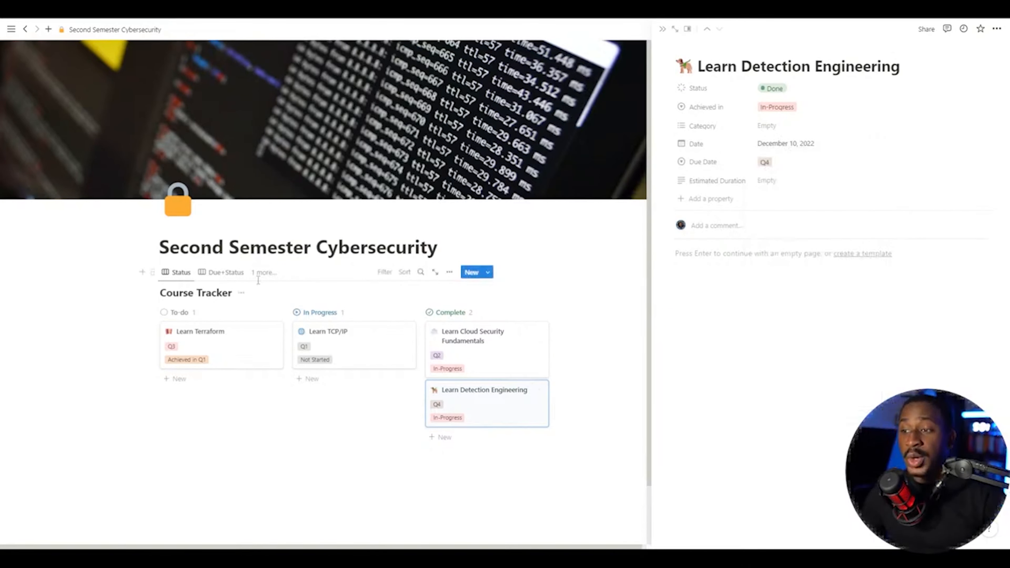
click(464, 277)
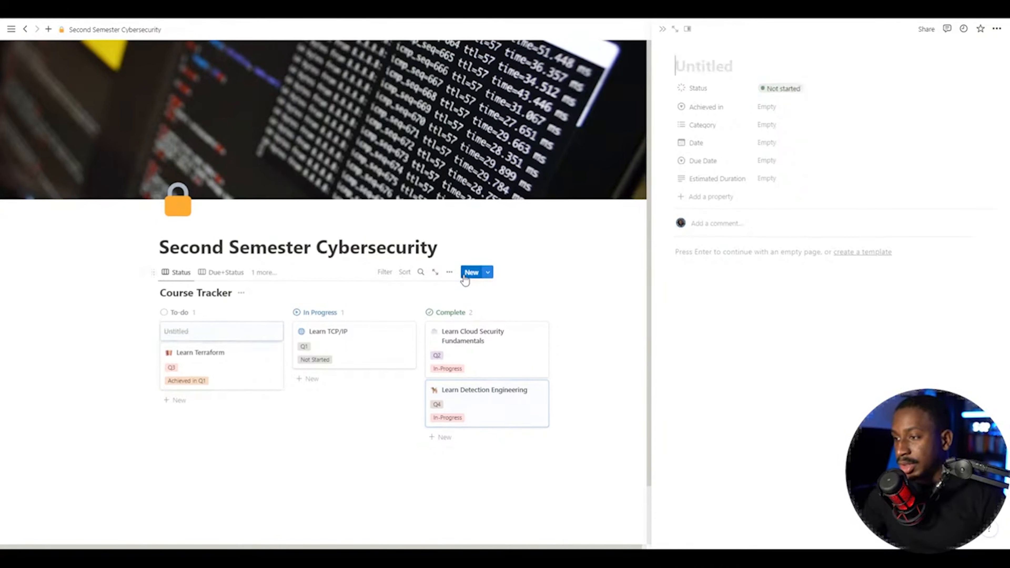
click(275, 330)
click(287, 365)
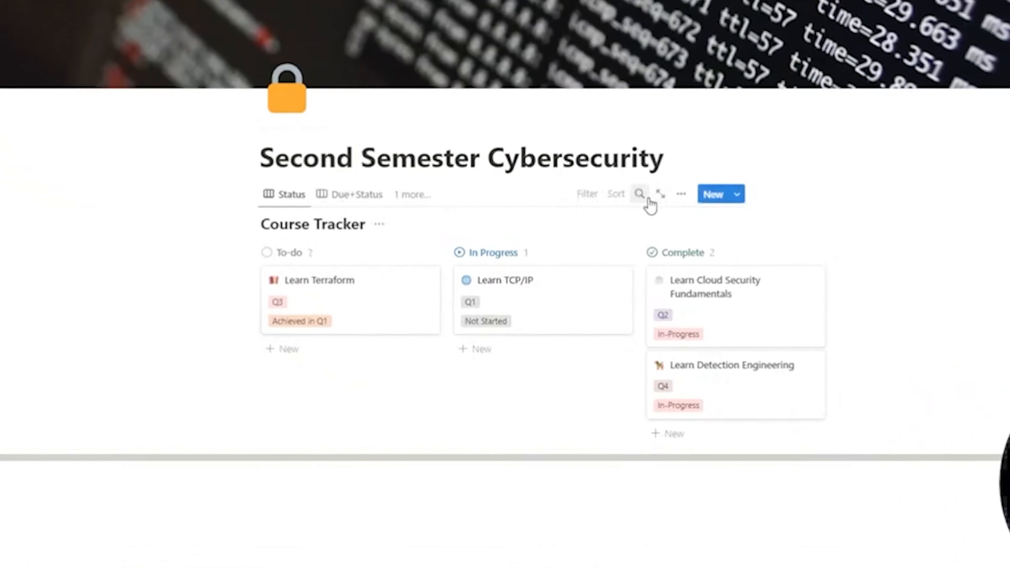
Step: Add a board view to the Course Tracker and group it by Estimated Duration
click(628, 273)
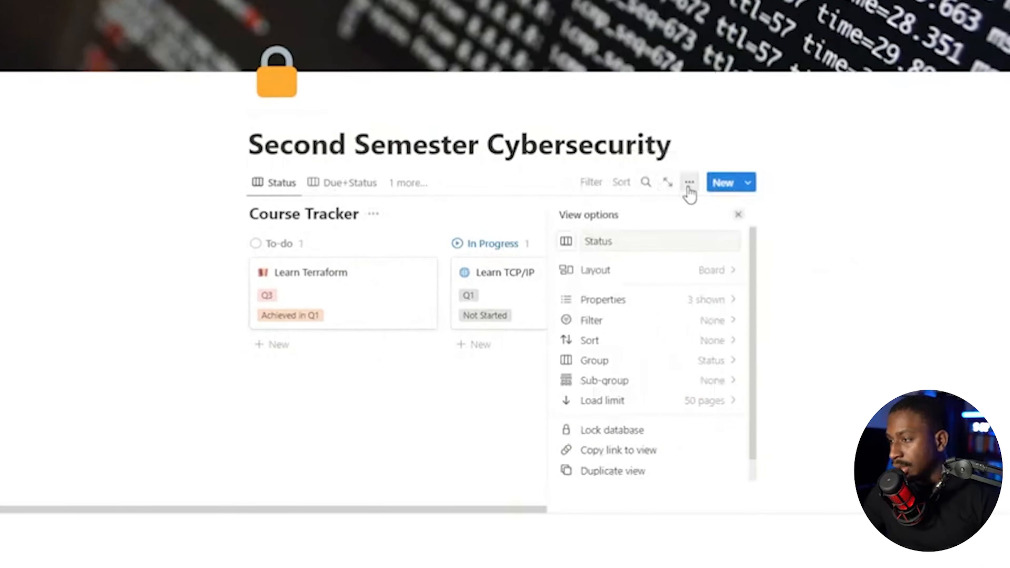
click(738, 215)
click(410, 184)
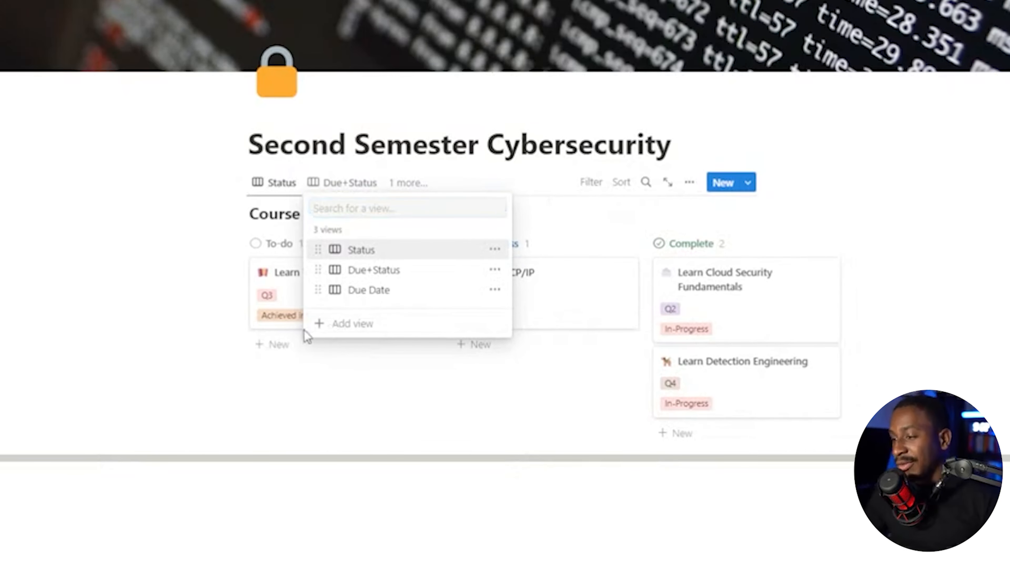
click(355, 331)
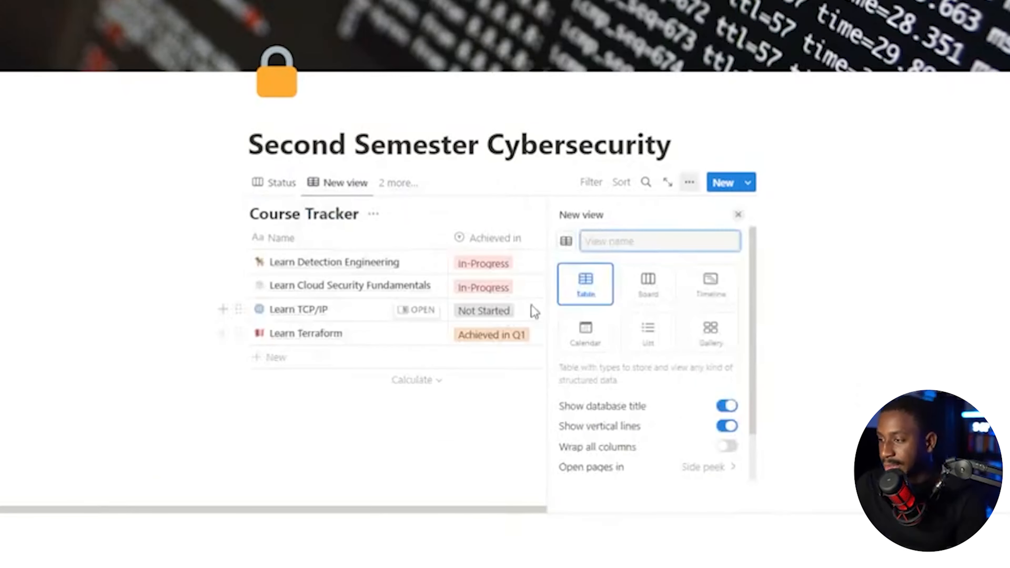
click(637, 300)
scroll(652, 382, down, 3)
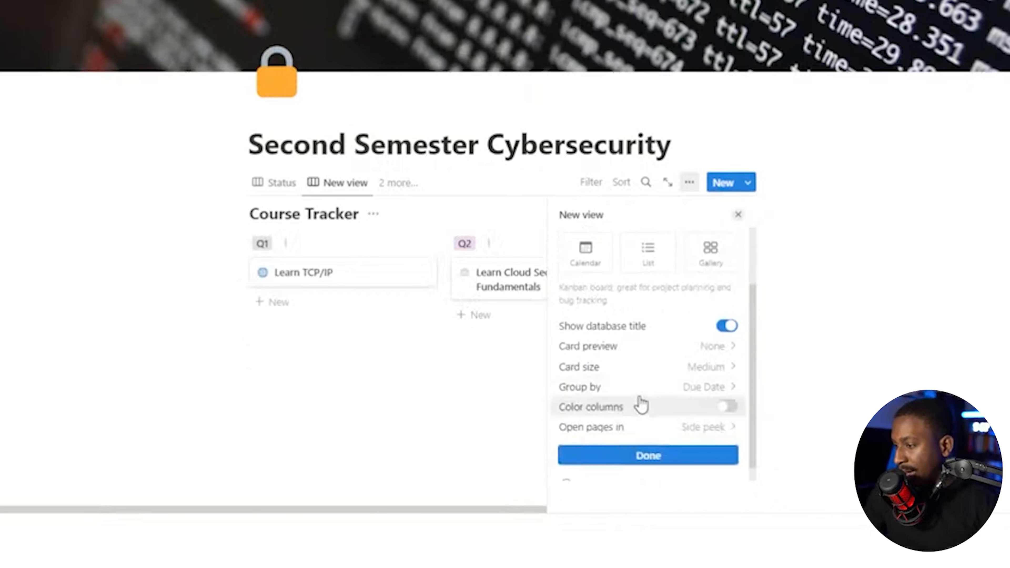
click(643, 387)
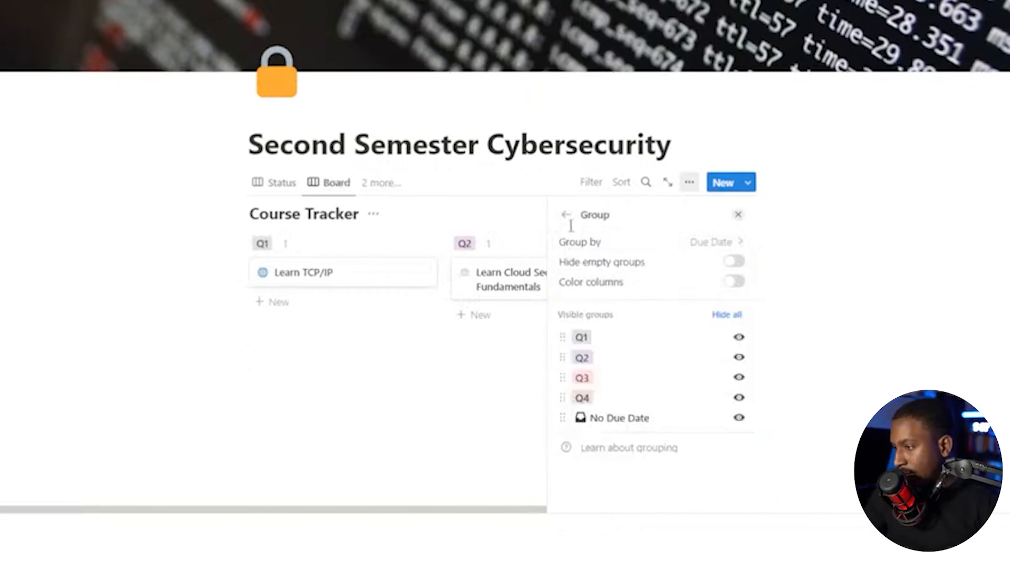
click(585, 242)
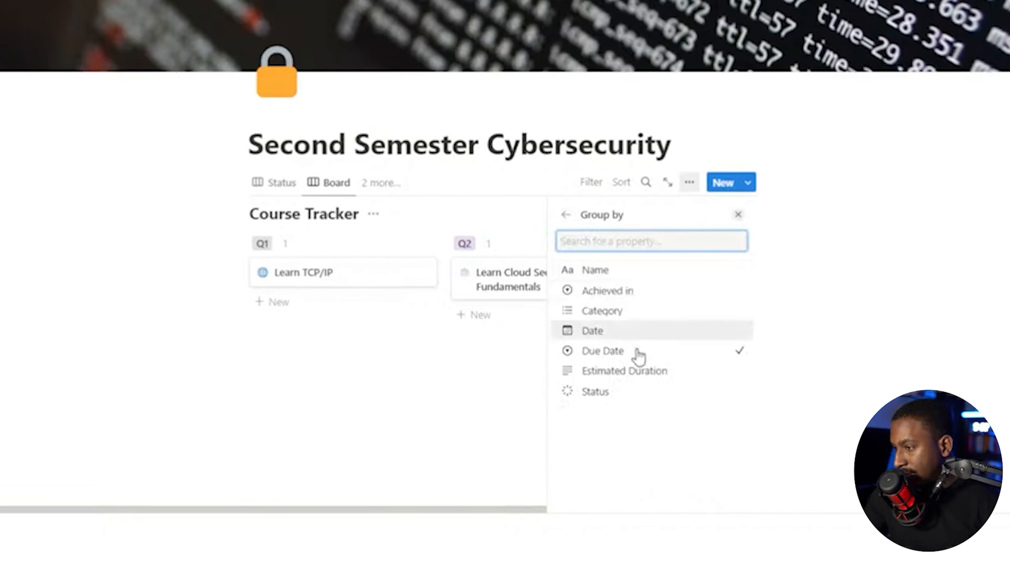
click(637, 378)
key(Escape)
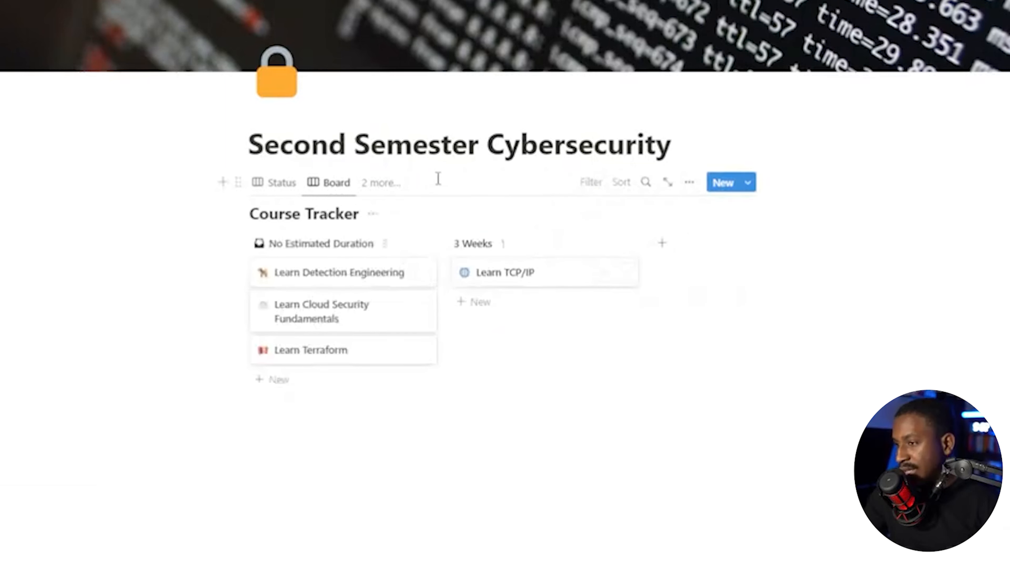
Step: Delete the Board view grouped by Estimated Duration from the Course Tracker's views
click(381, 182)
click(470, 310)
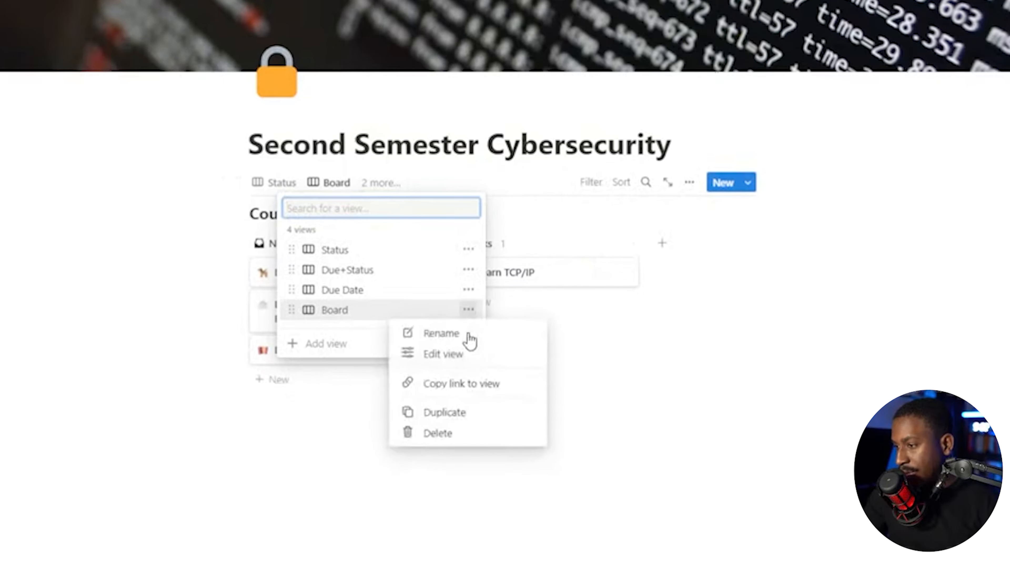
click(445, 432)
click(608, 200)
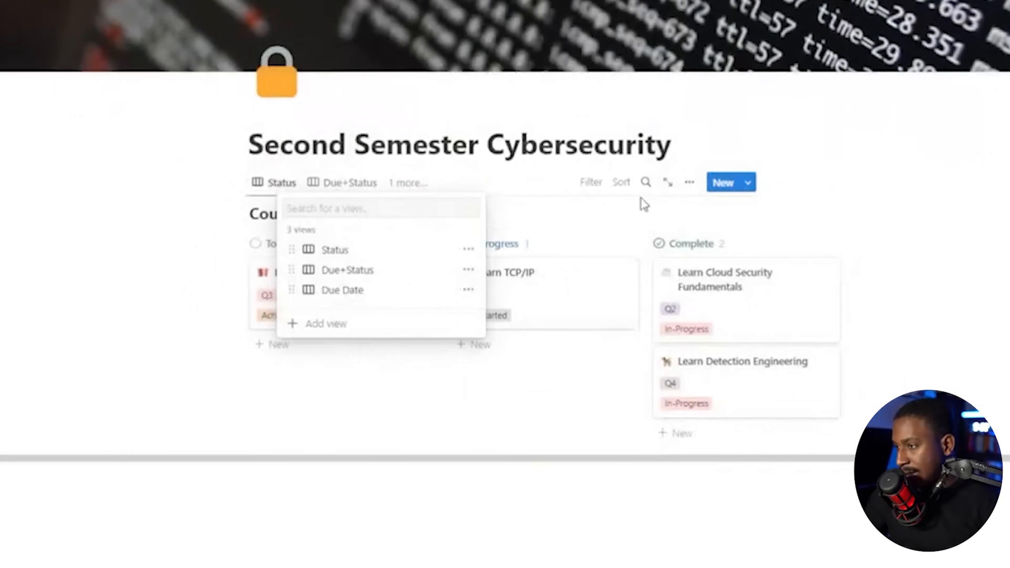
click(641, 200)
Step: Add a Timeline view to the Course Tracker
click(224, 183)
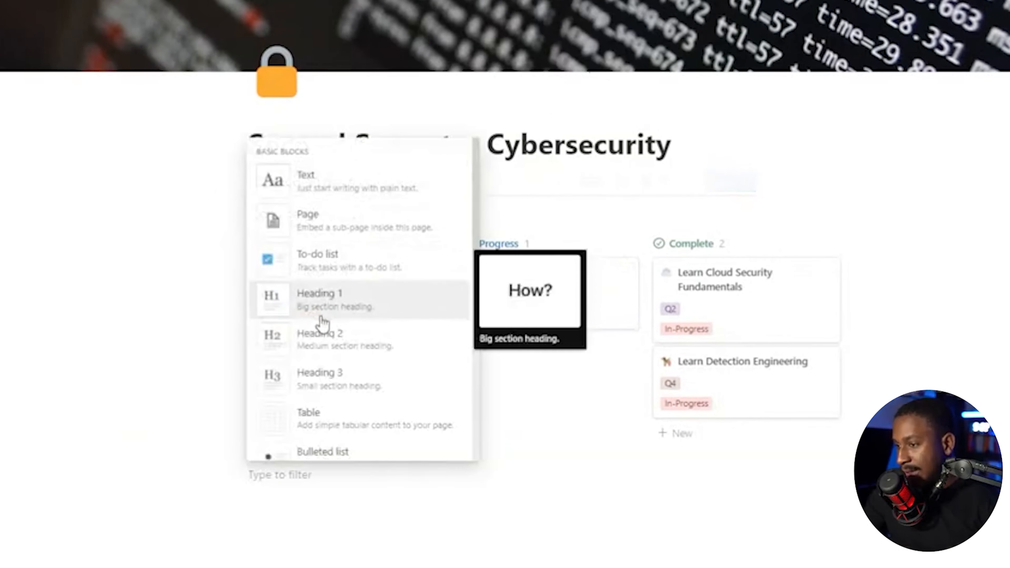
click(510, 164)
click(410, 183)
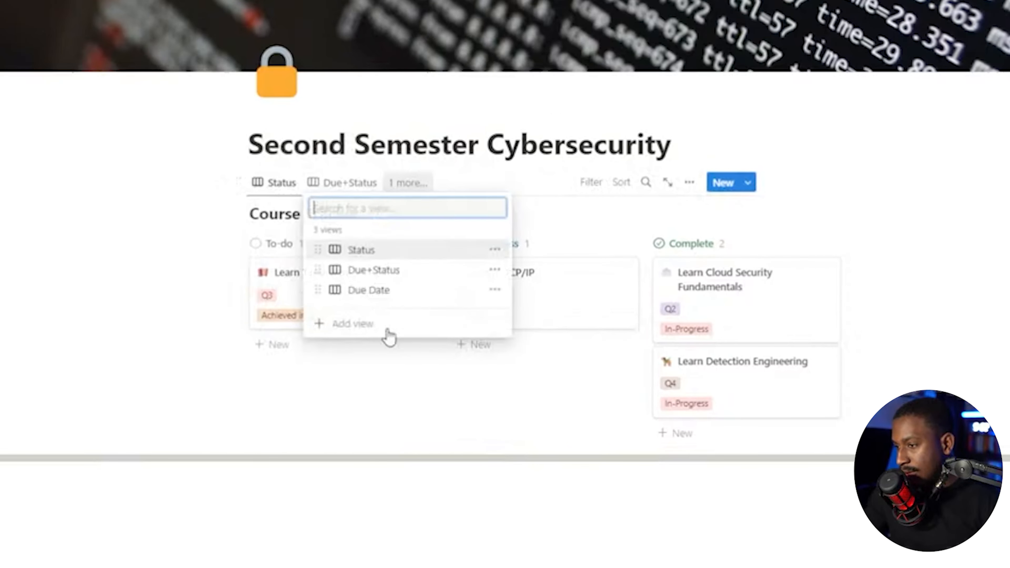
click(378, 329)
click(710, 285)
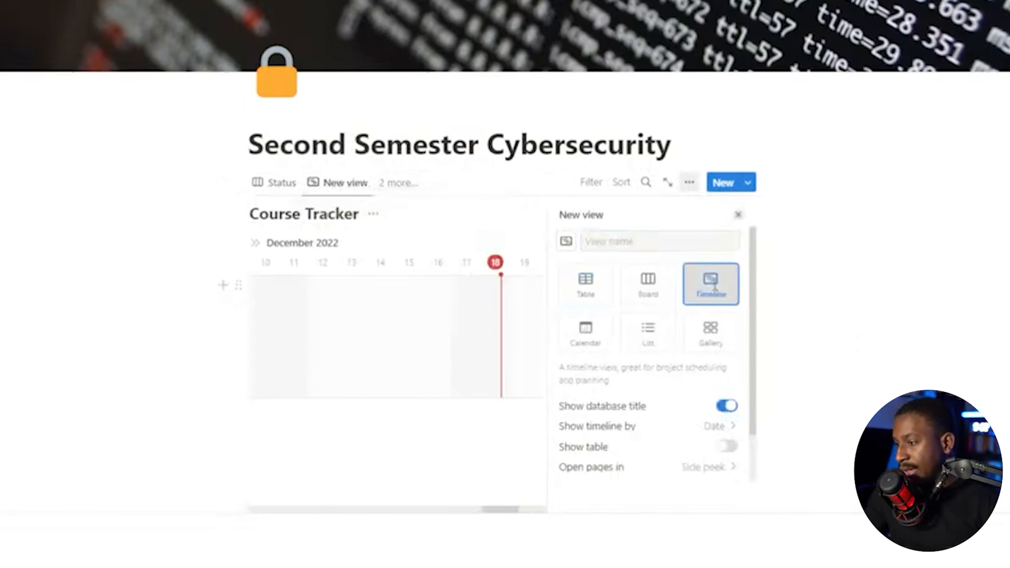
click(524, 453)
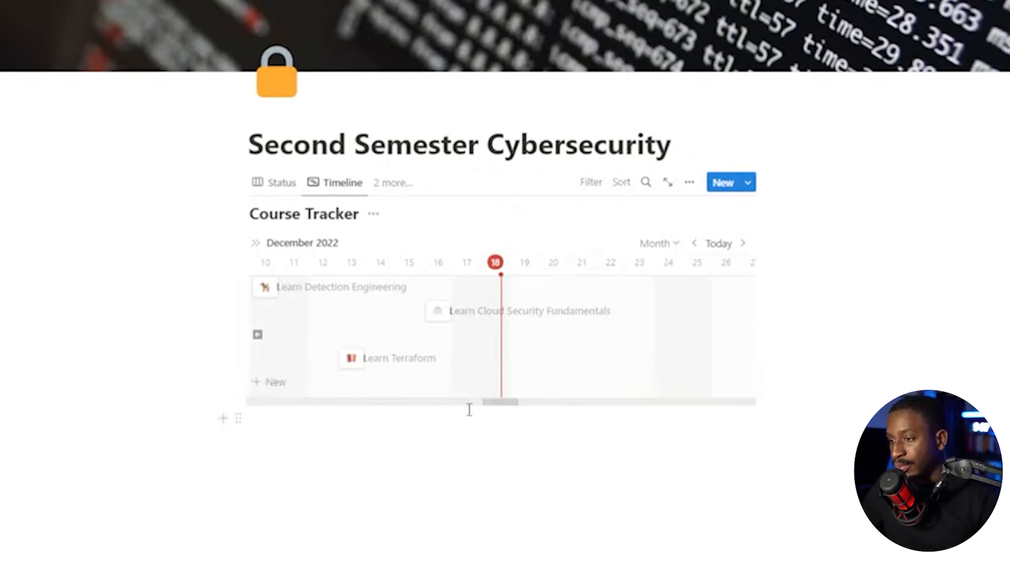
Step: Show the Date and Due Date properties on the entries of the Timeline view
click(689, 184)
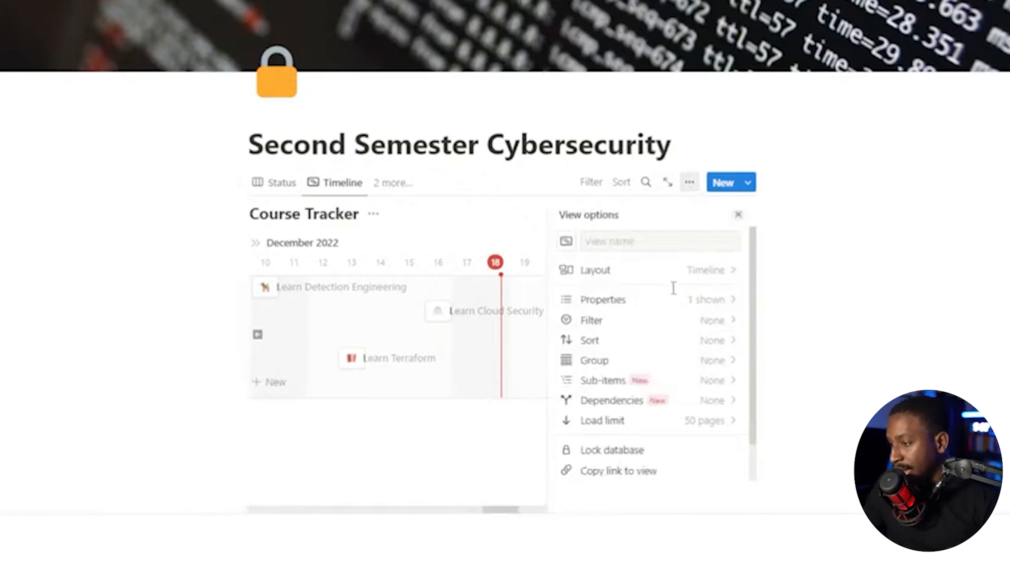
click(665, 305)
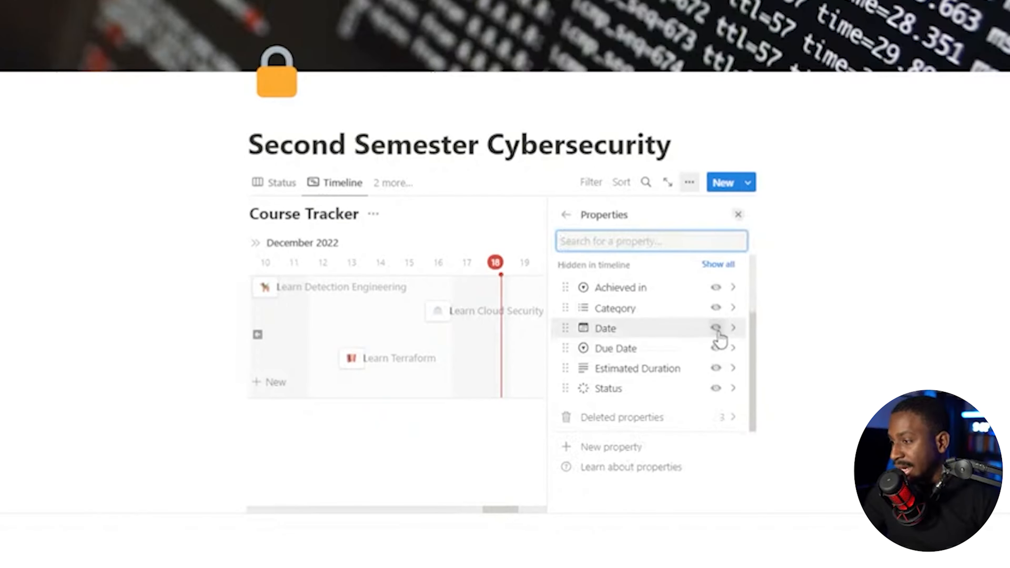
click(715, 328)
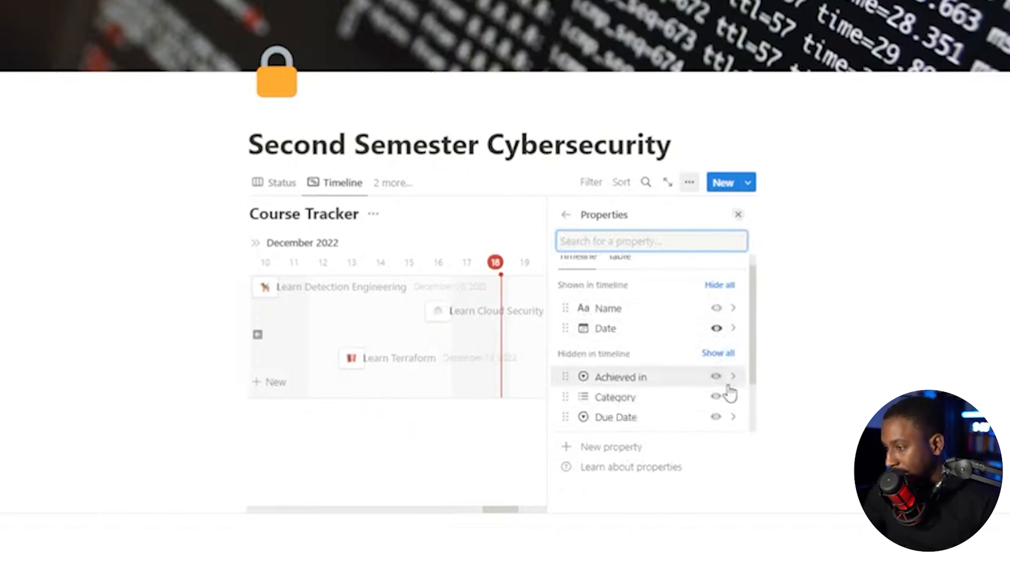
click(716, 417)
click(855, 318)
click(439, 402)
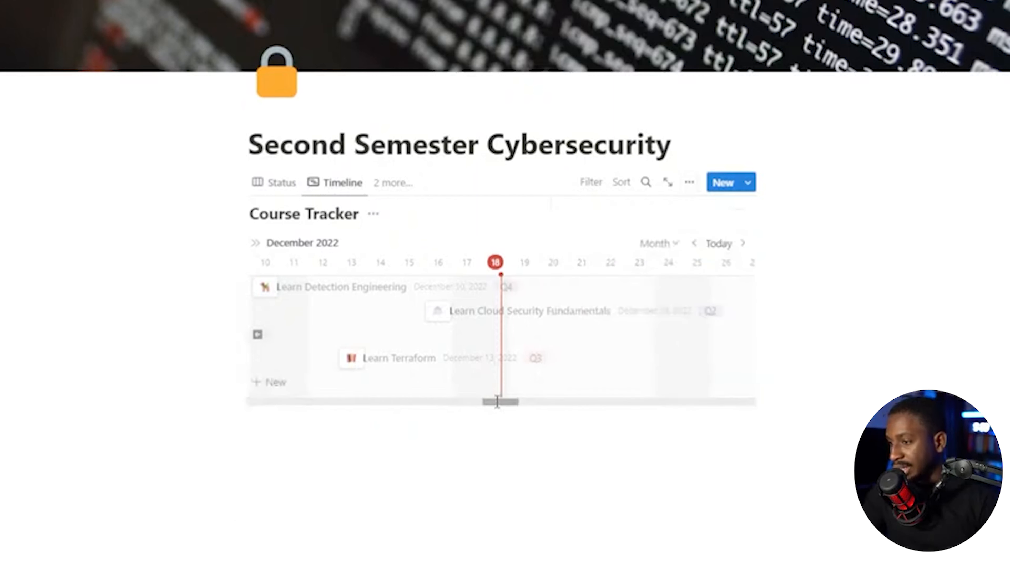
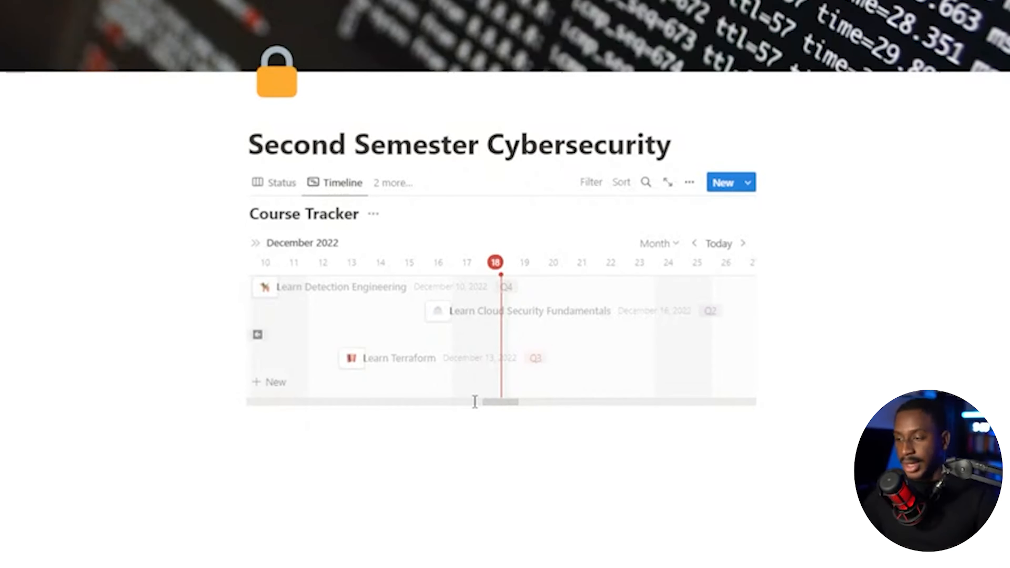
mouse_move(500, 402)
mouse_down()
mouse_move(428, 401)
mouse_move(486, 399)
mouse_up()
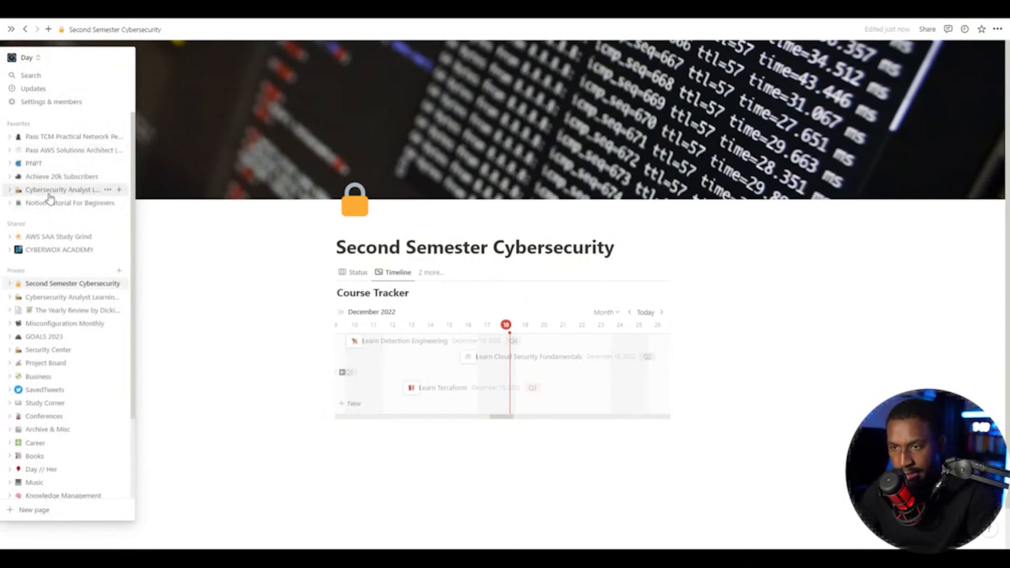
Step: Open the Template Tutorial page inside the Cybersecurity Analyst Learning Plan and enlarge its embedded video to span beyond the text column
click(48, 192)
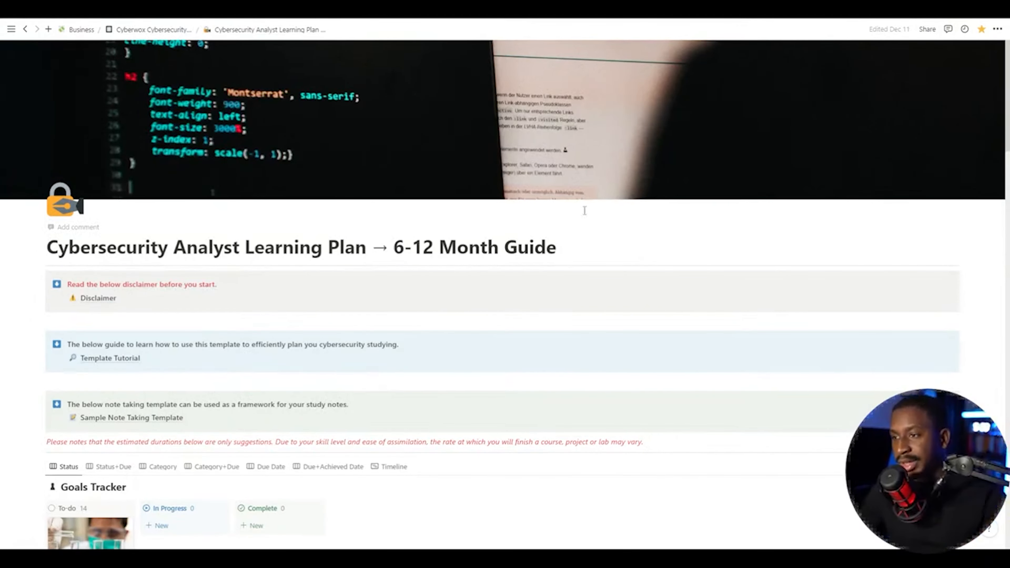
scroll(585, 210, down, 1)
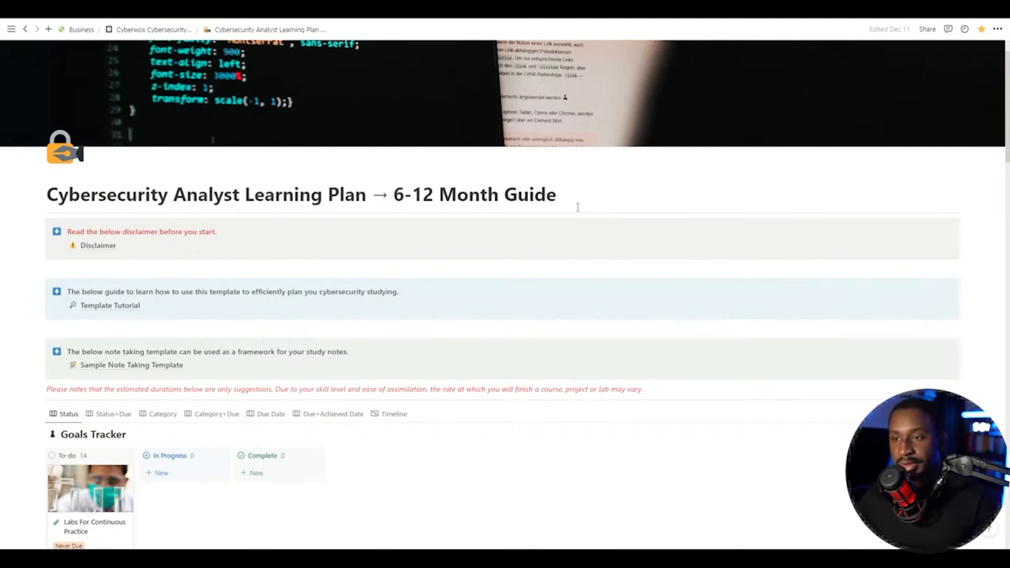
click(124, 311)
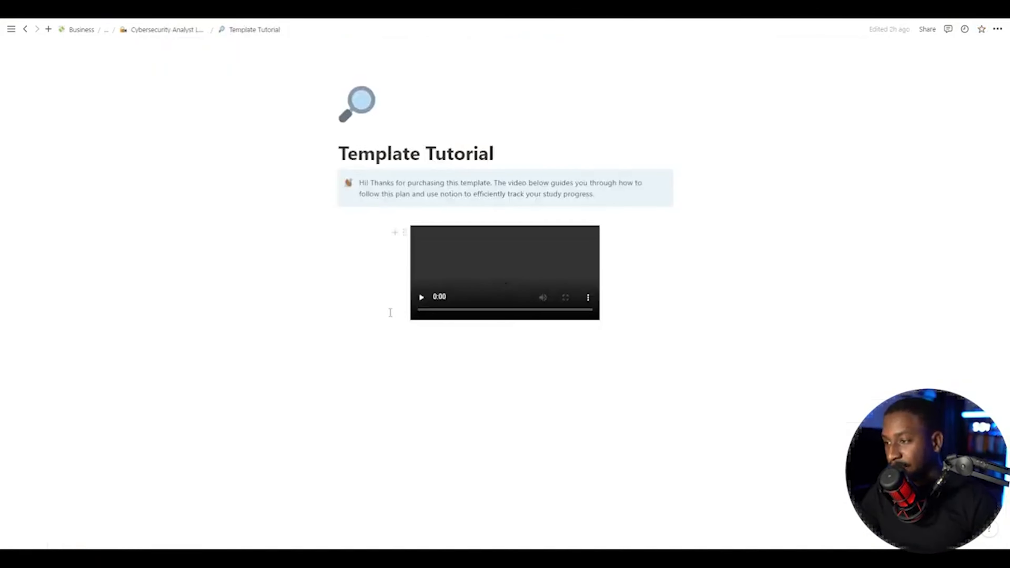
drag(411, 278, 197, 325)
scroll(183, 198, down, 3)
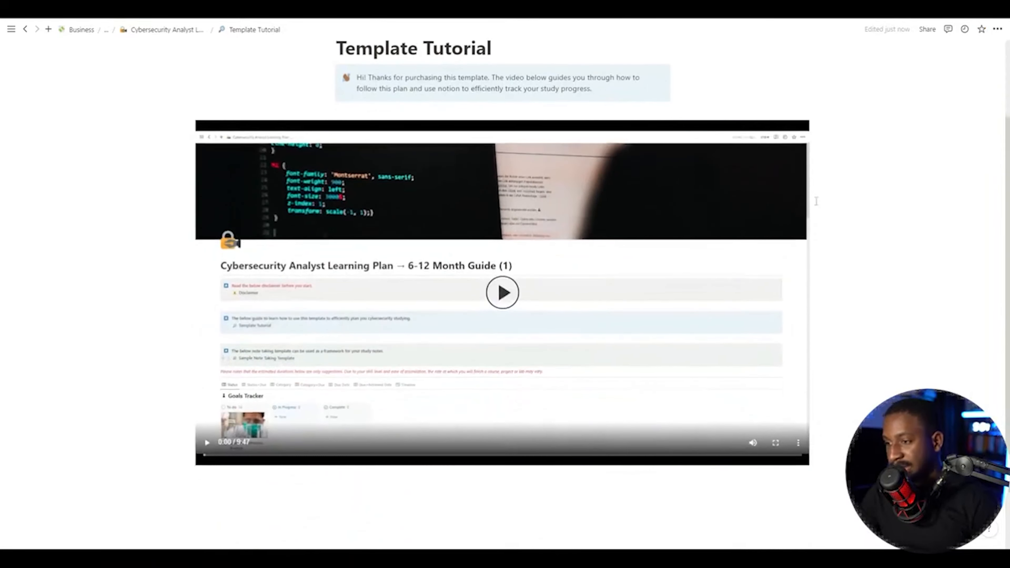
Step: Return to the Learning Plan and examine the Goals Tracker's Status+Due view and the Labs For Continuous Practice card in the Status view
click(163, 31)
scroll(155, 280, down, 6)
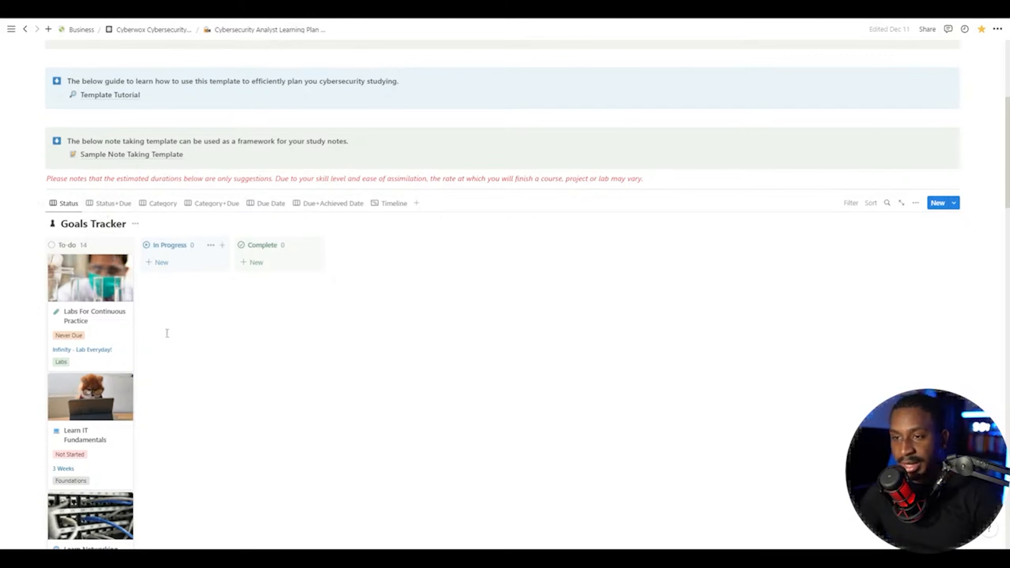
click(112, 203)
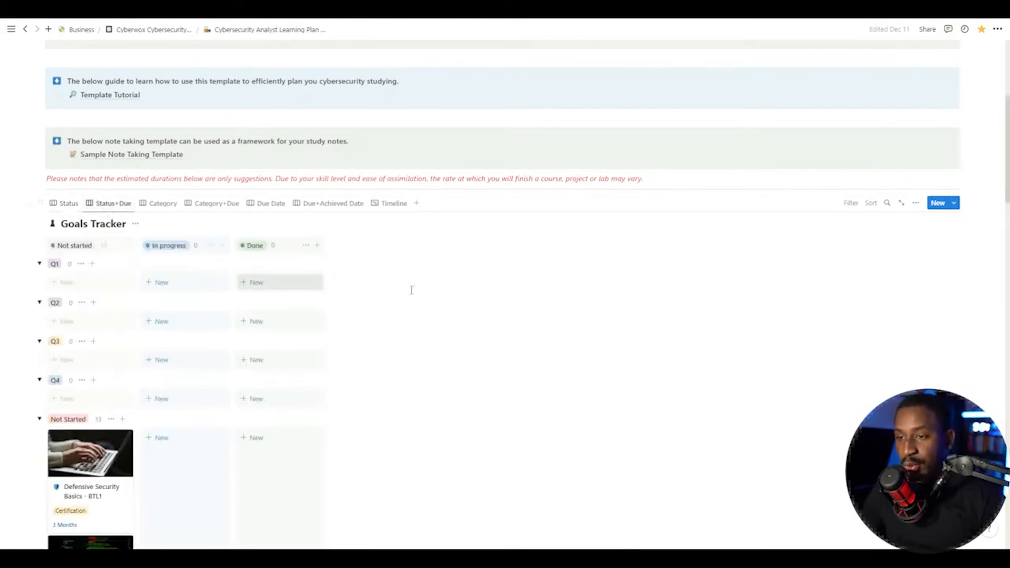
scroll(435, 279, down, 1)
scroll(435, 278, down, 3)
scroll(385, 281, up, 3)
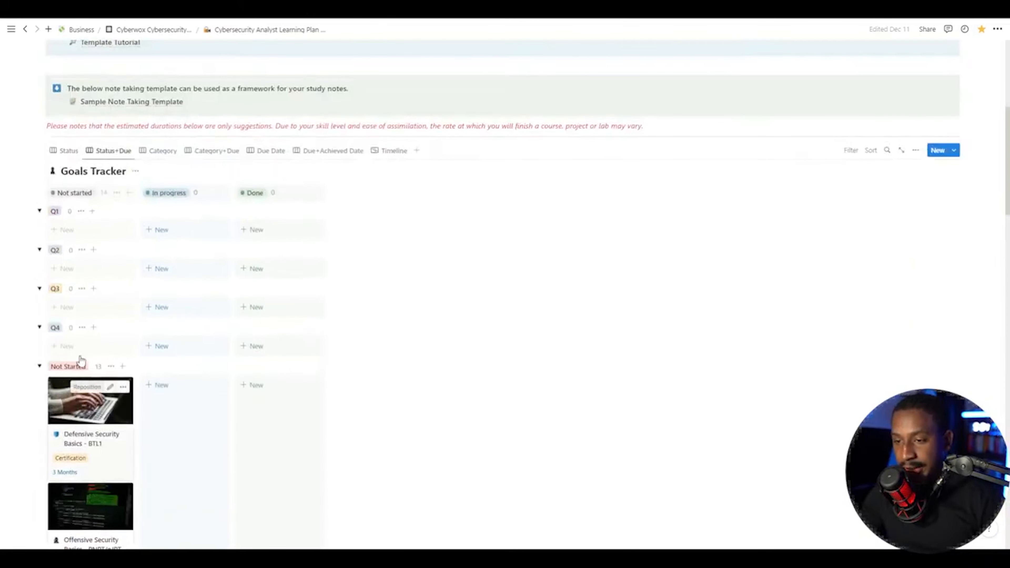
click(59, 151)
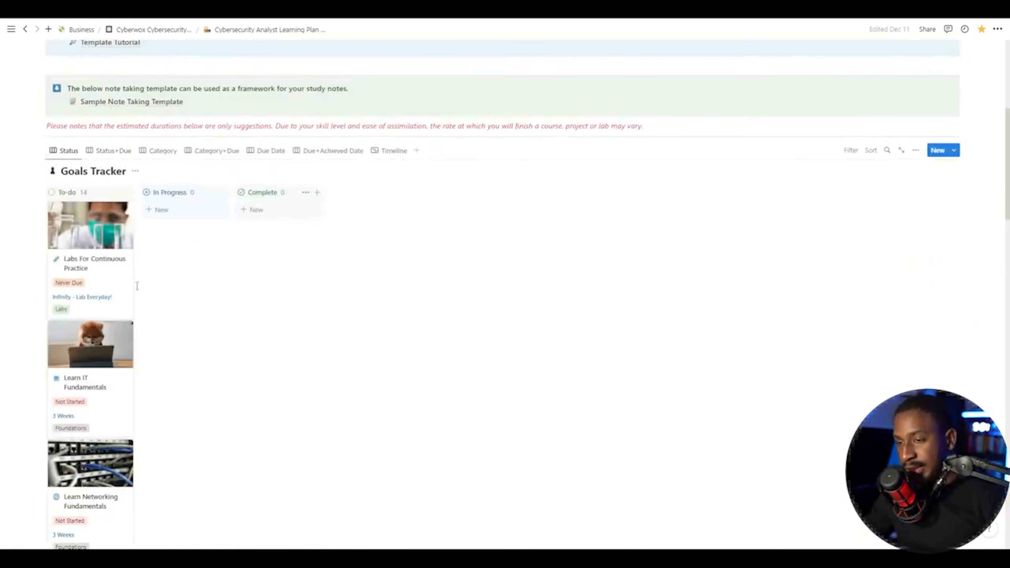
click(97, 271)
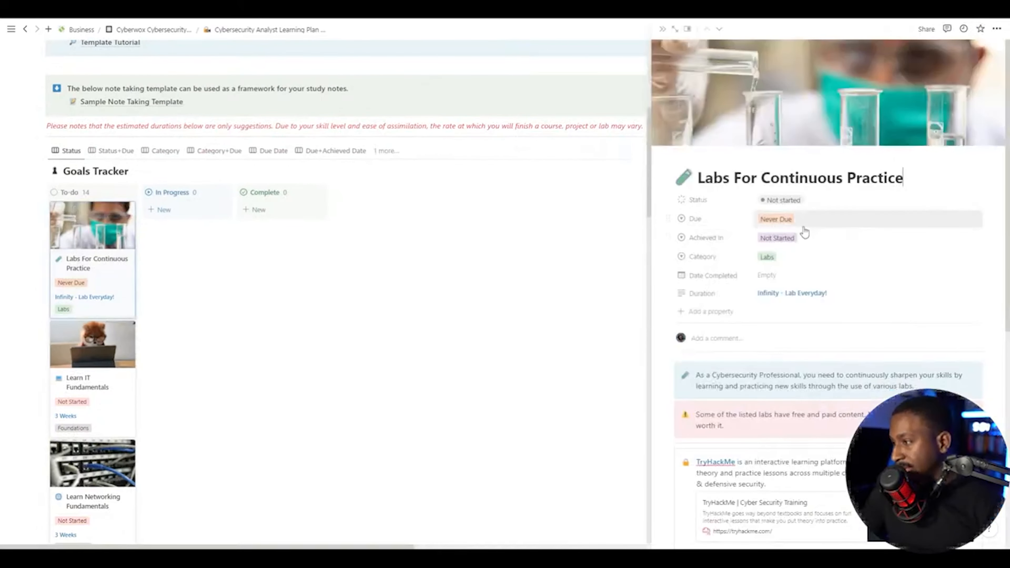
click(580, 273)
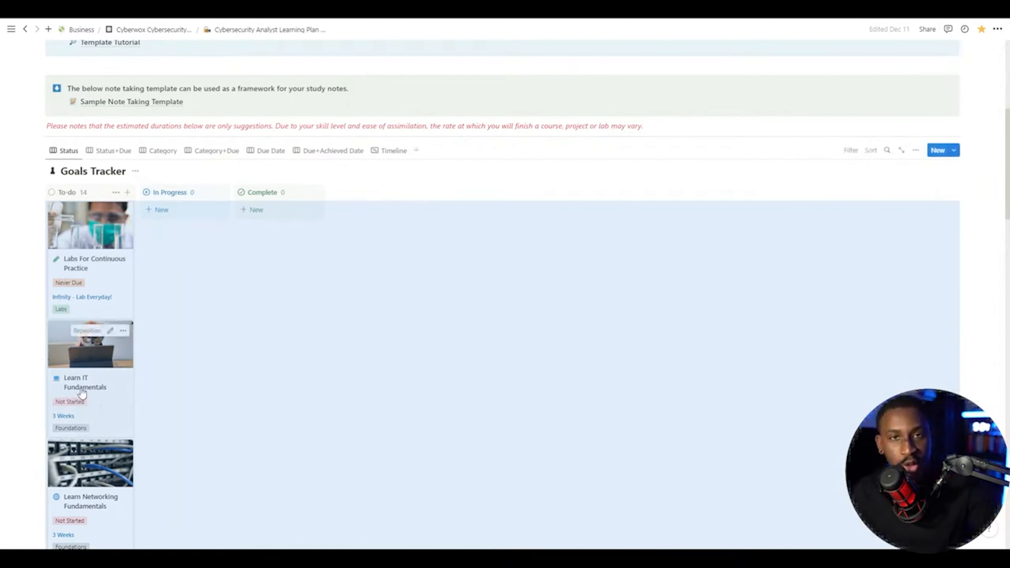
Step: On the Learn IT Fundamentals card, set Due to Q1 and Achieved In to Still in progress
click(81, 393)
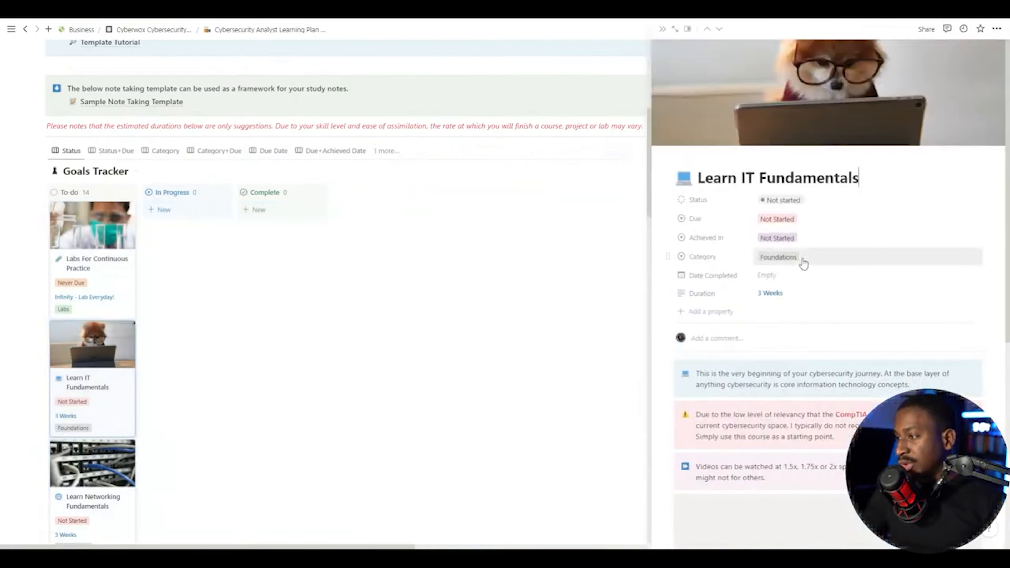
click(777, 218)
click(765, 249)
click(803, 238)
click(796, 281)
Step: On the Learn Networking Fundamentals card, set Due to Q1 and Achieved In to Still in progress
scroll(71, 378, down, 3)
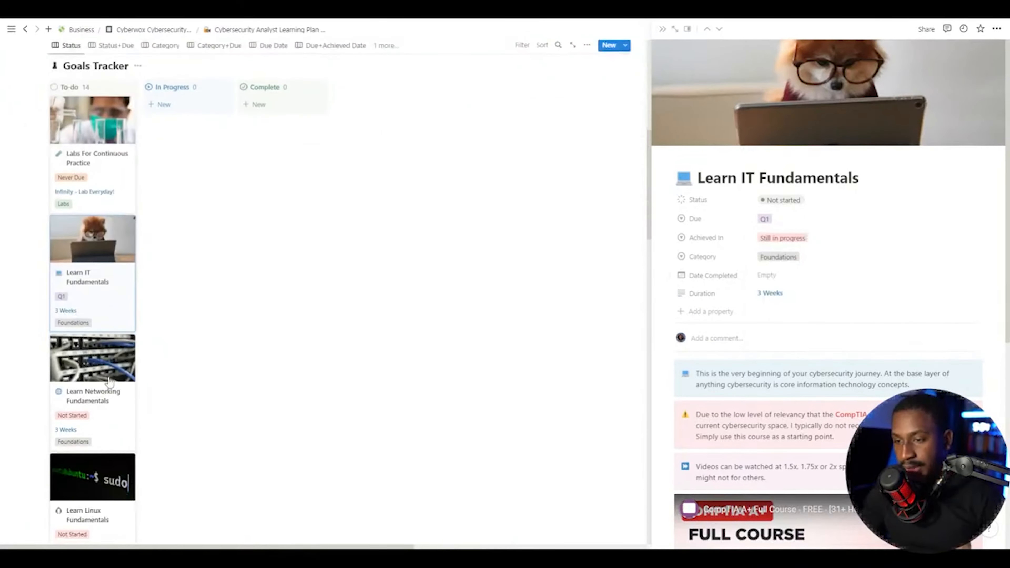
click(71, 378)
click(777, 218)
click(799, 249)
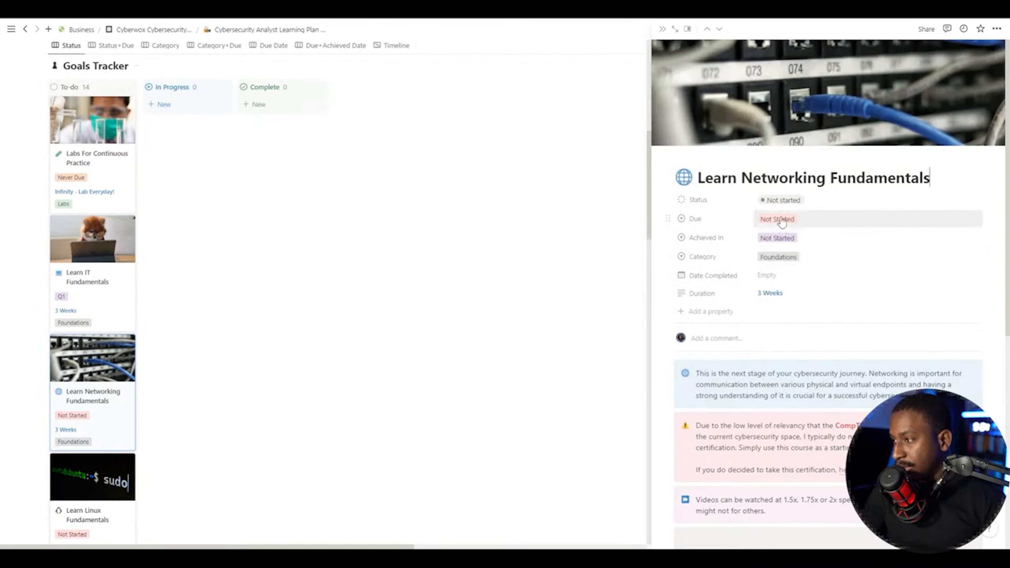
click(779, 238)
click(796, 283)
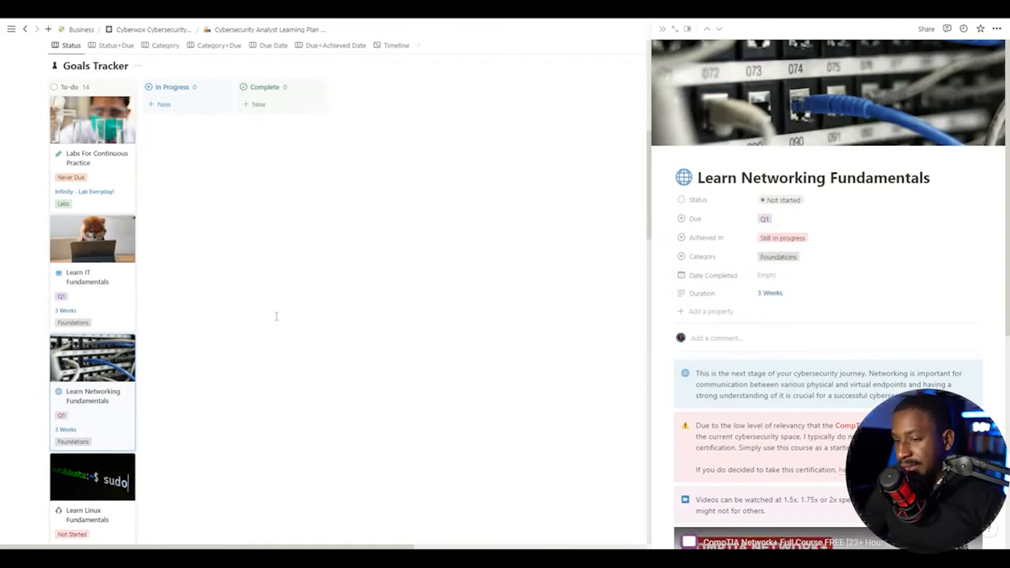
Step: On the Learn Linux Fundamentals card, set Due to Q1 and Achieved In to Still in progress
scroll(273, 314, down, 3)
click(111, 360)
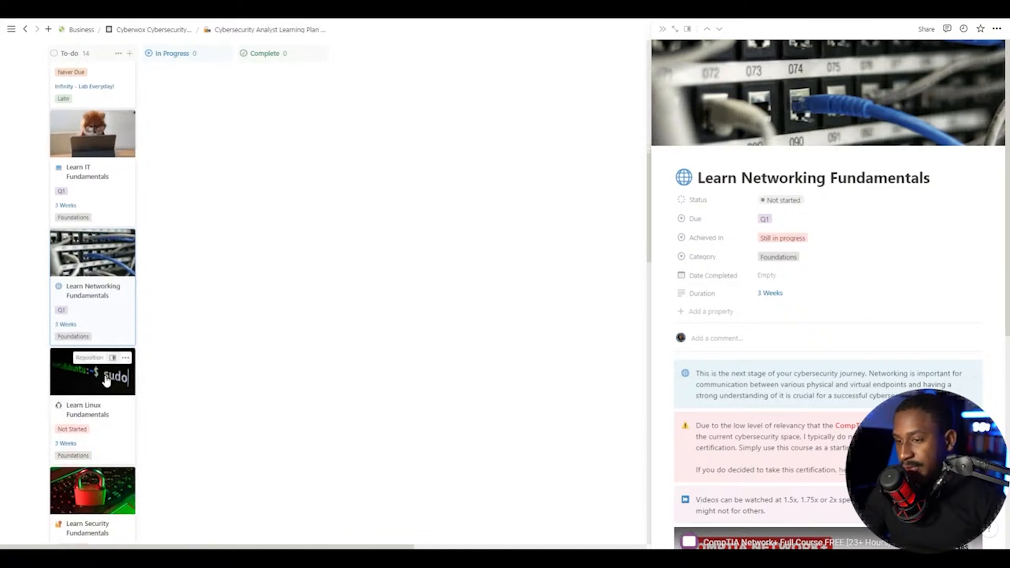
click(104, 403)
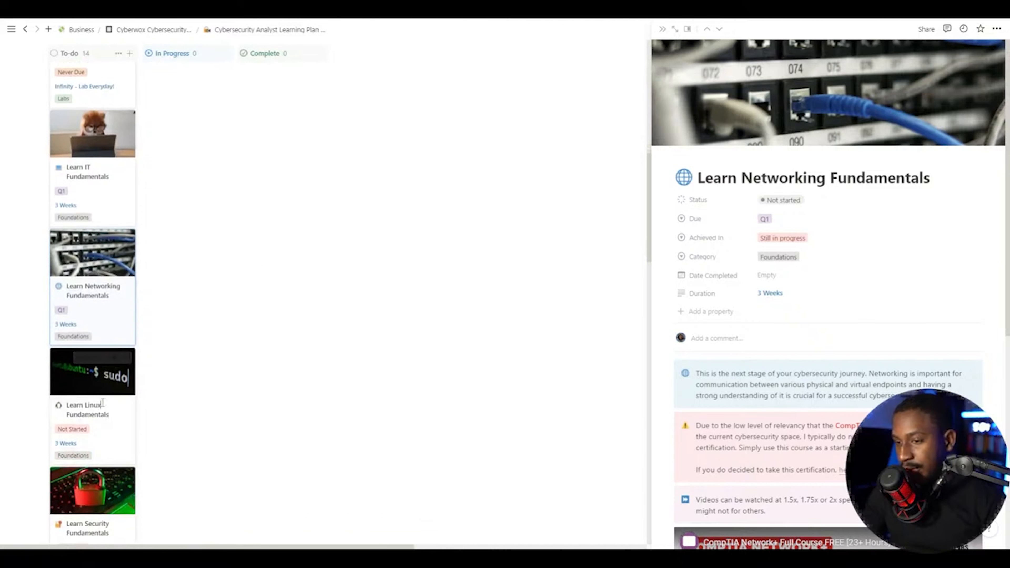
click(220, 411)
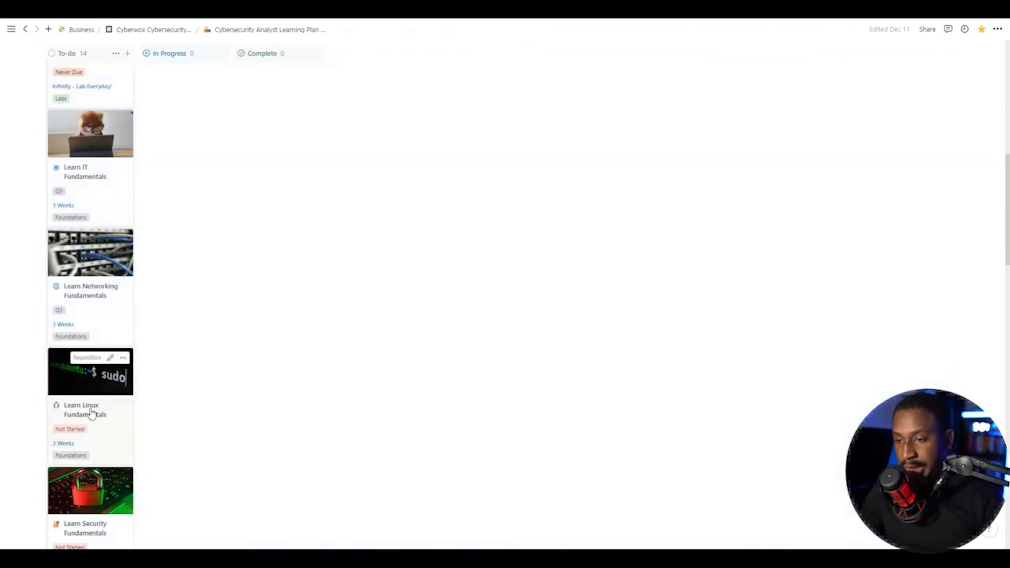
click(90, 413)
click(779, 219)
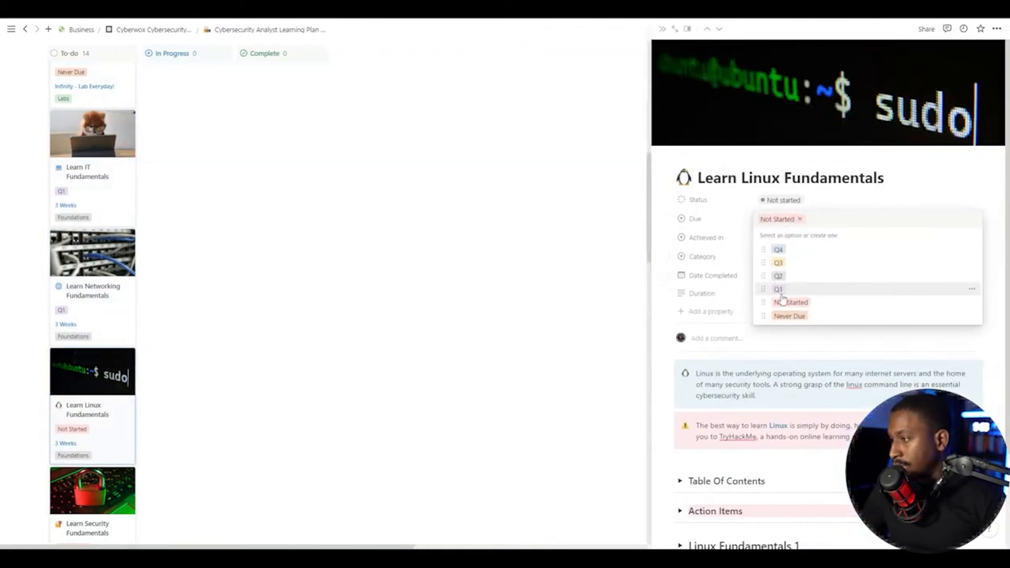
click(779, 289)
click(779, 238)
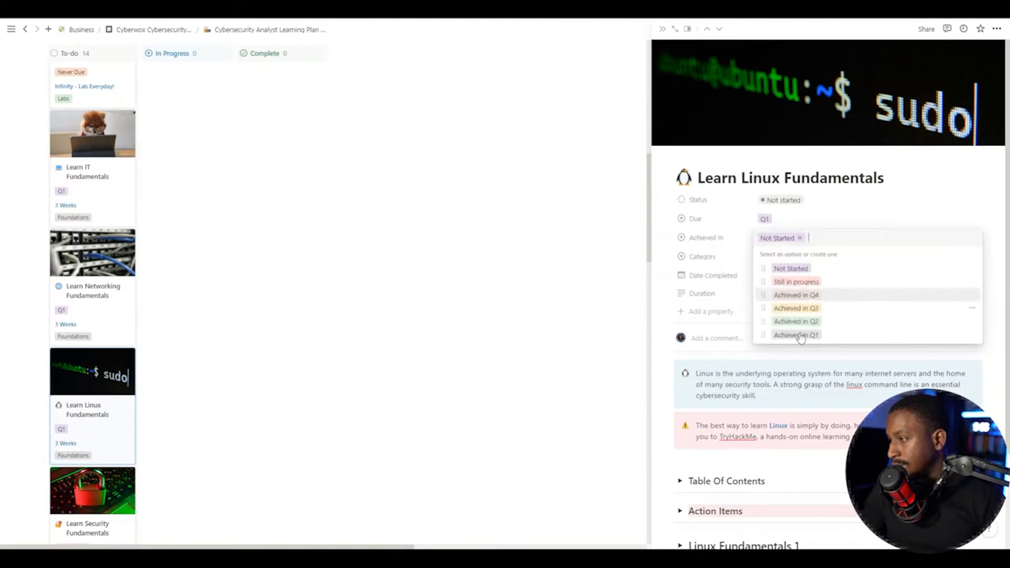
click(796, 281)
Step: On the Learn Security Fundamentals card, set Due to Q1 and Achieved In to Still in progress
scroll(98, 335, down, 4)
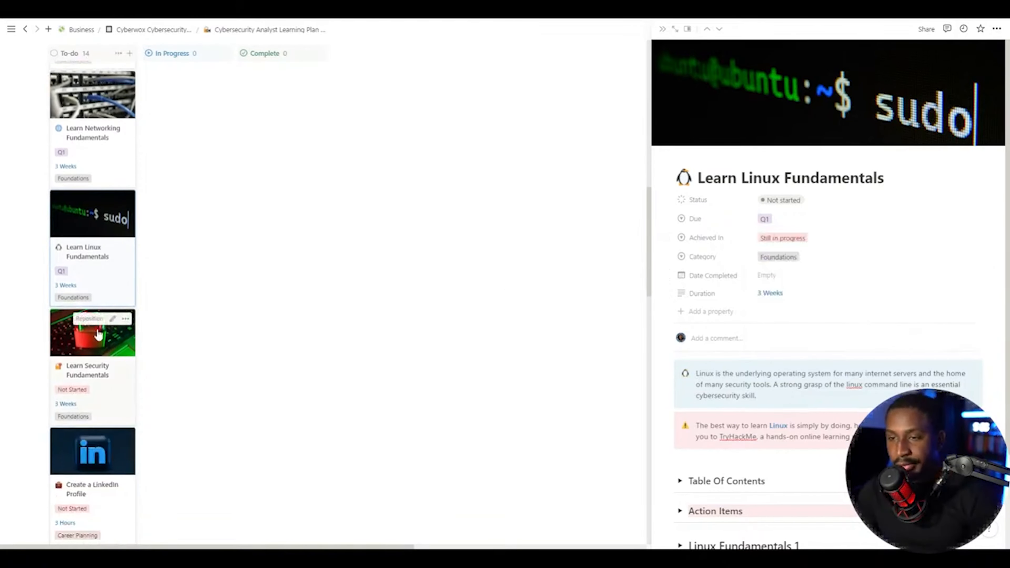
click(100, 336)
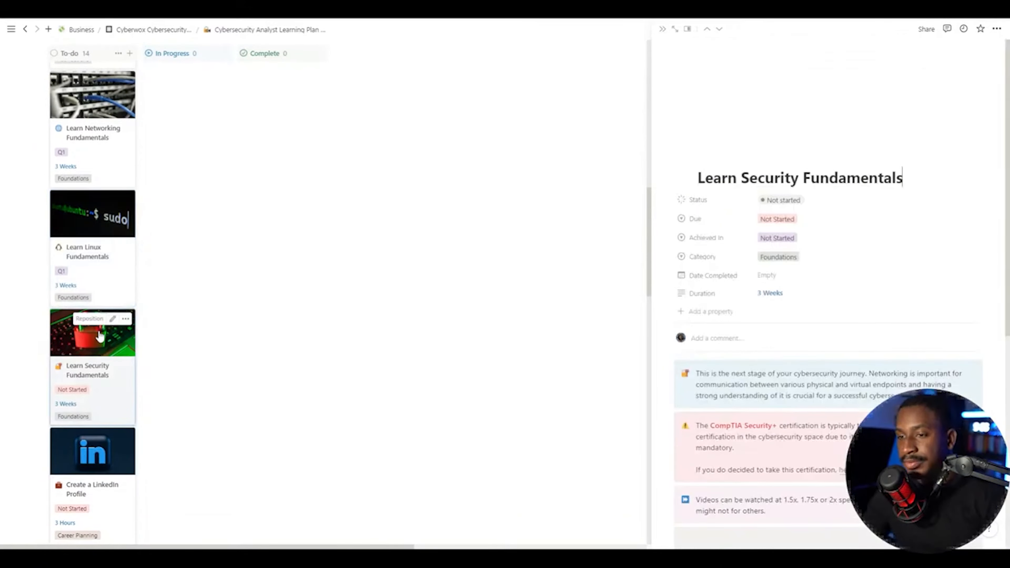
click(777, 219)
click(800, 272)
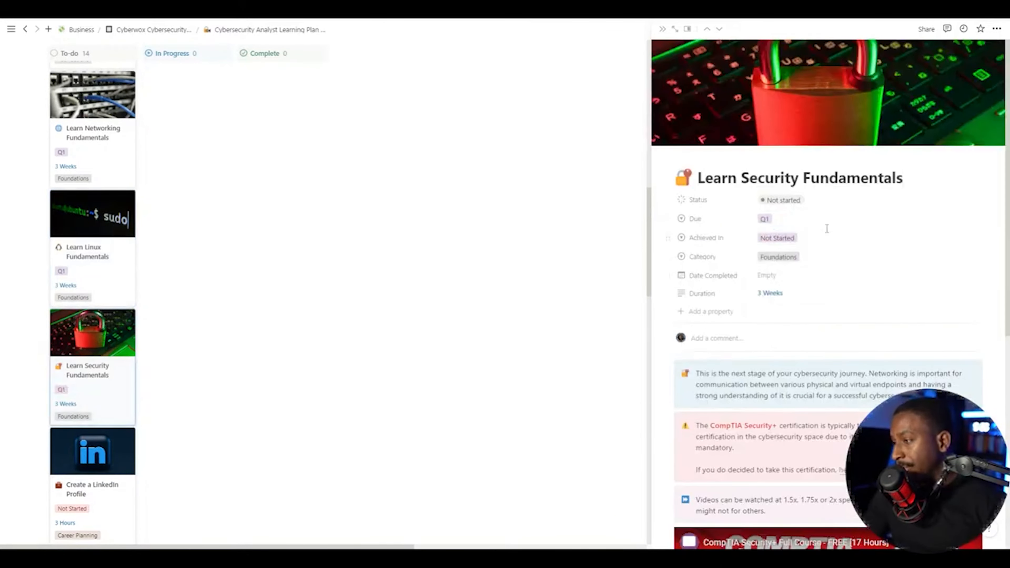
click(819, 238)
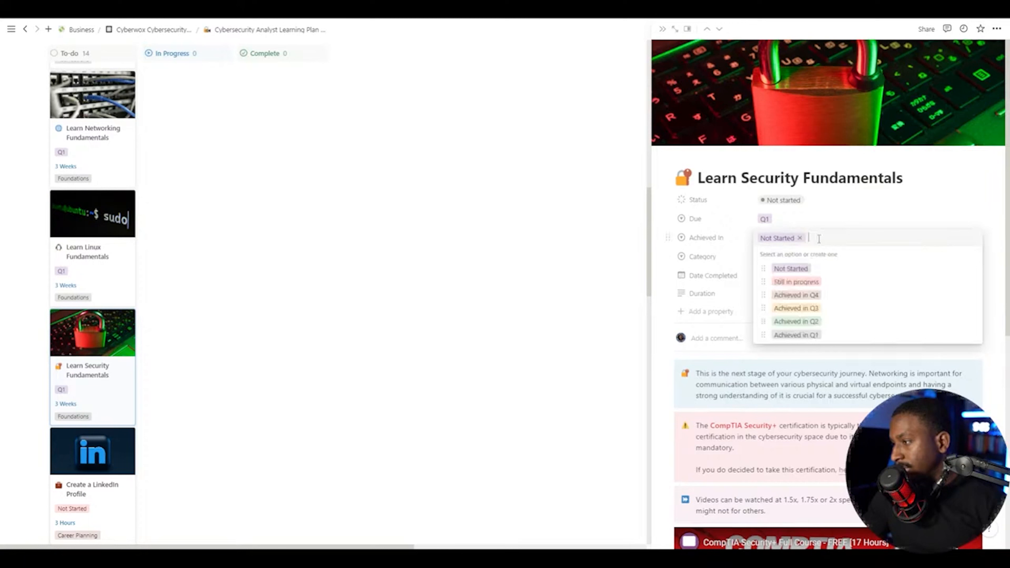
click(796, 281)
Step: On the Create a LinkedIn Profile card, set Due to Q1 and Achieved In to Still in progress
scroll(93, 279, down, 4)
click(120, 301)
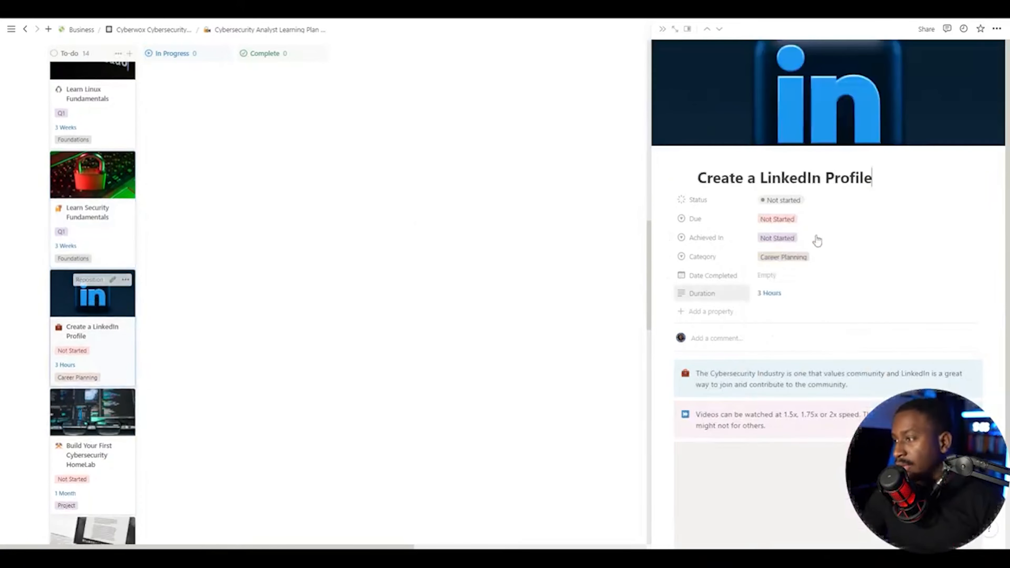
click(818, 220)
click(799, 274)
scroll(71, 324, down, 3)
click(71, 324)
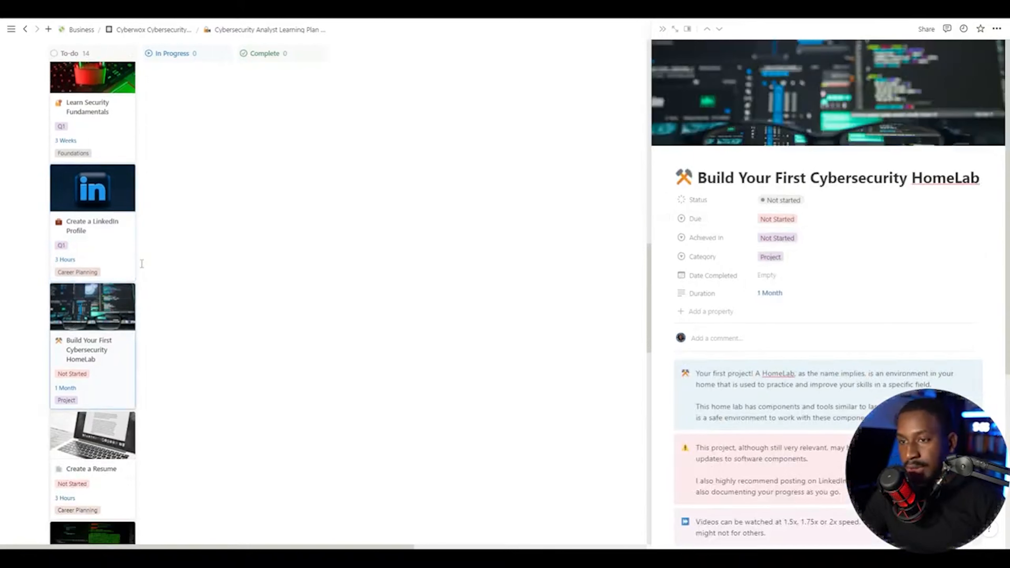
click(99, 248)
click(818, 237)
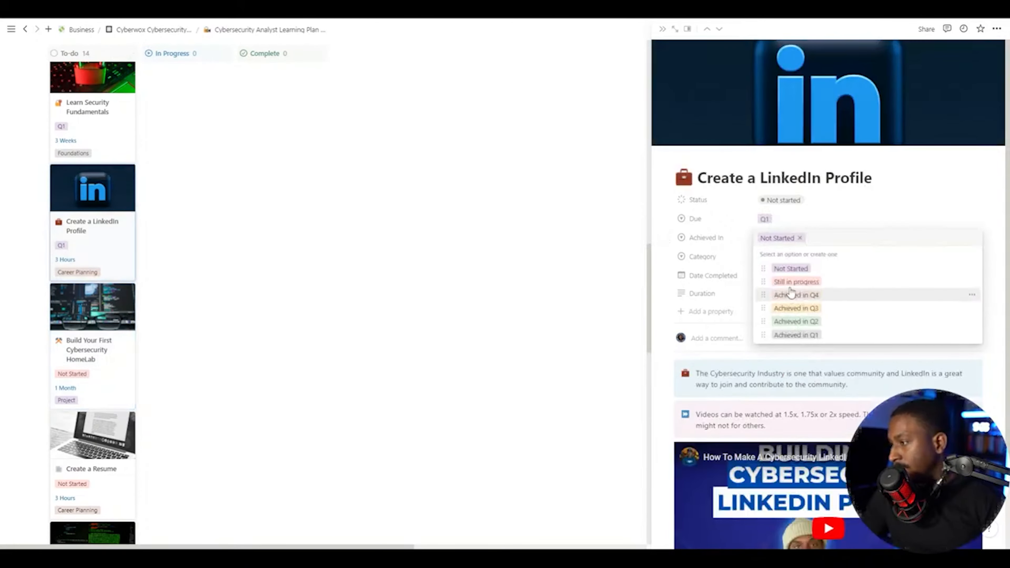
click(778, 281)
Step: Set Due to Q2 on the Build Your First Cybersecurity HomeLab card
click(124, 350)
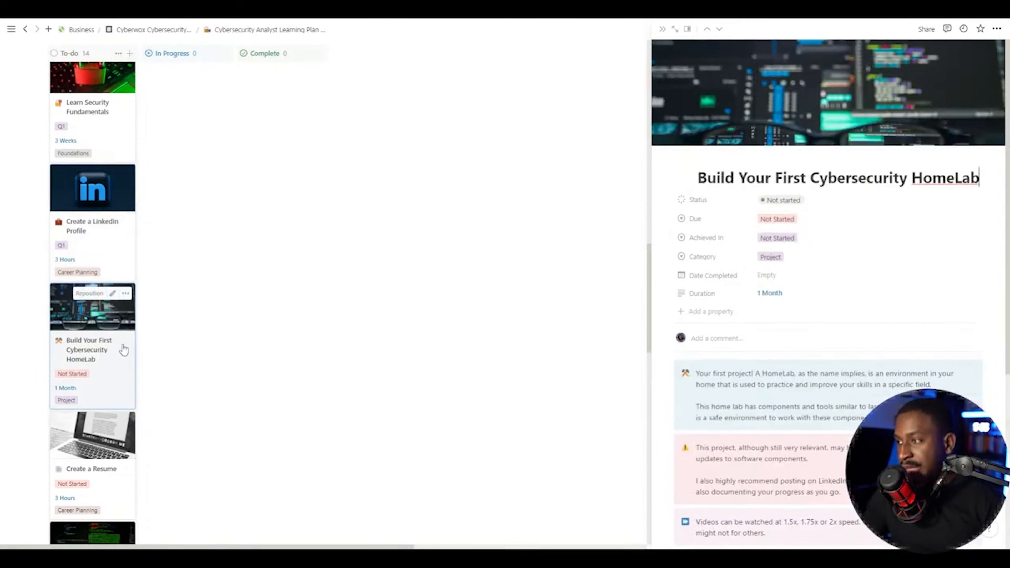
click(776, 219)
click(775, 275)
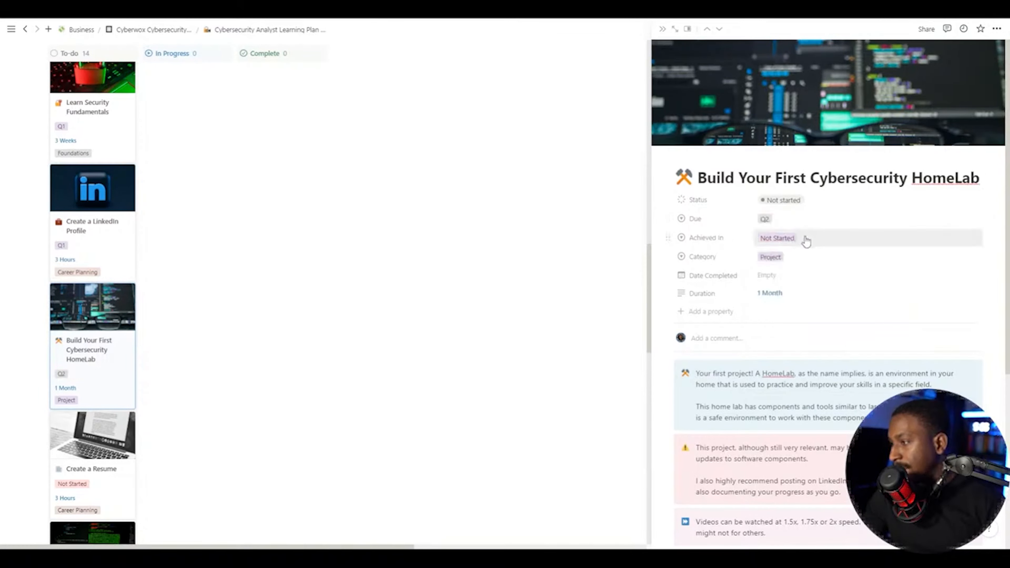
Step: Set Due to Q1 on the Create a Resume card, leaving Achieved In at Not Started
scroll(102, 390, down, 3)
click(98, 354)
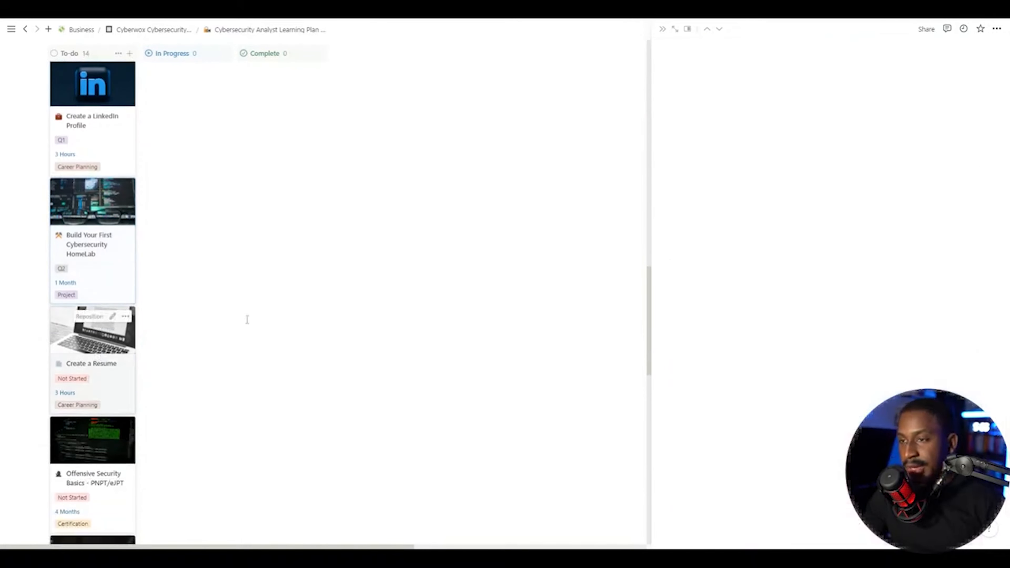
click(764, 217)
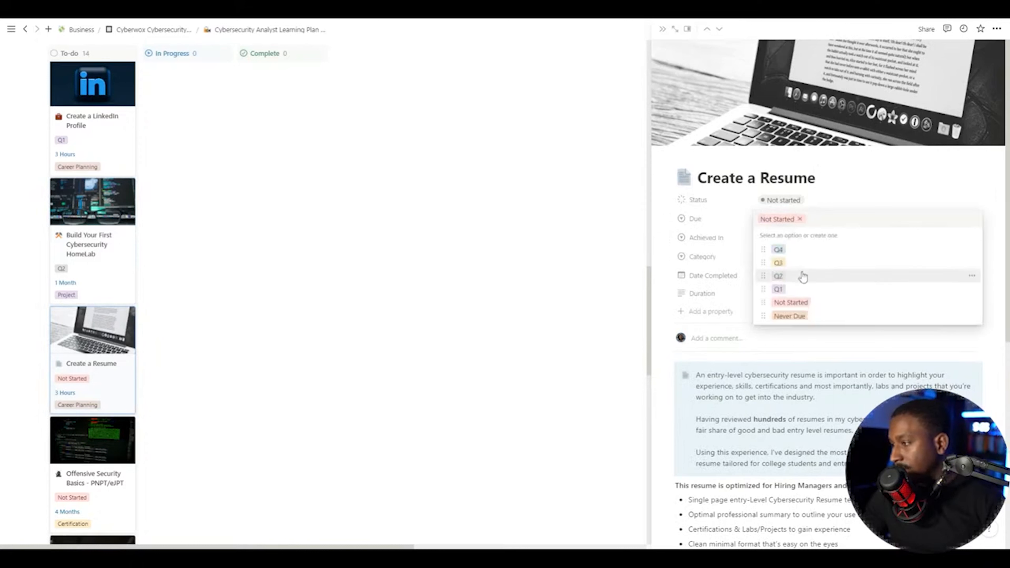
click(778, 289)
click(775, 238)
click(538, 307)
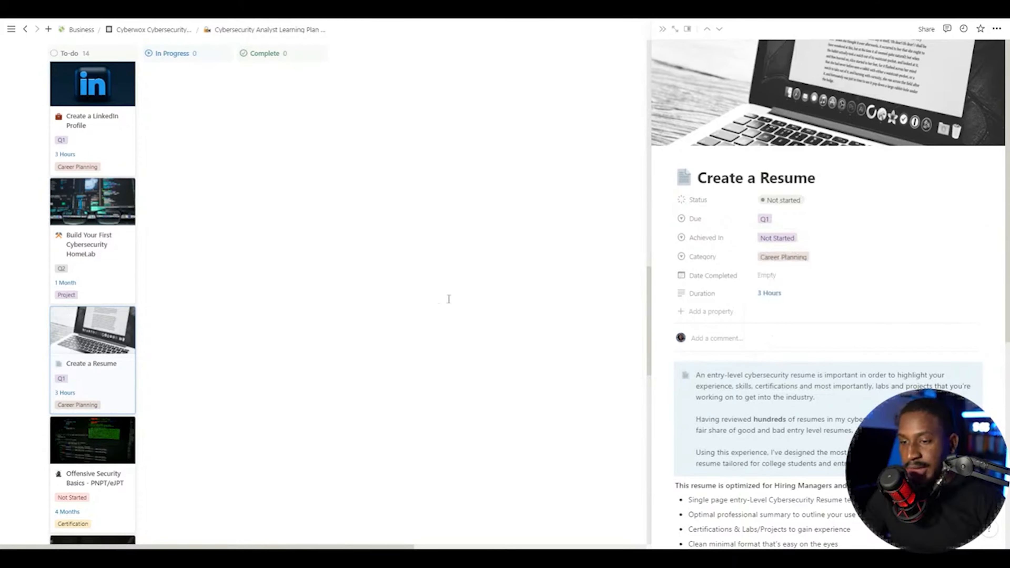
Step: Set Due to Q2 on the Offensive Security Basics - PNPT/eJPT card
scroll(104, 350, down, 3)
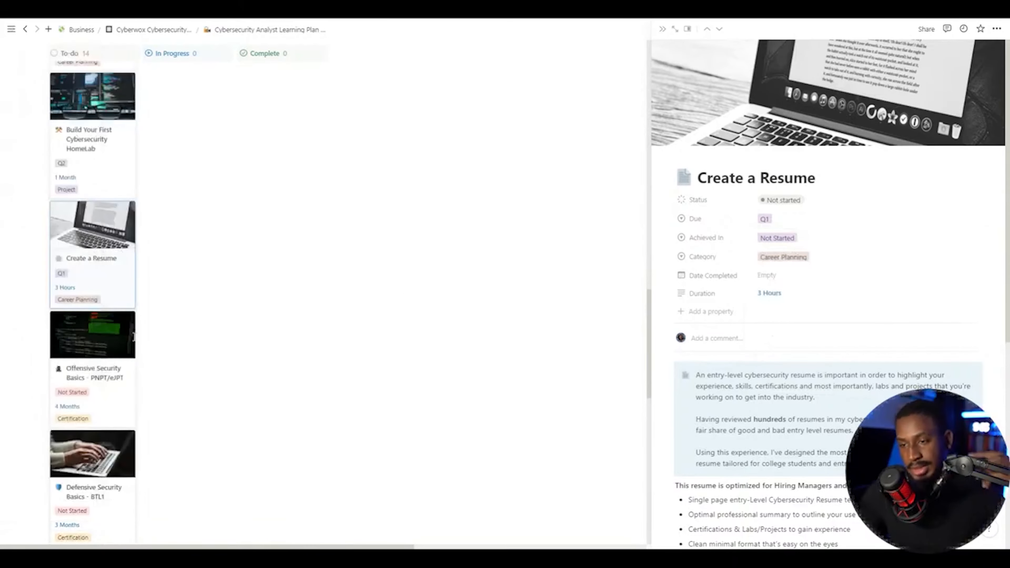
click(108, 352)
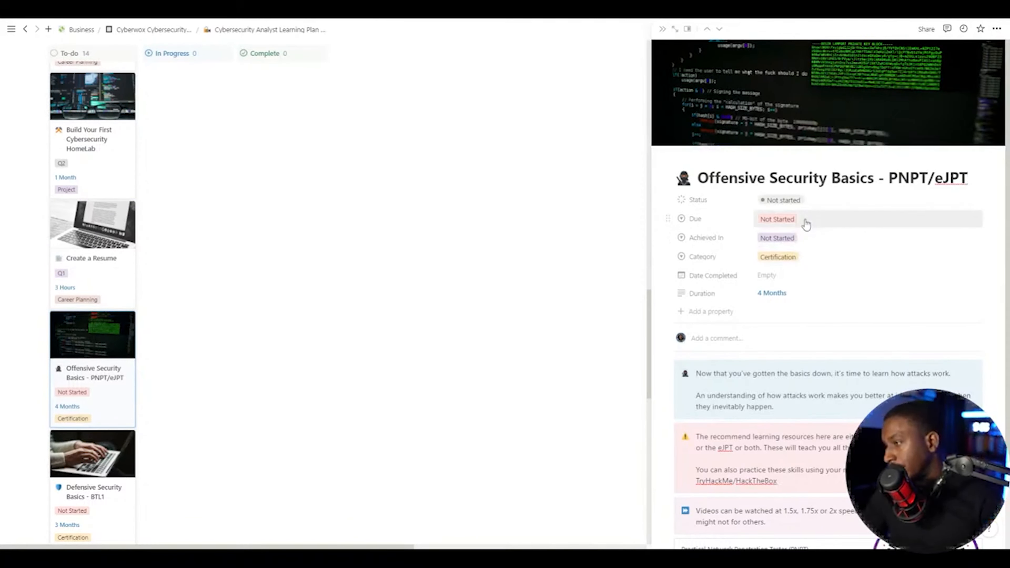
click(806, 225)
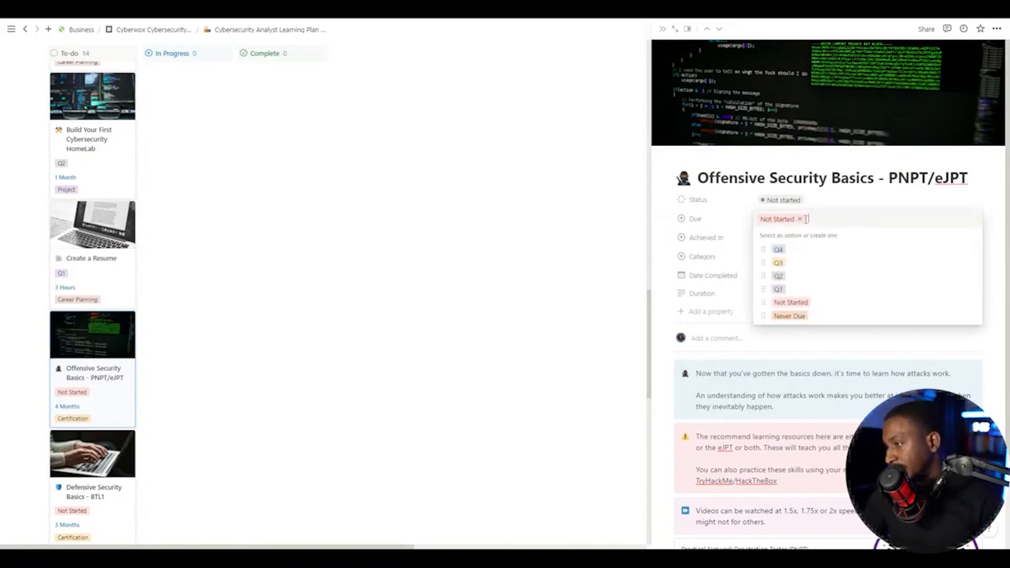
click(781, 279)
Step: Set Due to Q4 on the Defensive Security Basics - BTL1 card
scroll(151, 255, down, 4)
click(107, 339)
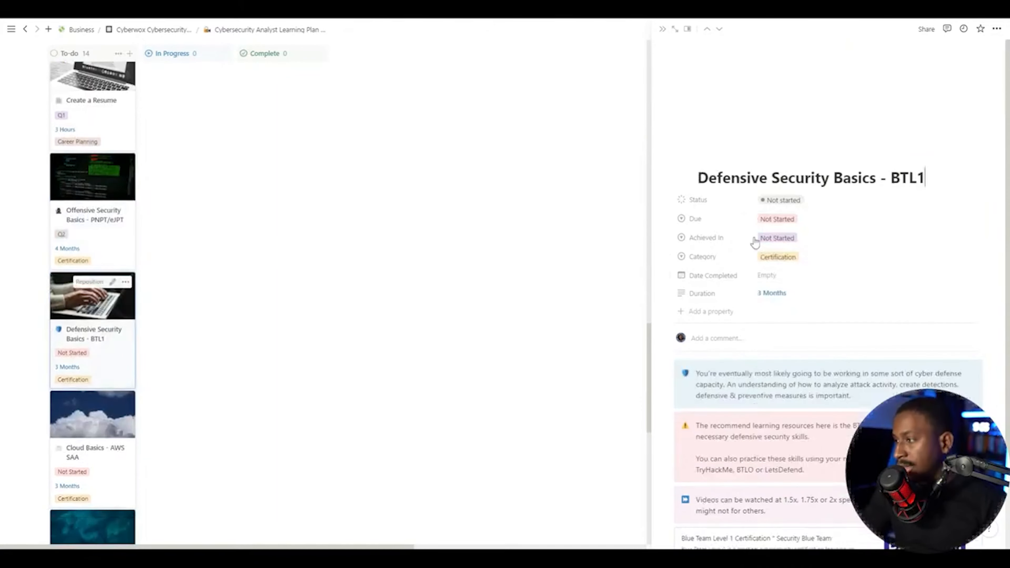
click(777, 219)
click(777, 249)
Step: Set Due to Q3 on the Cloud Basics - AWS SAA card
scroll(103, 299, down, 3)
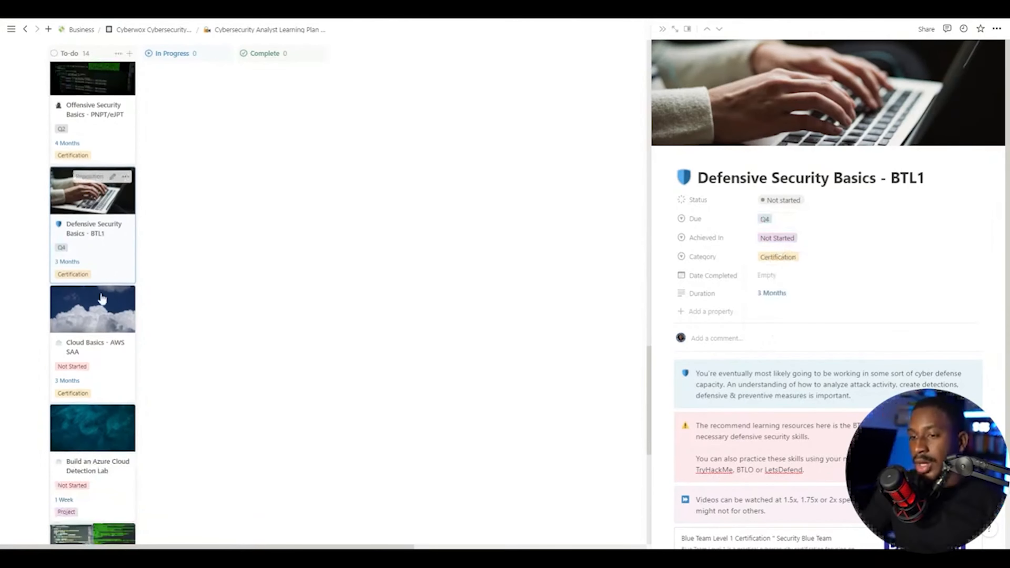
click(103, 299)
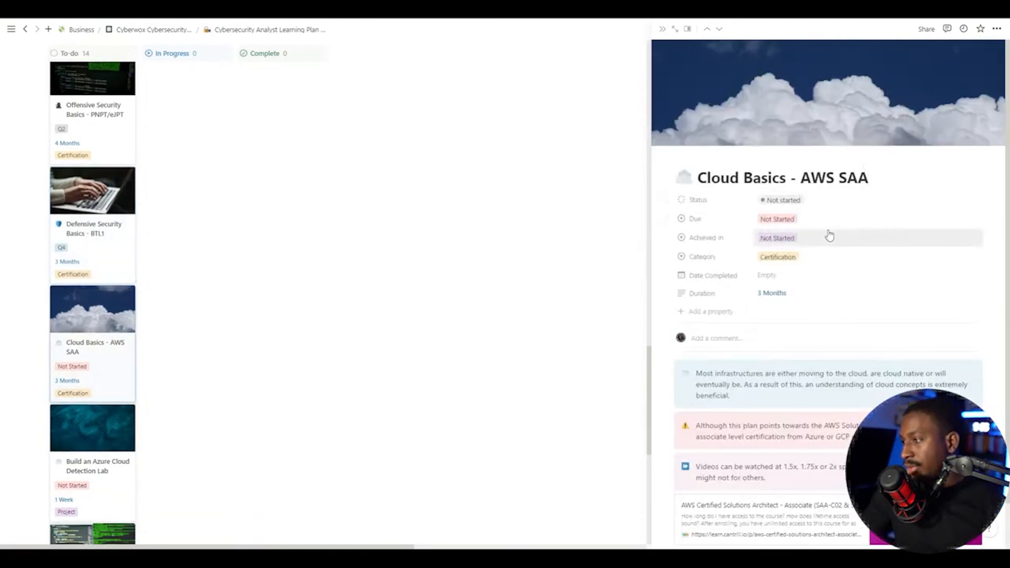
click(799, 218)
click(789, 264)
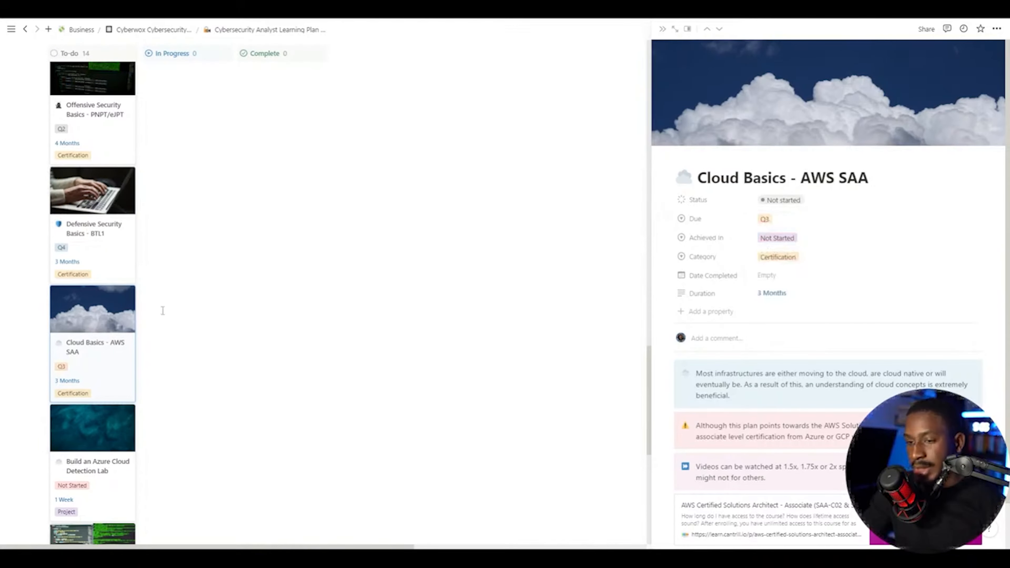
Step: Set Due to Q4 on the Build an Azure Cloud Detection Lab card
scroll(162, 311, down, 3)
click(99, 302)
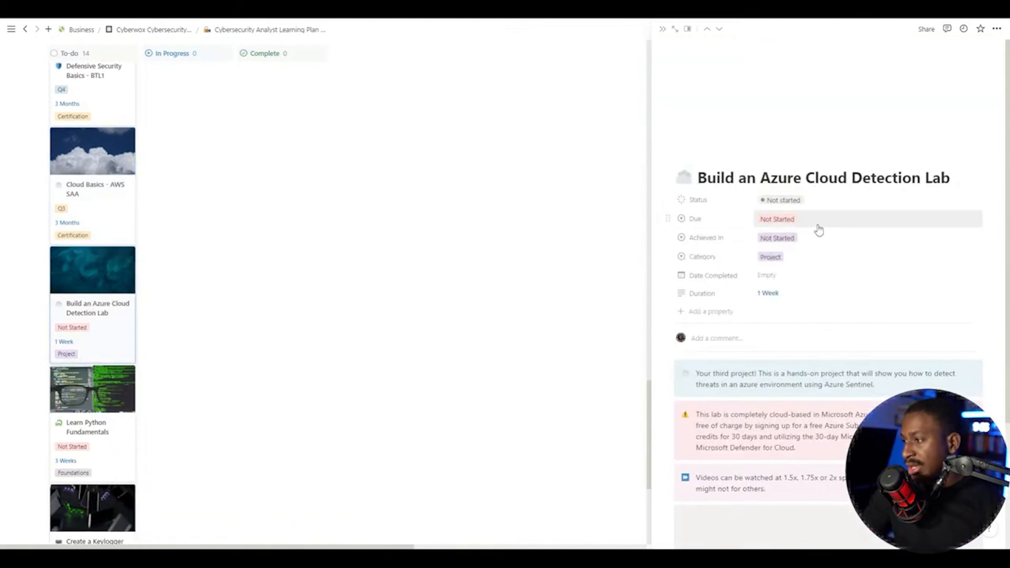
click(818, 228)
click(783, 250)
Step: Set Due to Q4 on the Learn Python Fundamentals card
scroll(91, 299, down, 3)
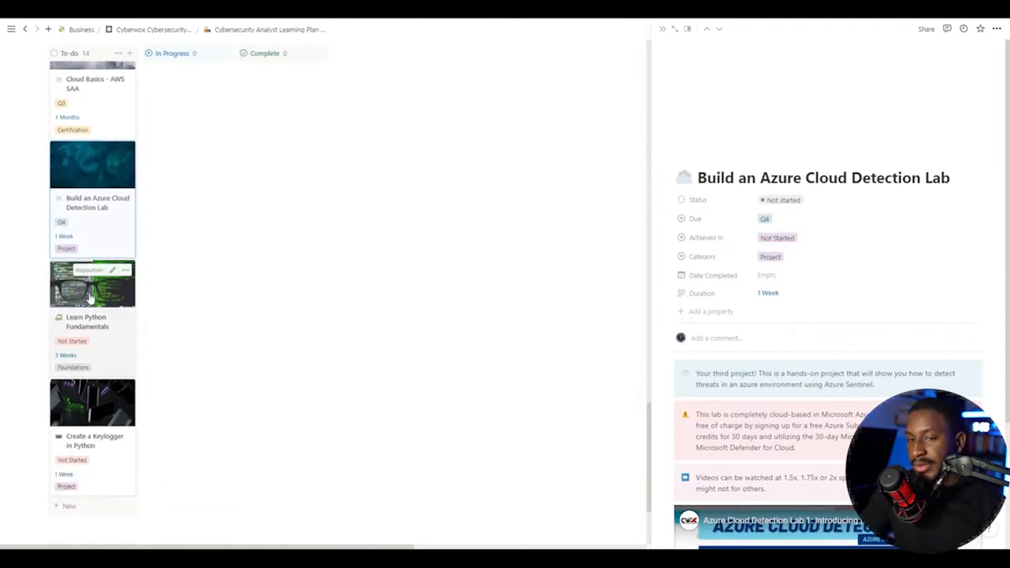
click(91, 298)
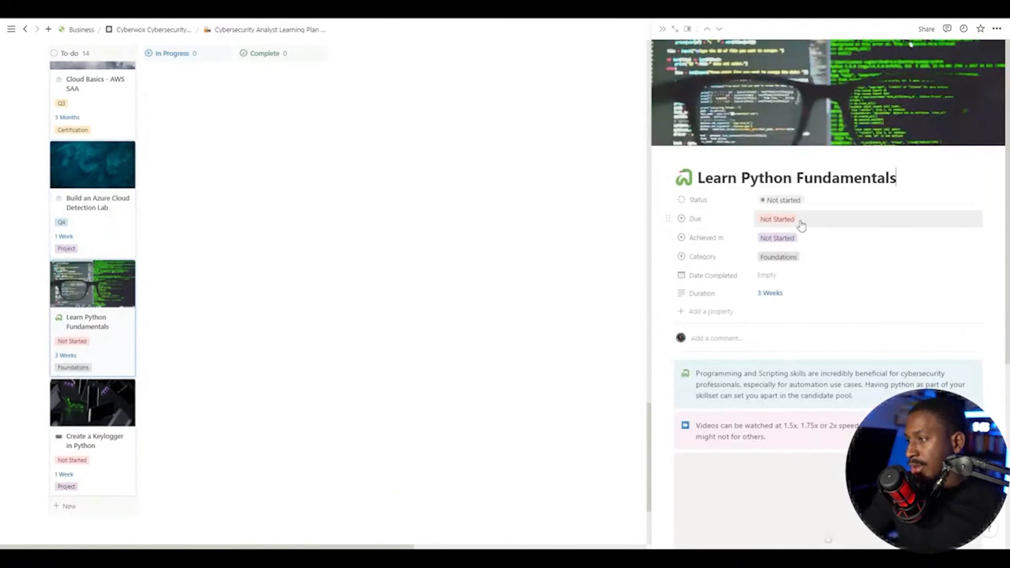
click(799, 221)
click(783, 250)
Step: Set Due to Q4 on the Create a Keylogger in Python card
scroll(185, 334, down, 2)
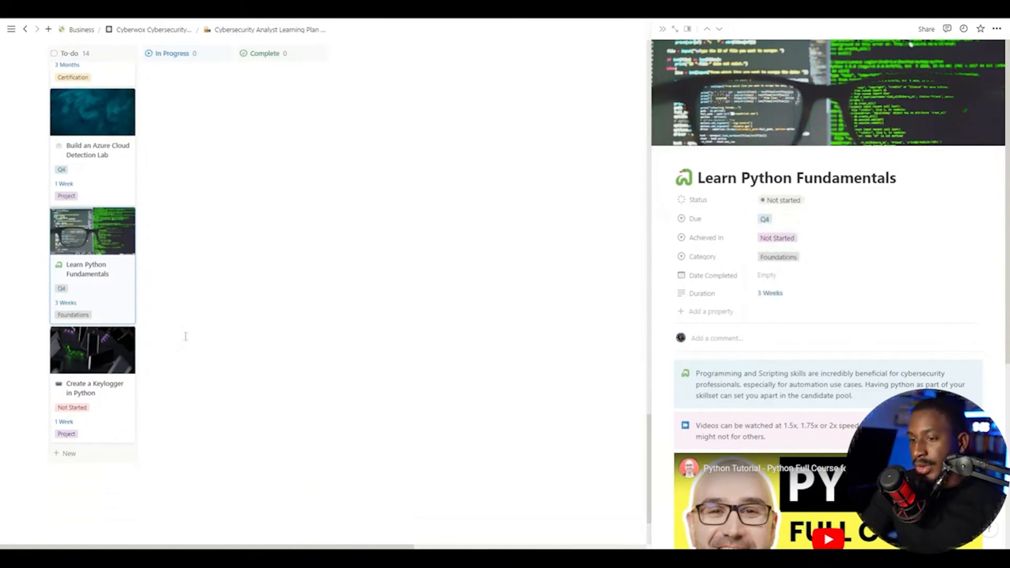
click(96, 388)
click(857, 225)
click(779, 250)
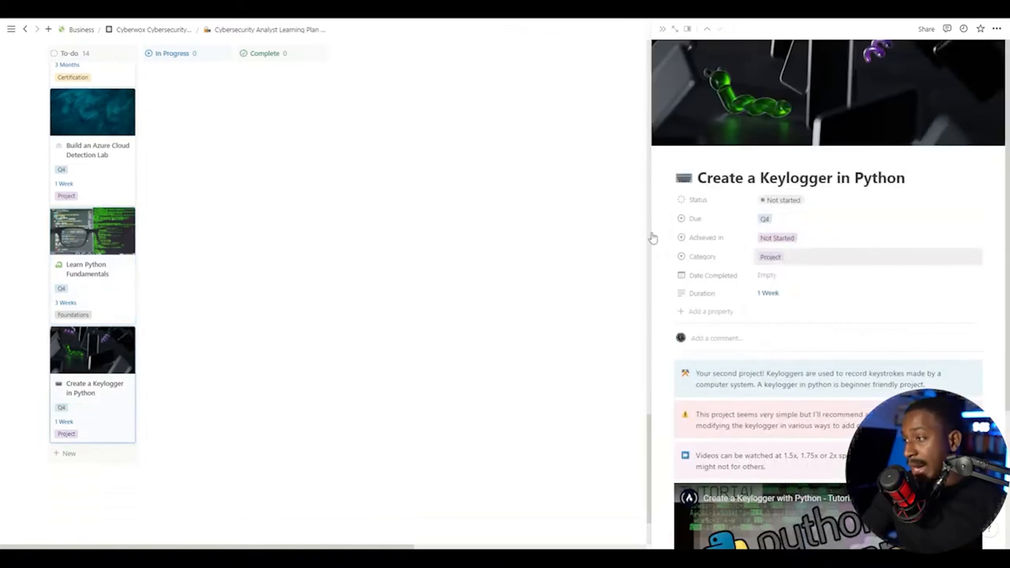
Step: Show the Goals Tracker in its Due Date view and close the open card to examine the goals by quarter
scroll(110, 228, up, 5)
scroll(111, 228, up, 15)
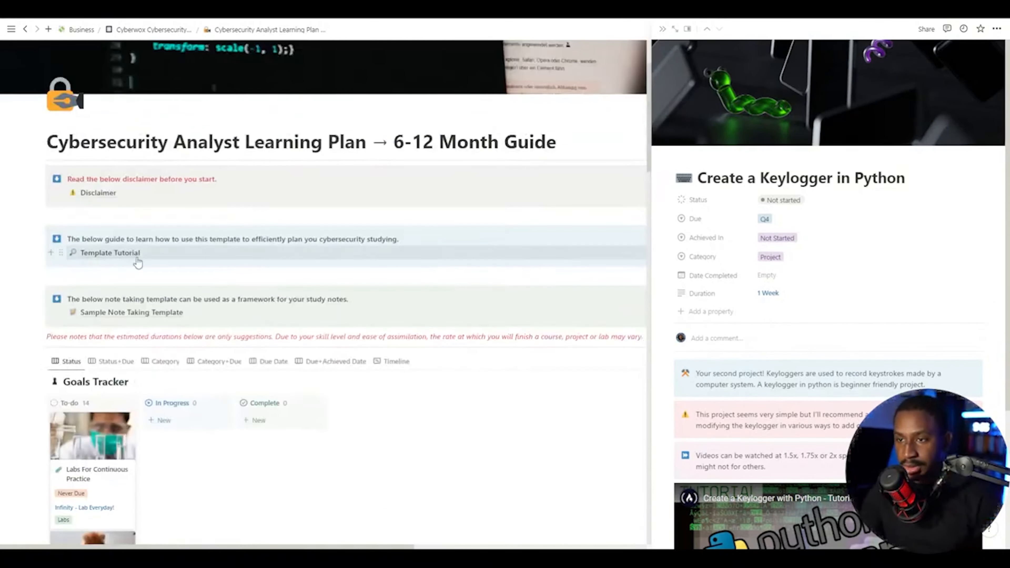
click(271, 361)
scroll(411, 237, down, 3)
scroll(411, 236, down, 1)
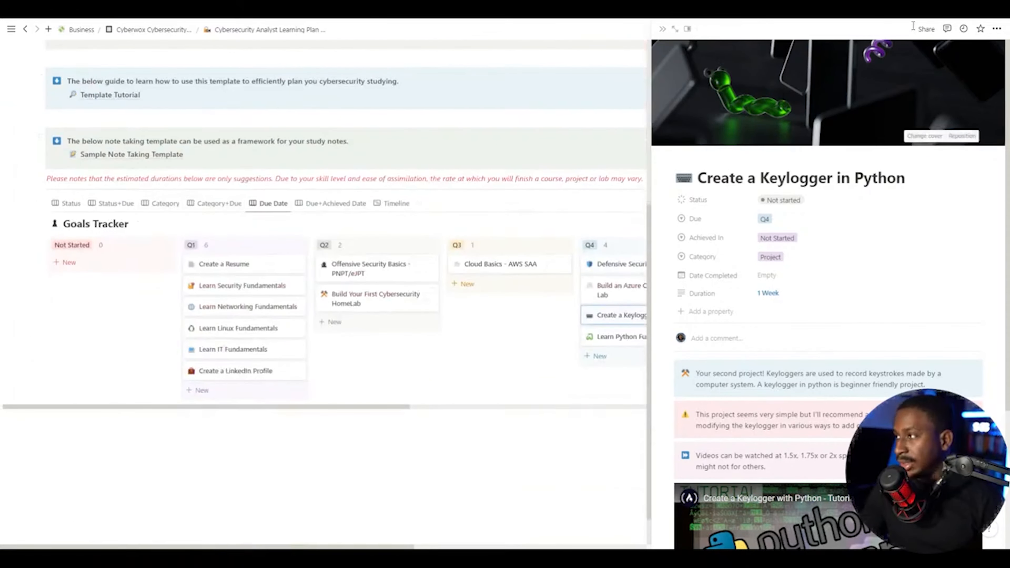
click(661, 29)
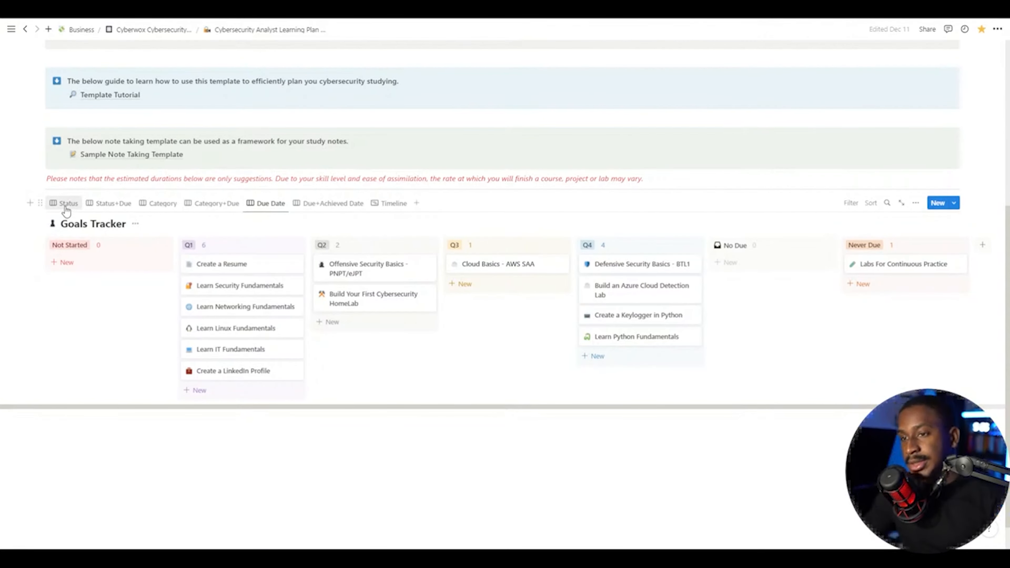
Step: In the Status+Due view, move the Q1 cards Learn Security Fundamentals, Learn Networking Fundamentals and Learn IT Fundamentals to In progress
click(106, 203)
scroll(427, 302, down, 3)
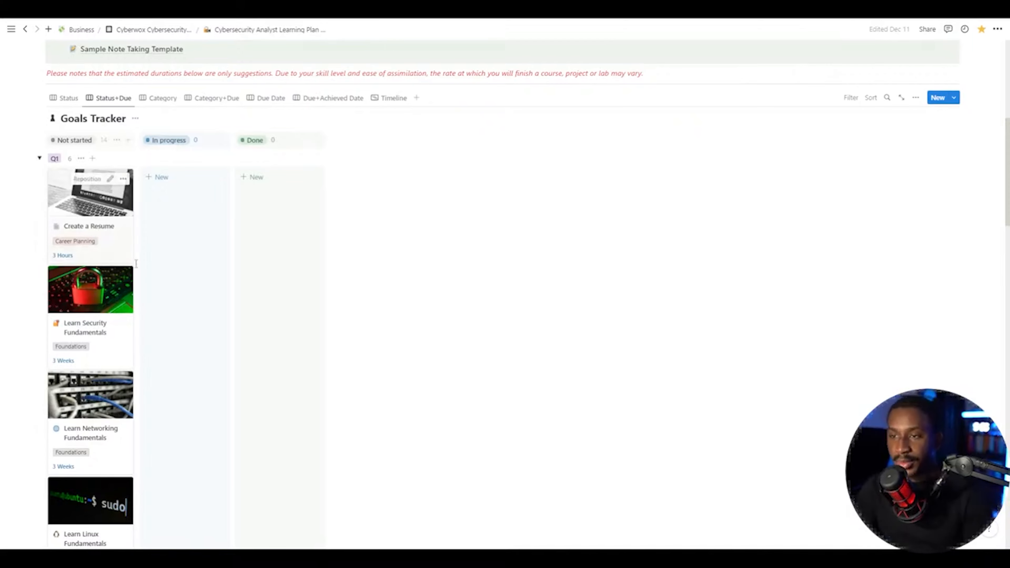
scroll(101, 232, up, 6)
scroll(145, 272, down, 10)
scroll(139, 271, up, 5)
drag(91, 346, 191, 310)
drag(107, 374, 205, 364)
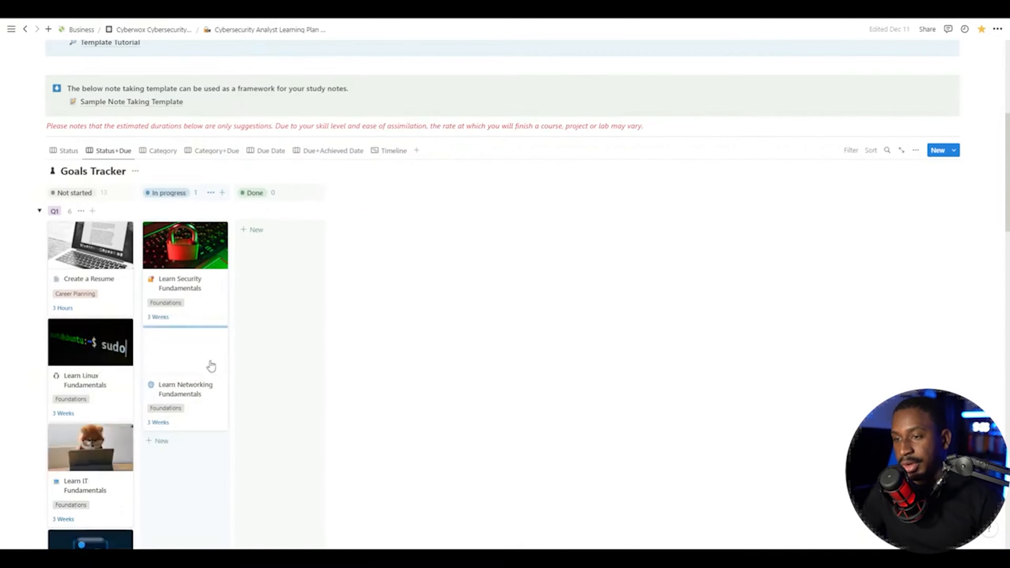
scroll(187, 362, down, 3)
drag(78, 417, 153, 364)
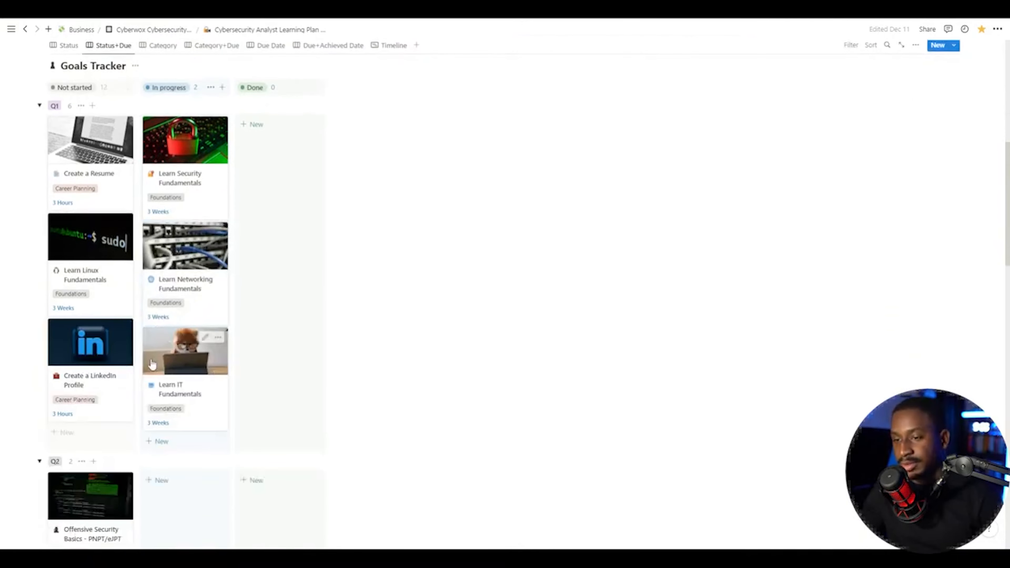
Step: Move the Q1 cards Create a LinkedIn Profile, Create a Resume and Learn Linux Fundamentals to Done, and close the opened card
drag(85, 350, 284, 287)
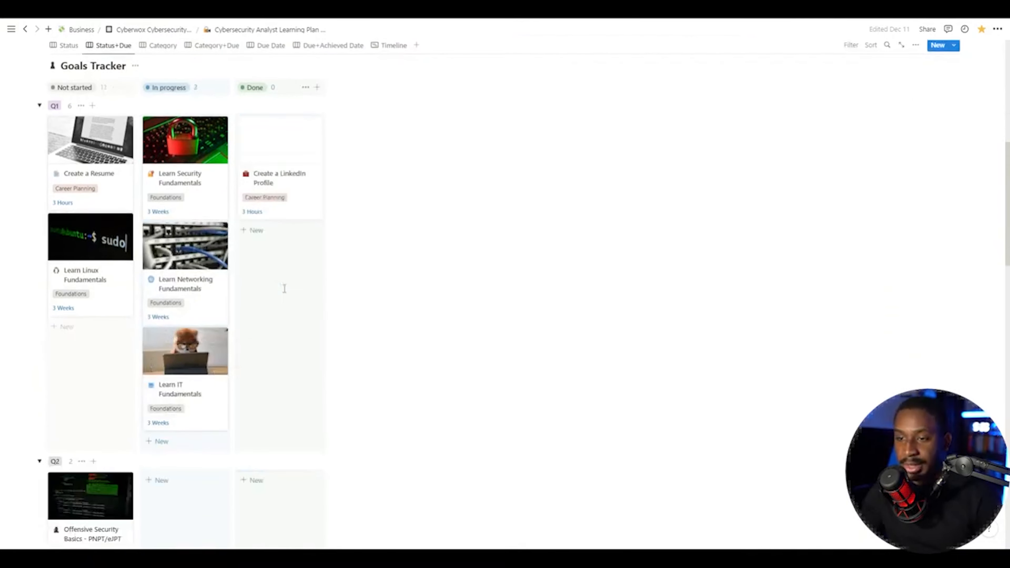
drag(84, 186, 304, 205)
click(304, 202)
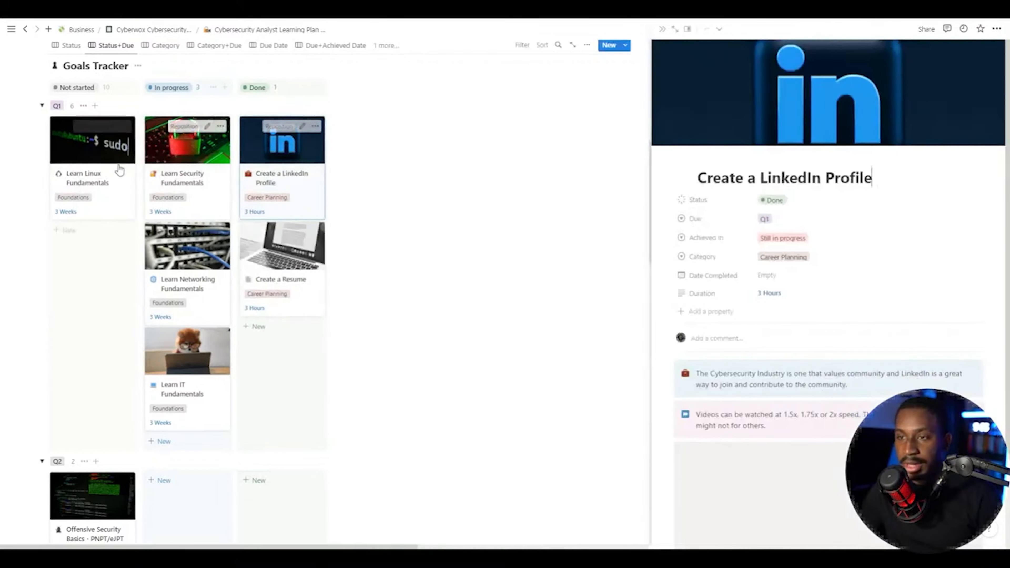
drag(134, 178, 293, 320)
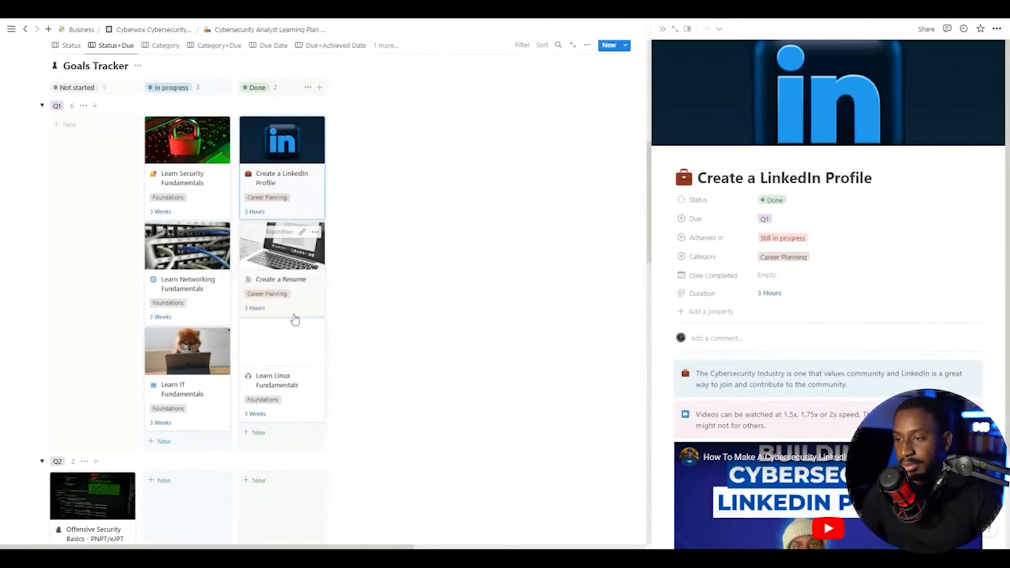
click(662, 29)
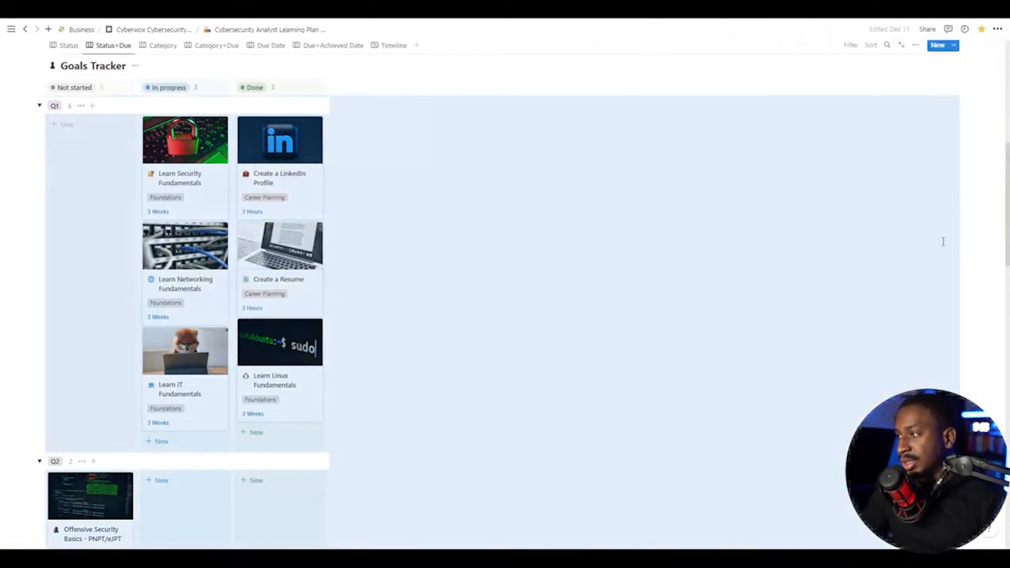
click(984, 228)
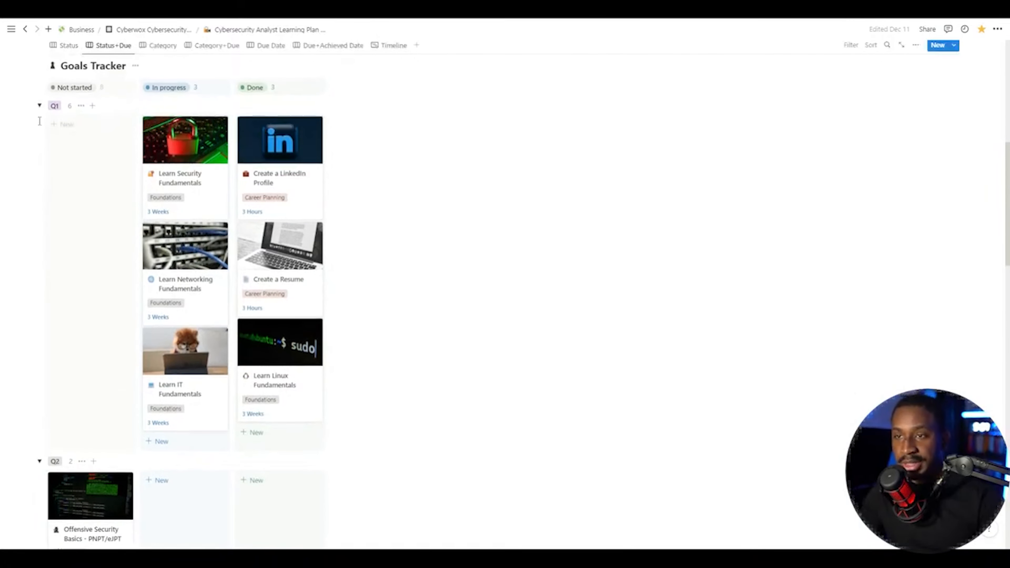
Step: Collapse the Q1 and Q2 groups in the Status+Due view and look over the remaining quarters
click(46, 108)
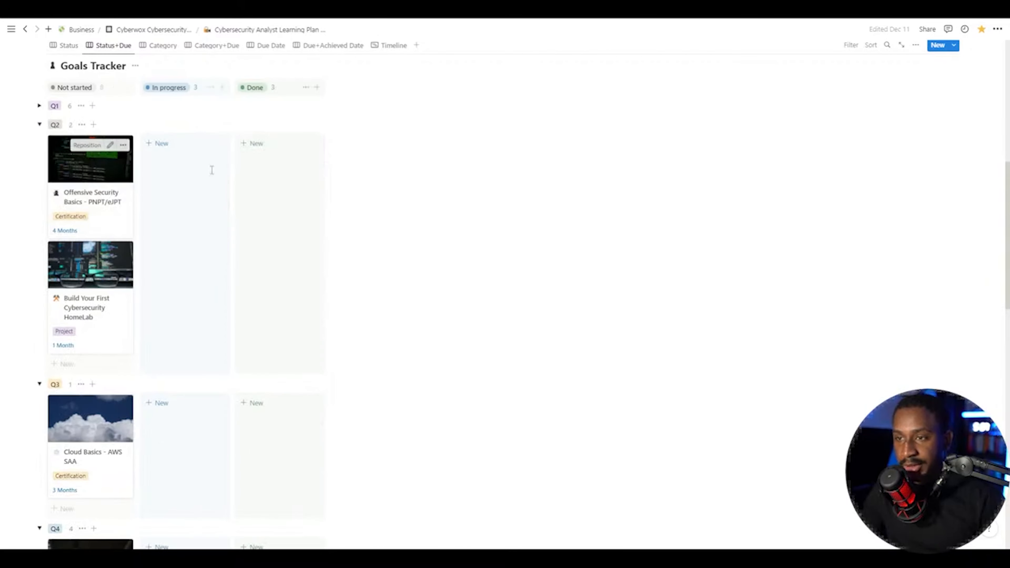
click(40, 125)
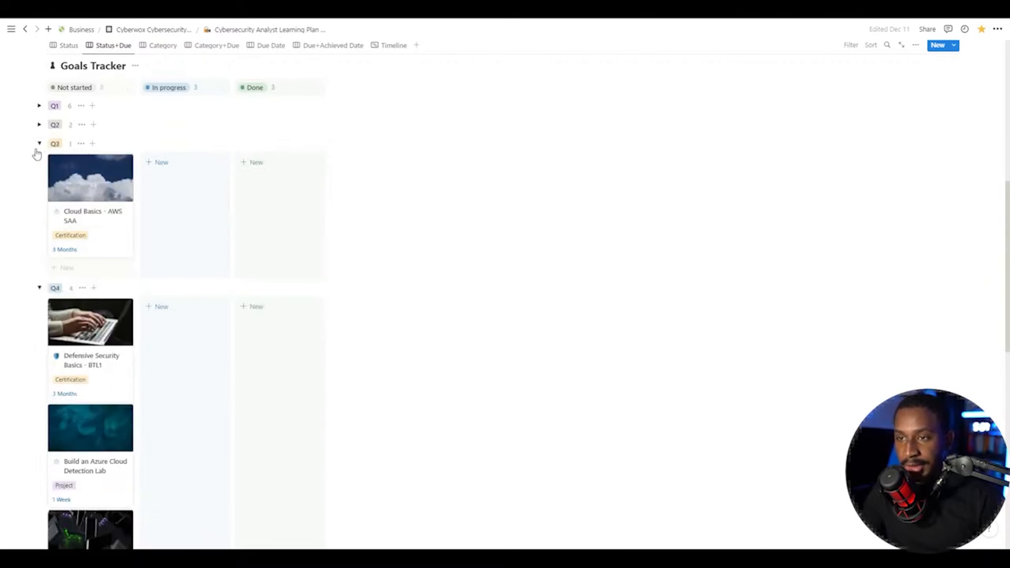
scroll(147, 203, down, 10)
scroll(151, 191, up, 15)
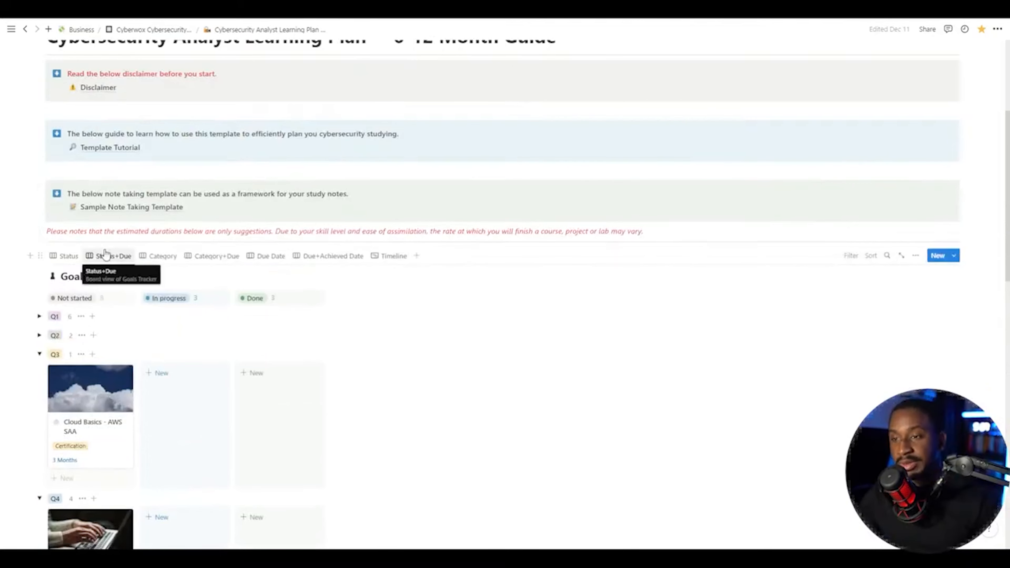
Step: Examine the goals in the Category view, checking each card's status and due quarter, and compare it with the Status view
click(162, 255)
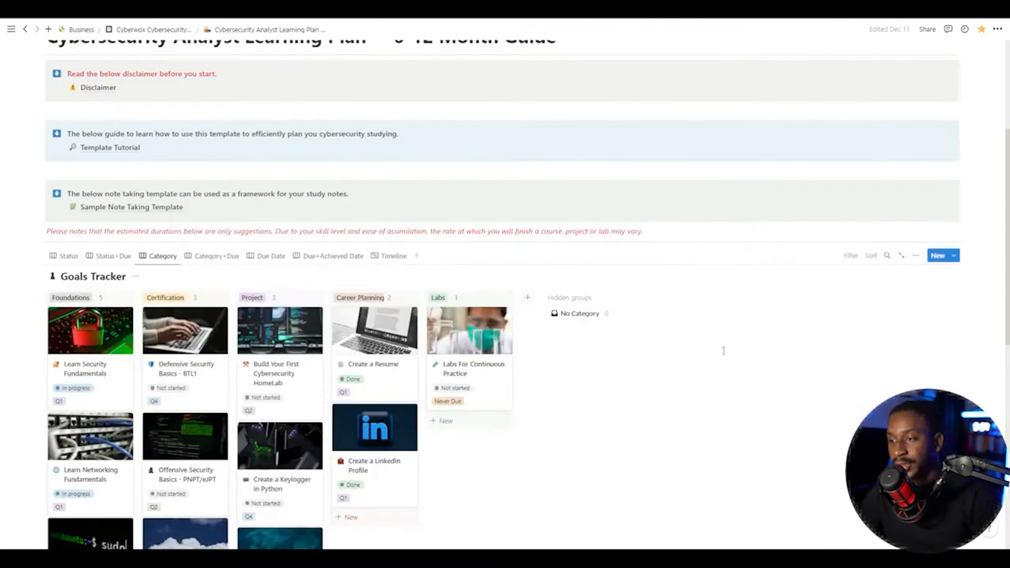
scroll(720, 358, down, 3)
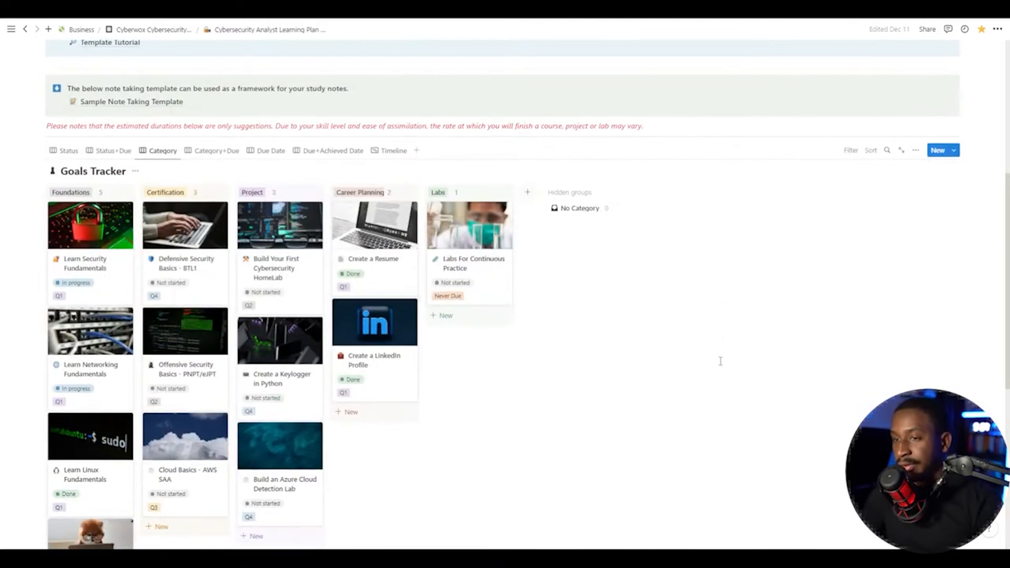
scroll(720, 361, down, 1)
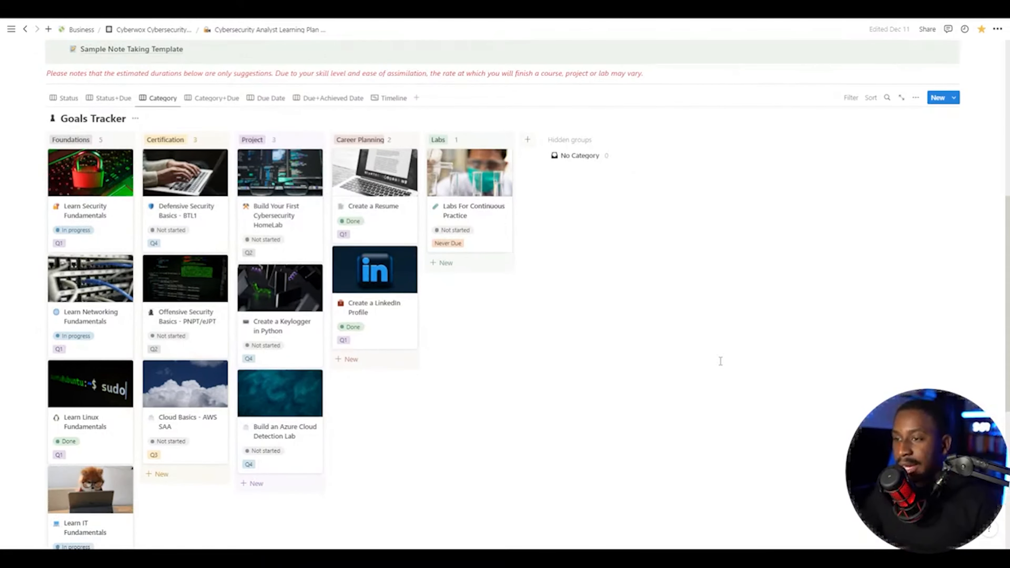
scroll(210, 445, down, 1)
scroll(127, 248, up, 2)
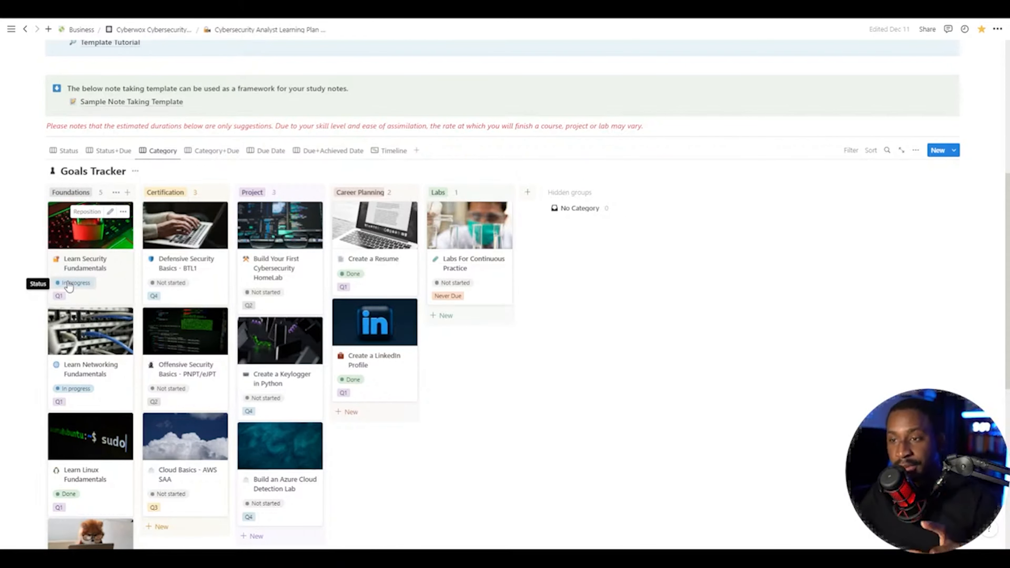
click(65, 151)
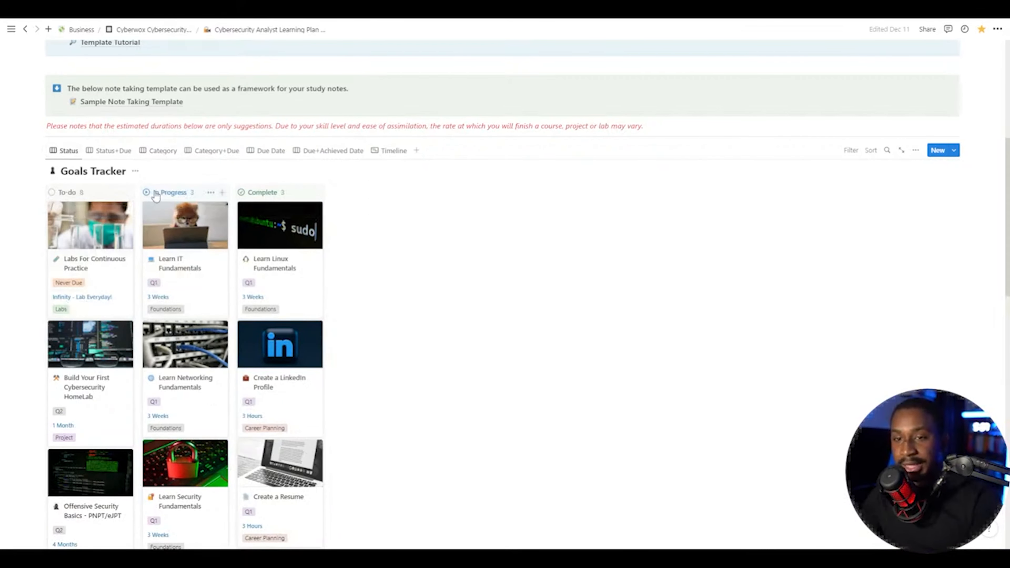
click(153, 150)
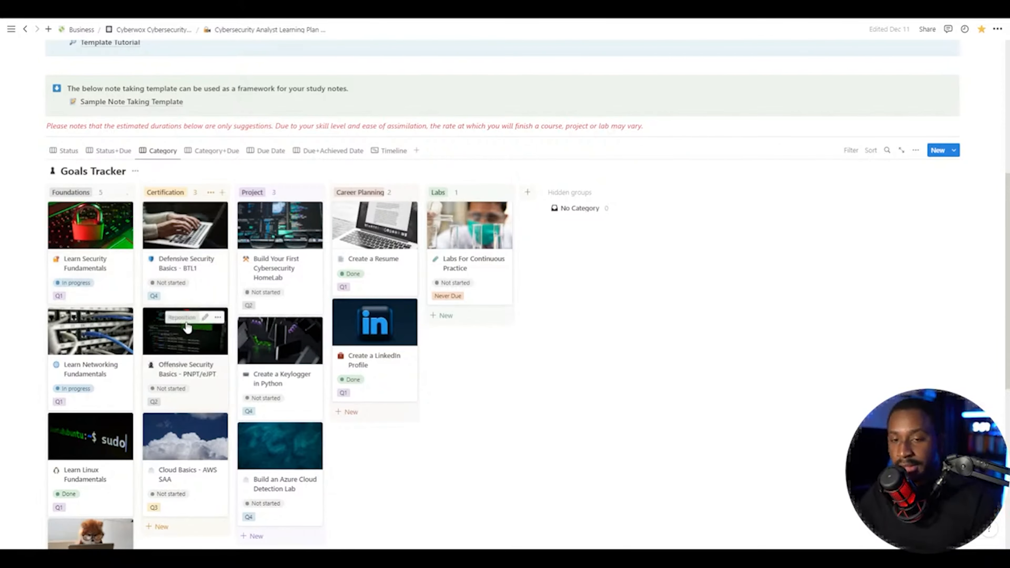
Step: In the Category+Due view, collapse the Project, Labs, Certification and Career Planning groups
click(211, 151)
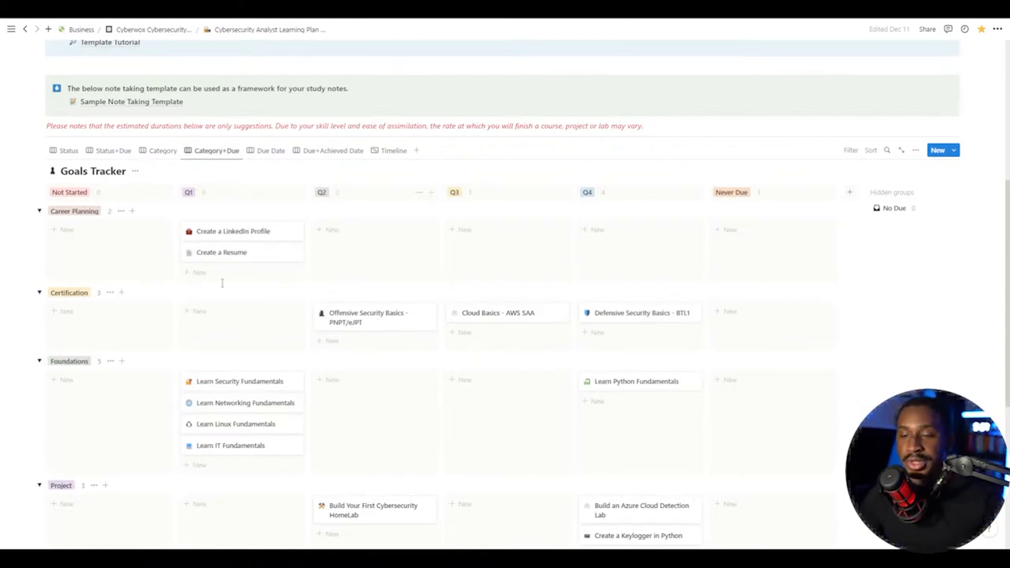
scroll(222, 282, down, 1)
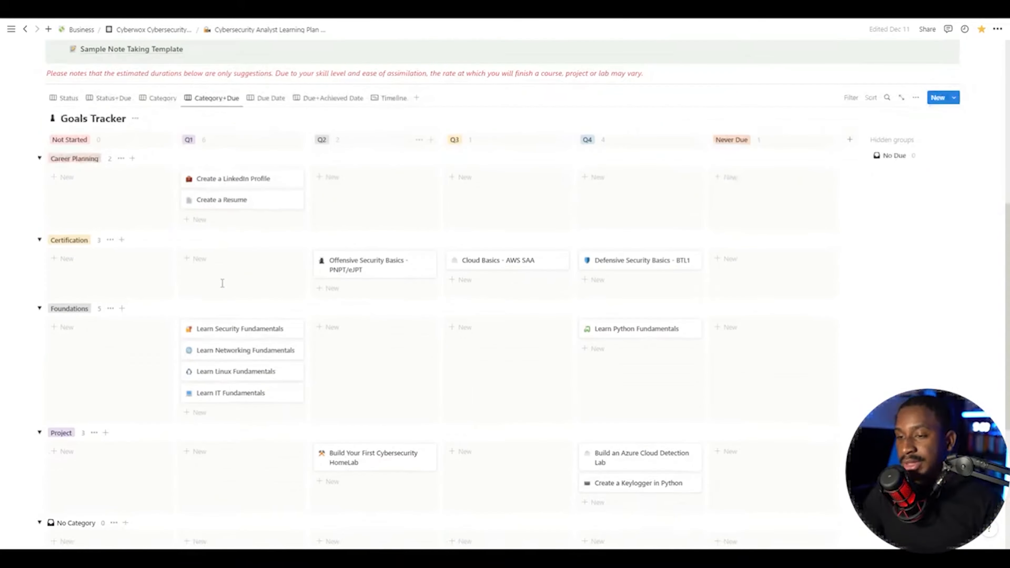
click(40, 432)
click(40, 491)
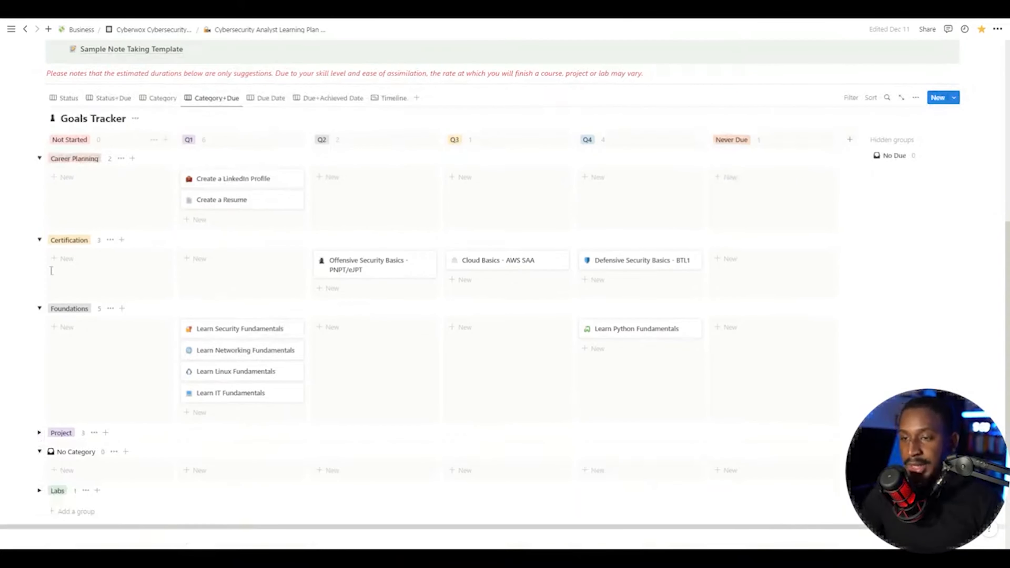
click(40, 240)
click(41, 159)
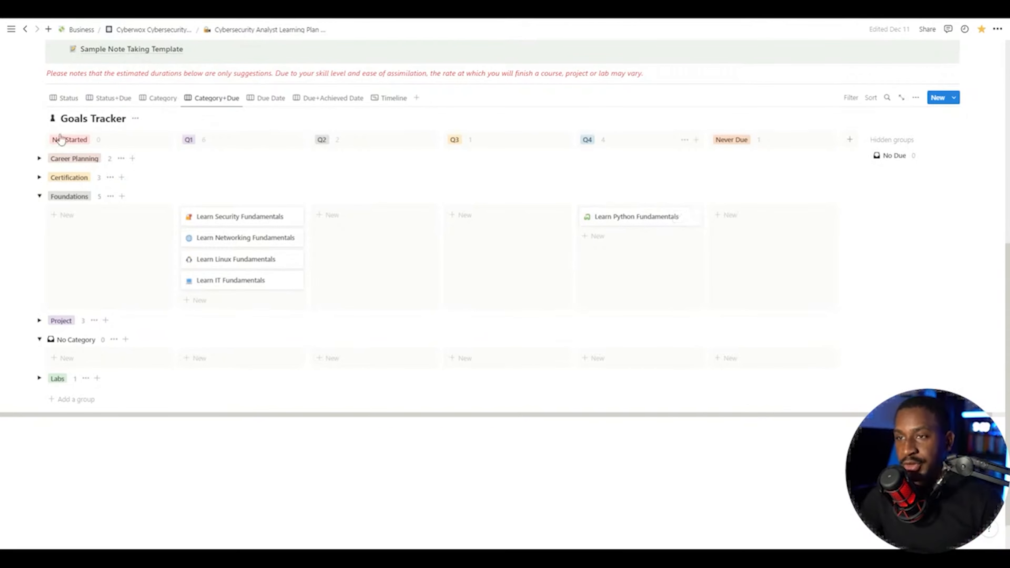
Step: Go through the Goals Tracker's Status, Status+Due, Category, Category+Due and Due Date views in turn
mouse_move(20, 105)
click(66, 98)
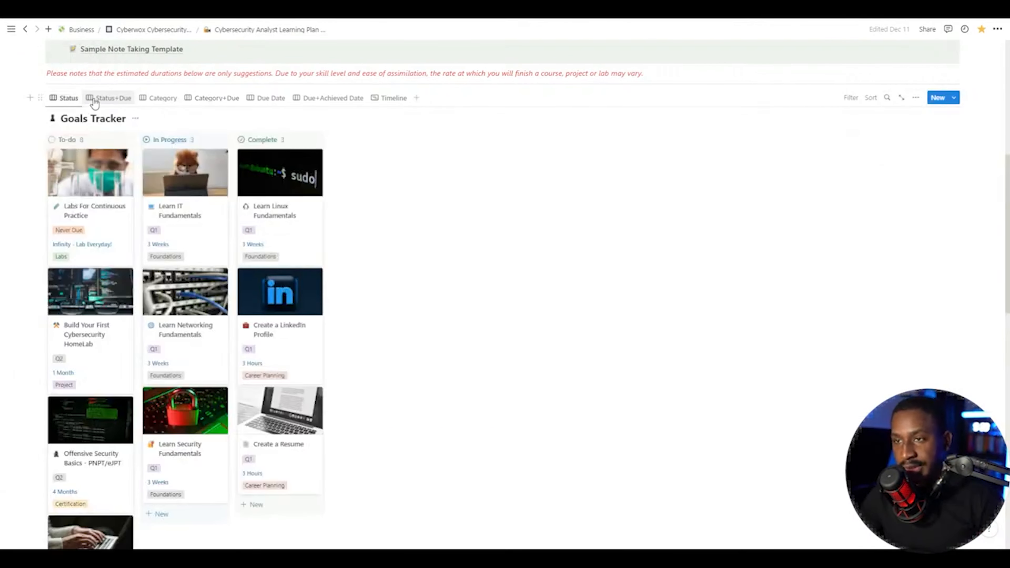
click(94, 102)
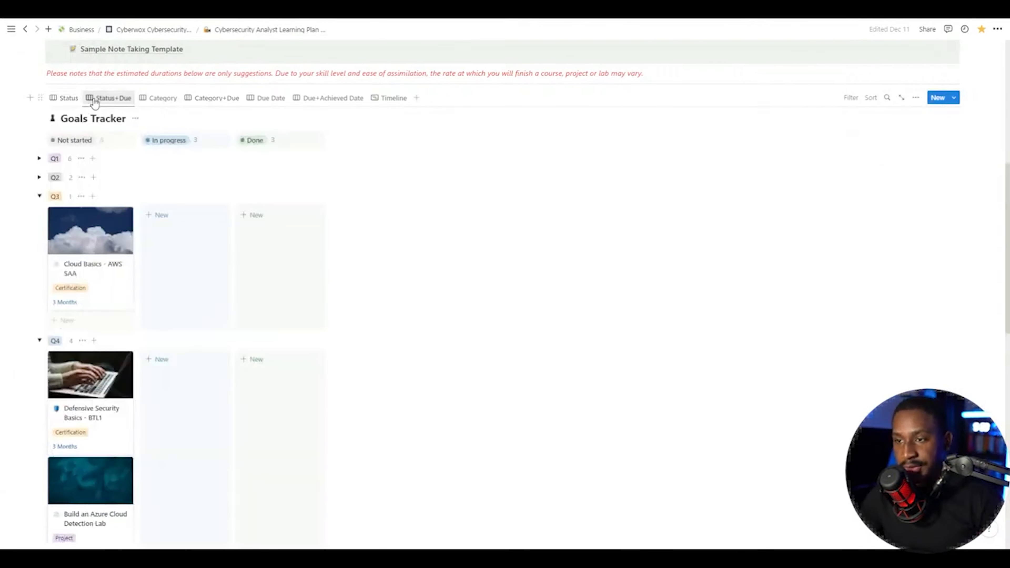
click(167, 100)
click(214, 102)
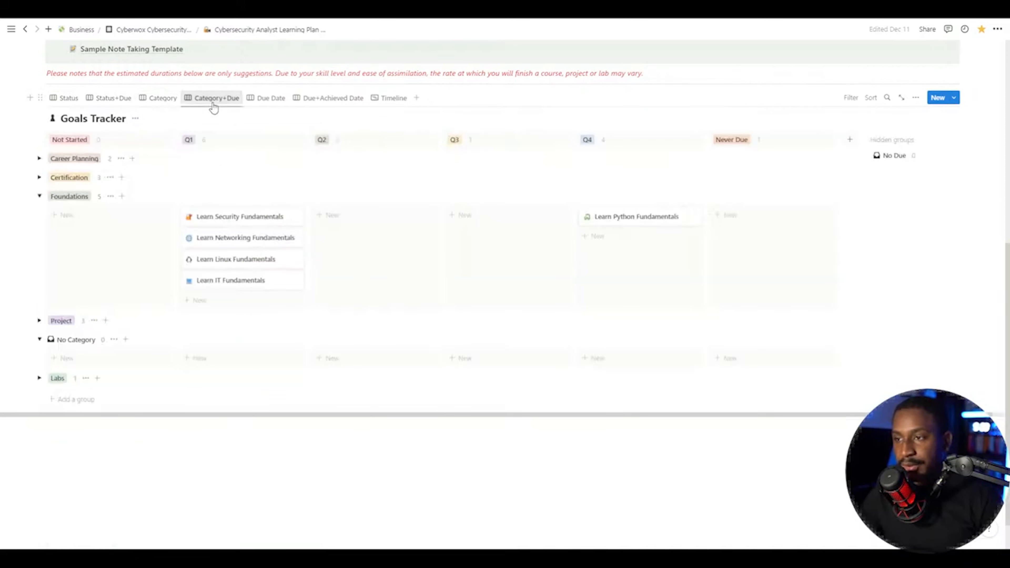
click(258, 96)
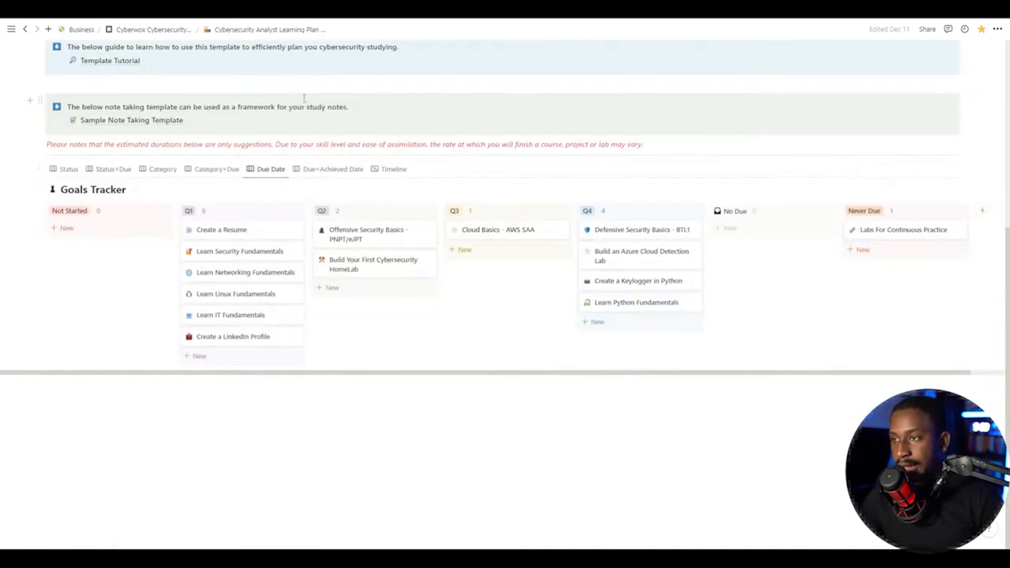
Step: In the Due+Achieved Date view, move the four Q1 Fundamentals cards to Achieved in Q1 and Create a LinkedIn Profile to Achieved in Q4
click(313, 172)
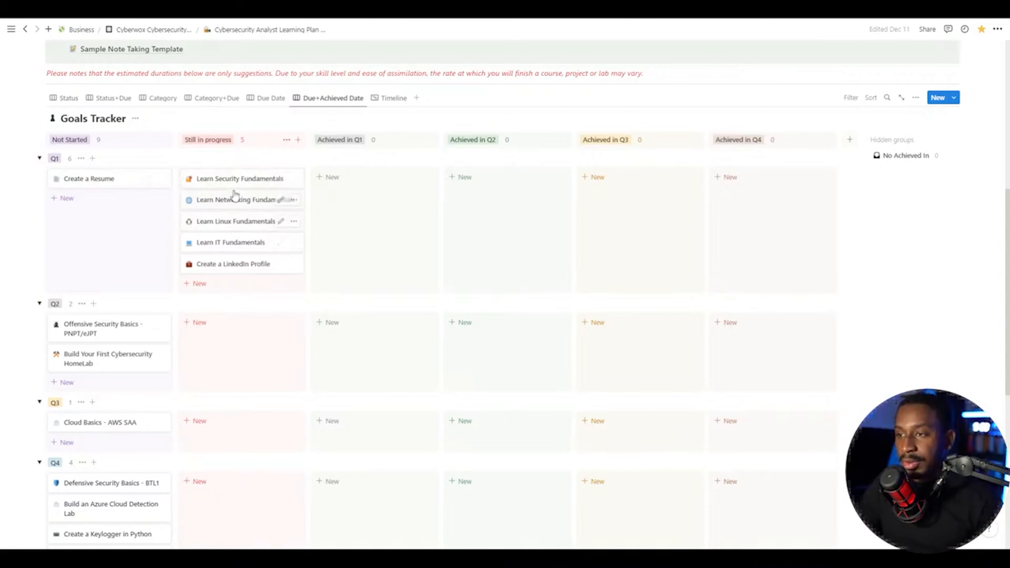
drag(234, 181, 349, 196)
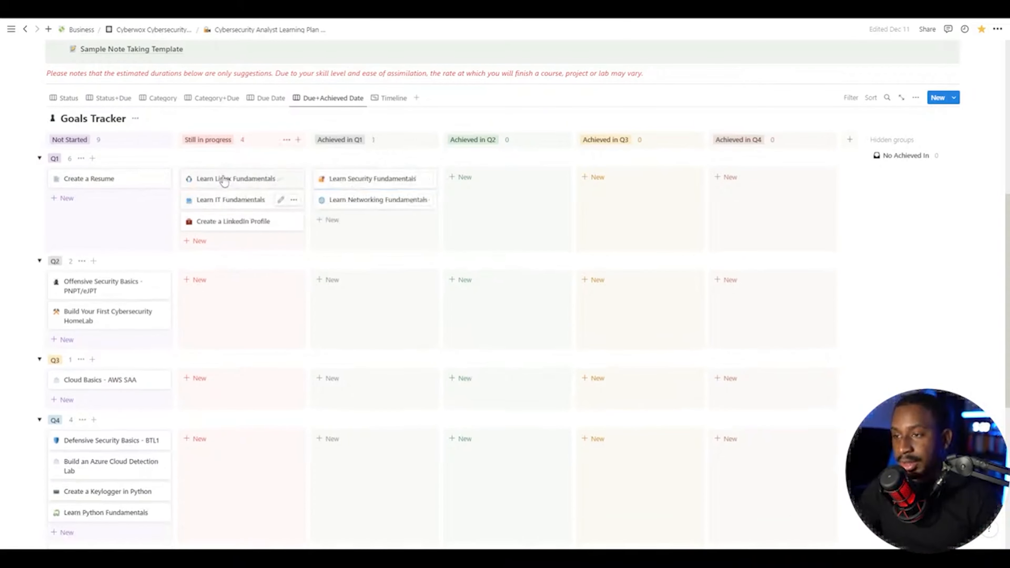
drag(224, 181, 354, 180)
drag(248, 185, 362, 185)
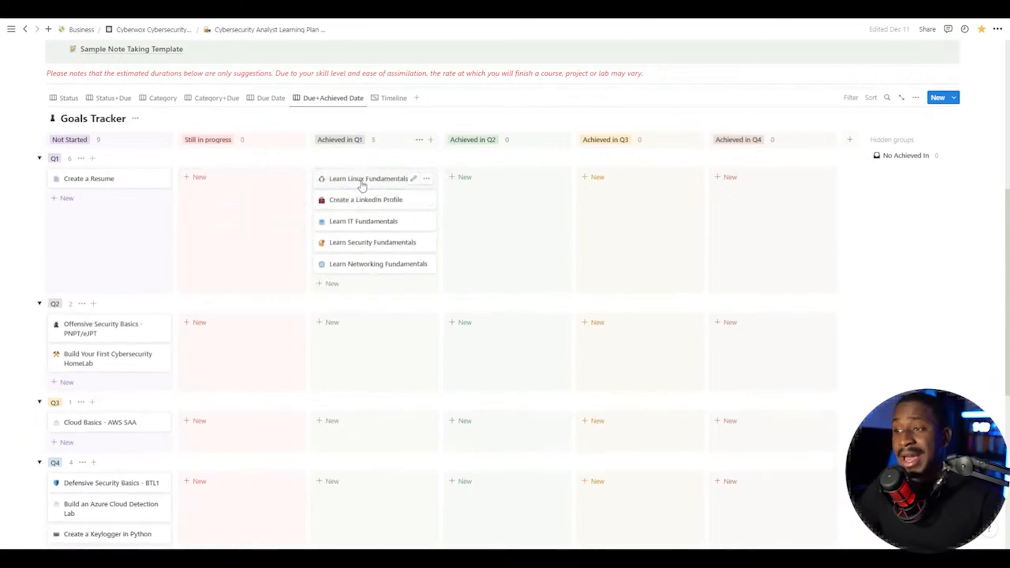
drag(356, 199, 765, 204)
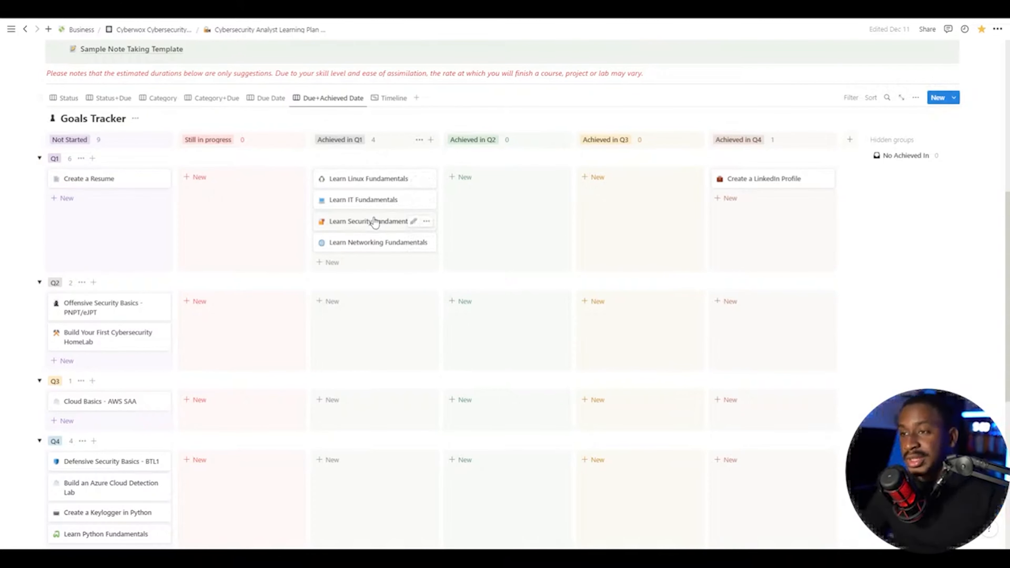
Step: Look over the learning plan page, examine its Sample Note Taking Template page, and return to the plan
scroll(269, 284, down, 2)
scroll(269, 280, up, 6)
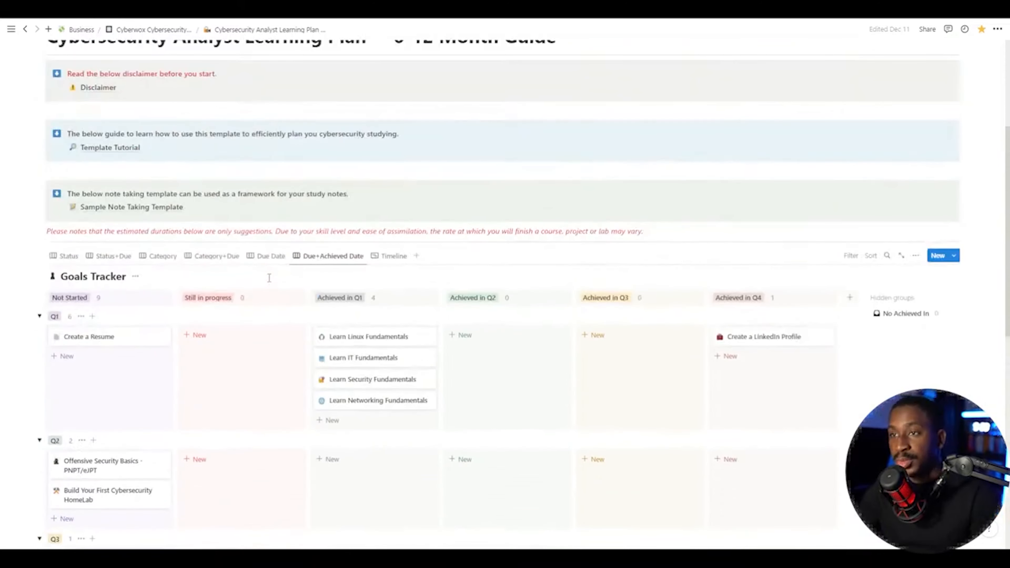
scroll(269, 278, up, 4)
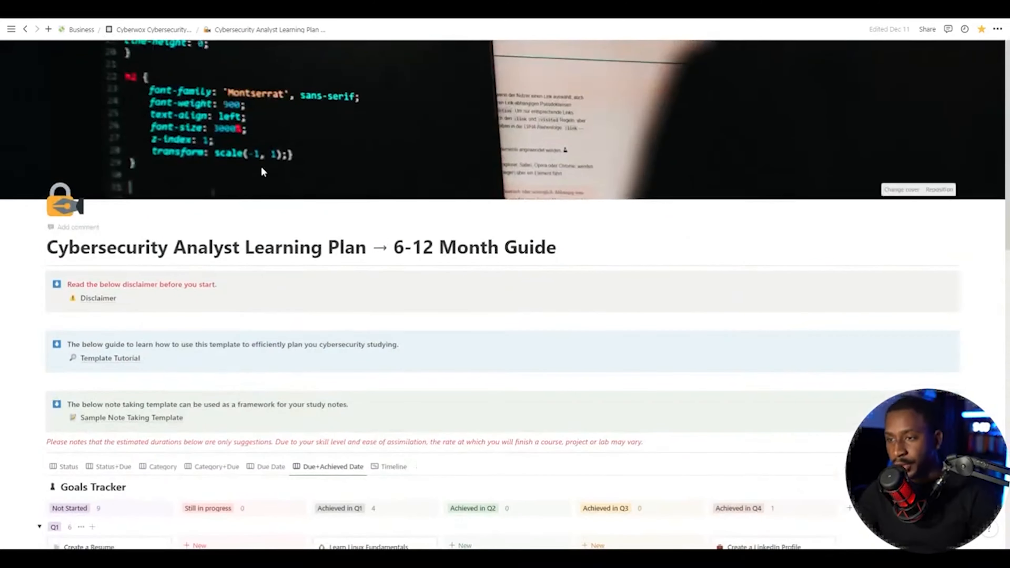
scroll(470, 219, down, 2)
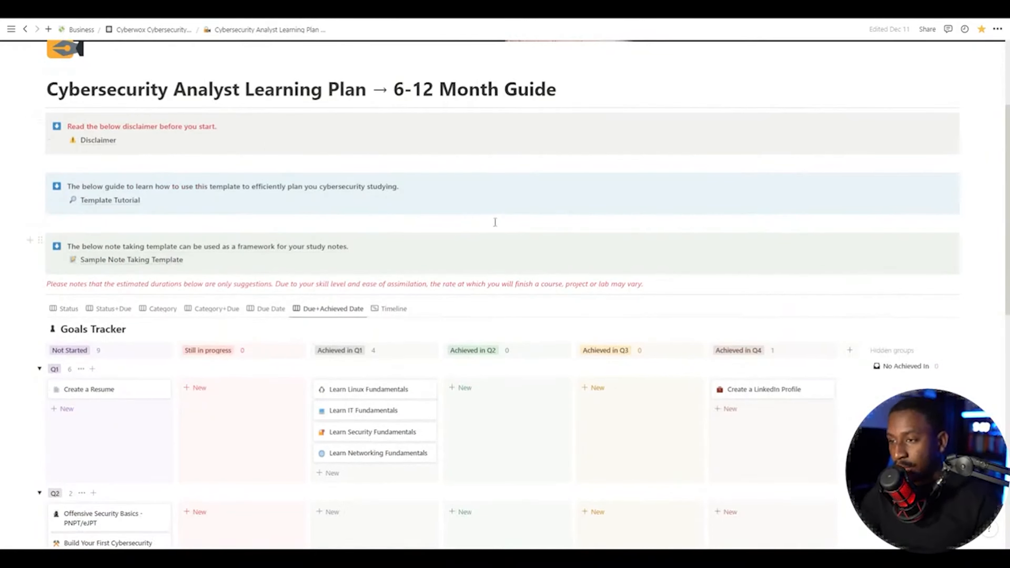
scroll(493, 221, up, 4)
scroll(463, 282, down, 5)
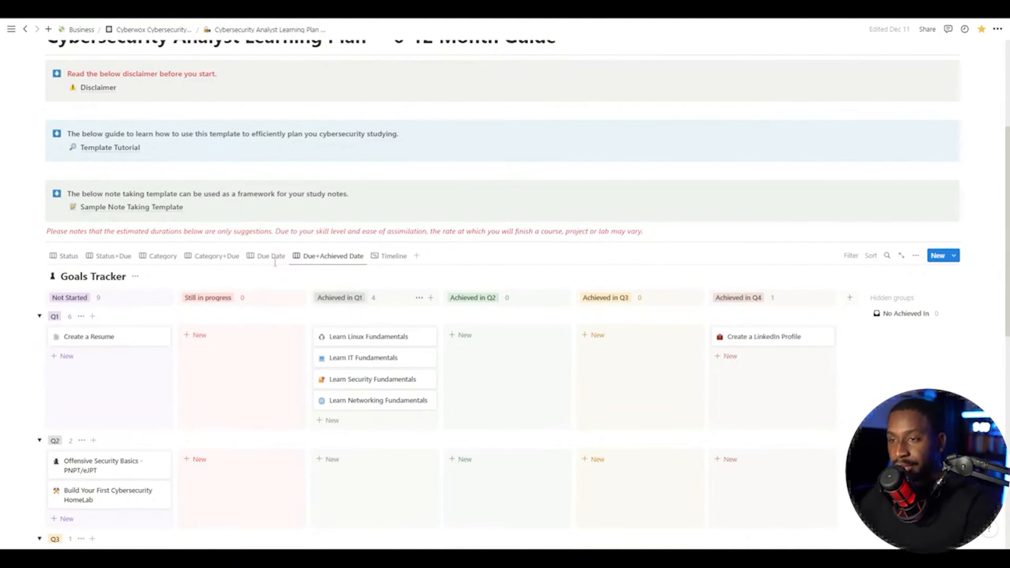
click(149, 207)
scroll(469, 353, down, 6)
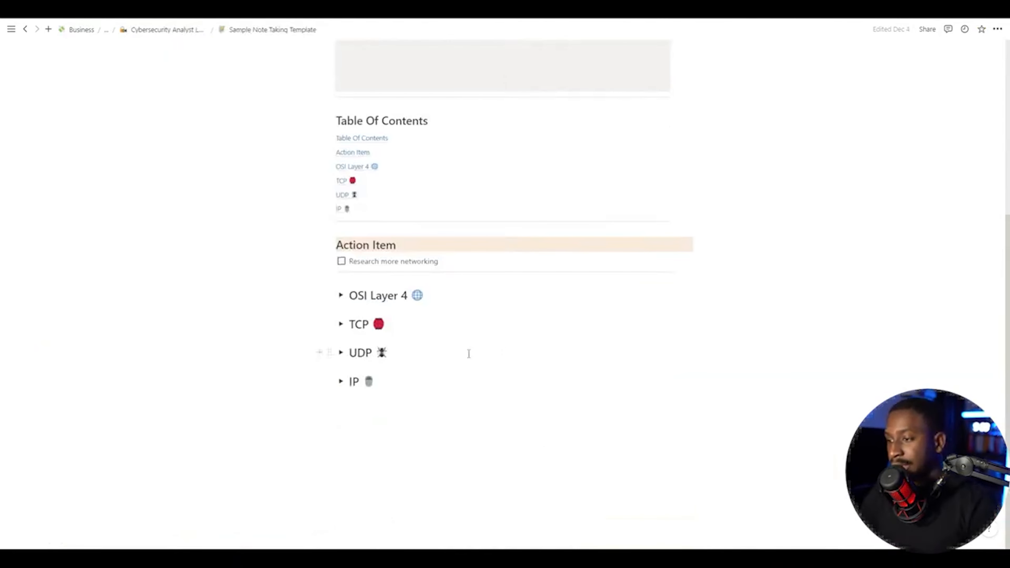
click(131, 30)
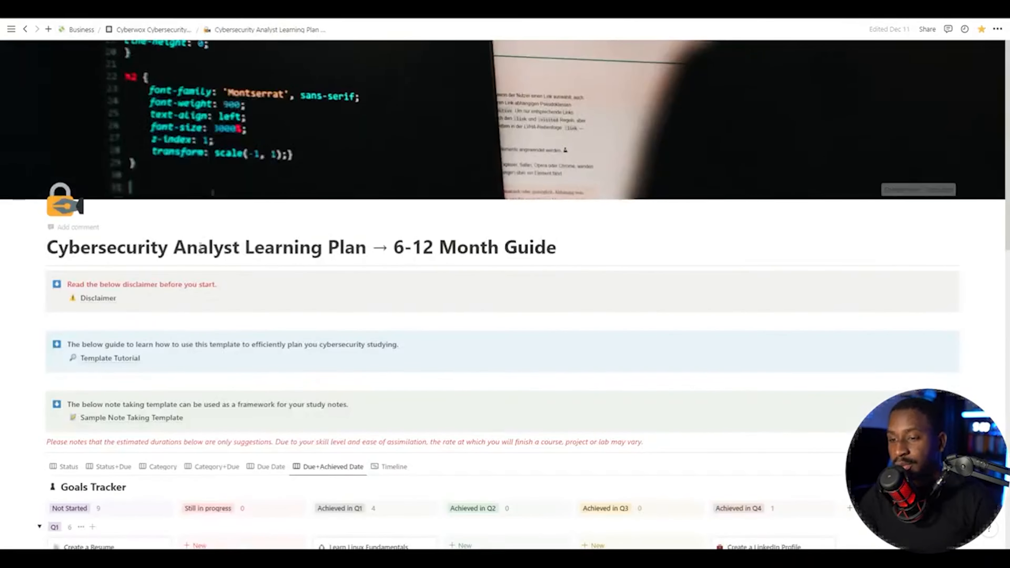
Step: Open the Labs For Continuous Practice card from the Status view and examine the lab platforms it recommends
scroll(207, 287, down, 7)
scroll(207, 287, down, 3)
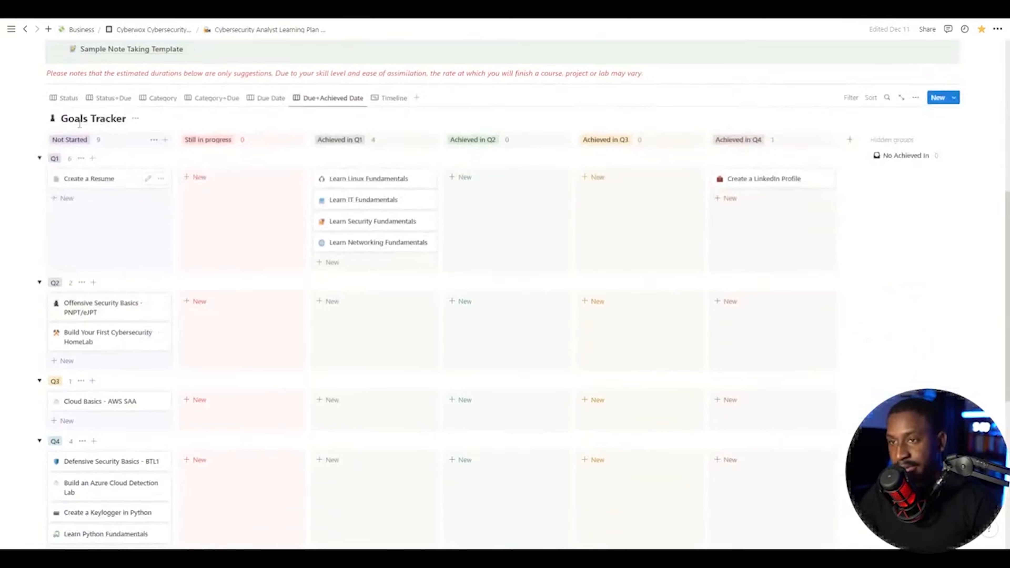
click(65, 98)
click(97, 194)
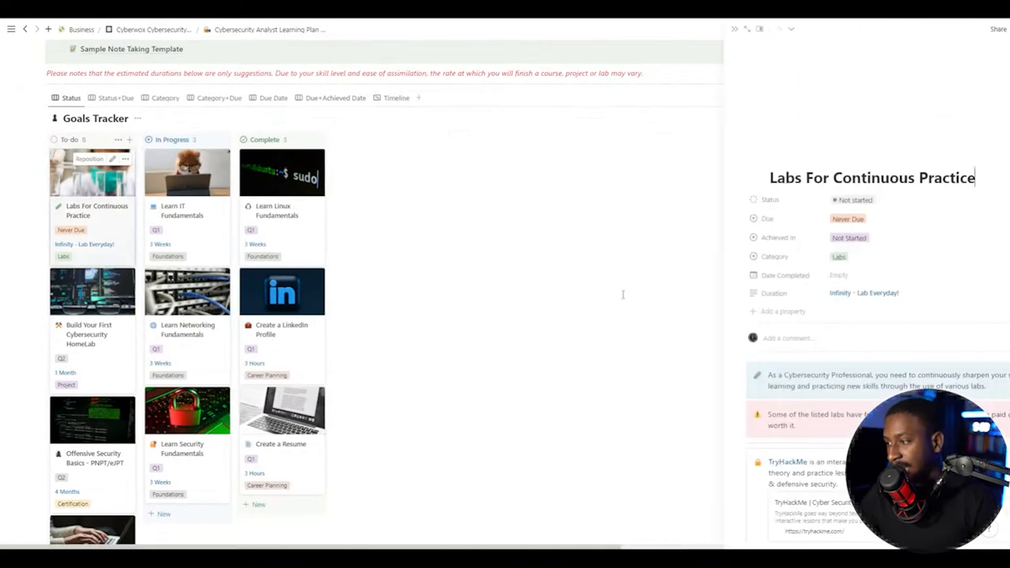
scroll(770, 332, down, 10)
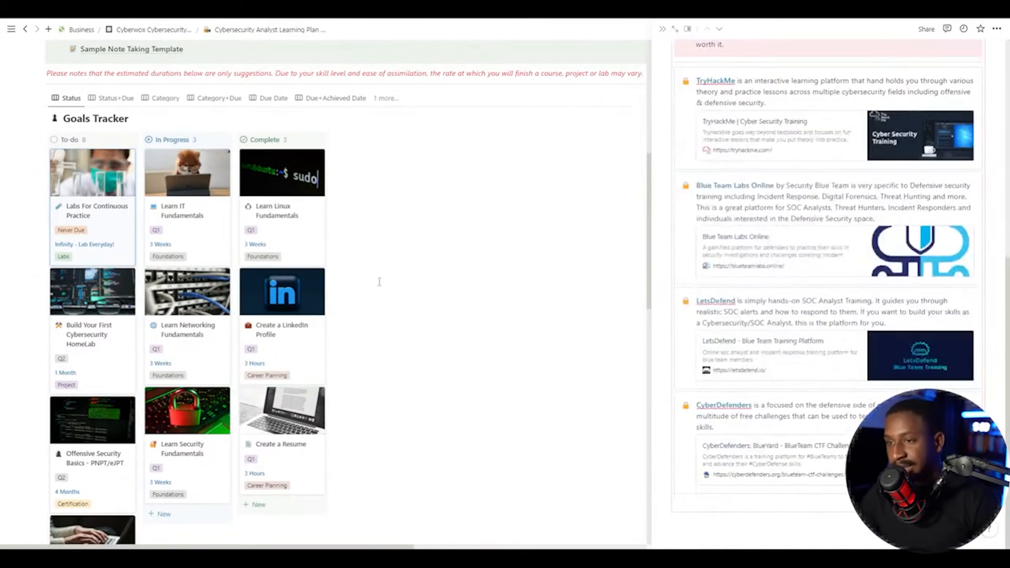
Step: Open the Build Your First Cybersecurity HomeLab card and read its project notes, followed by the Offensive Security Basics - PNPT/eJPT card
click(90, 312)
scroll(825, 318, down, 3)
scroll(826, 319, down, 2)
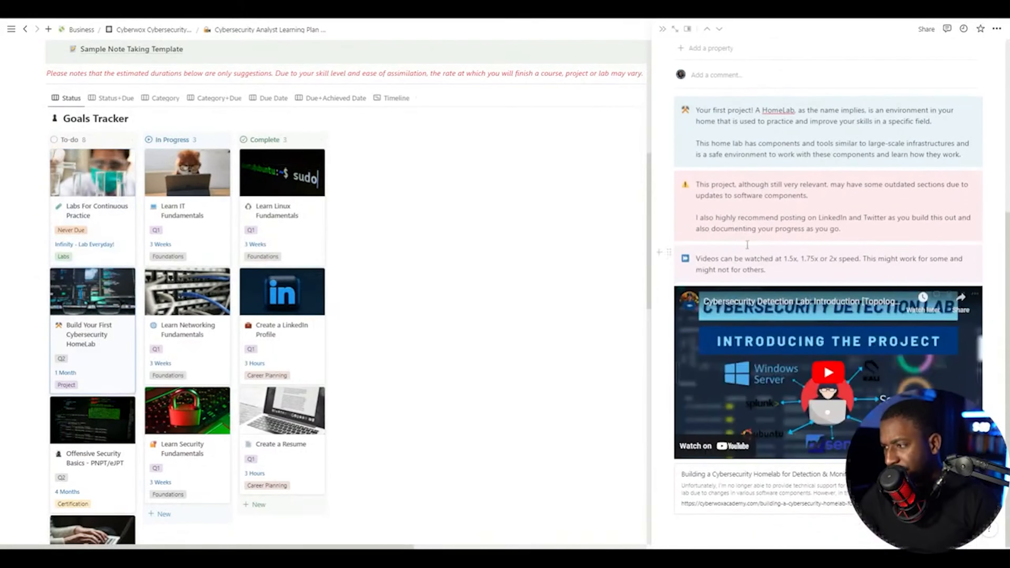
scroll(73, 392, down, 3)
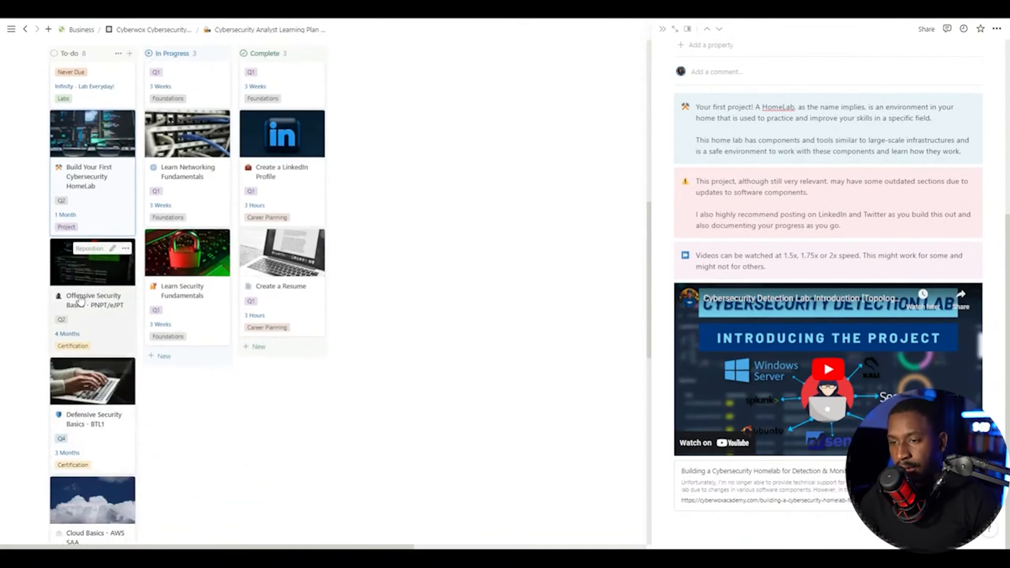
click(91, 278)
Step: View the Learn IT Fundamentals and Create a LinkedIn Profile cards in turn, and close the card preview
scroll(211, 294, up, 3)
click(187, 157)
scroll(870, 296, down, 5)
scroll(870, 296, down, 3)
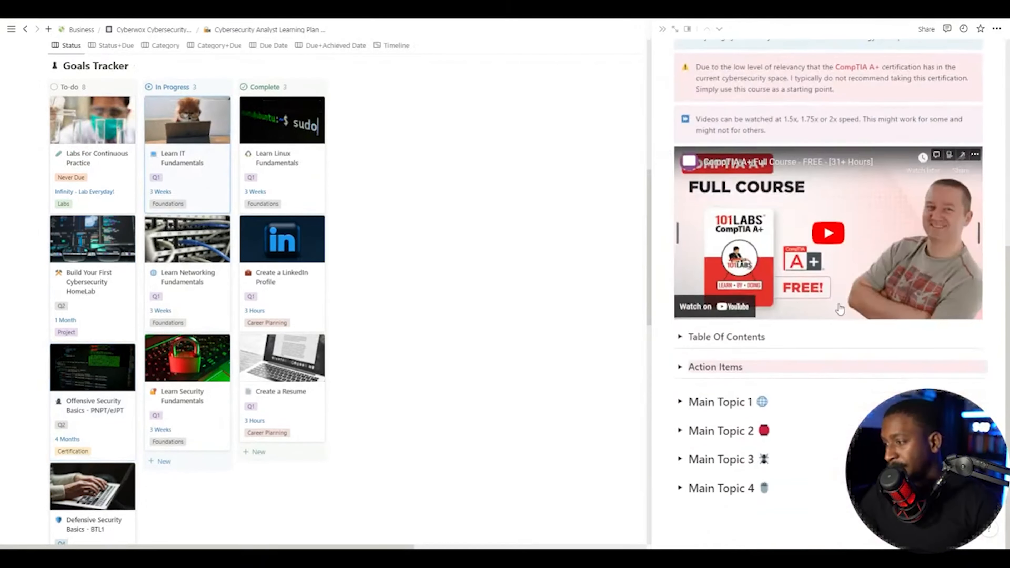
click(281, 276)
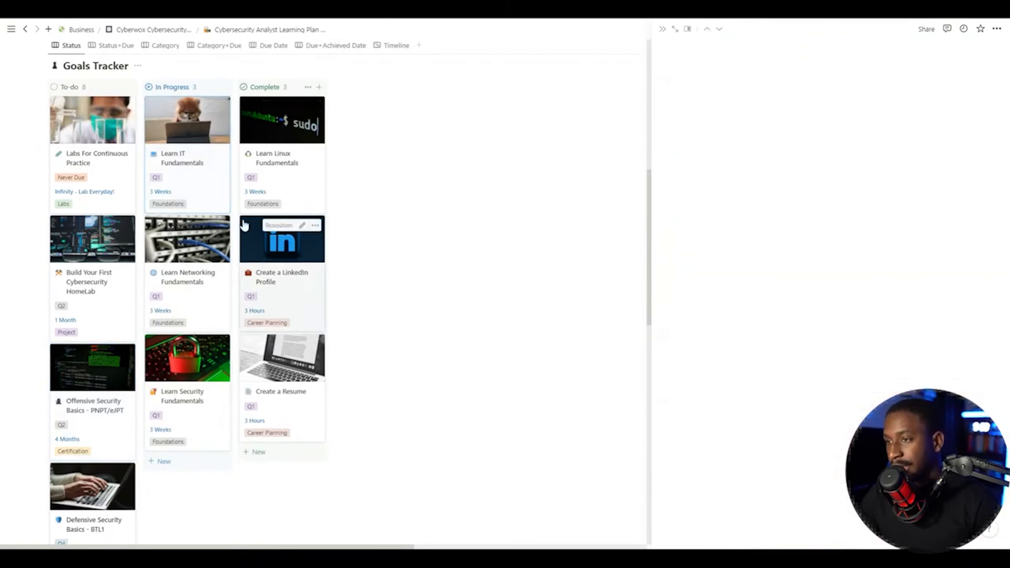
scroll(502, 199, up, 5)
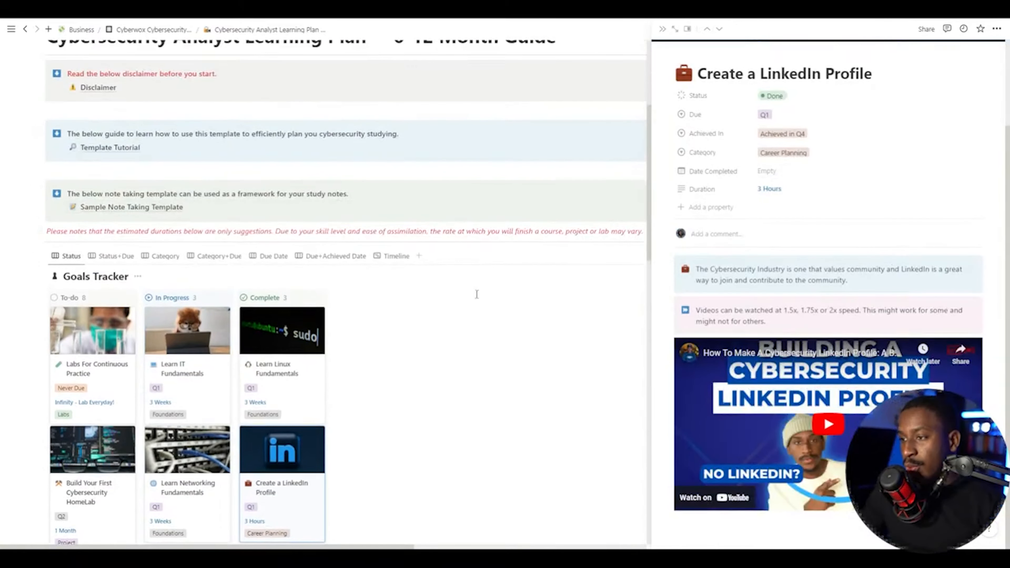
click(477, 294)
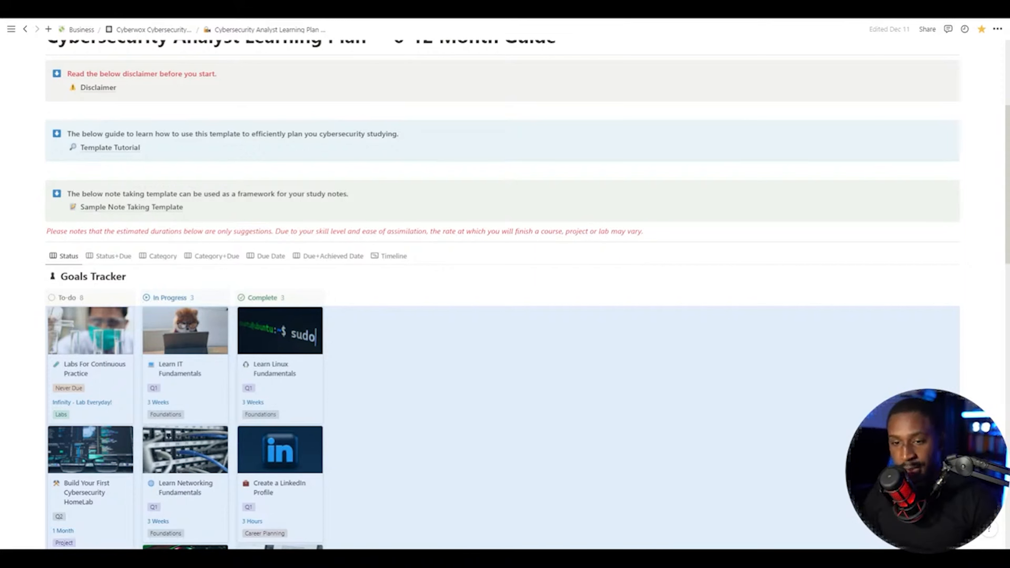
Step: Go to the Second Semester Cybersecurity page and show the Course Tracker's Status view
scroll(504, 279, up, 5)
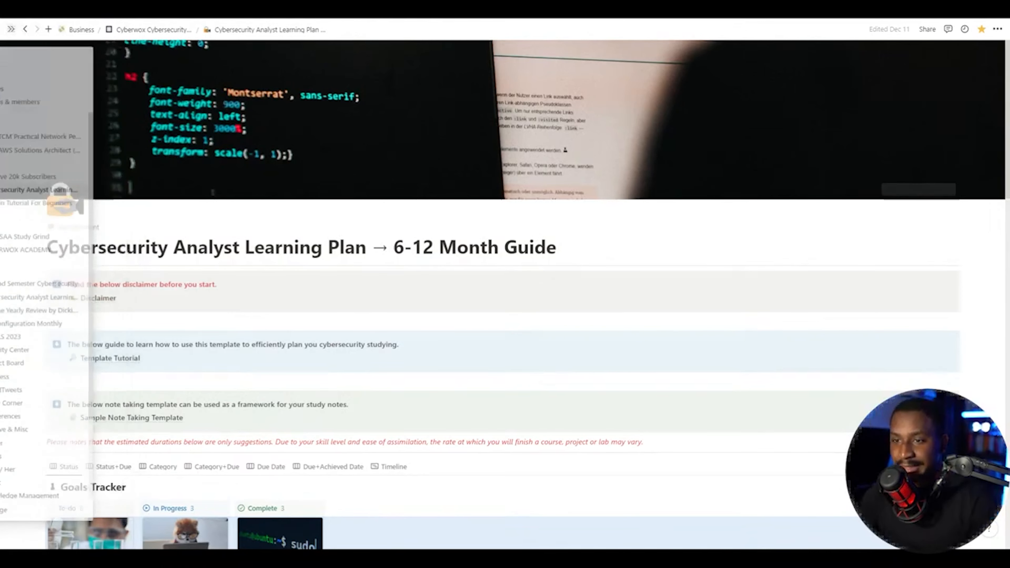
mouse_move(12, 29)
click(60, 283)
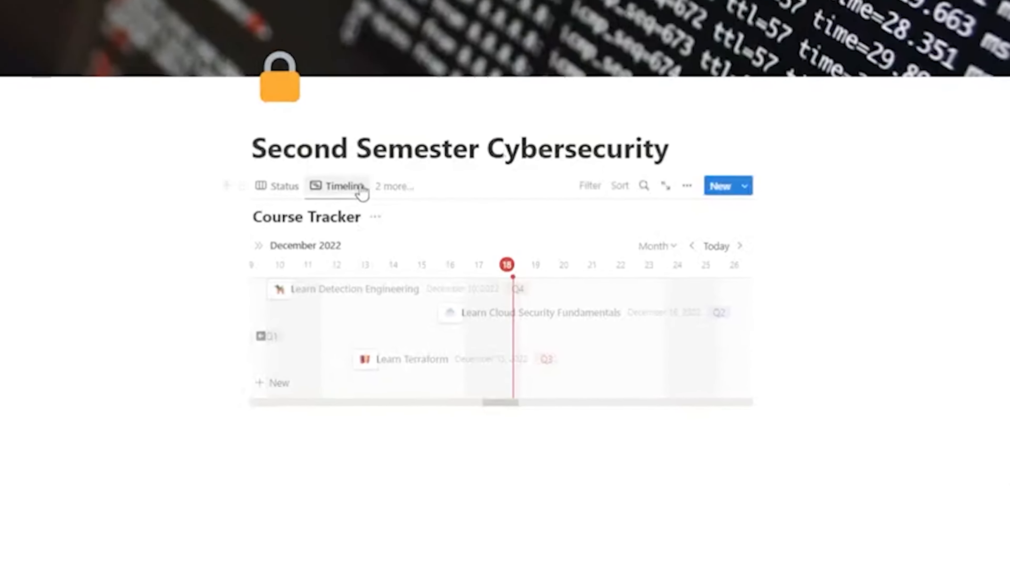
click(283, 185)
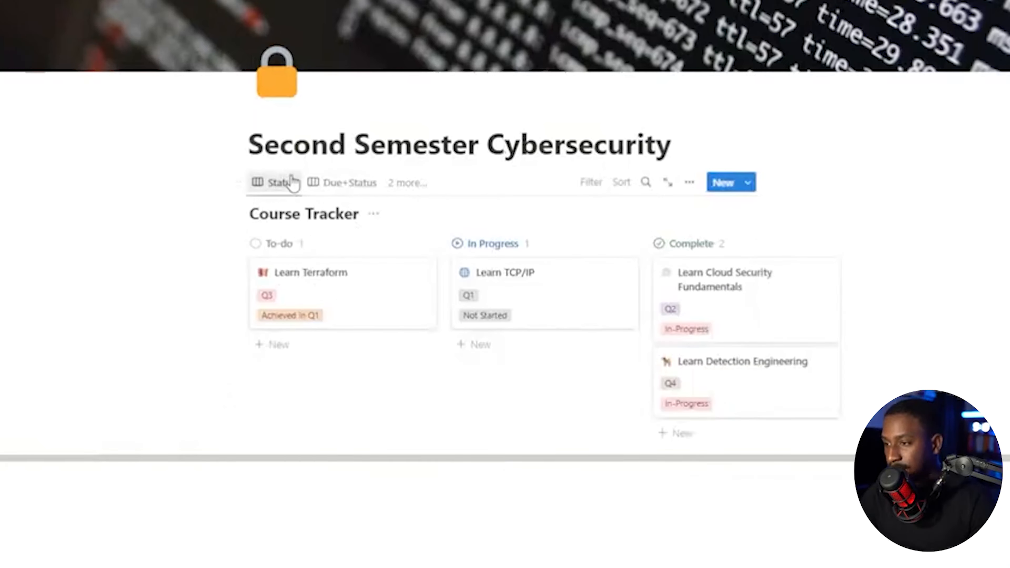
Step: Delete all the course cards from the Course Tracker's To-do, In Progress and Complete groups
drag(648, 320, 331, 190)
key(Delete)
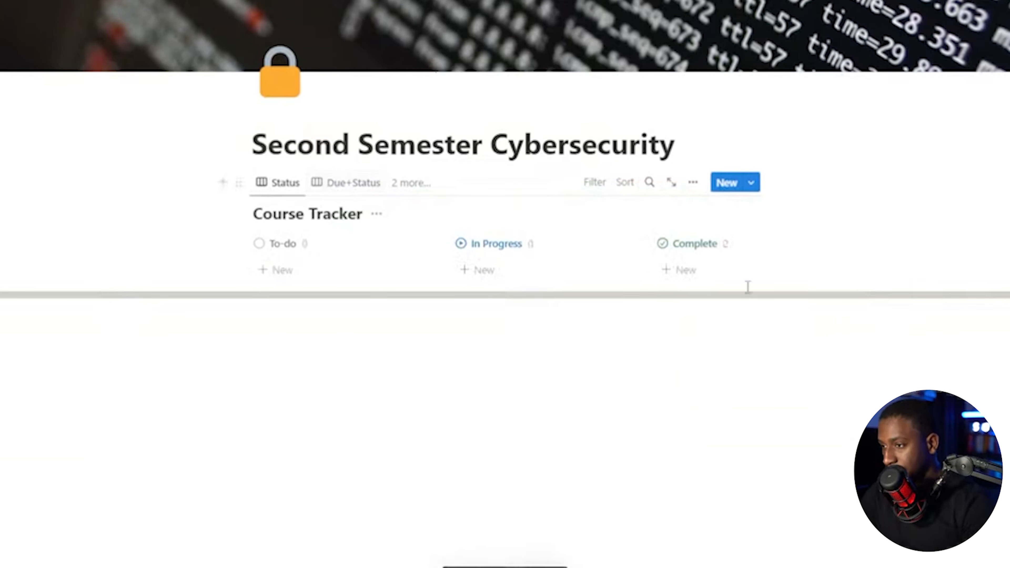
drag(912, 272, 689, 191)
Step: Delete the Status and Due+Status views from the Course Tracker
click(693, 182)
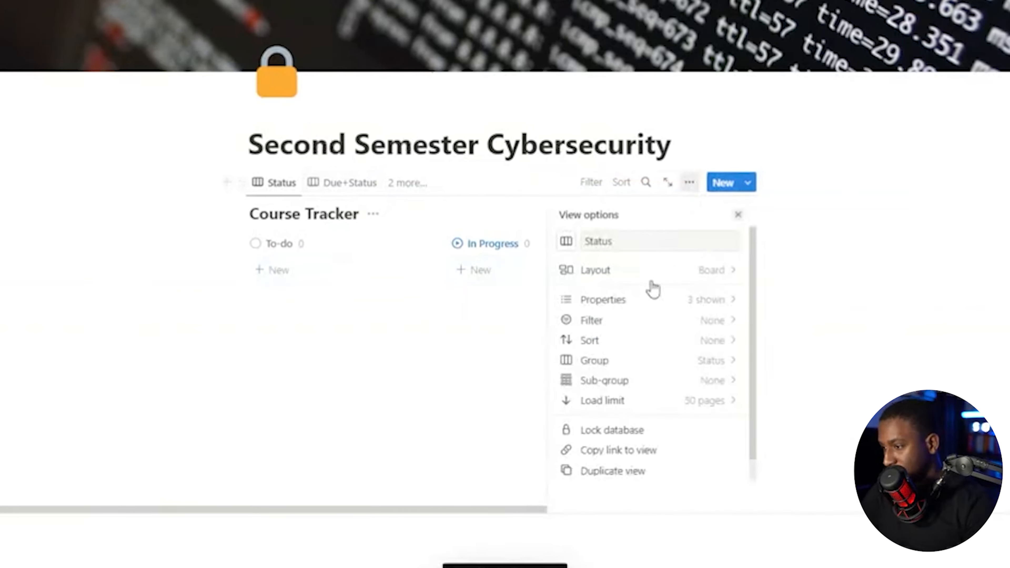
scroll(622, 477, down, 1)
click(620, 473)
click(504, 232)
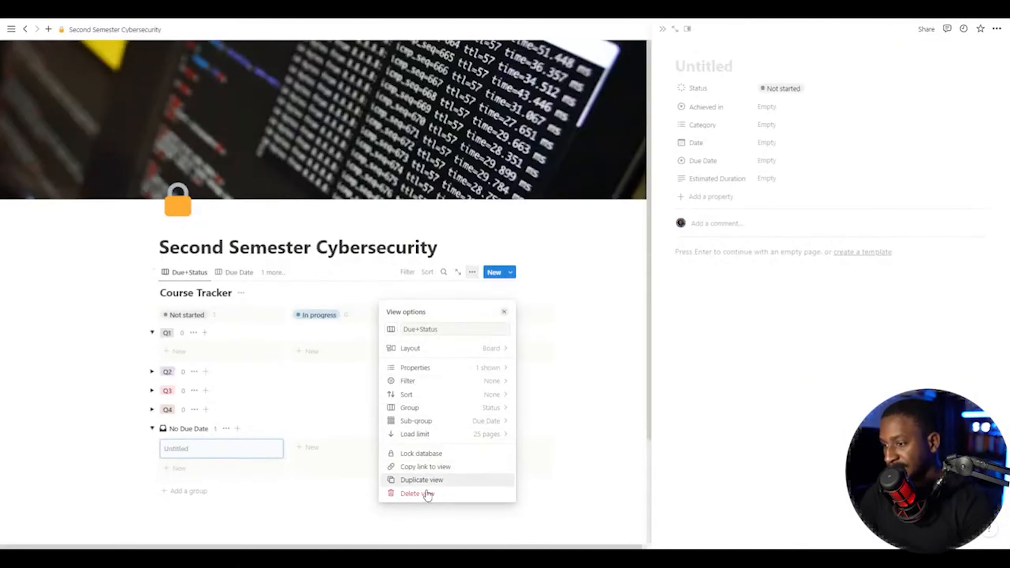
click(427, 493)
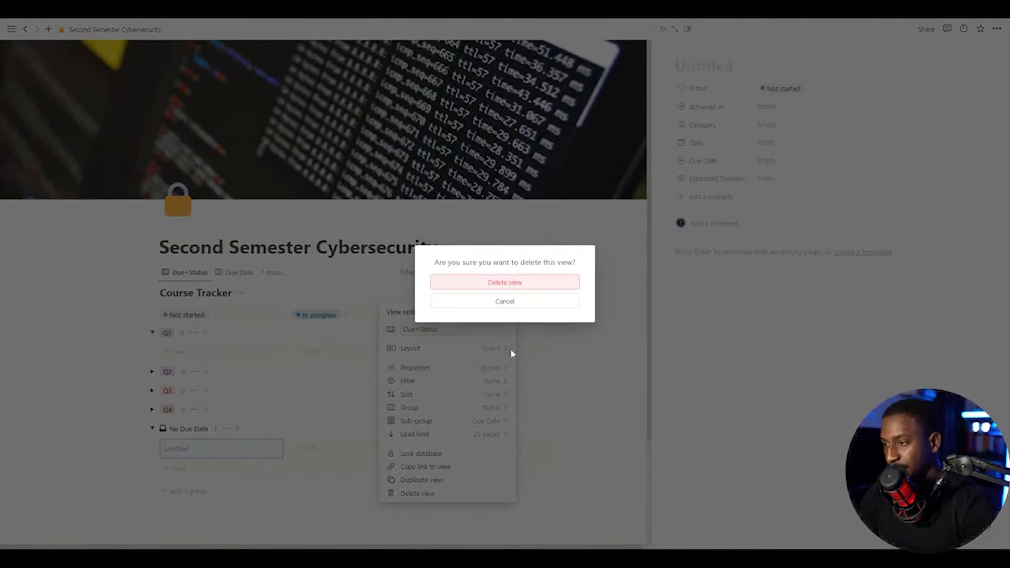
click(528, 286)
Step: Delete the Due Date and Timeline views so the Course Tracker is removed, and close the untitled page's preview
click(461, 272)
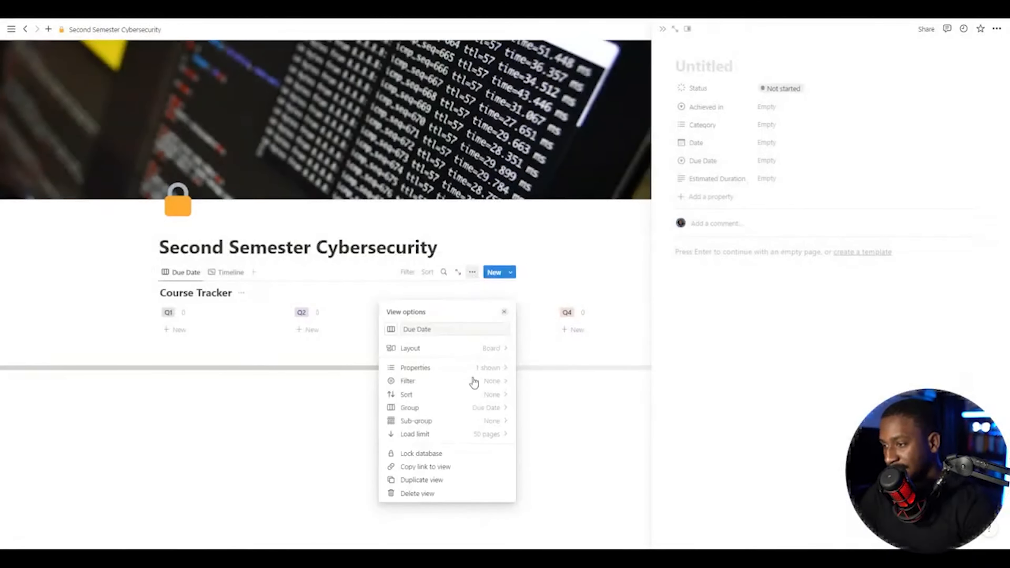
click(420, 493)
click(471, 282)
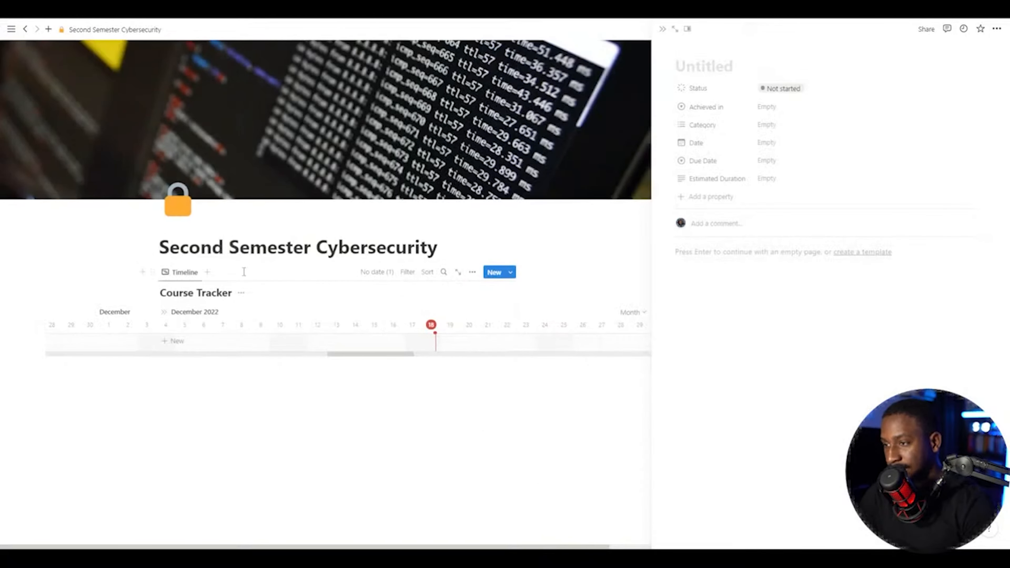
click(472, 272)
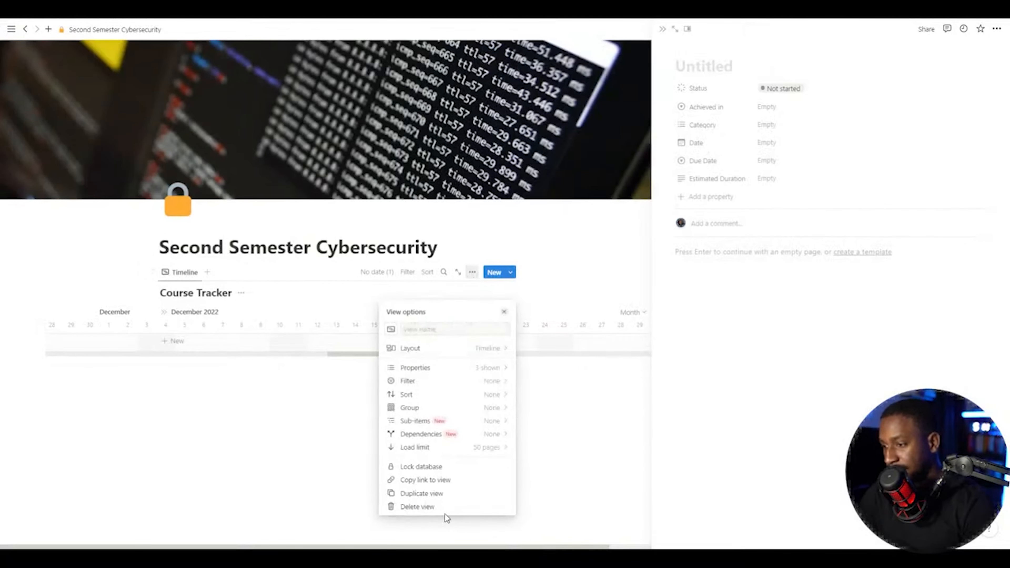
click(439, 509)
click(513, 282)
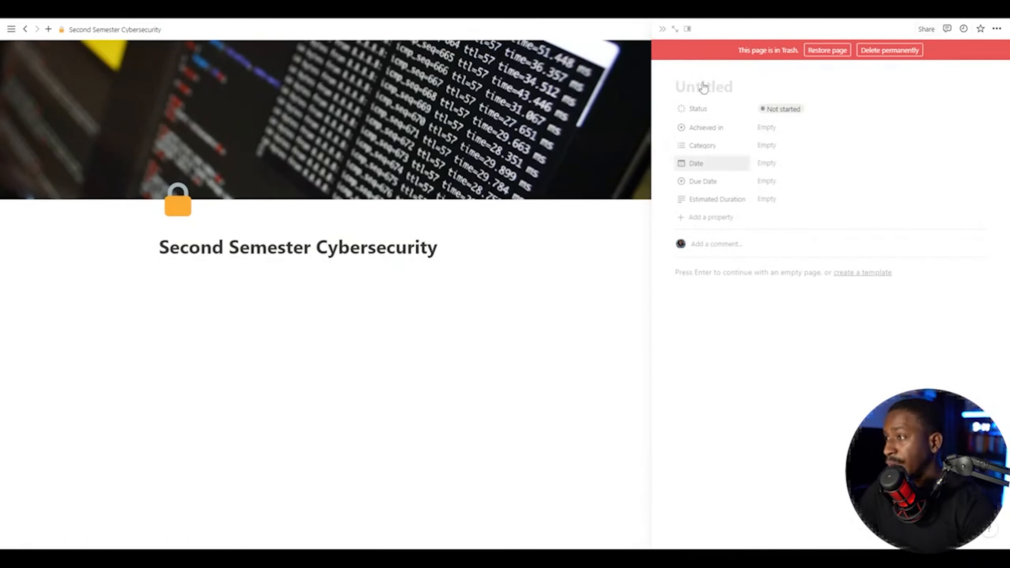
click(661, 28)
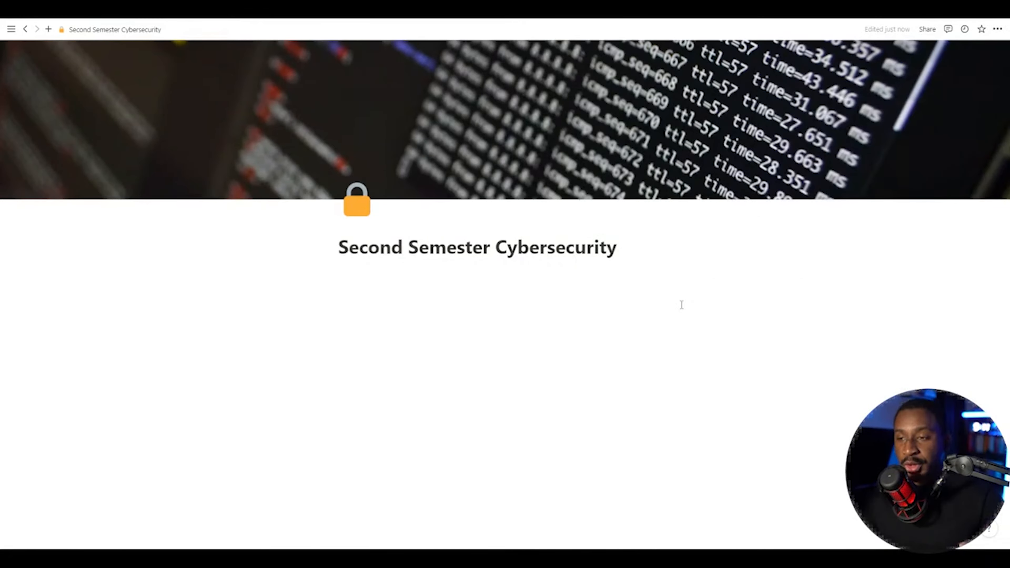
Step: Open the page history of Second Semester Cybersecurity and preview the 4:59 PM, 3:27 PM and two 4:49 PM versions
click(997, 29)
click(930, 228)
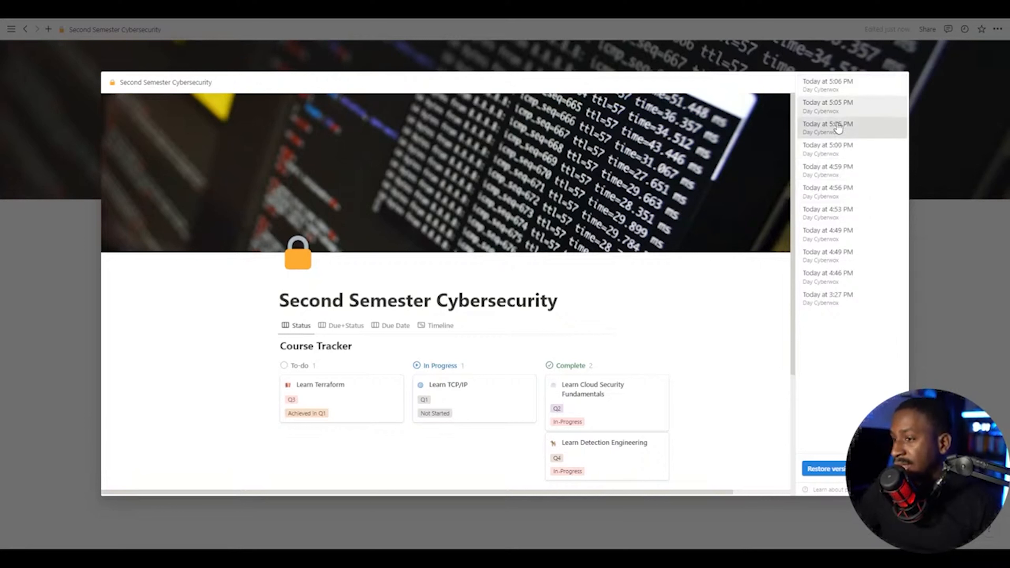
click(838, 171)
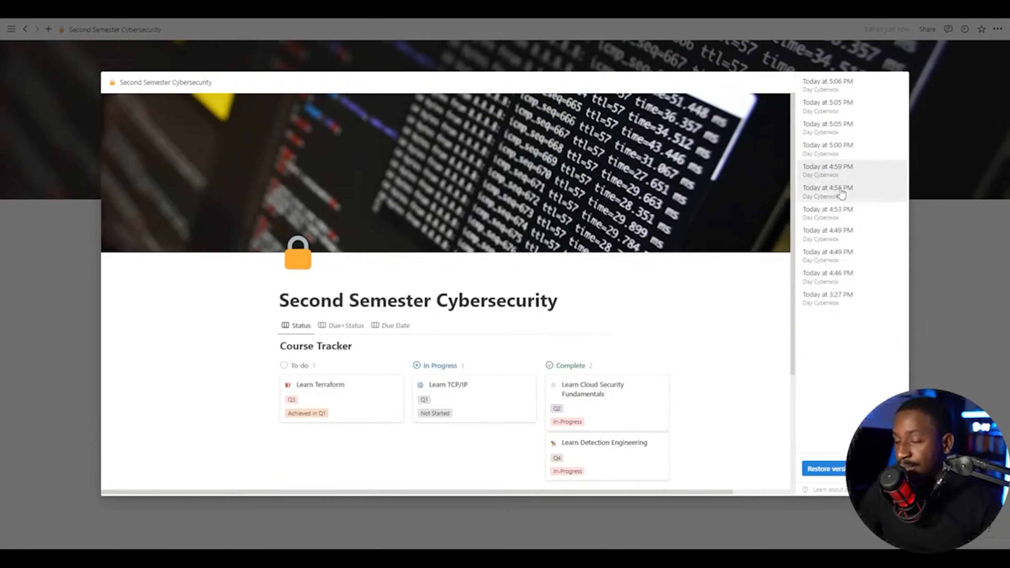
click(819, 301)
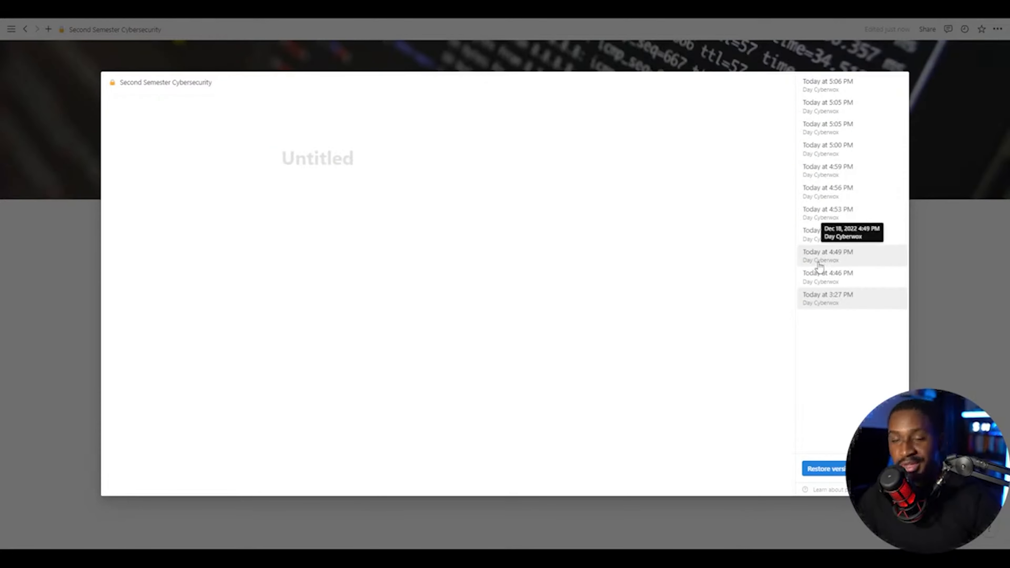
click(818, 264)
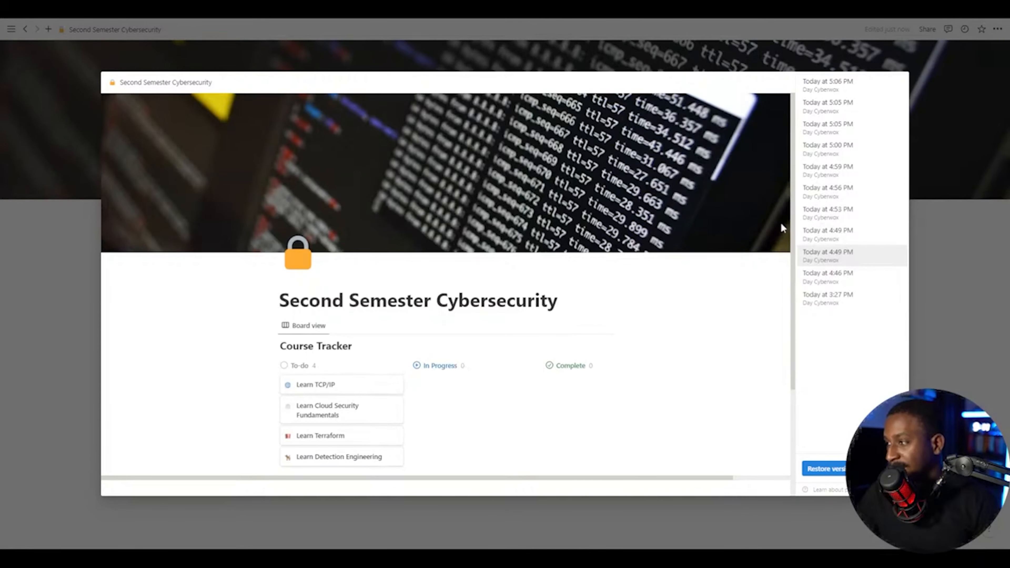
click(849, 237)
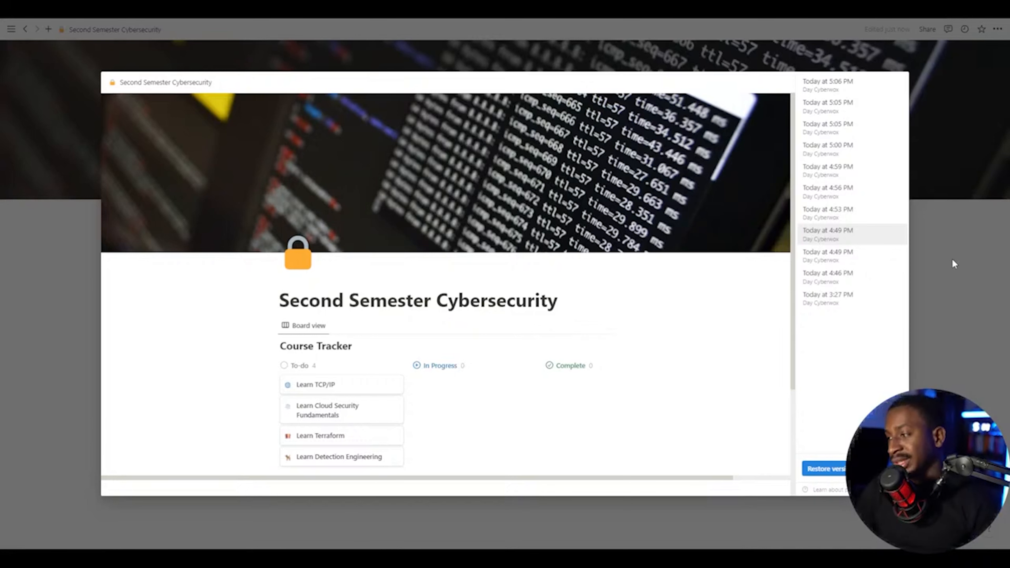
click(824, 469)
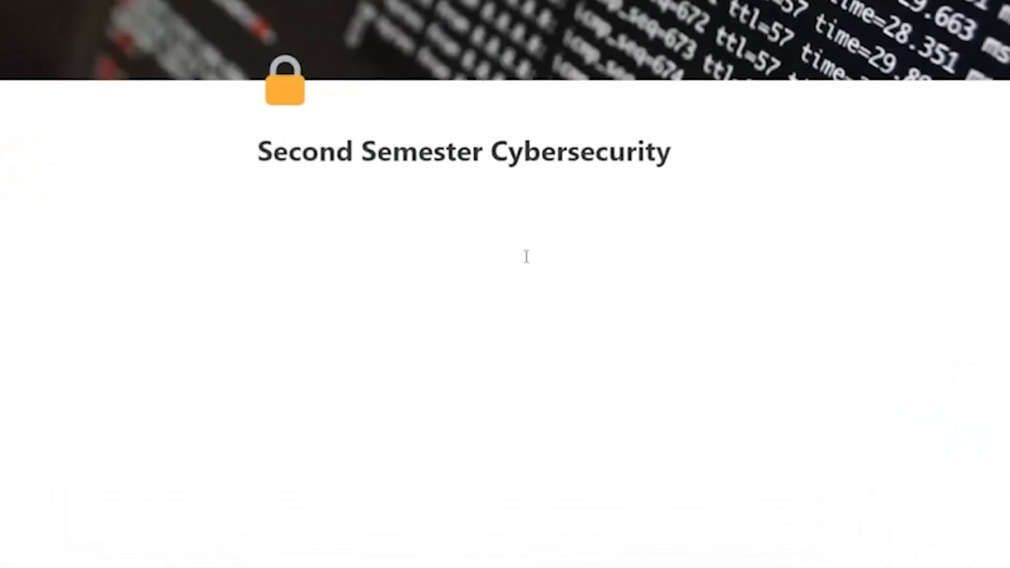
key(ctrl+v)
key(ctrl+z)
text(sdsdhss)
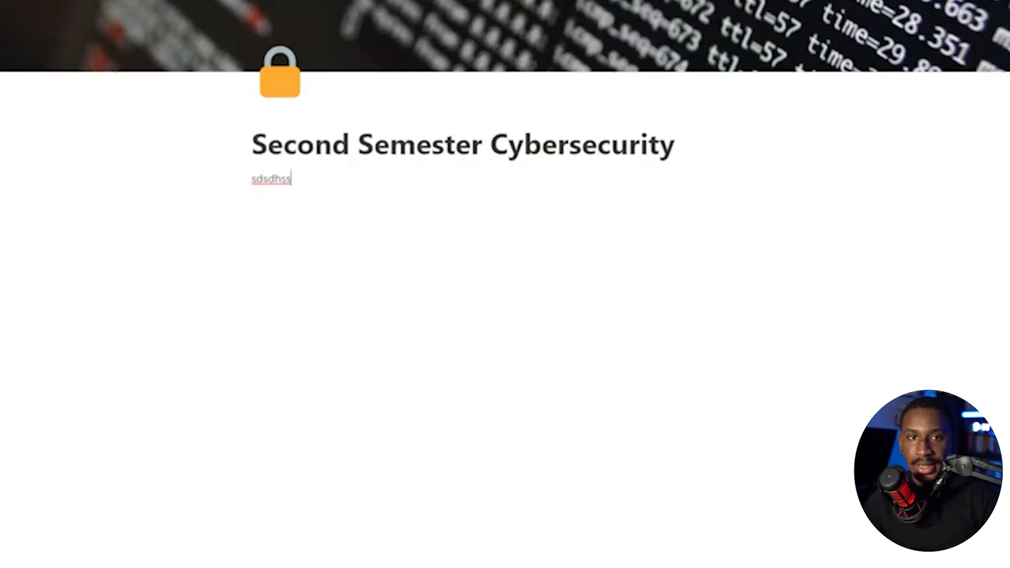
Step: Replace the placeholder text with a paragraph repeating the passage starting "As a cybersecurity professional, I understand the struggle" five times
double_click(269, 176)
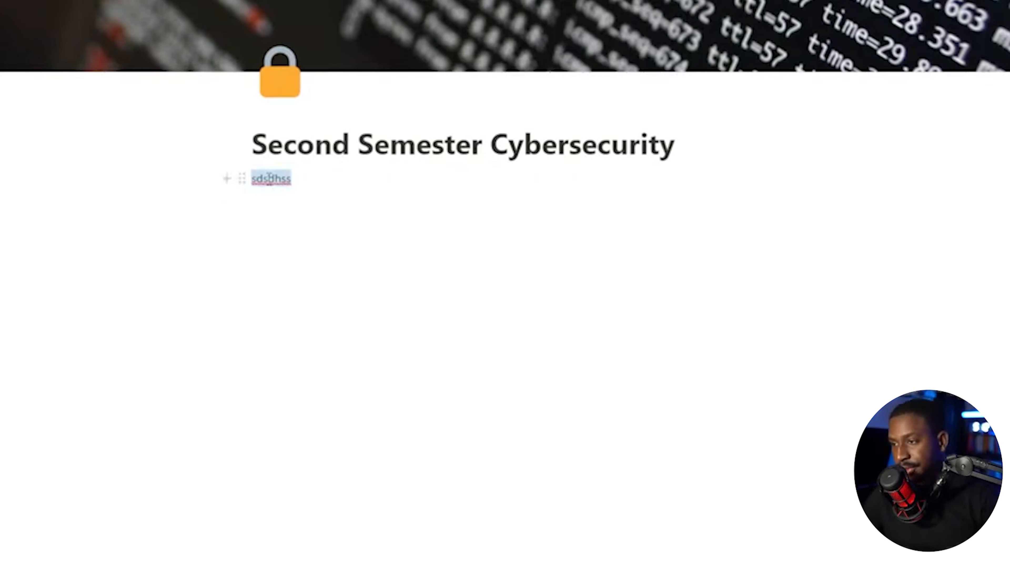
text(As a cybersecurity professional, I understand the struggle of new individuals having to study various things in order to break into the field. In response to this struggle I designed this learning framework to help you plan your for 6-12 months of studying cybersecurity.)
key(ctrl+v)
key(ctrl+v)
key(ctrl+v)
key(ctrl+v)
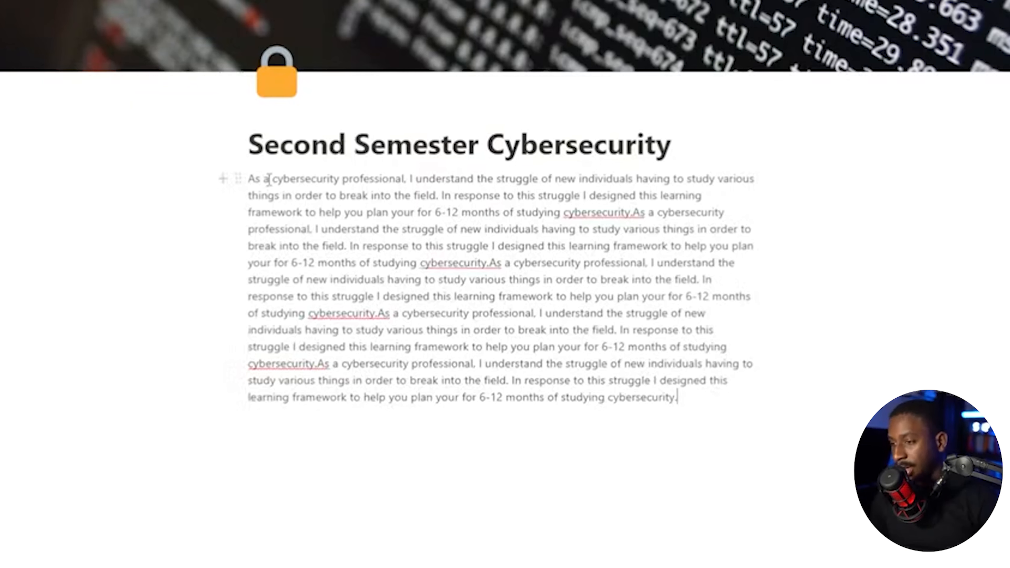
Step: Add a second paragraph below containing three repetitions of the same cybersecurity passage
key(Return)
key(ctrl+v)
key(ctrl+v)
text(As a cybersecurity professional, I understand the struggle of new individuals having to study various things in order to break into the field. In response to this struggle I designed this learning framework to help you plan your for 6-12 months of studying cybersecurity.)
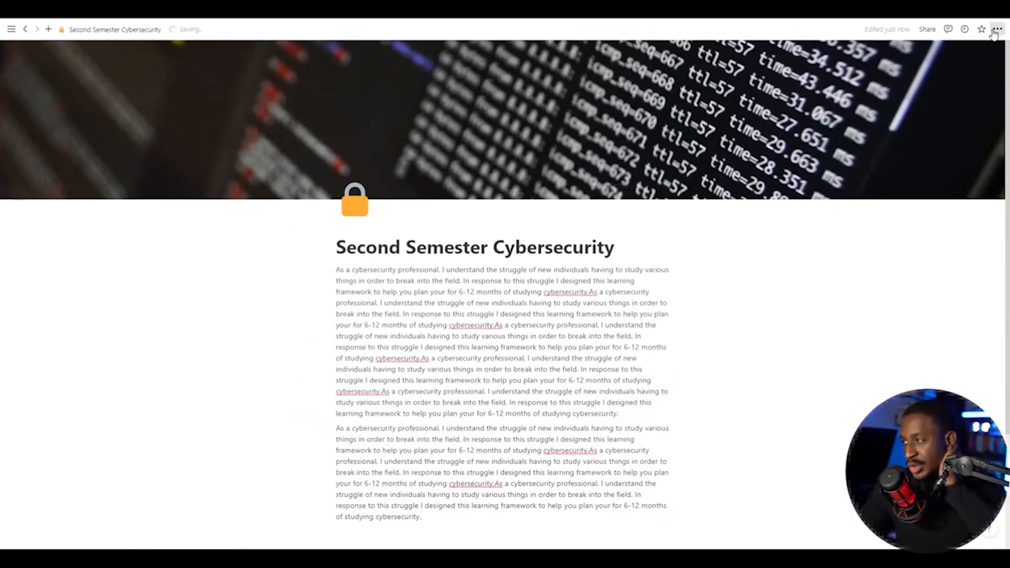
Step: Preview the page in the Serif font style and set its font style to Mono
click(996, 30)
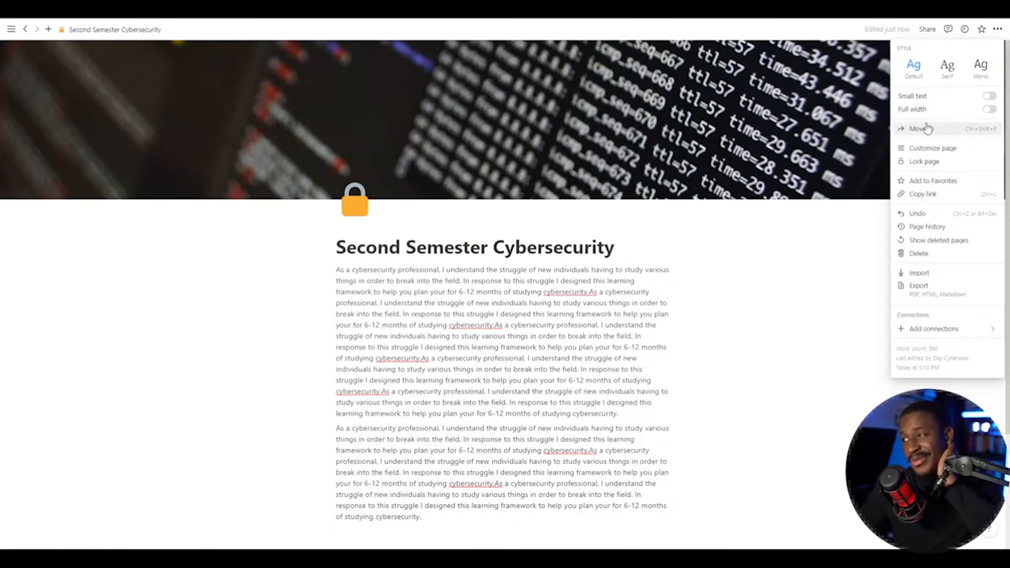
click(788, 311)
click(997, 29)
click(954, 62)
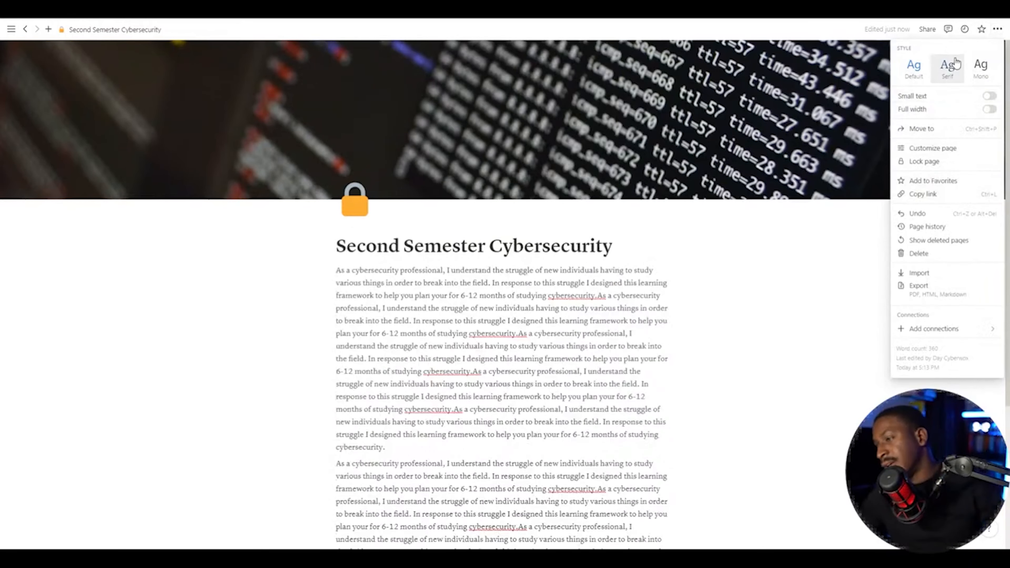
click(979, 68)
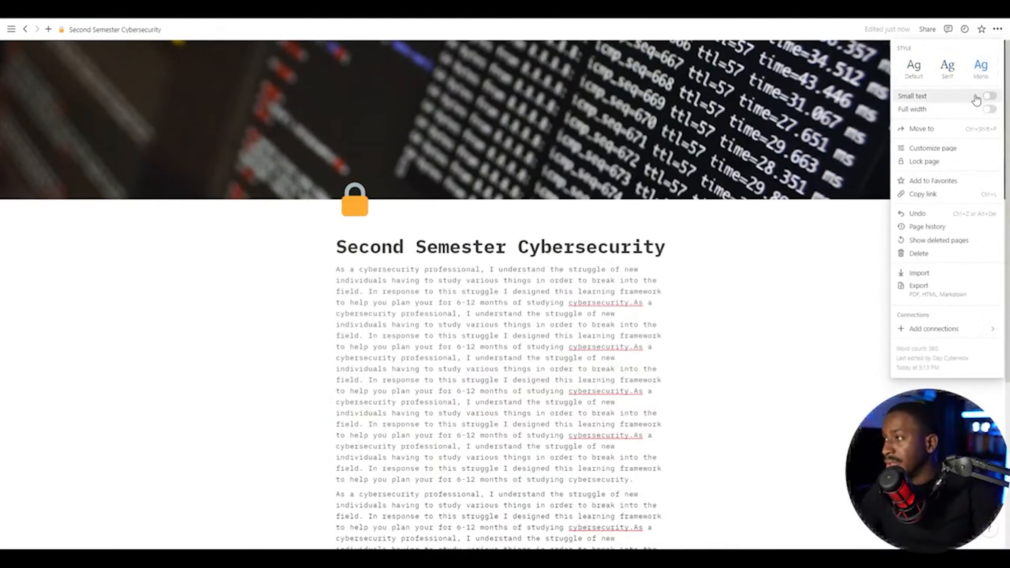
Step: Try the Small text option on the page, turn it off again and look over the paragraphs
click(988, 99)
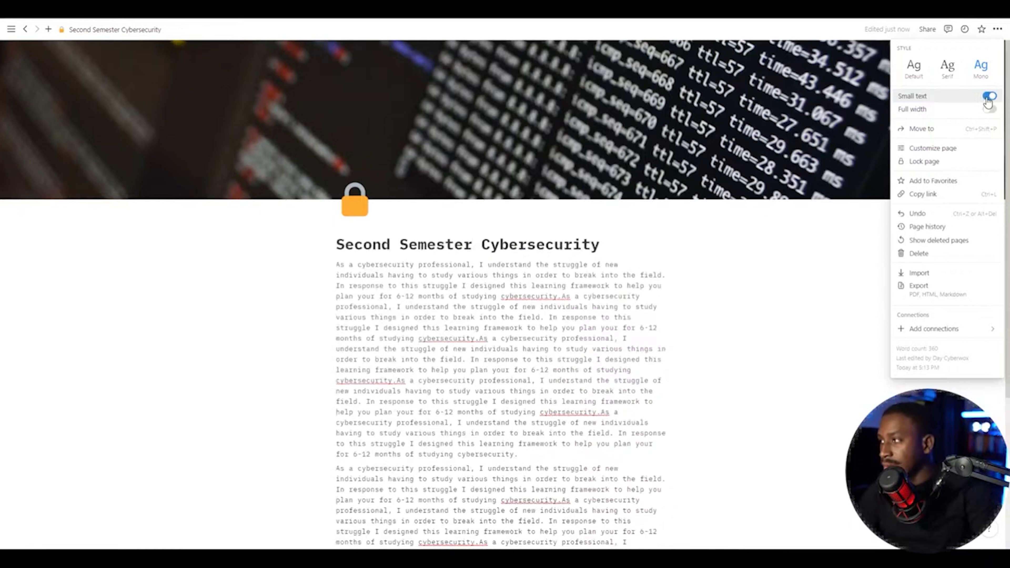
click(988, 98)
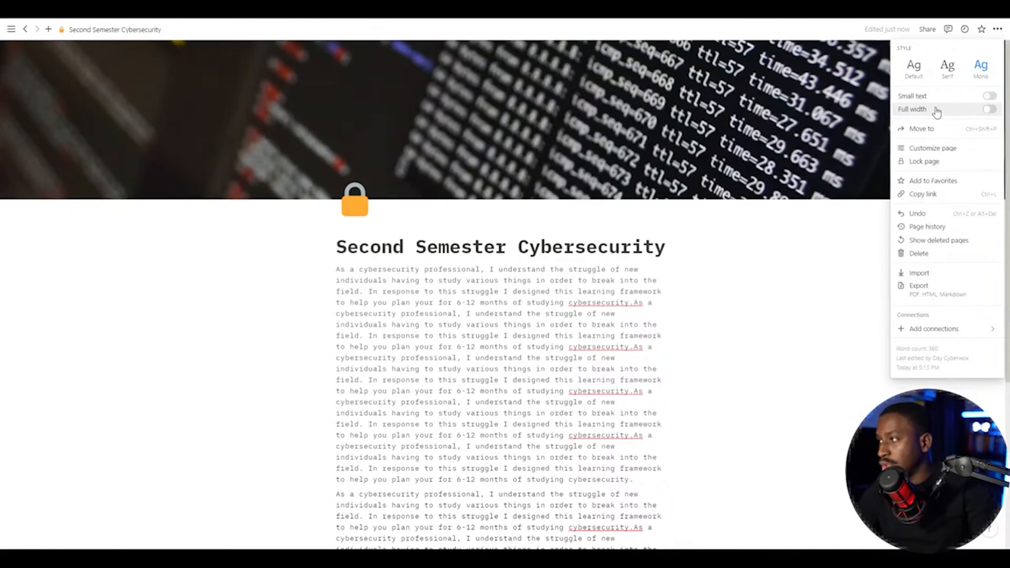
click(676, 312)
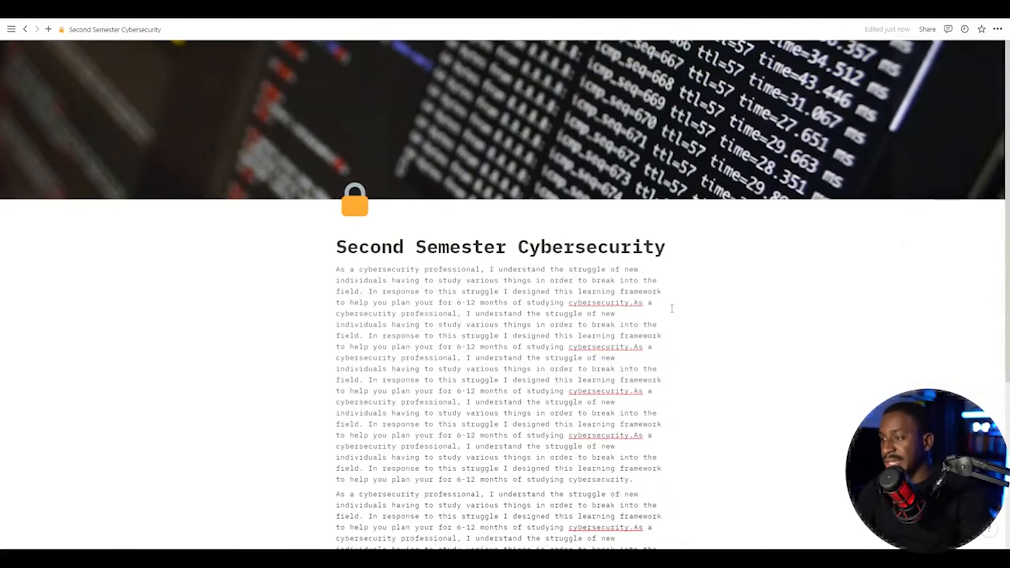
scroll(364, 288, down, 3)
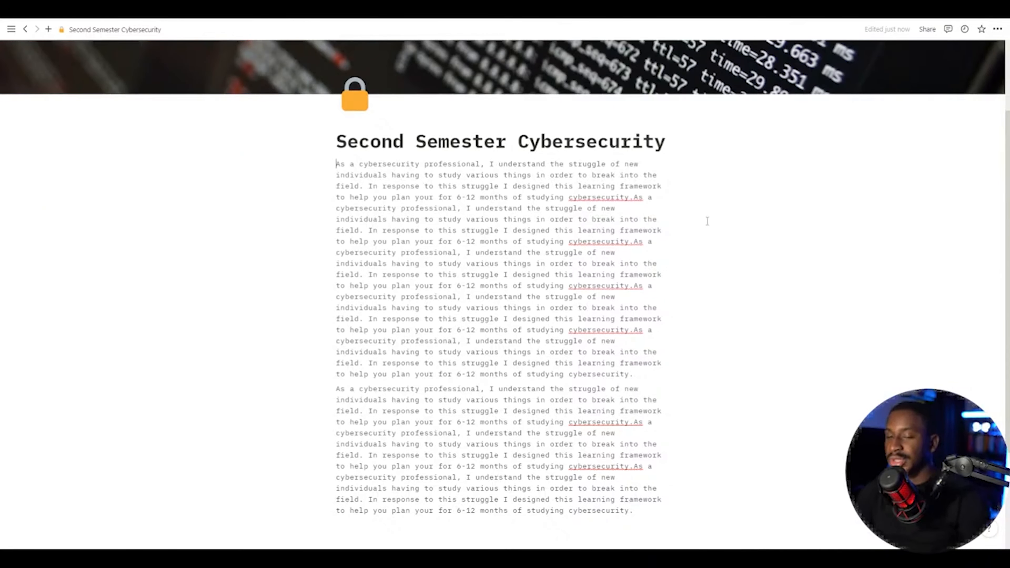
Step: Turn on the Full width option for the Second Semester Cybersecurity page and check the available page options
click(997, 29)
click(989, 109)
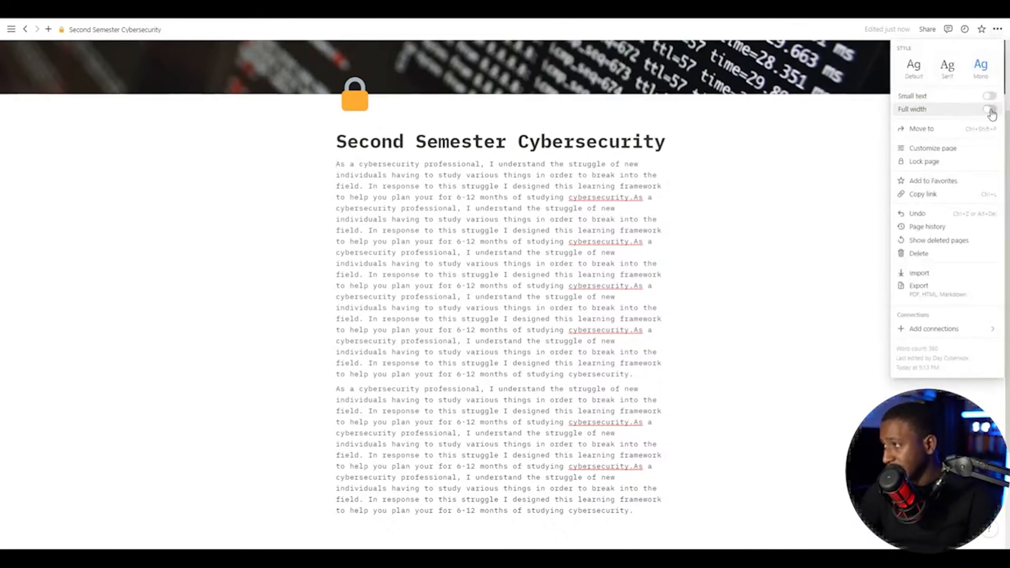
click(623, 430)
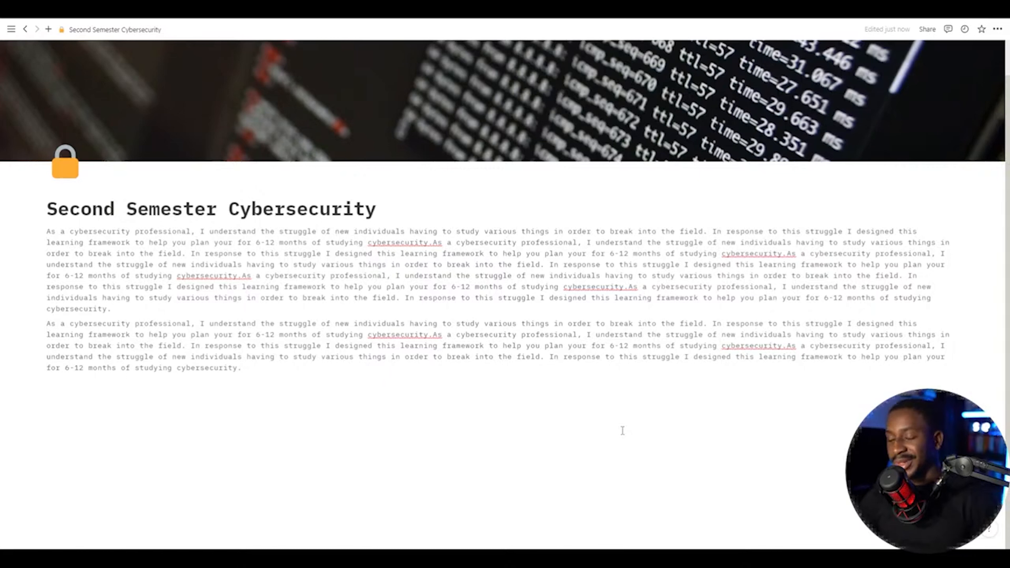
click(998, 29)
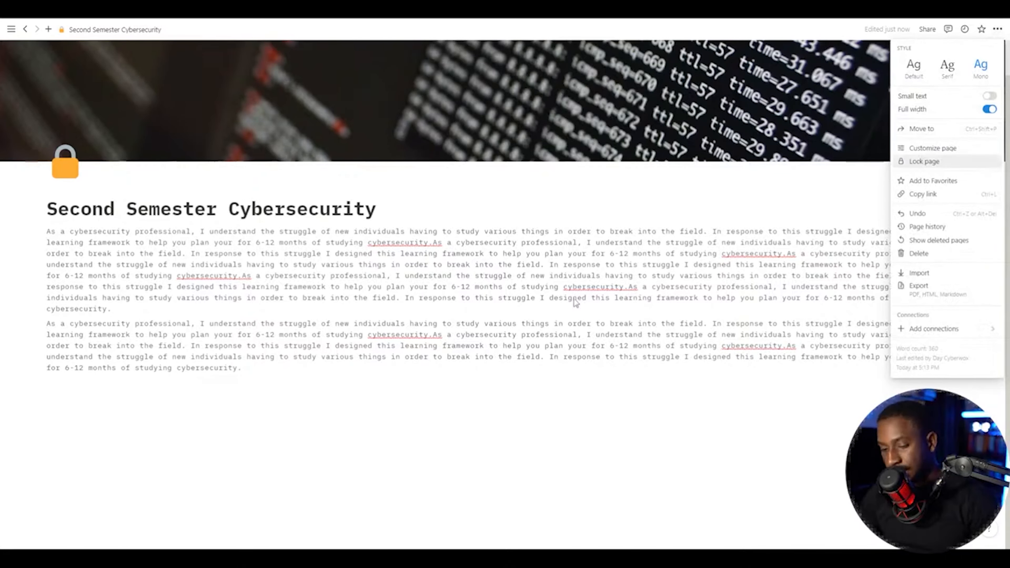
click(435, 292)
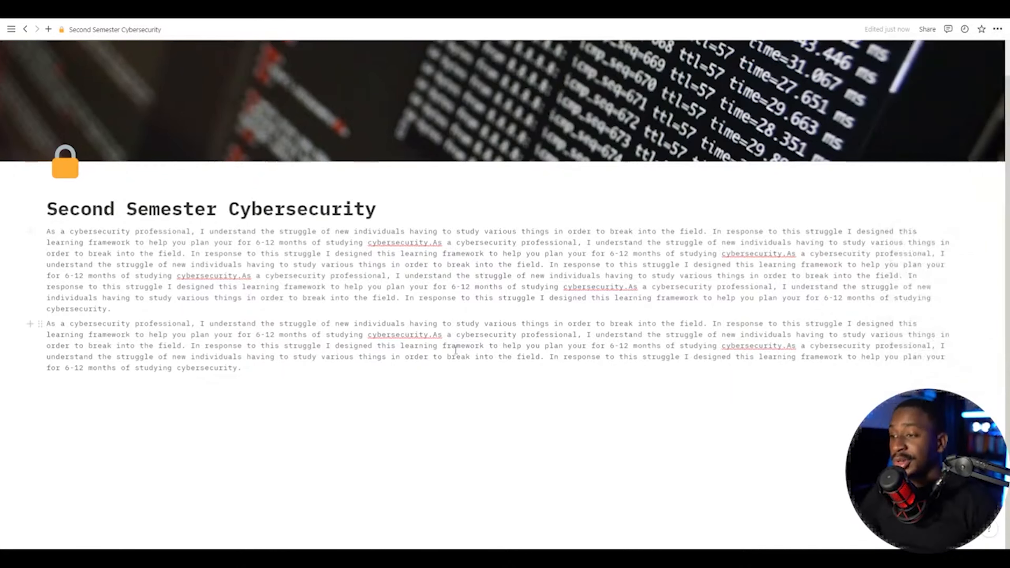
Step: Change the workspace appearance to Dark in the personal notification settings and return to the page with the sidebar hidden
click(11, 32)
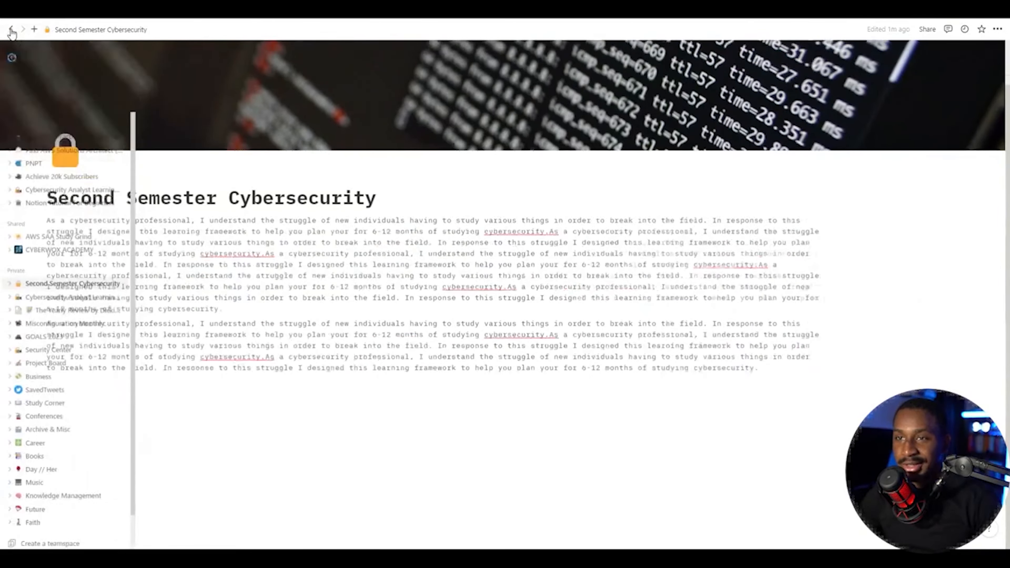
click(56, 73)
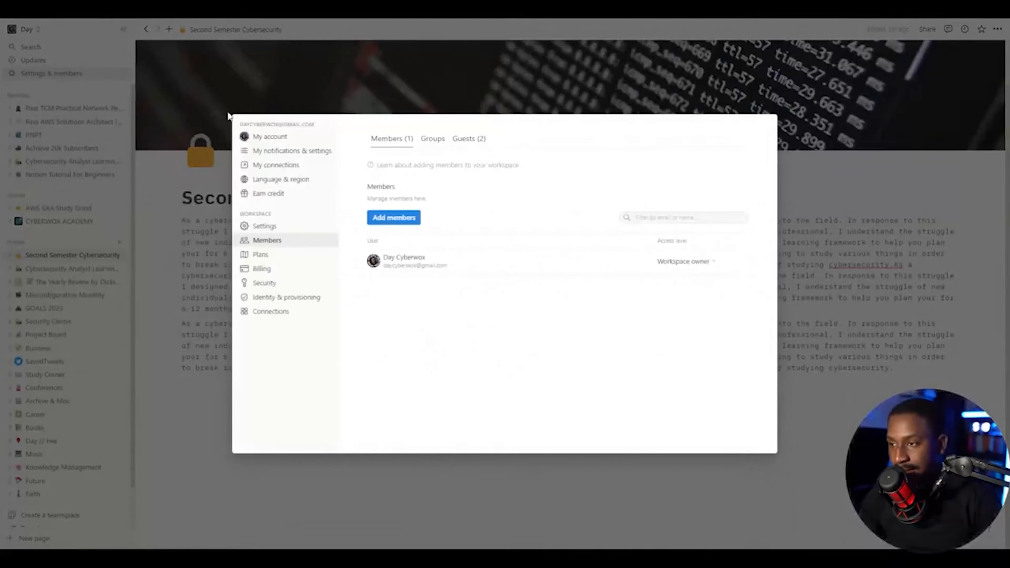
click(274, 153)
scroll(597, 314, down, 1)
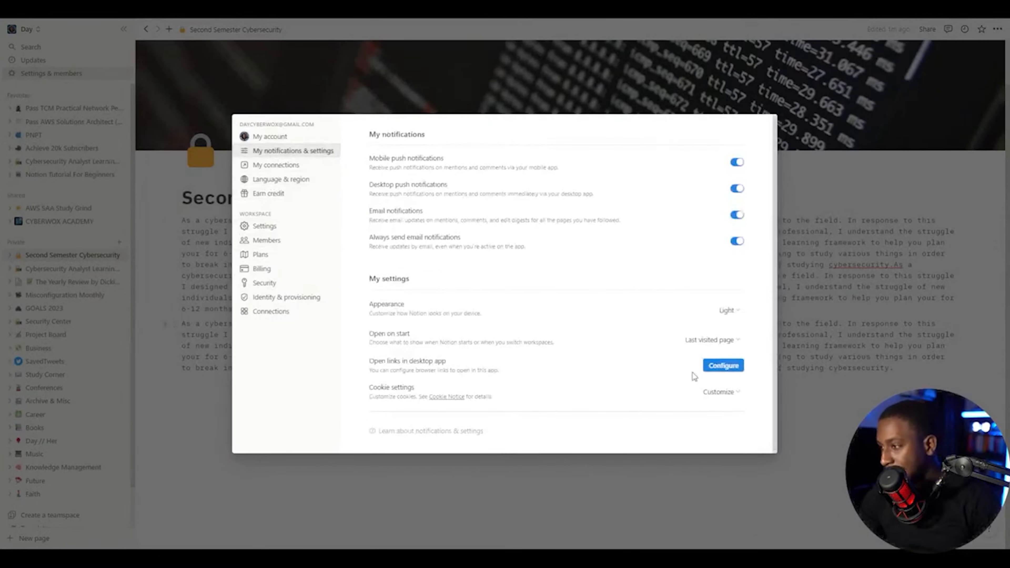
click(726, 310)
click(754, 327)
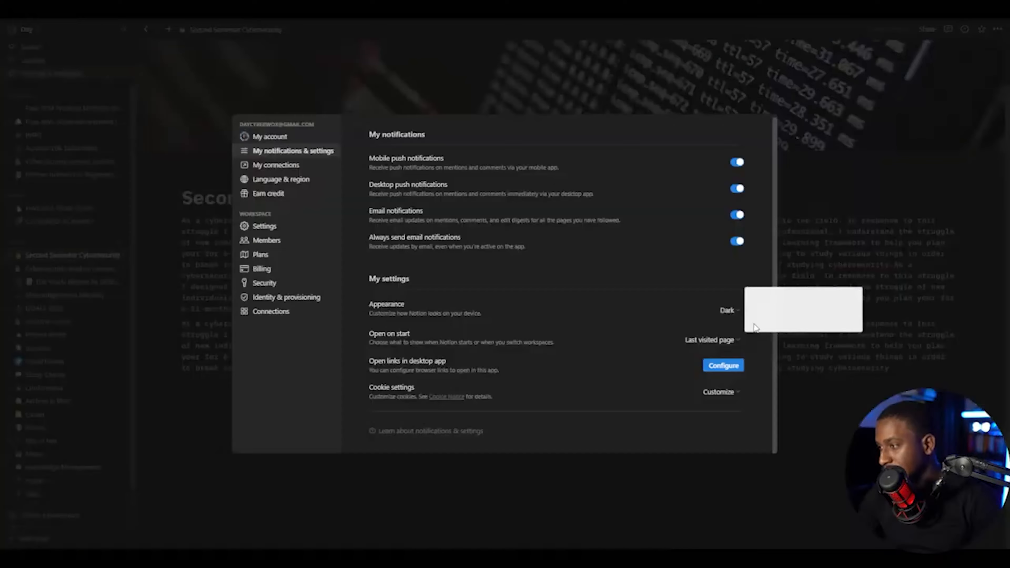
click(878, 343)
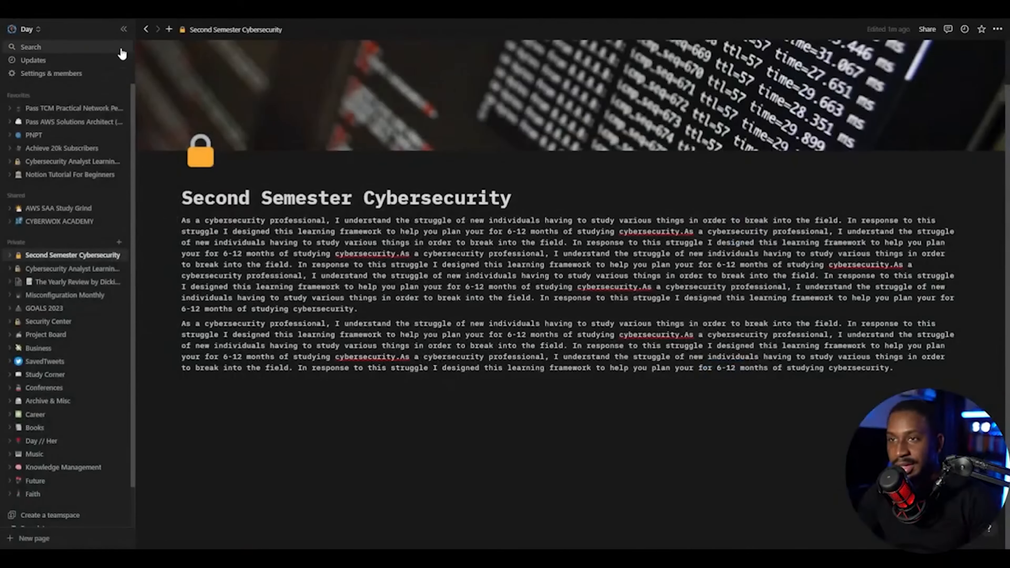
click(124, 28)
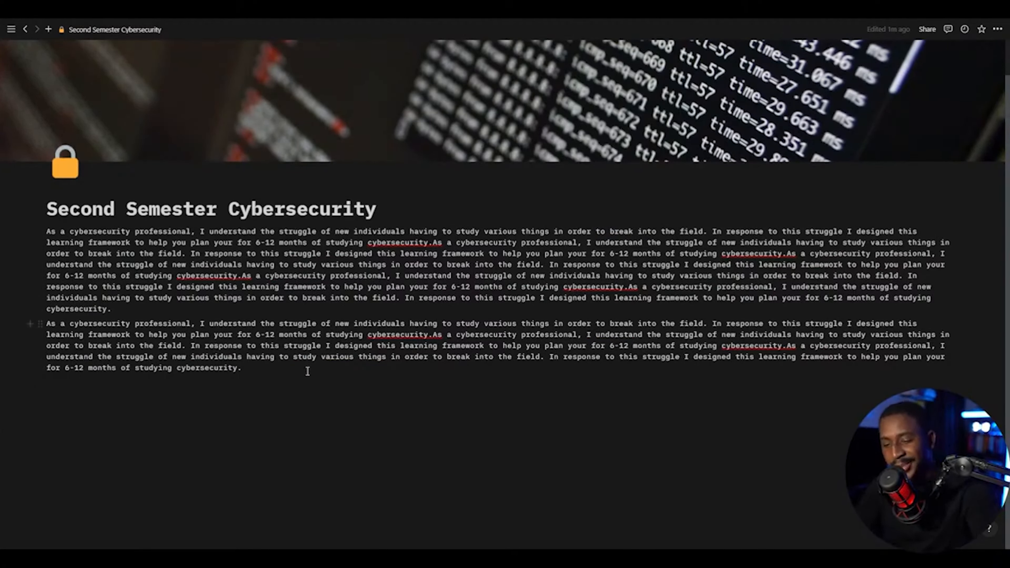
Step: Delete both cybersecurity paragraphs from the page
scroll(345, 385, up, 1)
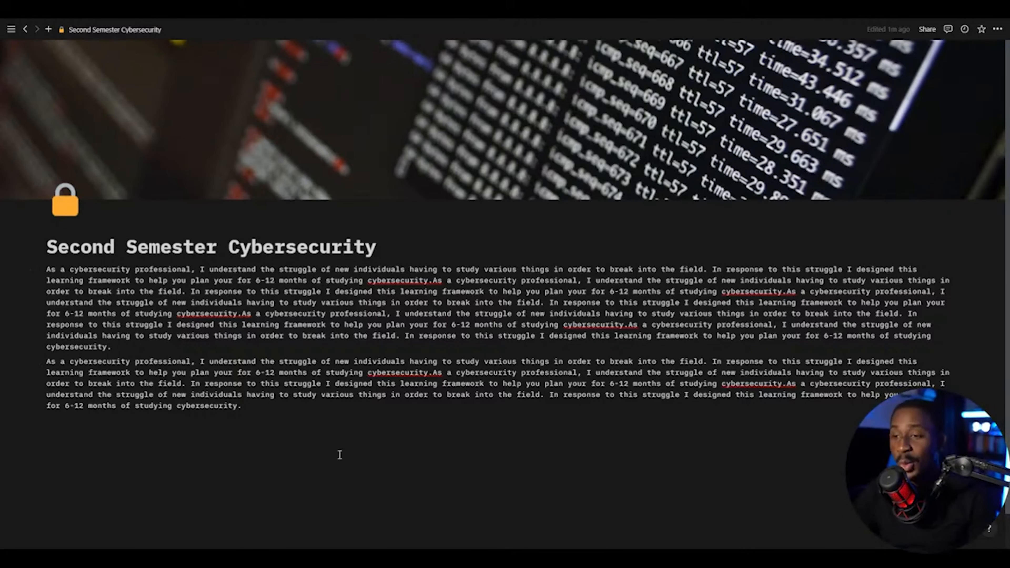
drag(340, 454, 81, 291)
key(BackSpace)
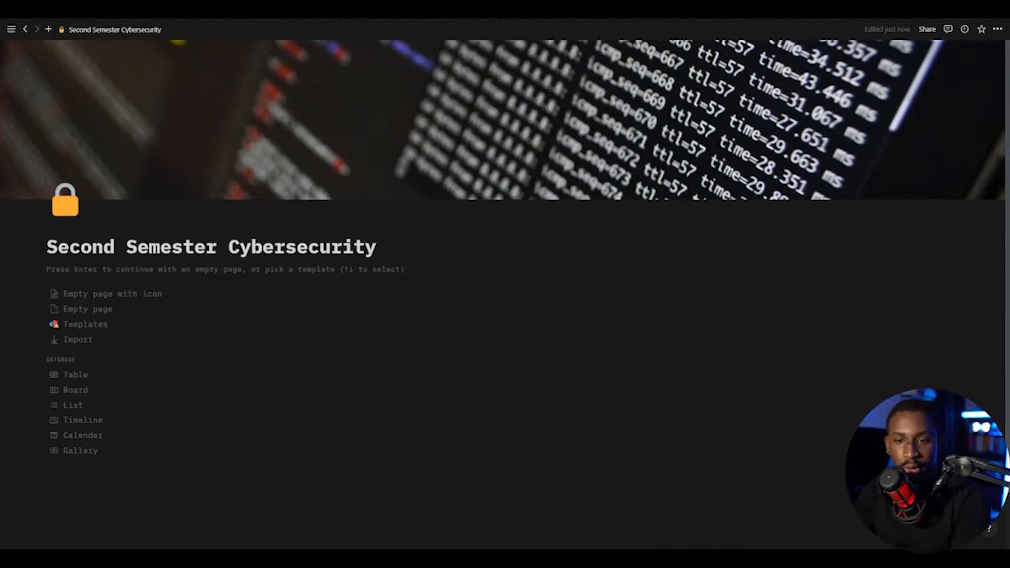
click(122, 267)
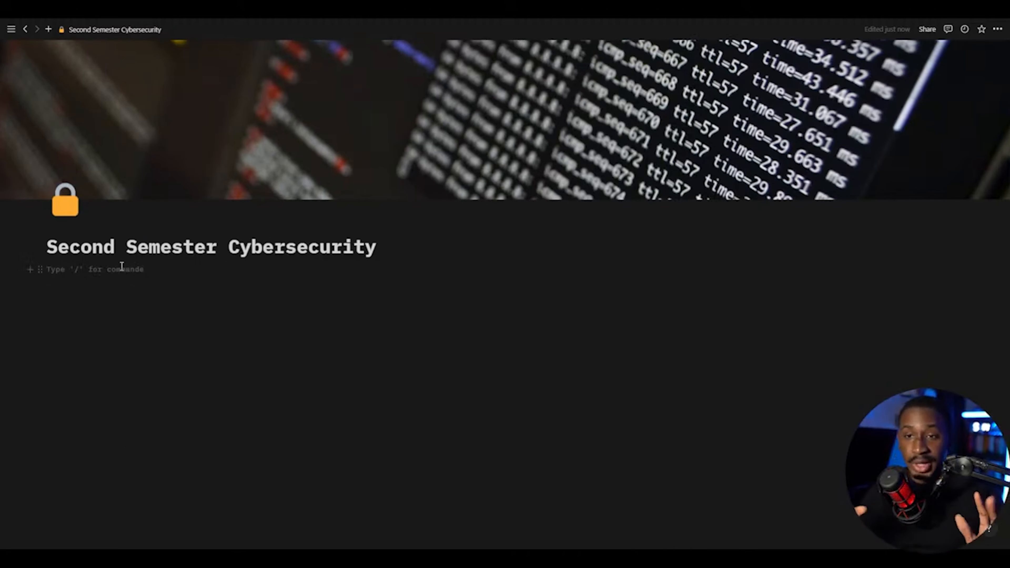
text(https://www.youtube.com/watch?v=rdwl49cN3Vk)
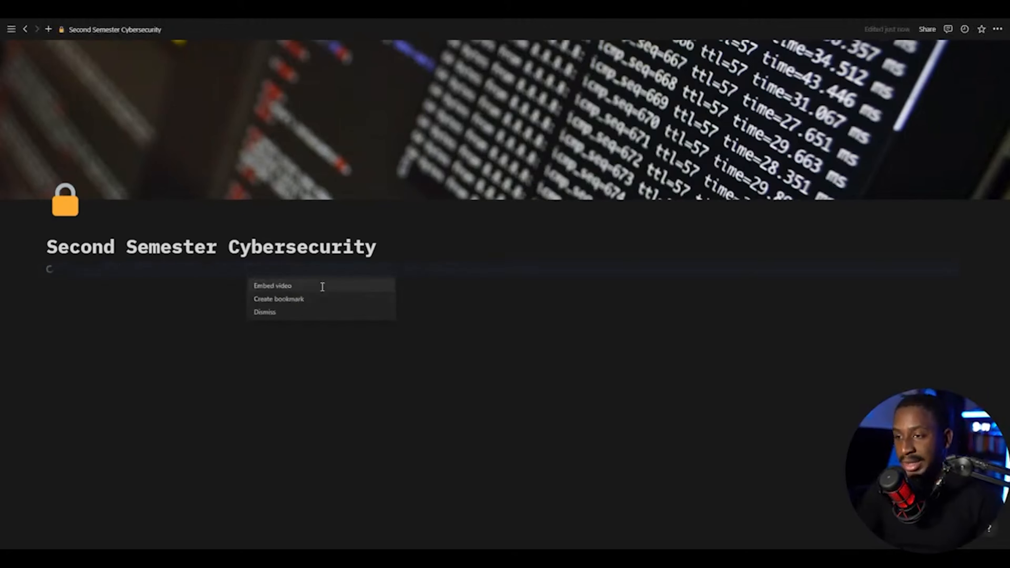
click(320, 285)
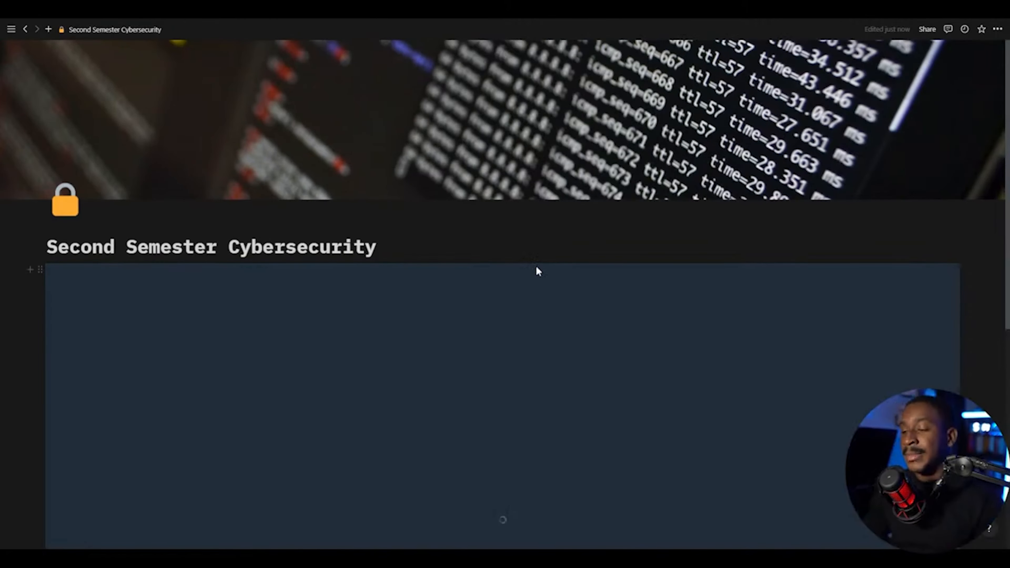
scroll(535, 266, down, 4)
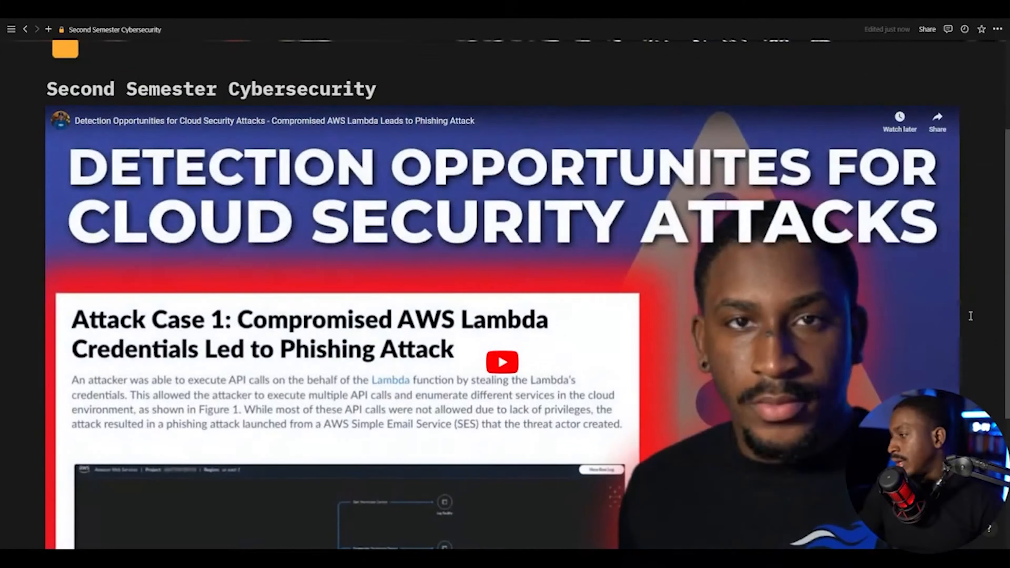
Step: Resize the embedded cloud security video to about two thirds of the page width
drag(955, 363, 730, 322)
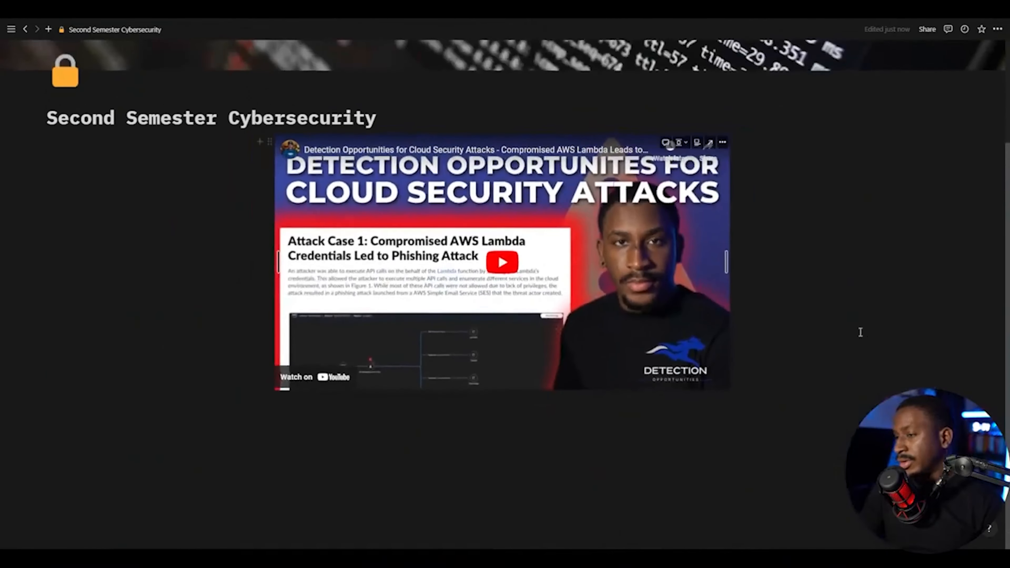
drag(730, 266, 644, 268)
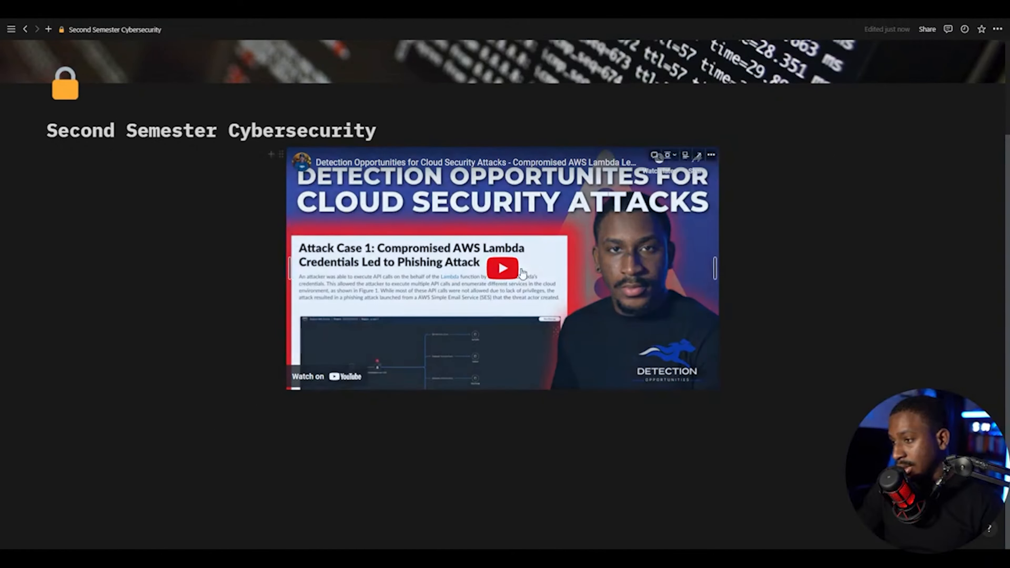
scroll(493, 258, down, 1)
key(Escape)
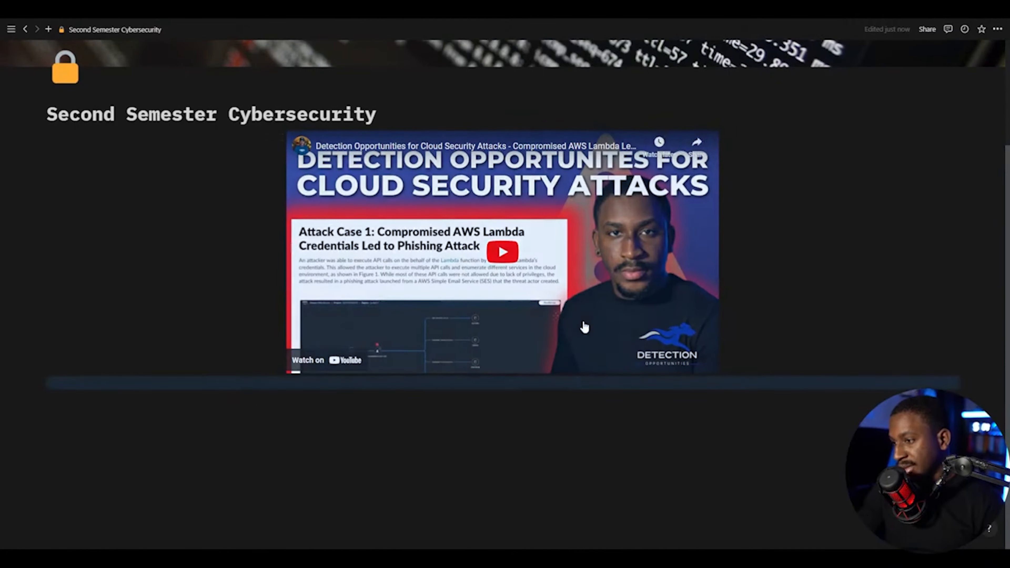
click(756, 140)
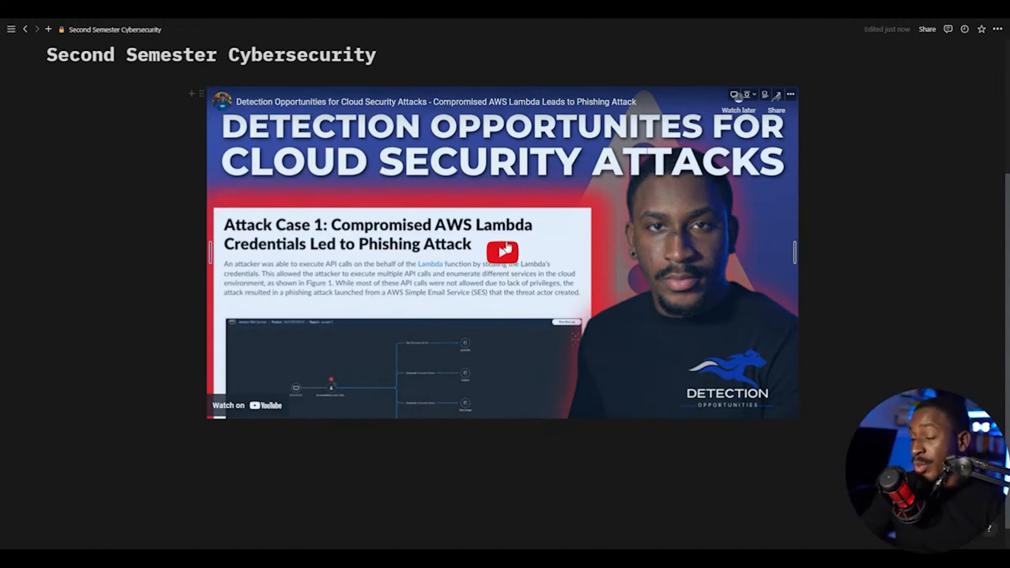
Step: Add the text "dfdfdf" below the embedded video and check the actions available for the video block
click(440, 483)
text(dfdfdf)
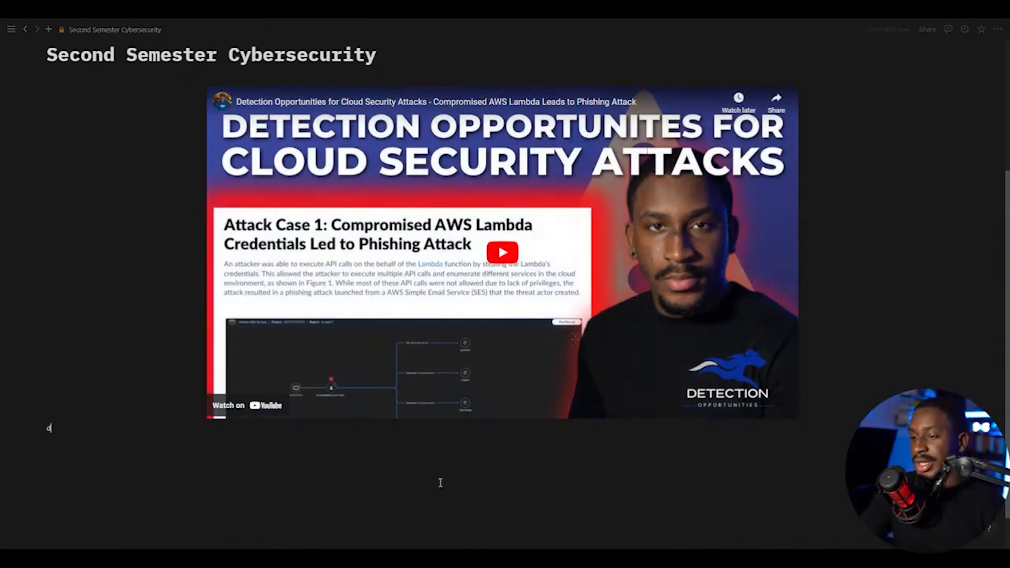
right_click(579, 249)
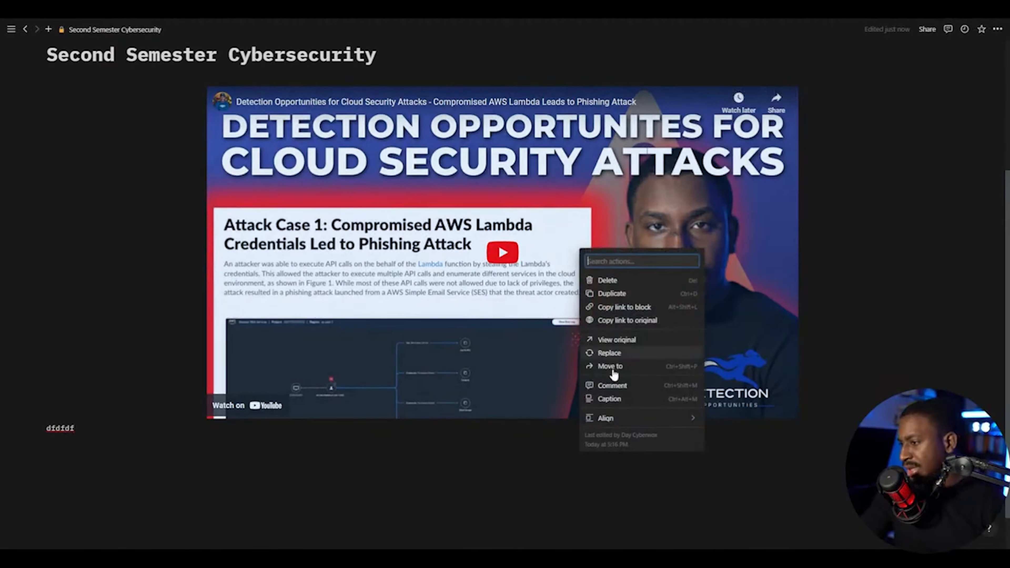
click(676, 194)
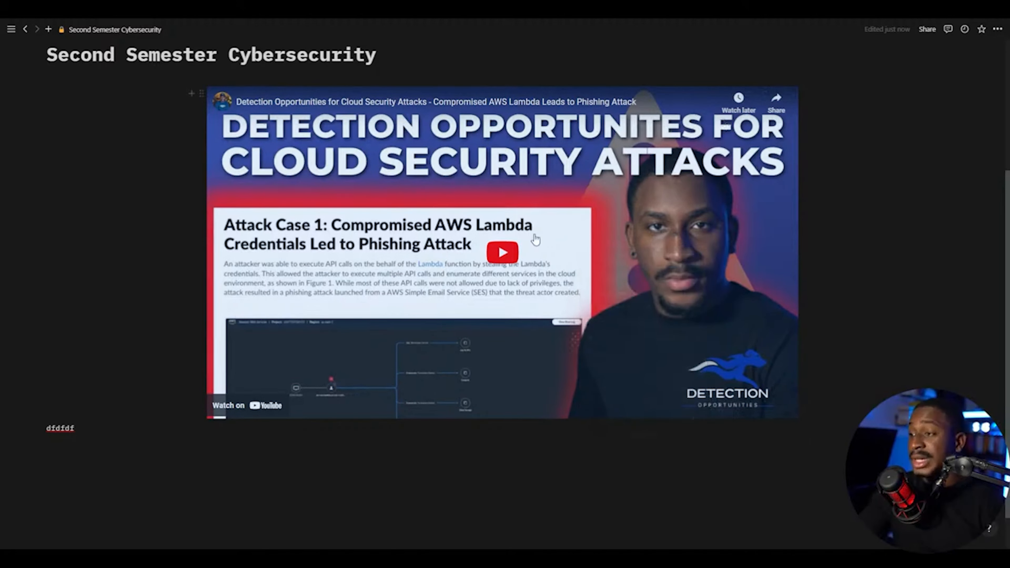
Step: Delete the embedded cloud security video and clear the "dfdfdf" text below it
drag(927, 273, 626, 242)
key(Delete)
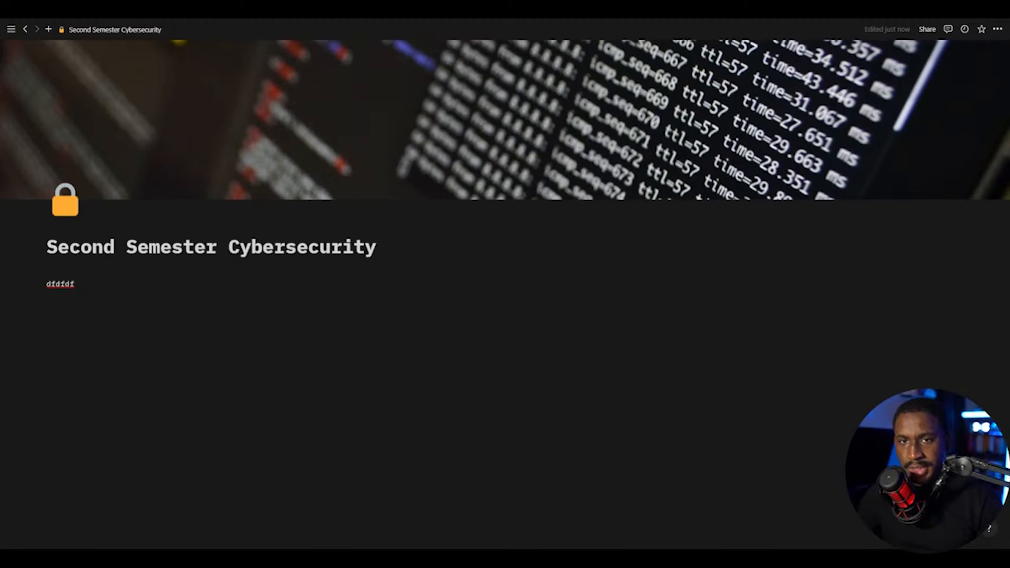
click(210, 292)
key(ctrl+a)
click(207, 292)
triple_click(55, 282)
key(BackSpace)
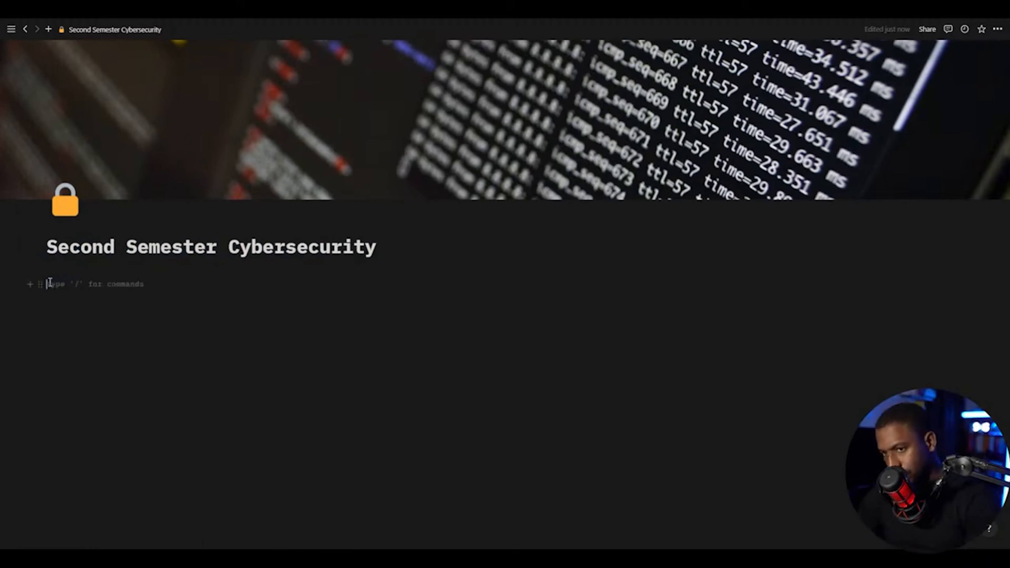
Step: Embed the YouTube video "Will GPT3 Replace Our Cloud and DevOps Jobs?!" and narrow it to about 60% of the page width
key(ctrl+v)
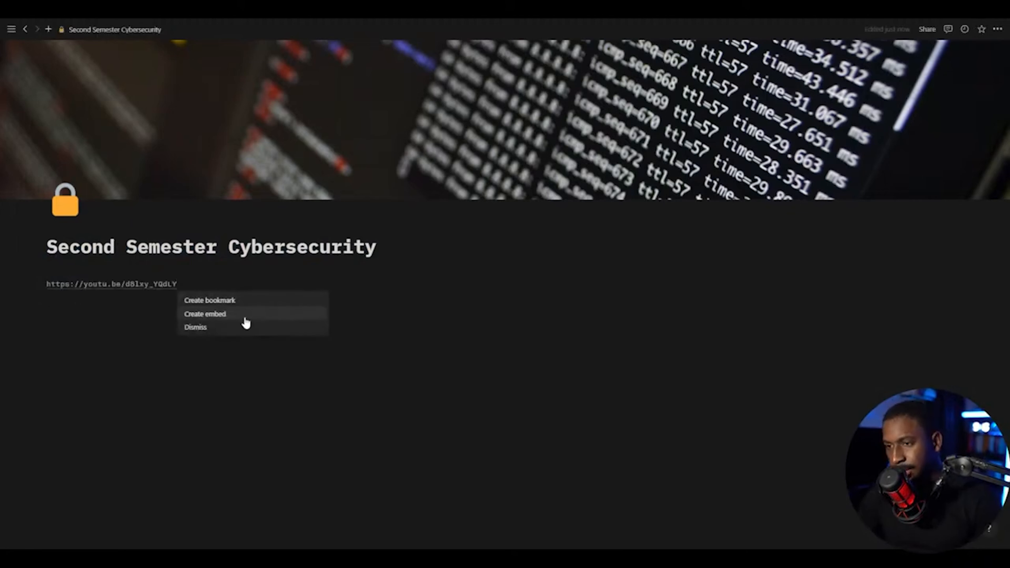
click(246, 315)
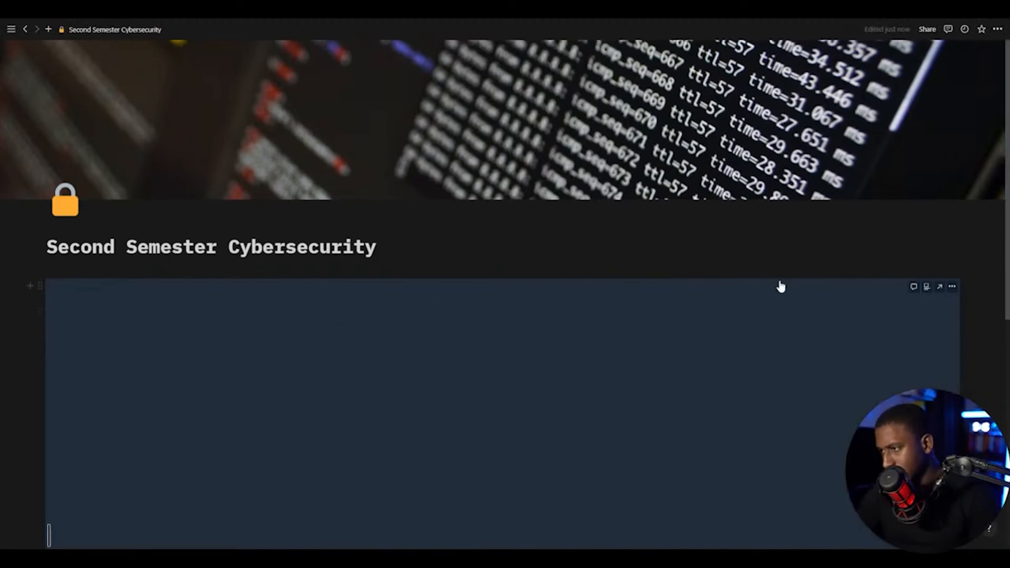
scroll(788, 239, down, 4)
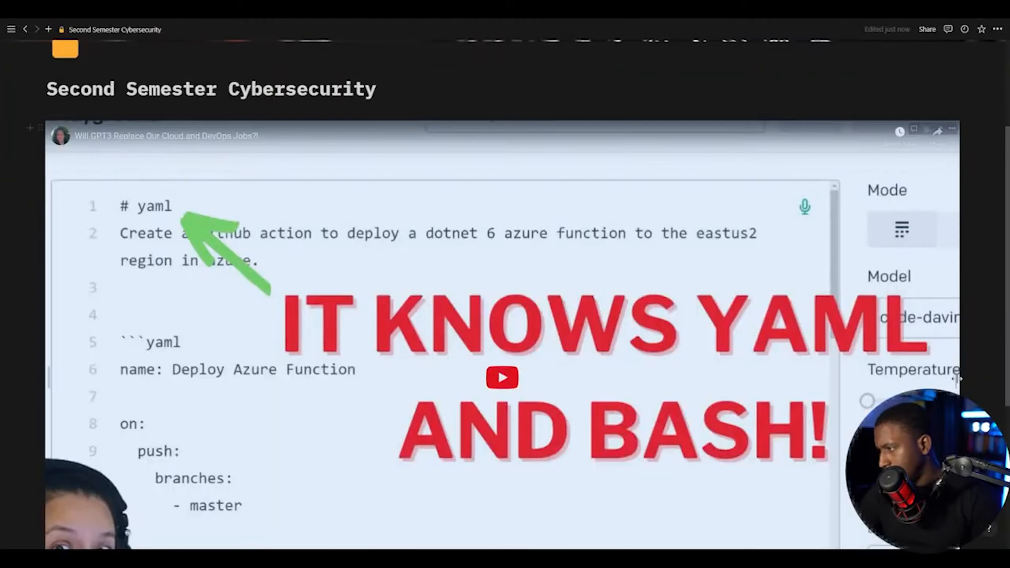
drag(956, 378, 775, 274)
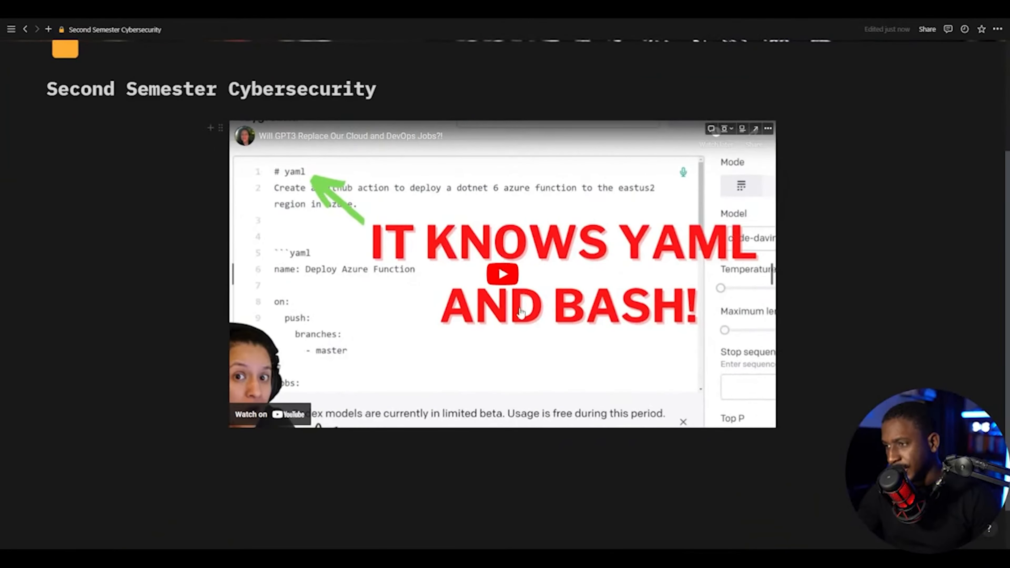
drag(644, 460, 501, 270)
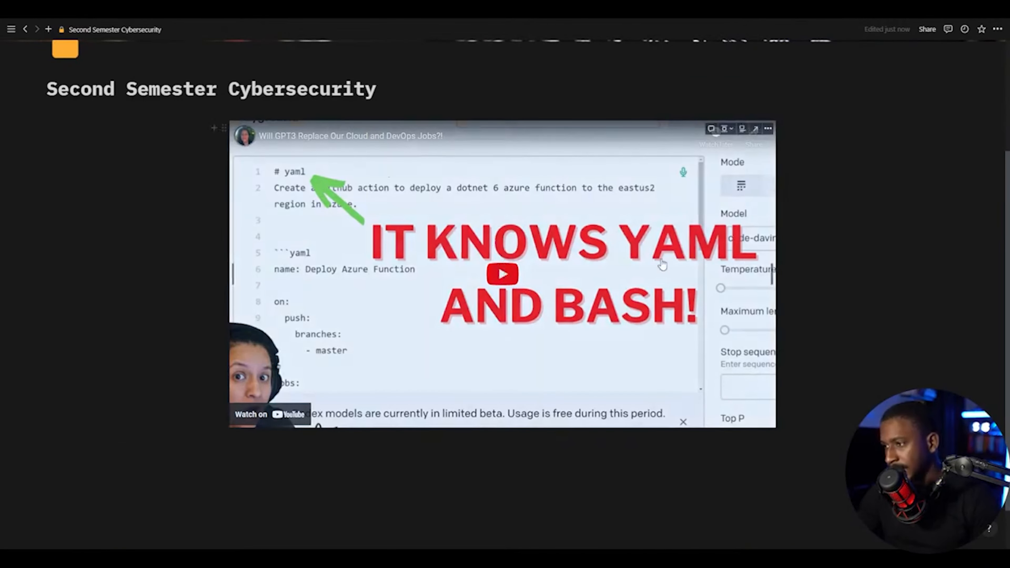
click(823, 334)
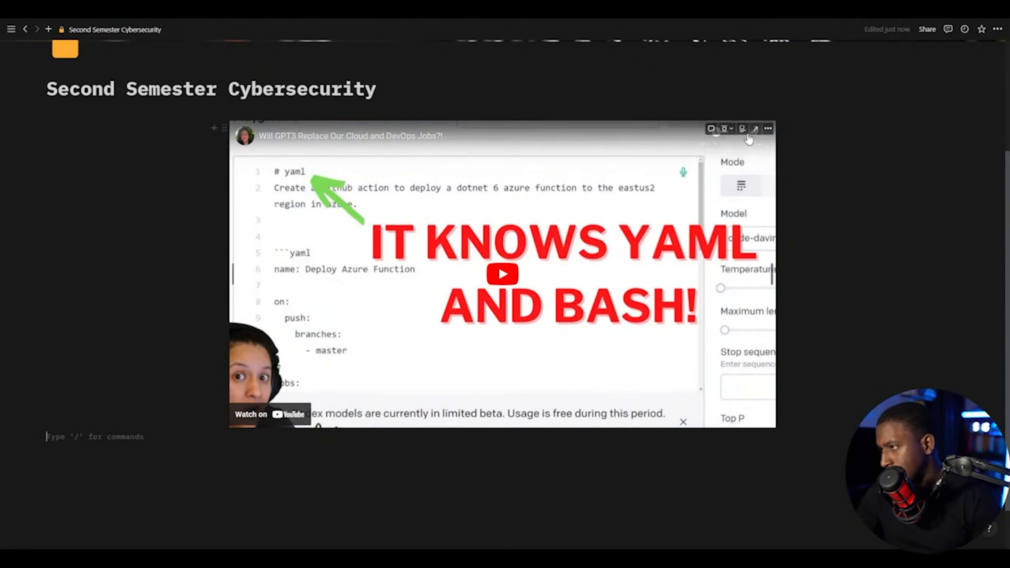
Step: Check the options of the embedded GPT3 video and delete the video from the page
click(766, 129)
click(813, 202)
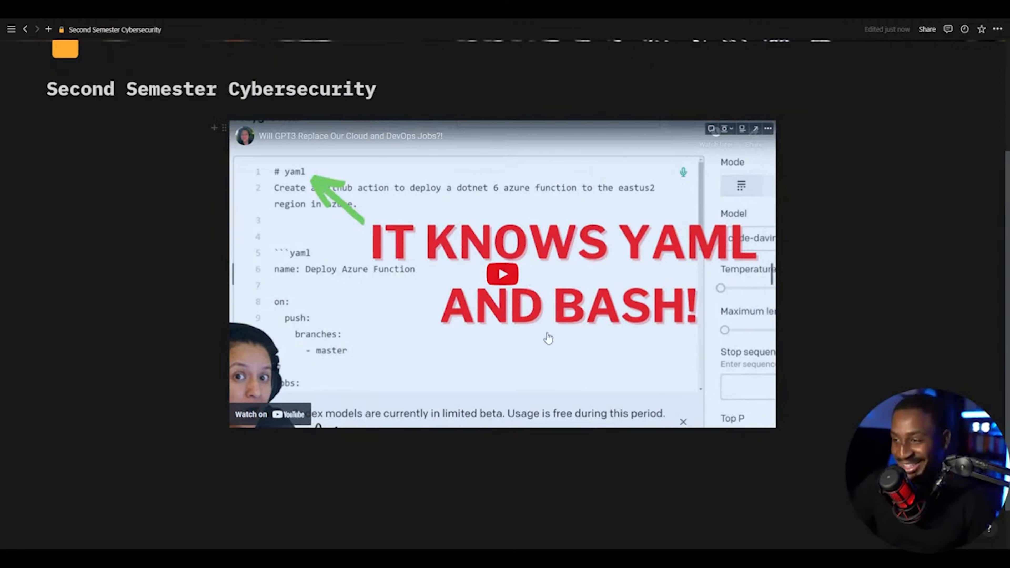
click(521, 449)
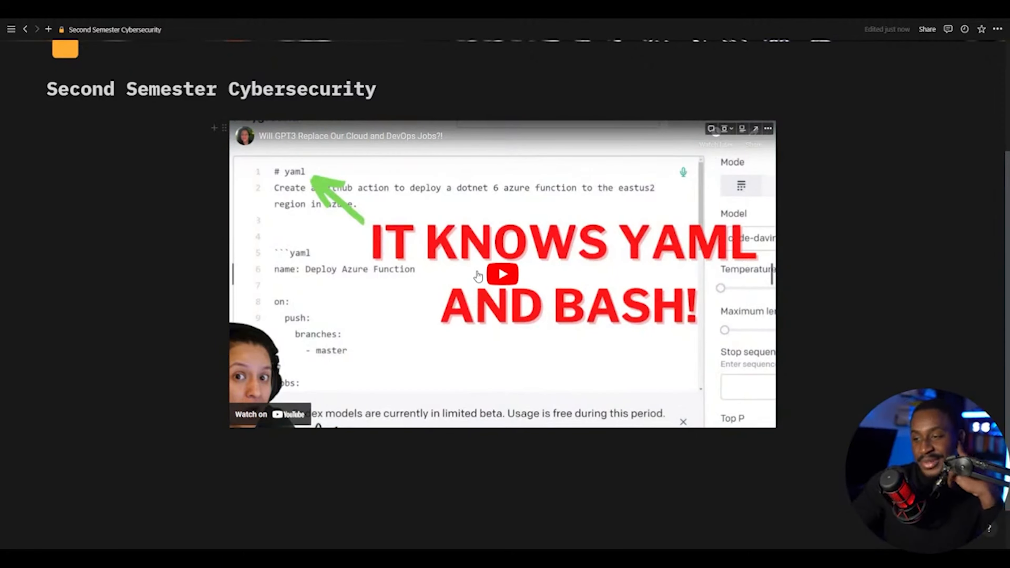
click(510, 274)
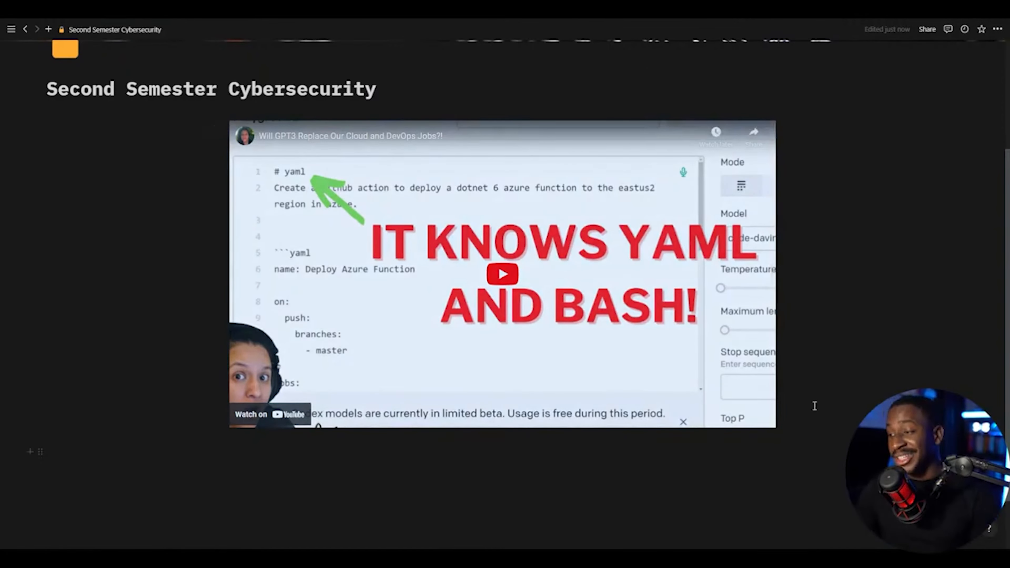
key(BackSpace)
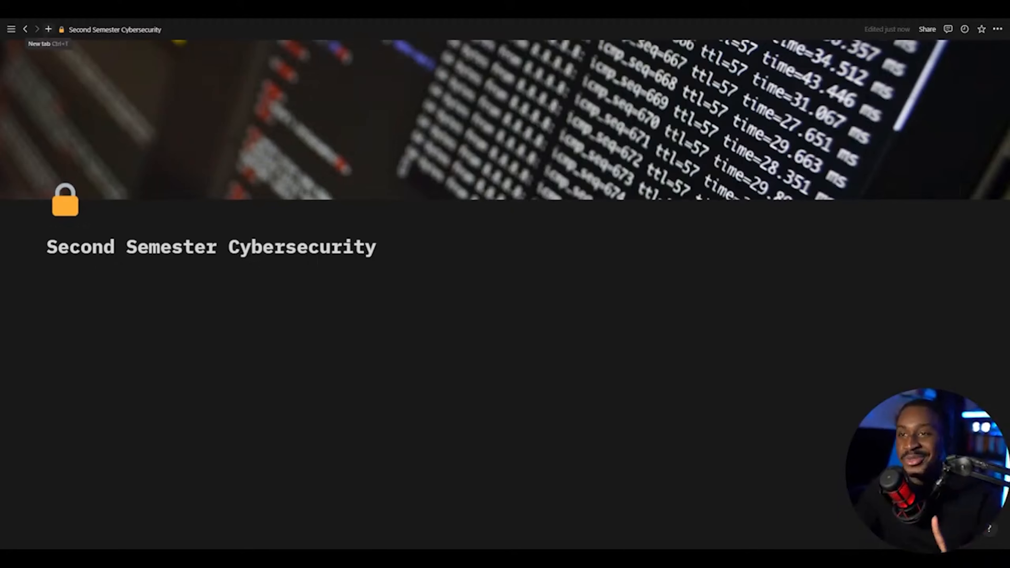
Step: Open a second tab, load the Cybersecurity Analyst Learning Plan page in it, and switch to the Second Semester Cybersecurity tab
click(48, 27)
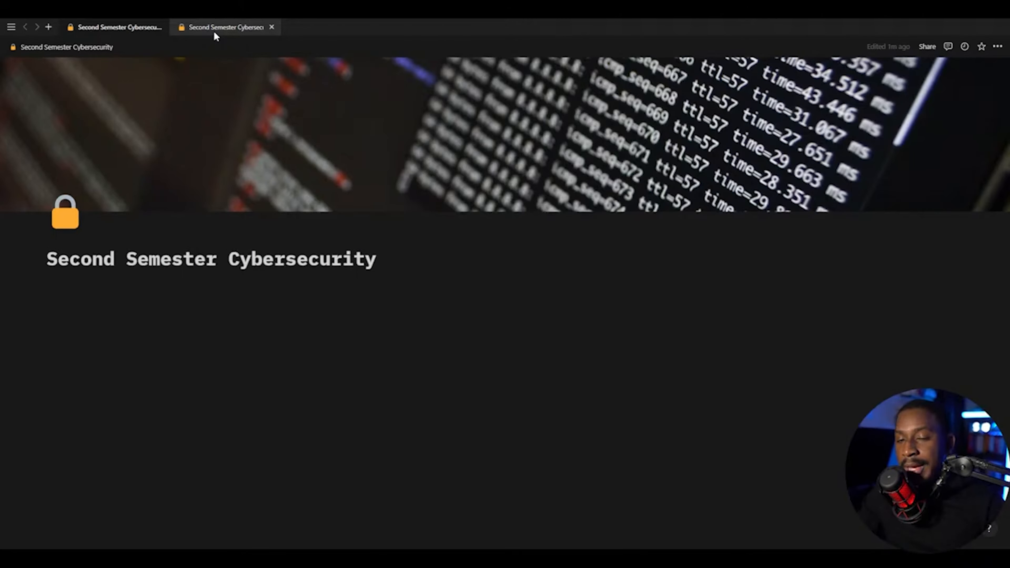
click(128, 26)
click(11, 27)
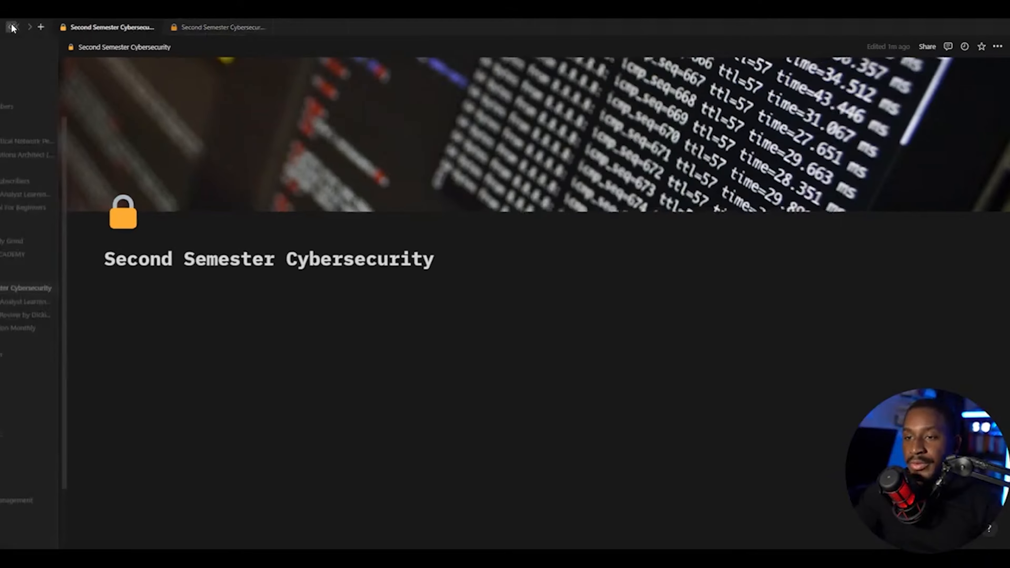
click(61, 286)
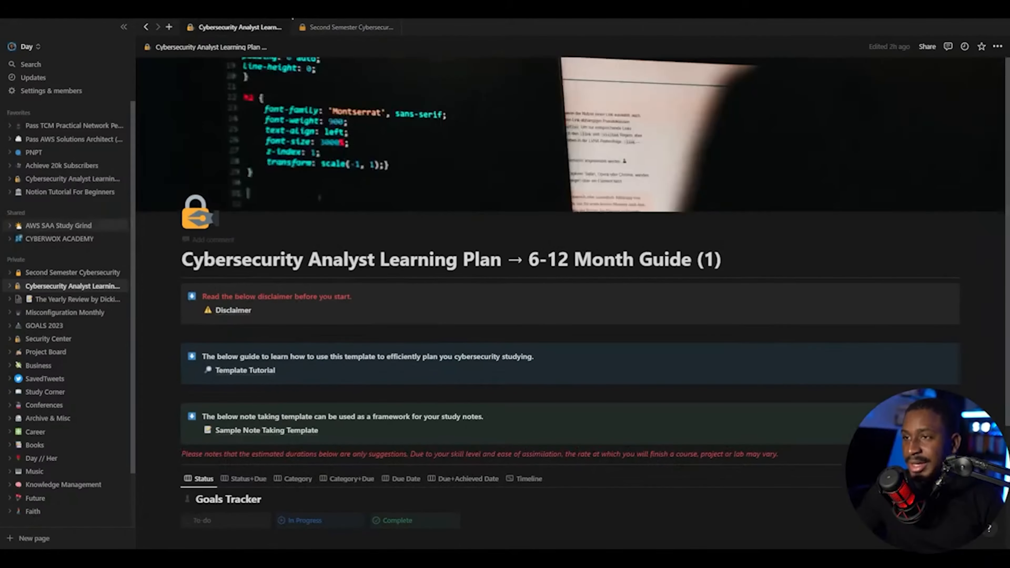
click(124, 26)
click(182, 27)
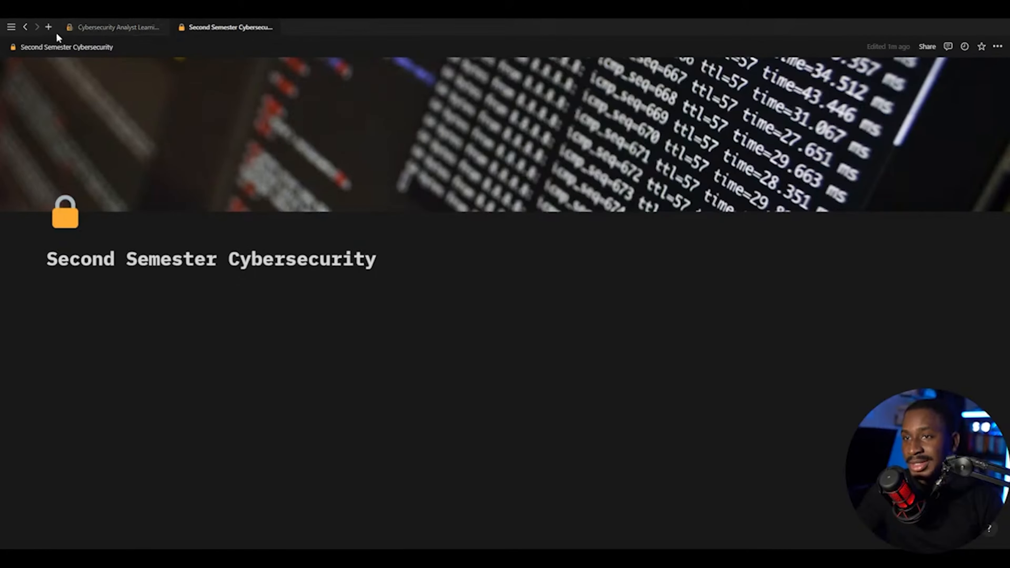
Step: Add a third tab, close the extra tabs until one remains, and return to the Second Semester Cybersecurity page
click(48, 26)
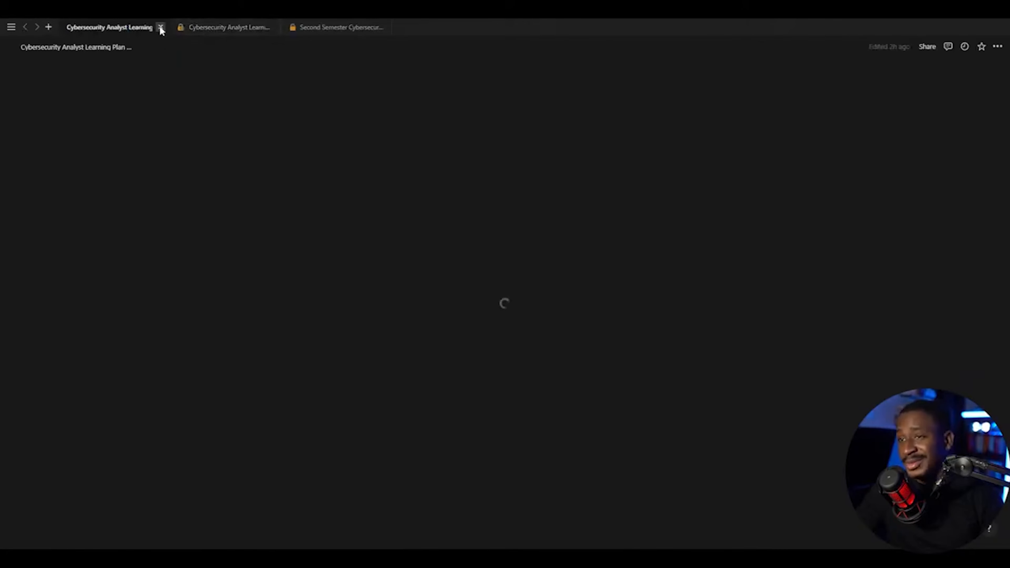
click(161, 27)
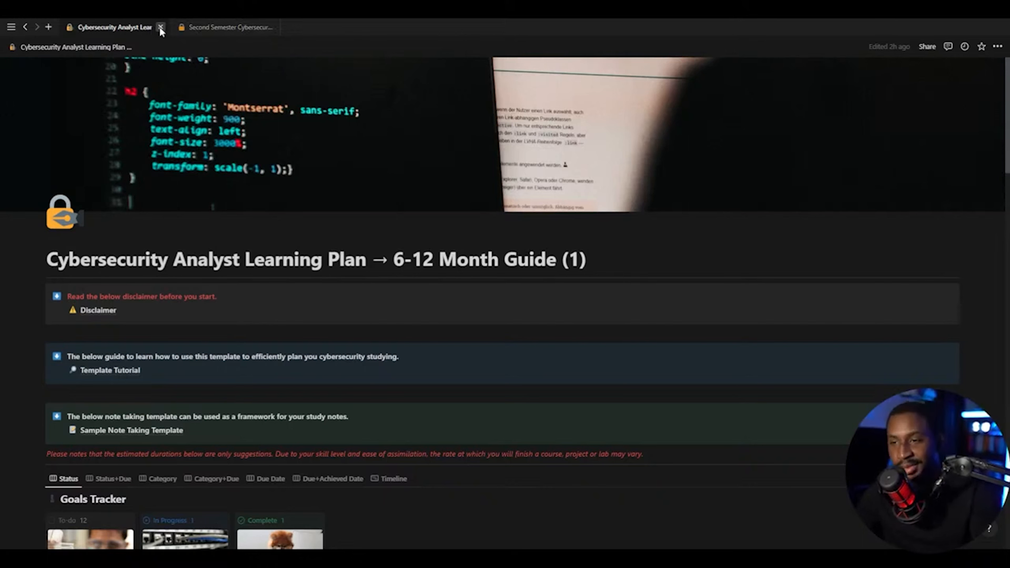
click(274, 26)
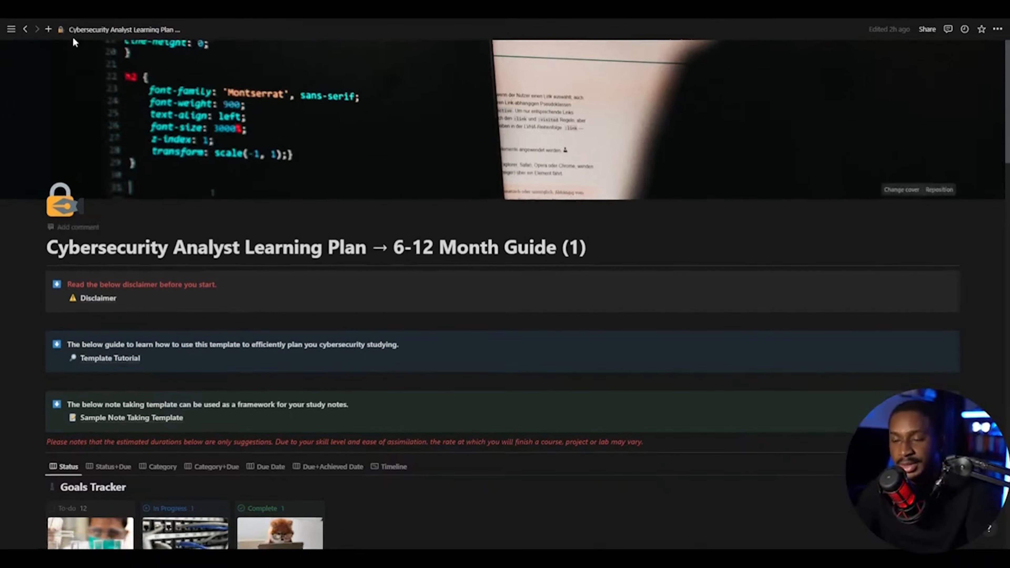
click(25, 35)
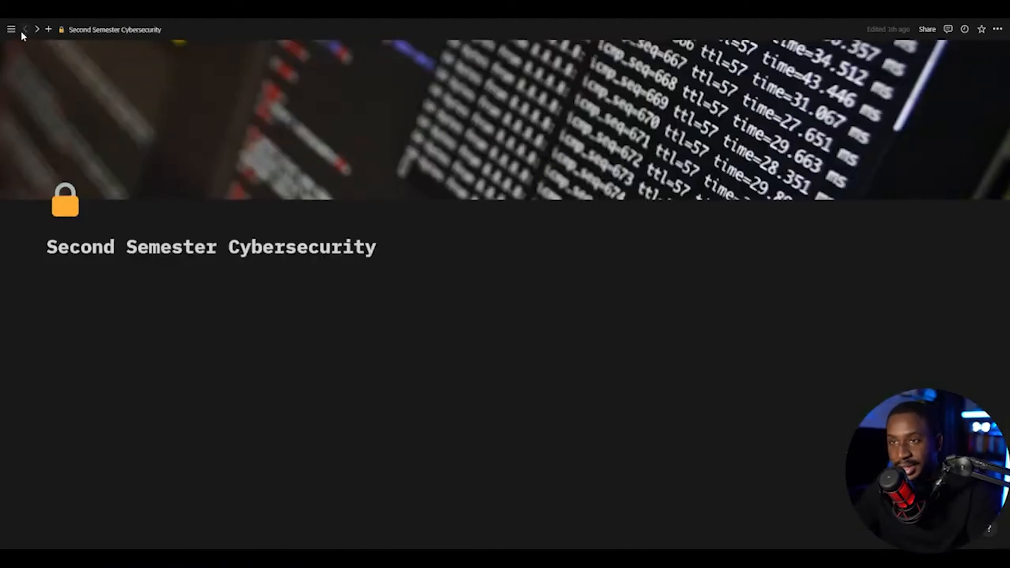